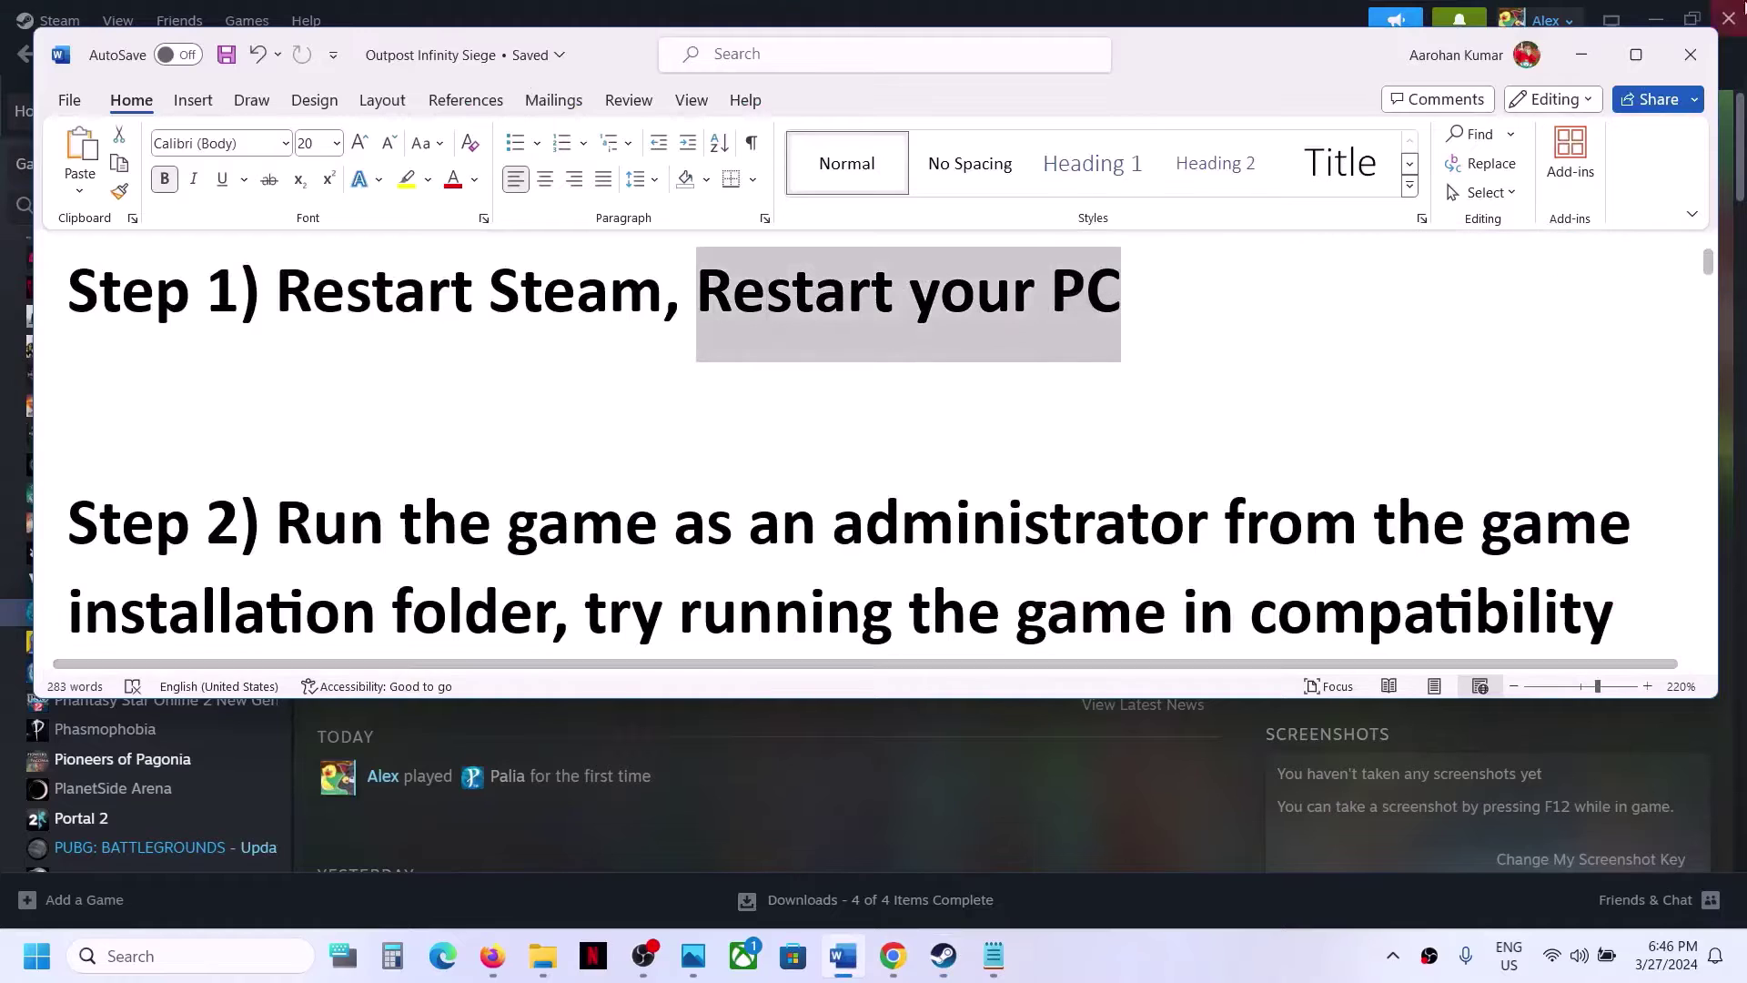
Bring up the Windows power options containing the Restart command, then dismiss them without restarting the PC.
{"action": "left_click", "coordinate": [1581, 55]}
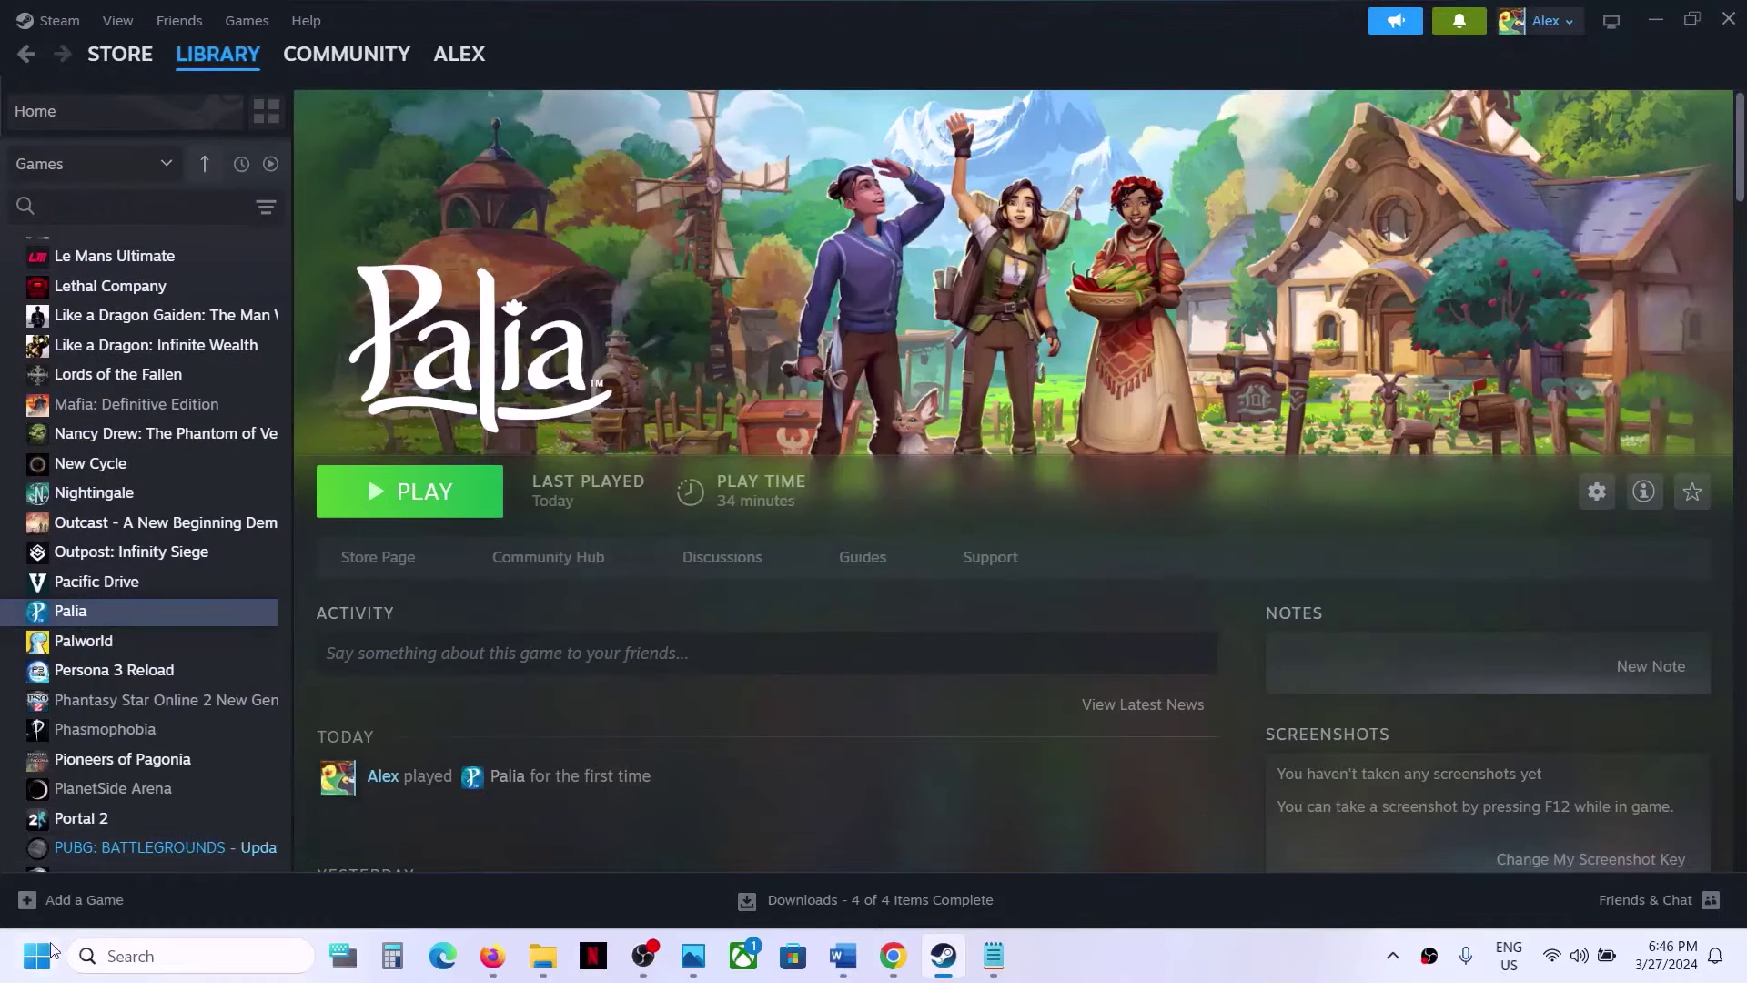
{"action": "left_click", "coordinate": [37, 956]}
{"action": "left_click", "coordinate": [656, 879]}
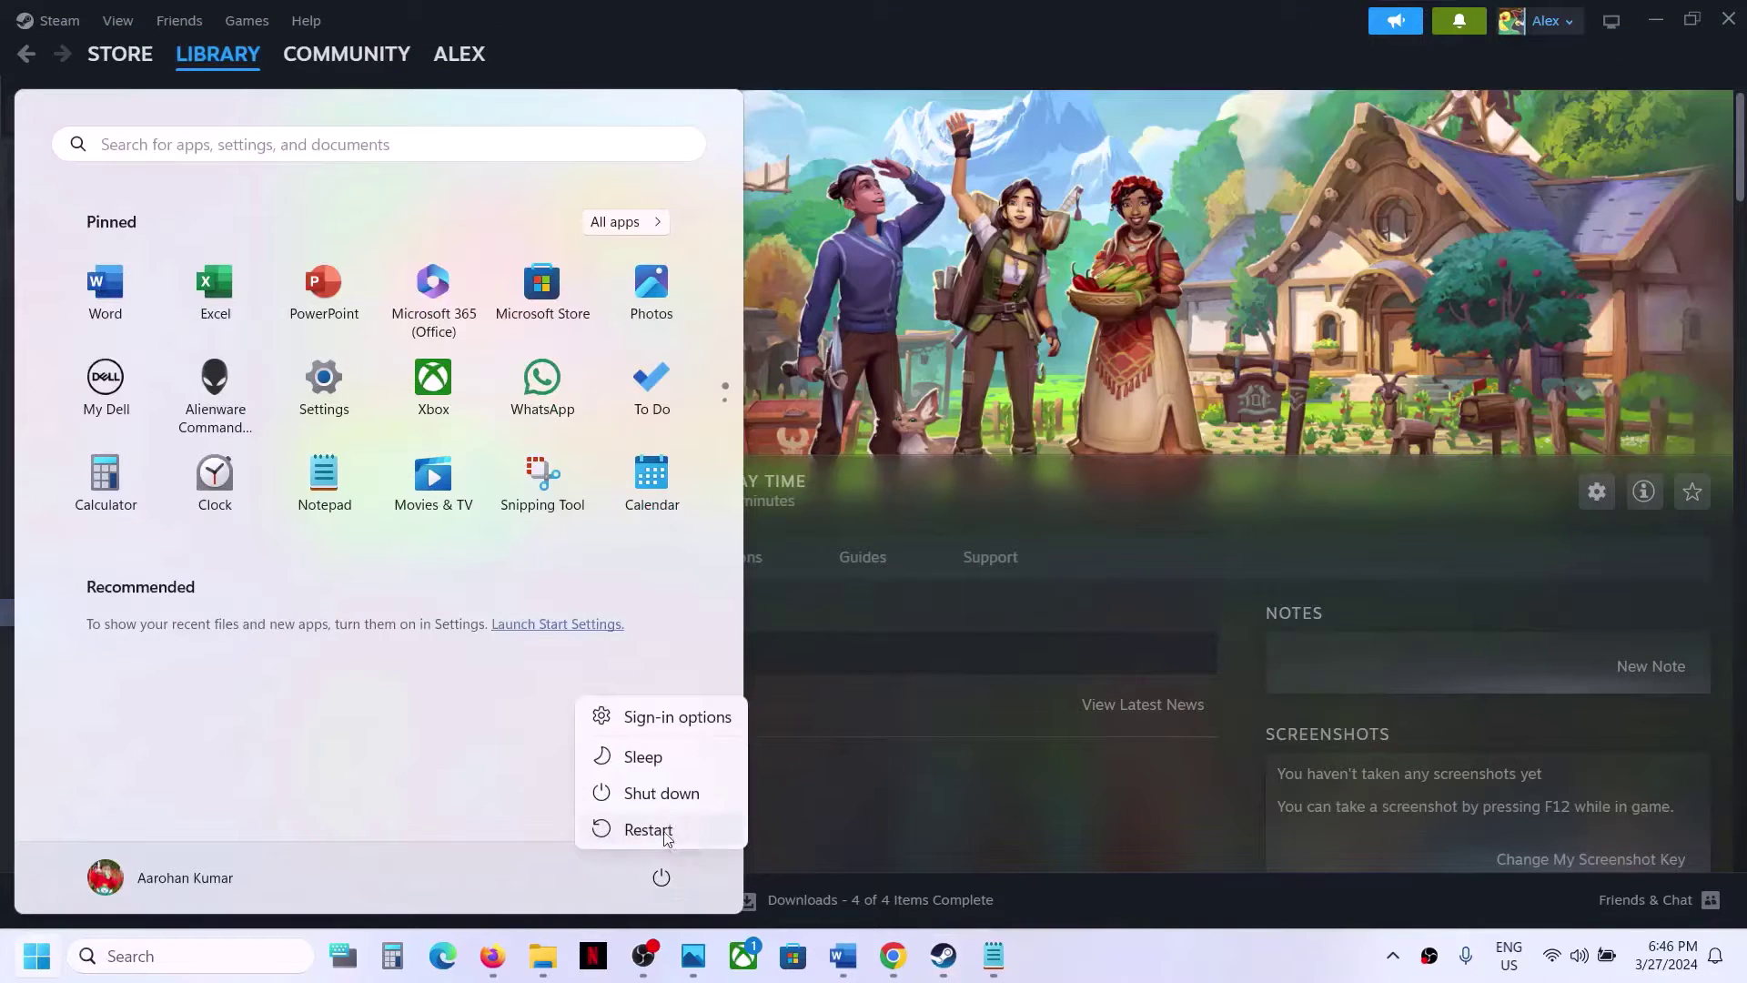
{"action": "key", "text": "Escape"}
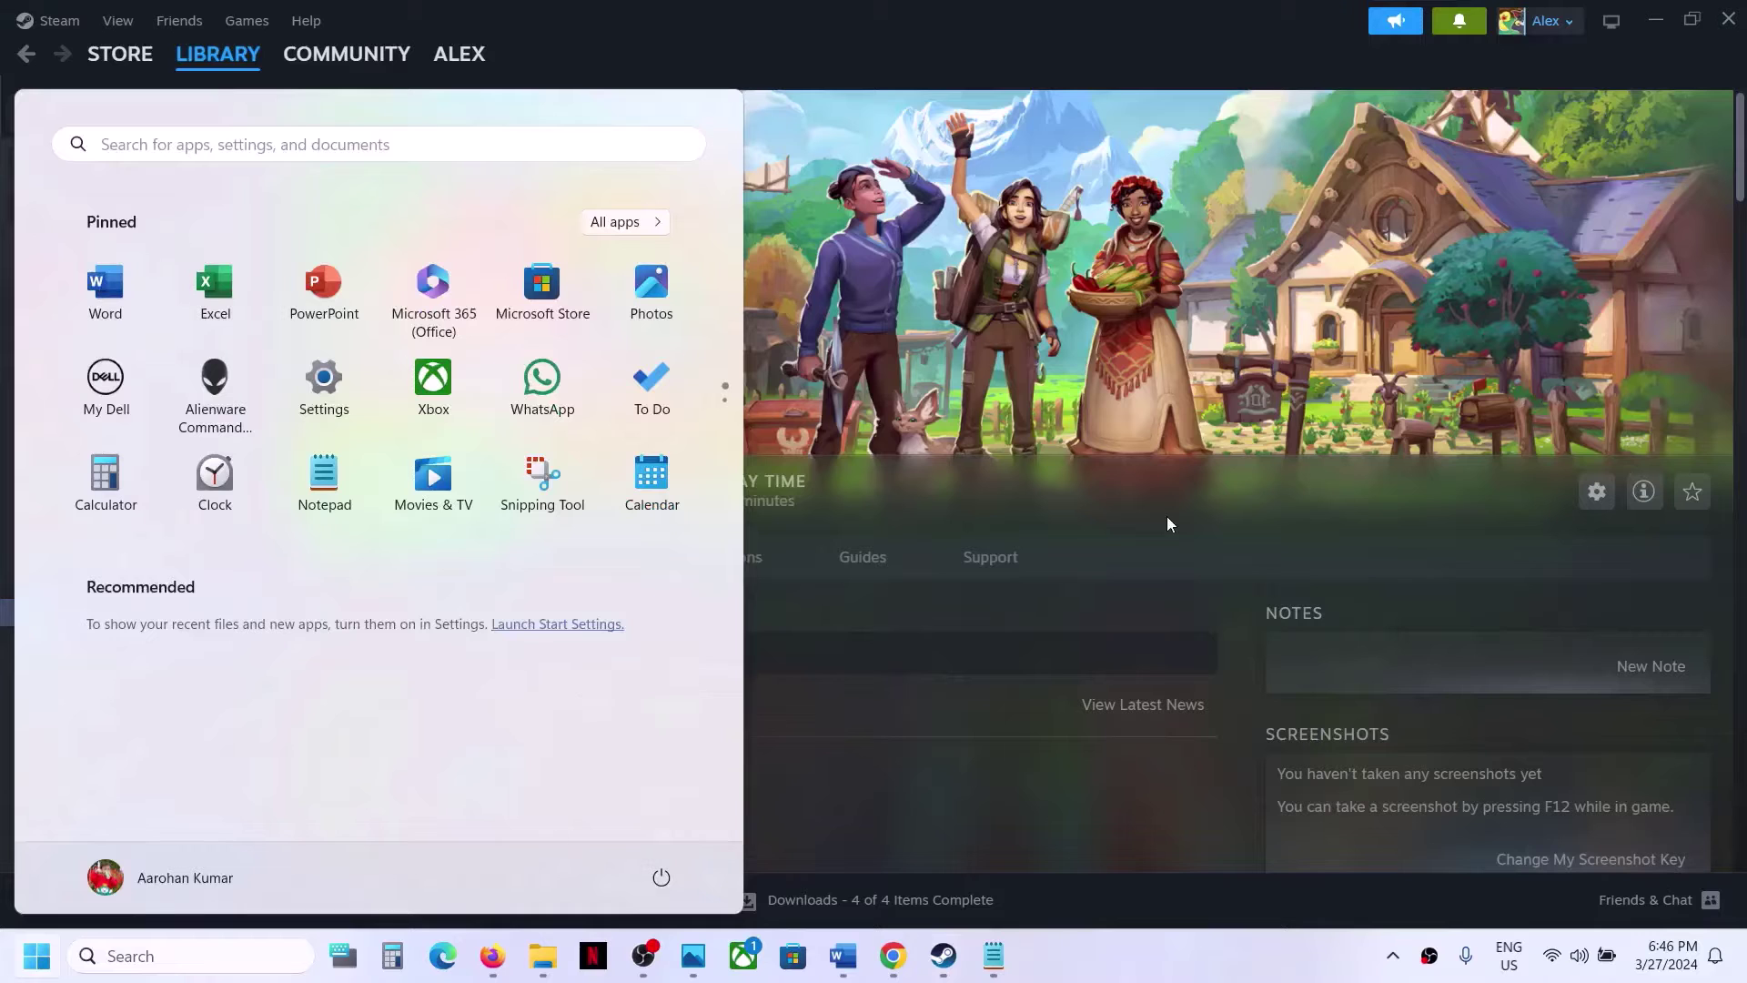
Switch to the Word notes and highlight the Step 2 instruction about running the game as an administrator from its installation folder.
{"action": "left_click", "coordinate": [843, 956]}
{"action": "scroll", "coordinate": [918, 575], "scroll_direction": "down", "scroll_amount": 3}
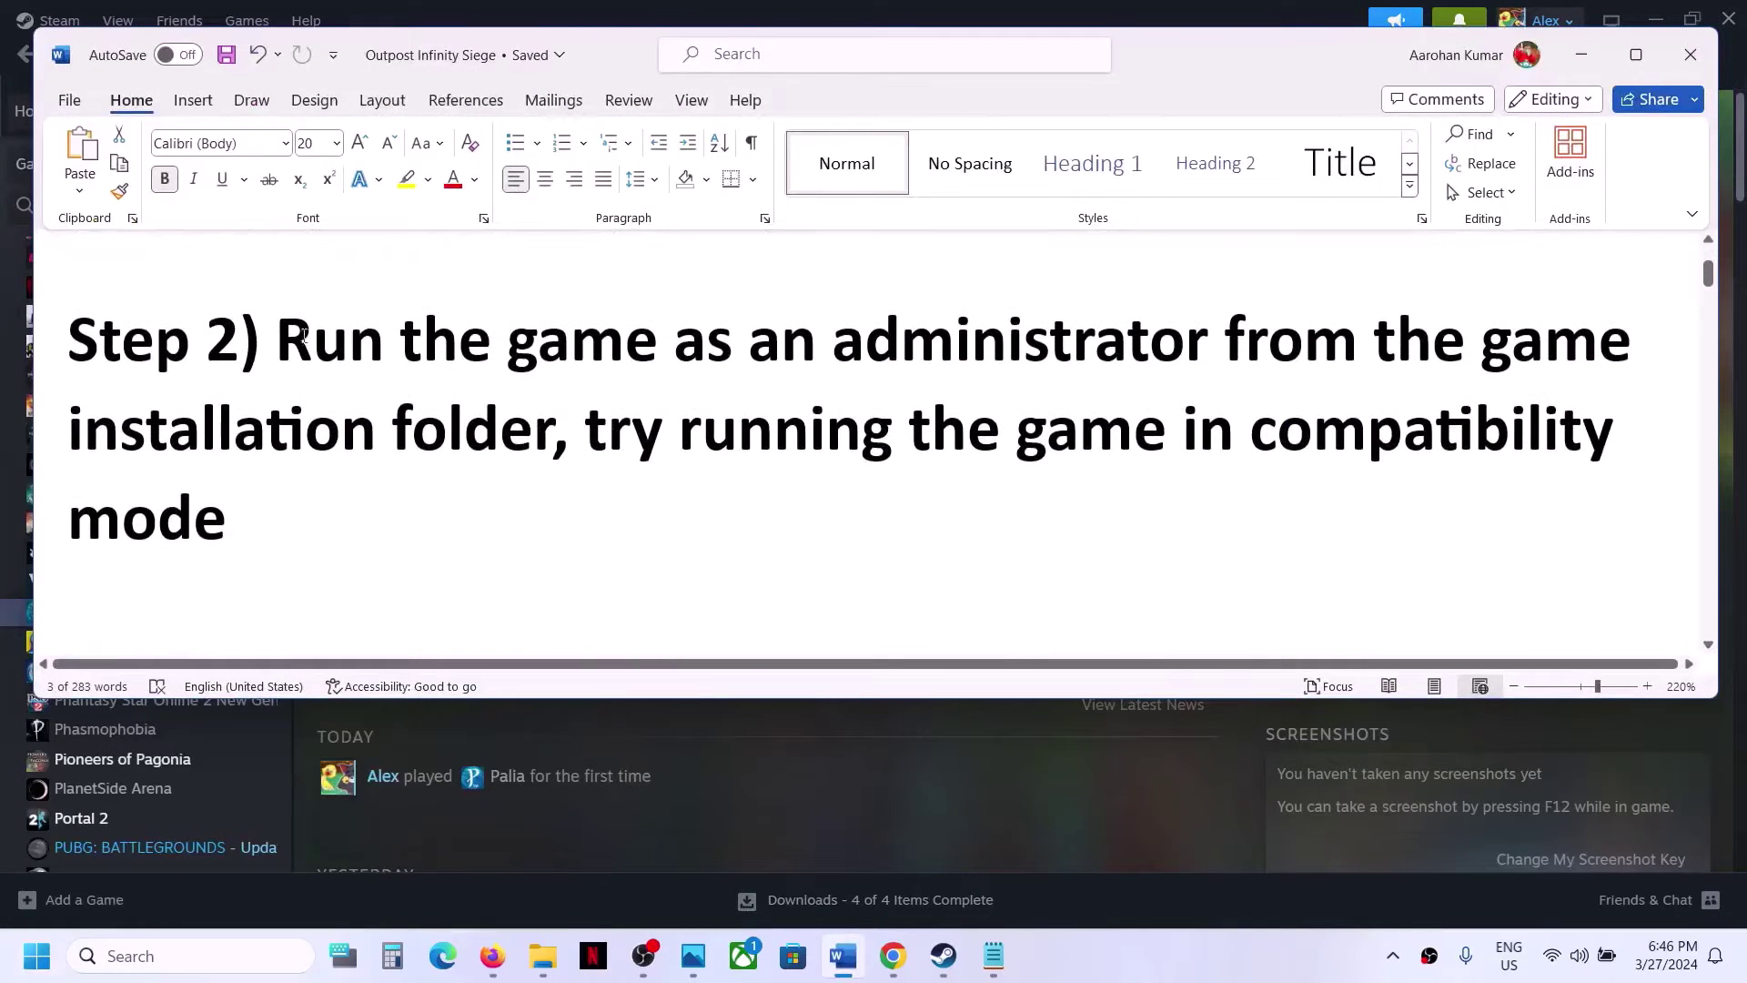
{"action": "left_click_drag", "start_coordinate": [284, 341], "coordinate": [550, 430]}
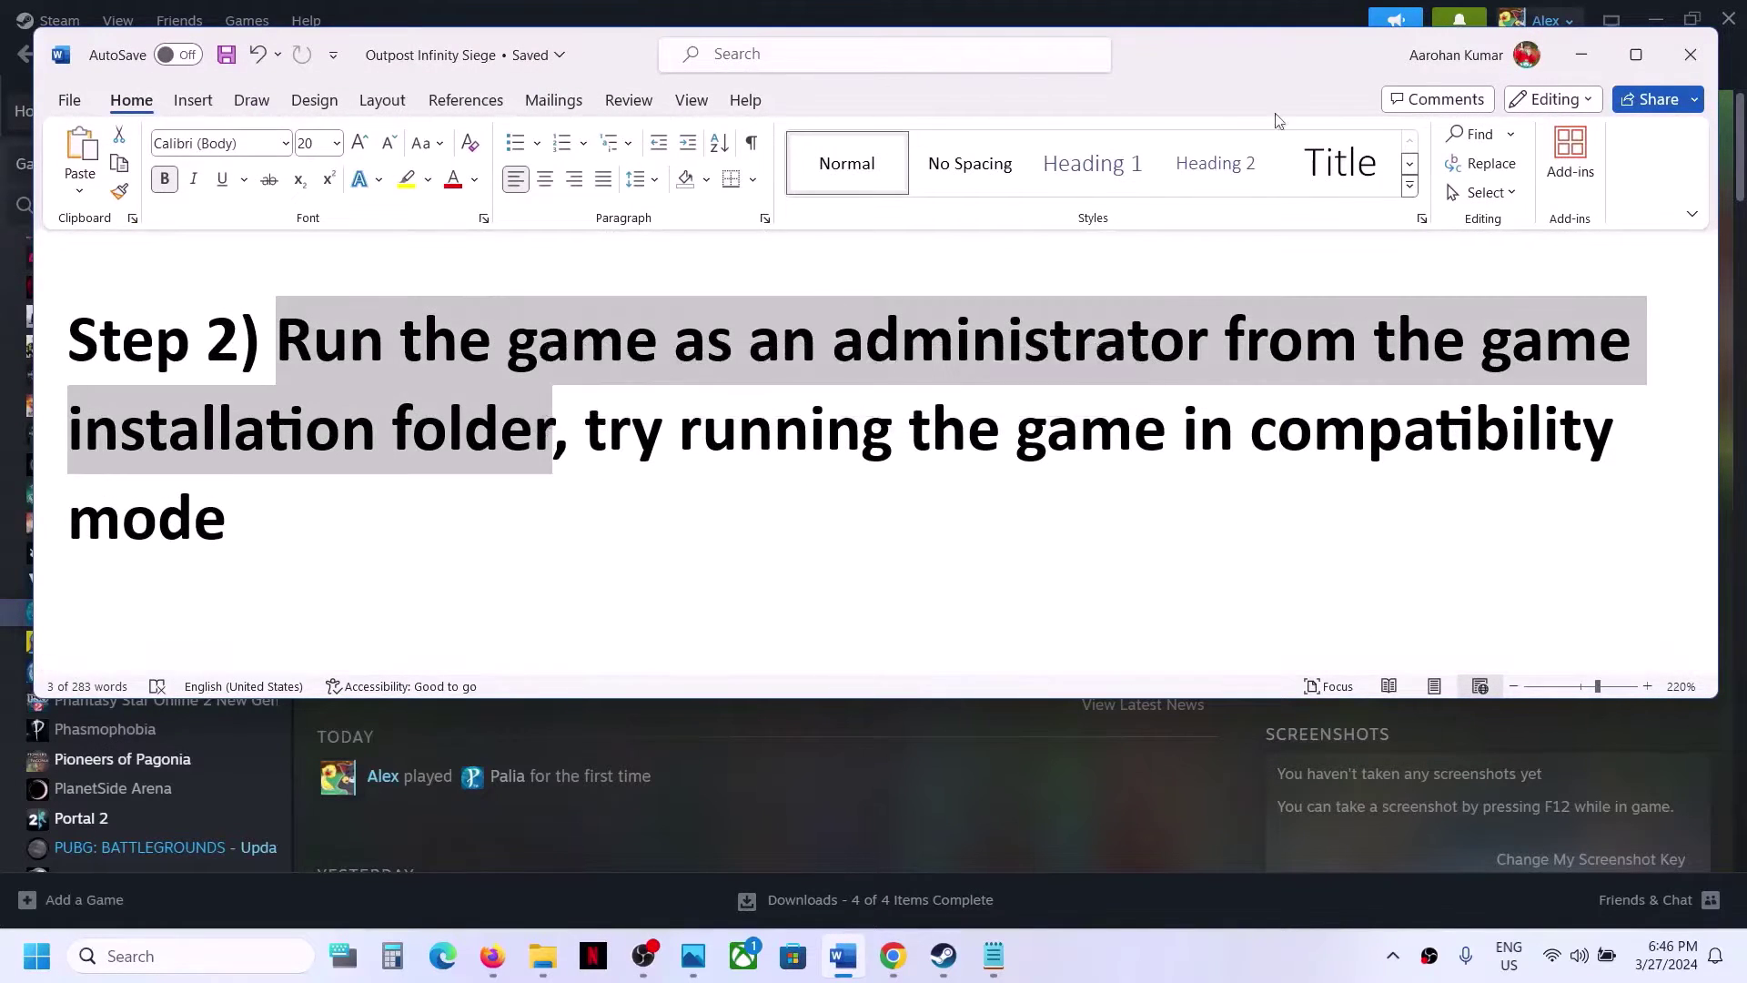
Switch to Steam and browse the local files of Palia to open its installation folder.
{"action": "left_click", "coordinate": [1582, 54]}
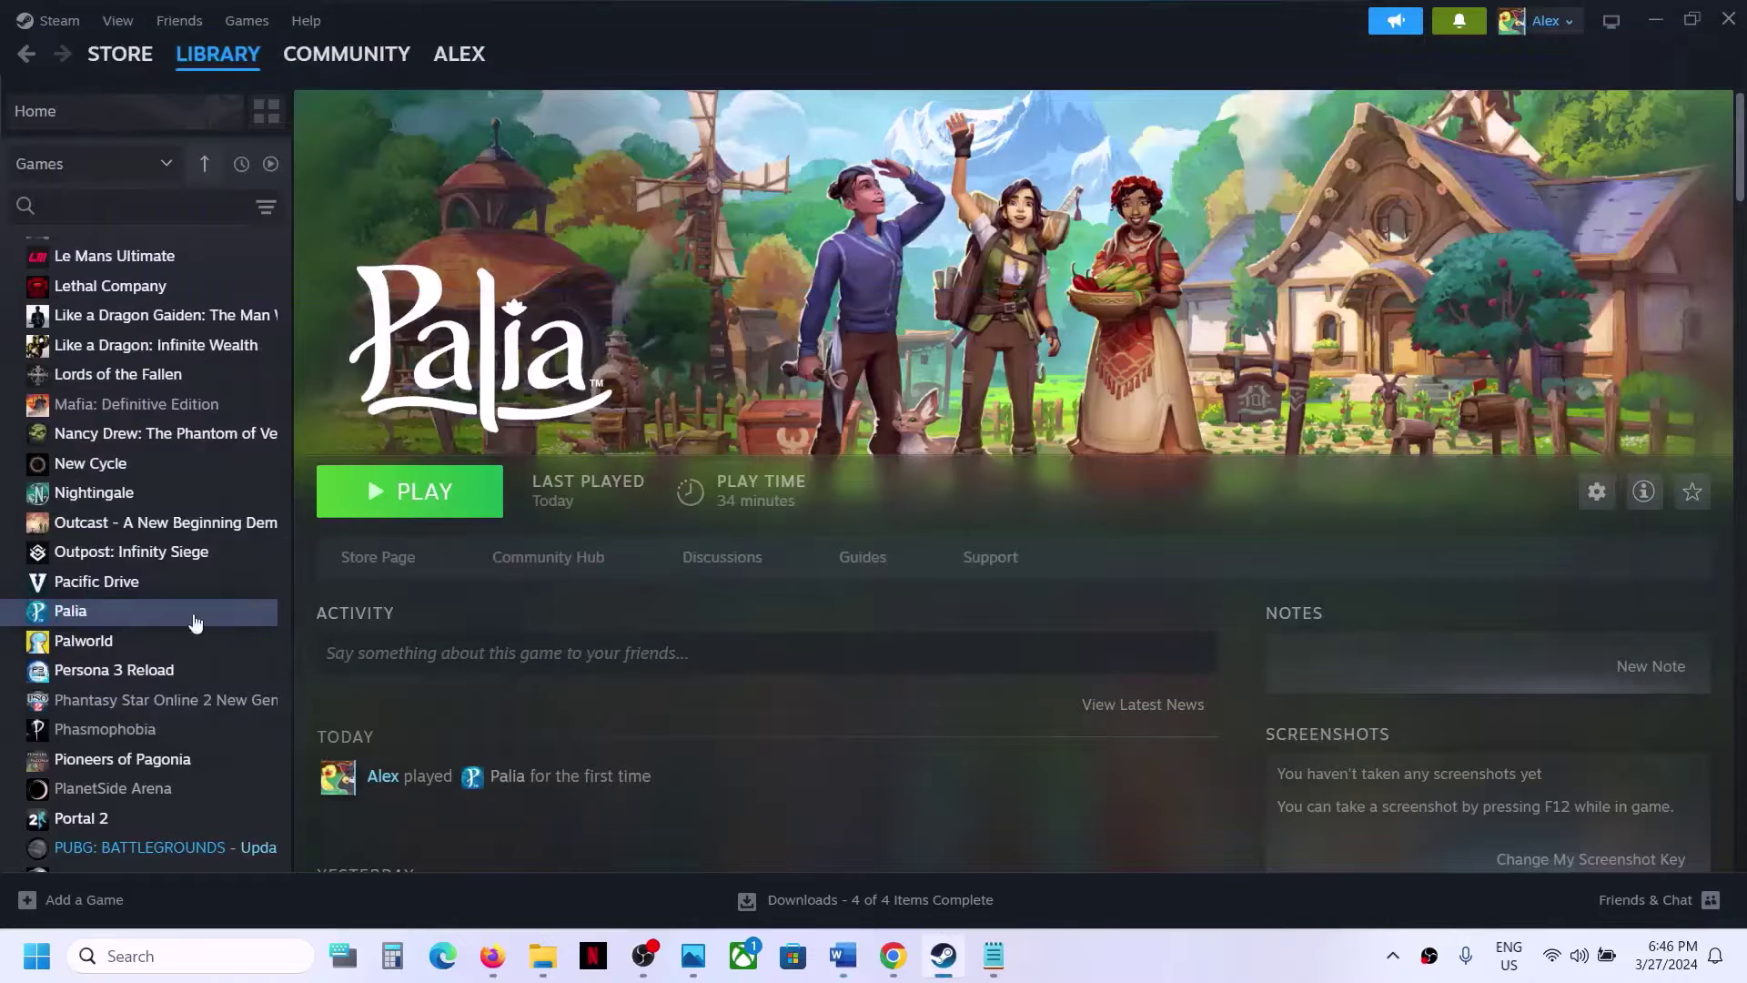
{"action": "right_click", "coordinate": [128, 612]}
{"action": "mouse_move", "coordinate": [212, 751]}
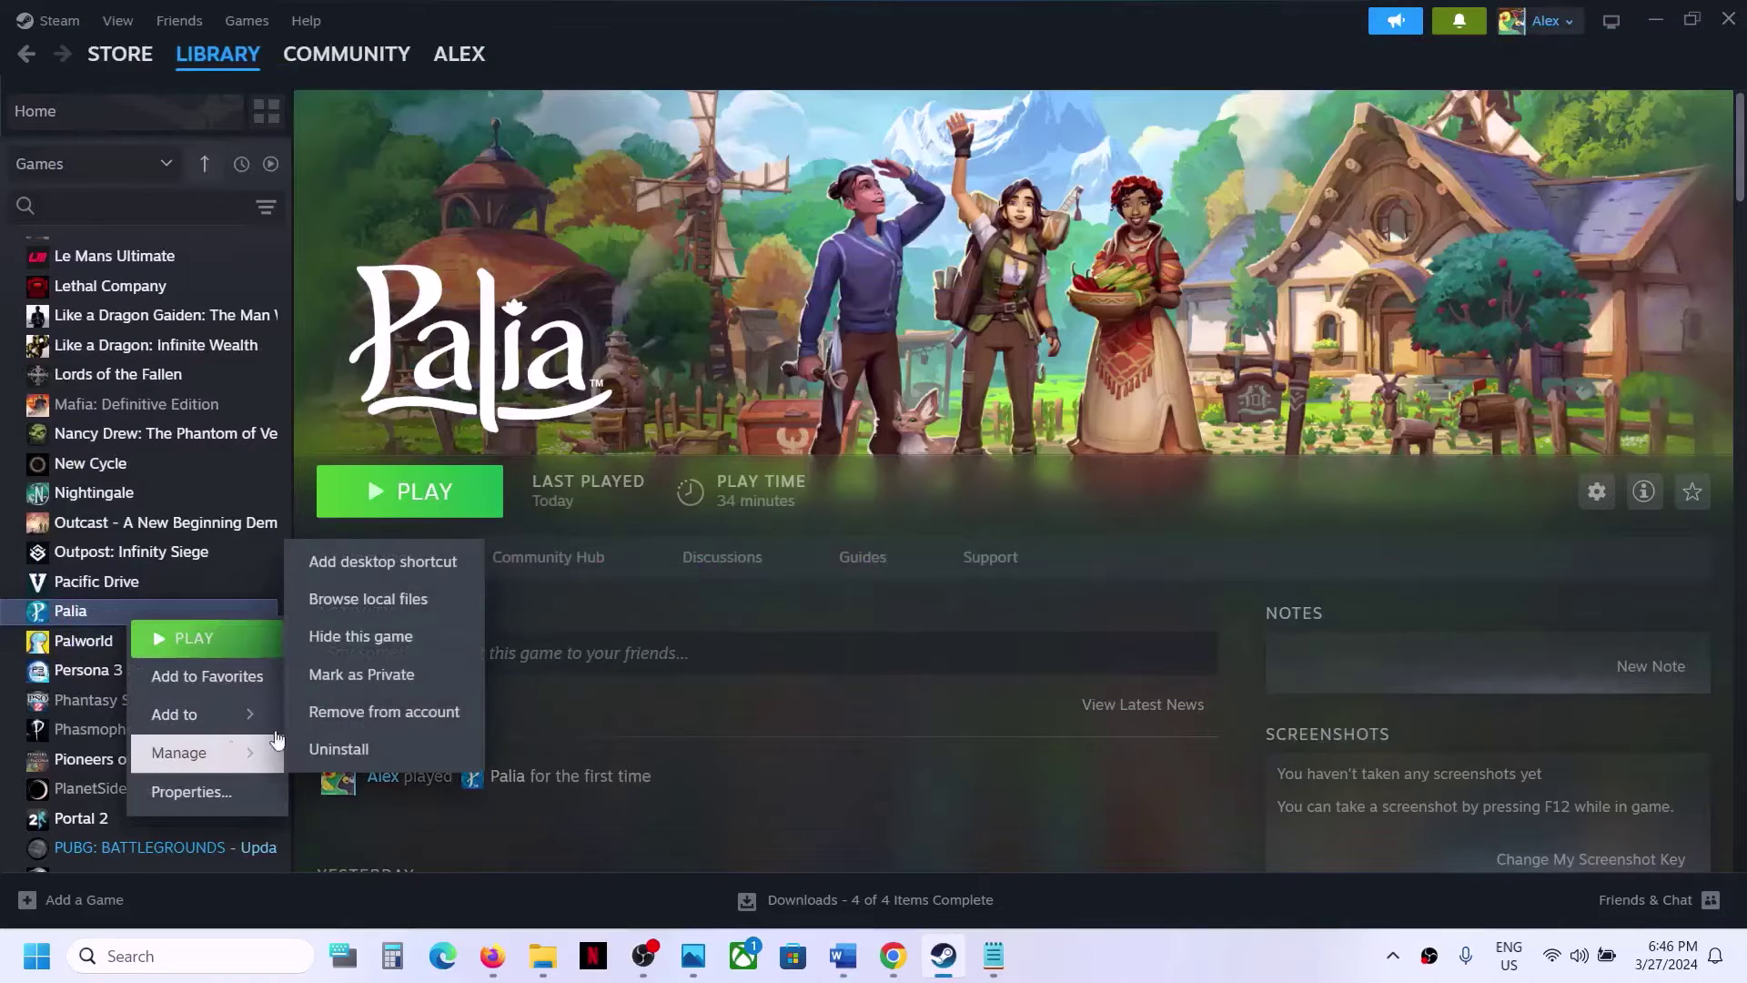
{"action": "left_click", "coordinate": [406, 607]}
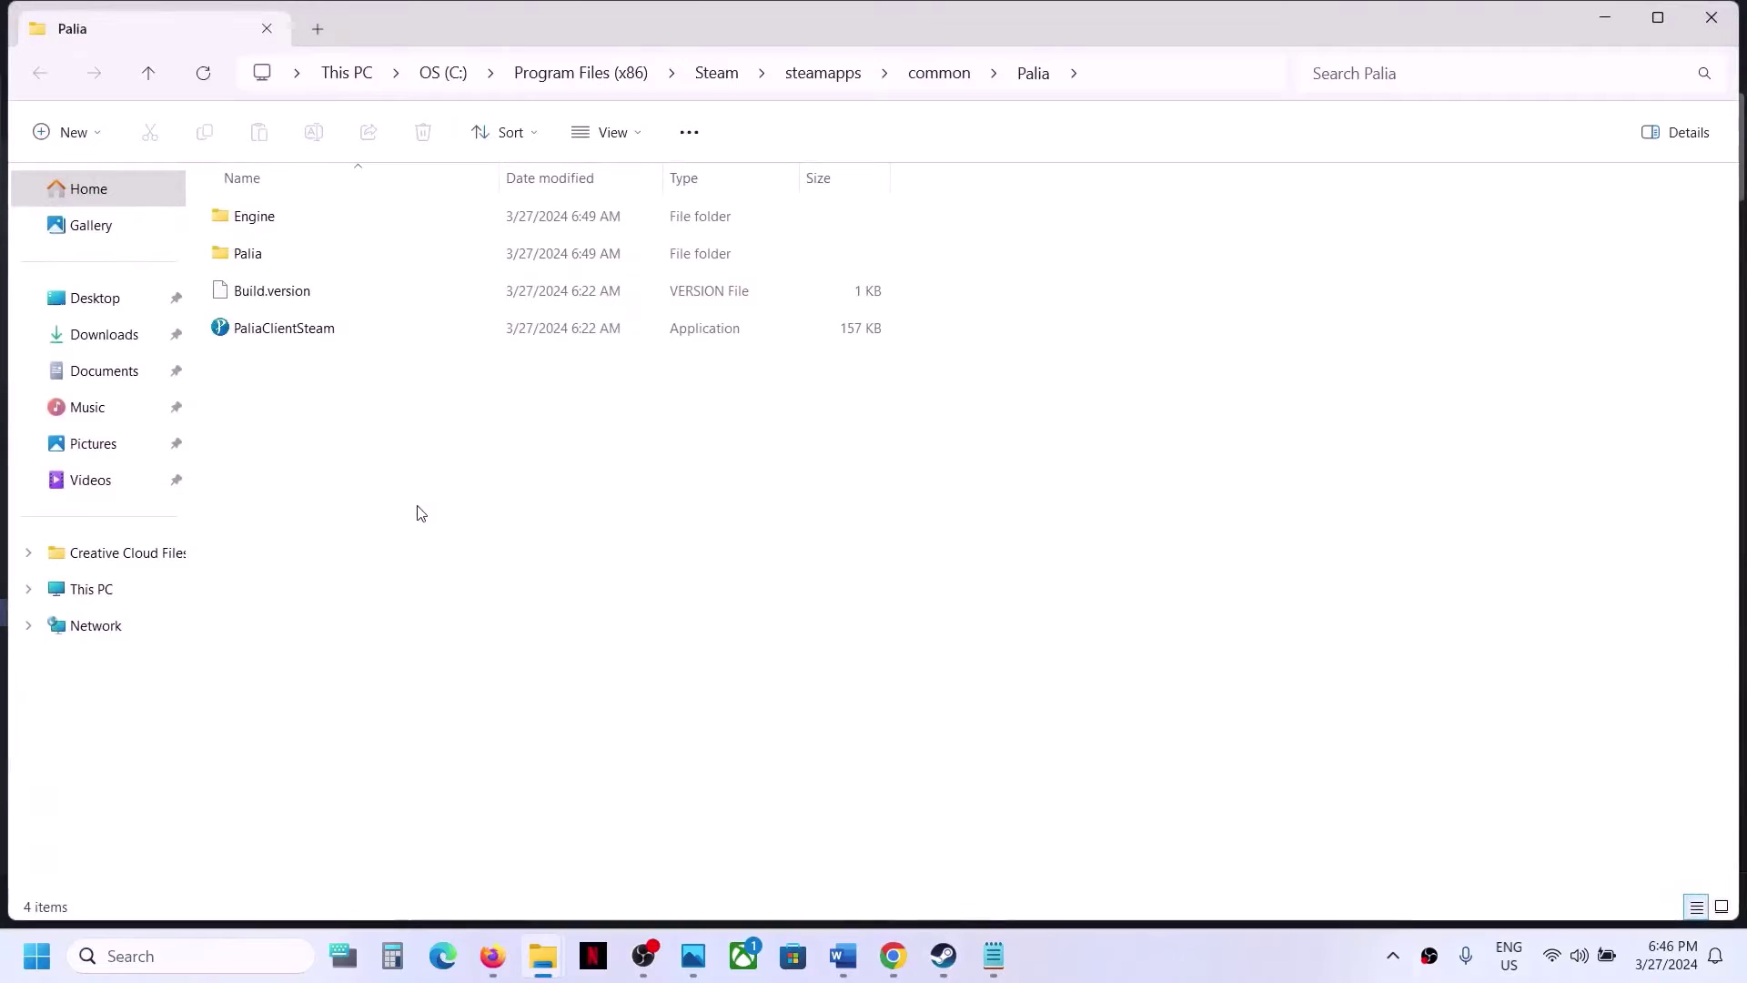
Set the PaliaClientSteam application to run as an administrator in its compatibility properties and save the setting.
{"action": "left_click", "coordinate": [273, 332]}
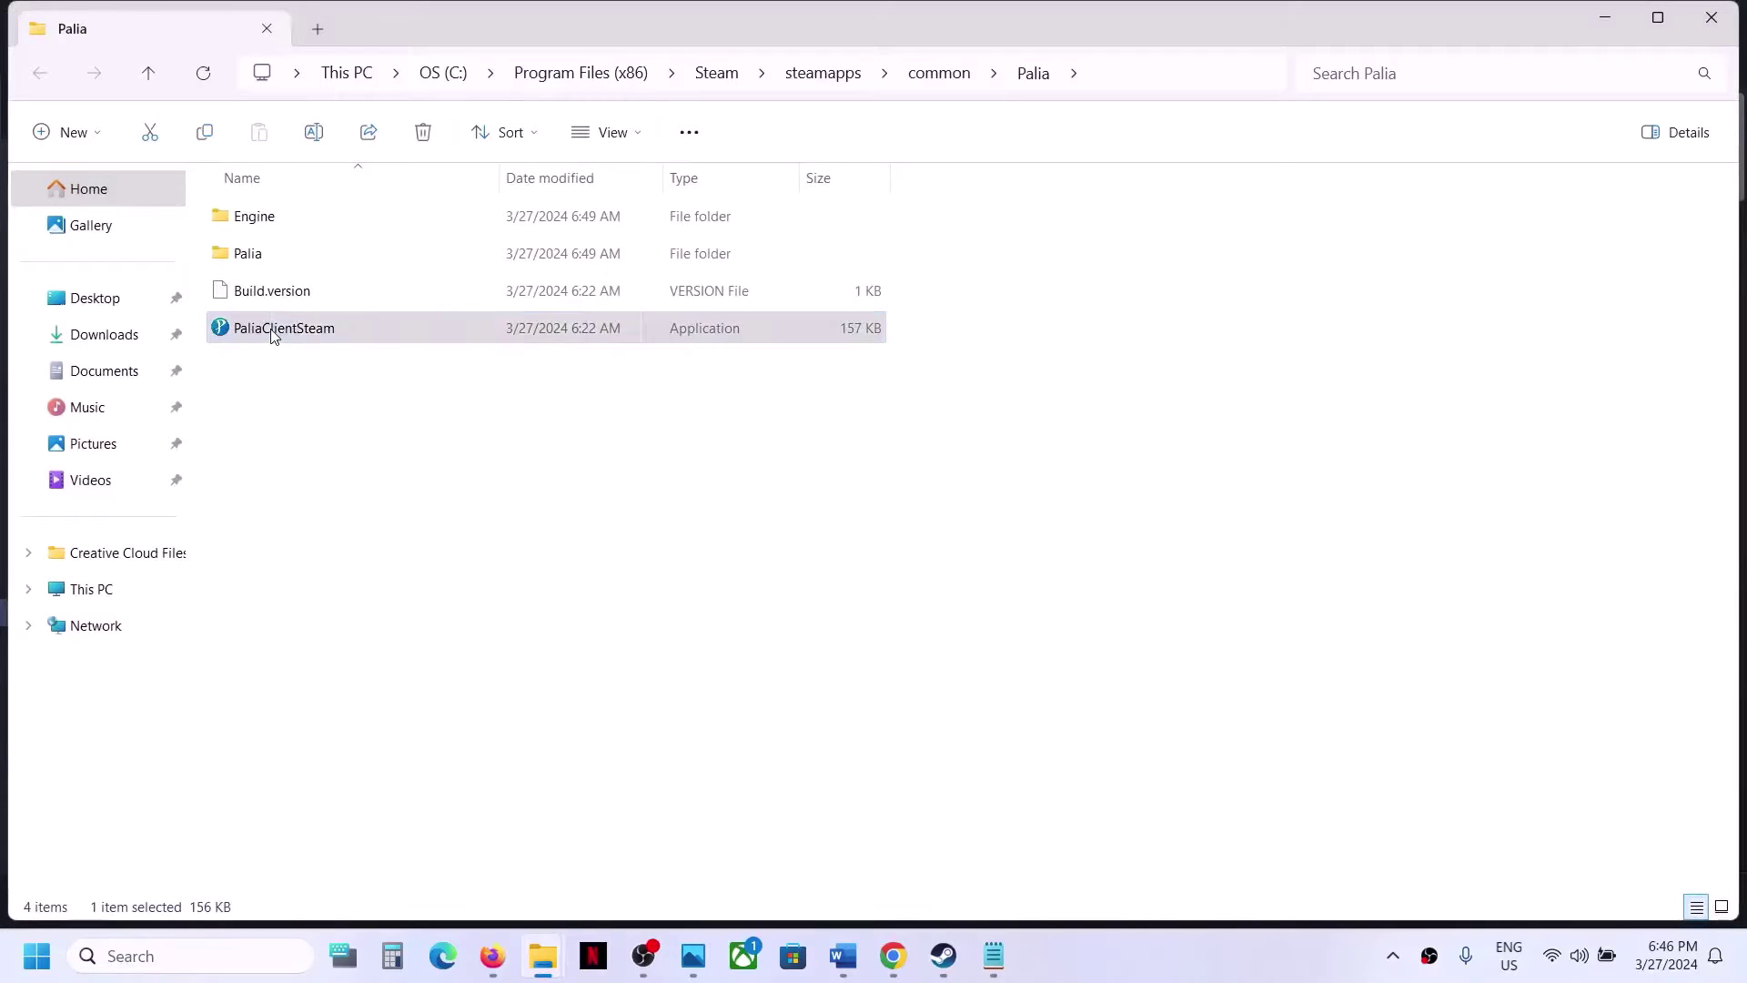
{"action": "right_click", "coordinate": [273, 333]}
{"action": "left_click", "coordinate": [372, 608]}
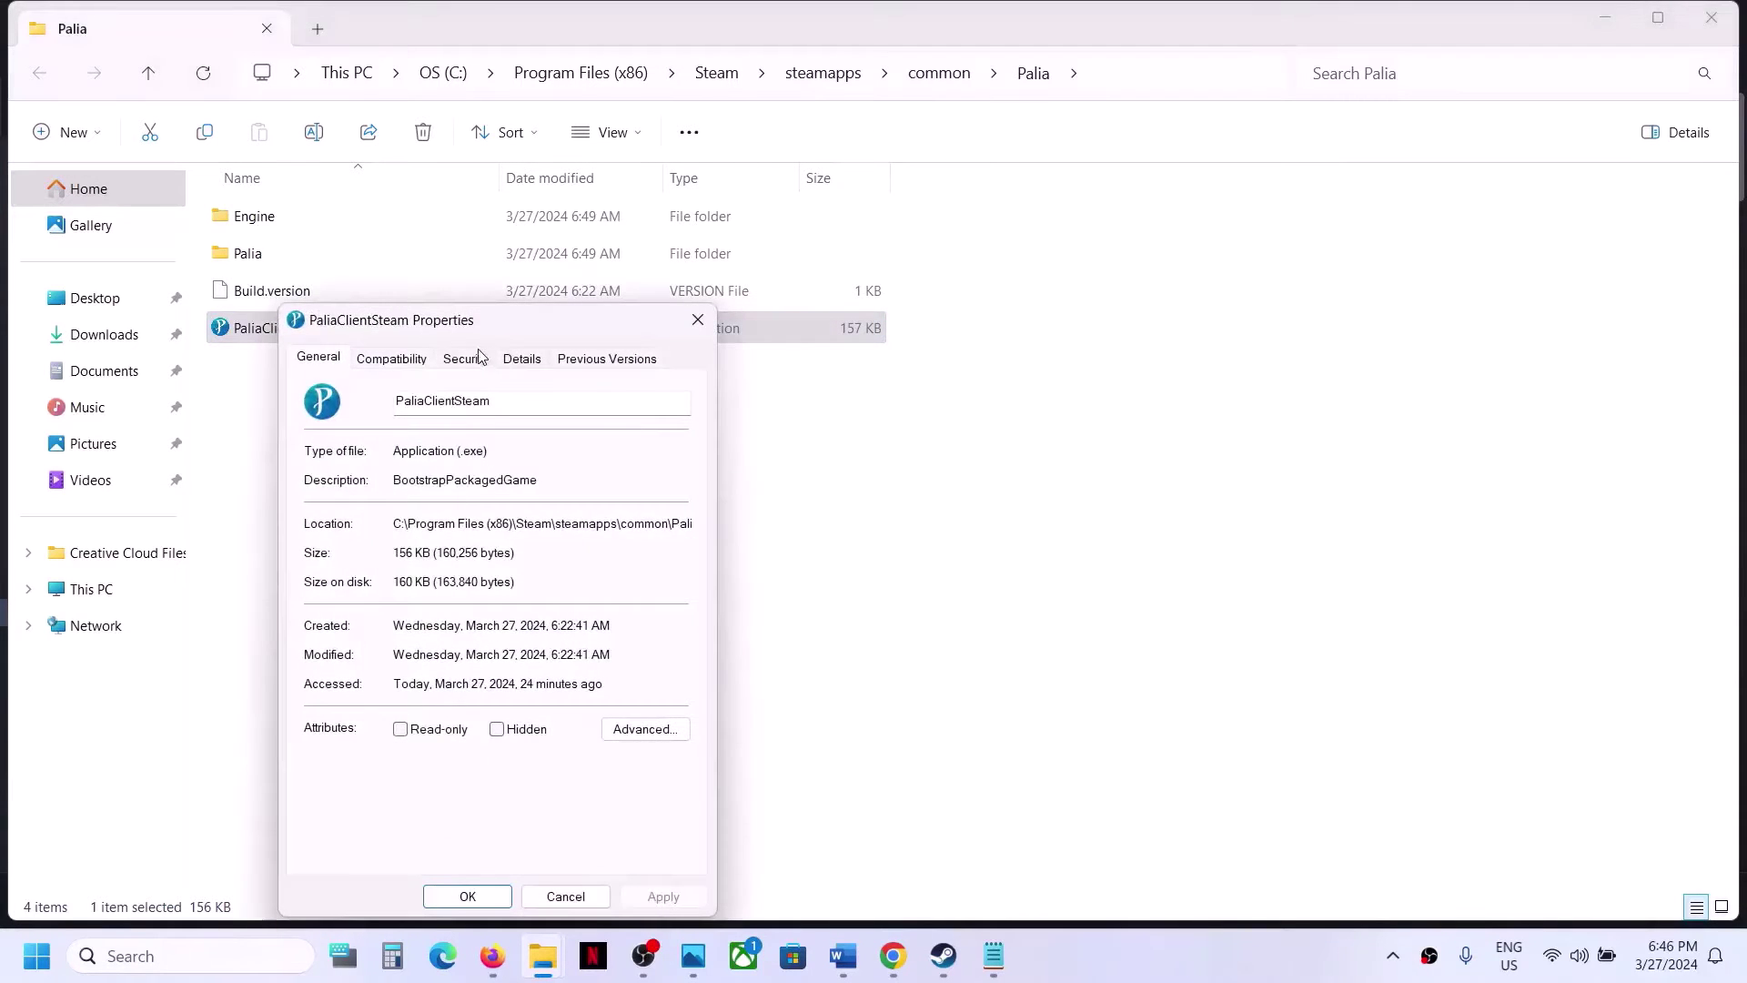
{"action": "left_click_drag", "start_coordinate": [472, 335], "coordinate": [586, 251]}
{"action": "left_click", "coordinate": [505, 272]}
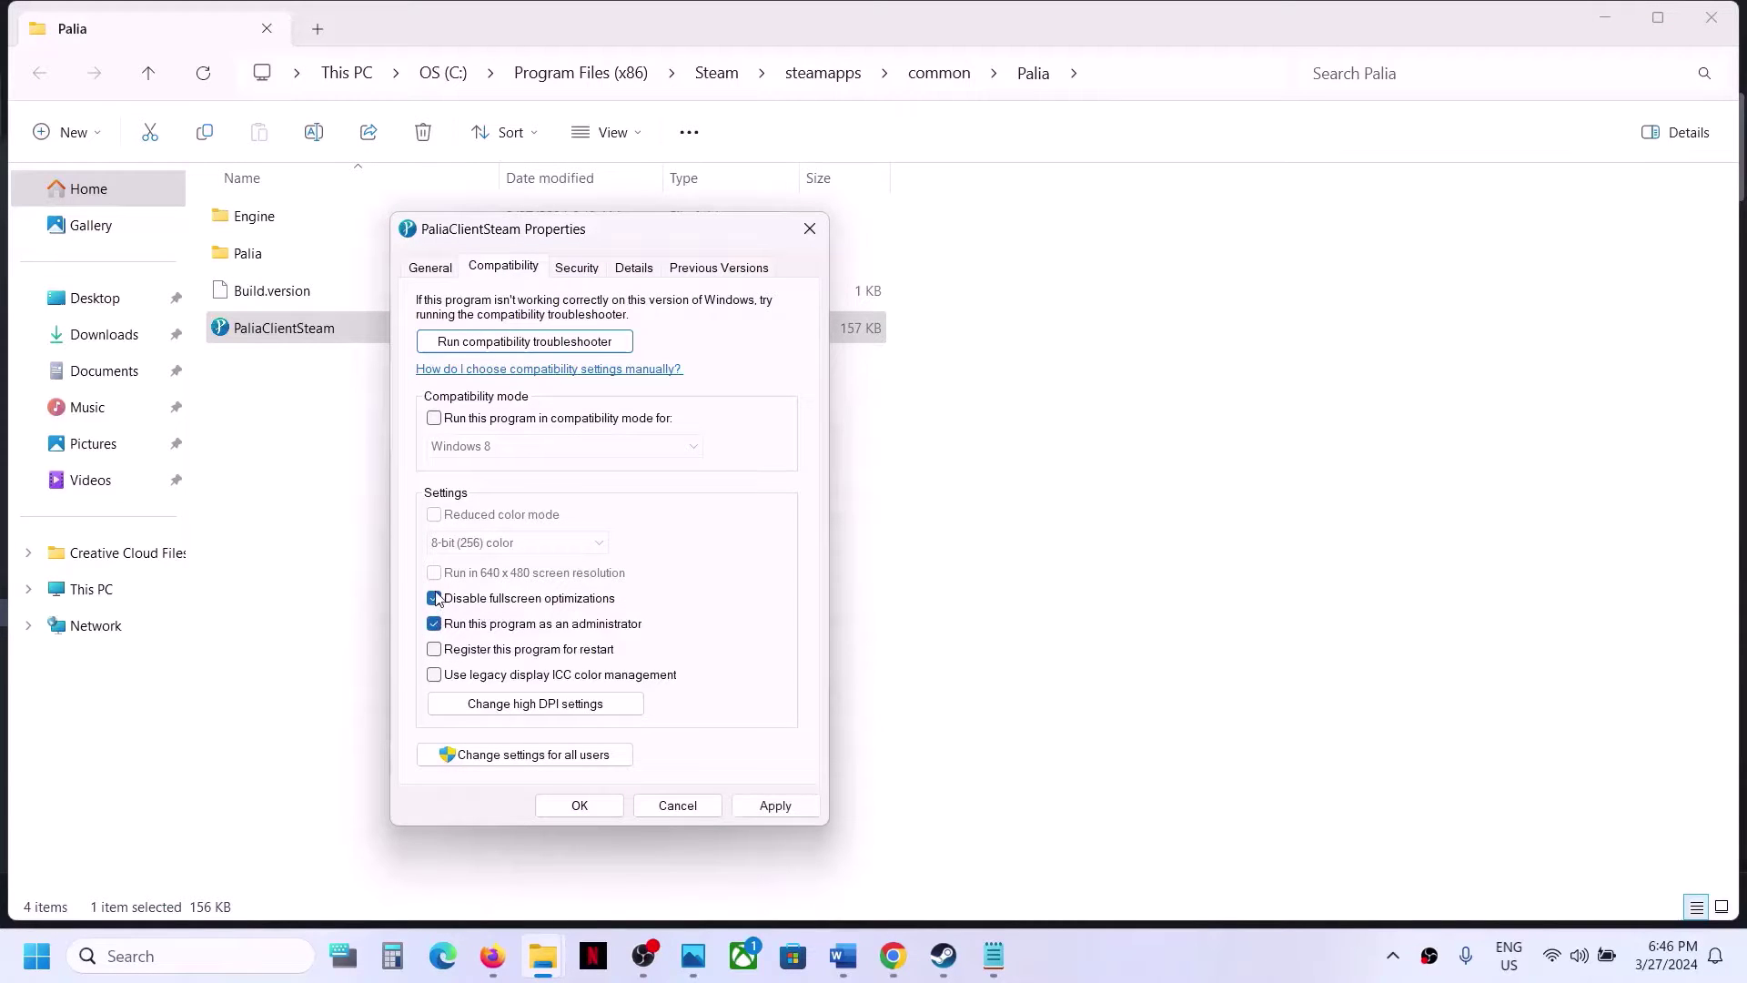
{"action": "left_click", "coordinate": [775, 806]}
{"action": "left_click", "coordinate": [579, 805]}
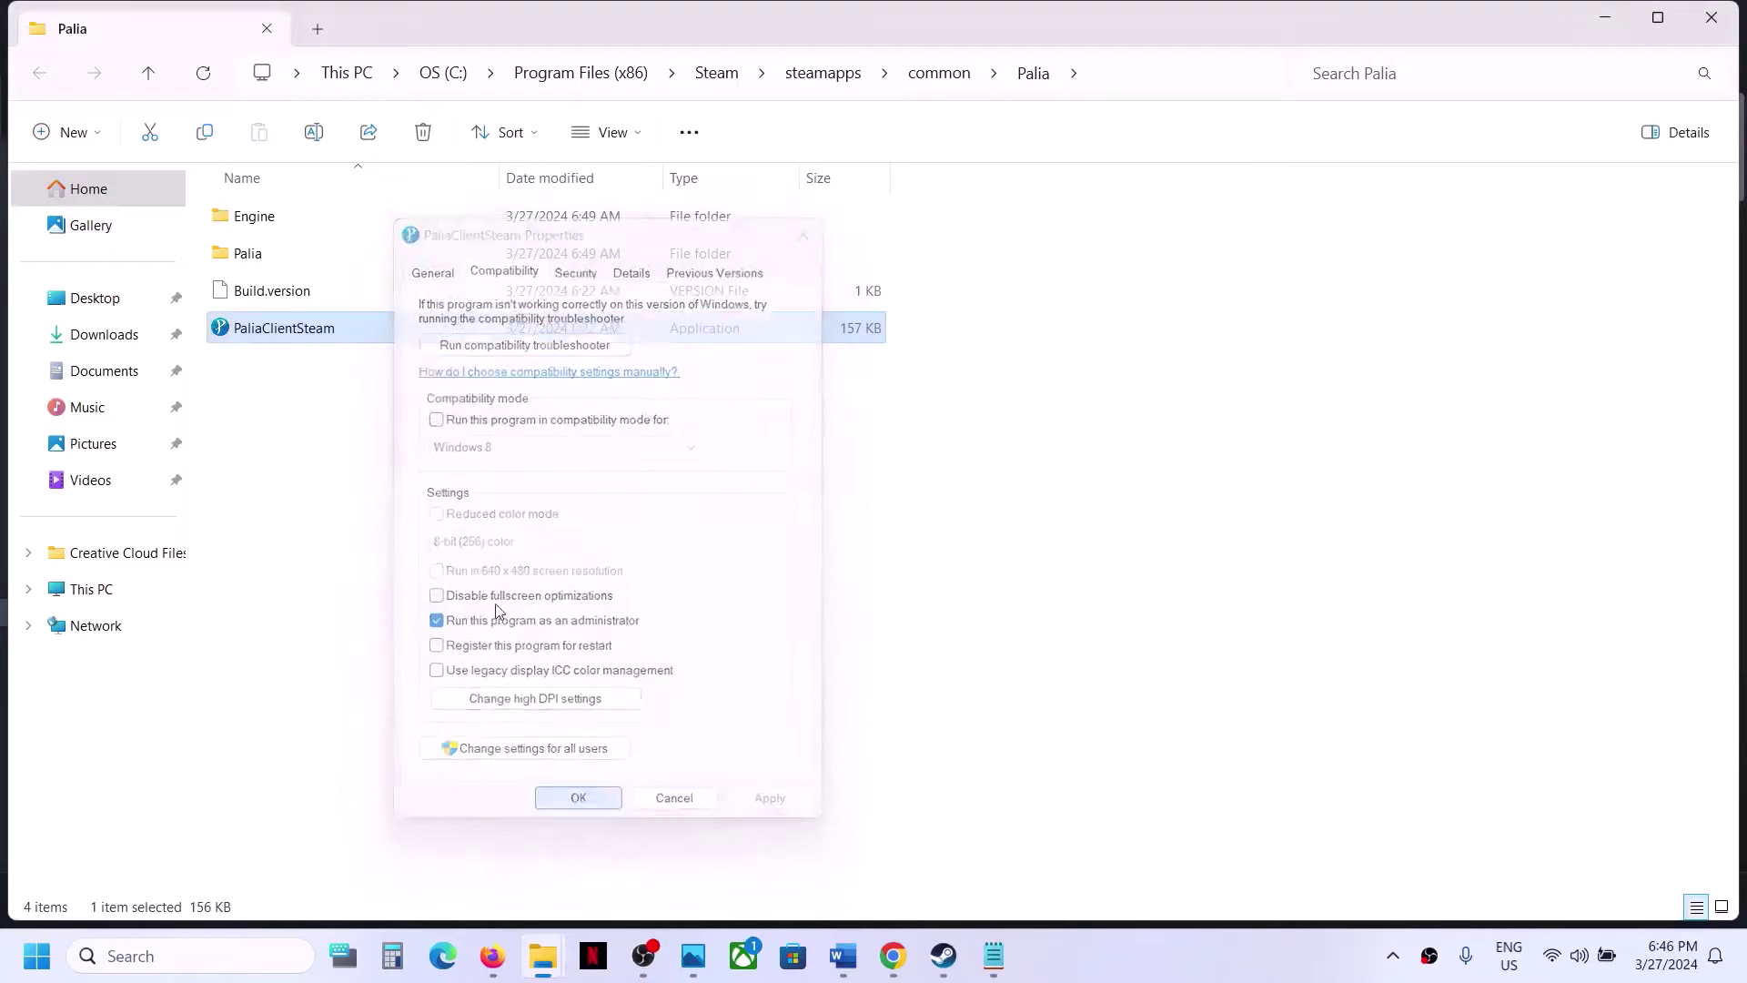
Enable compatibility mode for Windows 8 on PaliaClientSteam and save its properties.
{"action": "right_click", "coordinate": [333, 327]}
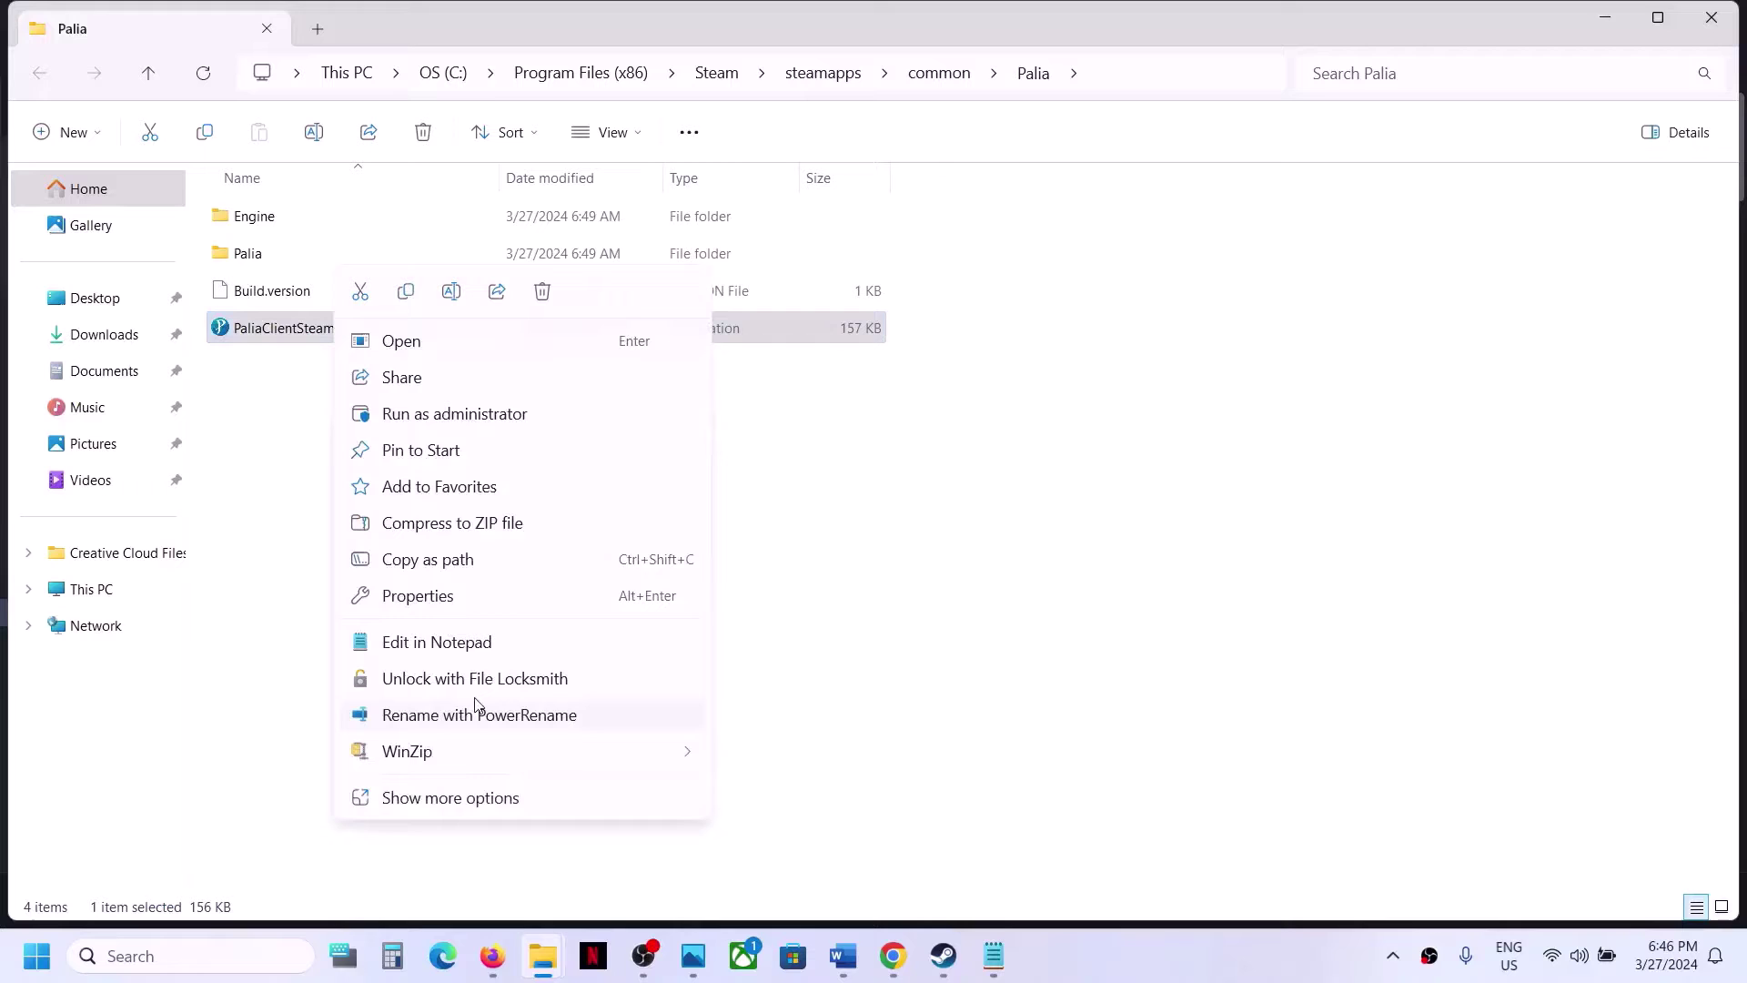
{"action": "left_click", "coordinate": [424, 598]}
{"action": "left_click", "coordinate": [457, 362]}
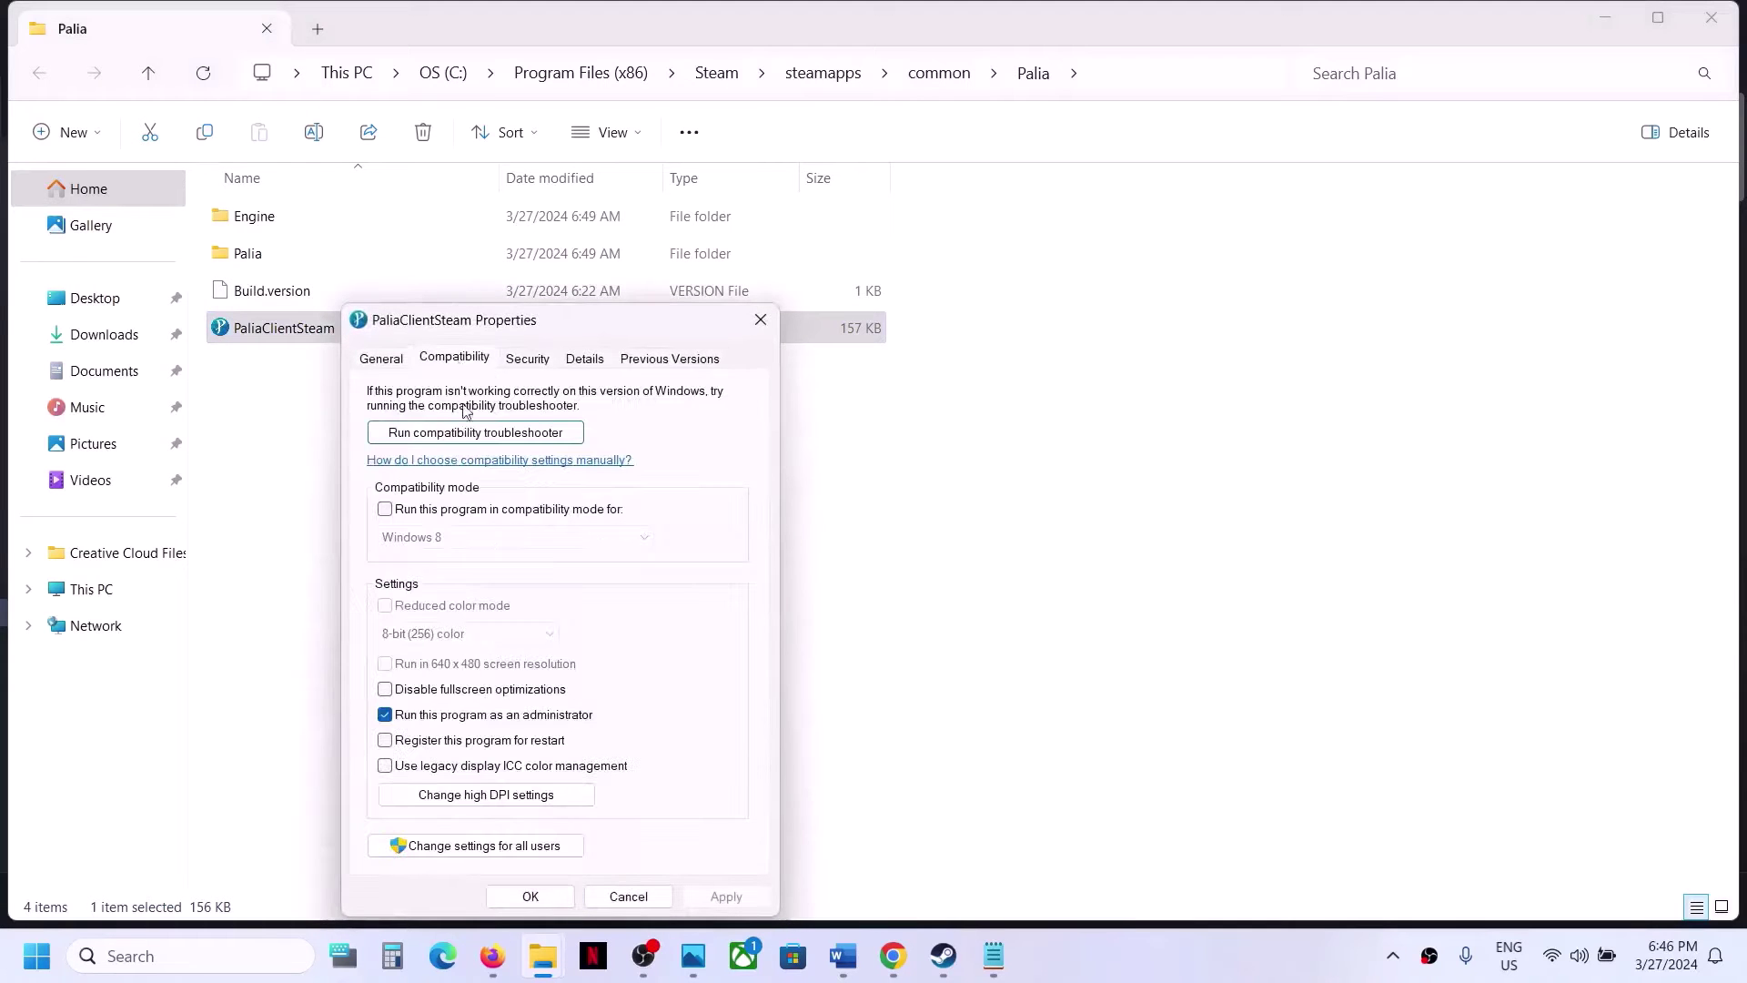
{"action": "left_click", "coordinate": [385, 510]}
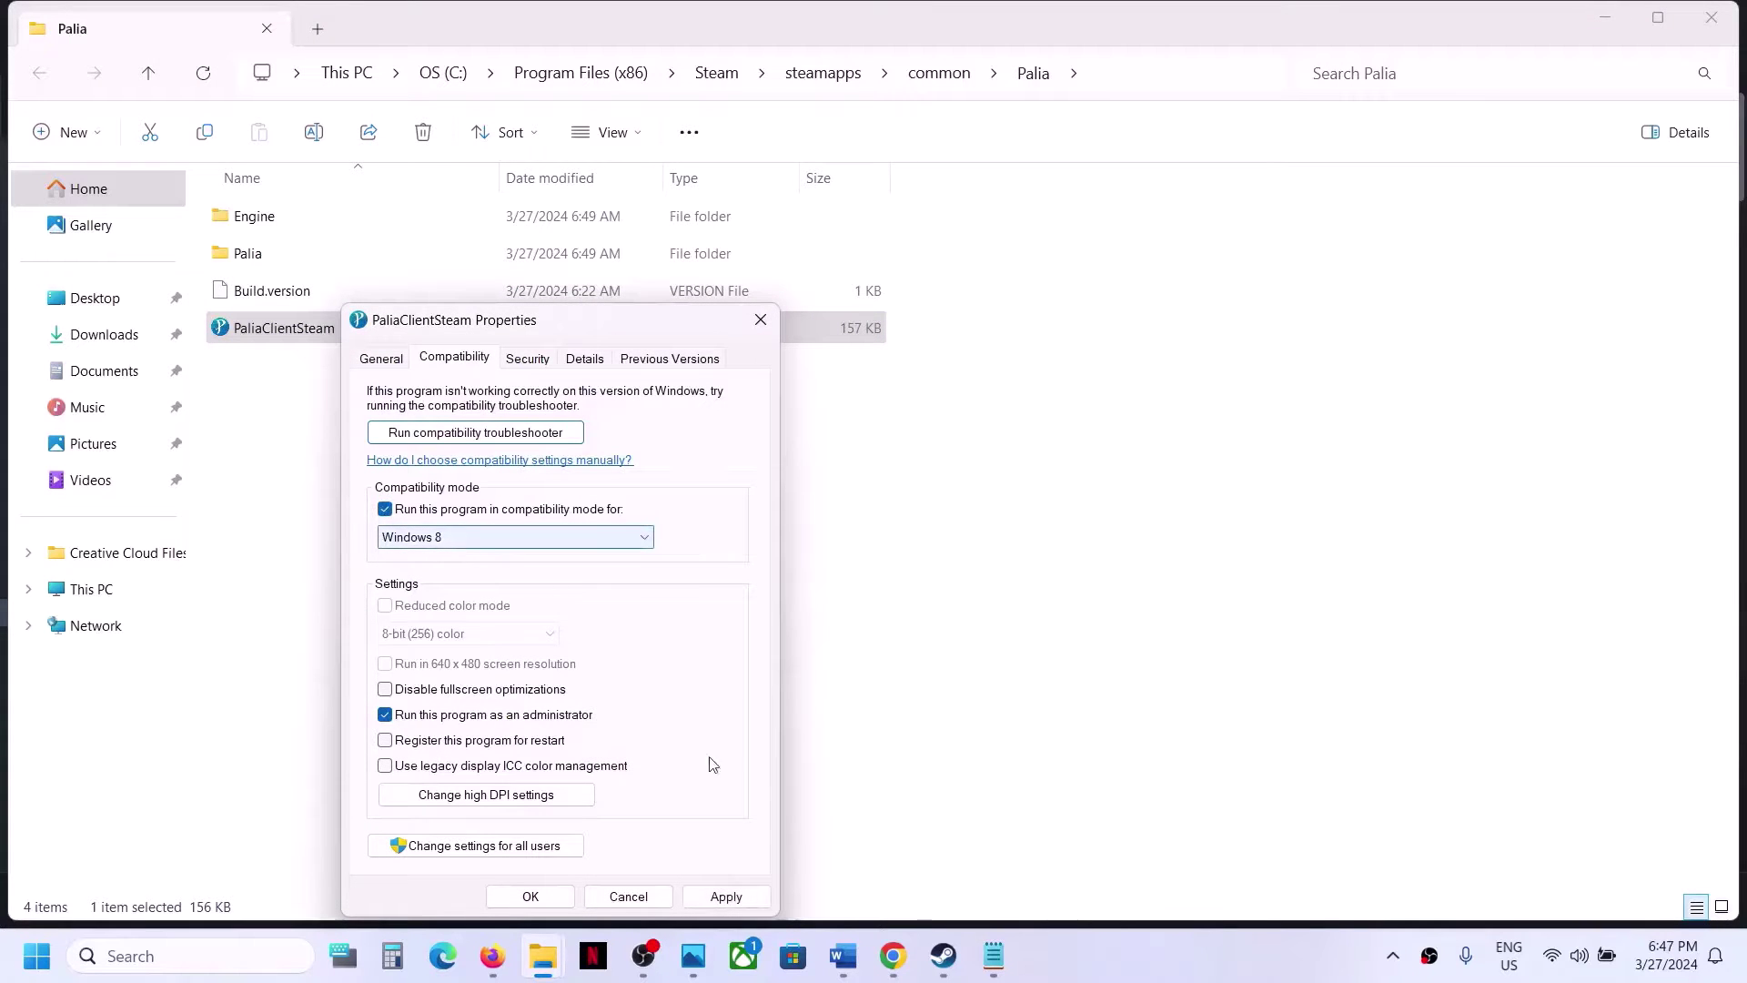
{"action": "left_click", "coordinate": [725, 895]}
{"action": "left_click", "coordinate": [544, 899]}
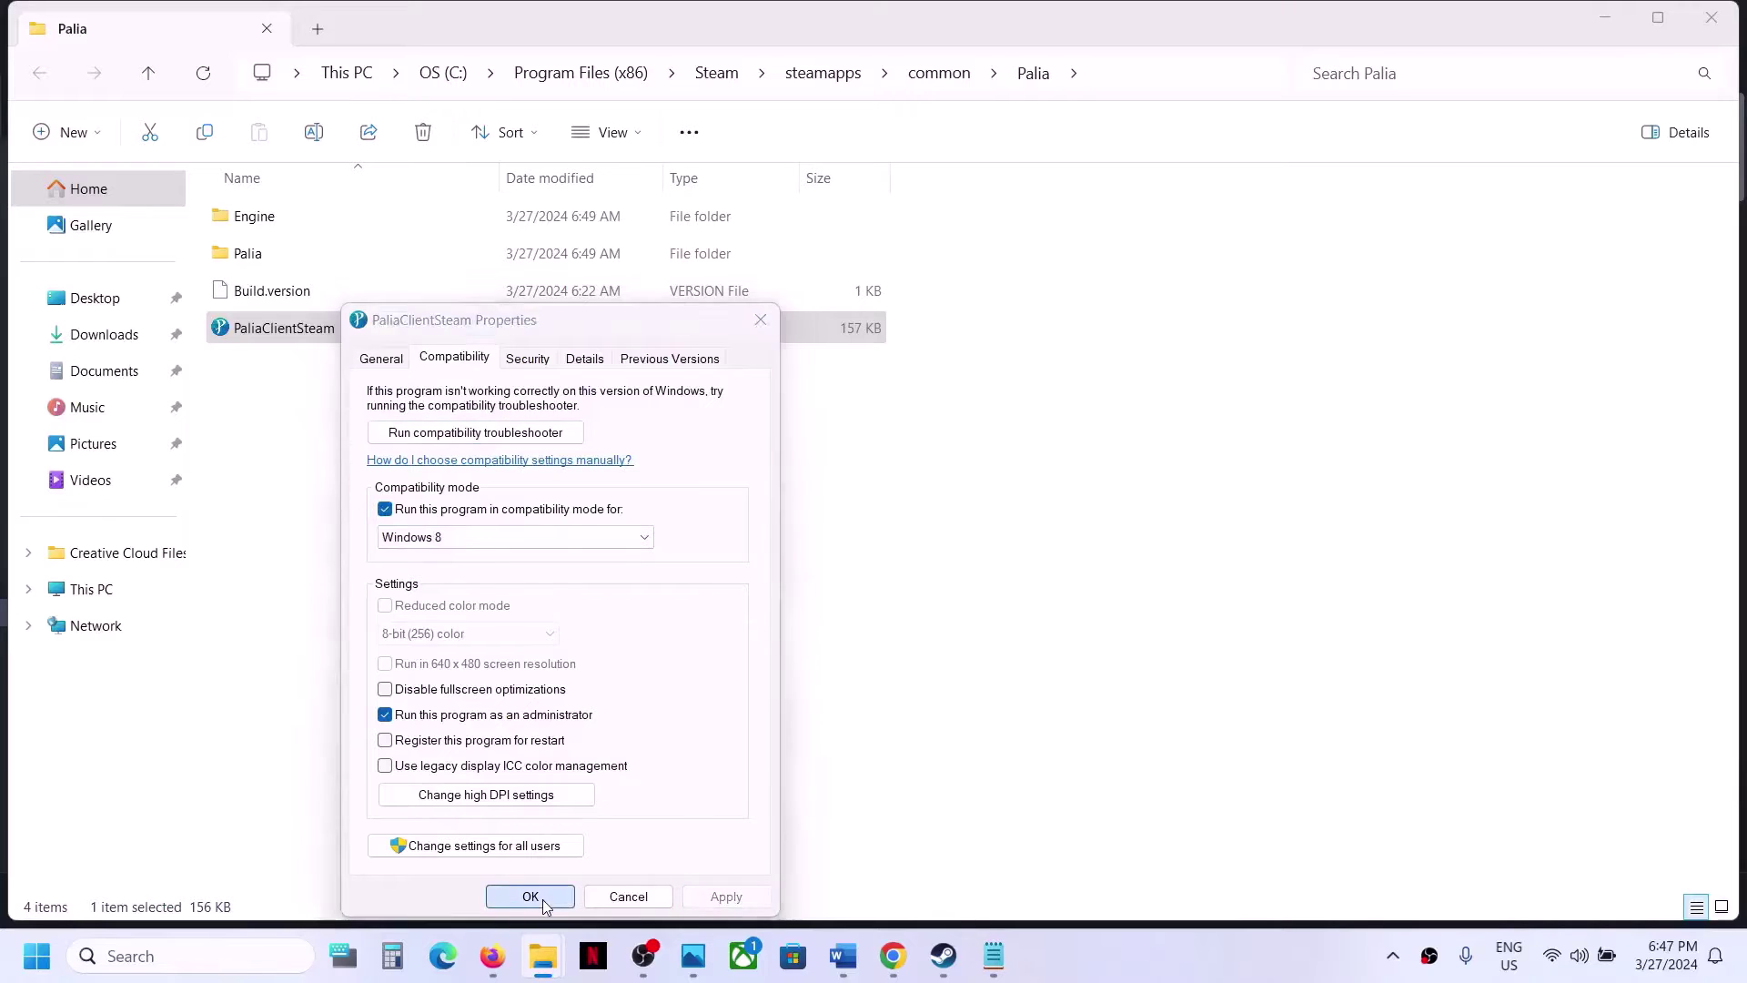
Change the compatibility mode of PaliaClientSteam to Windows 7 and save its properties.
{"action": "right_click", "coordinate": [303, 329]}
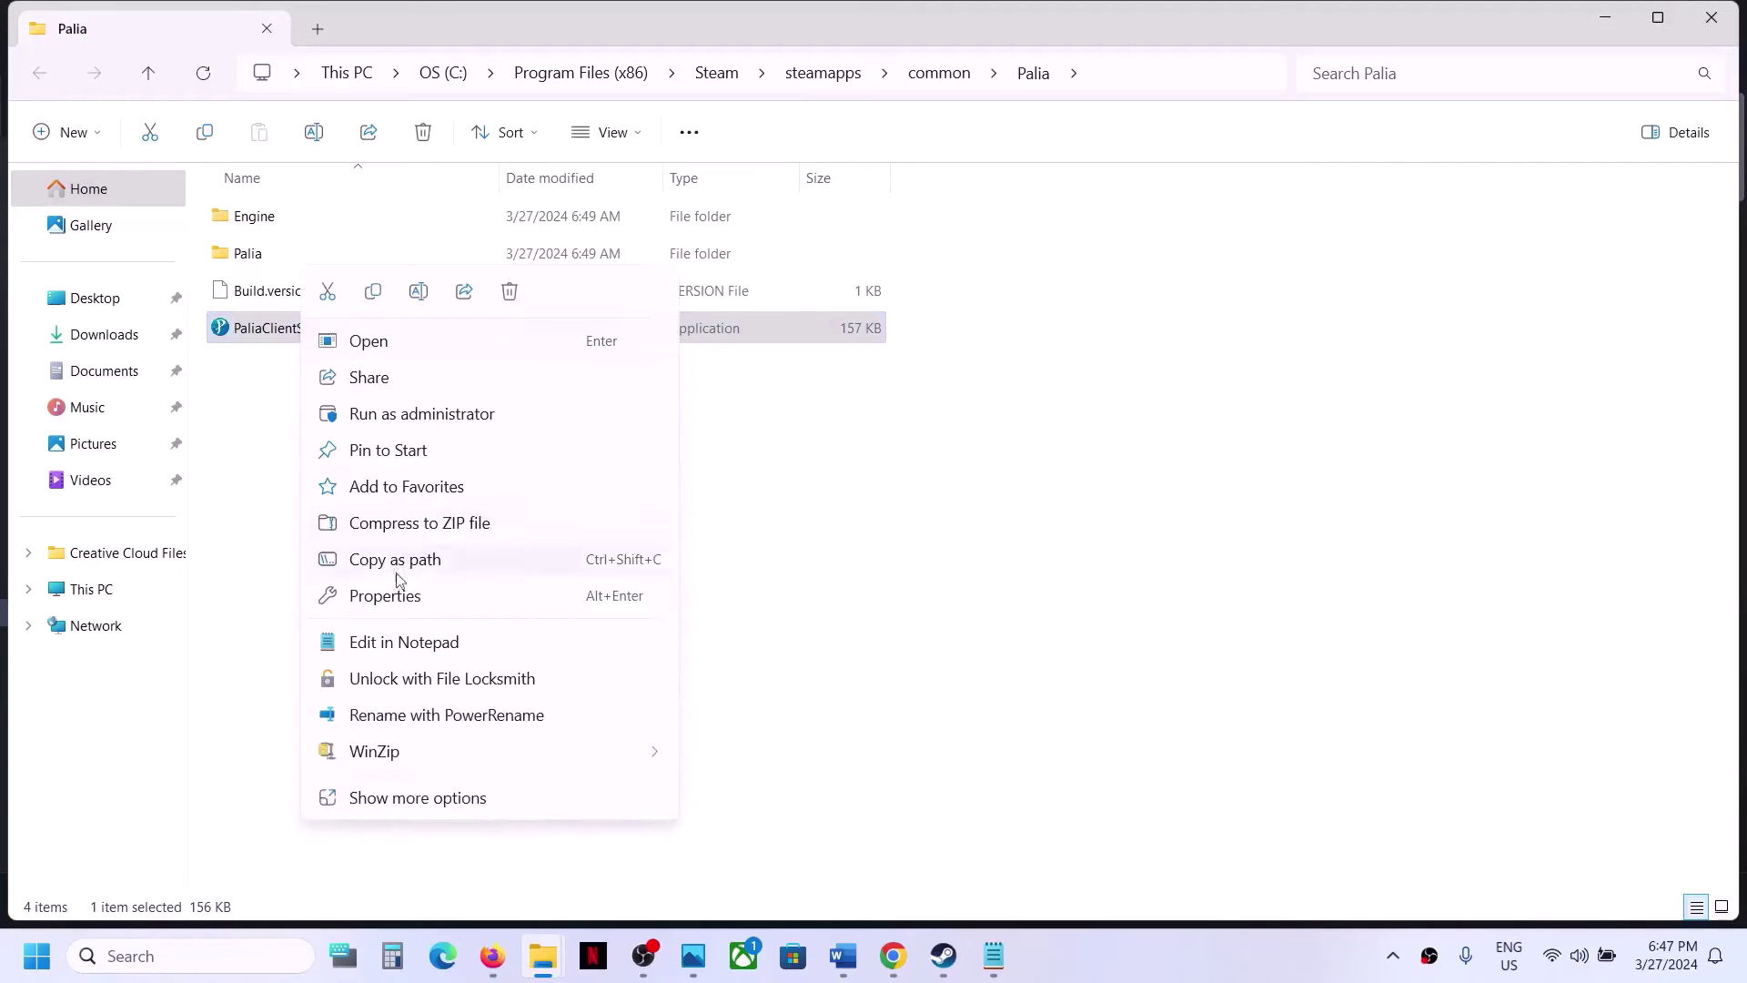
{"action": "left_click", "coordinate": [385, 596]}
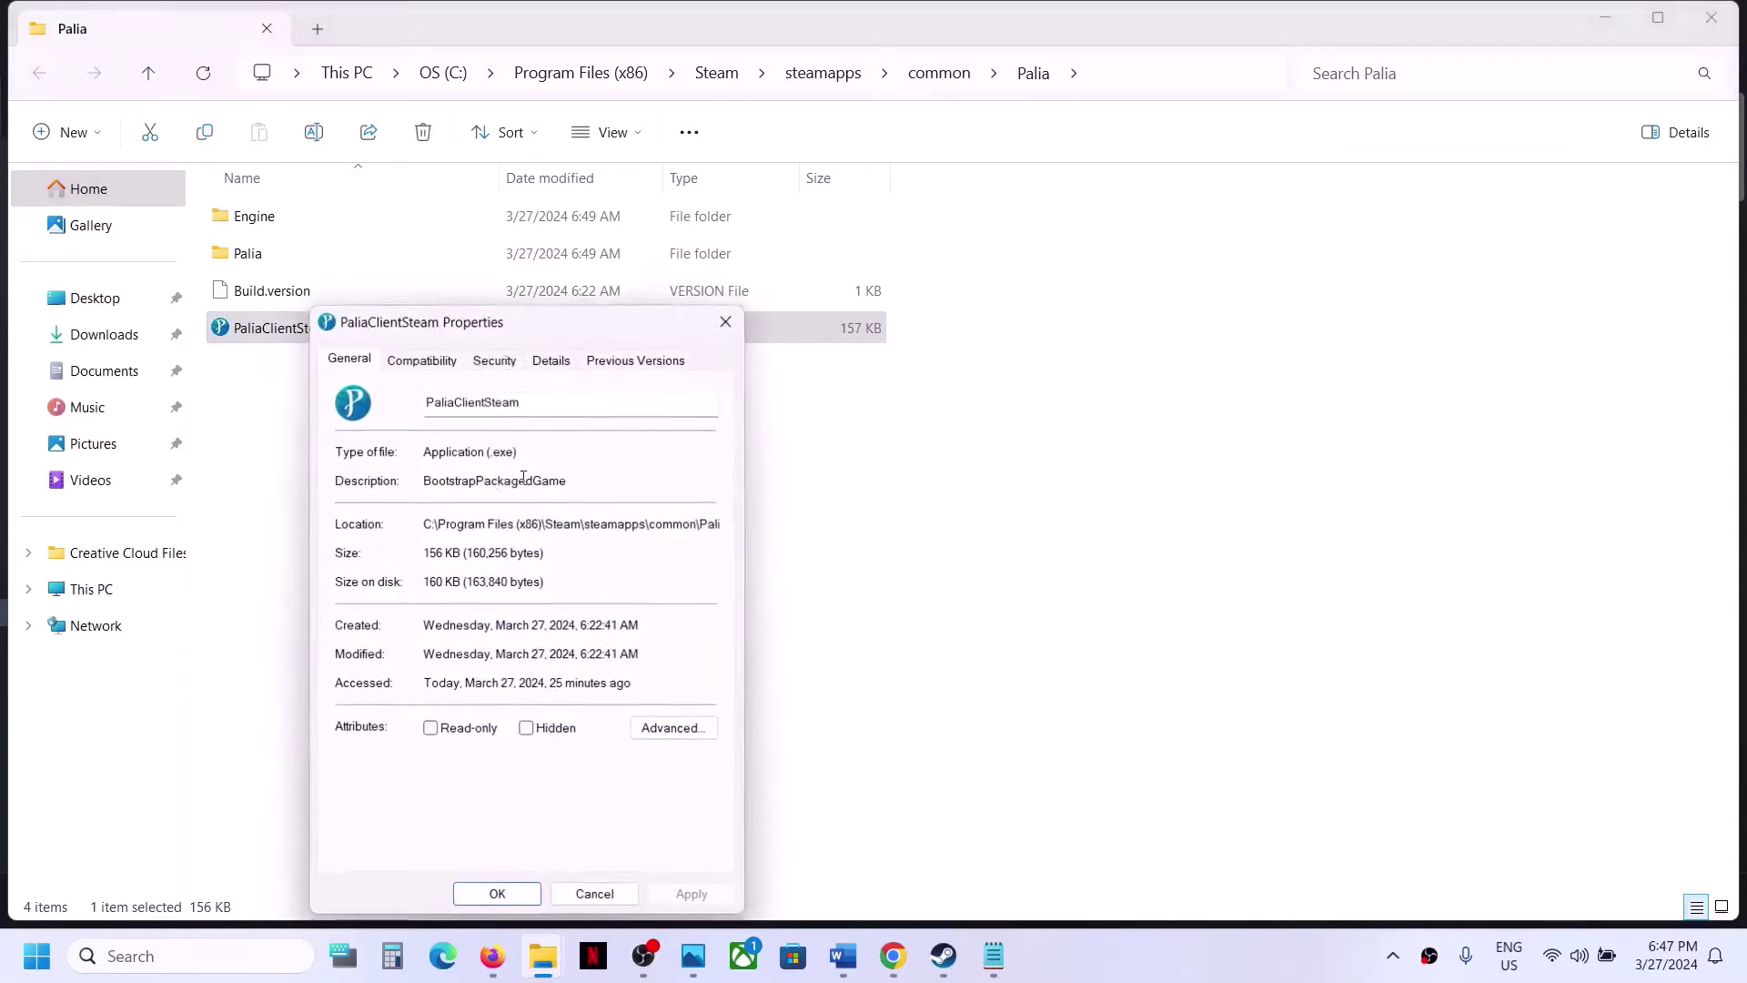
{"action": "left_click", "coordinate": [435, 362]}
{"action": "left_click", "coordinate": [398, 539]}
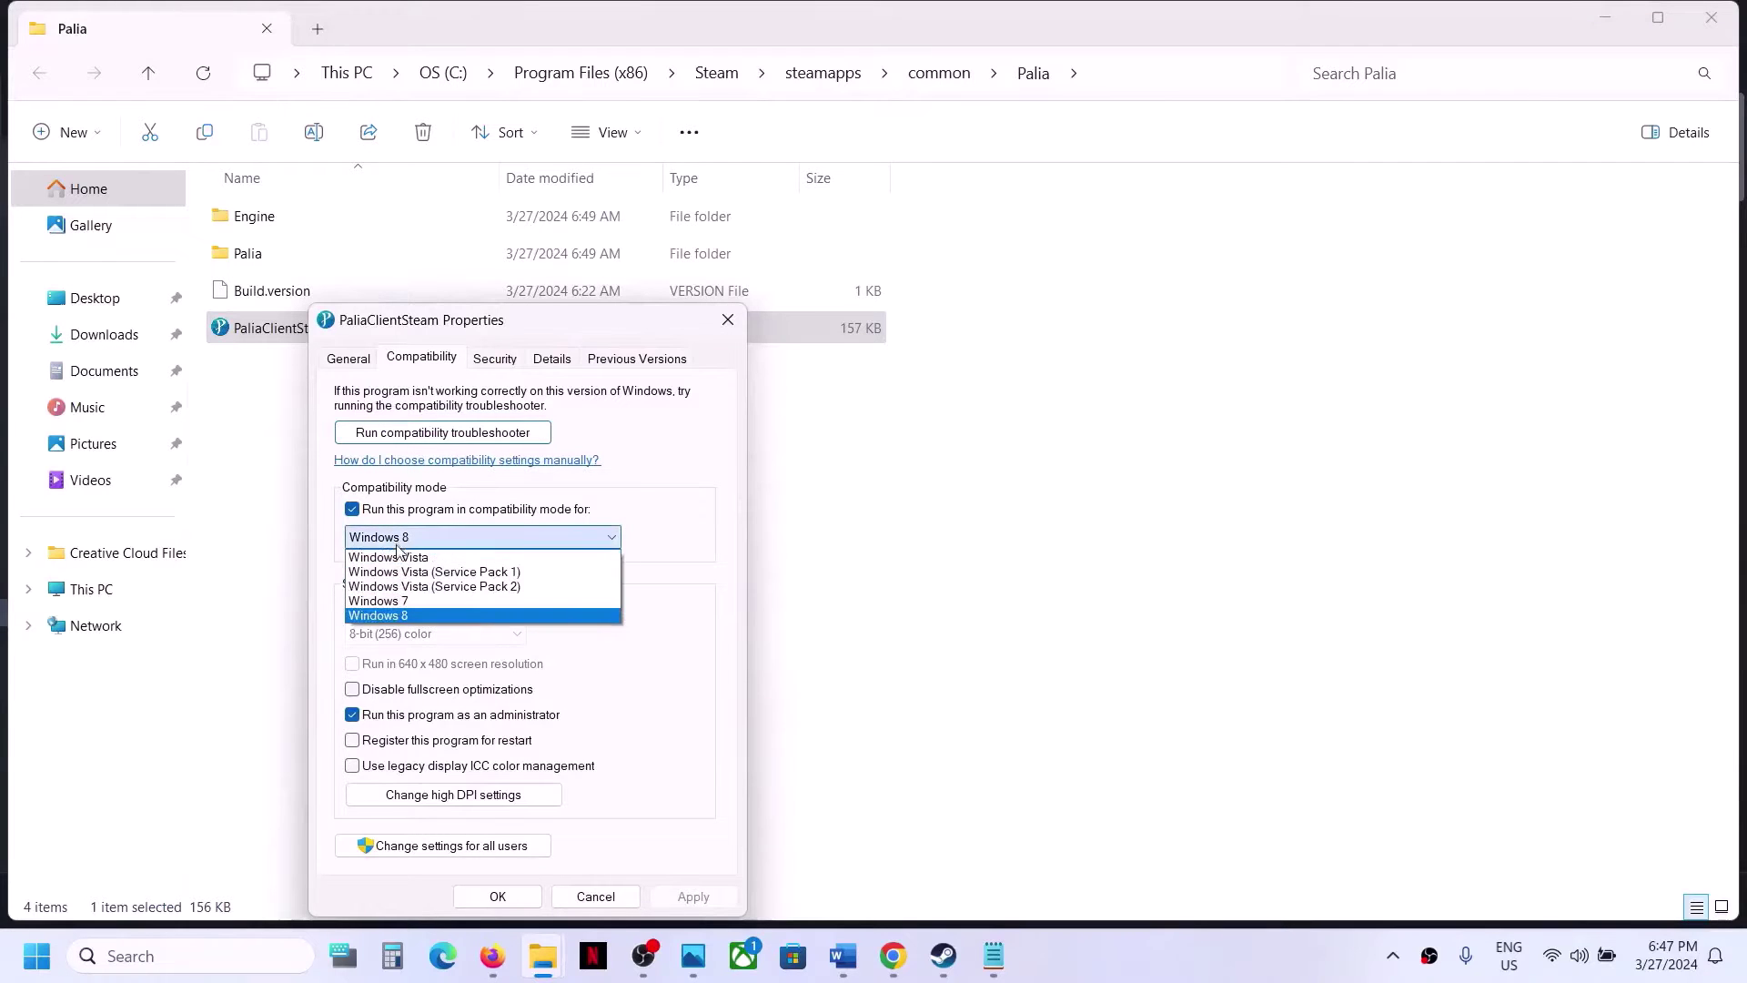
{"action": "left_click", "coordinate": [389, 601]}
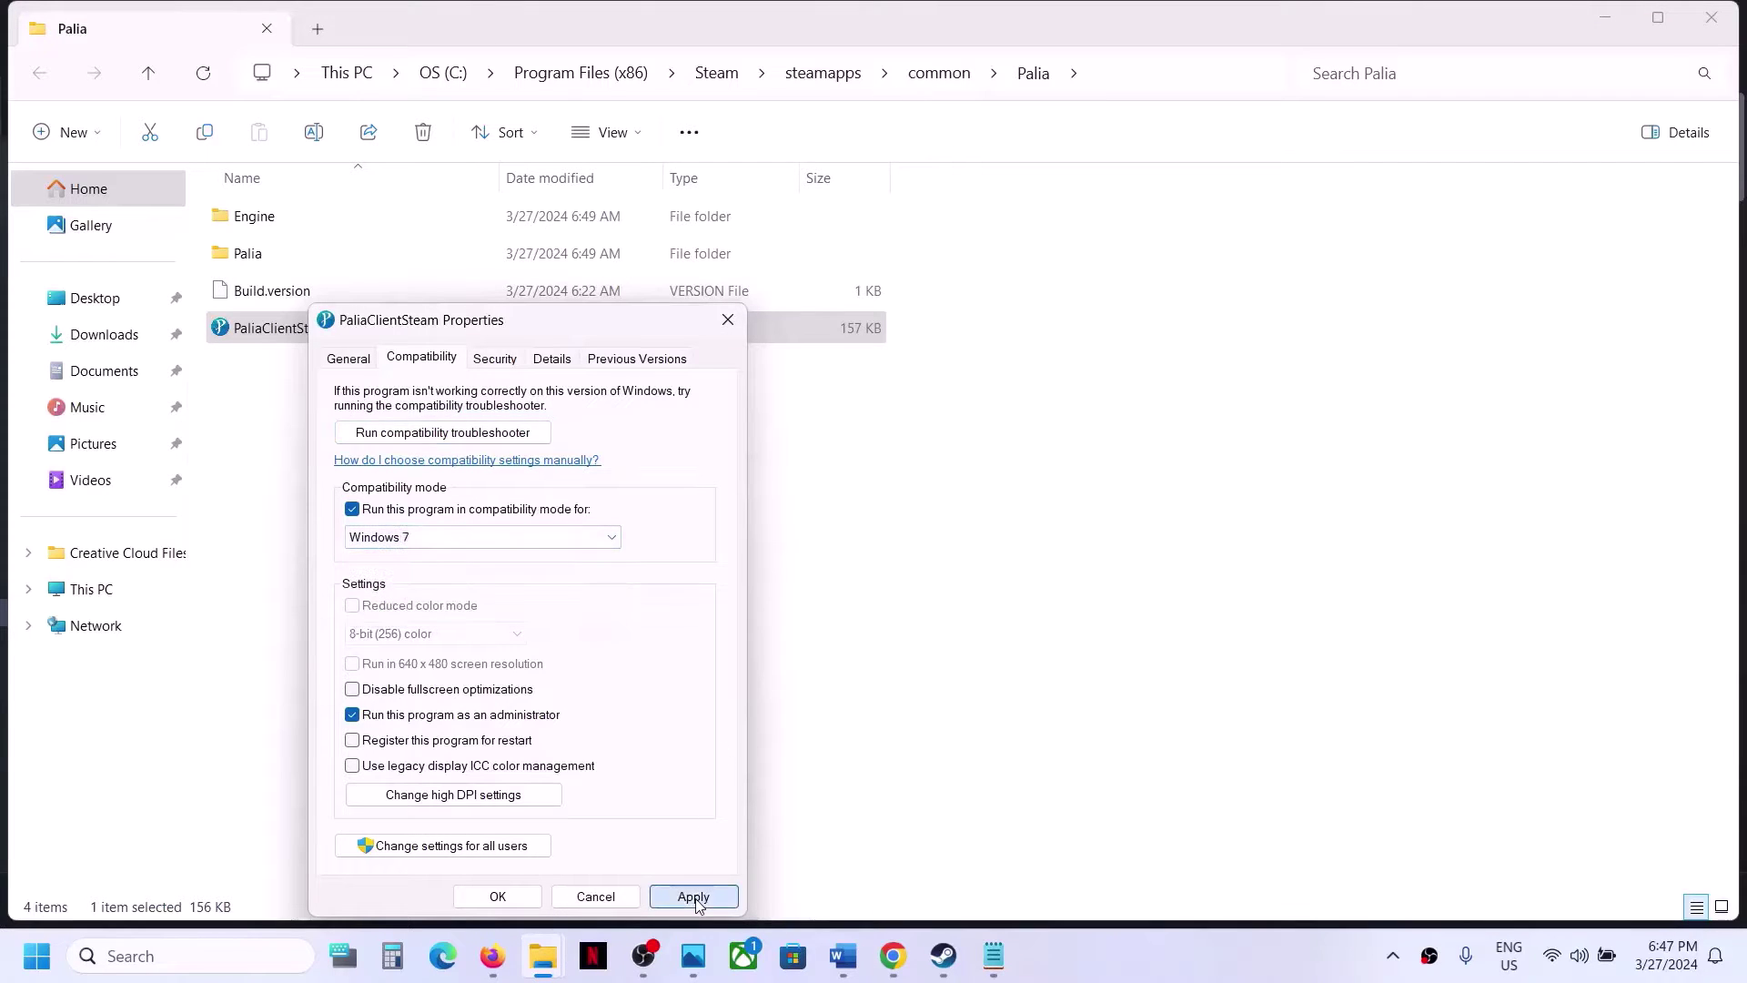
{"action": "left_click", "coordinate": [693, 896]}
{"action": "left_click", "coordinate": [523, 901]}
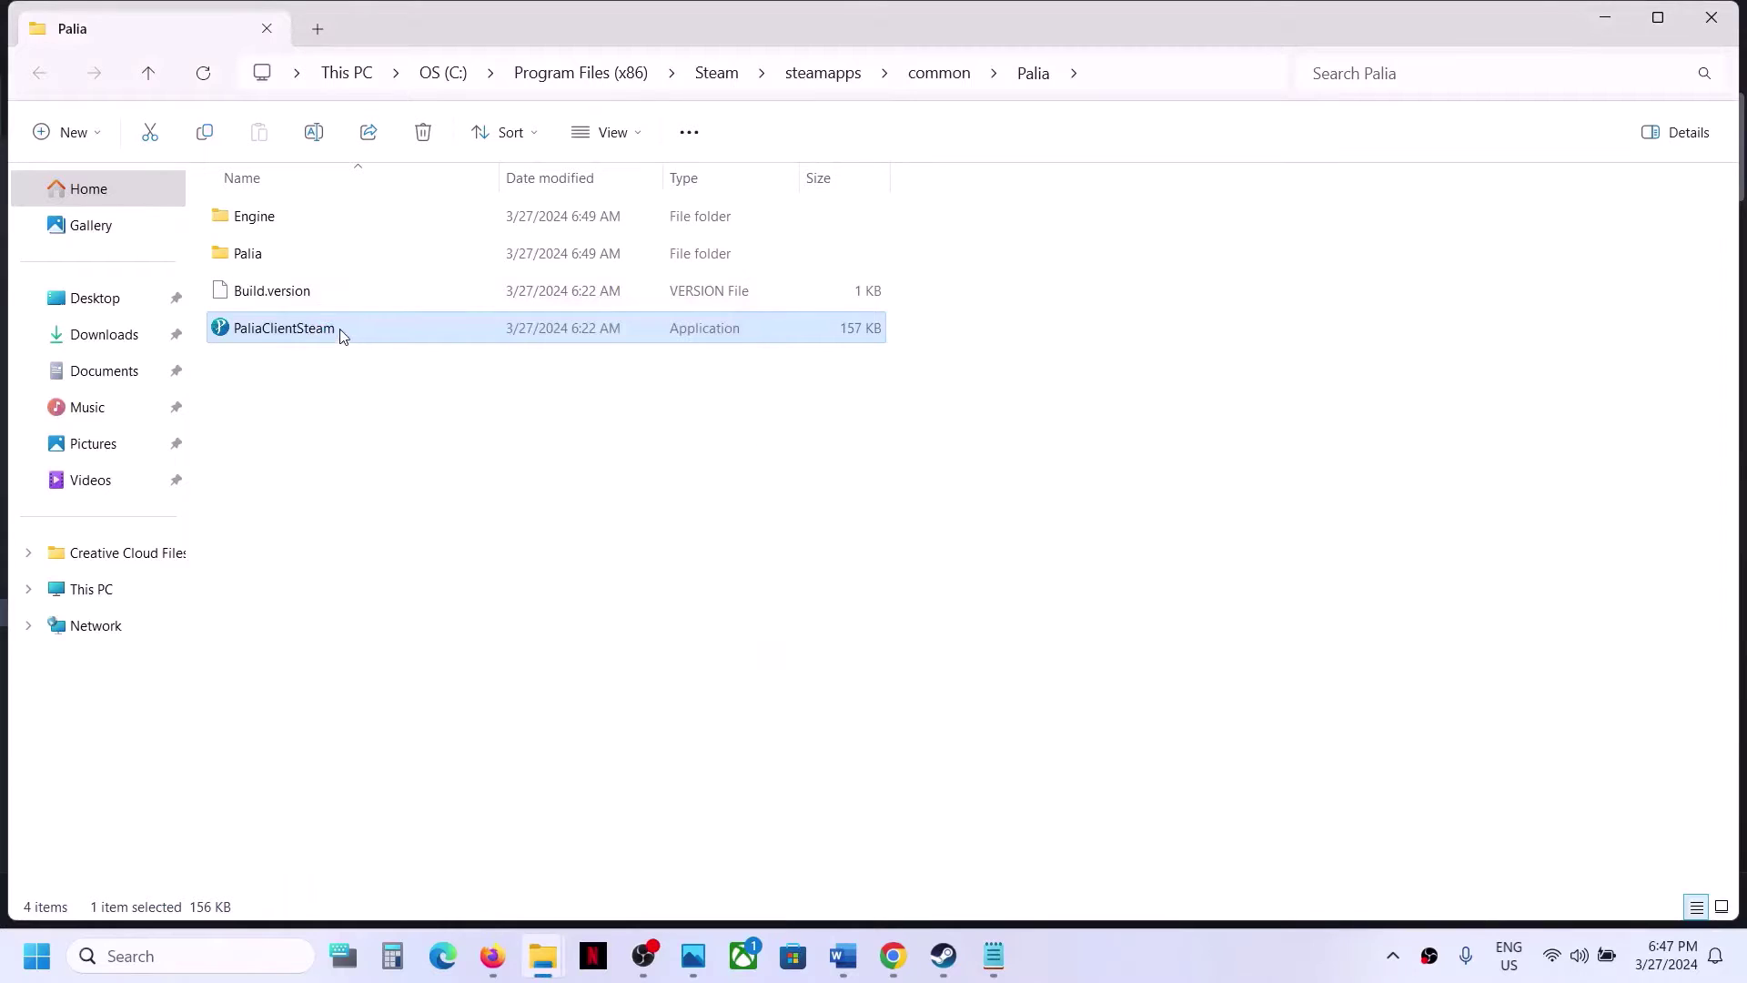
Disable fullscreen optimizations for PaliaClientSteam and save its compatibility properties.
{"action": "right_click", "coordinate": [343, 335]}
{"action": "left_click", "coordinate": [424, 596]}
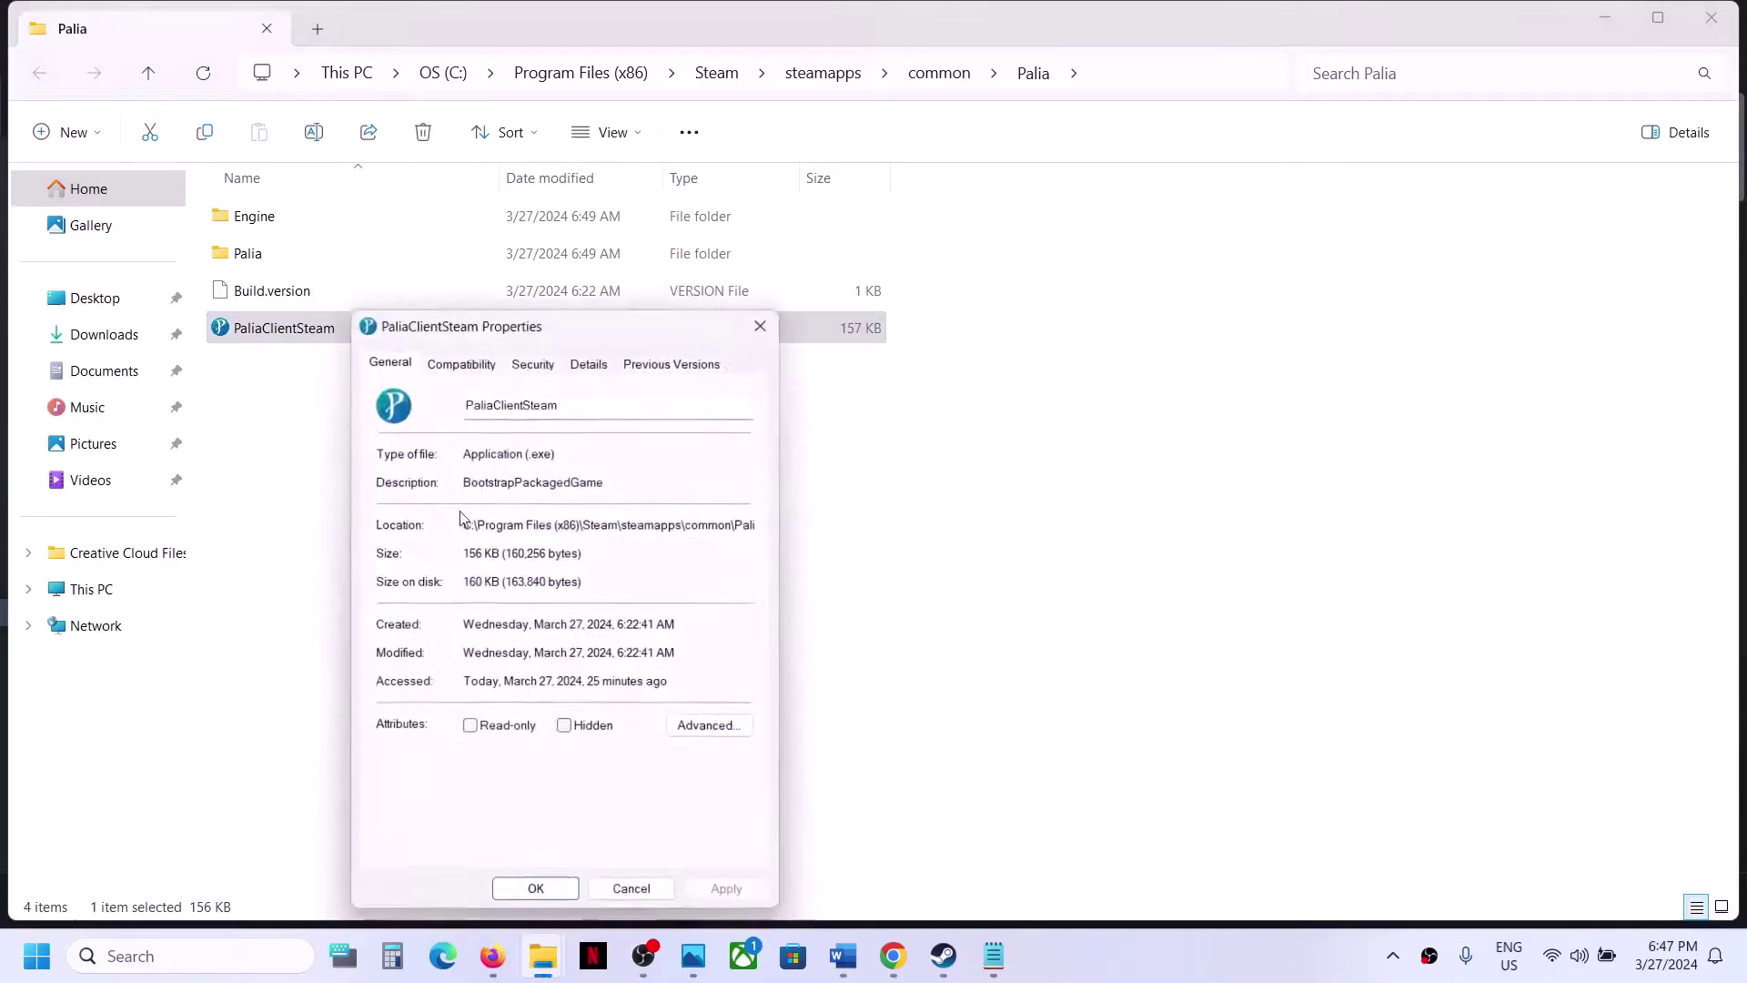
{"action": "left_click", "coordinate": [446, 360]}
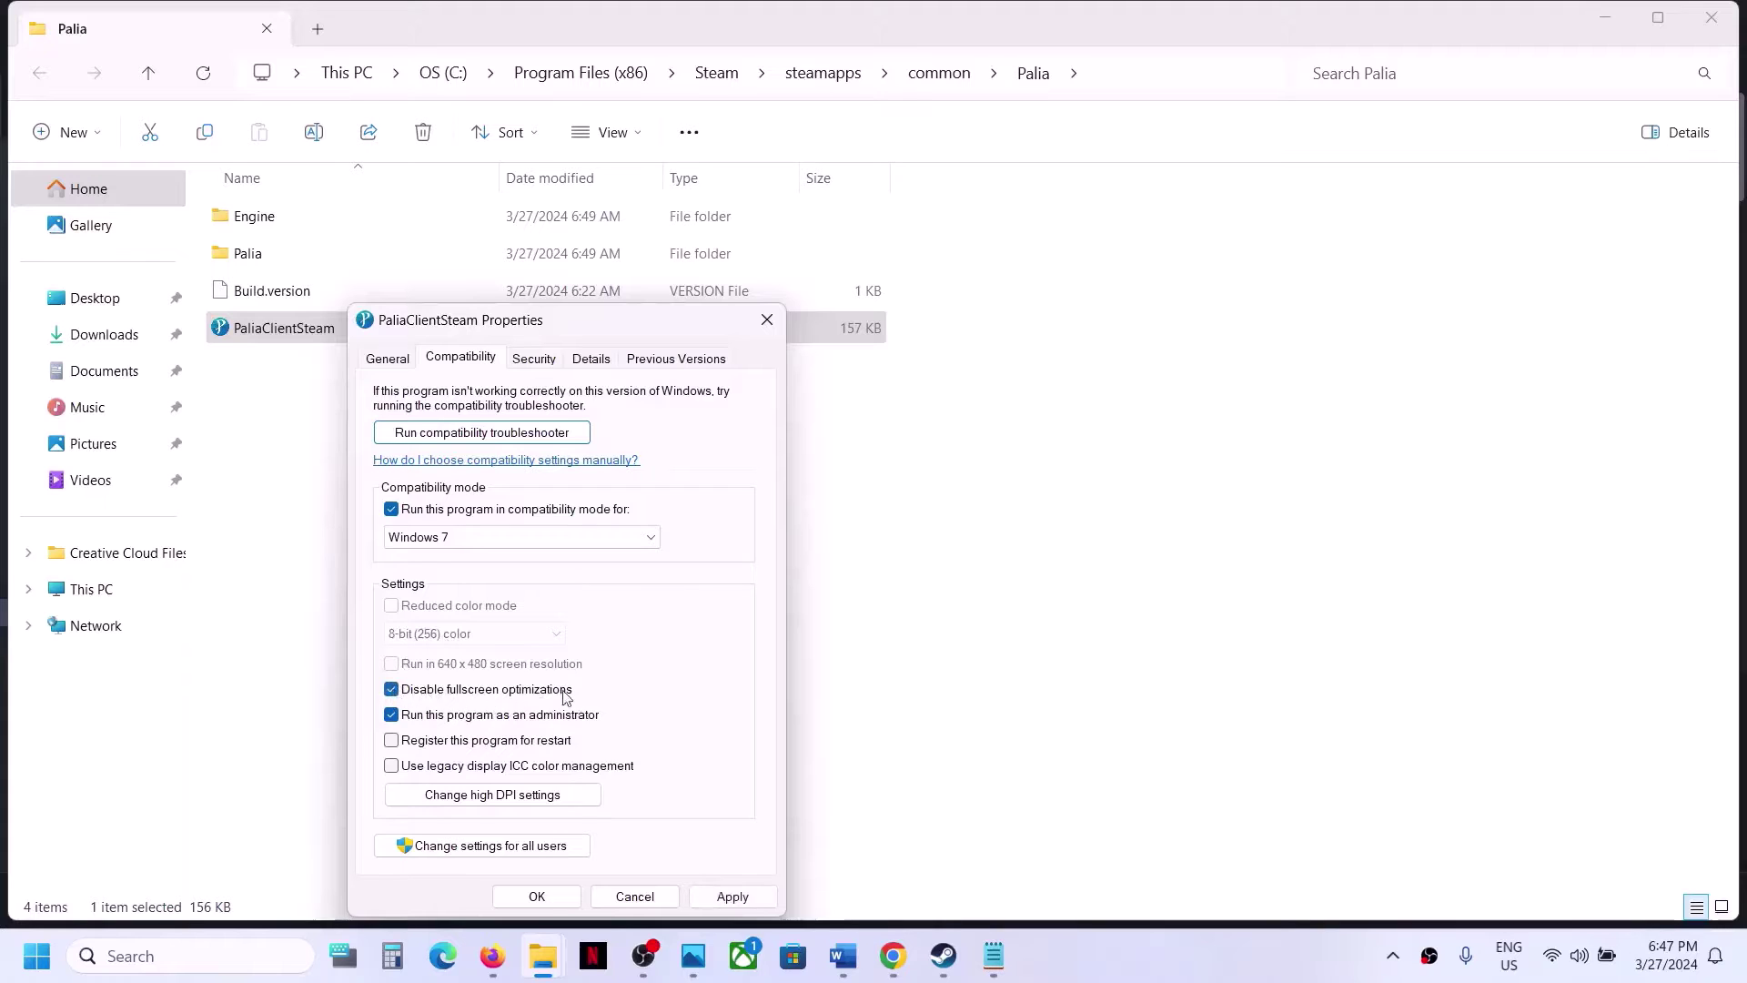
{"action": "left_click", "coordinate": [728, 898]}
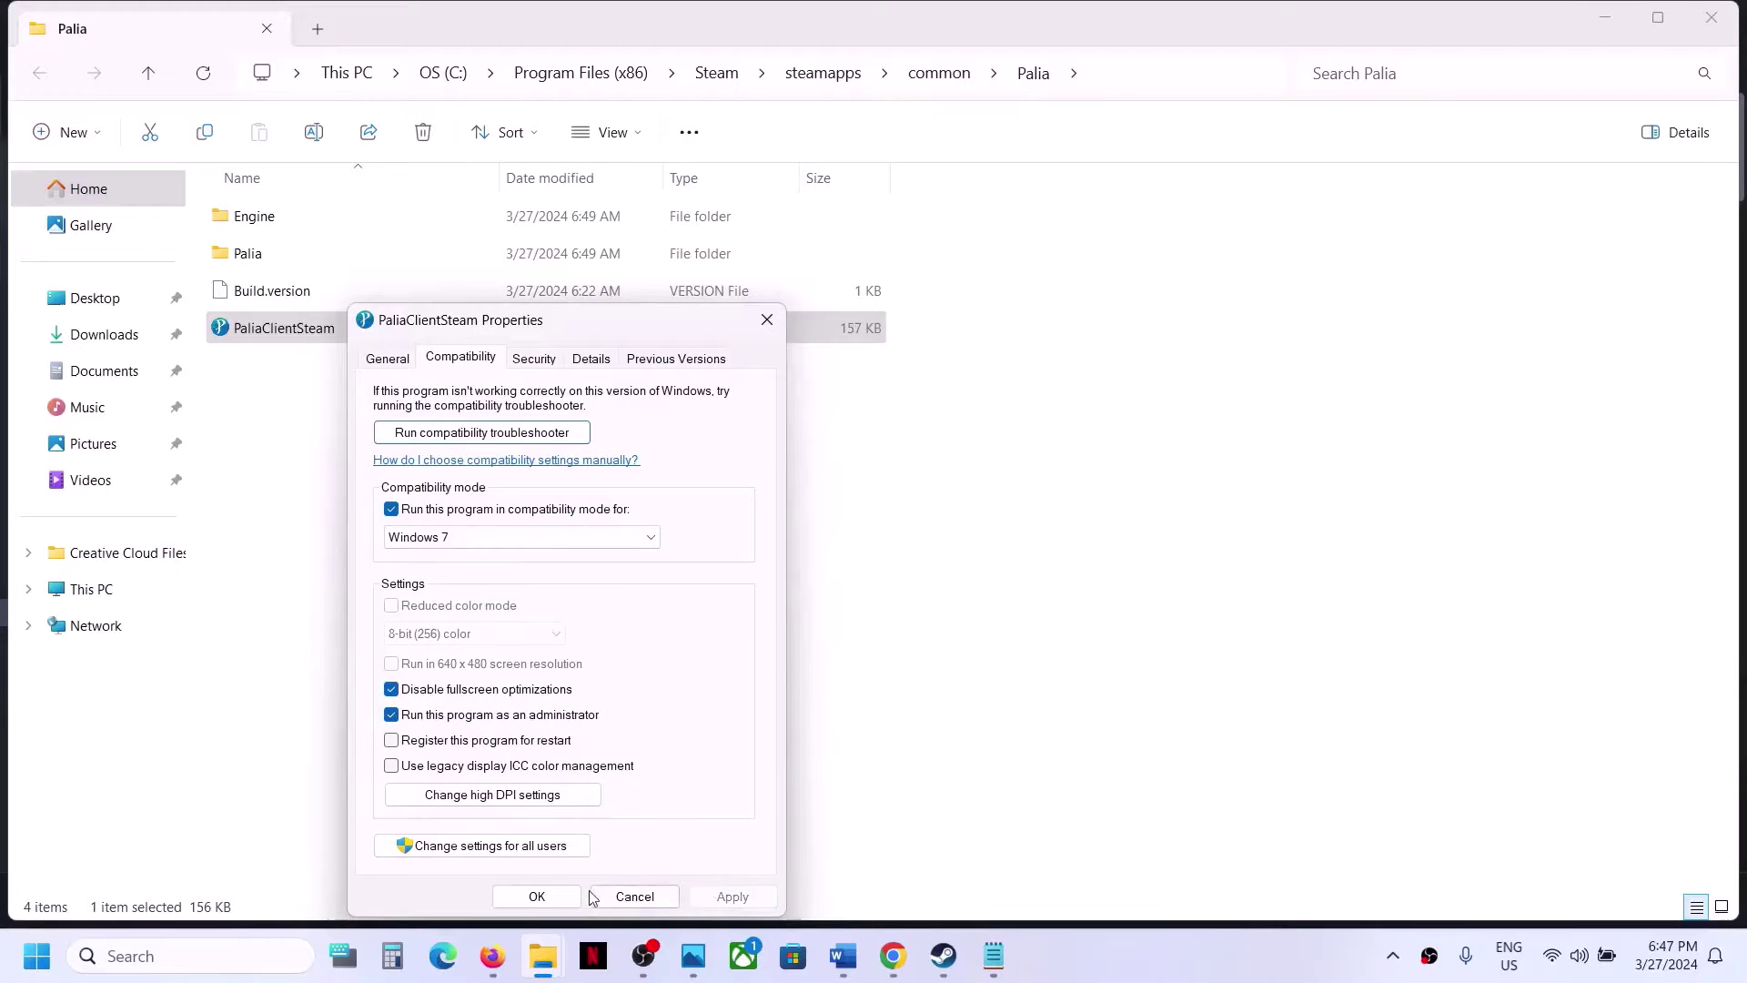
{"action": "left_click", "coordinate": [537, 896]}
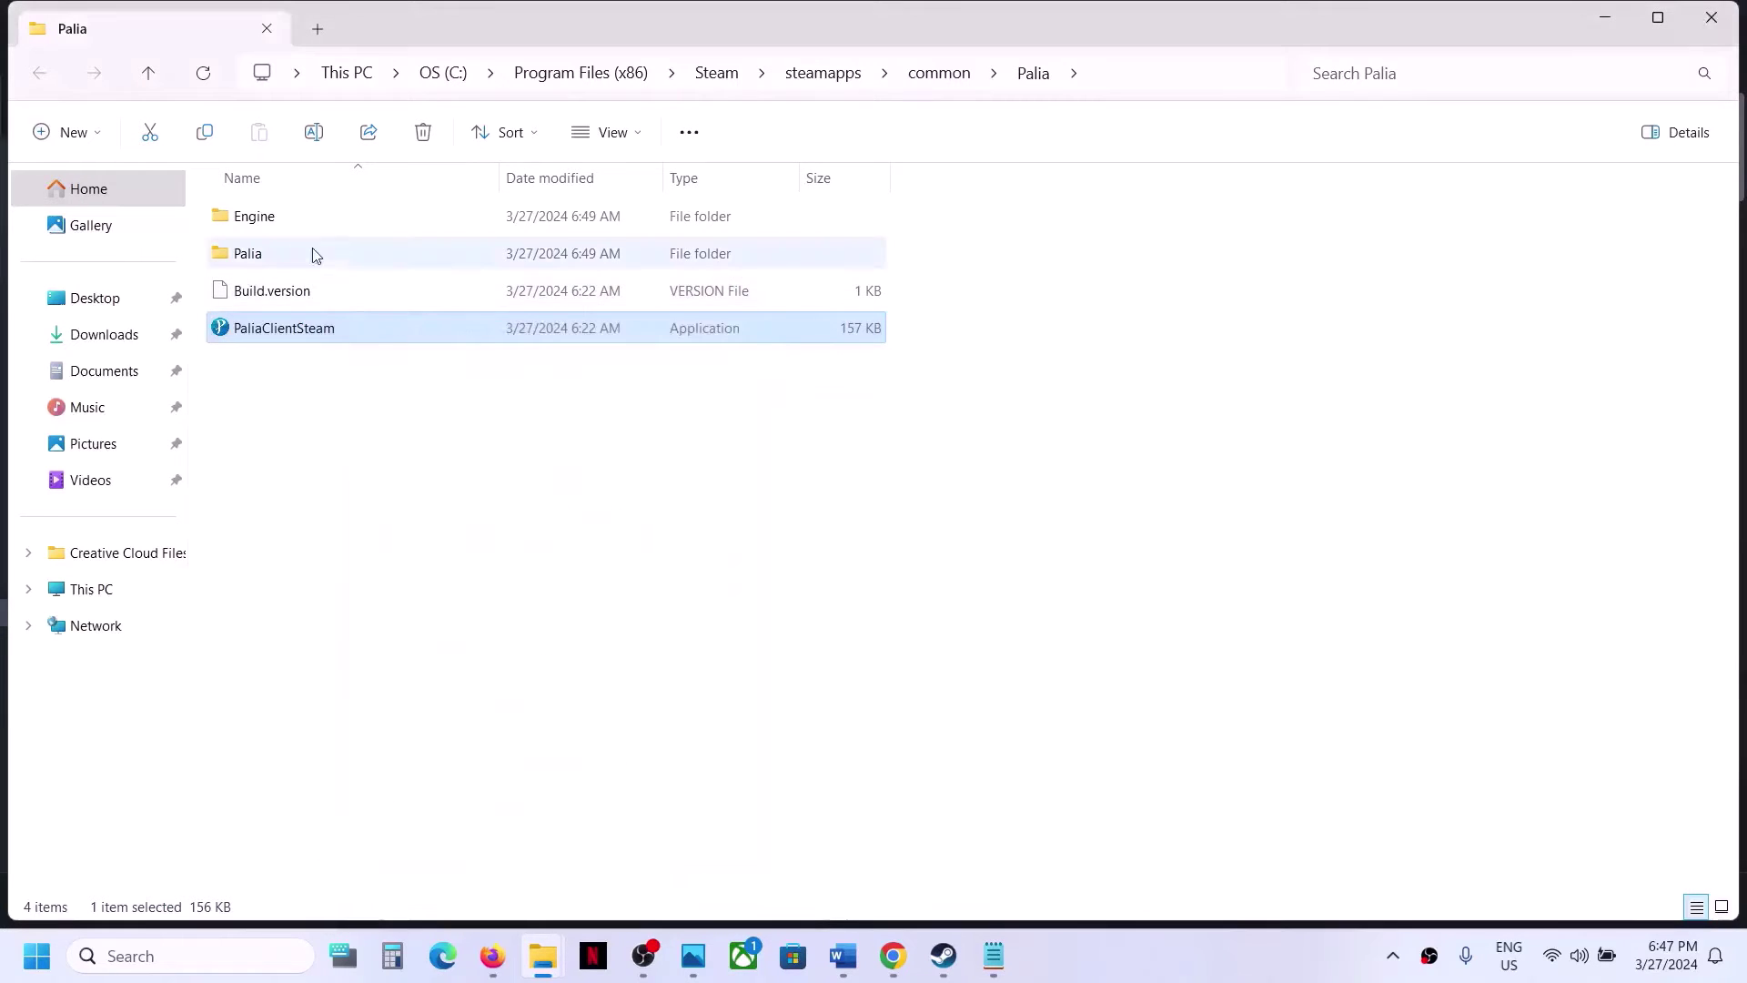
Open the Win64 folder inside Palia\Binaries in the game's installation folder.
{"action": "double_click", "coordinate": [266, 256]}
{"action": "double_click", "coordinate": [271, 222]}
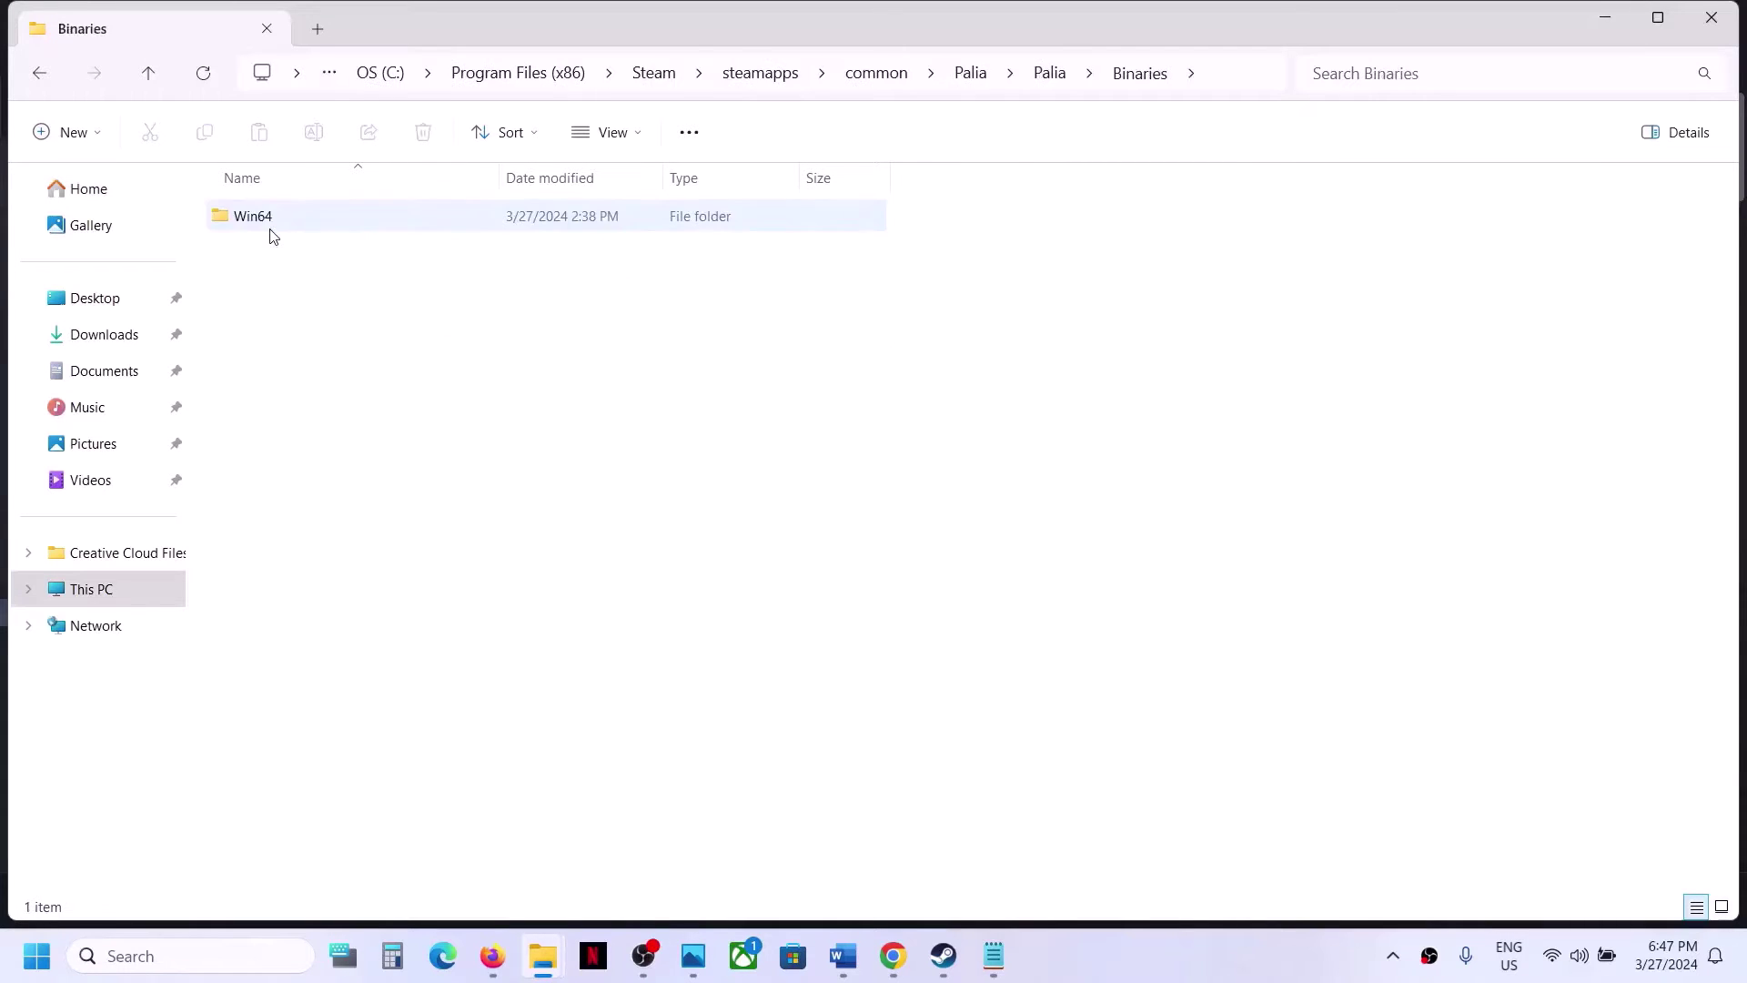
{"action": "double_click", "coordinate": [294, 219]}
Set the PaliaClientSteam-Win64-Shipping application to run as an administrator and save its properties.
{"action": "left_click", "coordinate": [289, 626]}
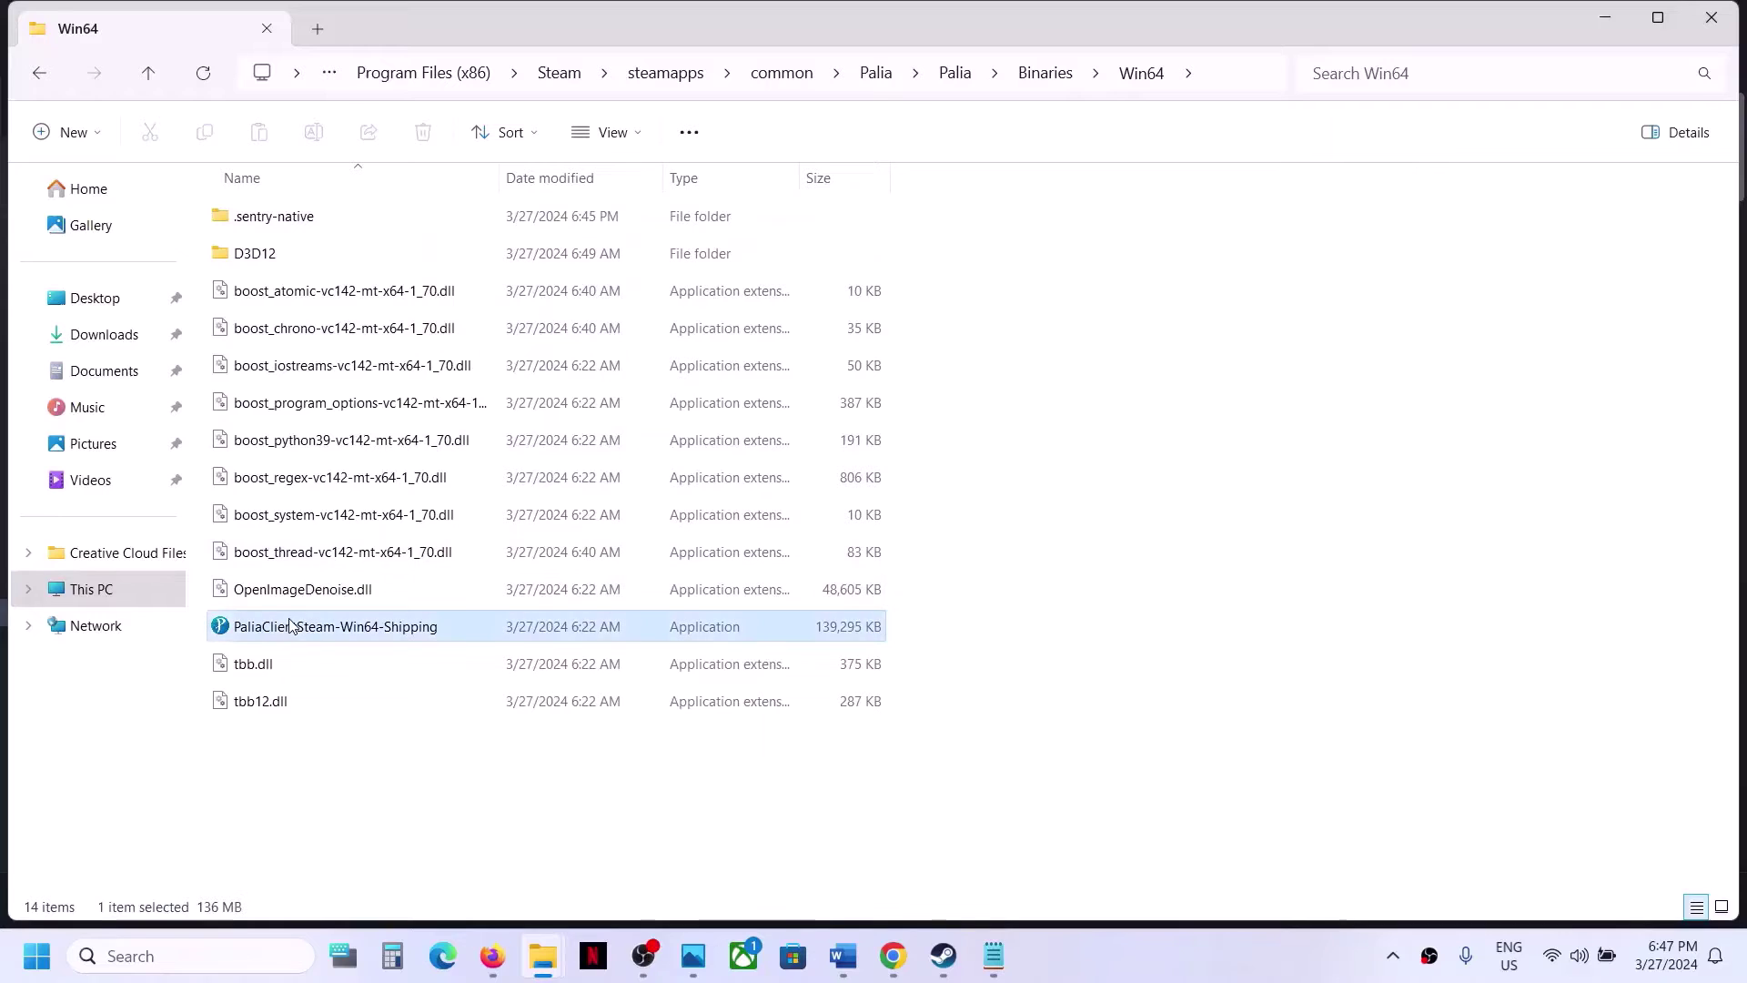
{"action": "right_click", "coordinate": [289, 626]}
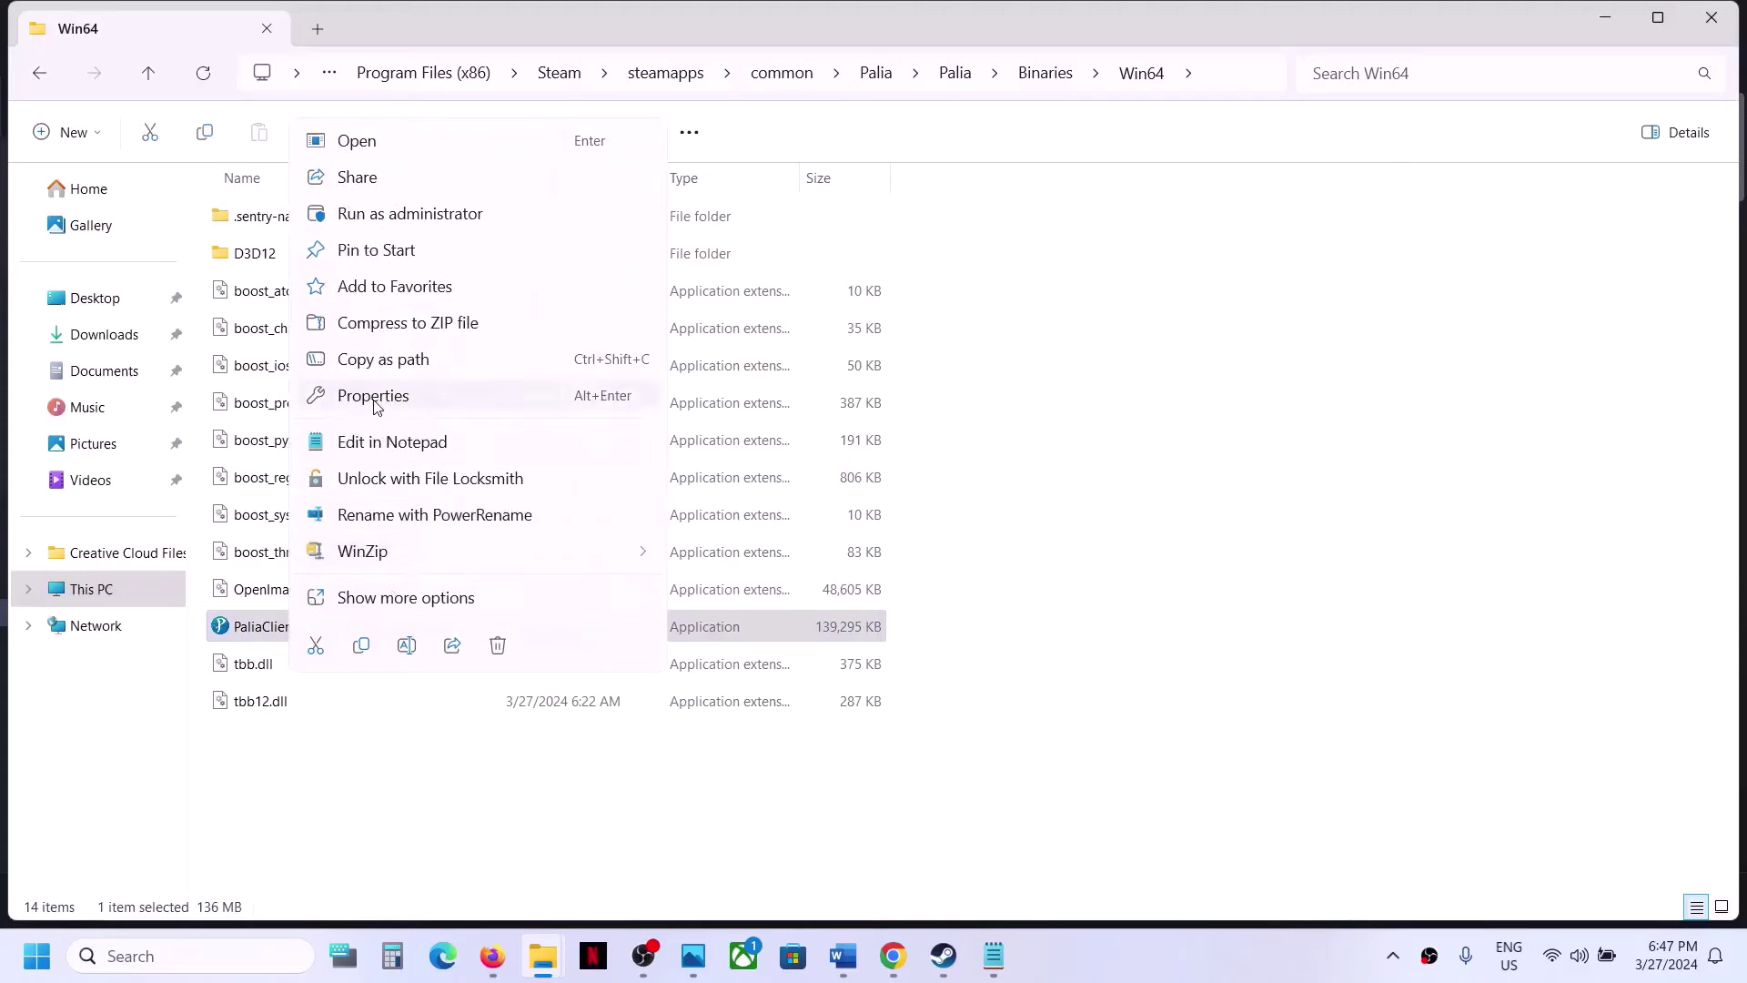
{"action": "left_click", "coordinate": [377, 401]}
{"action": "left_click_drag", "start_coordinate": [494, 324], "coordinate": [628, 146]}
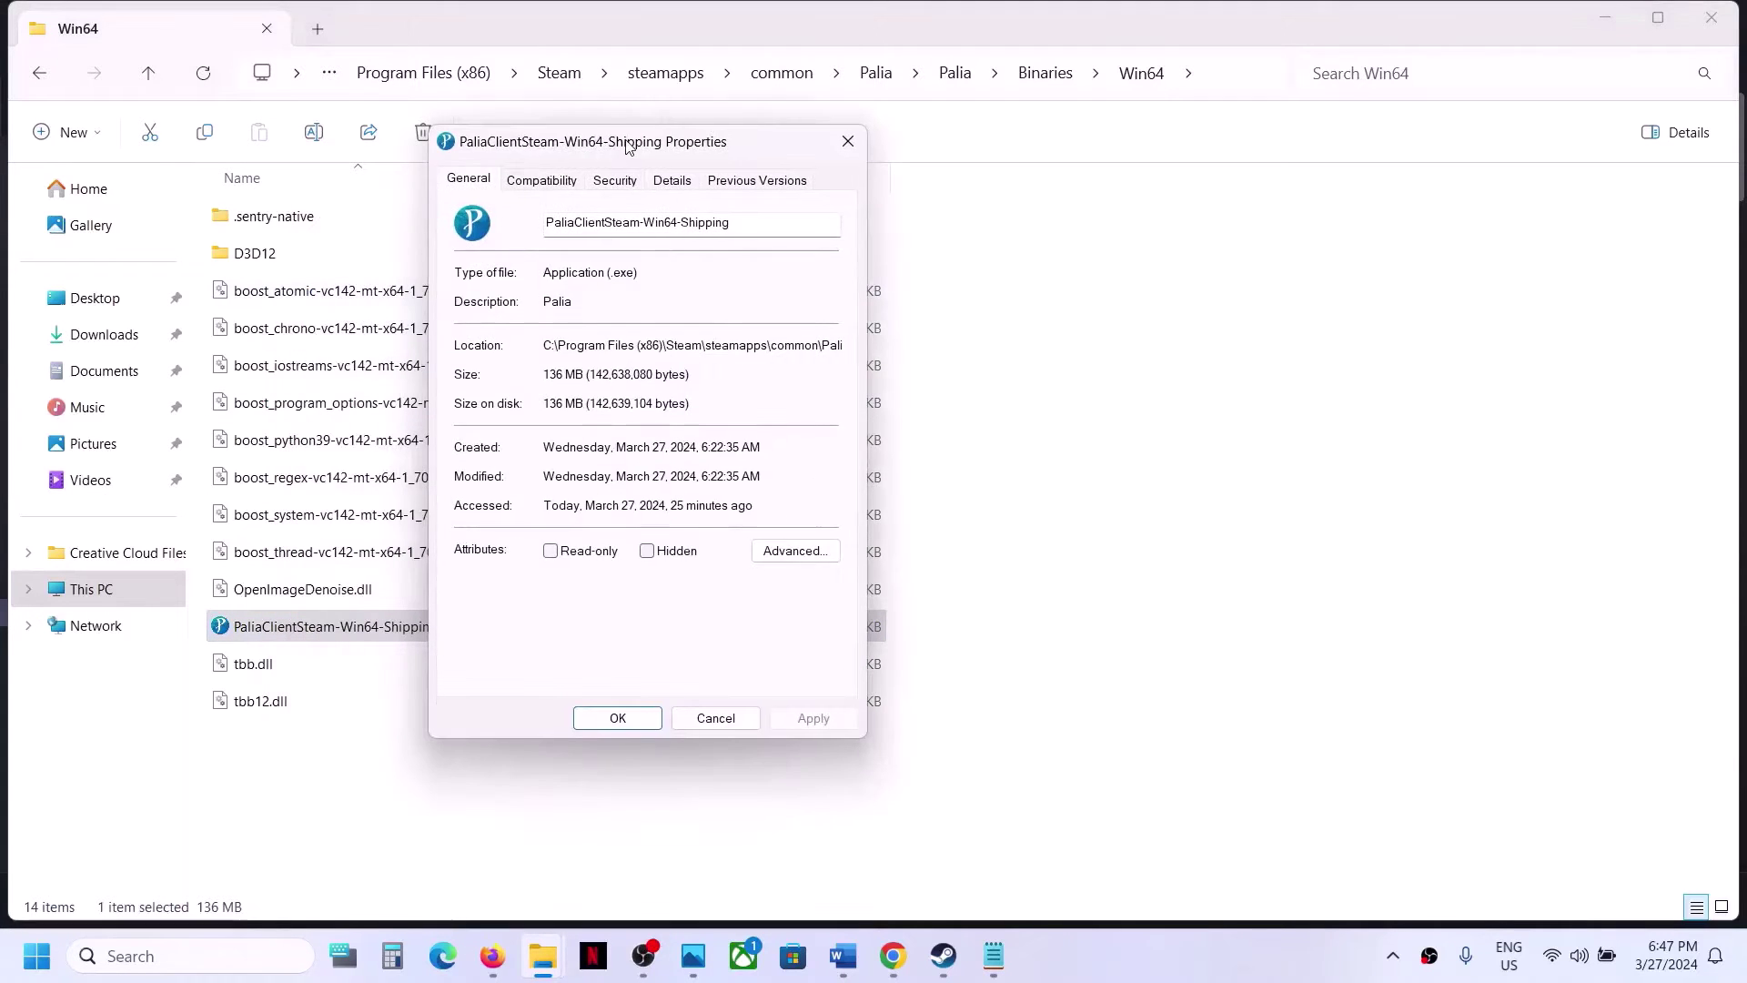
{"action": "left_click", "coordinate": [548, 182]}
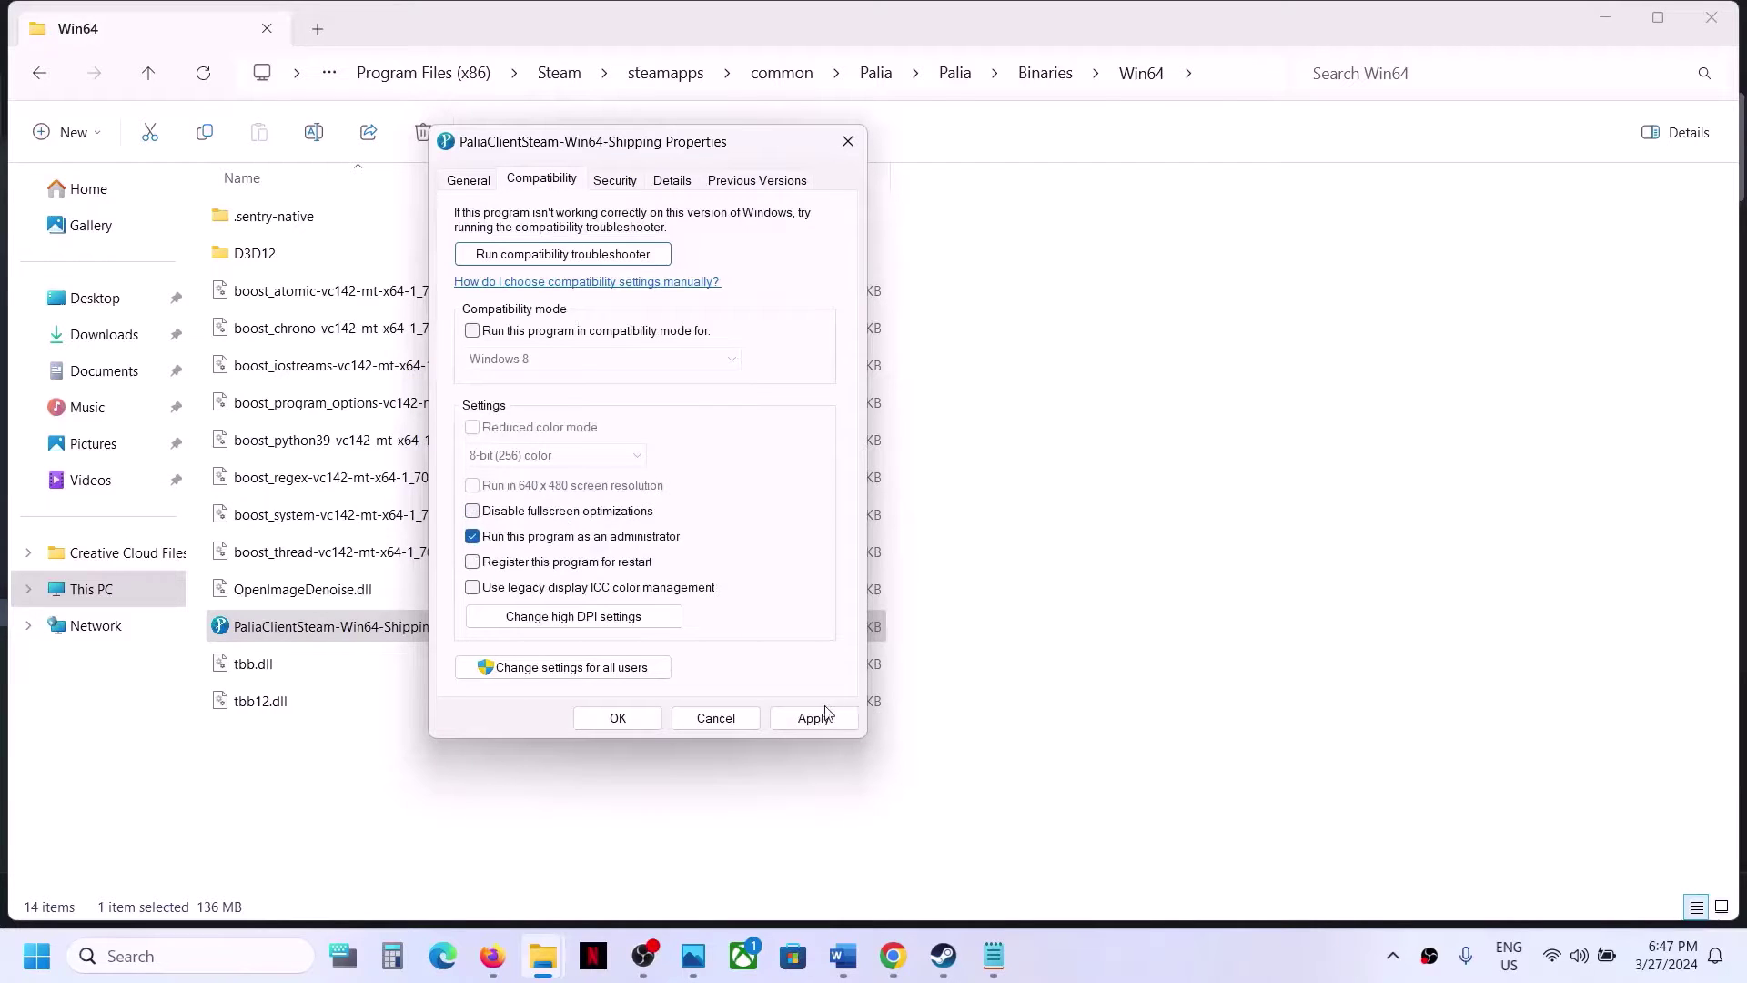
{"action": "left_click", "coordinate": [806, 723]}
{"action": "left_click", "coordinate": [630, 720]}
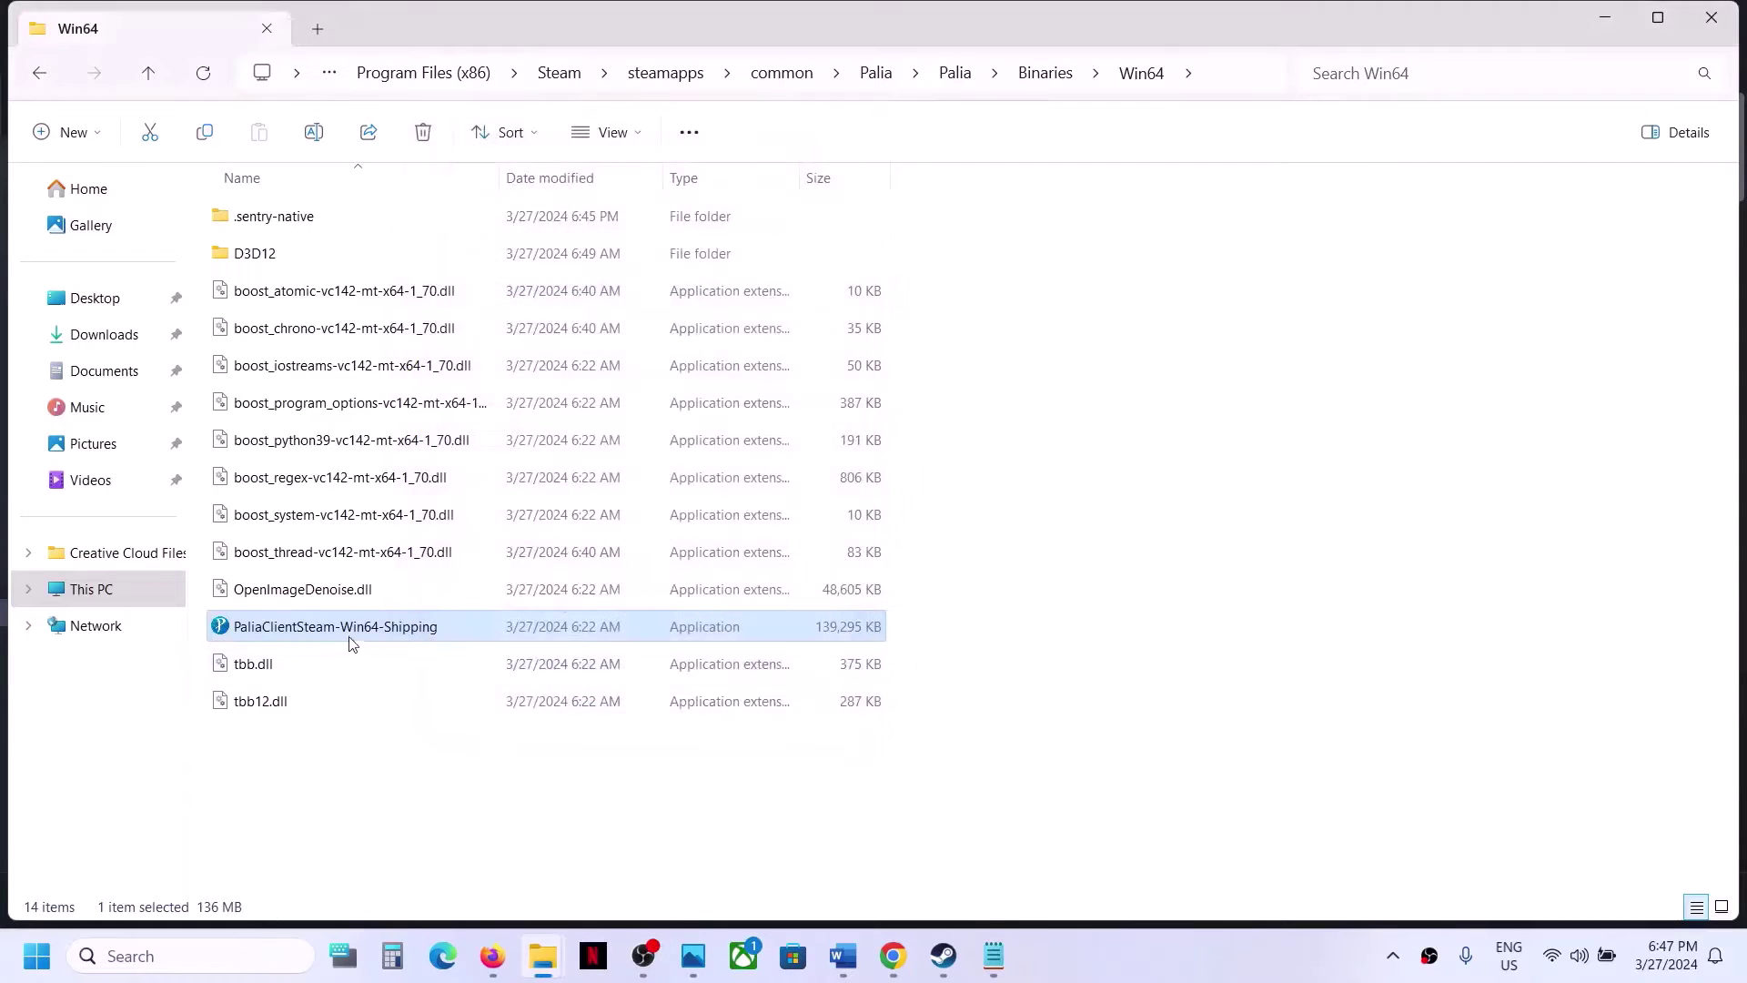
Set PaliaClientSteam-Win64-Shipping to Windows 7 compatibility mode, disable its fullscreen optimizations, and save the properties.
{"action": "right_click", "coordinate": [357, 631]}
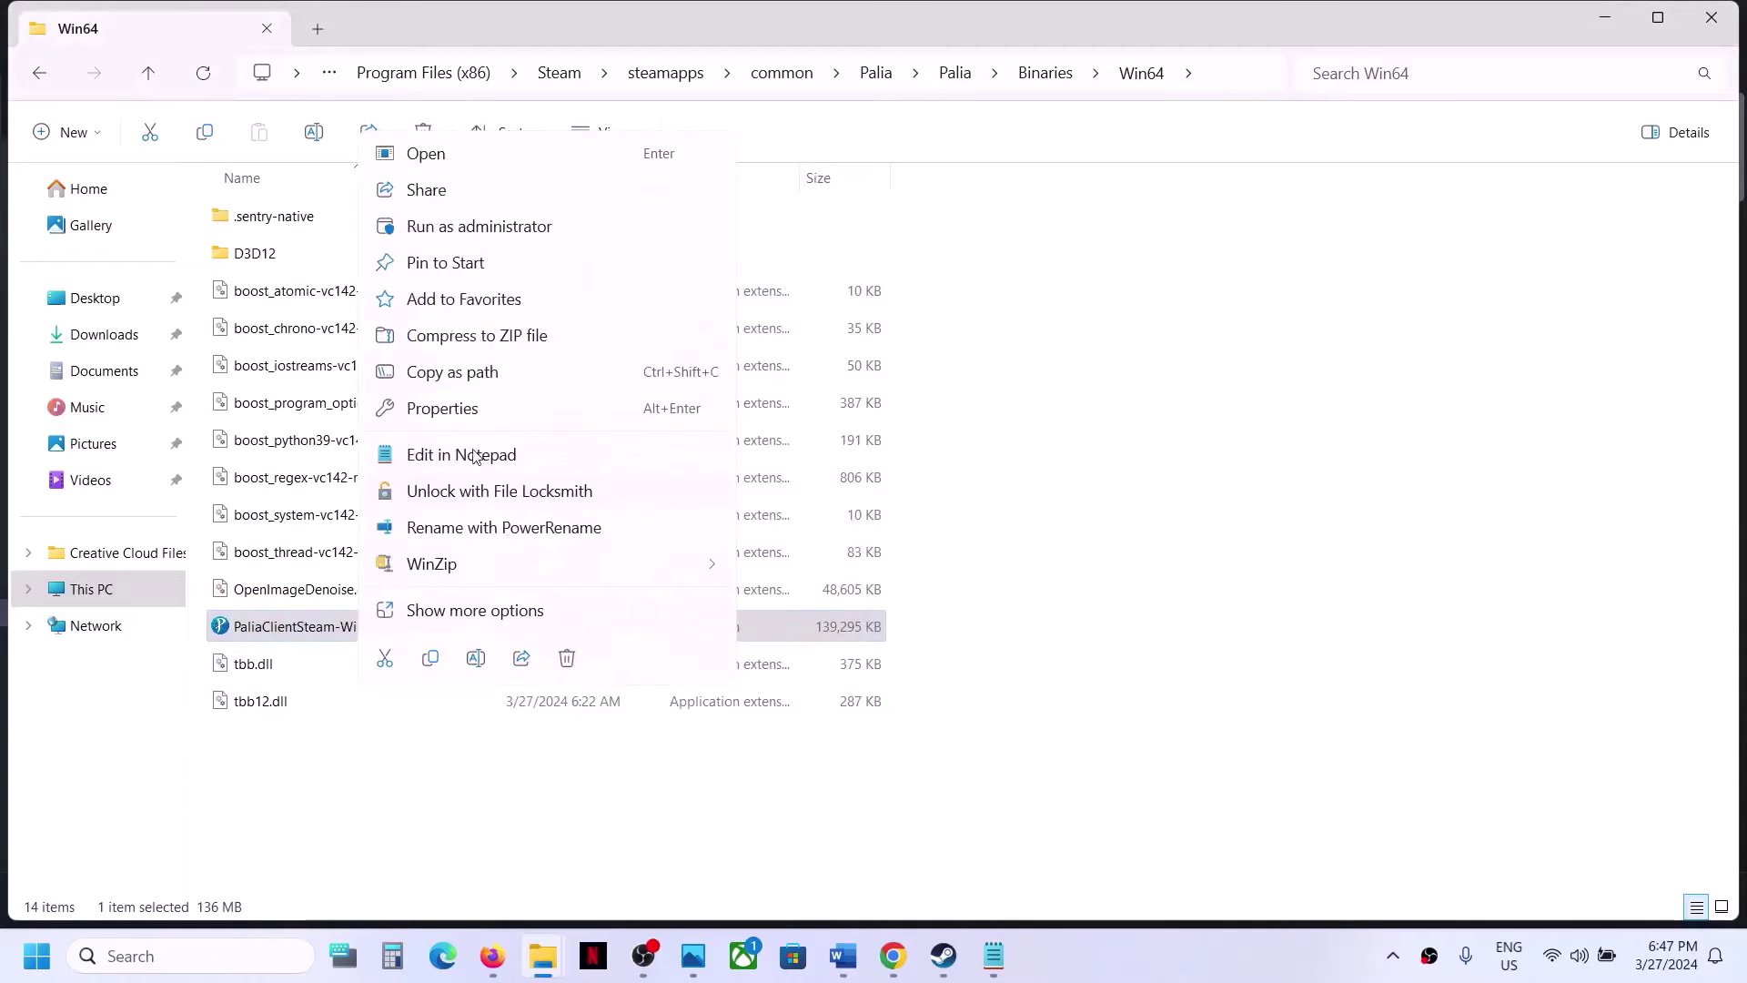
{"action": "left_click", "coordinate": [447, 411]}
{"action": "left_click", "coordinate": [482, 359]}
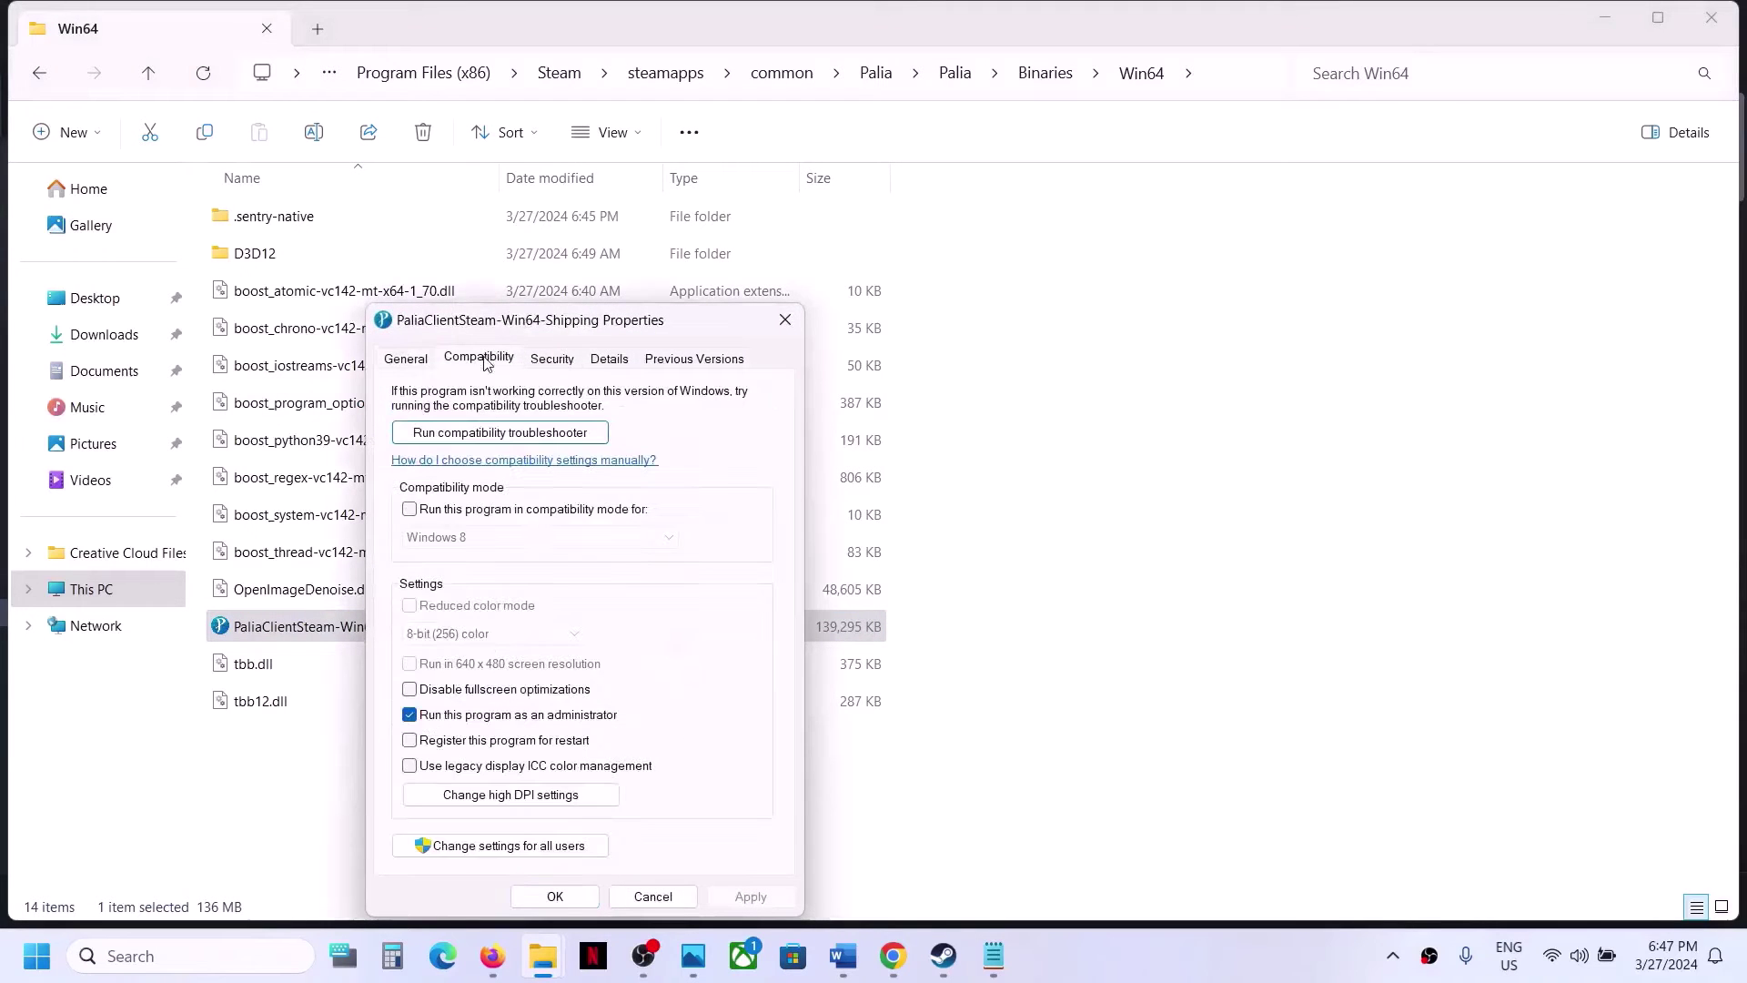
{"action": "left_click", "coordinate": [411, 510]}
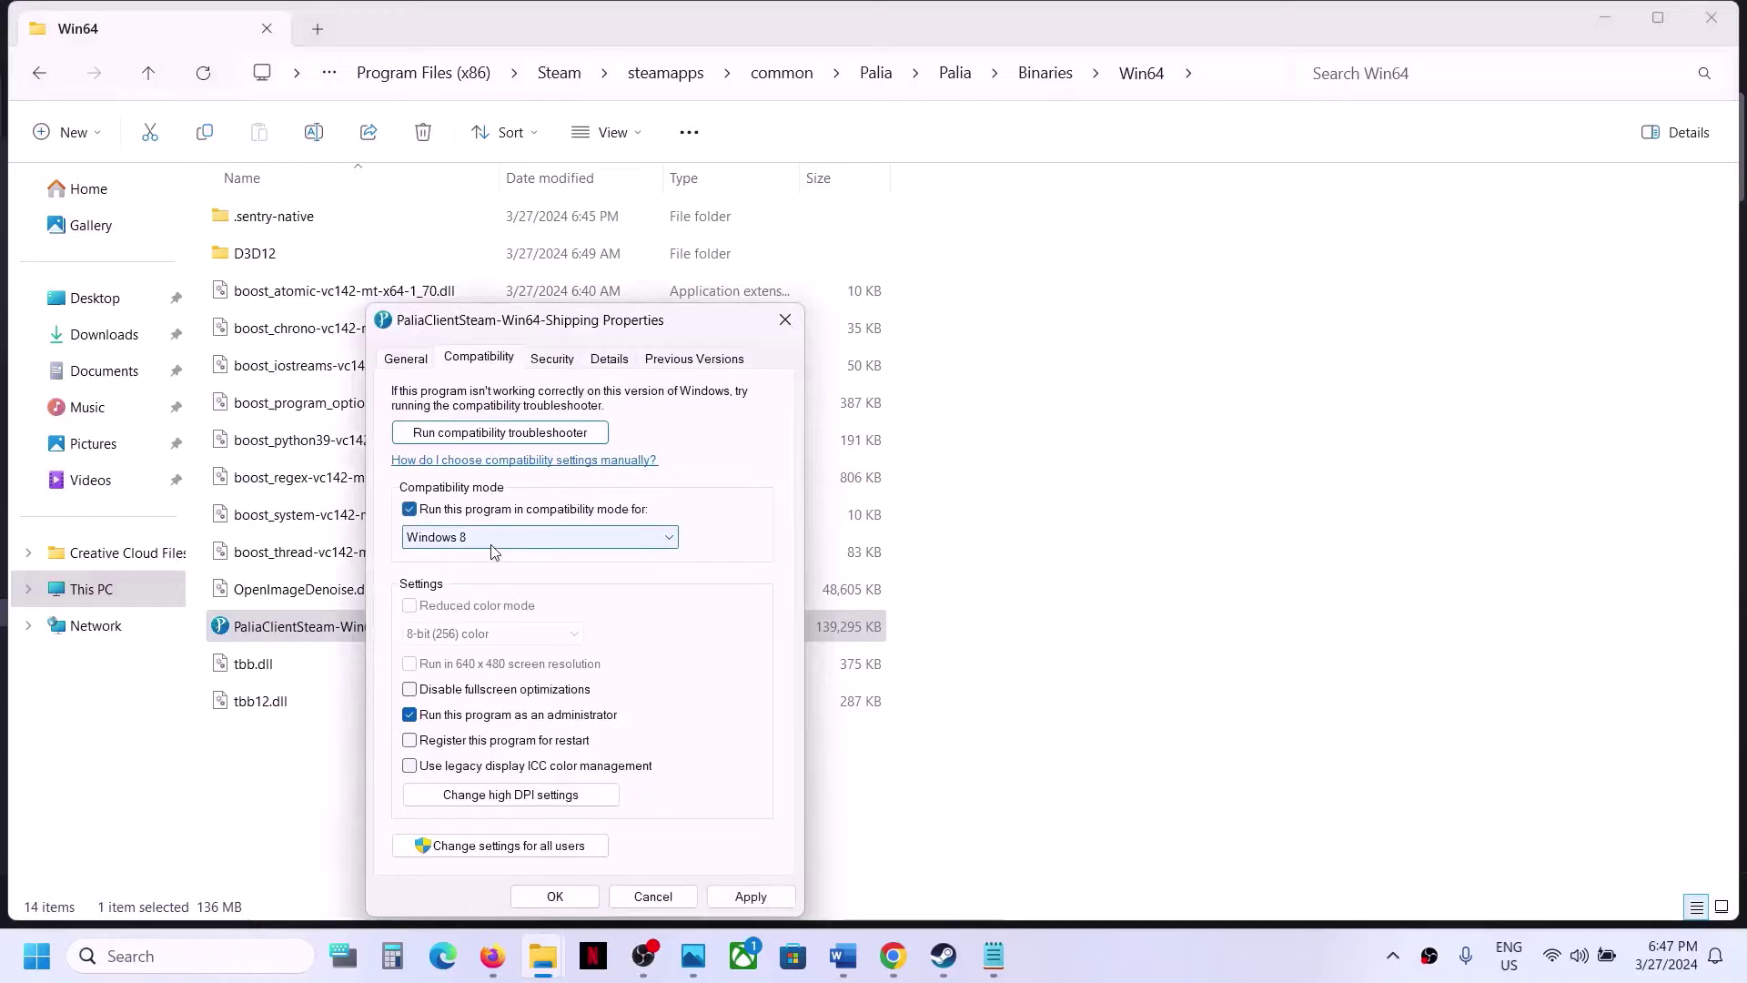
{"action": "left_click", "coordinate": [487, 546]}
{"action": "left_click", "coordinate": [462, 601]}
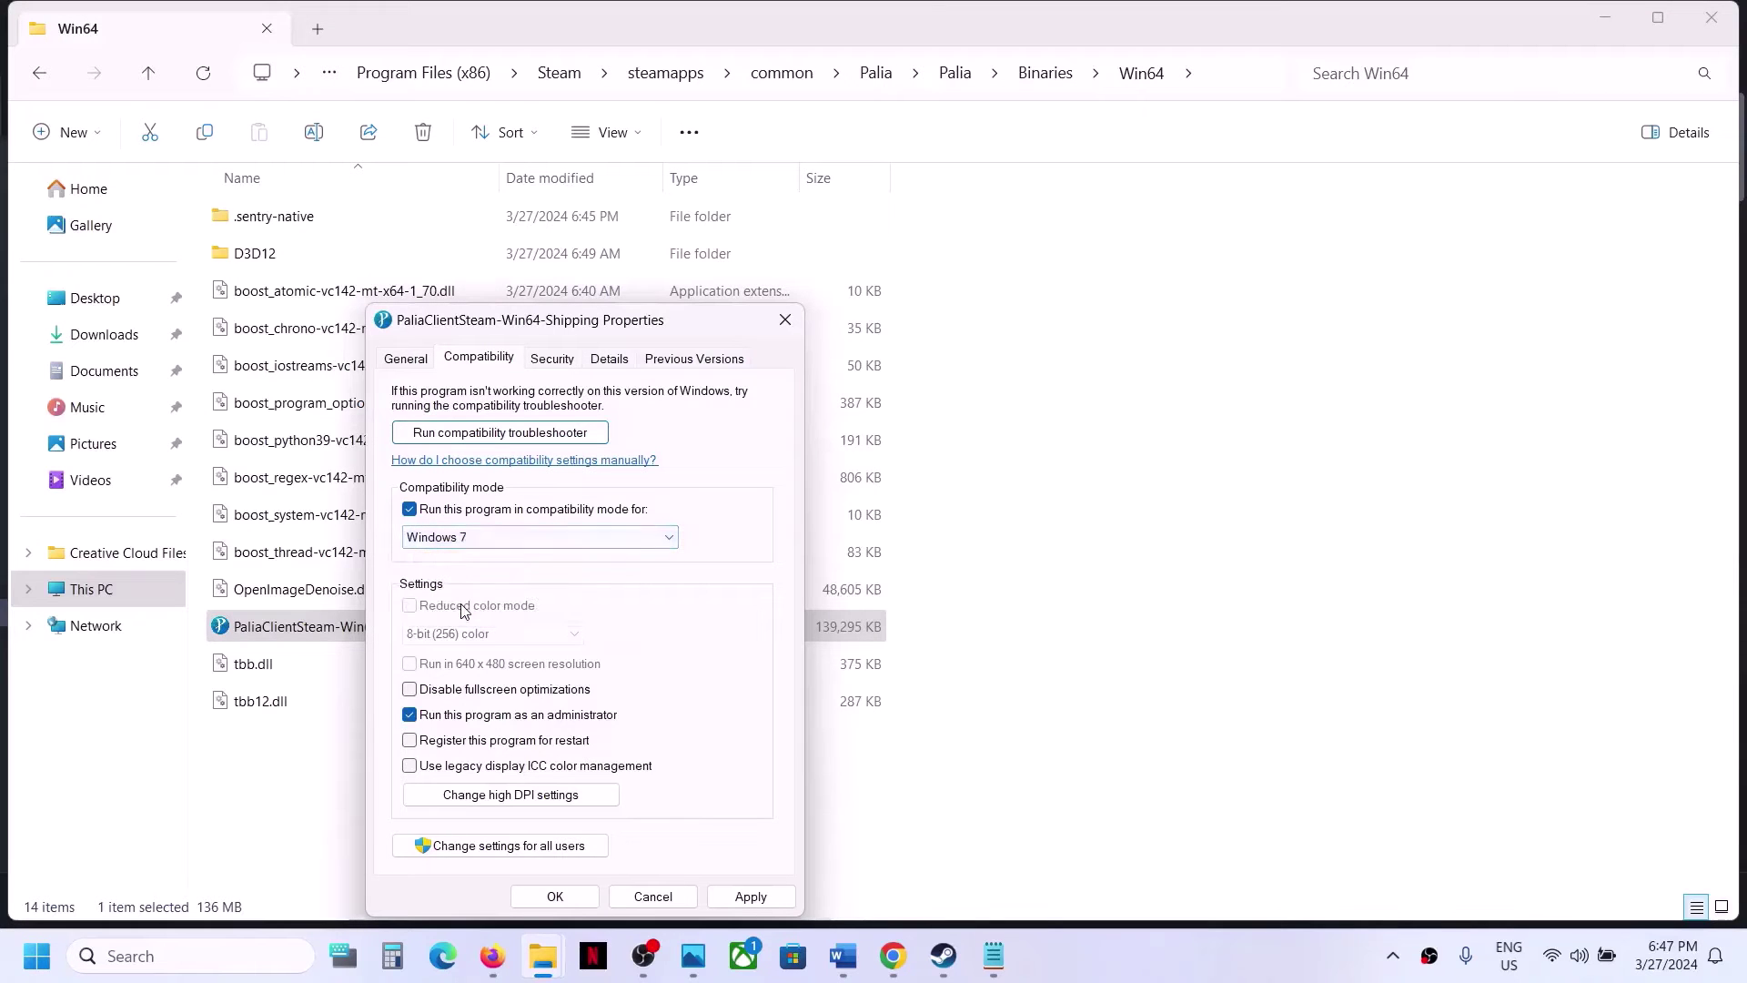
{"action": "left_click", "coordinate": [409, 690]}
{"action": "left_click", "coordinate": [742, 894]}
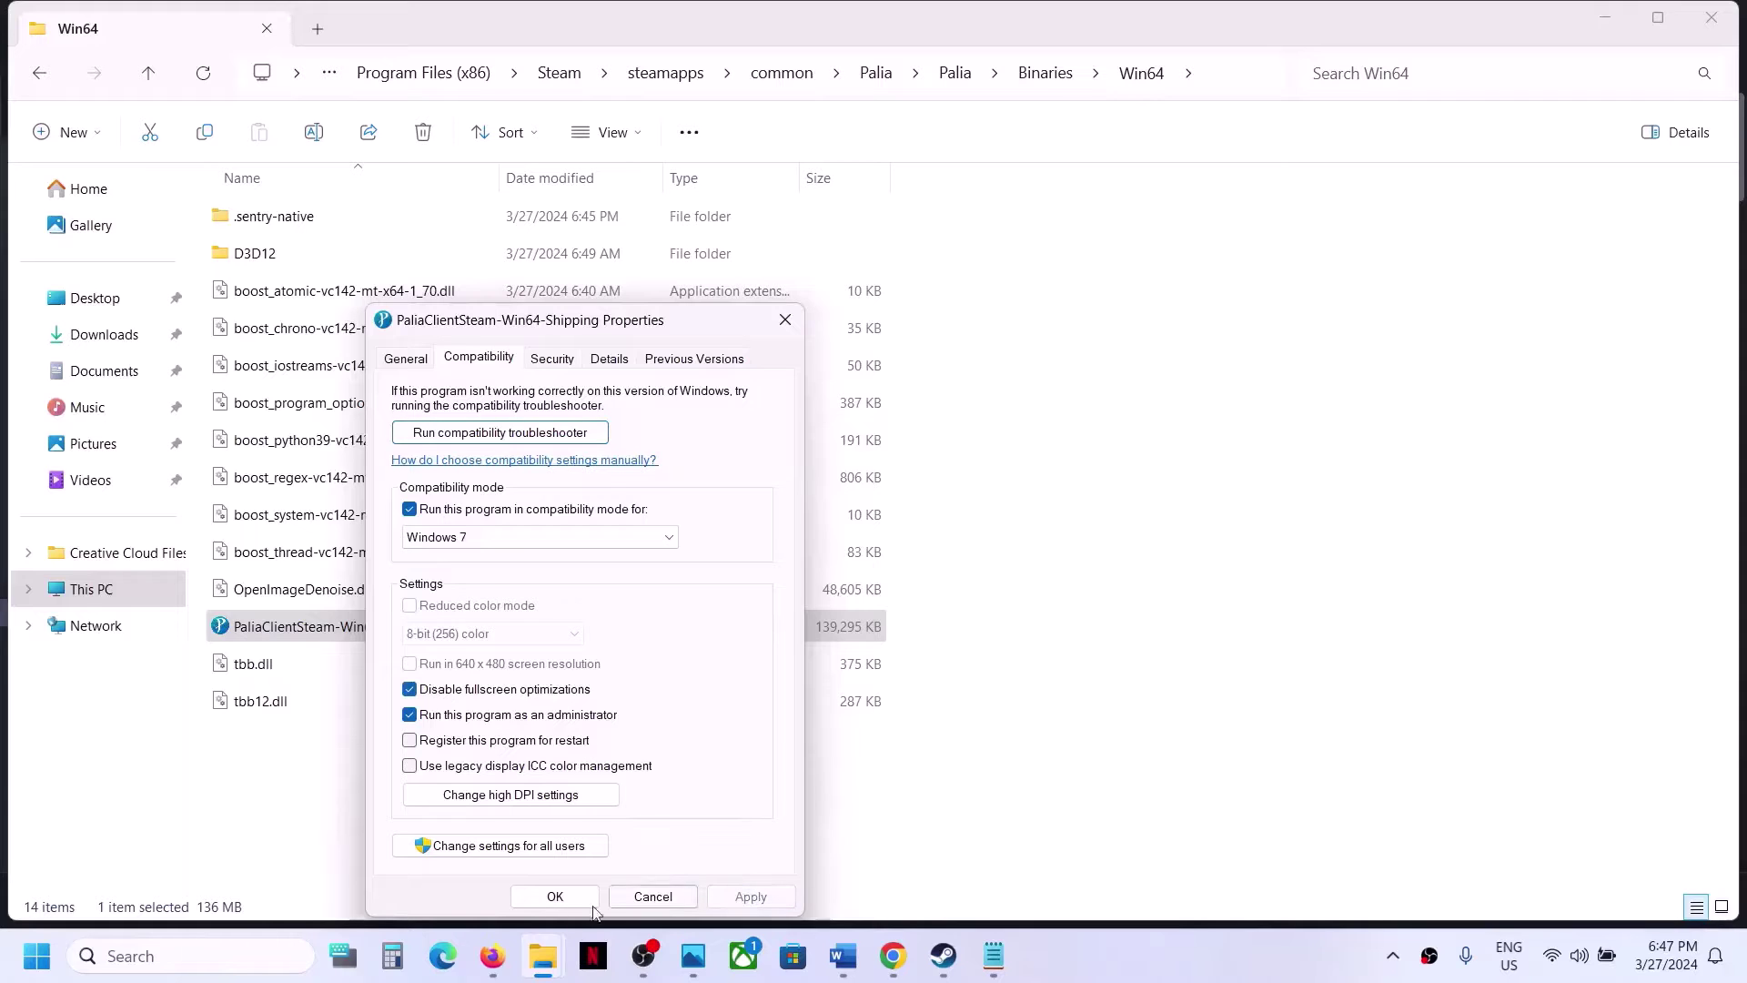
{"action": "left_click", "coordinate": [545, 899]}
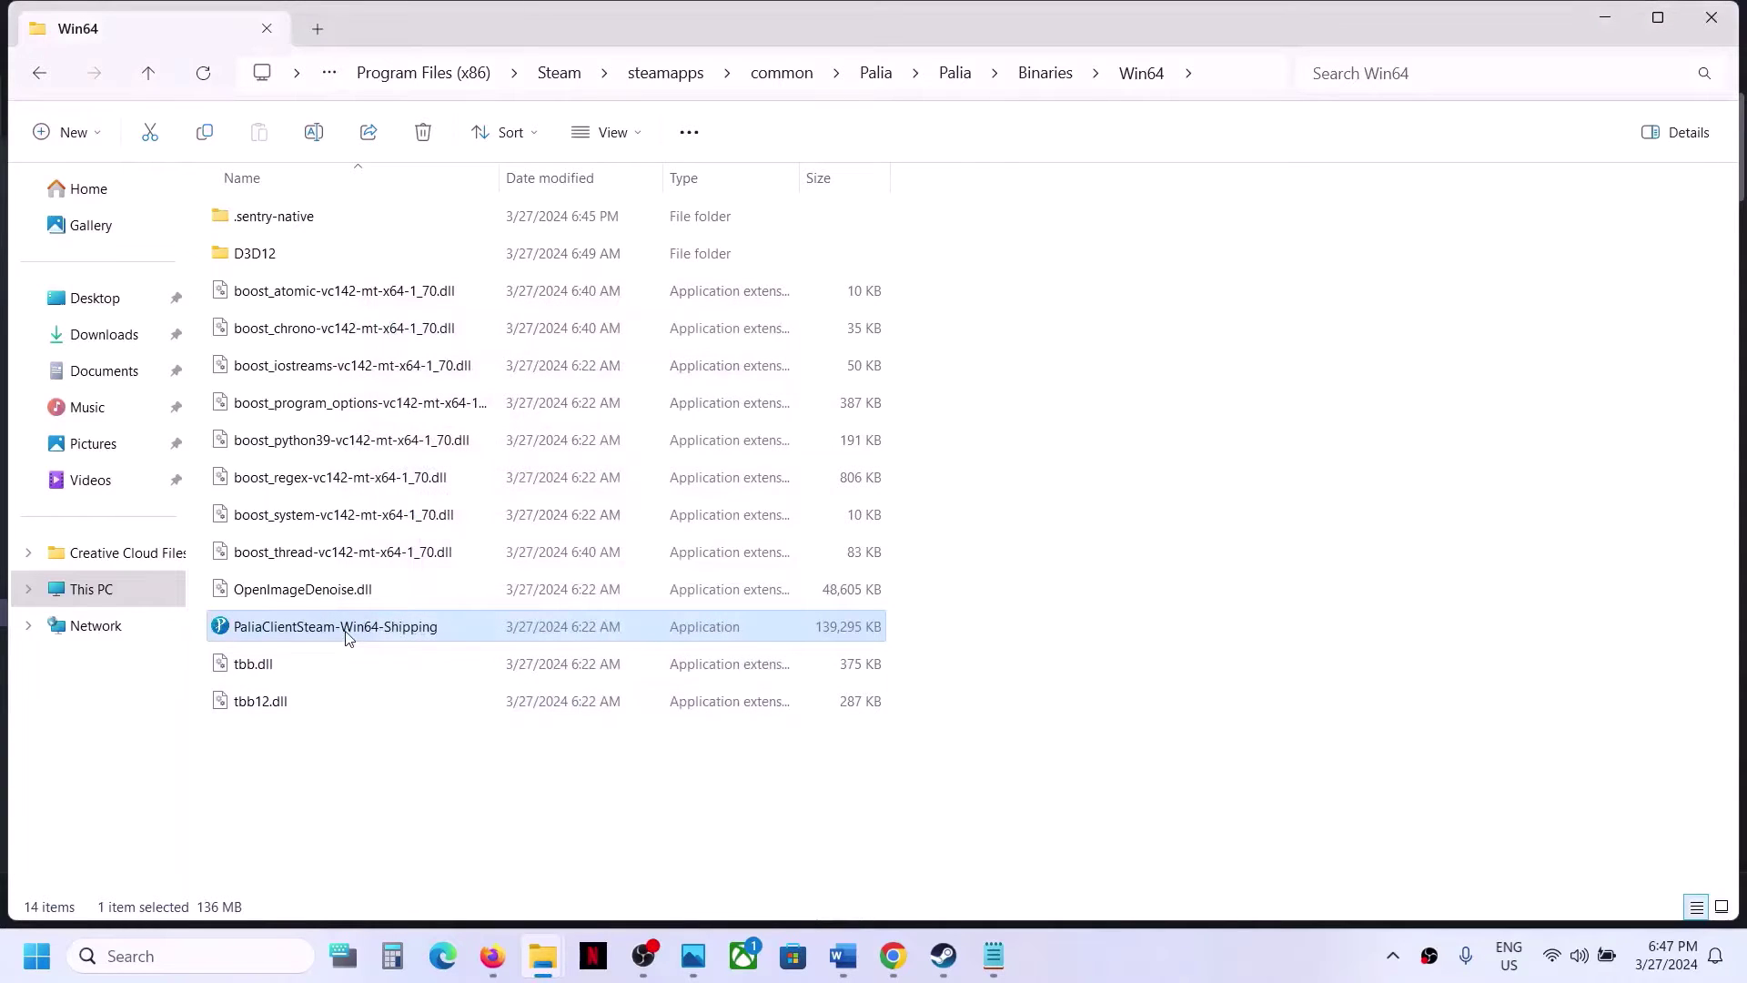
Turn off compatibility mode, disabled fullscreen optimizations and running as administrator for PaliaClientSteam-Win64-Shipping, and save the properties.
{"action": "right_click", "coordinate": [362, 641]}
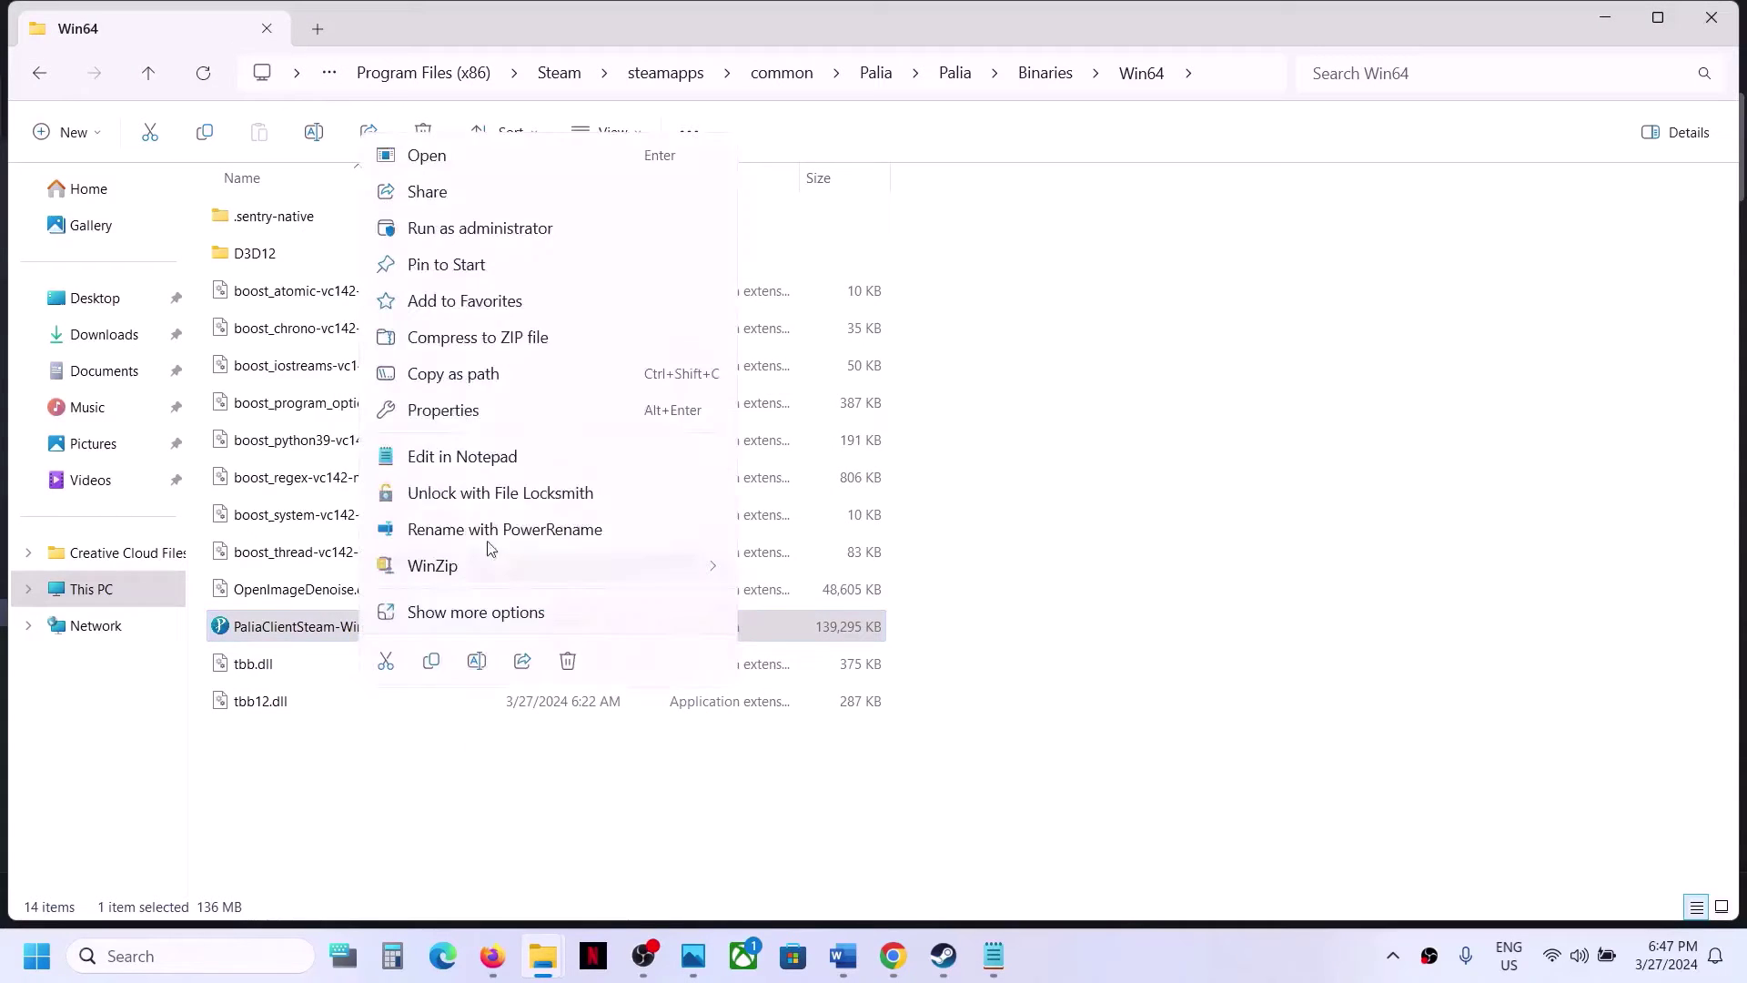
{"action": "left_click", "coordinate": [440, 414]}
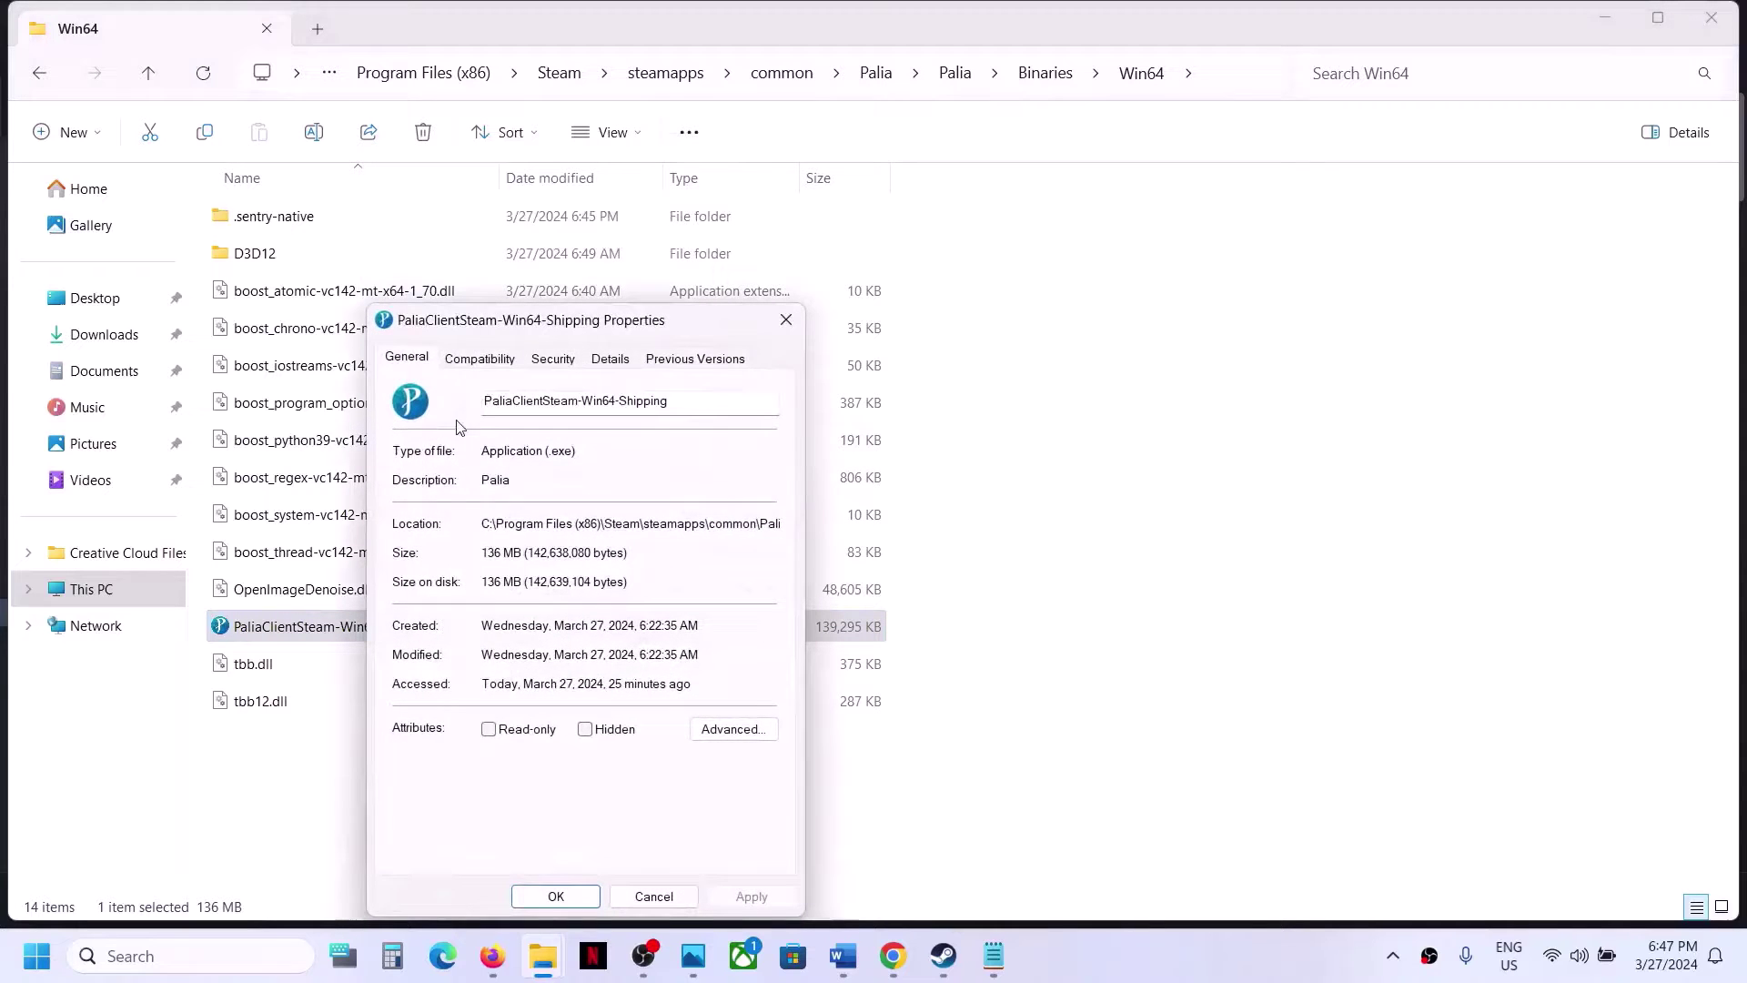
{"action": "left_click", "coordinate": [467, 364]}
{"action": "left_click", "coordinate": [411, 509]}
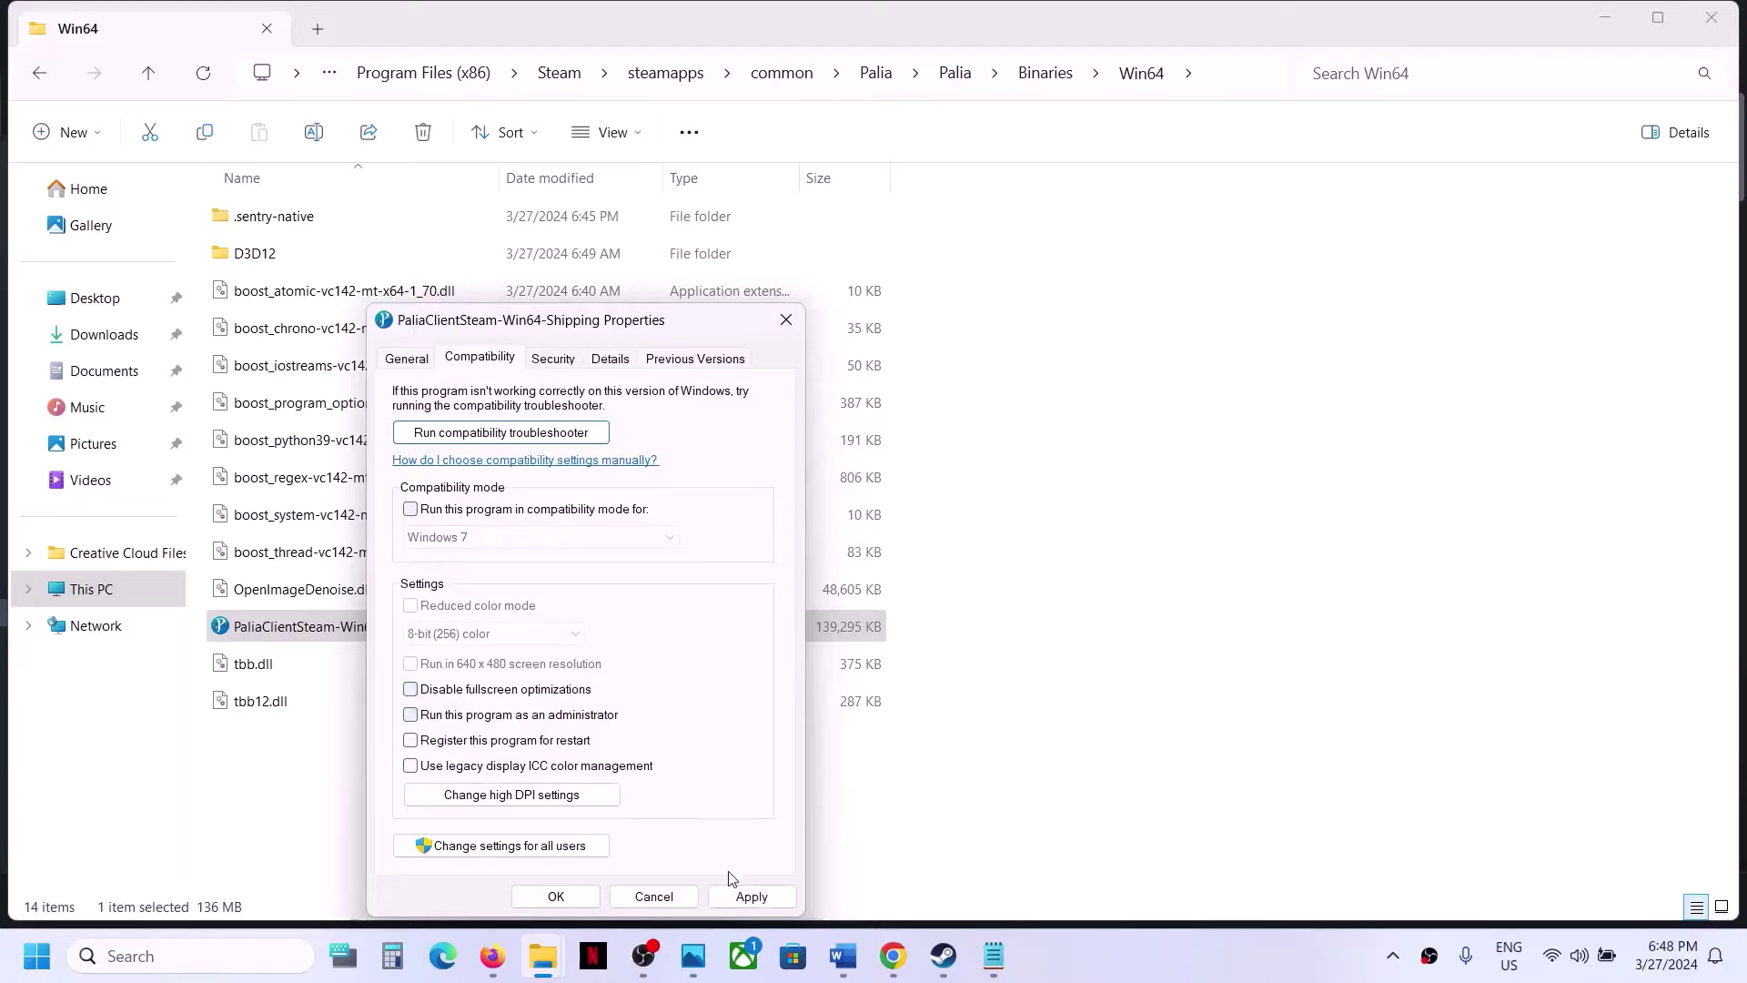
{"action": "left_click", "coordinate": [739, 897]}
{"action": "left_click", "coordinate": [556, 897]}
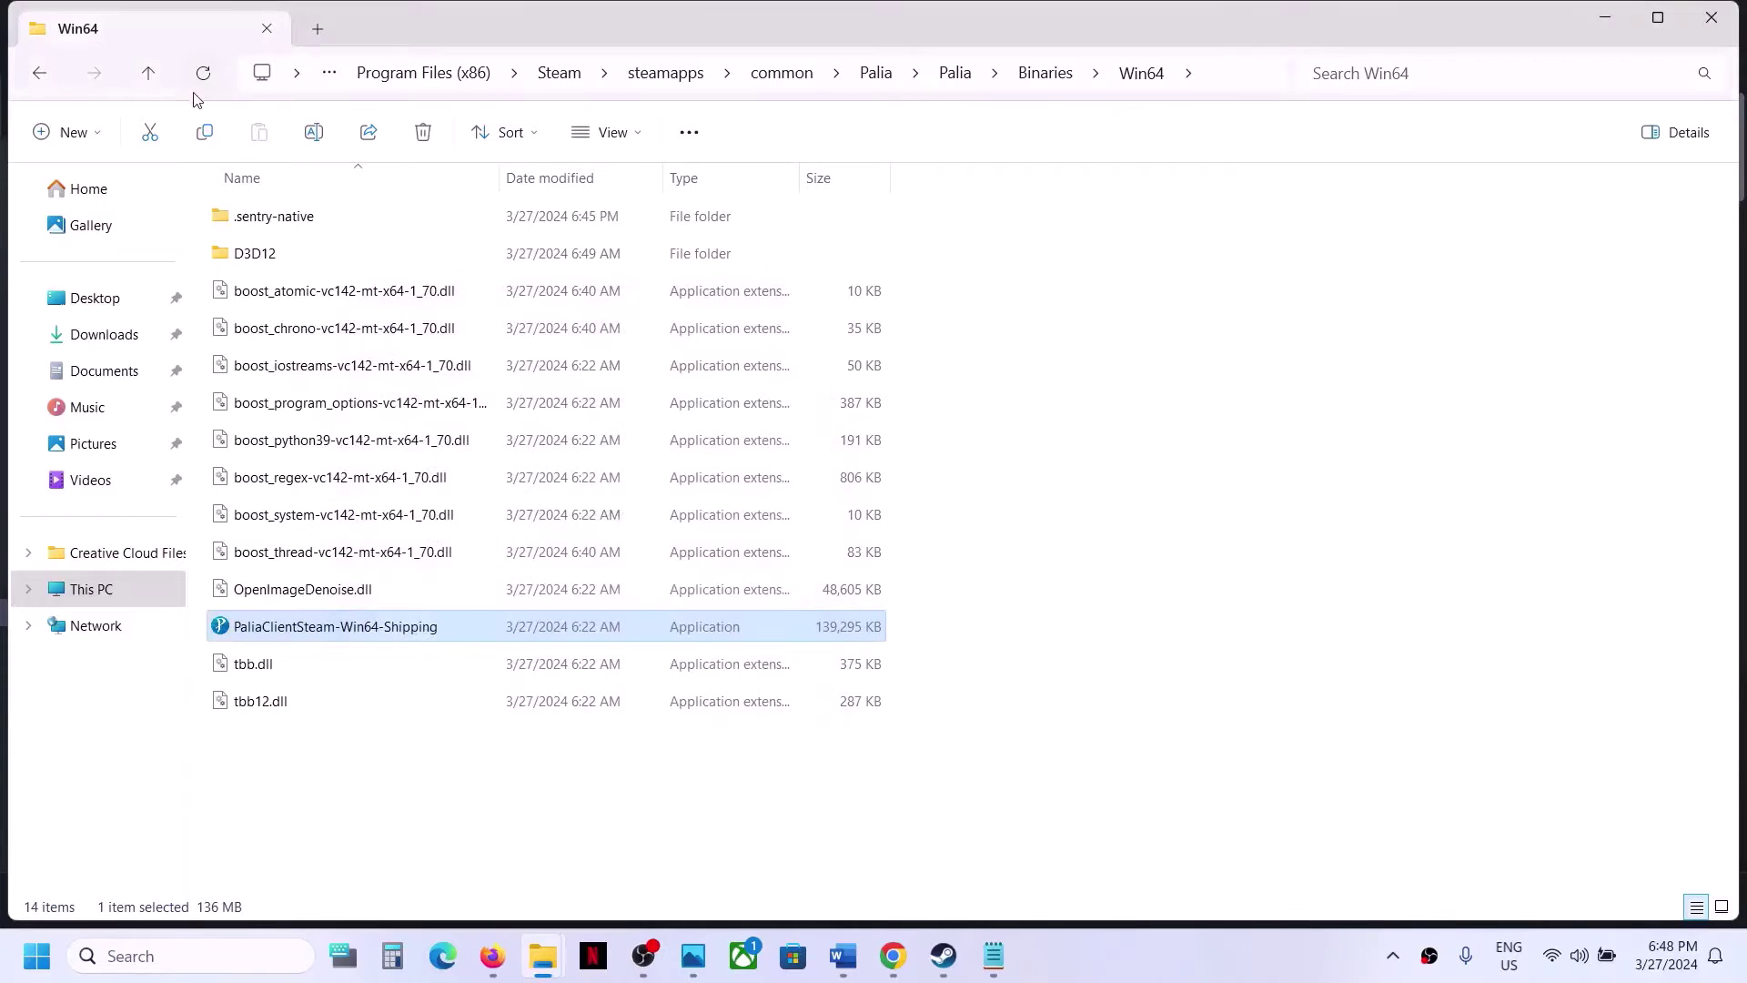
Return to the top-level Palia folder, turn off compatibility mode for PaliaClientSteam, and save its properties.
{"action": "left_click", "coordinate": [151, 75]}
{"action": "left_click", "coordinate": [150, 74]}
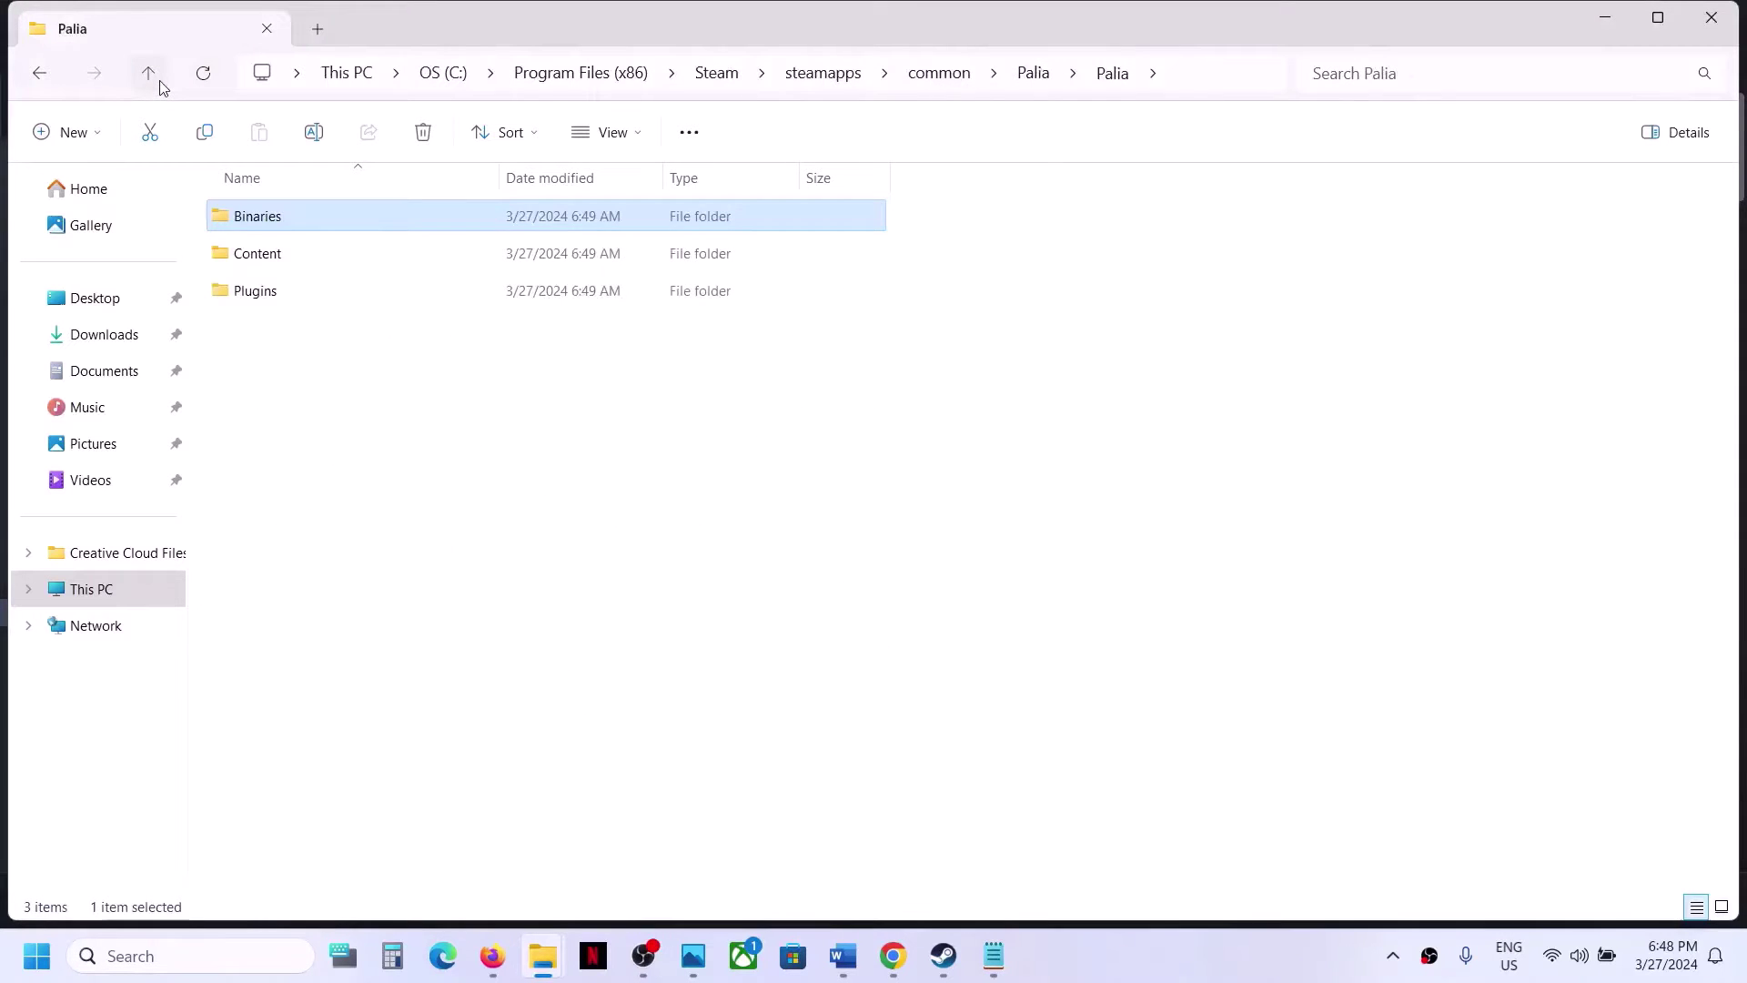
{"action": "left_click", "coordinate": [150, 75]}
{"action": "right_click", "coordinate": [282, 330]}
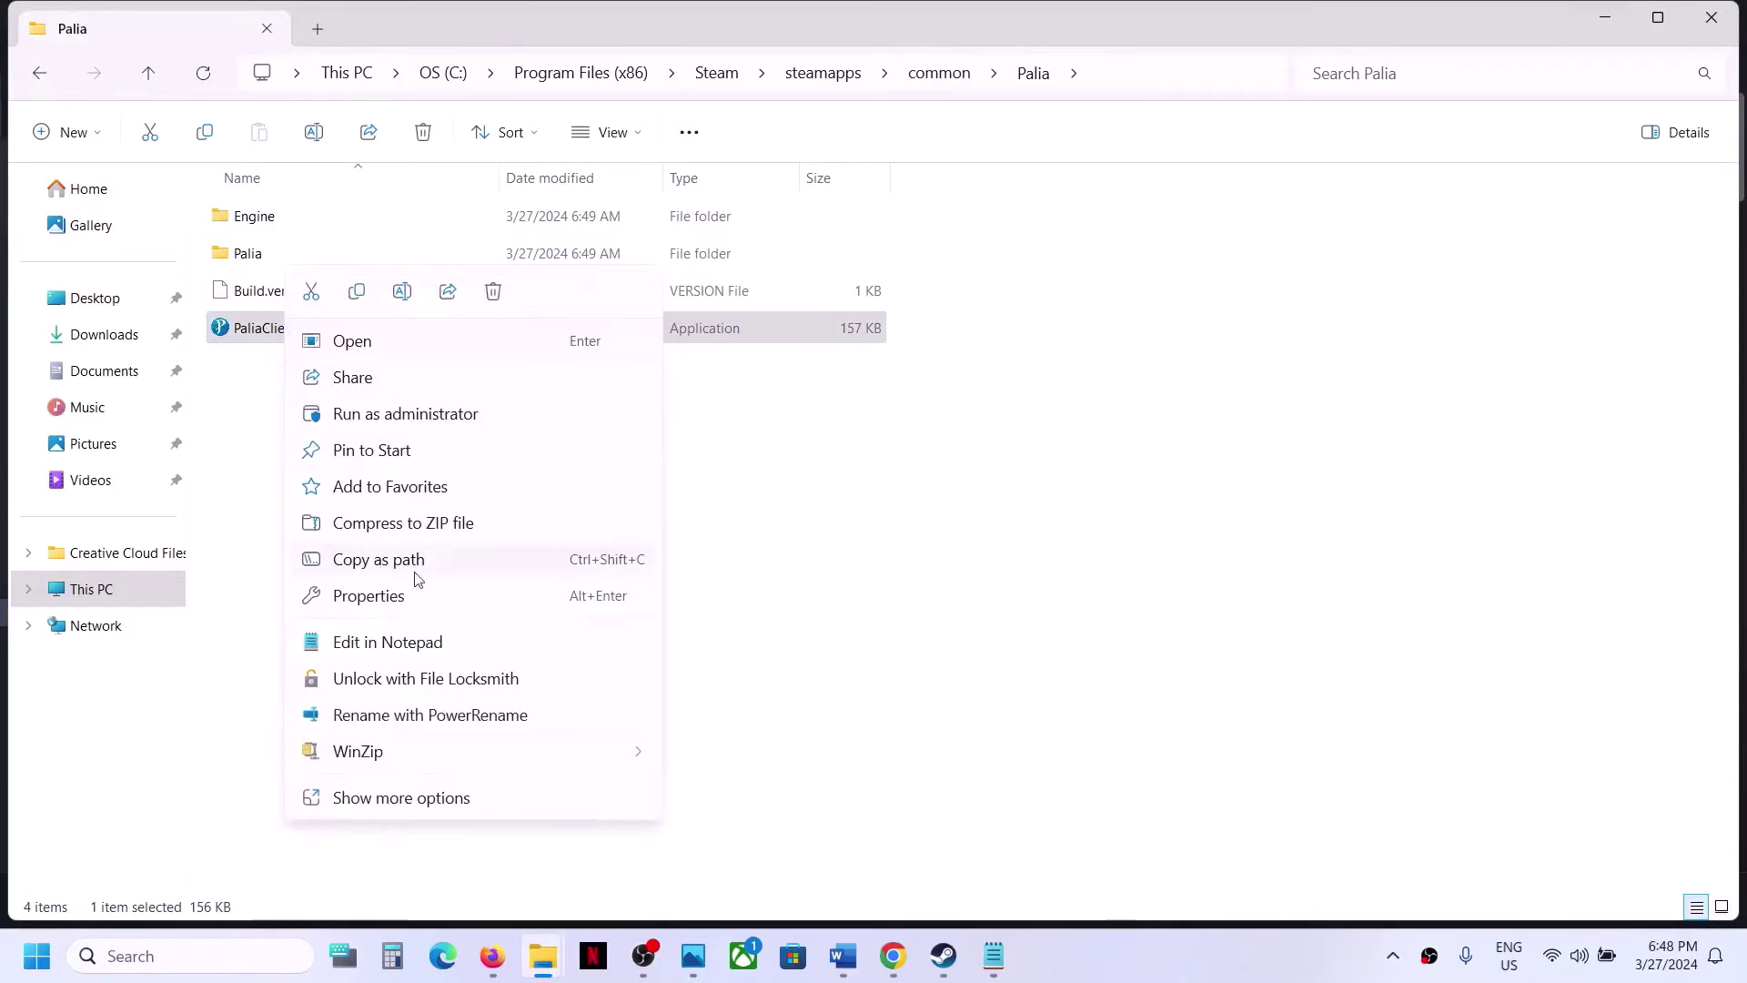
{"action": "left_click", "coordinate": [388, 608]}
{"action": "left_click", "coordinate": [402, 360]}
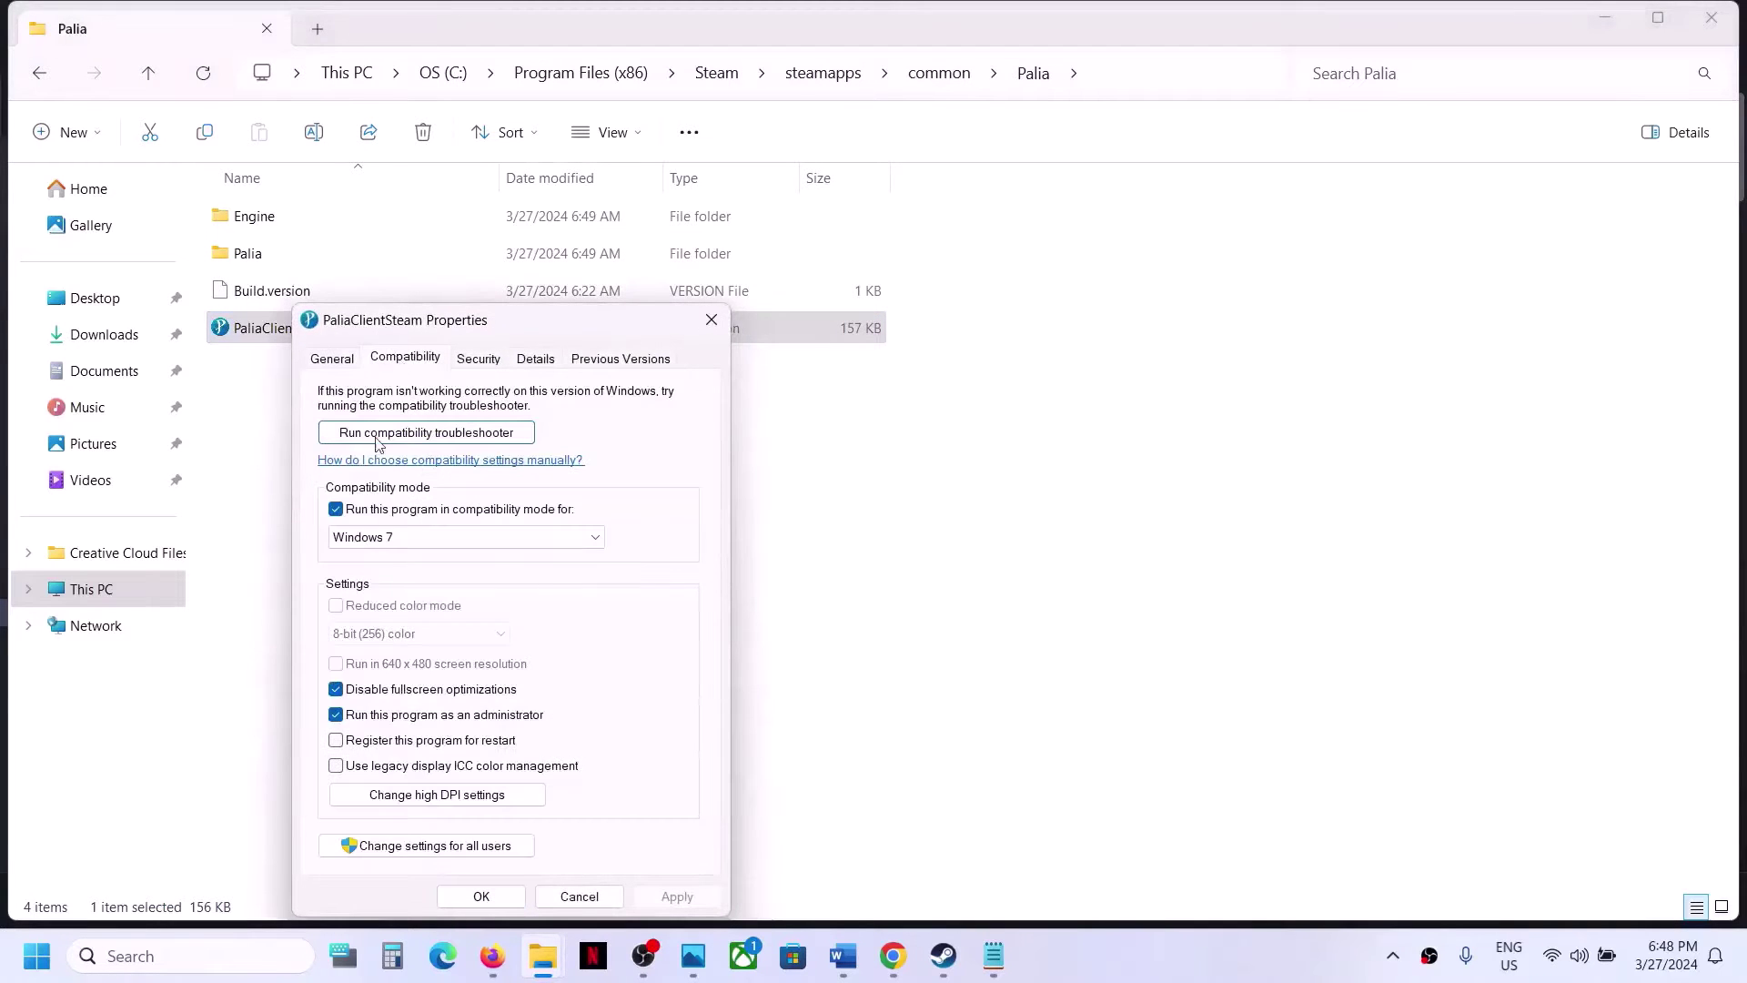
{"action": "left_click", "coordinate": [336, 509]}
{"action": "left_click", "coordinate": [337, 509]}
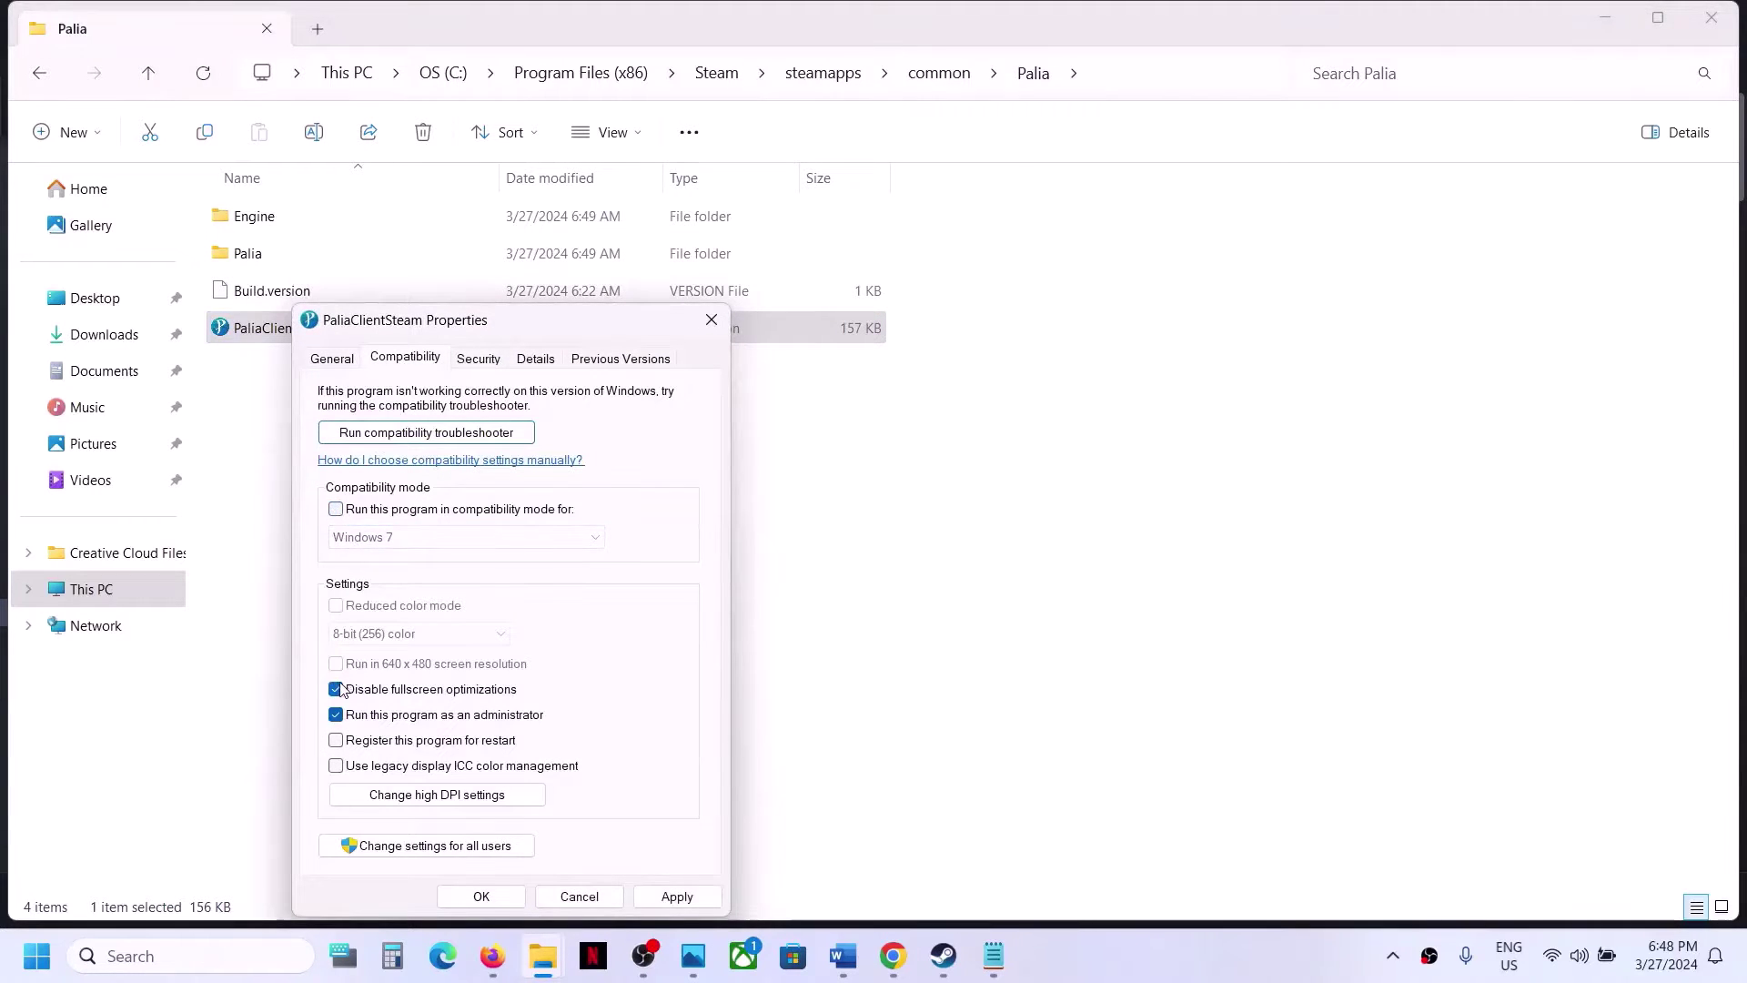
{"action": "left_click", "coordinate": [675, 897]}
{"action": "left_click", "coordinate": [482, 896]}
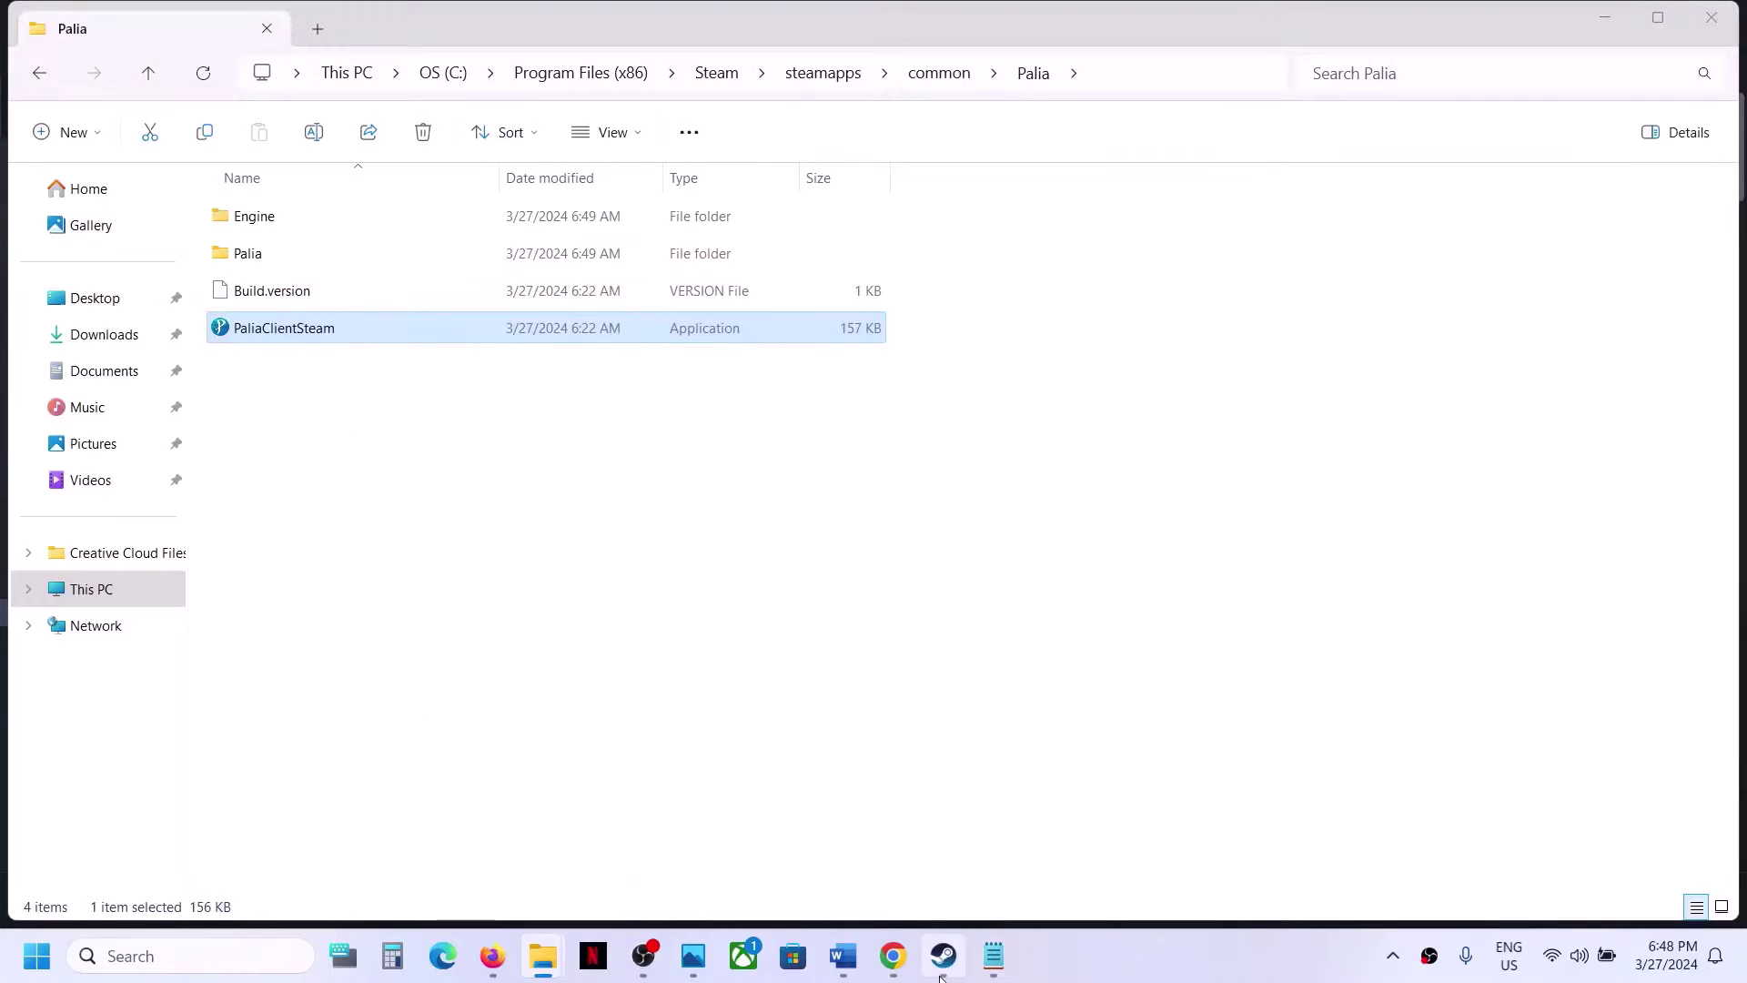
Switch to the Word troubleshooting document, highlight the launch options in Step 3, and return to Steam.
{"action": "left_click", "coordinate": [944, 955]}
{"action": "left_click", "coordinate": [842, 957]}
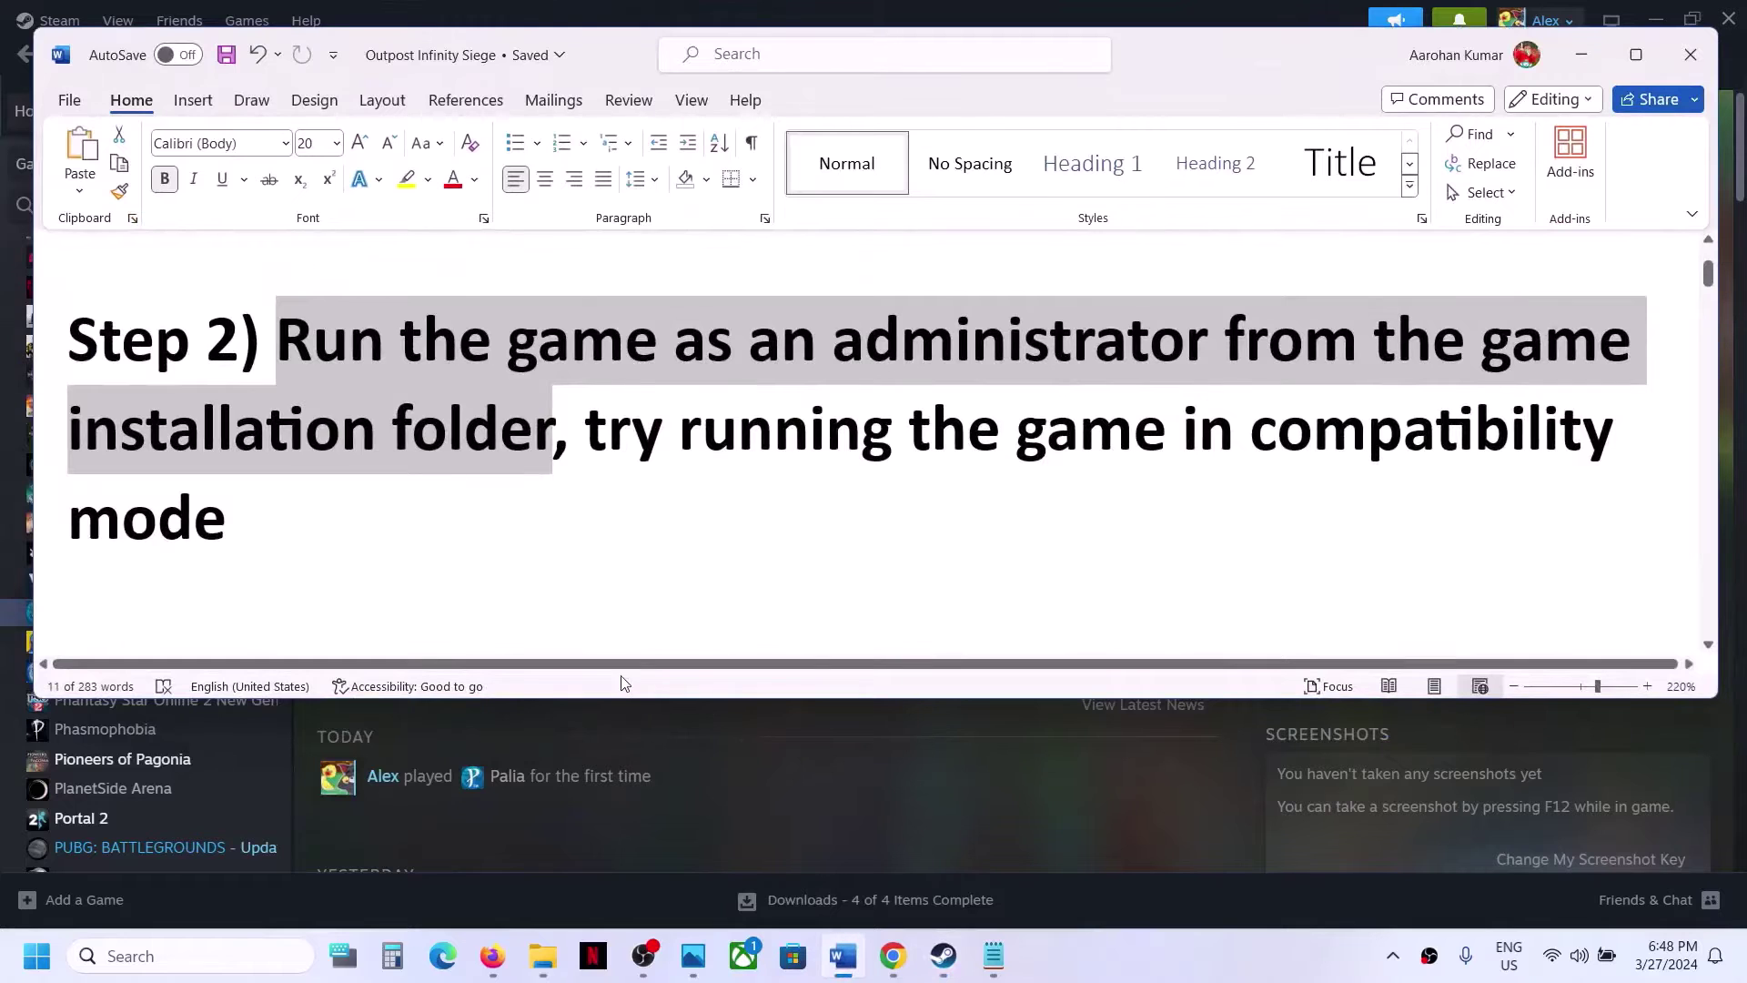
{"action": "scroll", "coordinate": [574, 585], "scroll_direction": "down", "scroll_amount": 3}
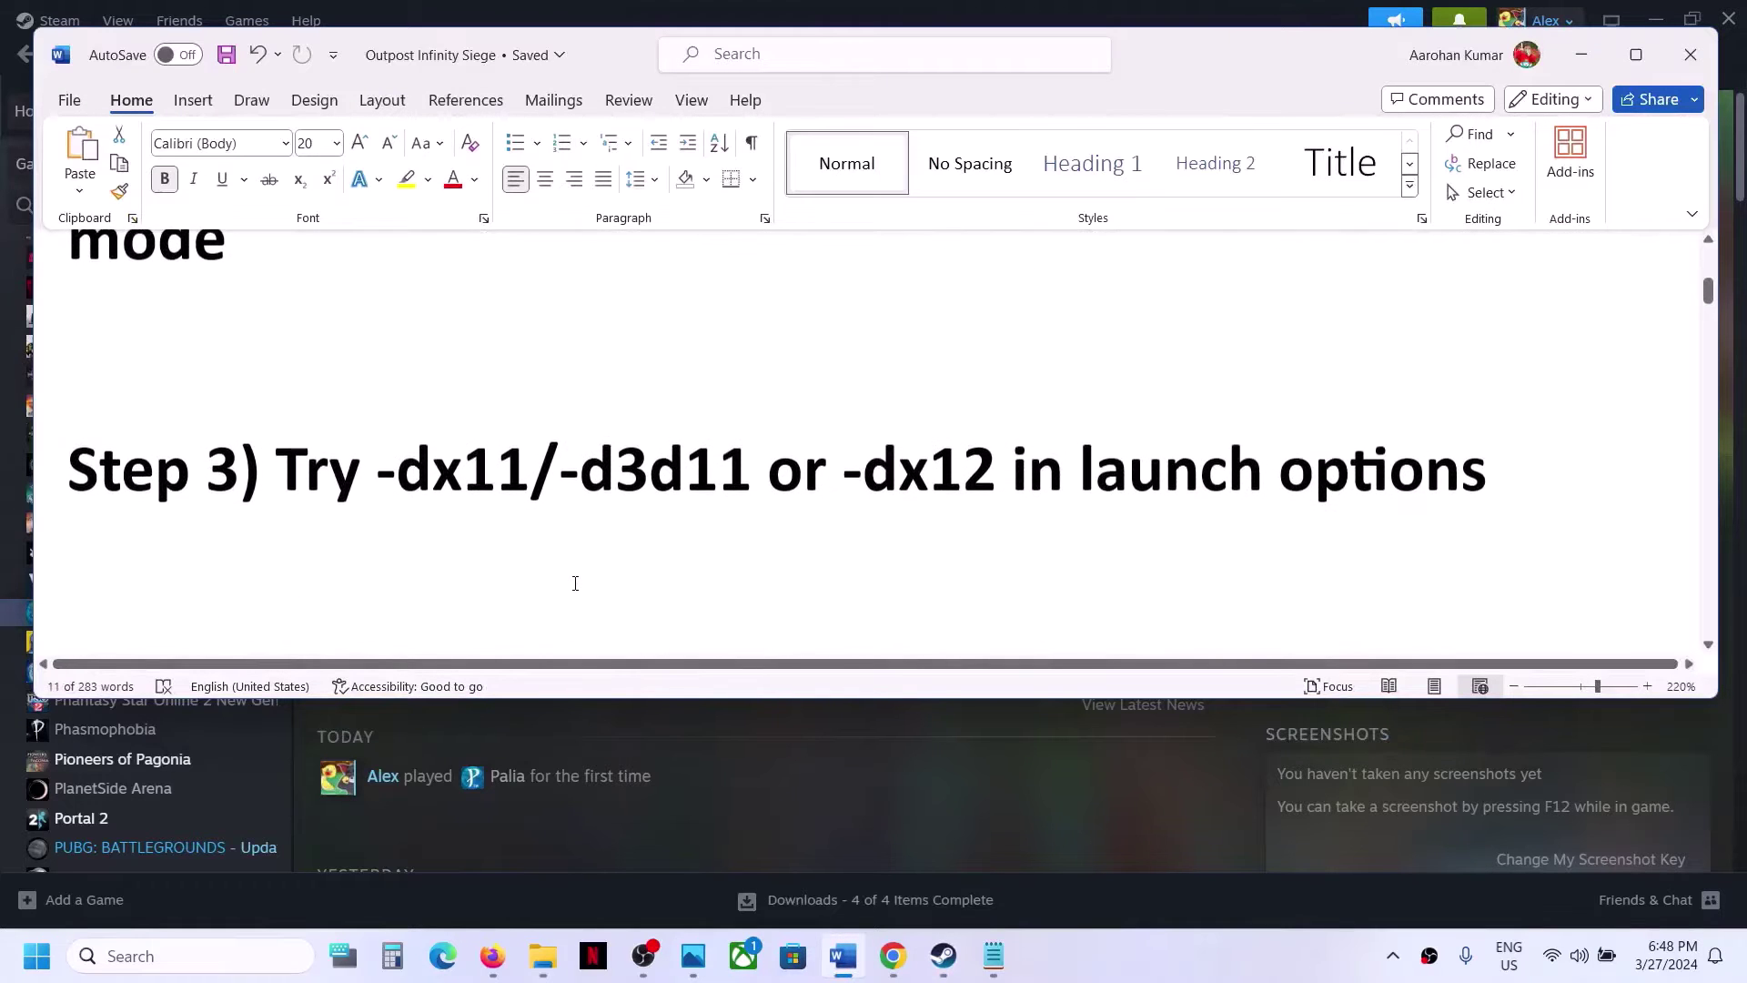
{"action": "left_click_drag", "start_coordinate": [428, 467], "coordinate": [1077, 471]}
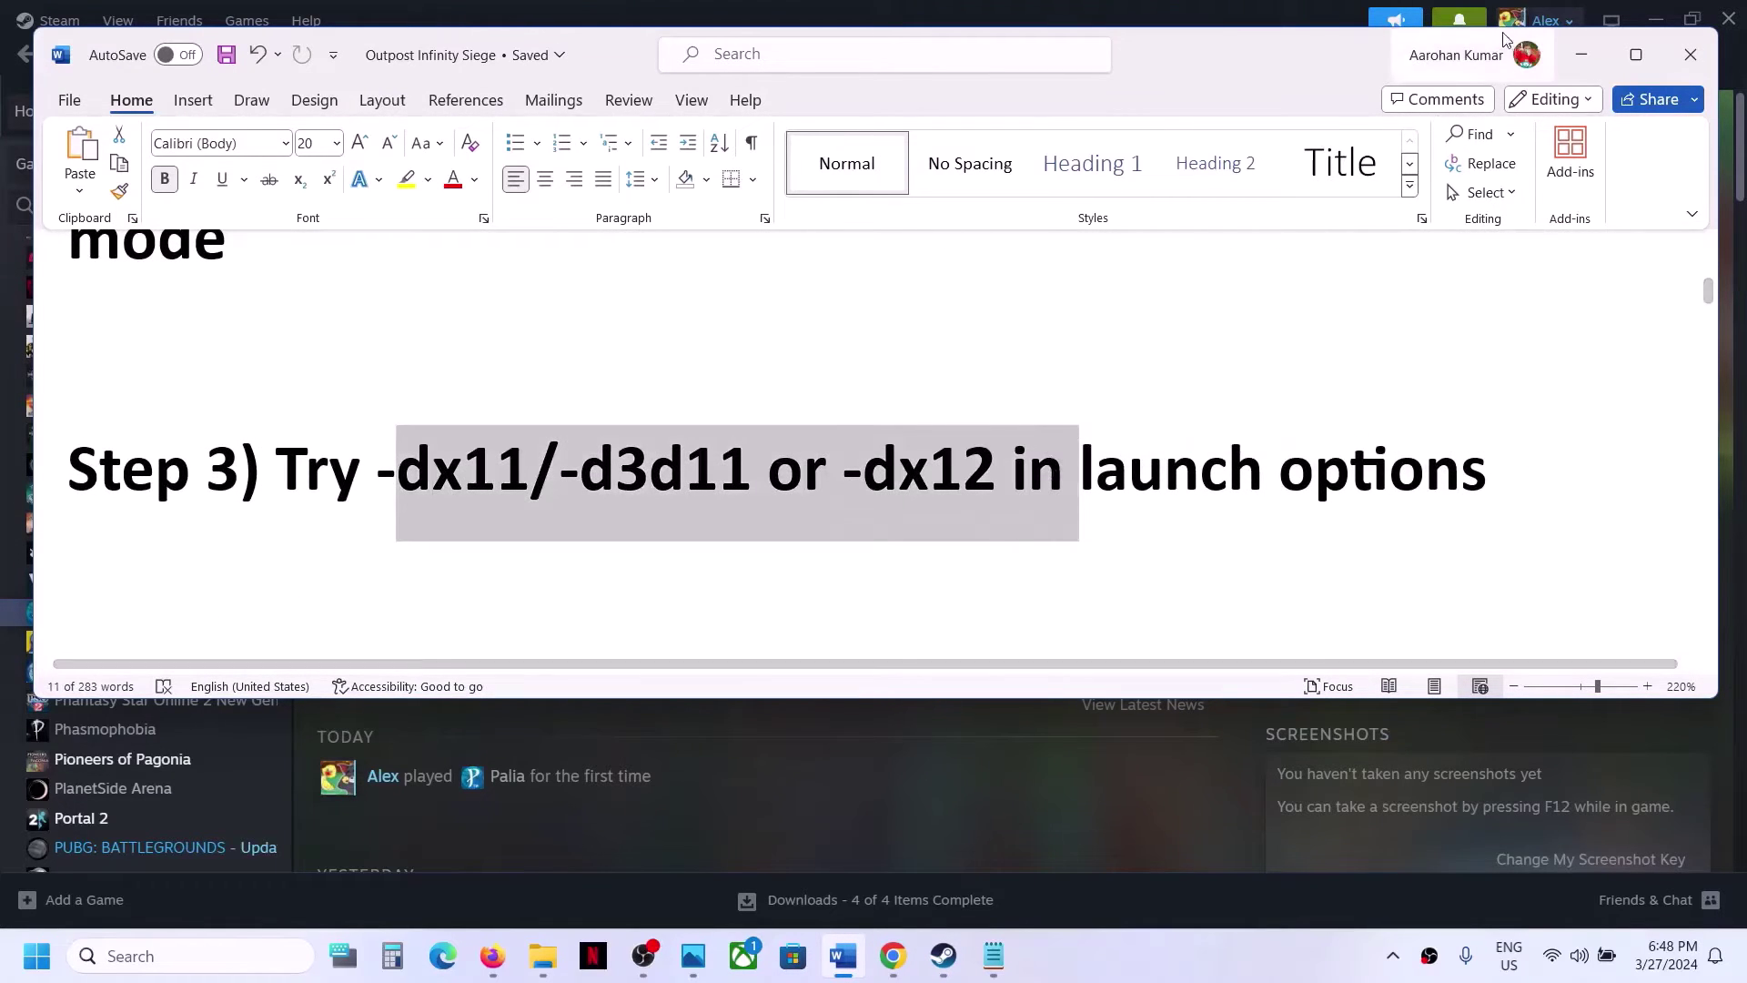
{"action": "left_click", "coordinate": [1584, 52]}
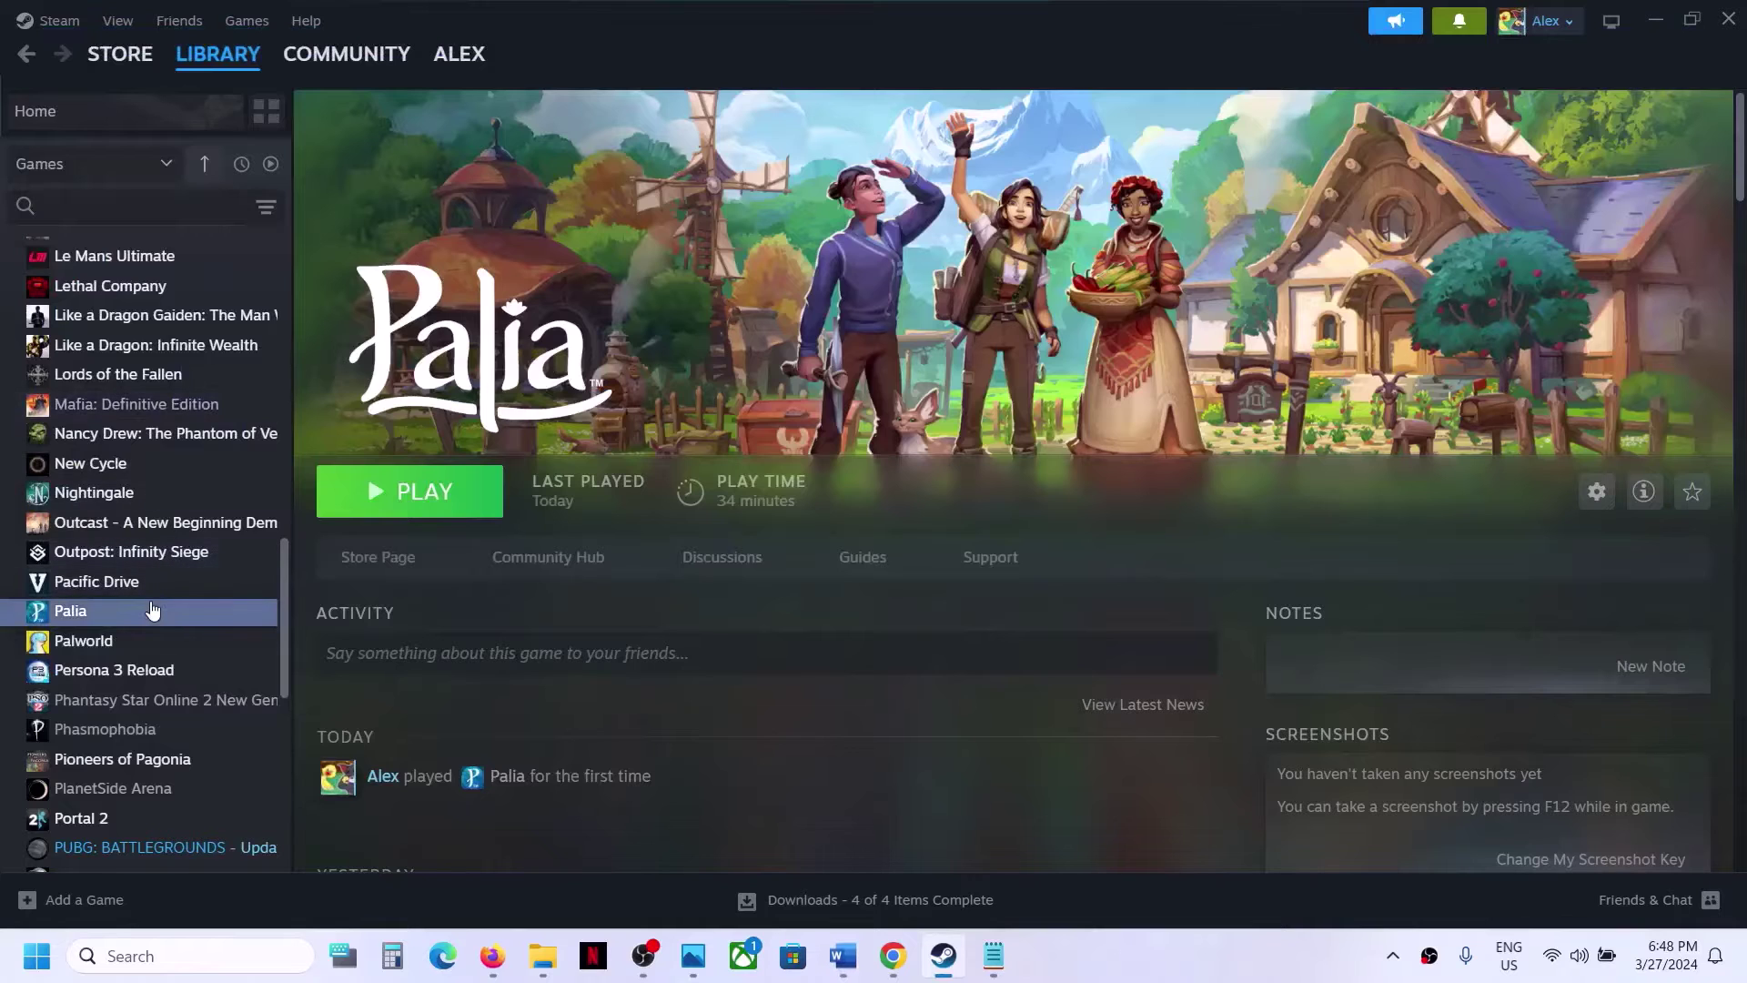
Set Palia's launch options to -dx11 in its Steam properties and close them.
{"action": "right_click", "coordinate": [150, 611]}
{"action": "left_click", "coordinate": [209, 778]}
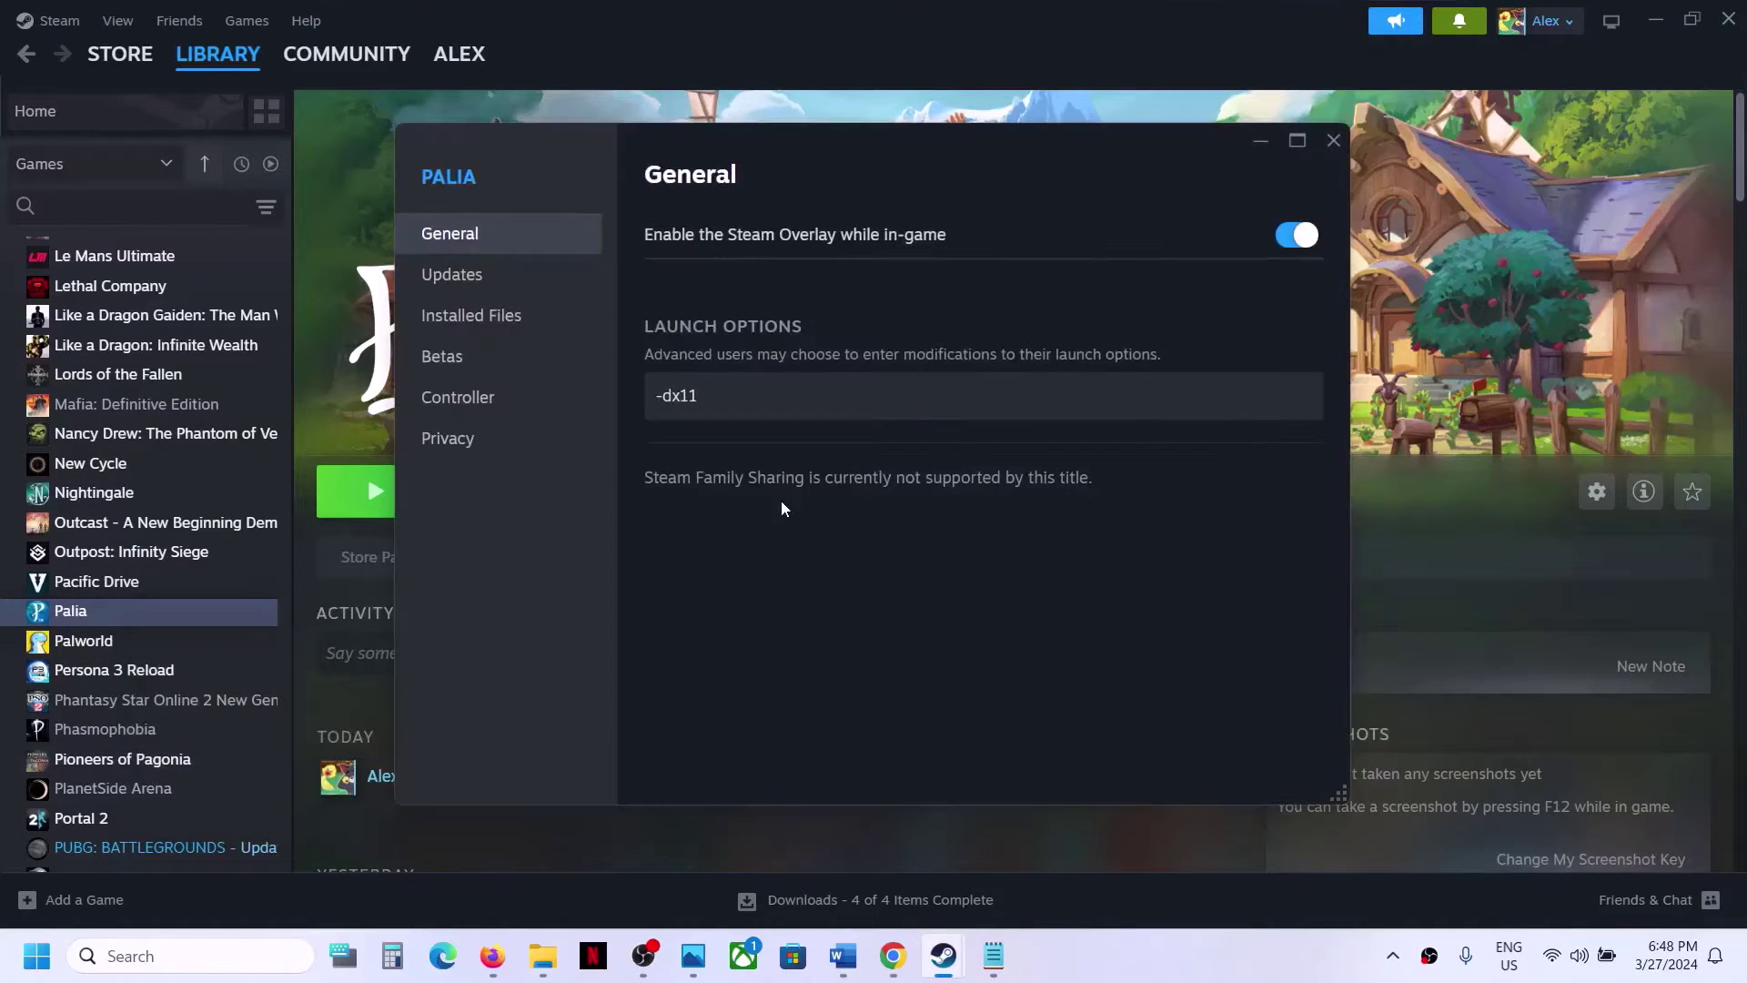
{"action": "left_click", "coordinate": [738, 386]}
{"action": "key", "text": "ctrl+a"}
{"action": "type", "text": "-d"}
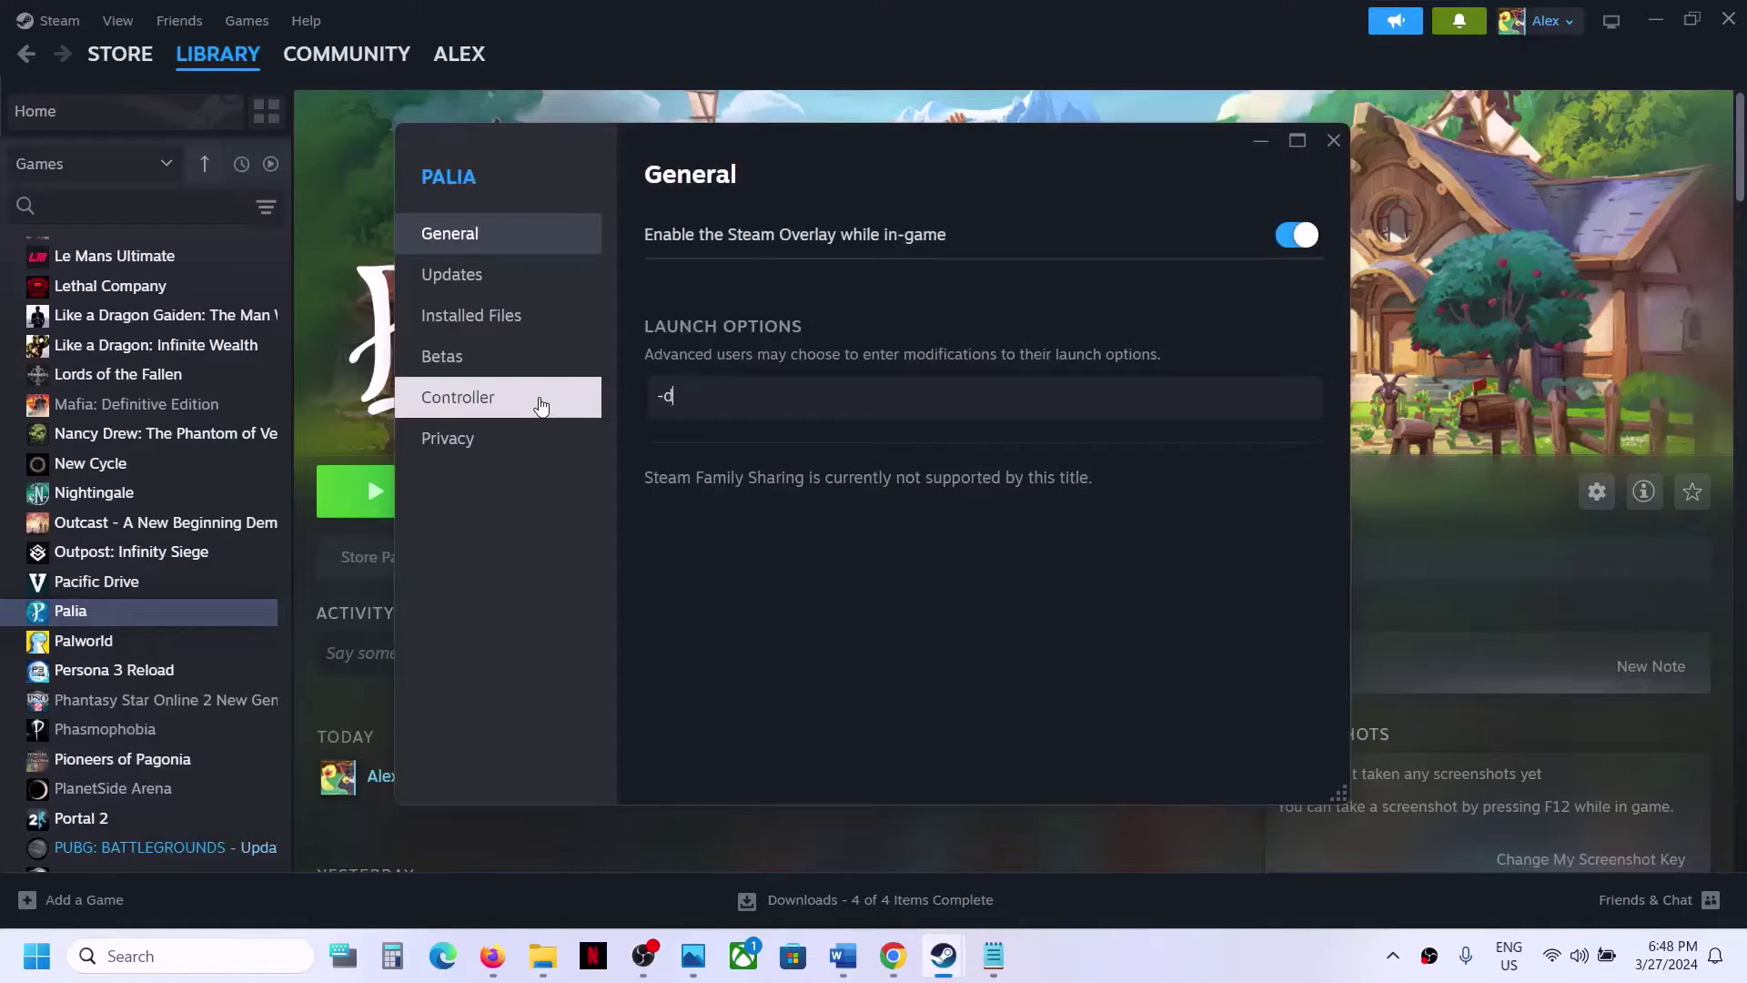
{"action": "left_click", "coordinate": [787, 589]}
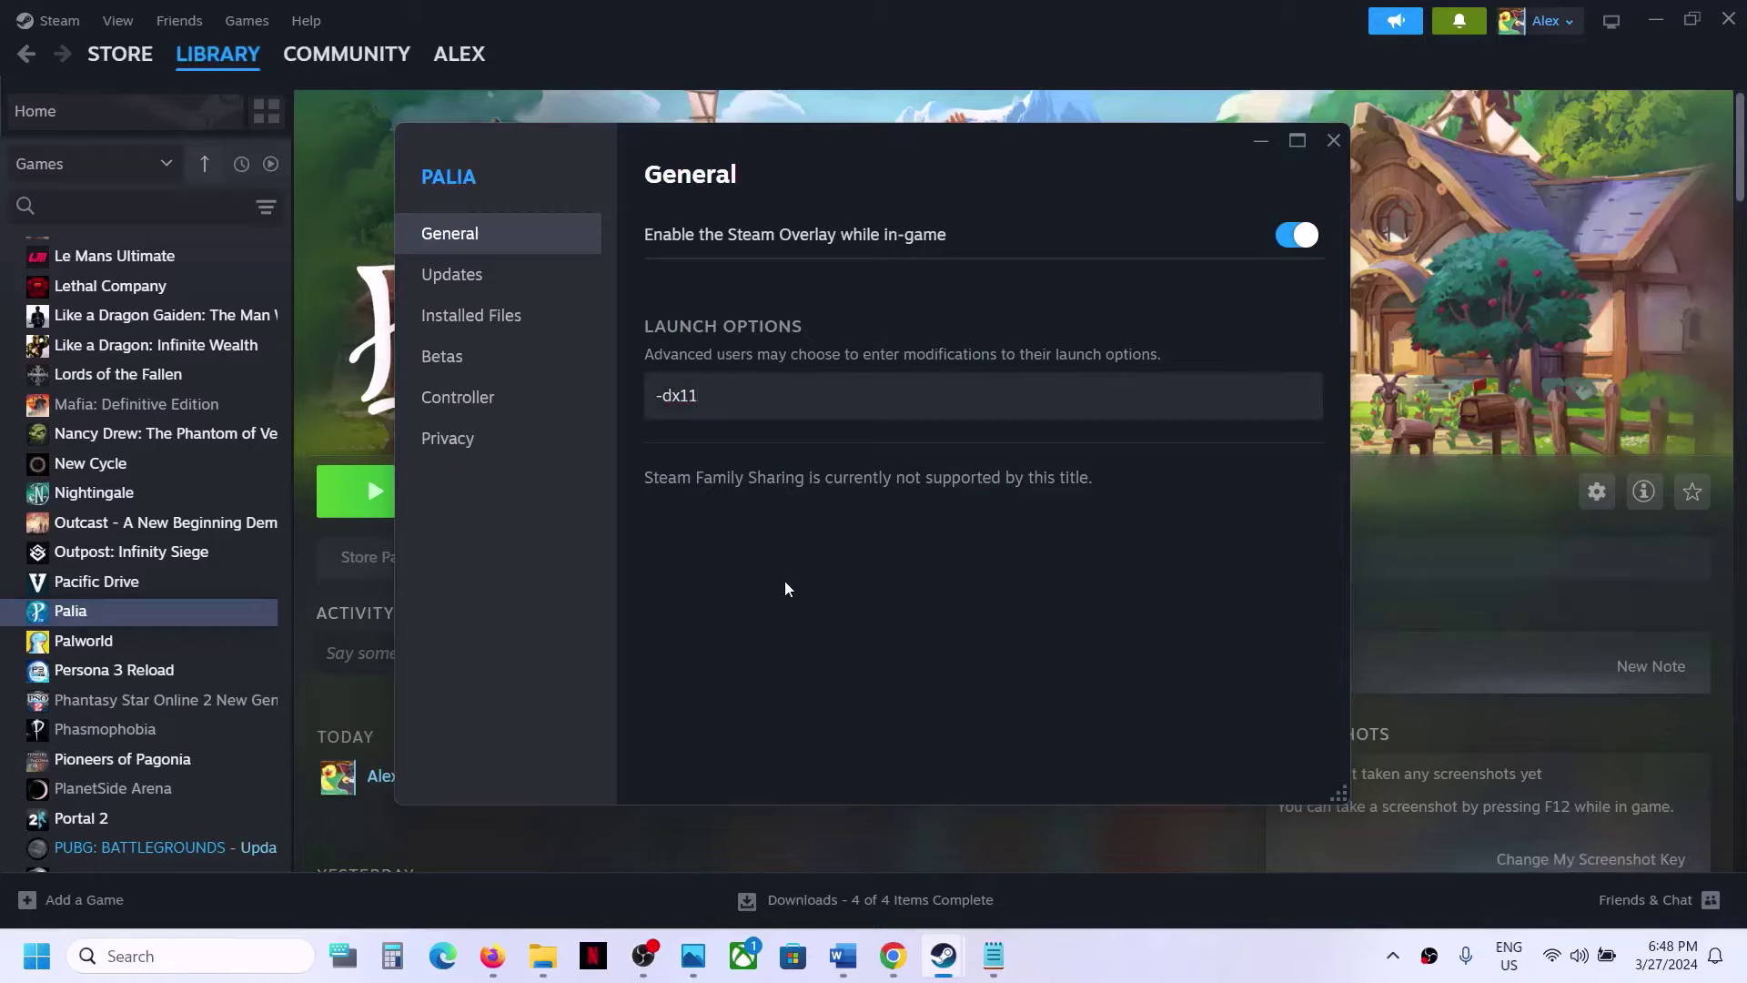
{"action": "left_click", "coordinate": [1334, 141]}
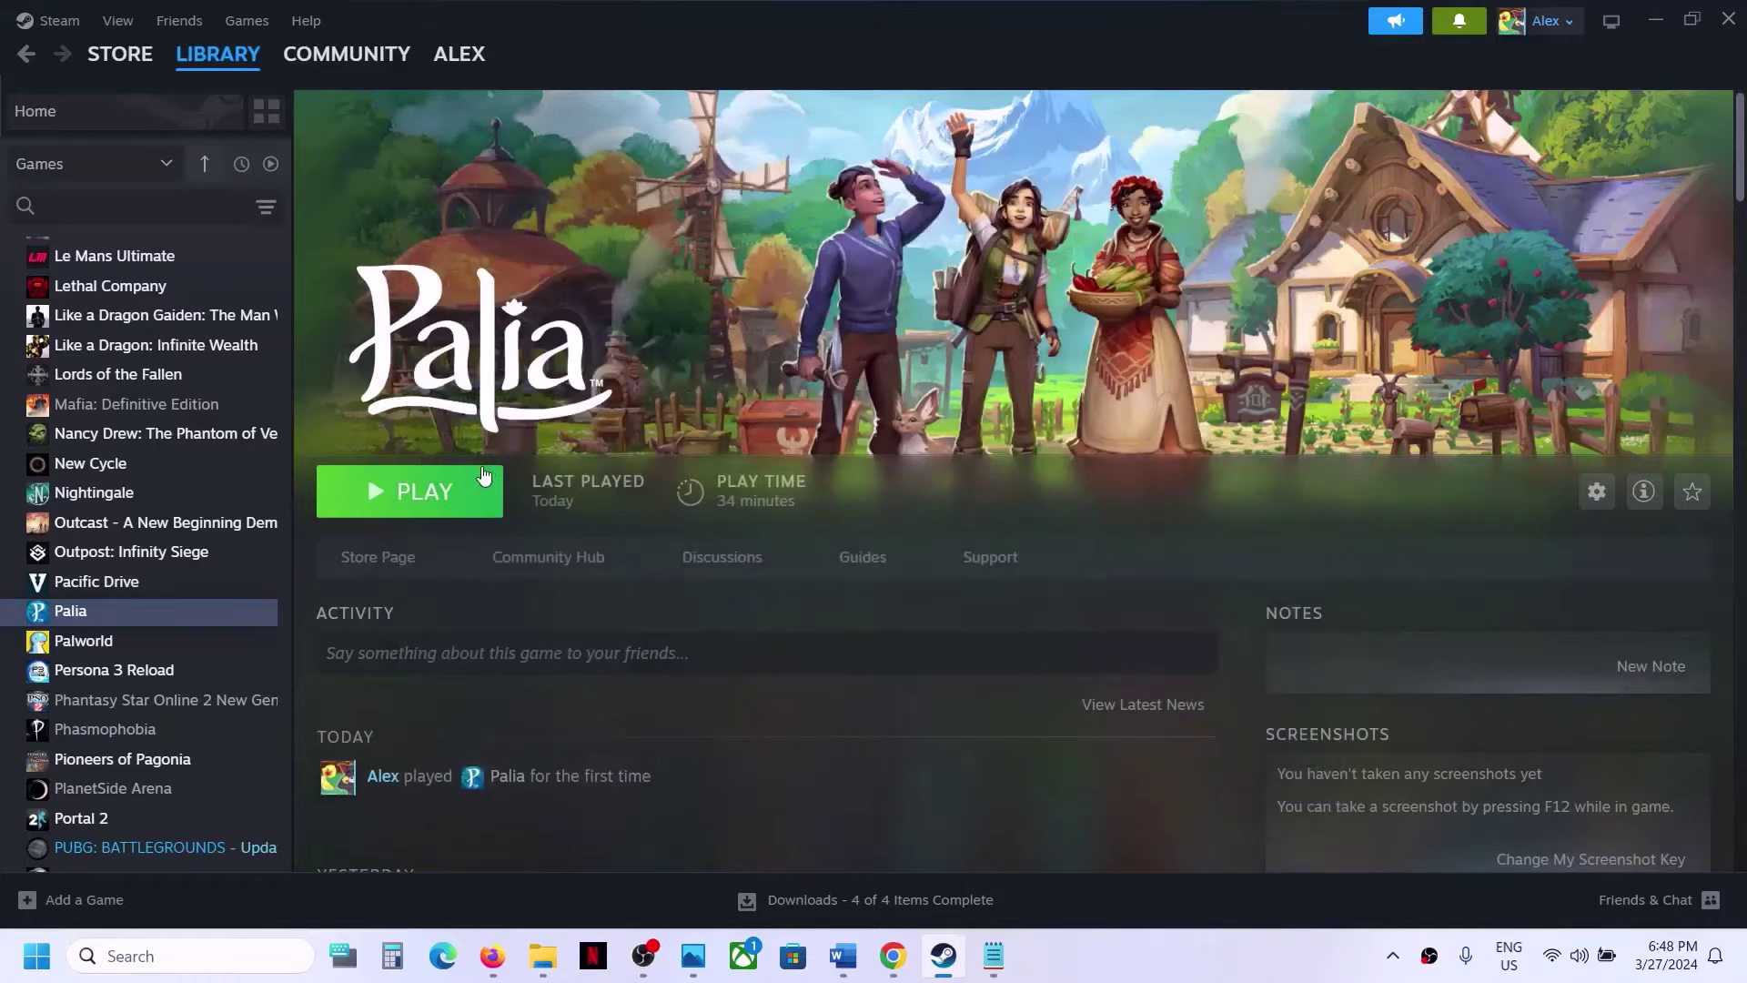
Replace Palia's launch option in its Steam properties with -d3d11 and close them.
{"action": "right_click", "coordinate": [147, 617]}
{"action": "left_click", "coordinate": [220, 790]}
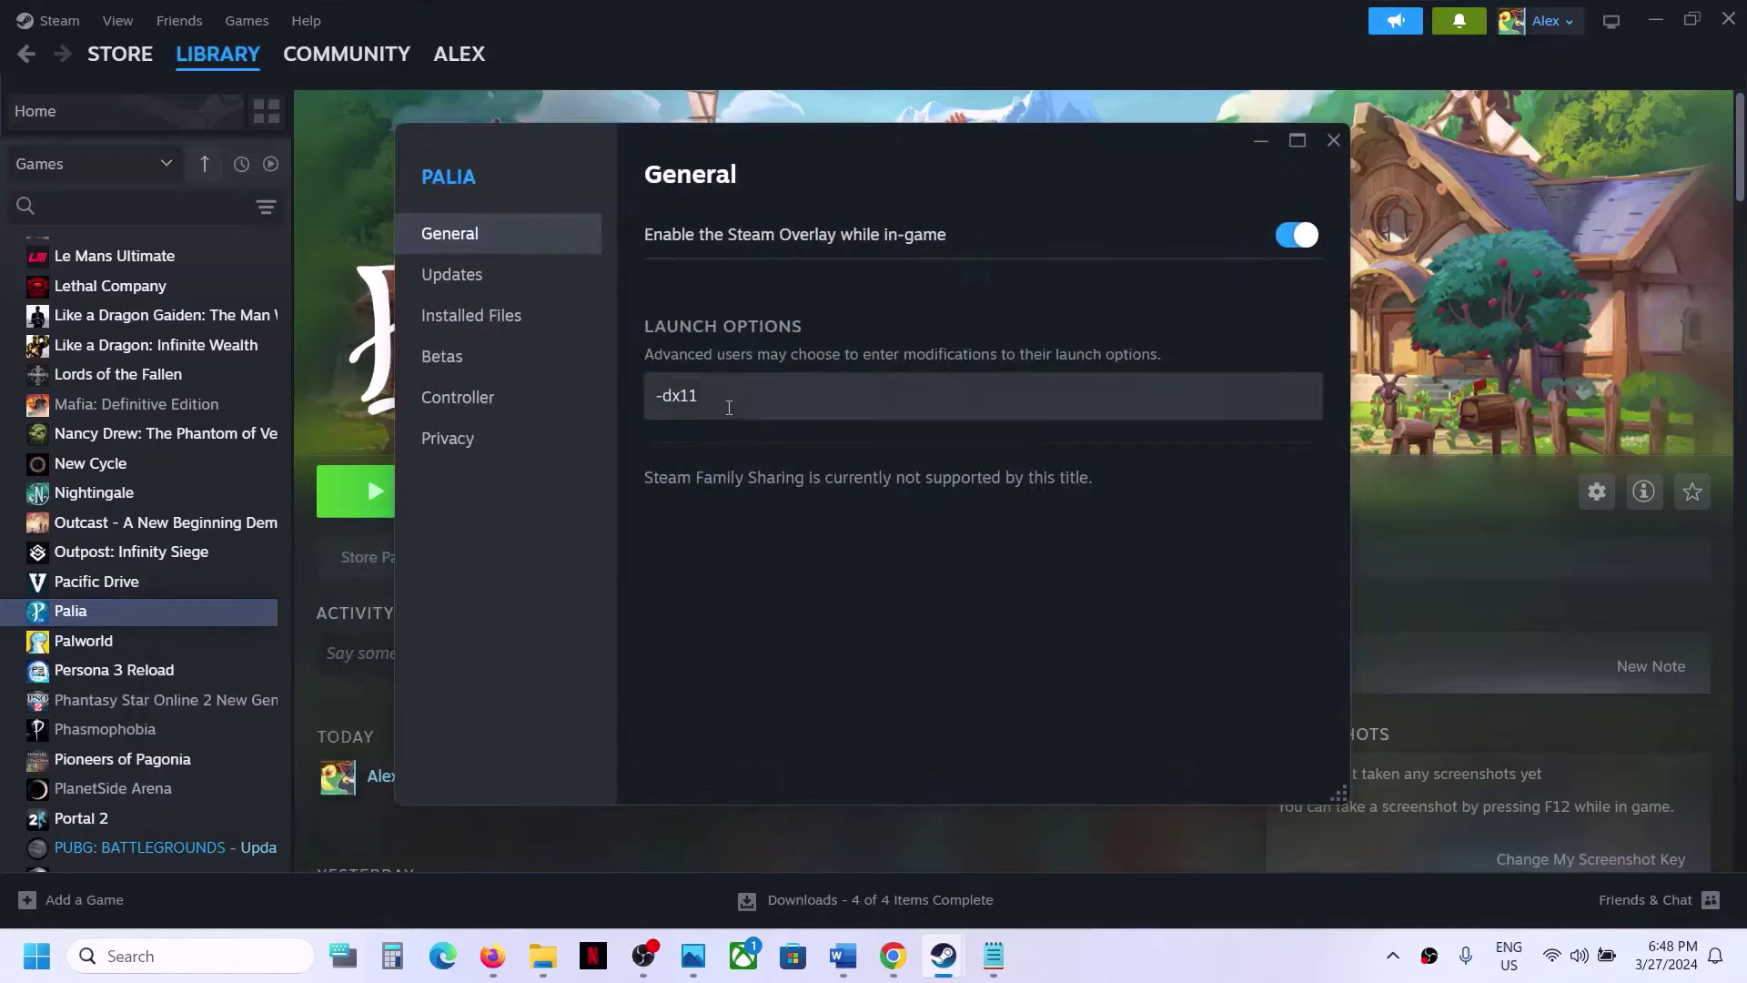
{"action": "type", "text": "-"}
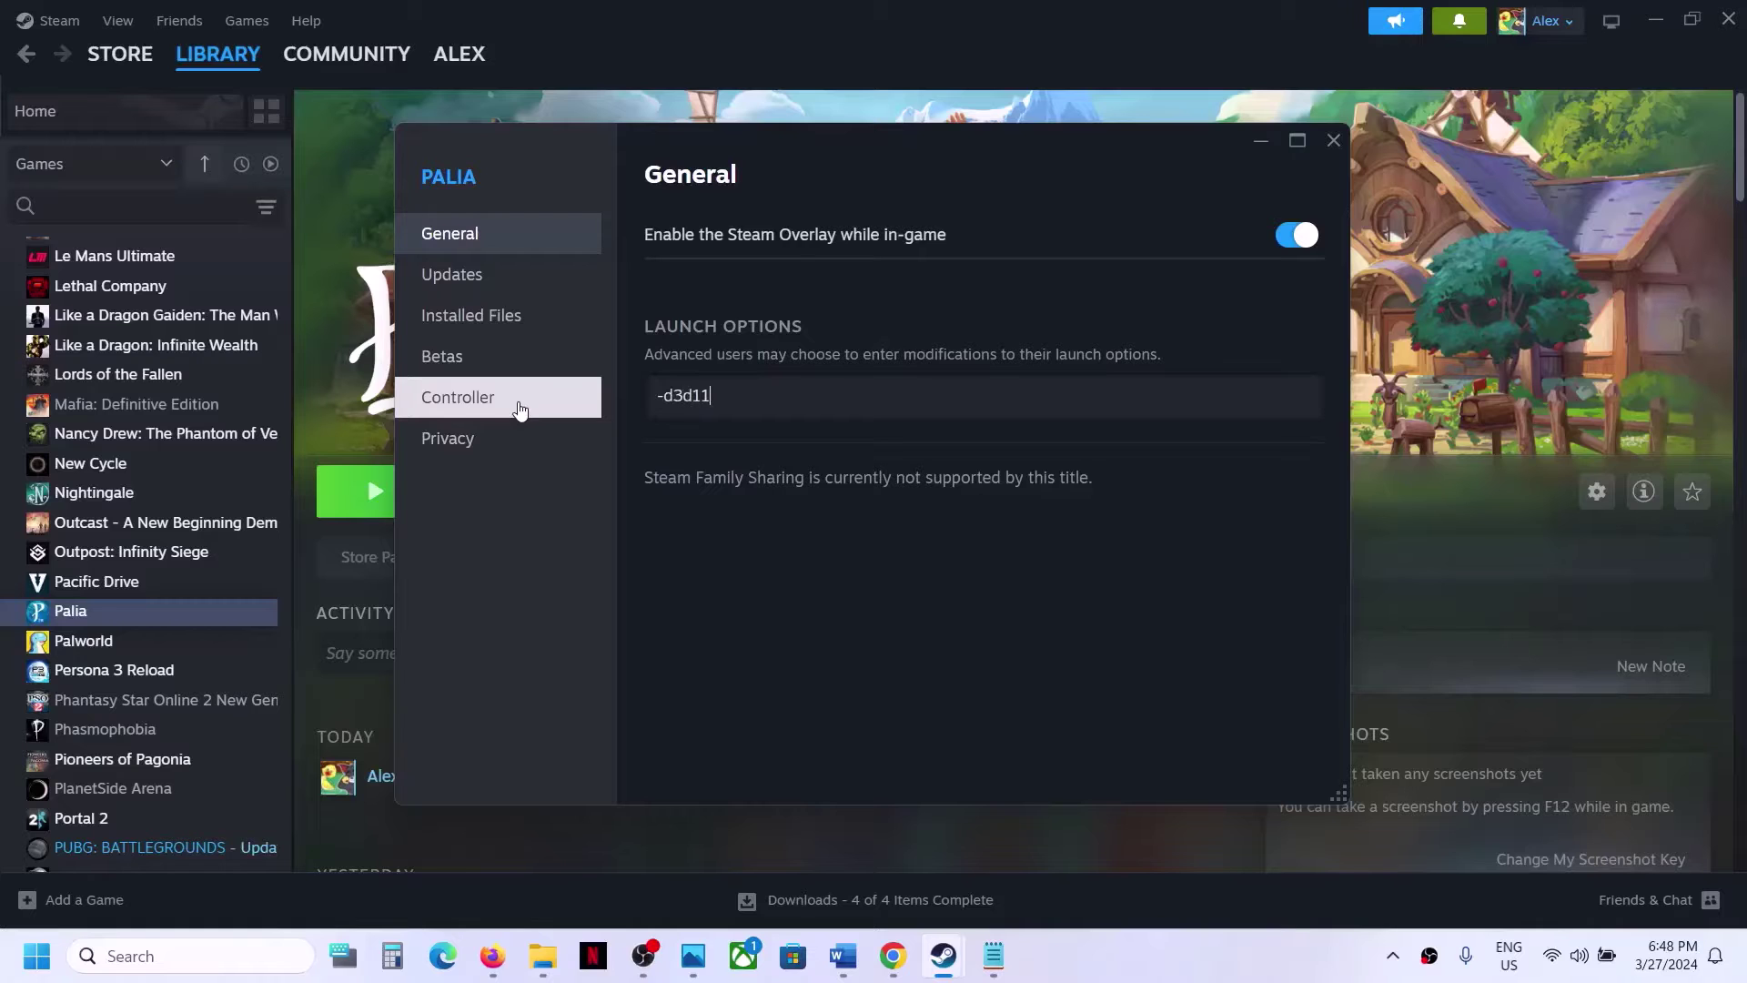
{"action": "type", "text": "d3d11"}
{"action": "left_click", "coordinate": [1334, 139]}
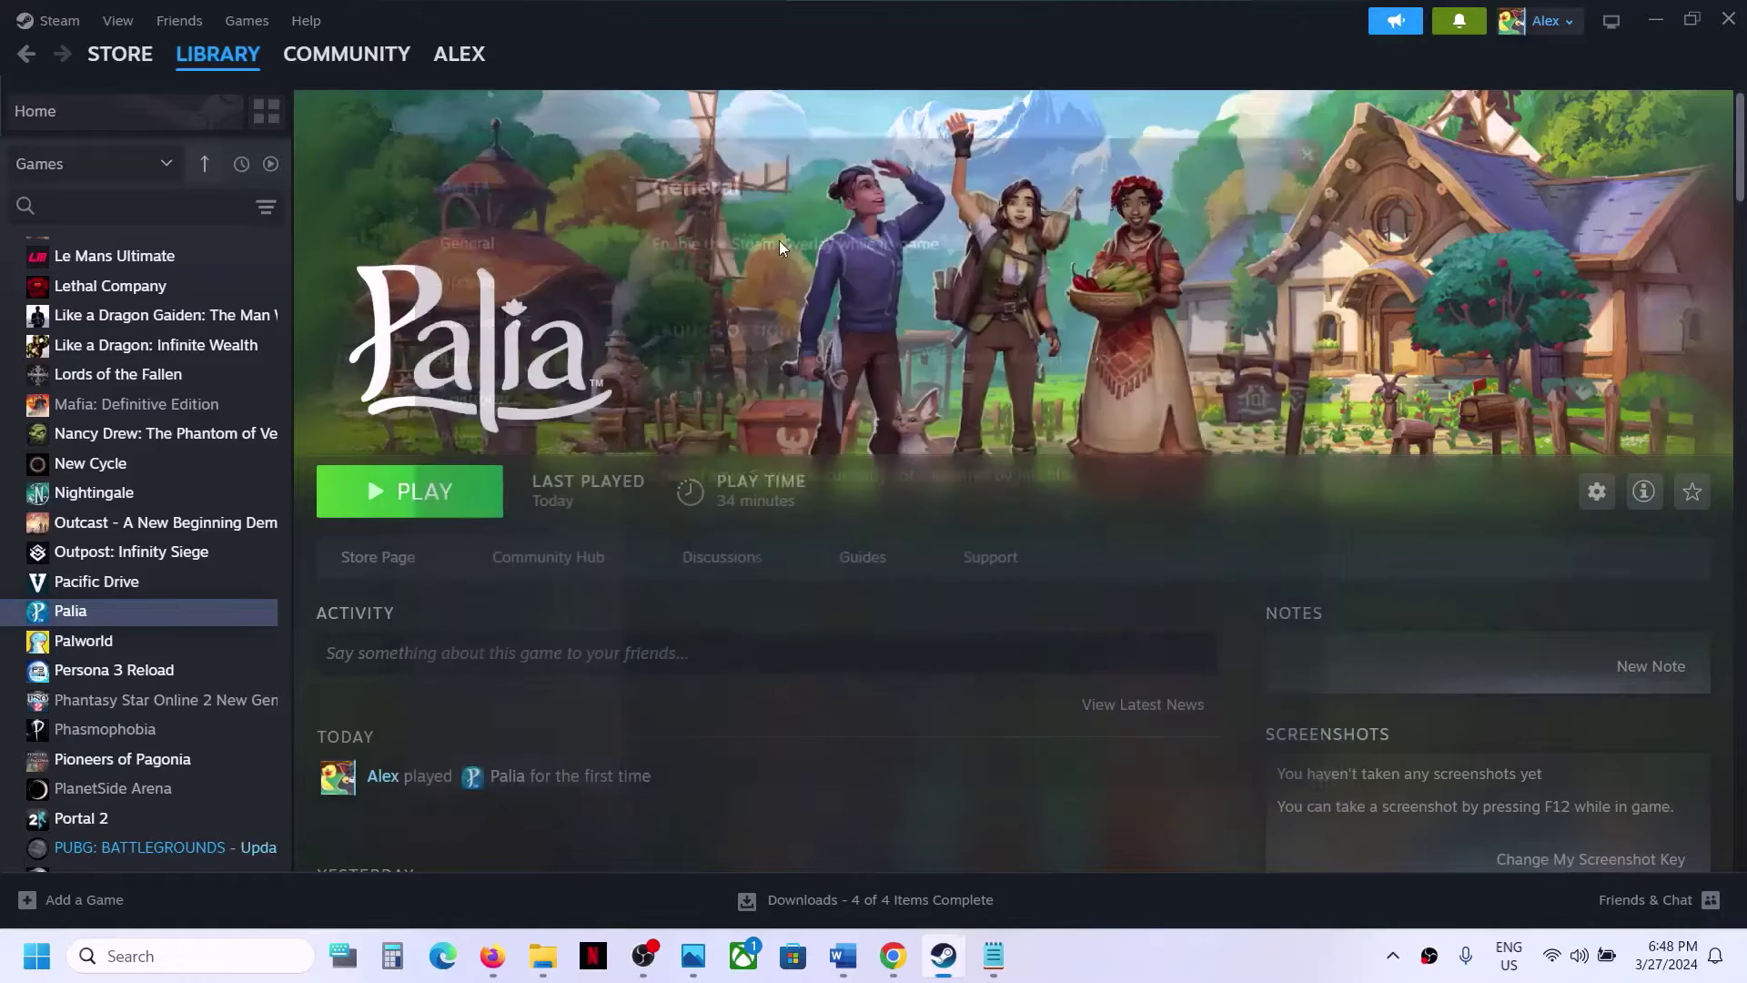
Change Palia's launch option in its Steam properties to -dx12 and close them.
{"action": "right_click", "coordinate": [89, 609]}
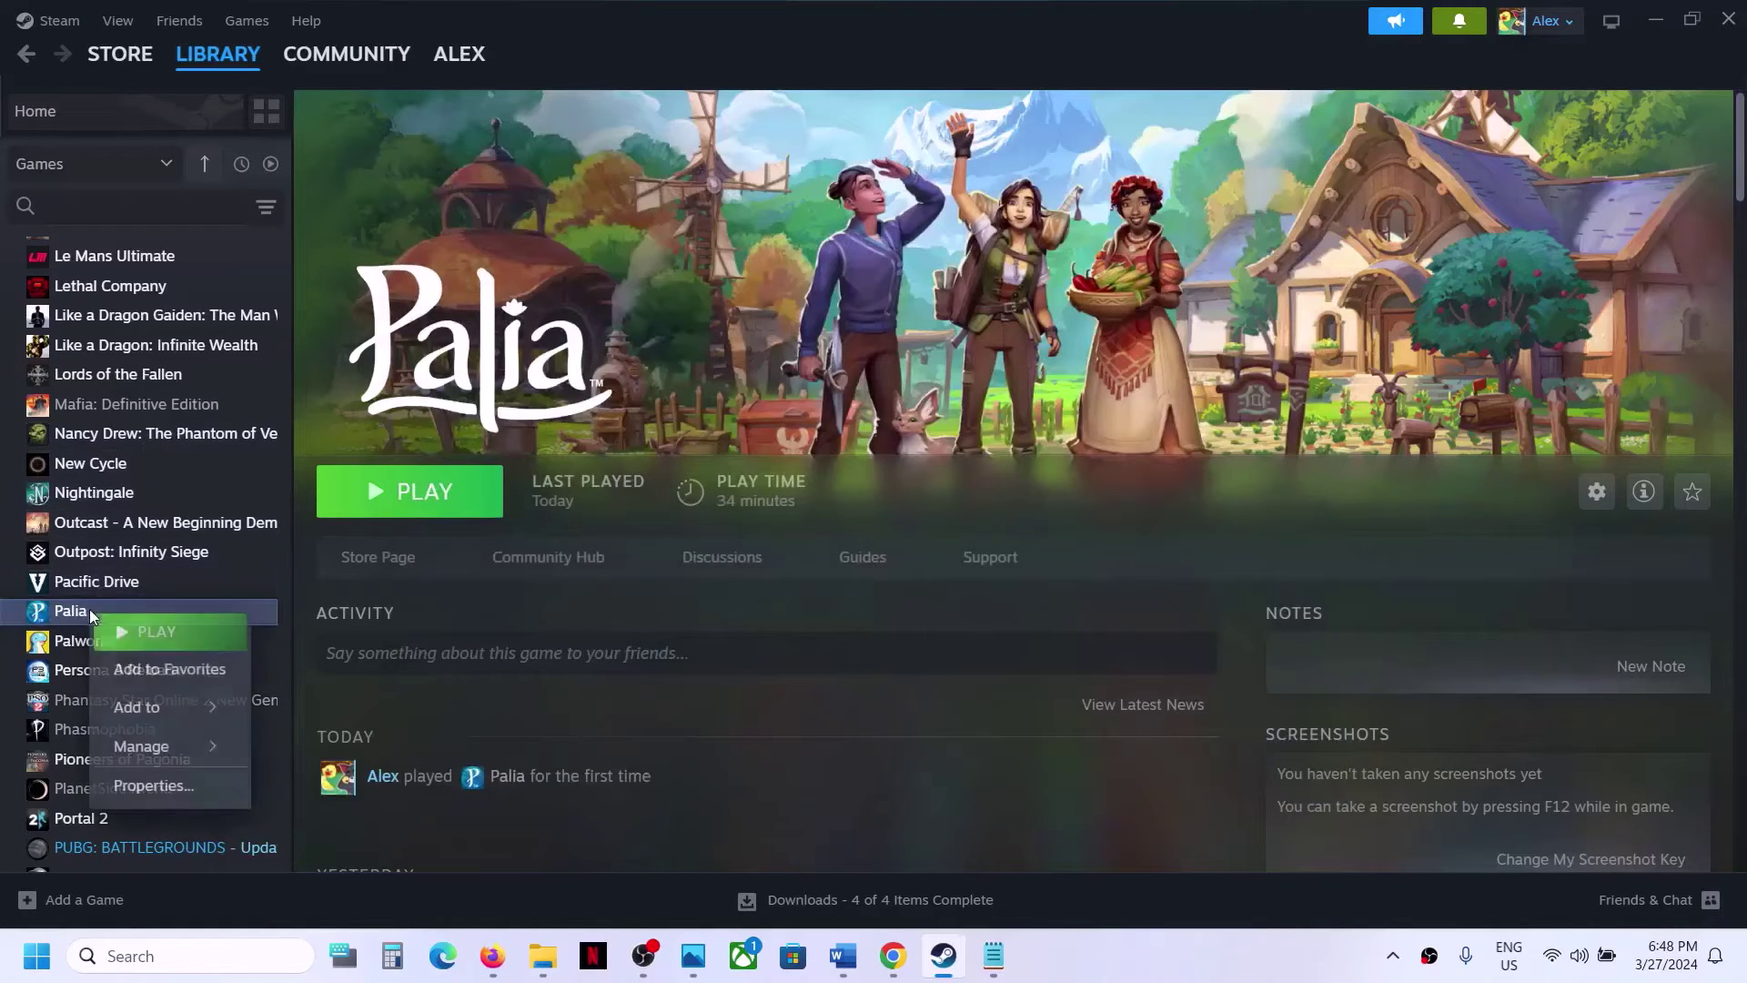
{"action": "left_click", "coordinate": [152, 782]}
{"action": "left_click_drag", "start_coordinate": [756, 401], "coordinate": [532, 391]}
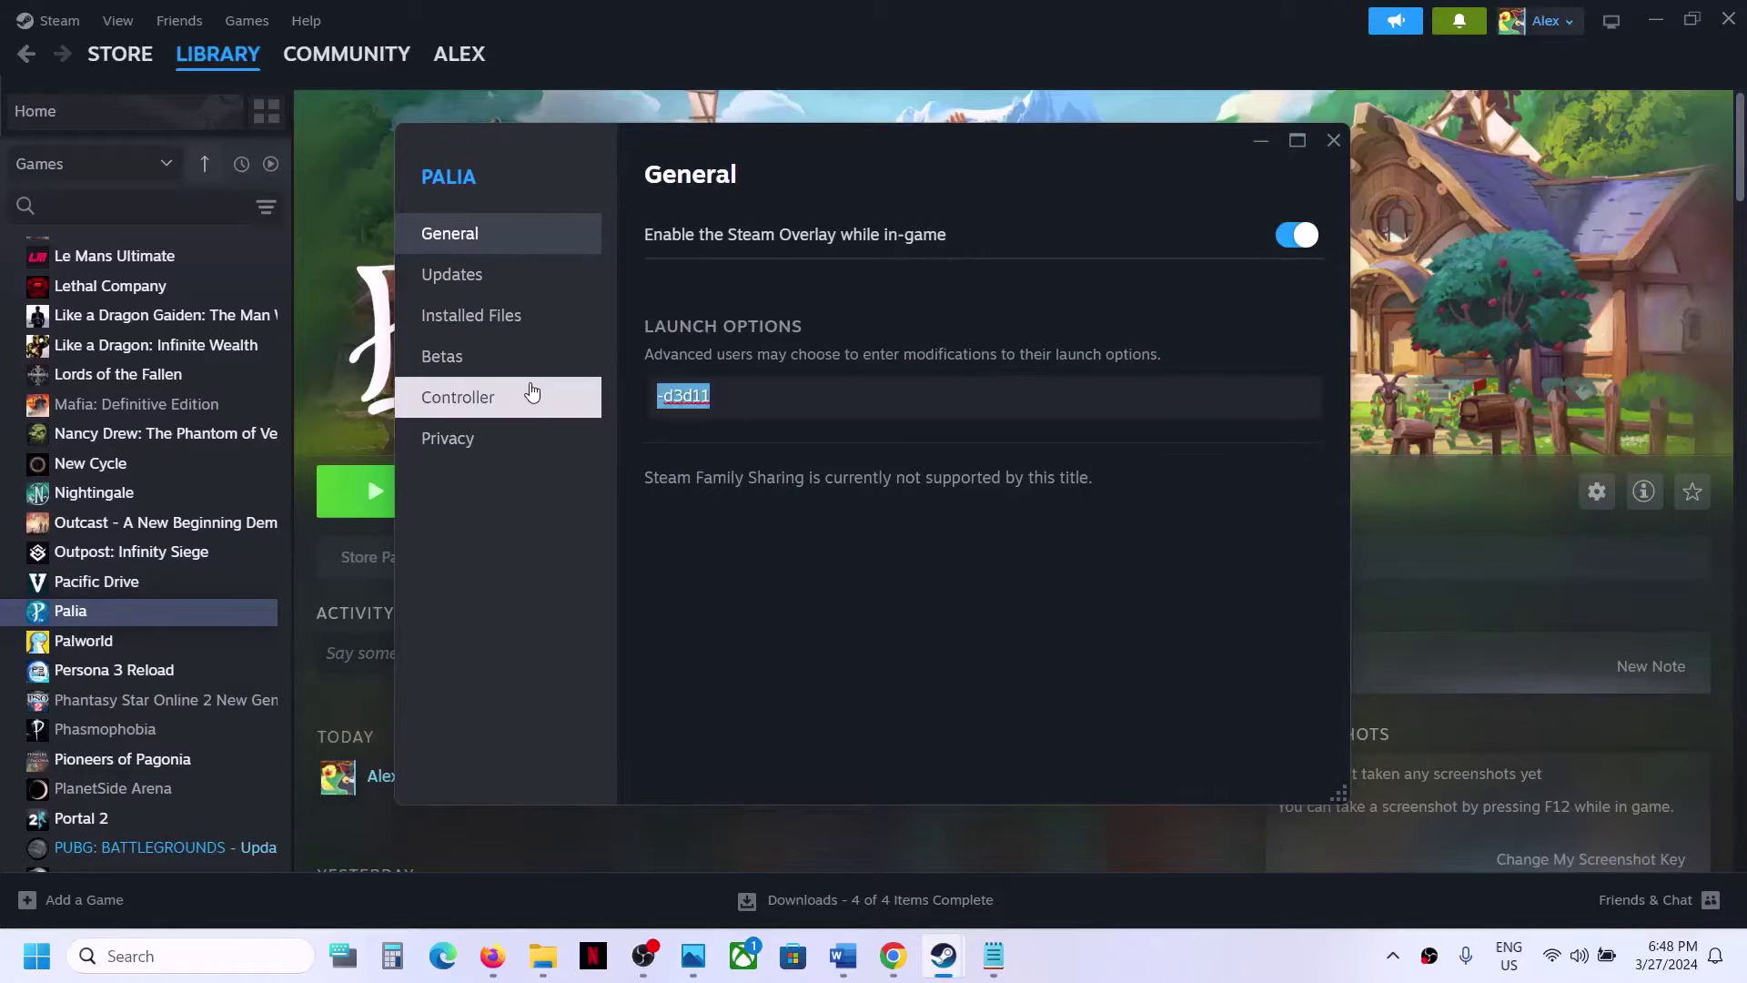
{"action": "type", "text": "-d"}
{"action": "left_click", "coordinate": [1334, 140]}
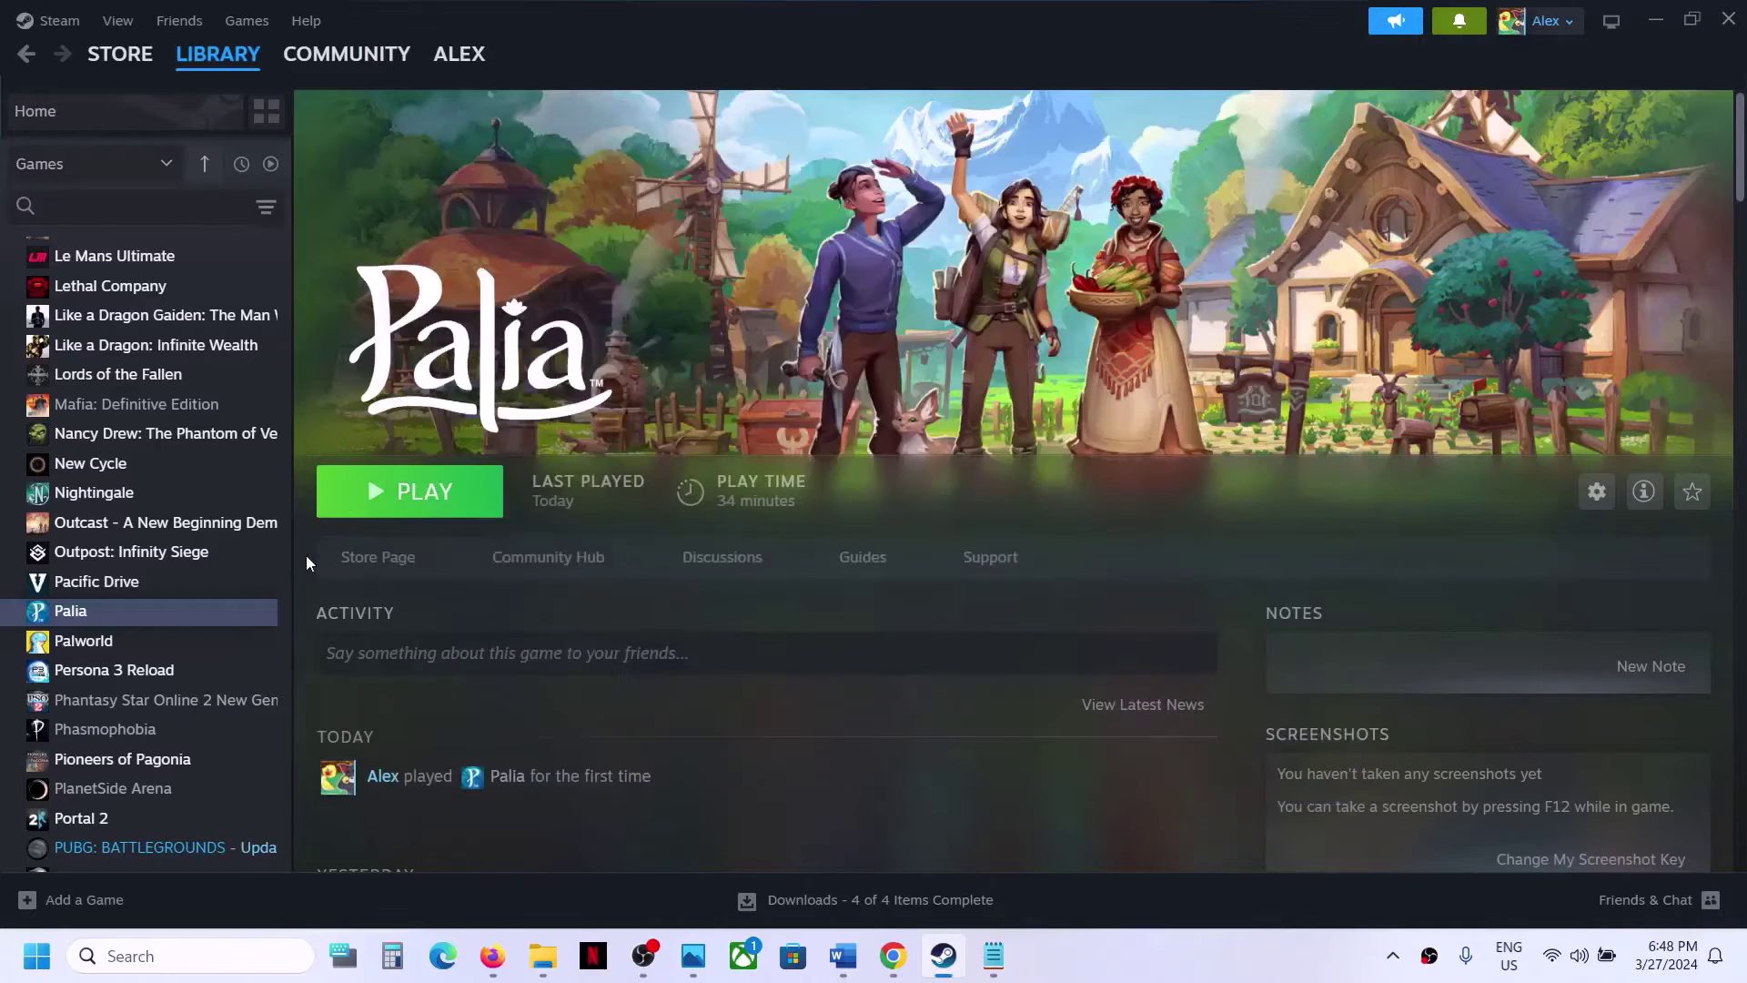
Clear Palia's launch options in its Steam properties and close them.
{"action": "right_click", "coordinate": [147, 617]}
{"action": "left_click", "coordinate": [211, 787]}
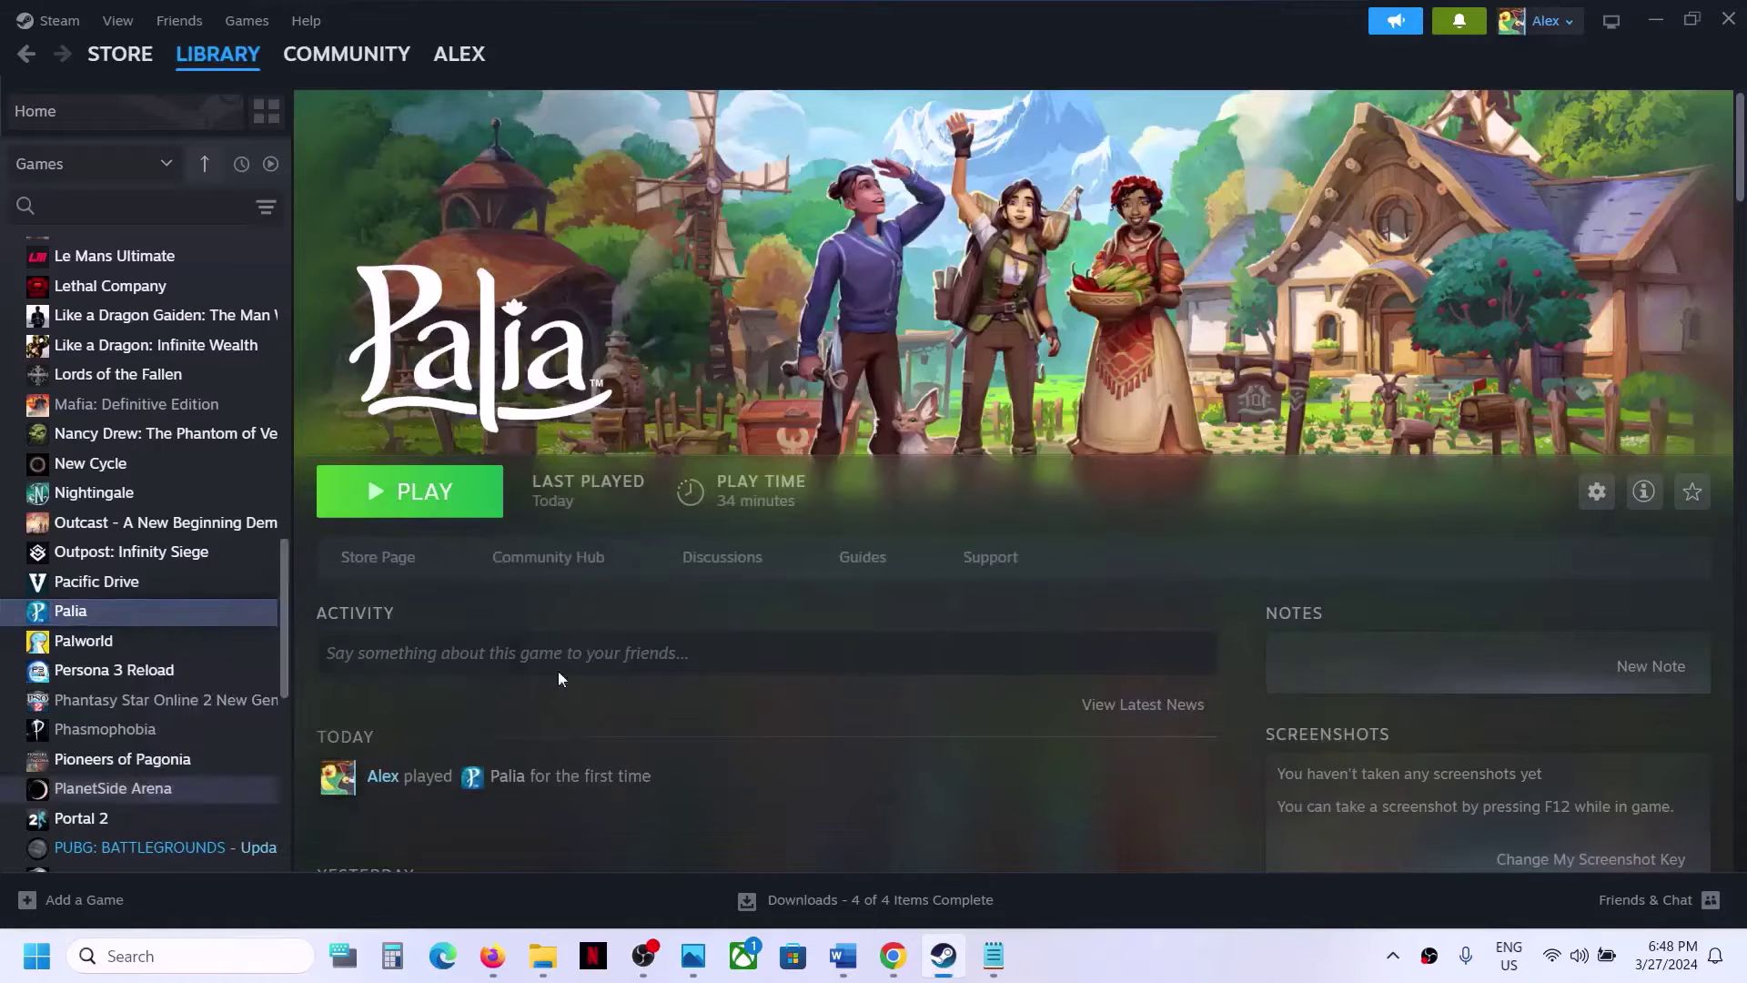
{"action": "left_click_drag", "start_coordinate": [748, 409], "coordinate": [449, 396]}
{"action": "key", "text": "BackSpace"}
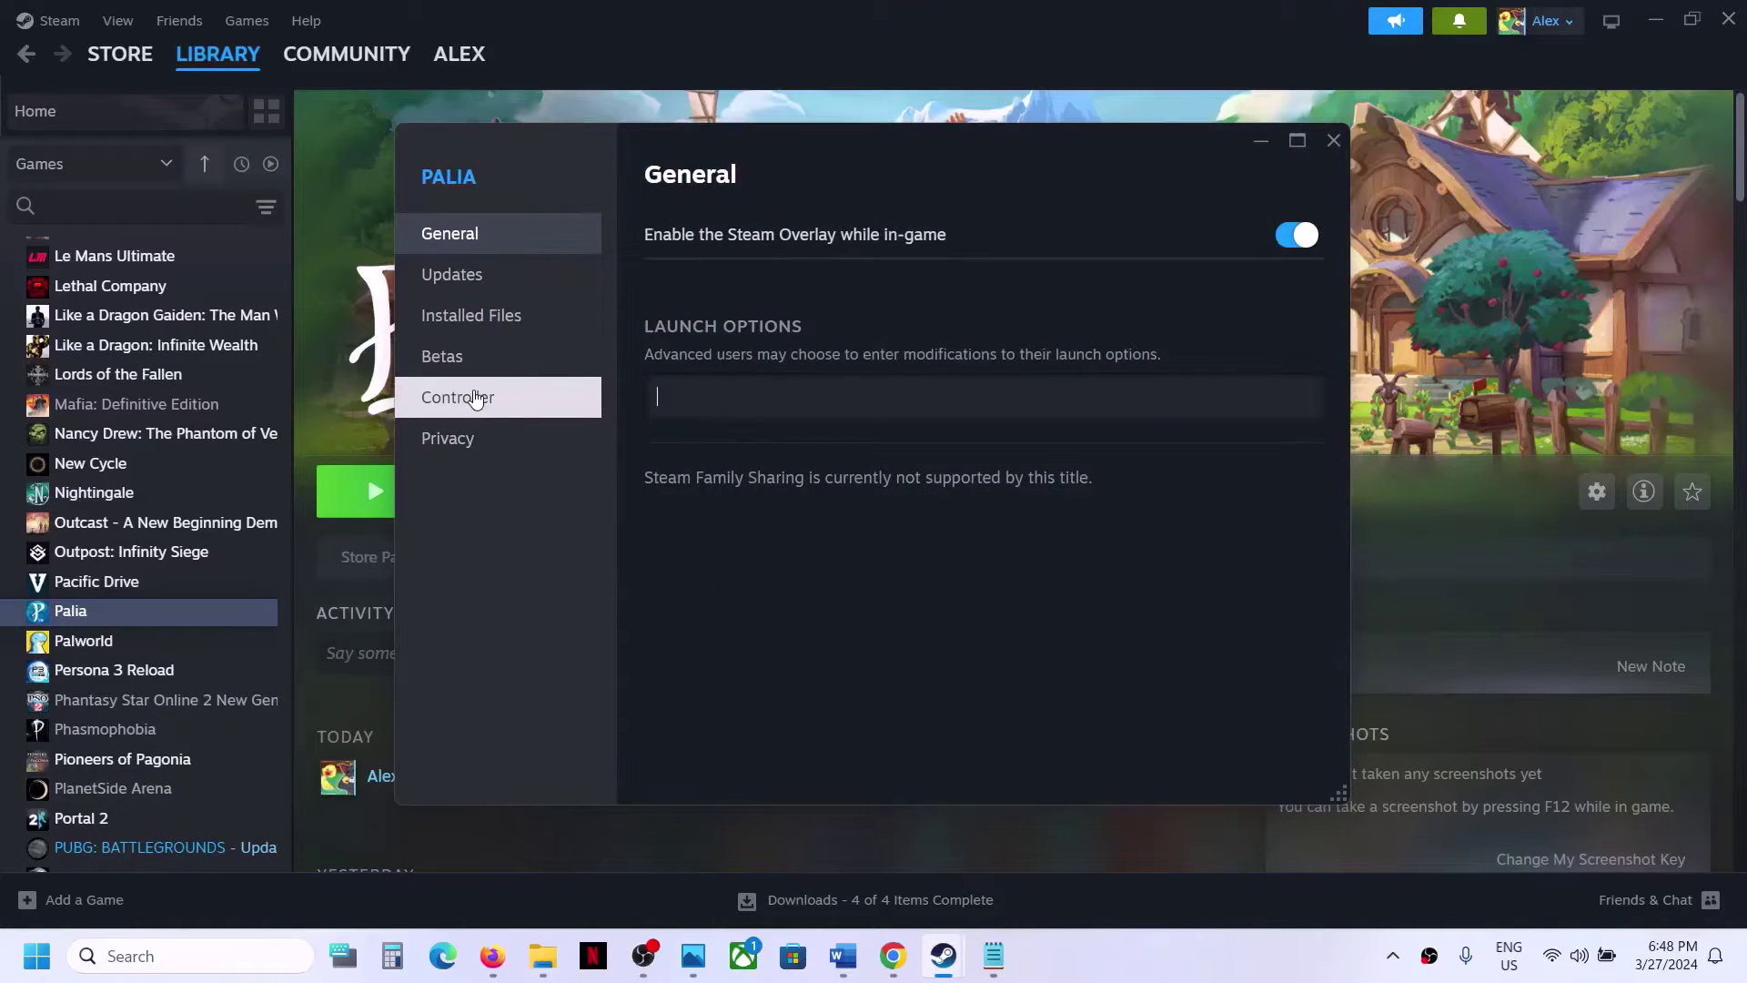
{"action": "left_click", "coordinate": [1334, 140]}
Read Step 4 on verifying the game files in the Word document and return to Steam.
{"action": "left_click", "coordinate": [843, 956]}
{"action": "scroll", "coordinate": [709, 635], "scroll_direction": "down", "scroll_amount": 3}
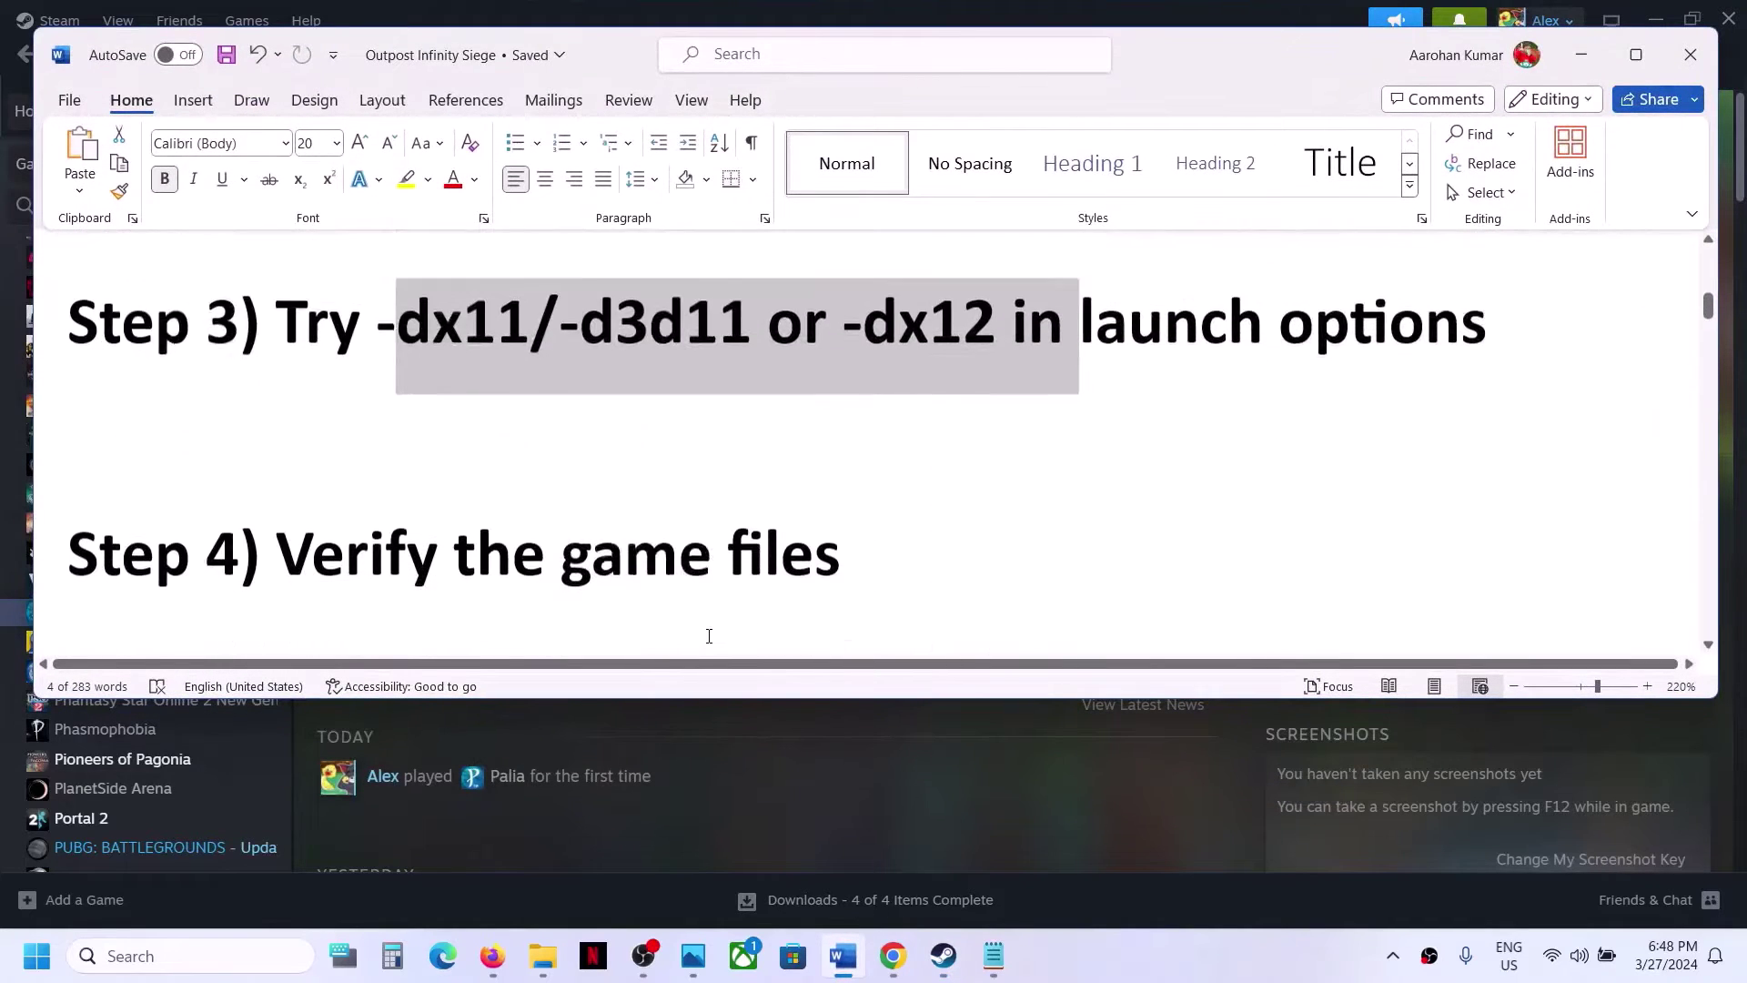
{"action": "left_click", "coordinate": [897, 783]}
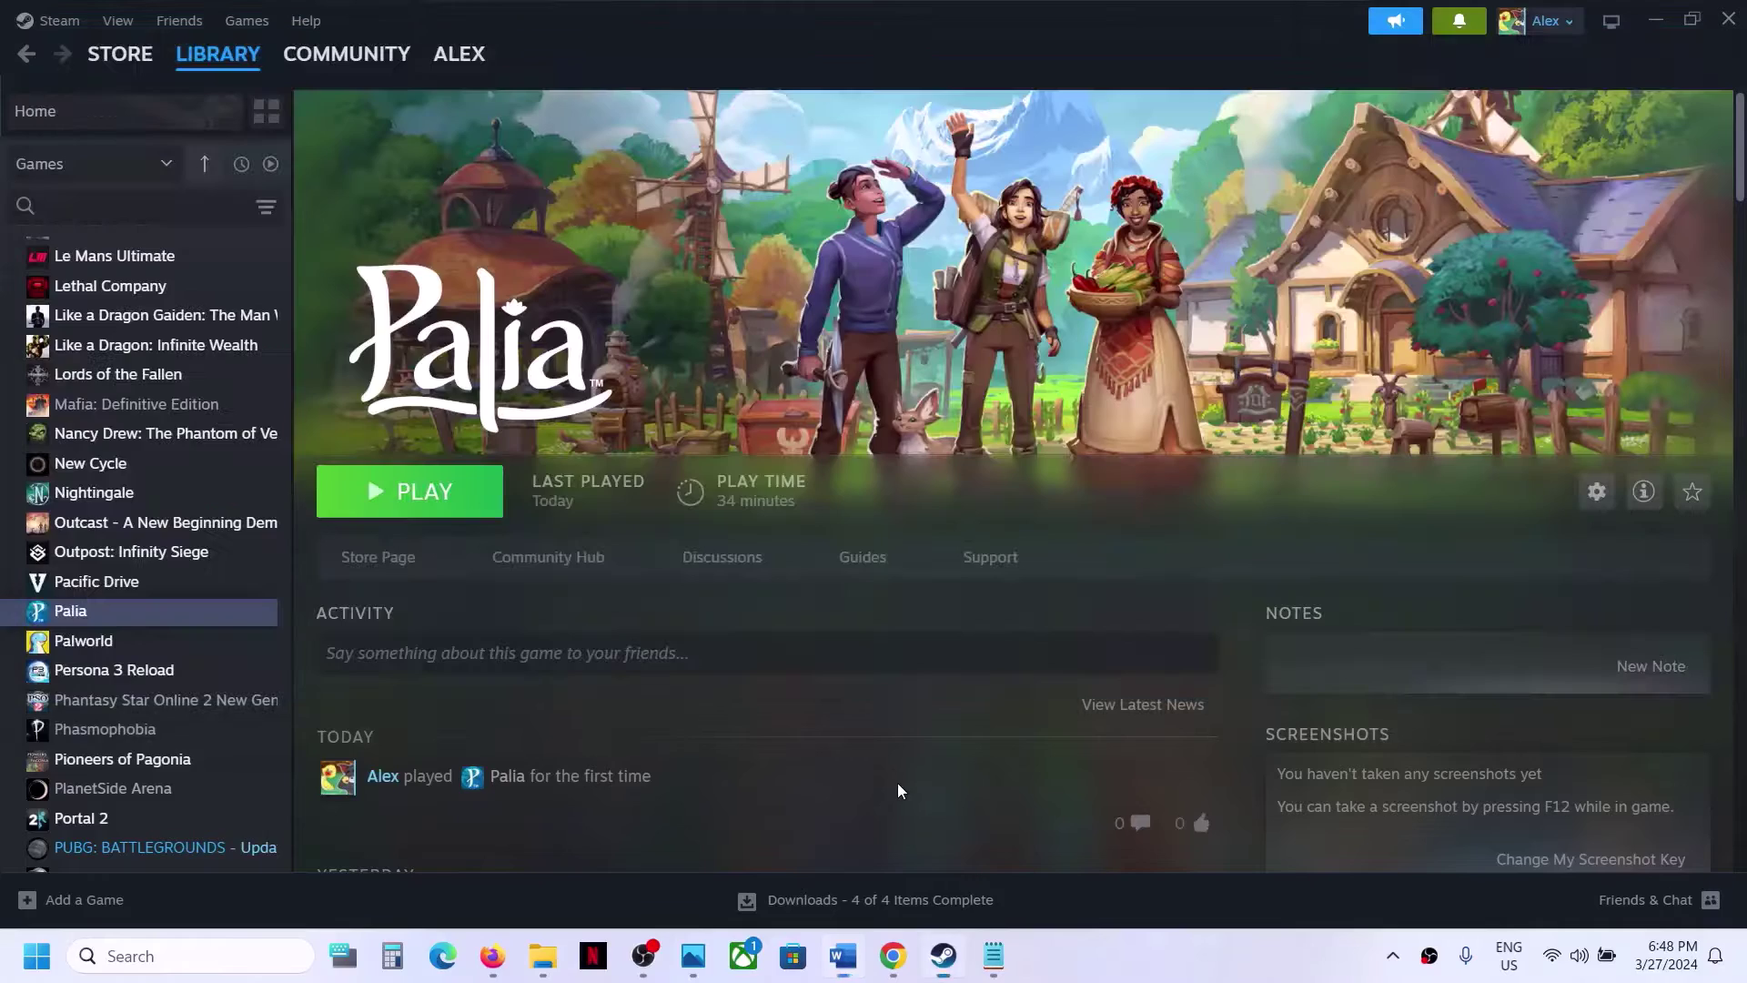
View the verify integrity option under Installed Files in Palia's Steam properties and close them.
{"action": "right_click", "coordinate": [134, 617]}
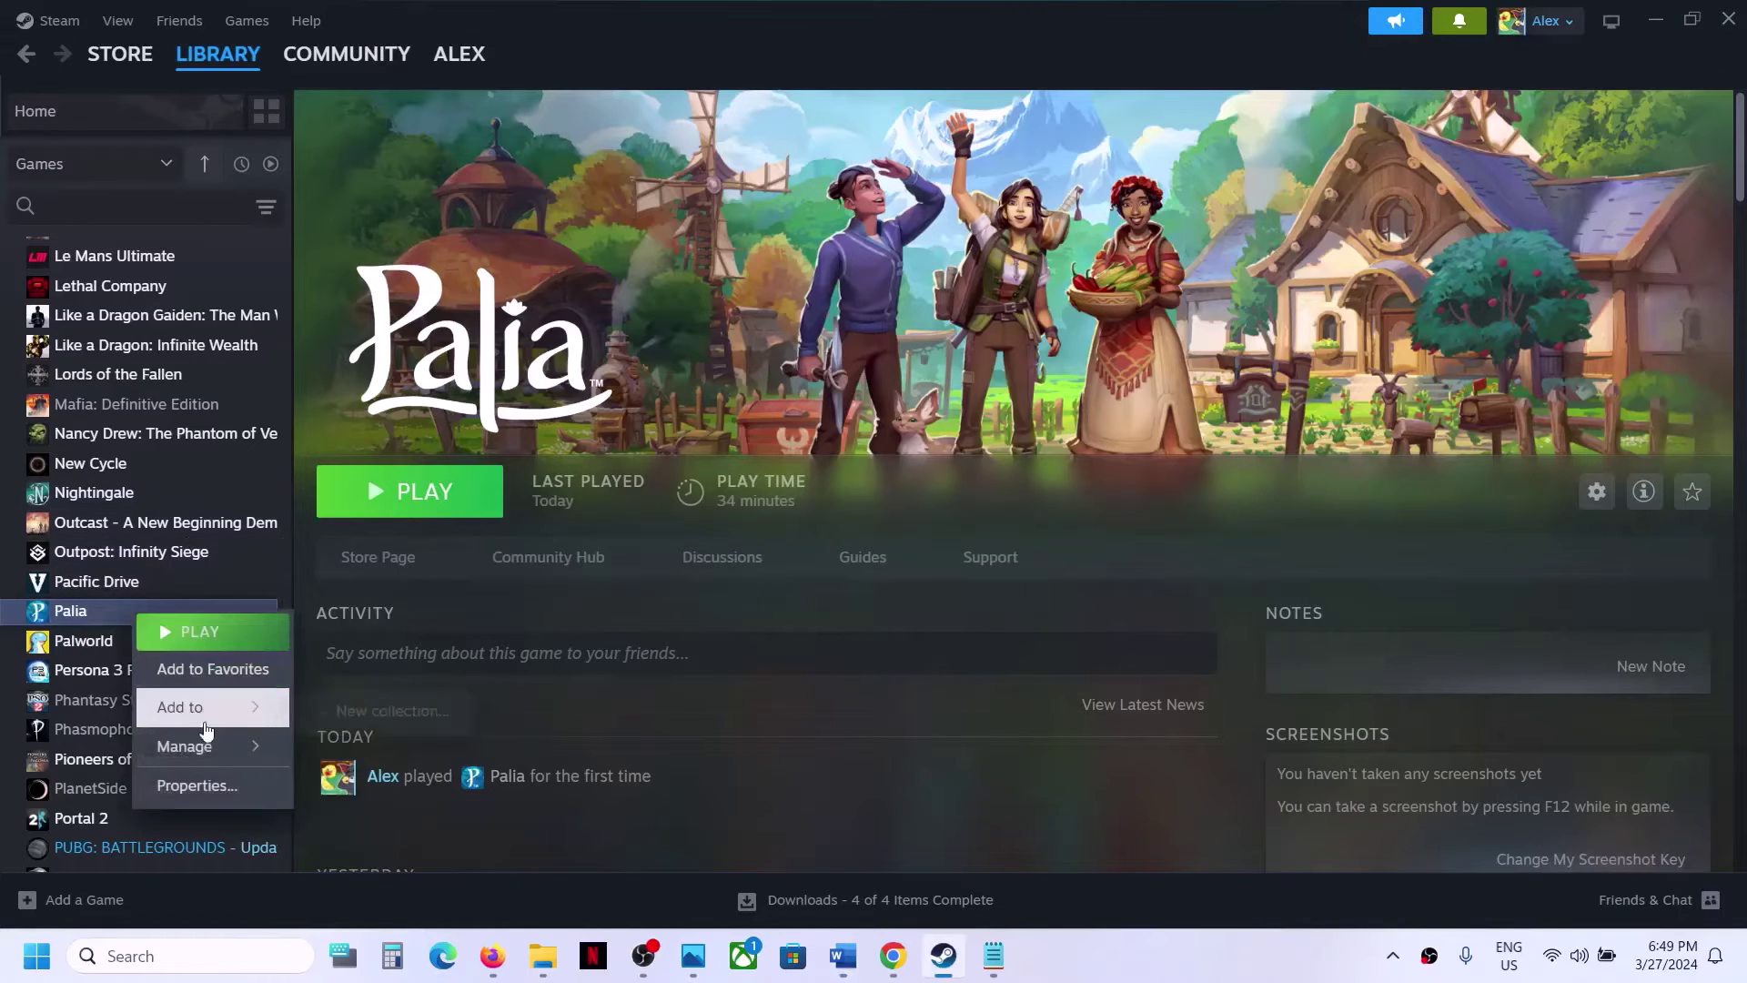
{"action": "left_click", "coordinate": [195, 785]}
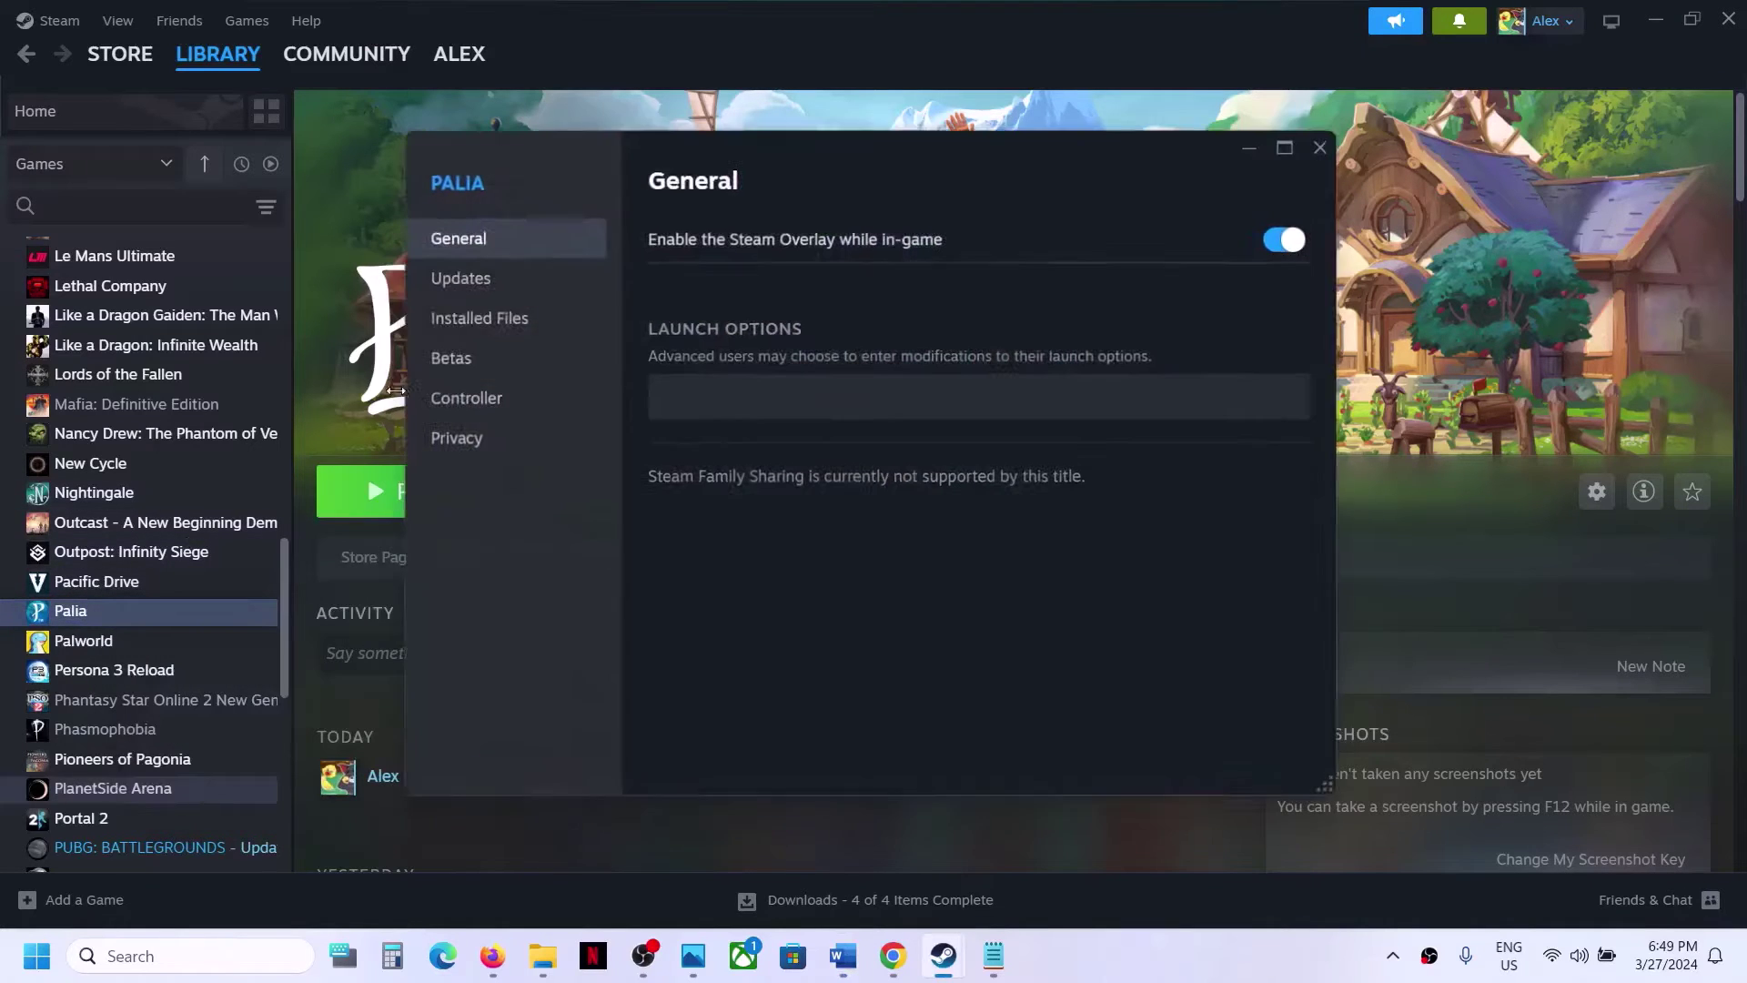
{"action": "left_click", "coordinate": [499, 323]}
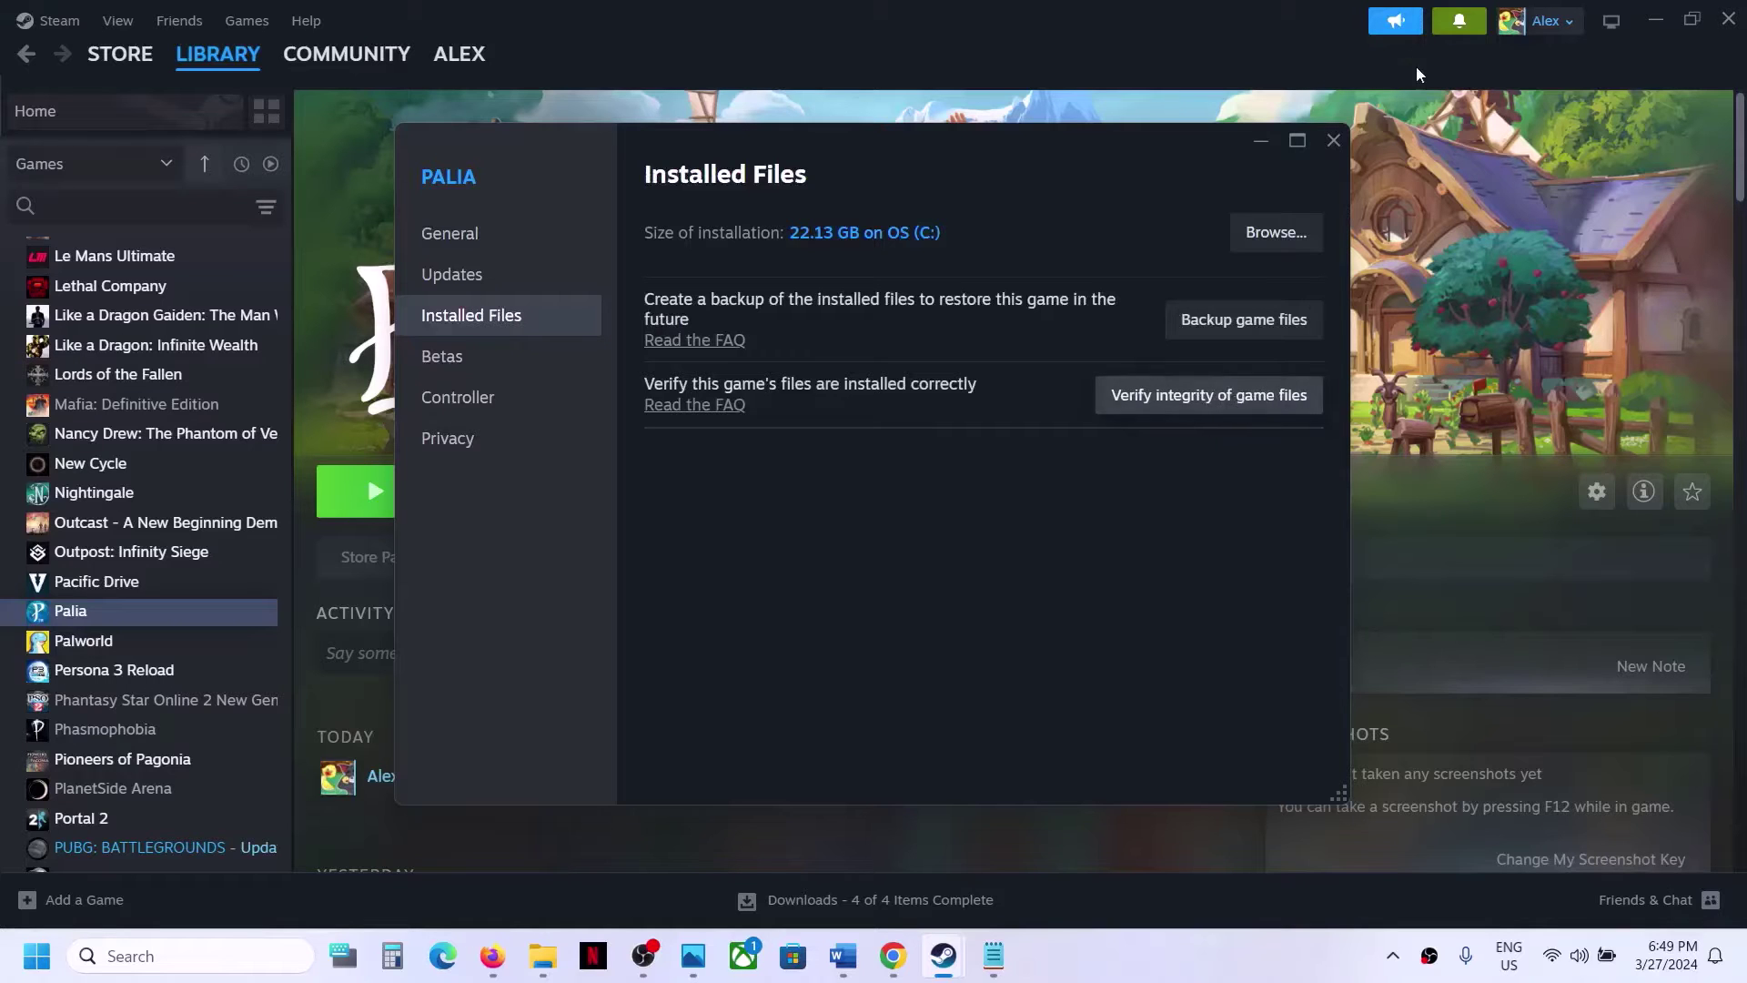
{"action": "left_click", "coordinate": [1336, 136]}
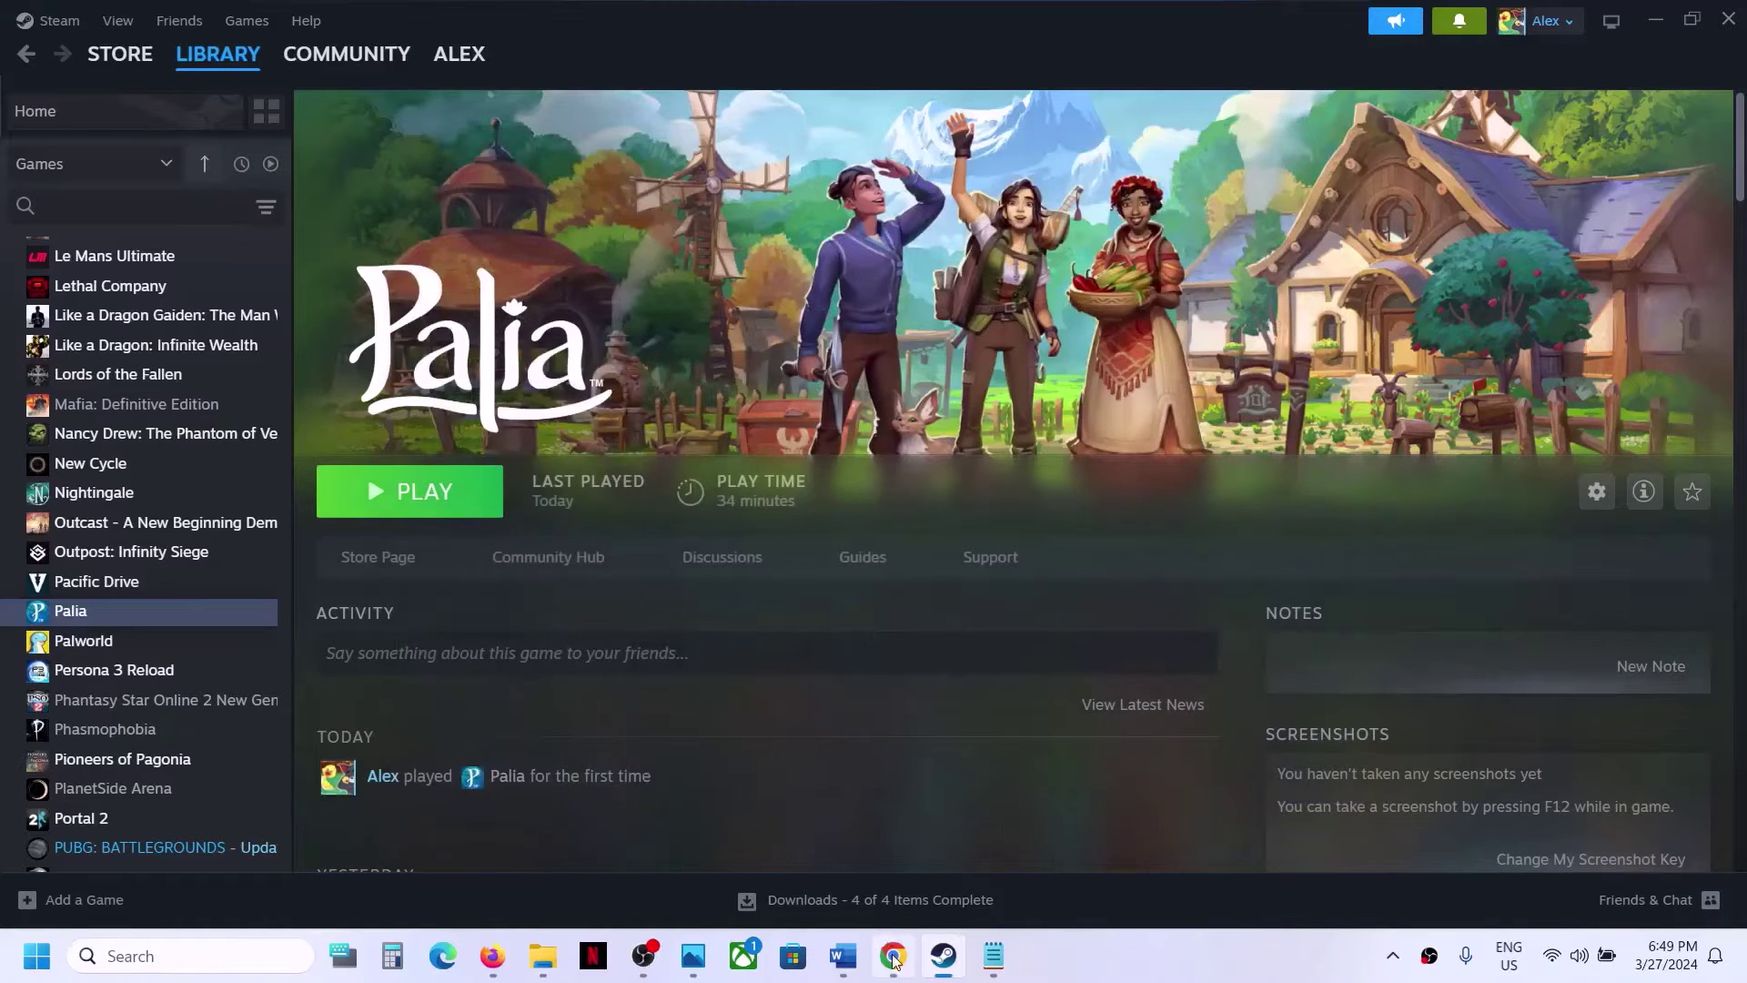
Switch to the Word document and read Step 5 on allowing the game exe through antivirus, Windows Security and Firewall.
{"action": "left_click", "coordinate": [1142, 960]}
{"action": "left_click", "coordinate": [842, 955]}
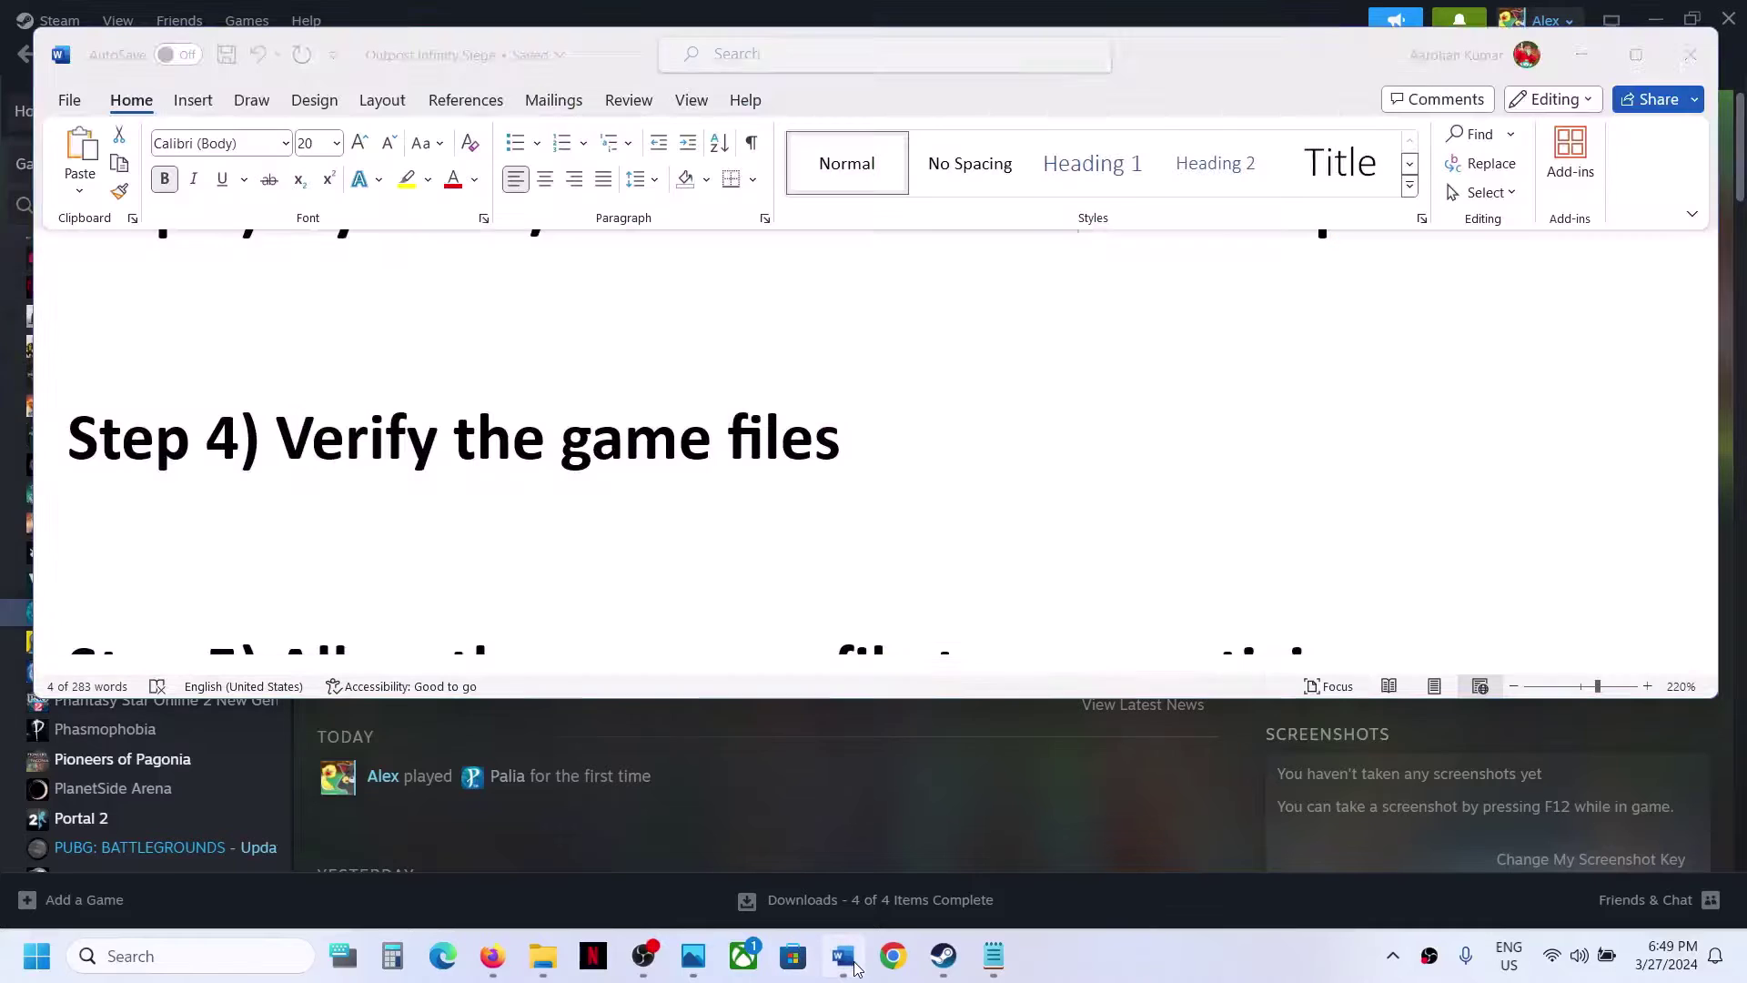
{"action": "scroll", "coordinate": [632, 364], "scroll_direction": "down", "scroll_amount": 1}
{"action": "scroll", "coordinate": [632, 366], "scroll_direction": "down", "scroll_amount": 1}
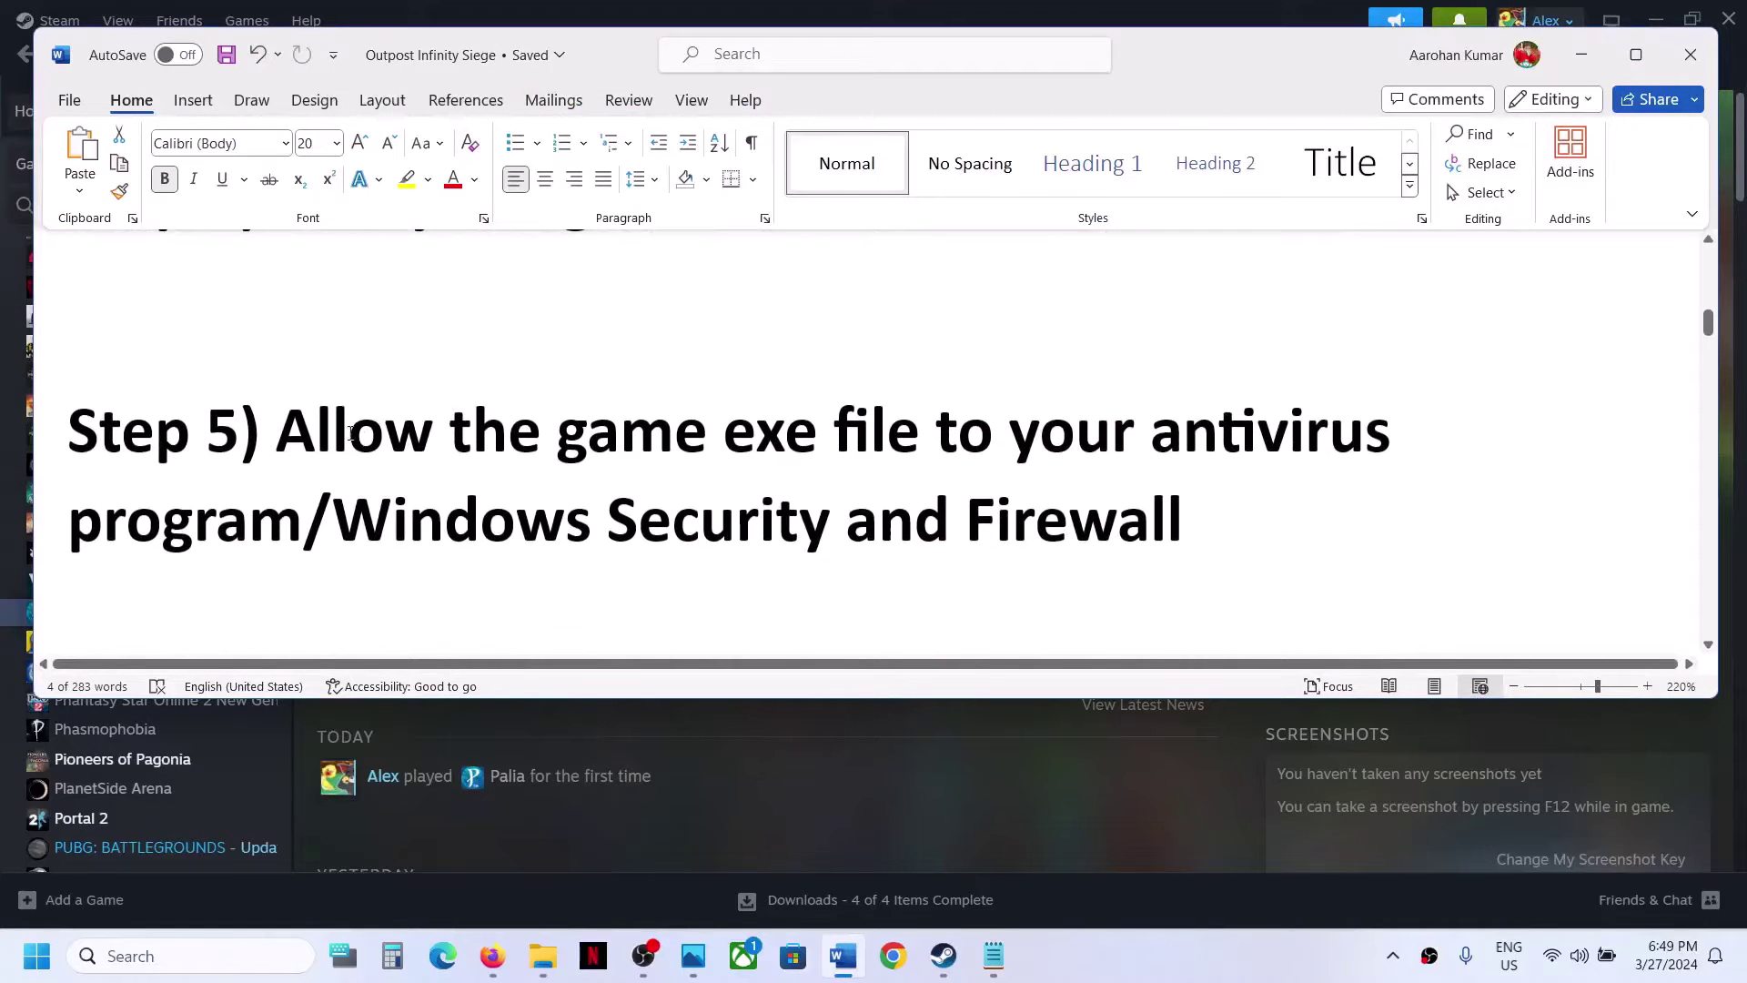
{"action": "left_click_drag", "start_coordinate": [278, 428], "coordinate": [842, 526]}
{"action": "left_click", "coordinate": [669, 539]}
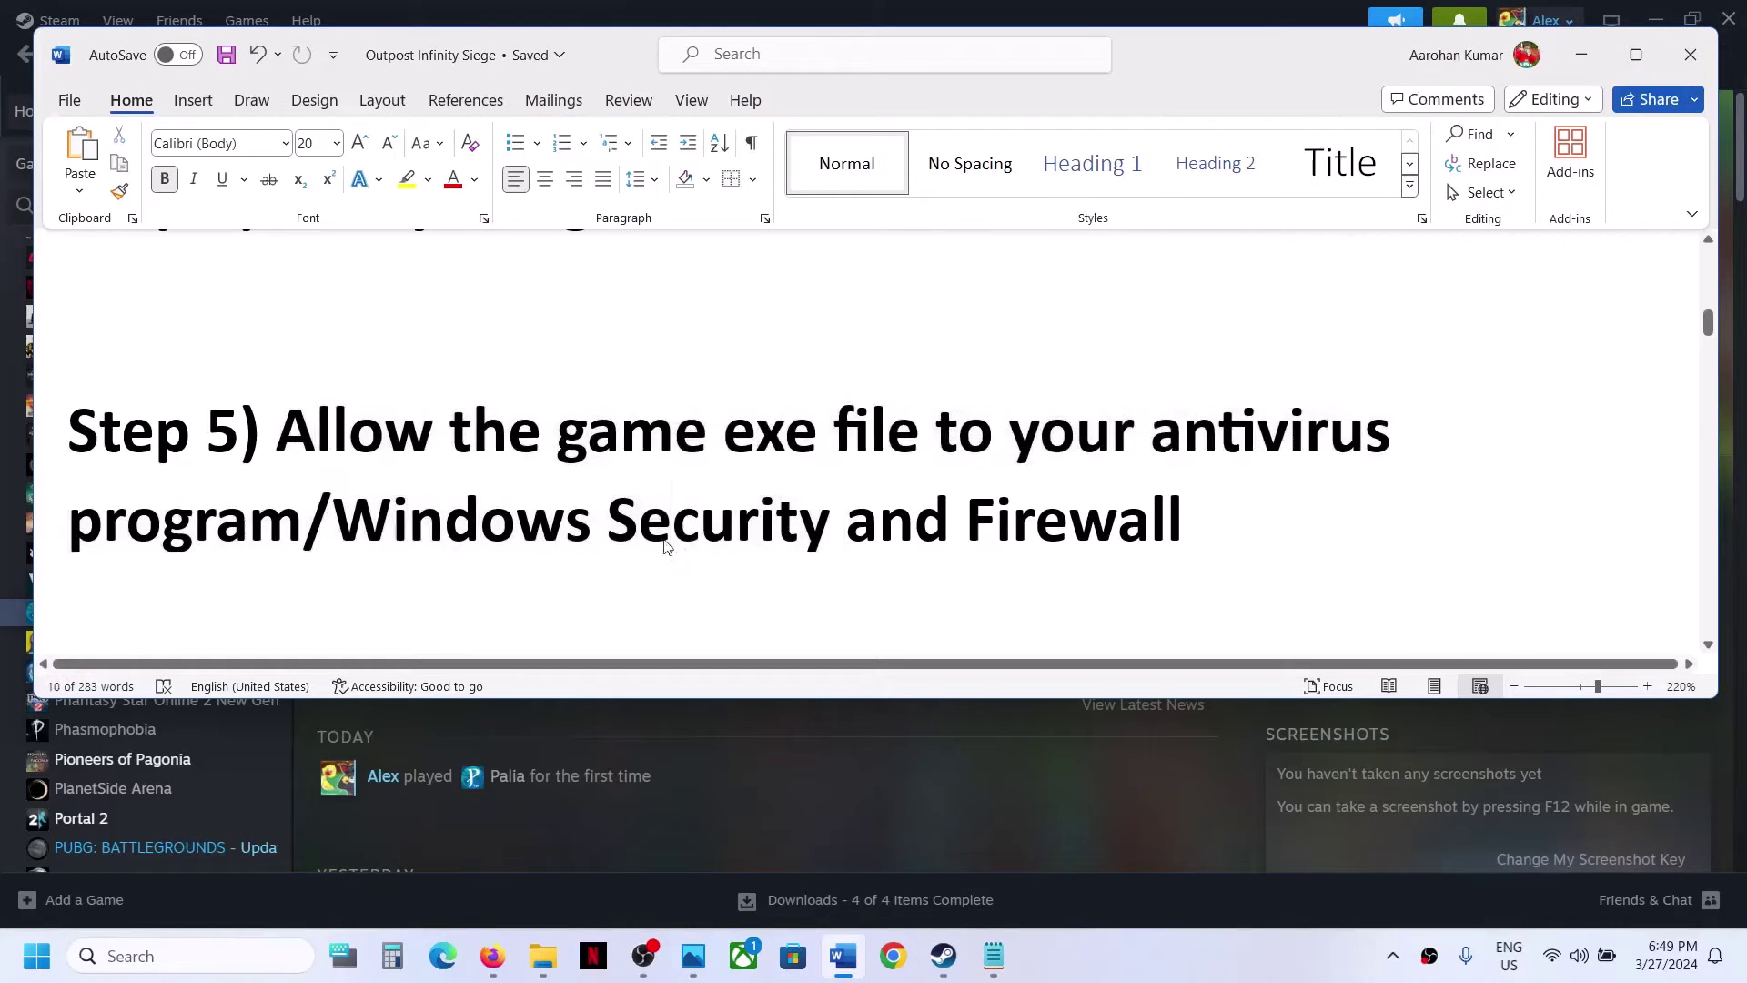
{"action": "left_click_drag", "start_coordinate": [313, 437], "coordinate": [300, 528]}
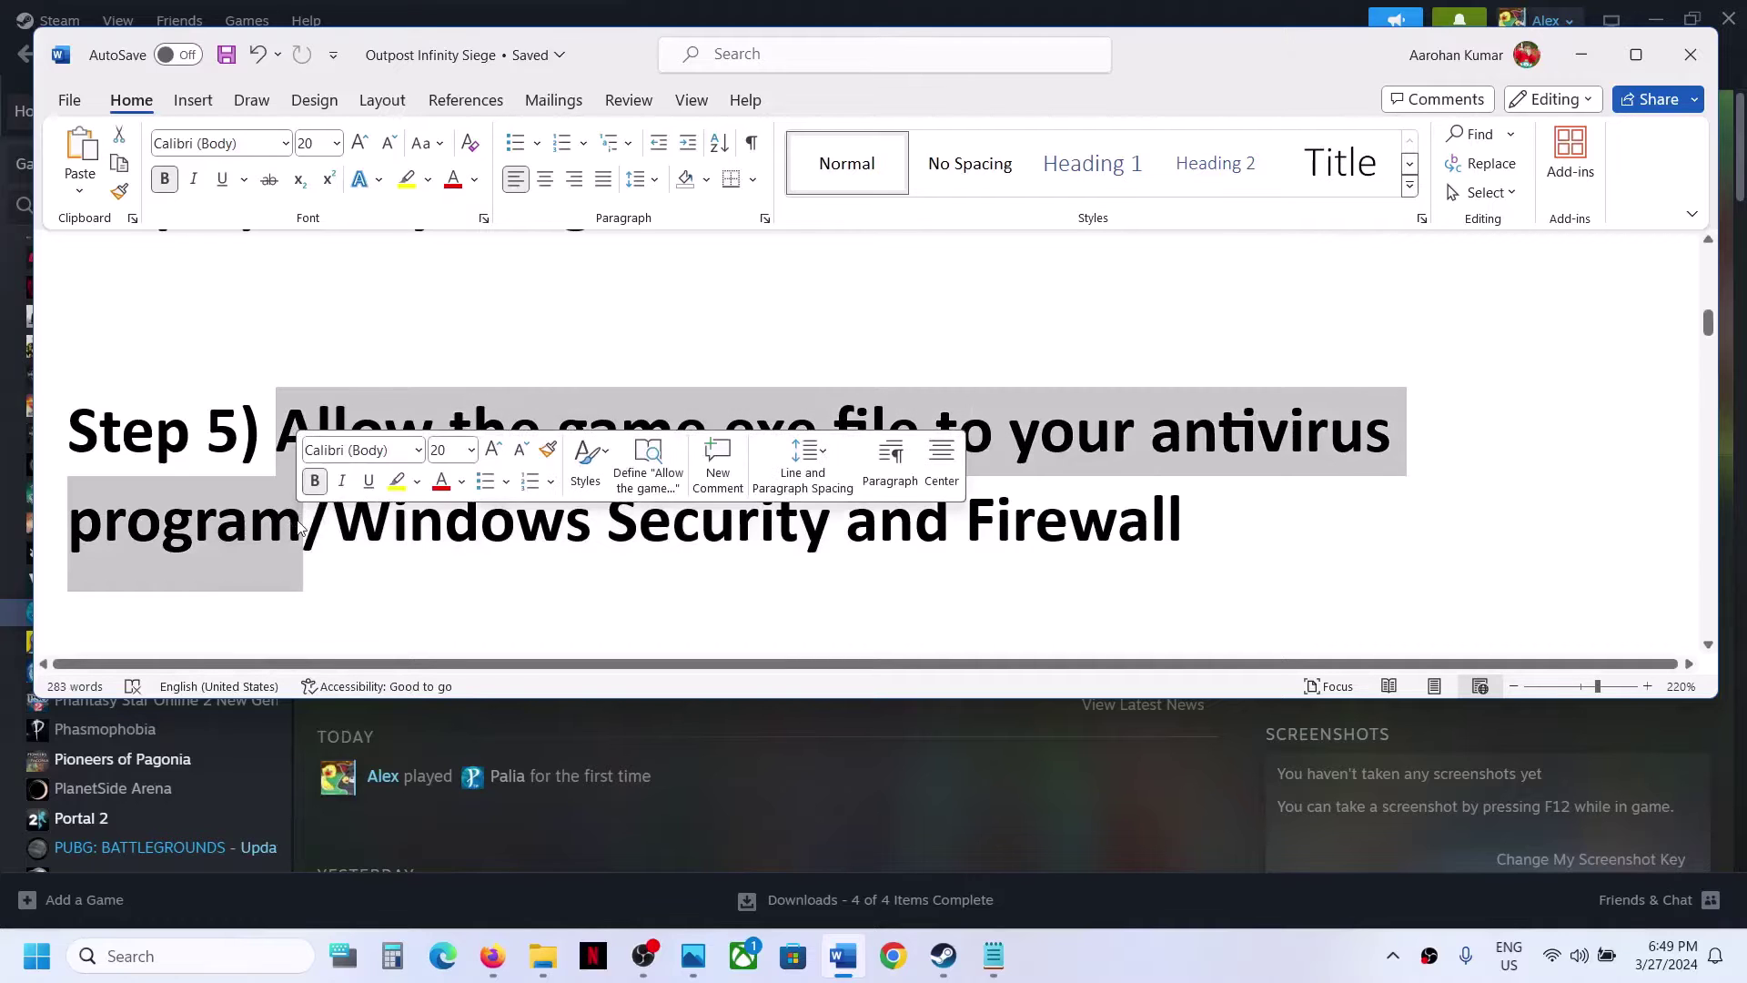
{"action": "left_click", "coordinate": [339, 525]}
{"action": "key", "text": "shift+Left"}
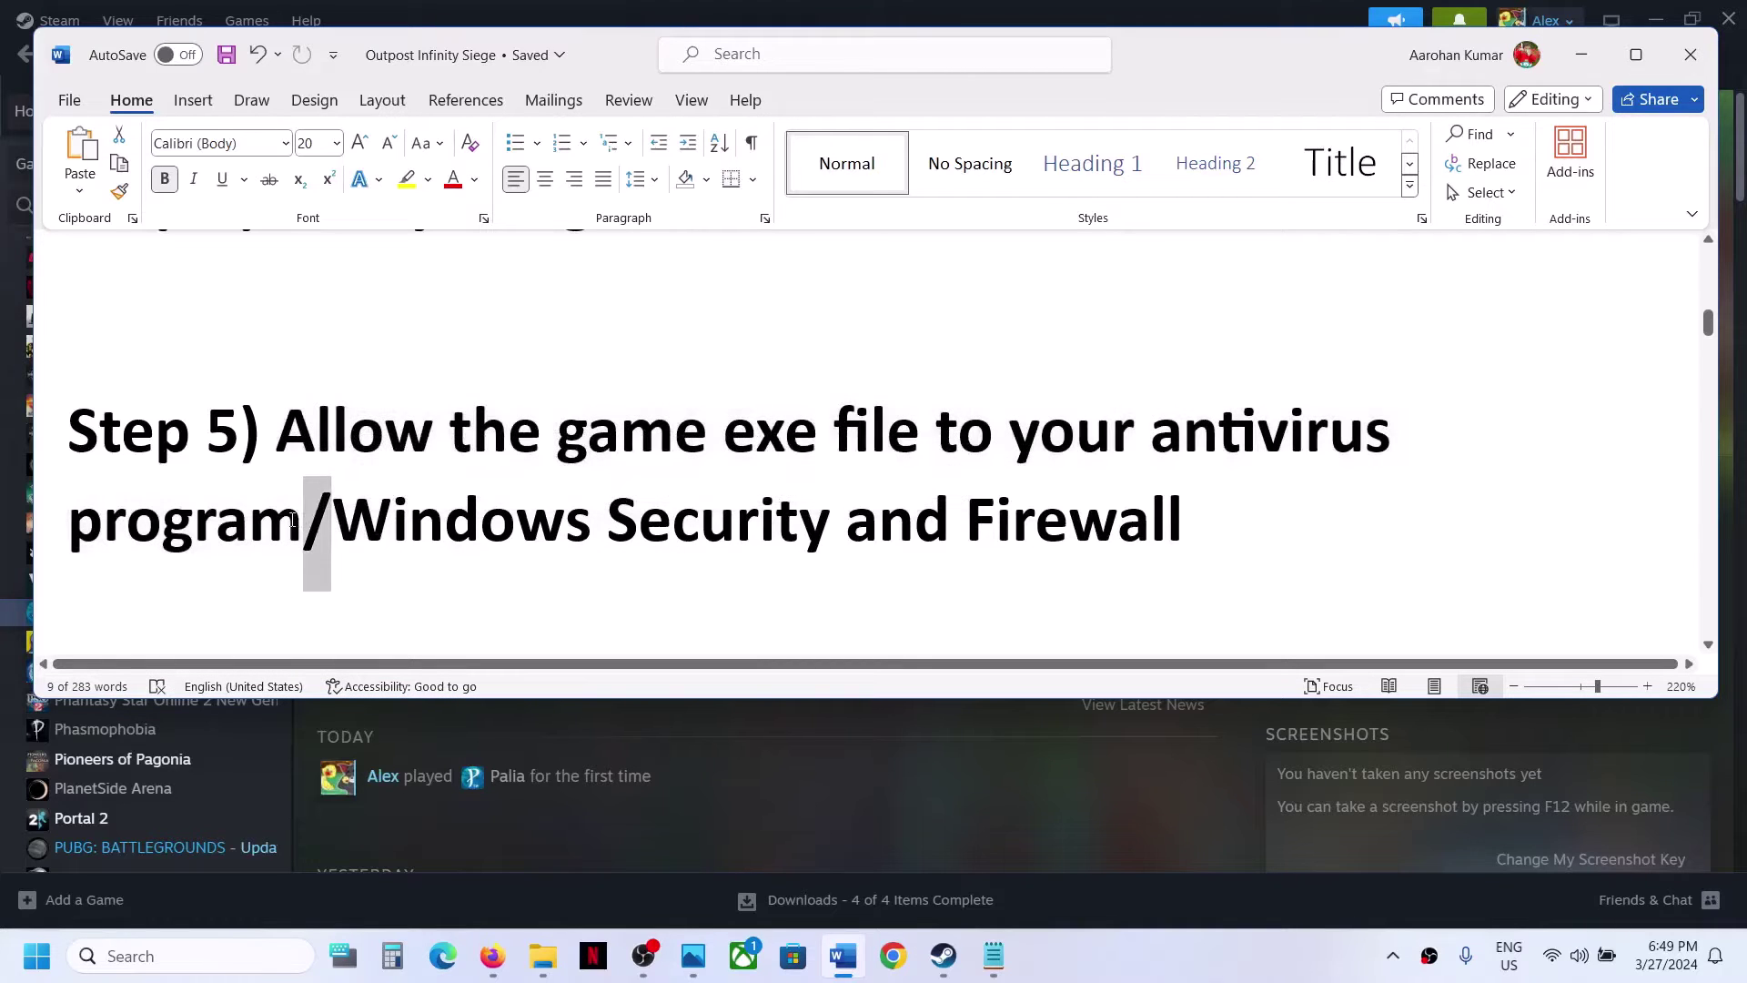
{"action": "key", "text": "Left"}
{"action": "left_click_drag", "start_coordinate": [356, 523], "coordinate": [800, 526]}
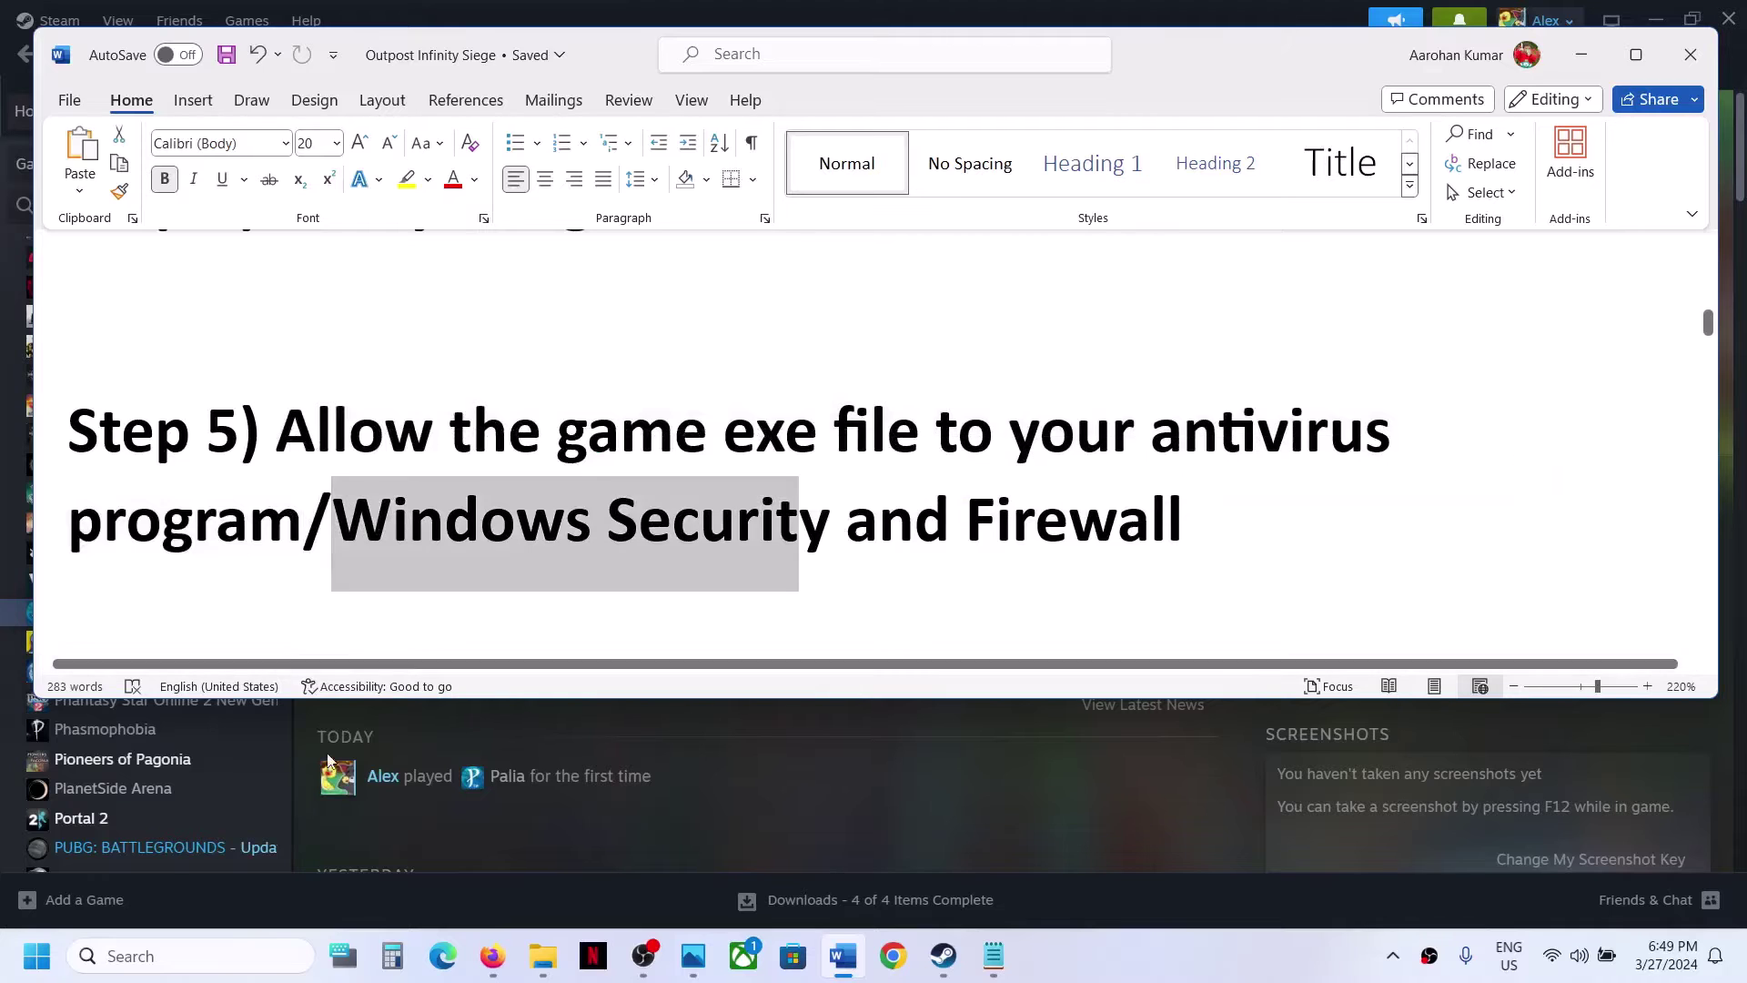
Open Virus & threat protection in Windows Security through the Privacy & security section of Windows Settings.
{"action": "key", "text": "super"}
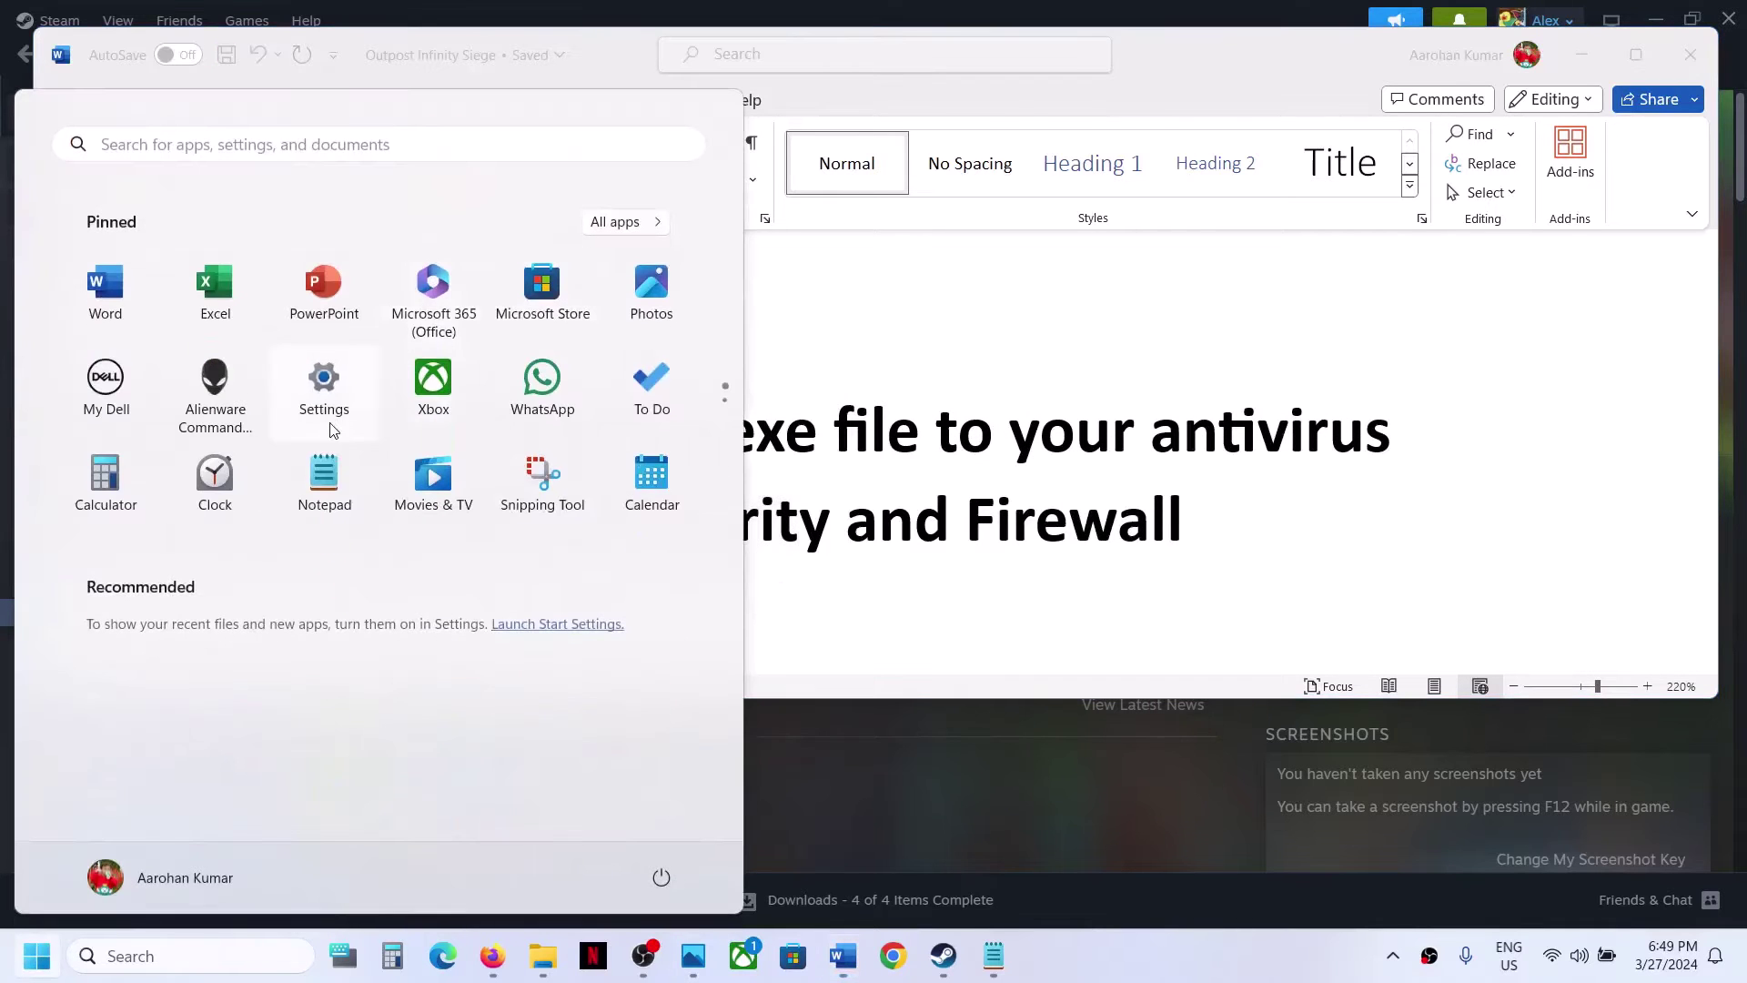
{"action": "left_click", "coordinate": [324, 376]}
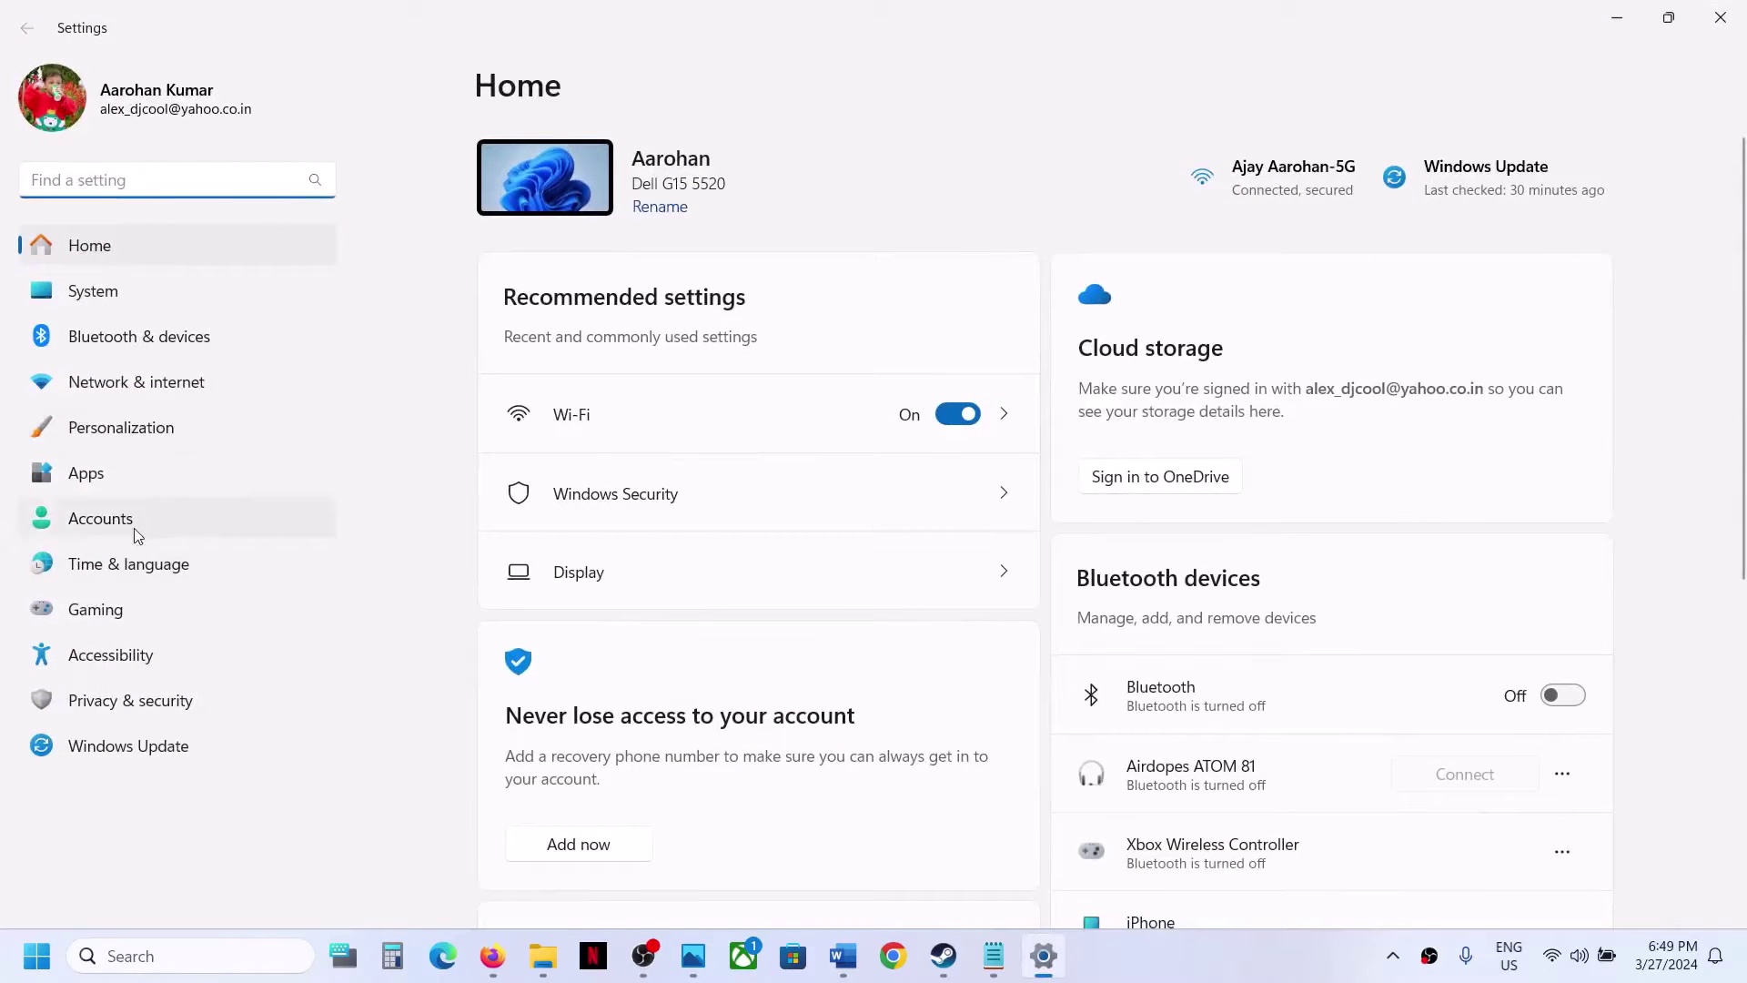
{"action": "left_click", "coordinate": [142, 687]}
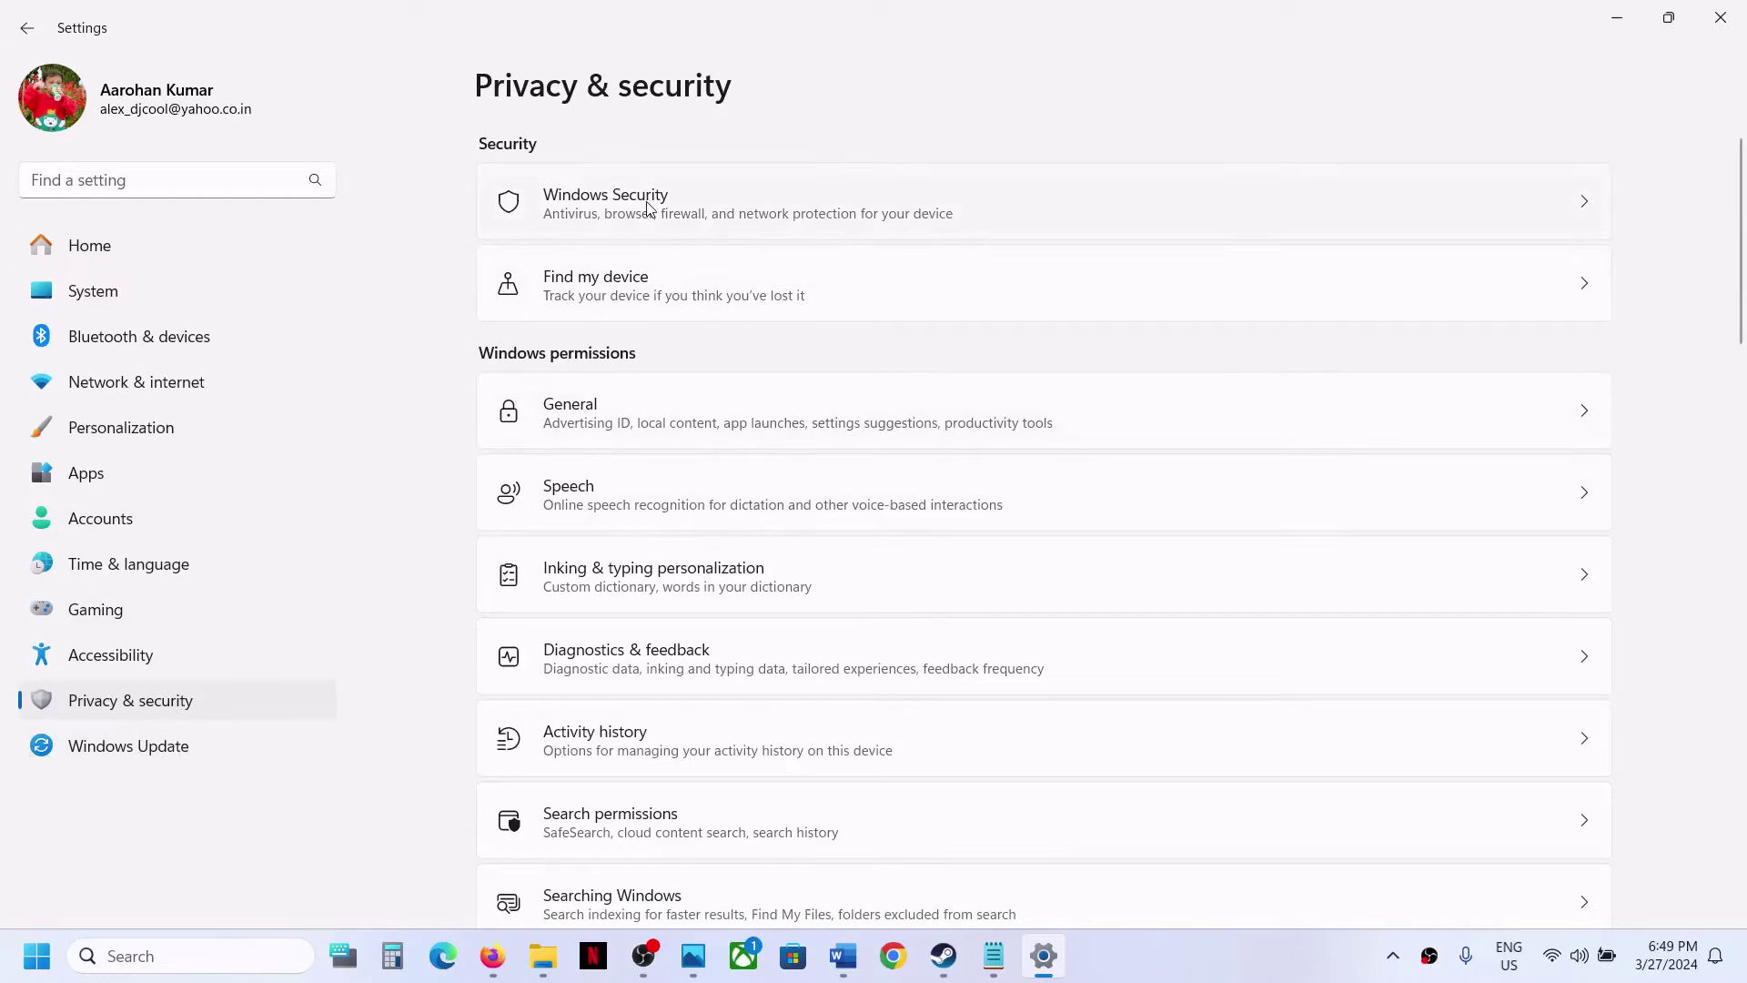
{"action": "left_click", "coordinate": [1016, 222]}
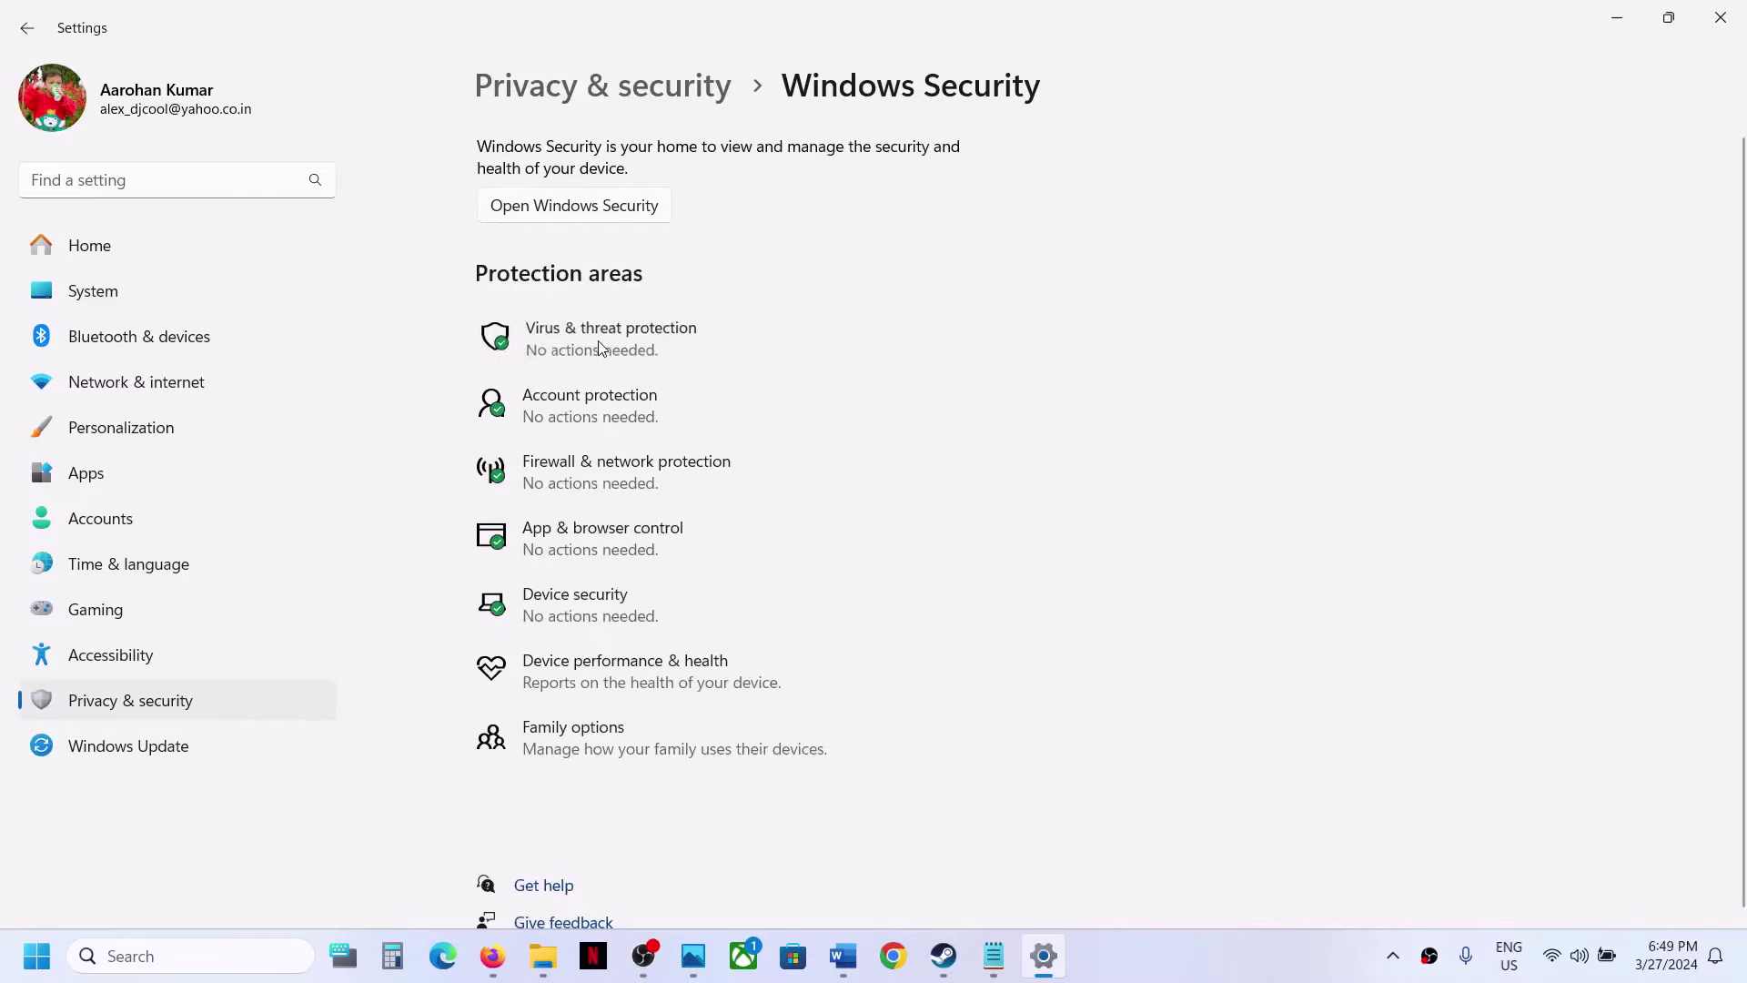
{"action": "left_click", "coordinate": [602, 348]}
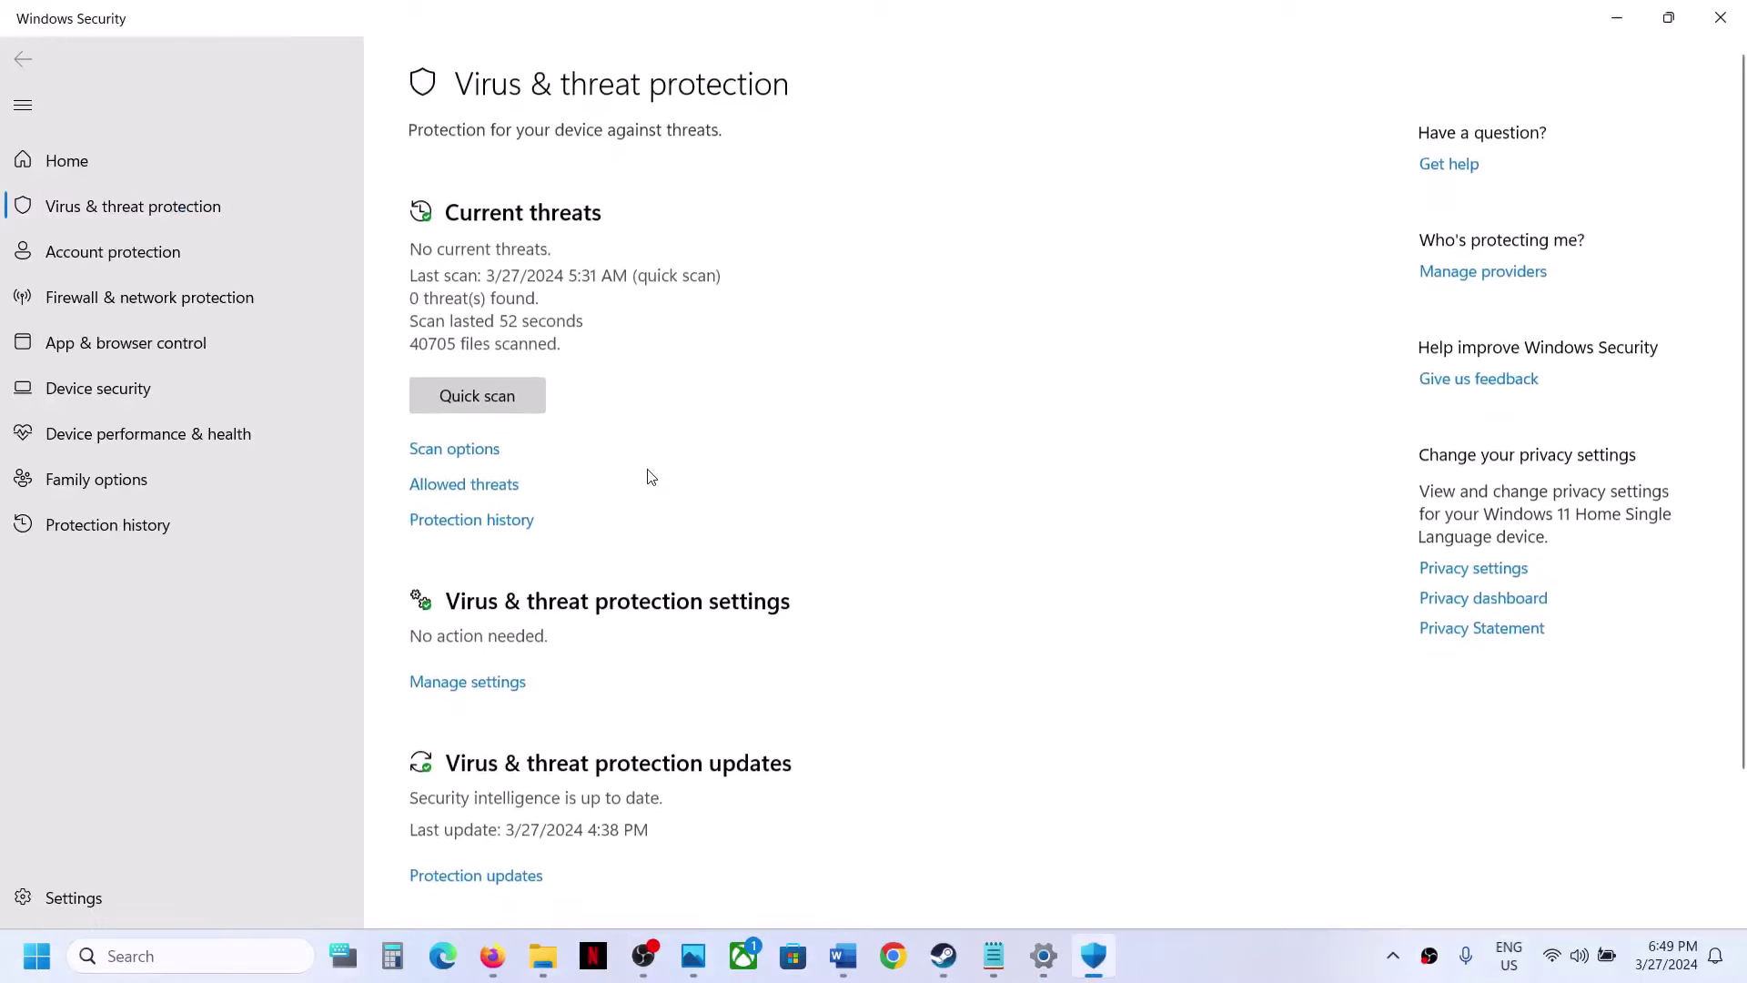
Open the list of apps allowed through Controlled folder access under Ransomware protection, granting Windows Security permission.
{"action": "scroll", "coordinate": [652, 477], "scroll_direction": "down", "scroll_amount": 2}
{"action": "scroll", "coordinate": [541, 902], "scroll_direction": "up", "scroll_amount": 1}
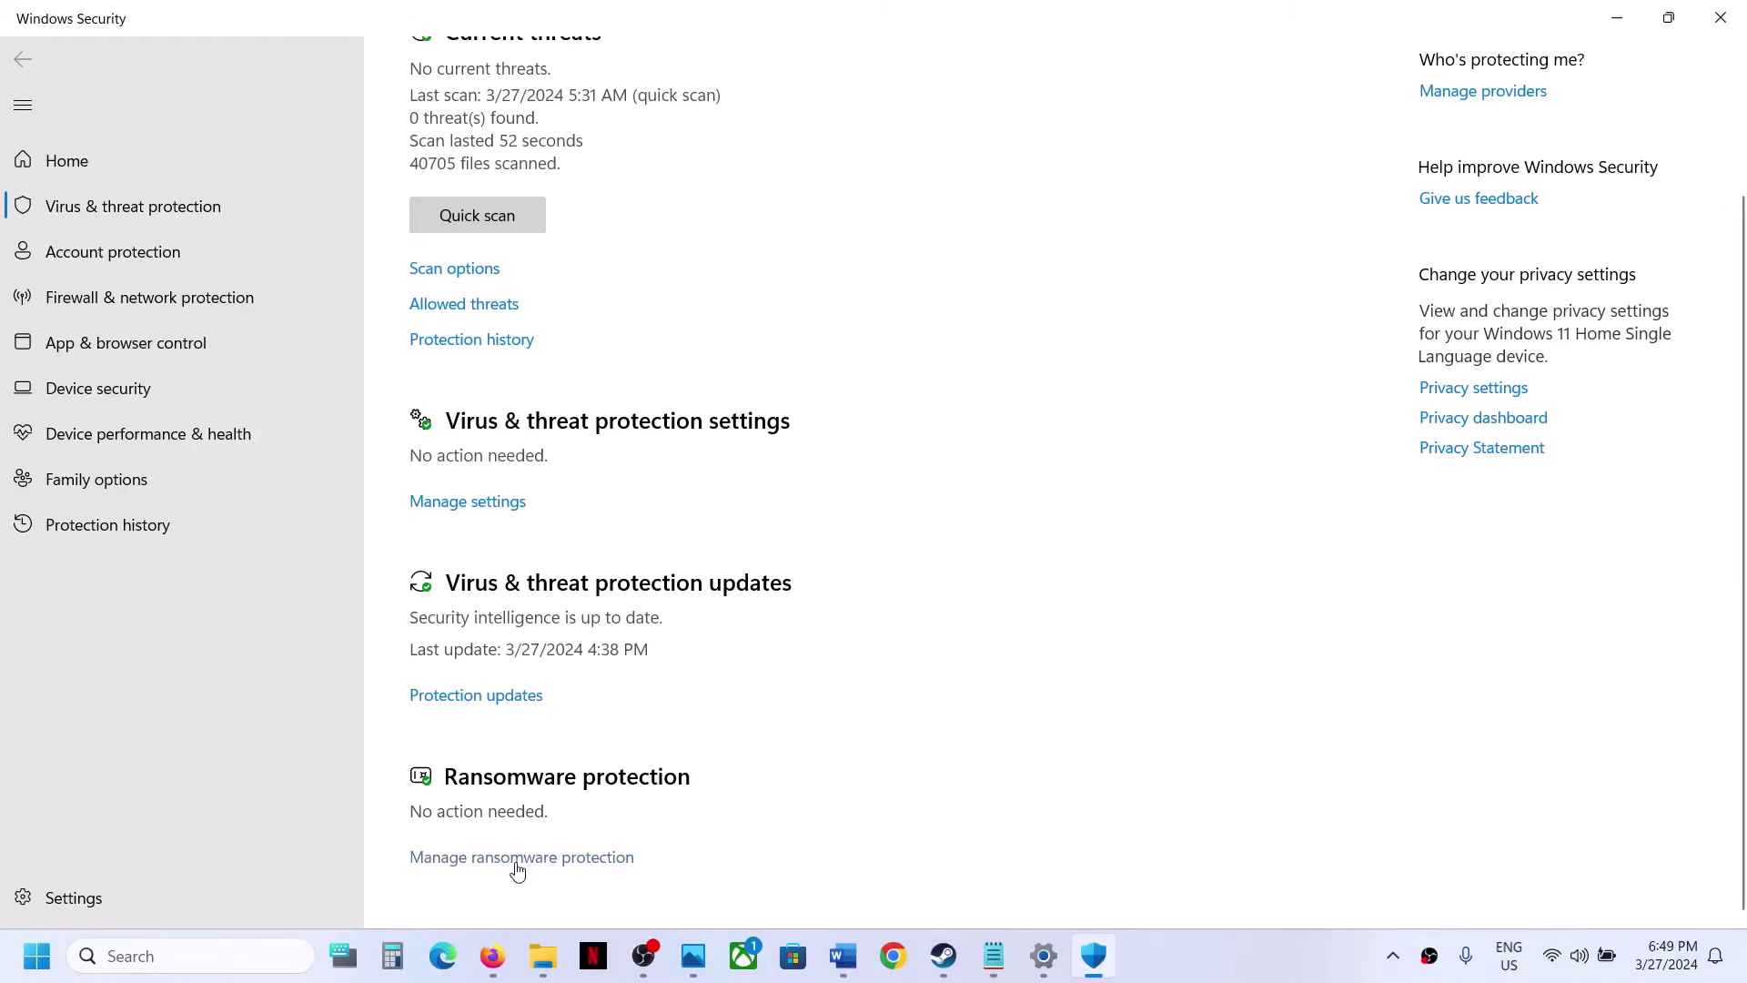
{"action": "left_click", "coordinate": [518, 864]}
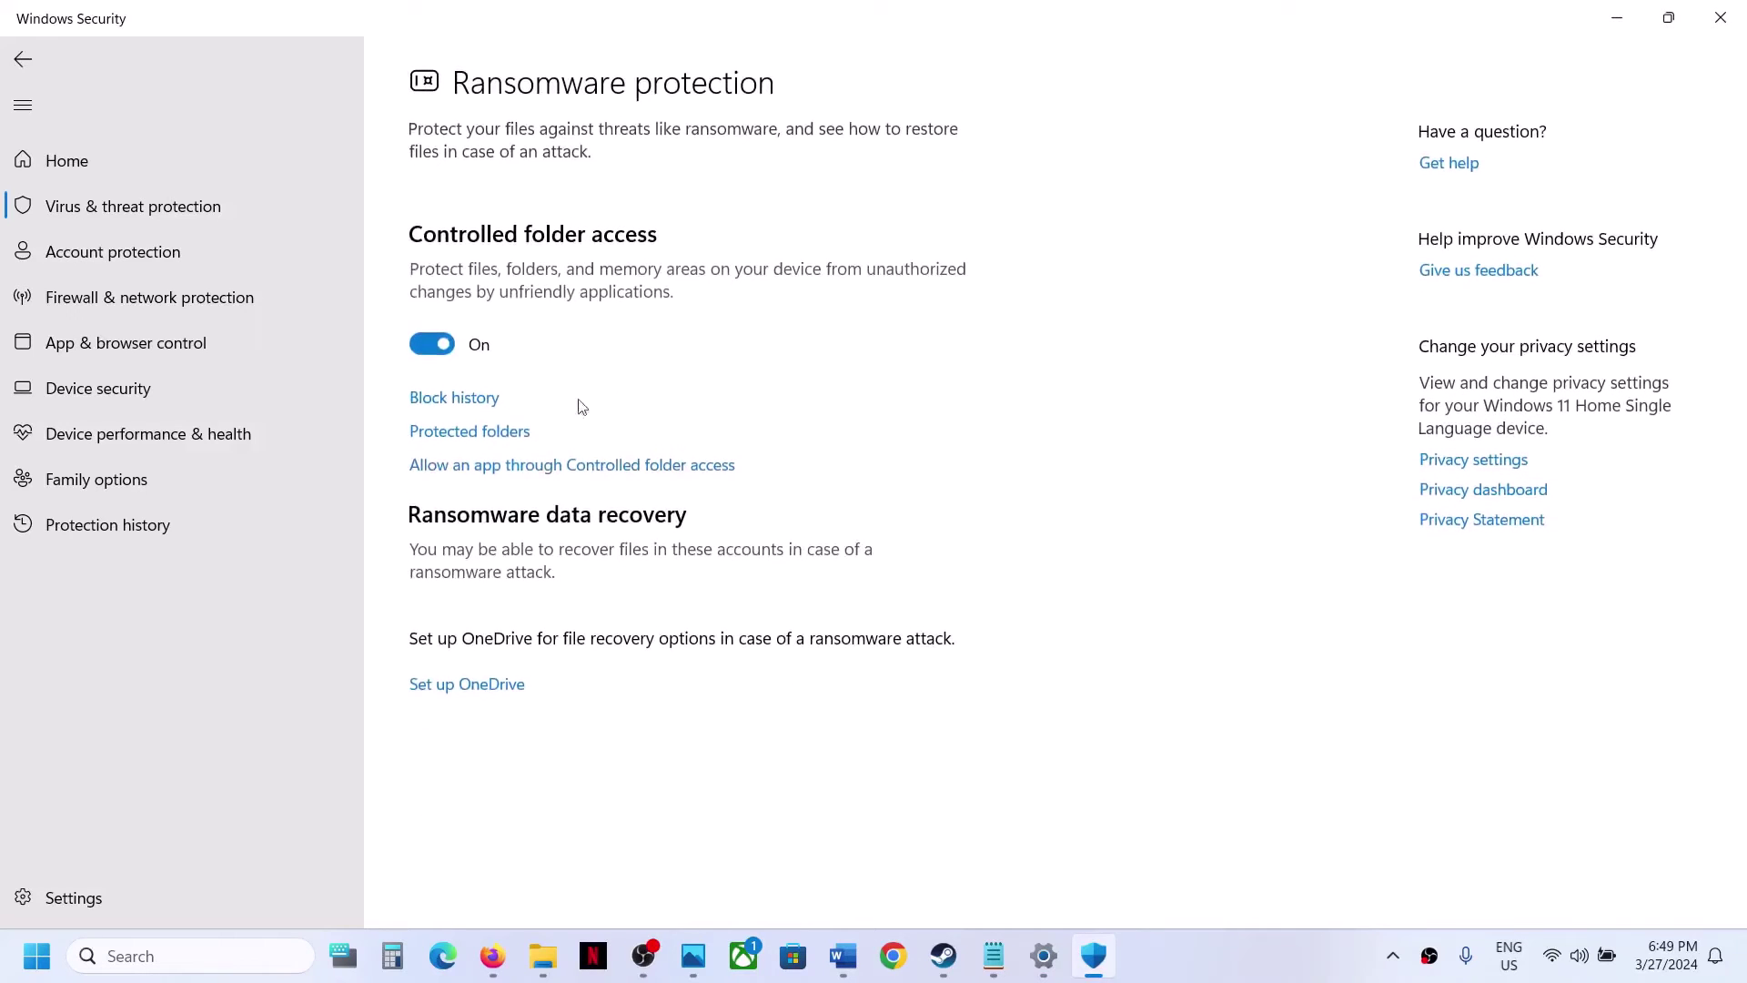
{"action": "left_click", "coordinate": [530, 467]}
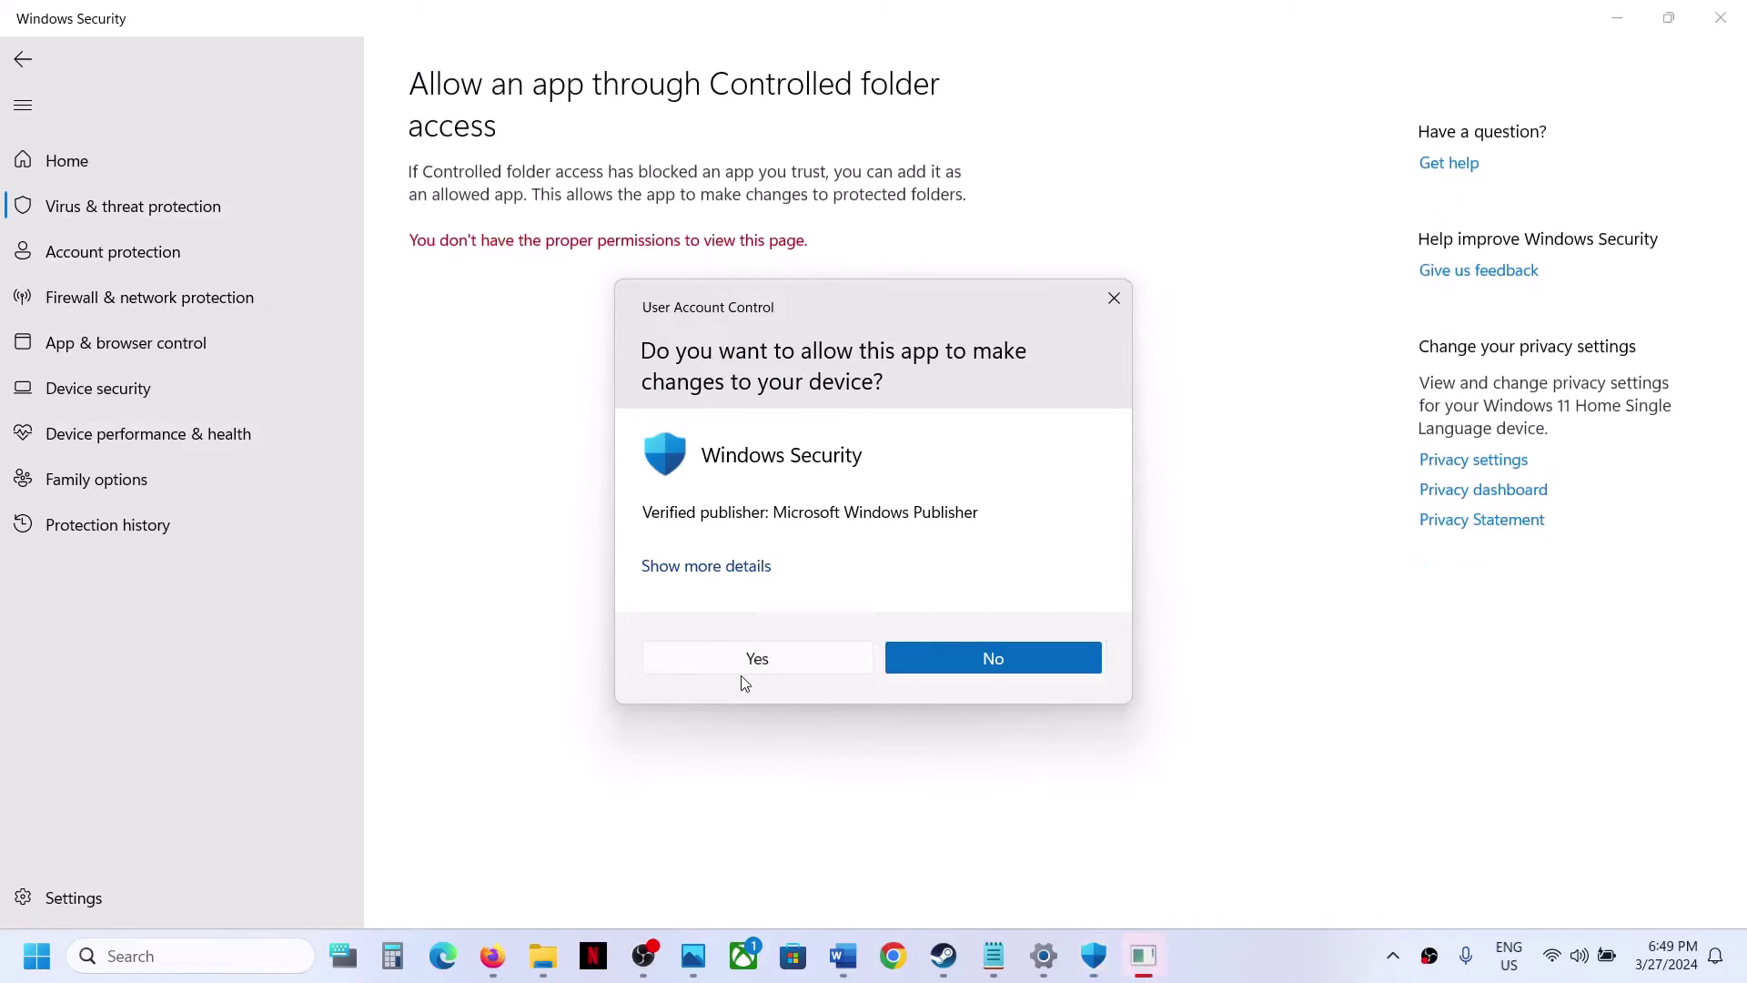
{"action": "left_click", "coordinate": [731, 663]}
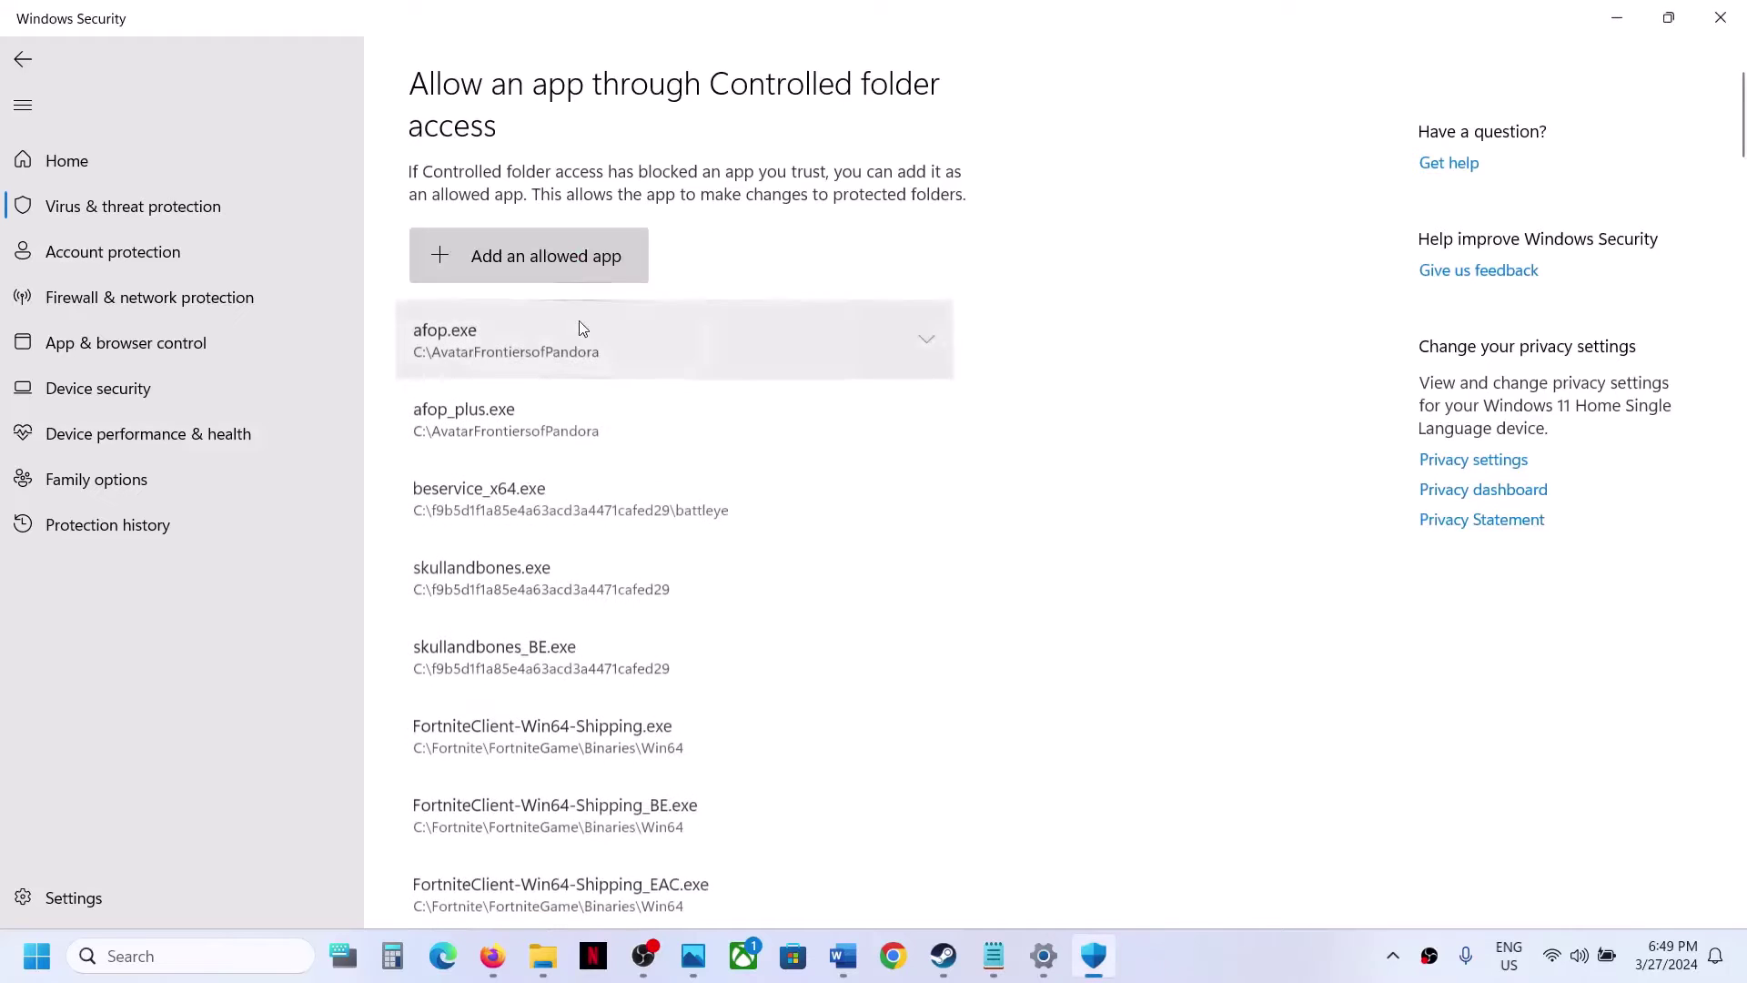
Start adding an allowed app by browsing all apps and open the folder C:\Program Files (x86)\Steam.
{"action": "left_click", "coordinate": [564, 264]}
{"action": "left_click", "coordinate": [526, 339]}
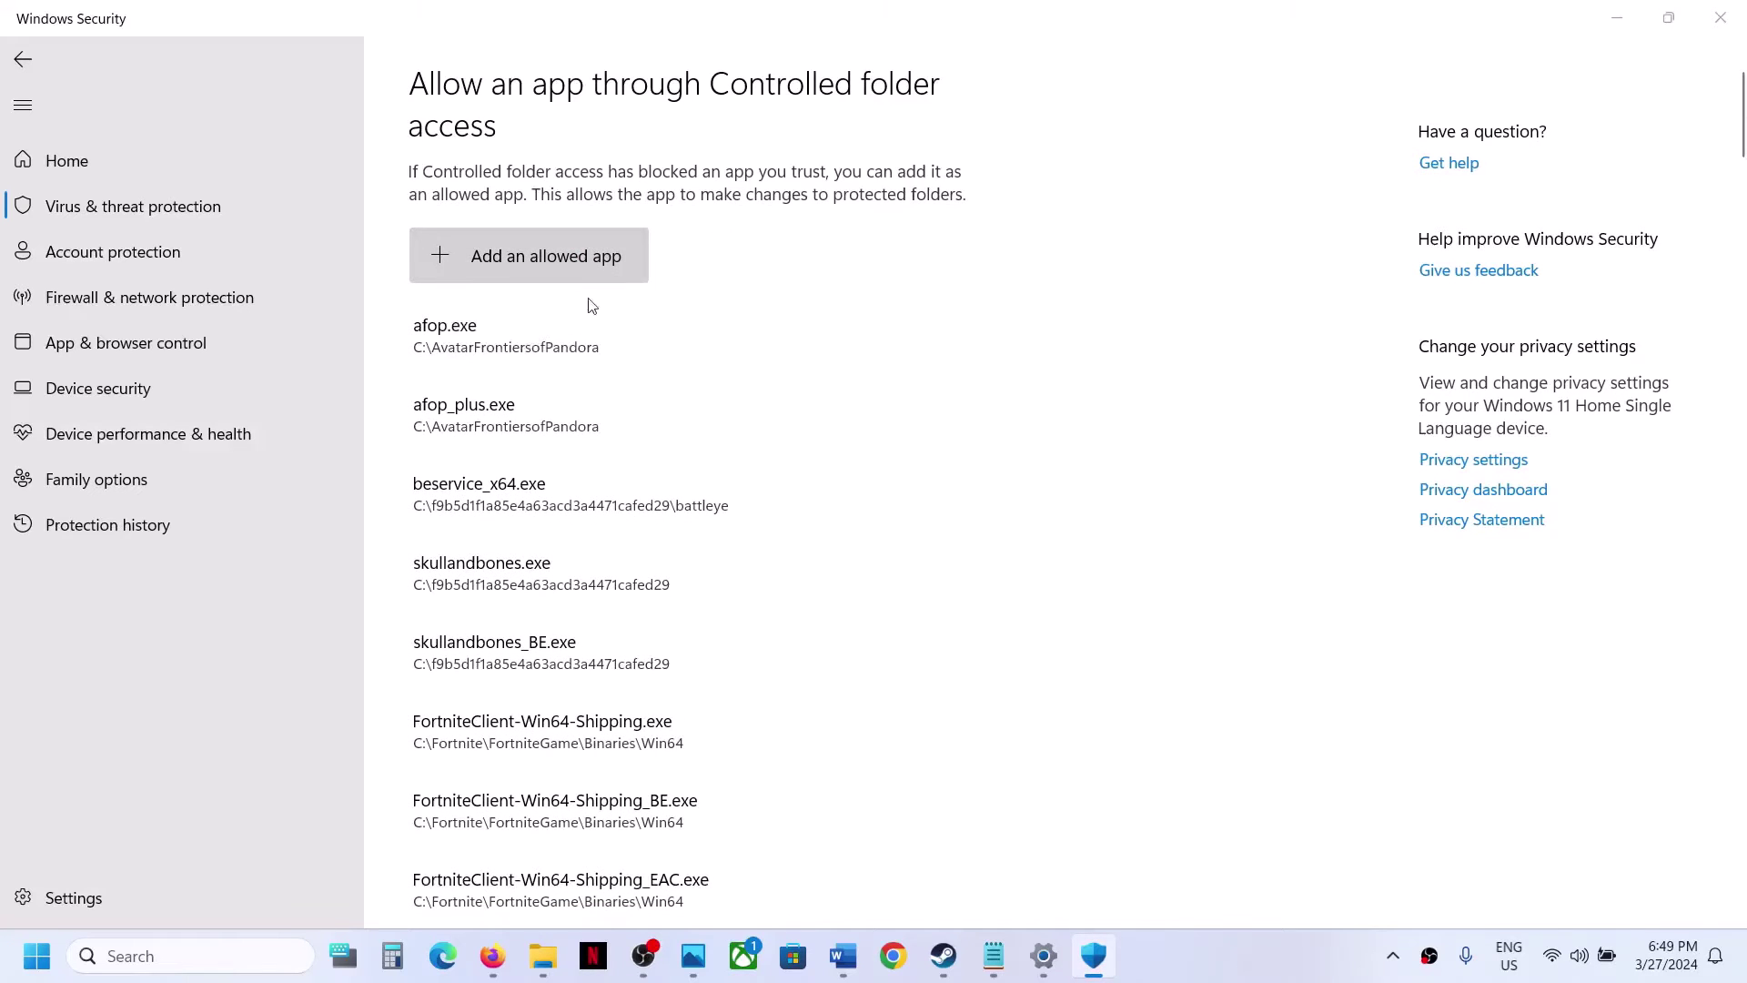
{"action": "left_click", "coordinate": [84, 557]}
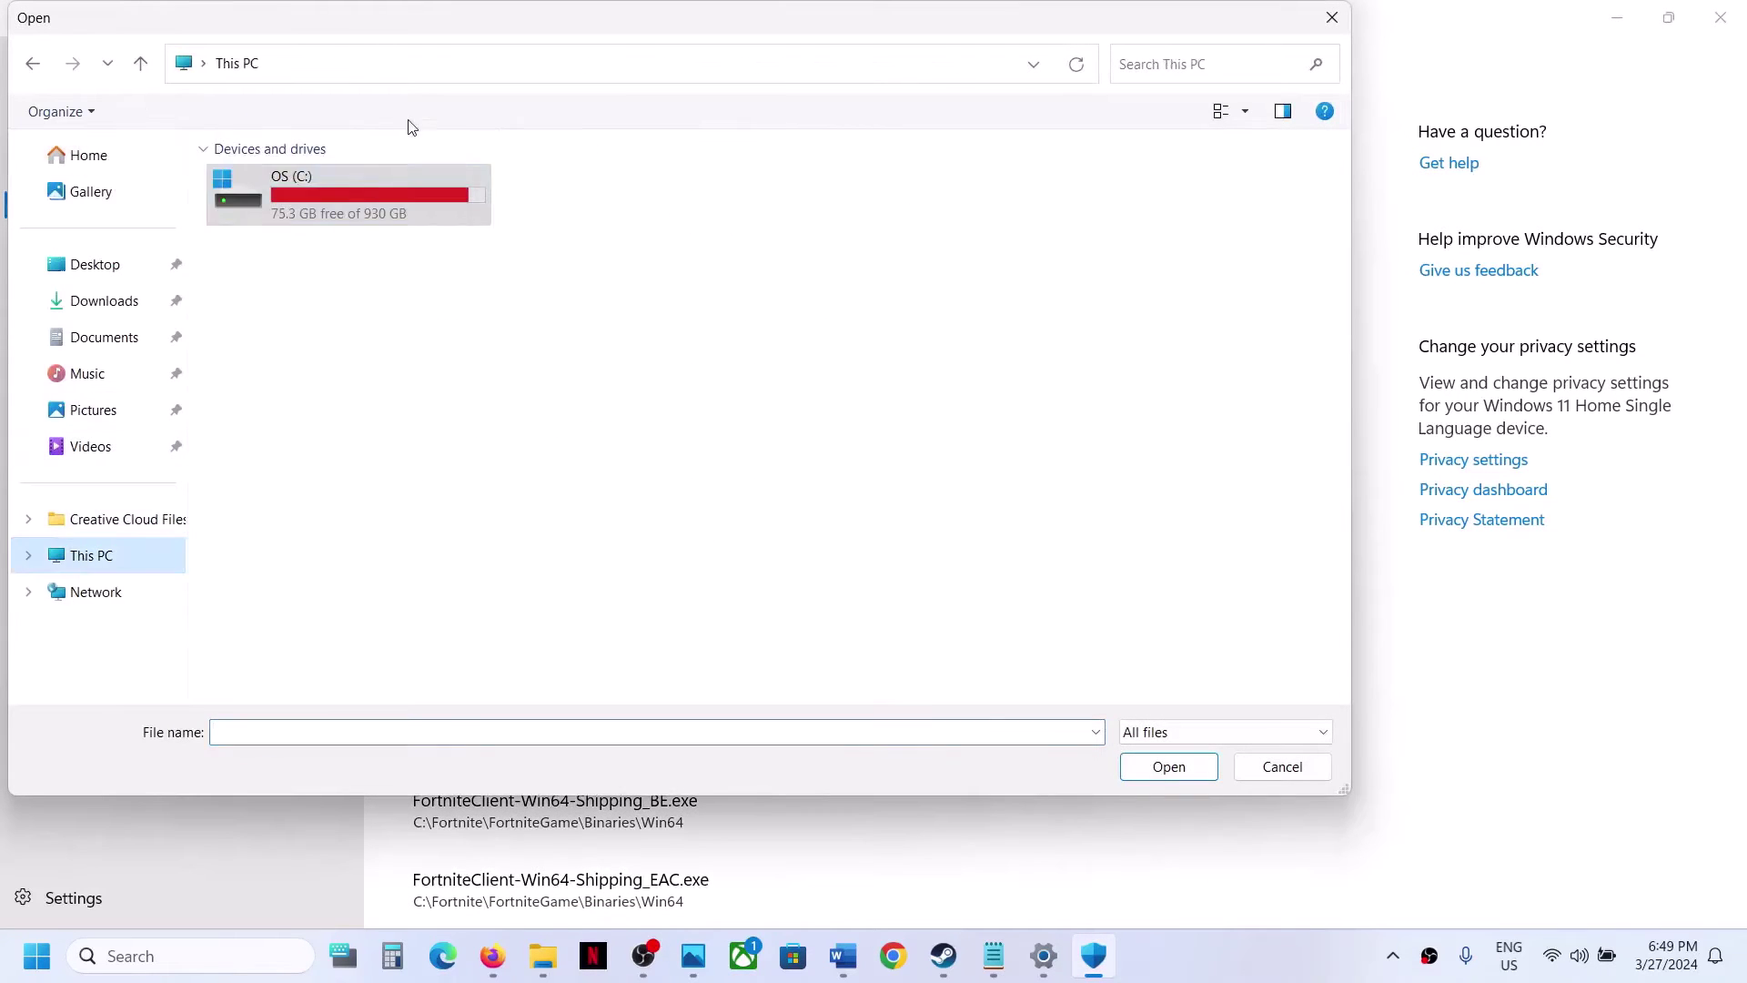
{"action": "double_click", "coordinate": [314, 193]}
{"action": "scroll", "coordinate": [341, 464], "scroll_direction": "down", "scroll_amount": 5}
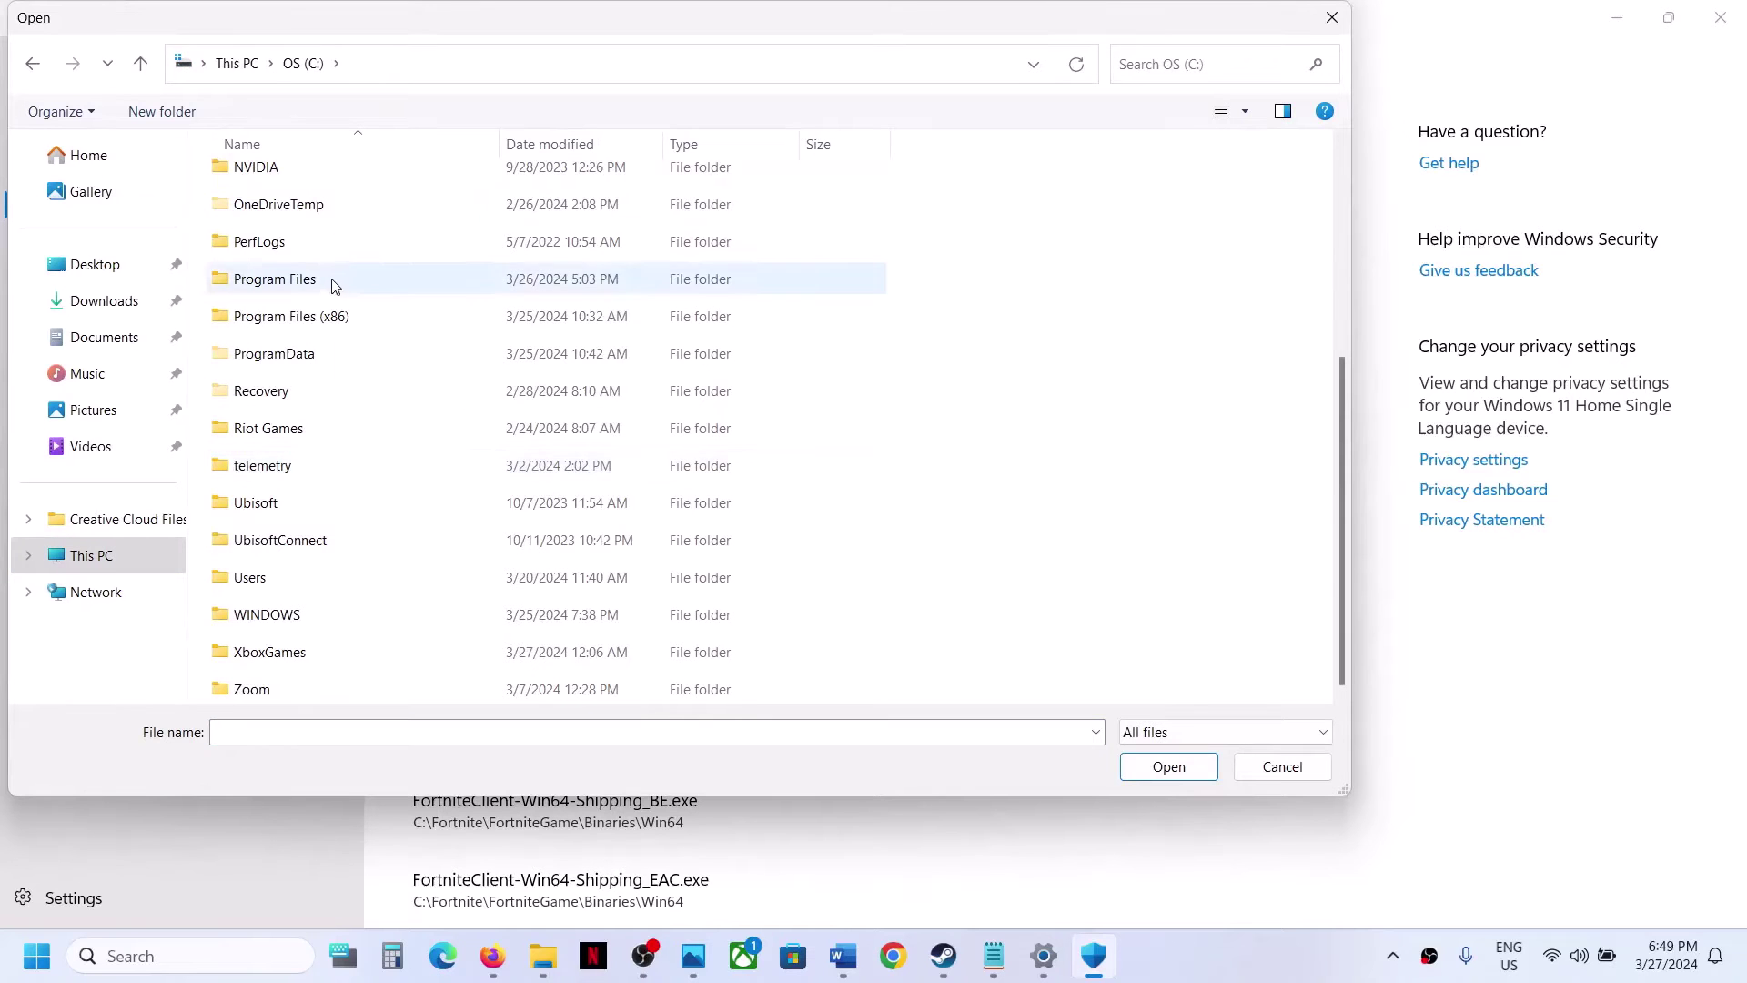
{"action": "double_click", "coordinate": [329, 318]}
{"action": "scroll", "coordinate": [328, 321], "scroll_direction": "down", "scroll_amount": 5}
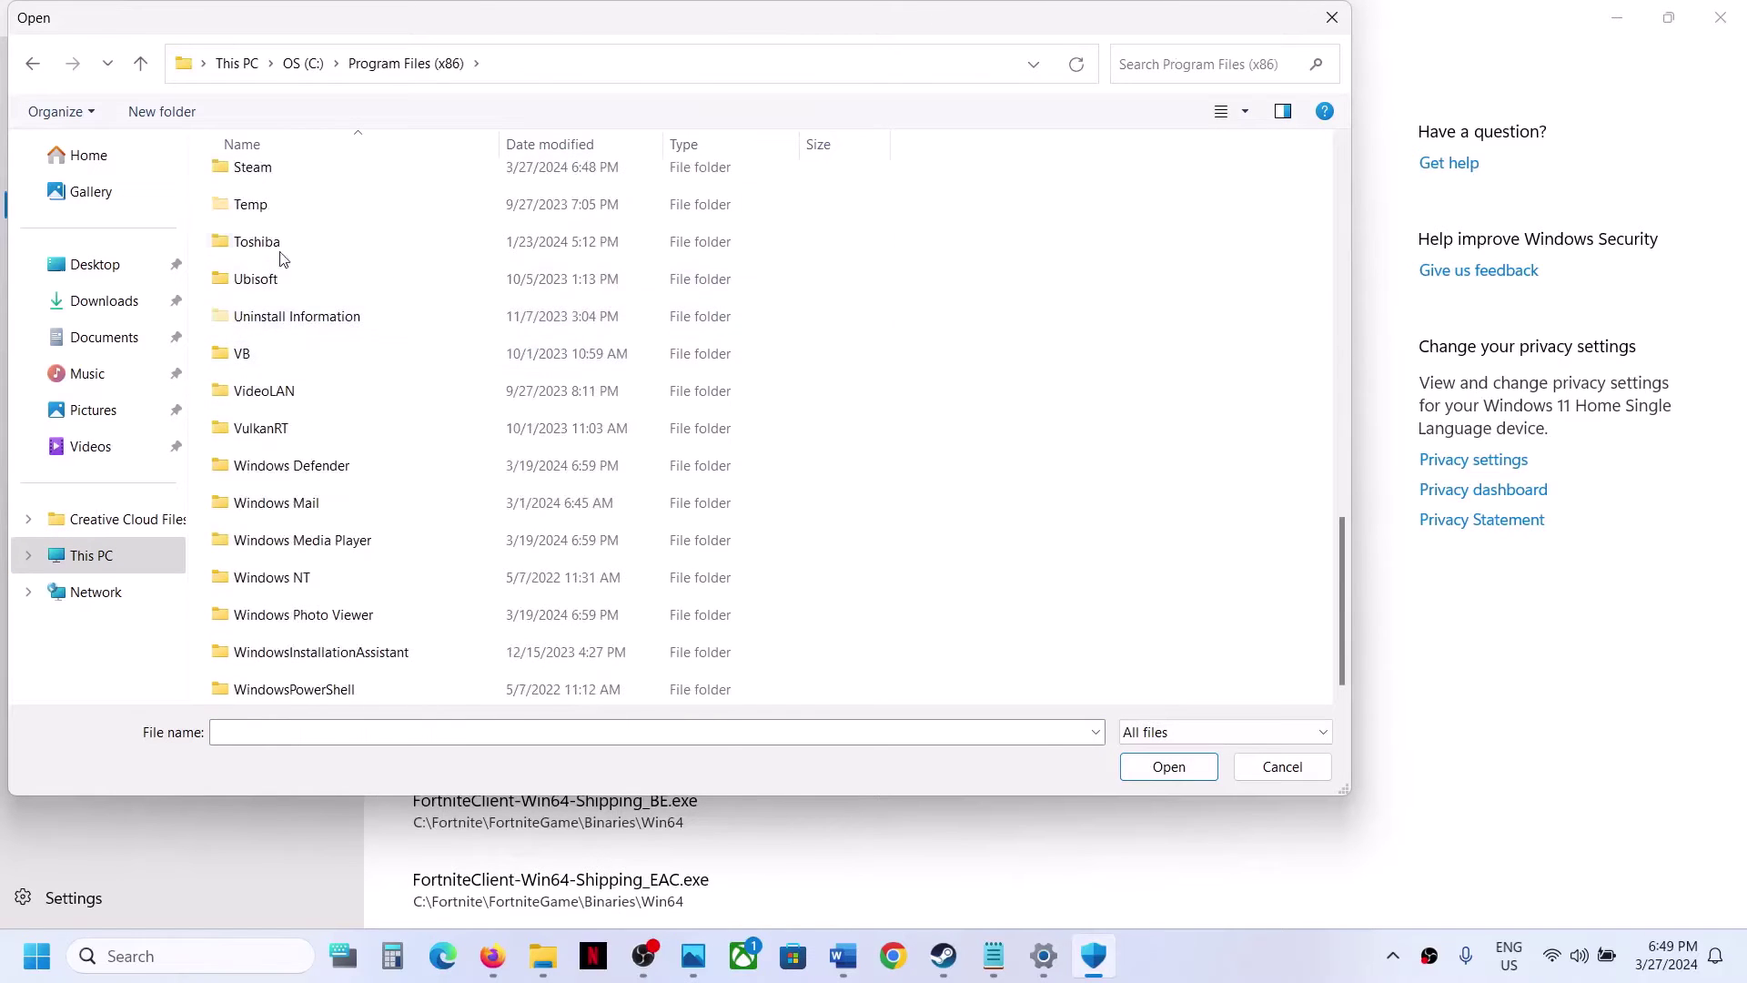
{"action": "left_click", "coordinate": [260, 175]}
{"action": "double_click", "coordinate": [291, 176]}
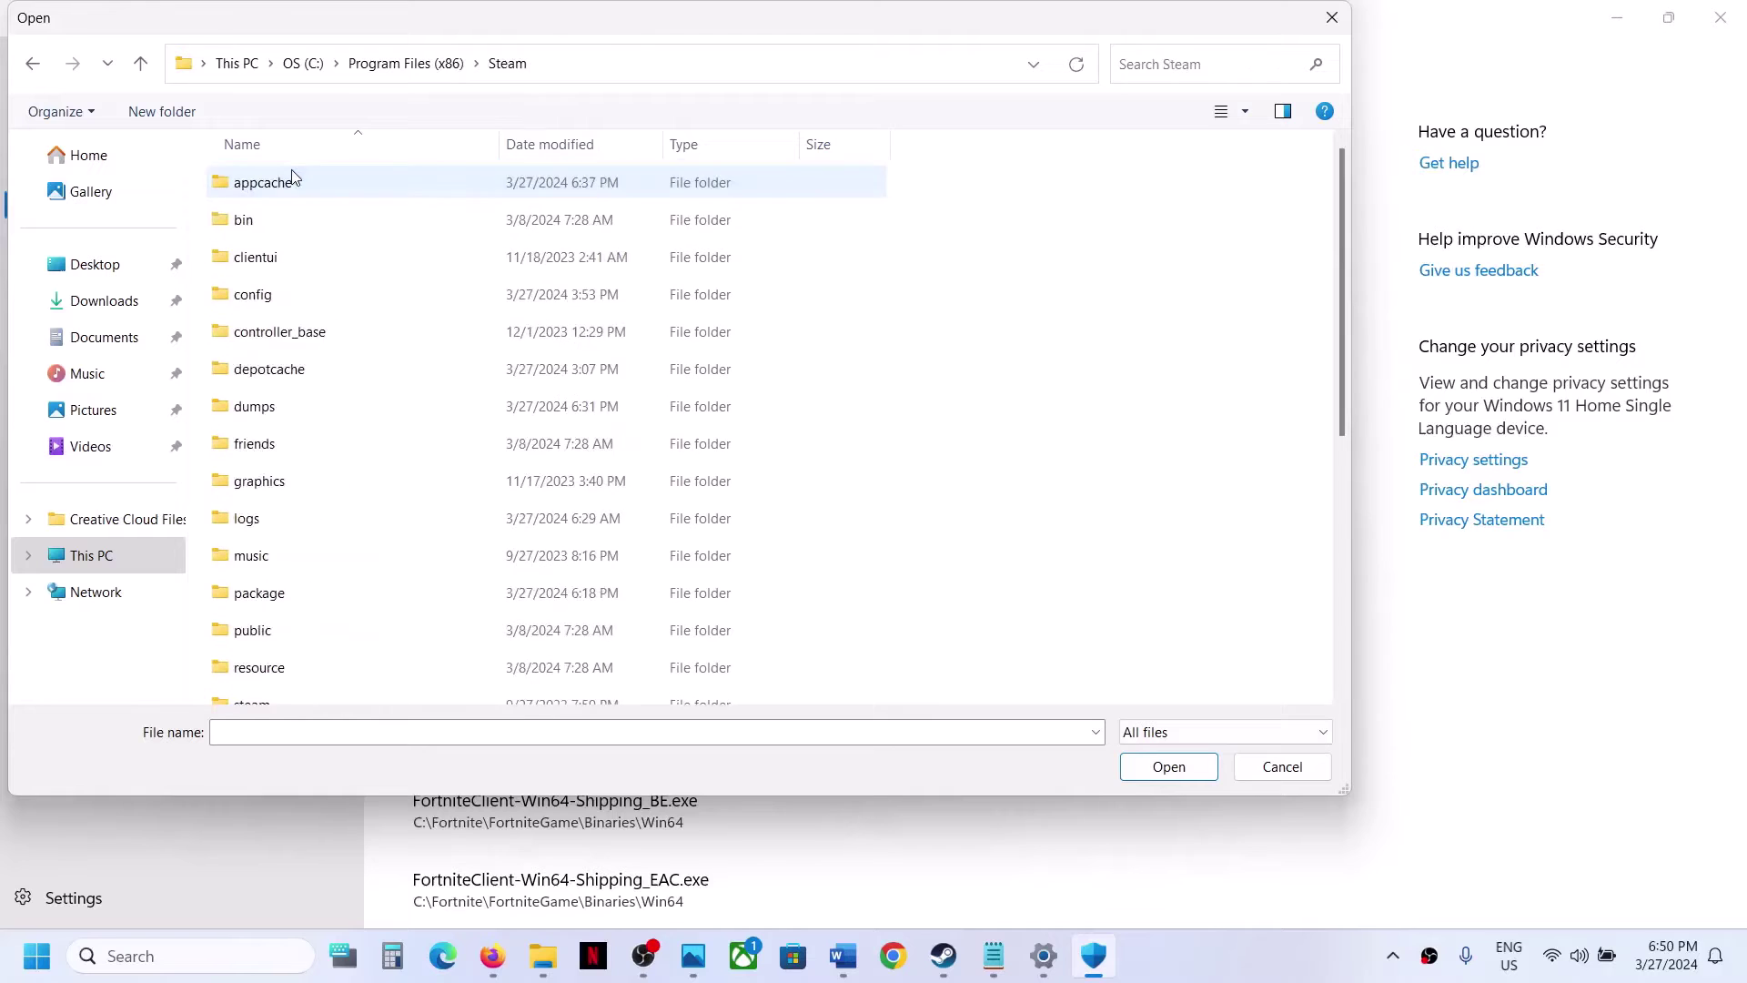
Add PaliaClientSteam from steamapps\common\Palia as an app allowed through Controlled folder access.
{"action": "scroll", "coordinate": [324, 428], "scroll_direction": "down", "scroll_amount": 3}
{"action": "left_click", "coordinate": [312, 430]}
{"action": "double_click", "coordinate": [309, 432]}
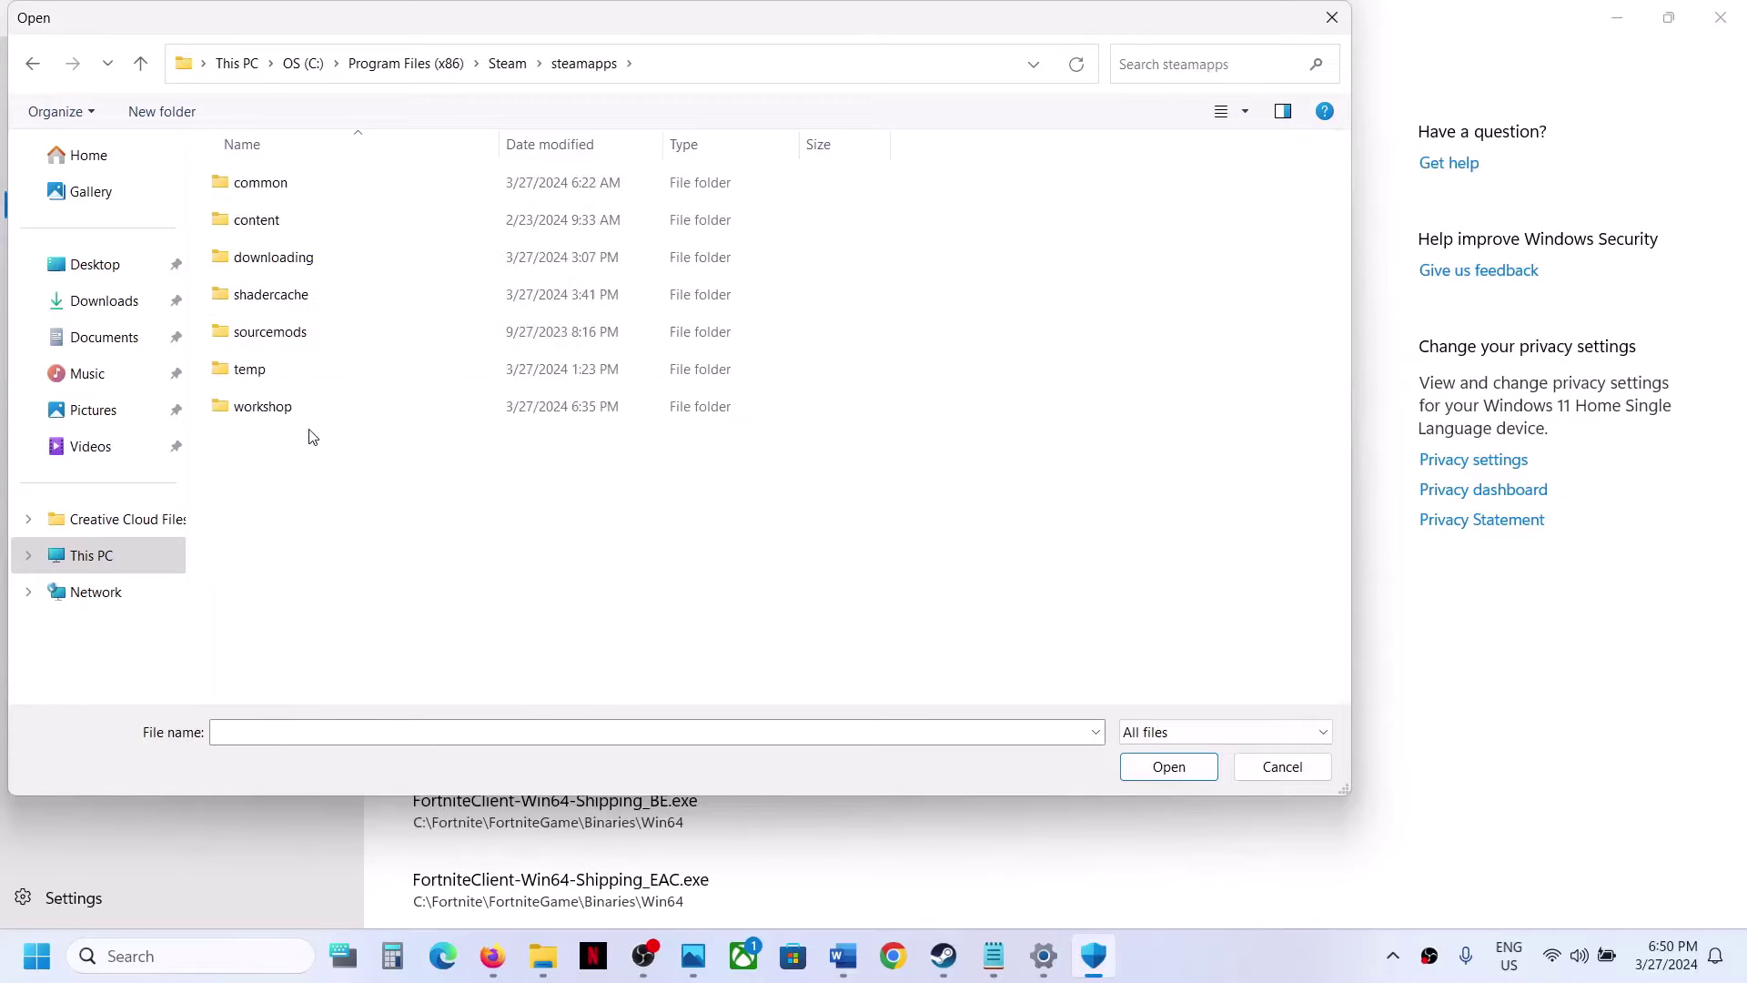
{"action": "double_click", "coordinate": [319, 183]}
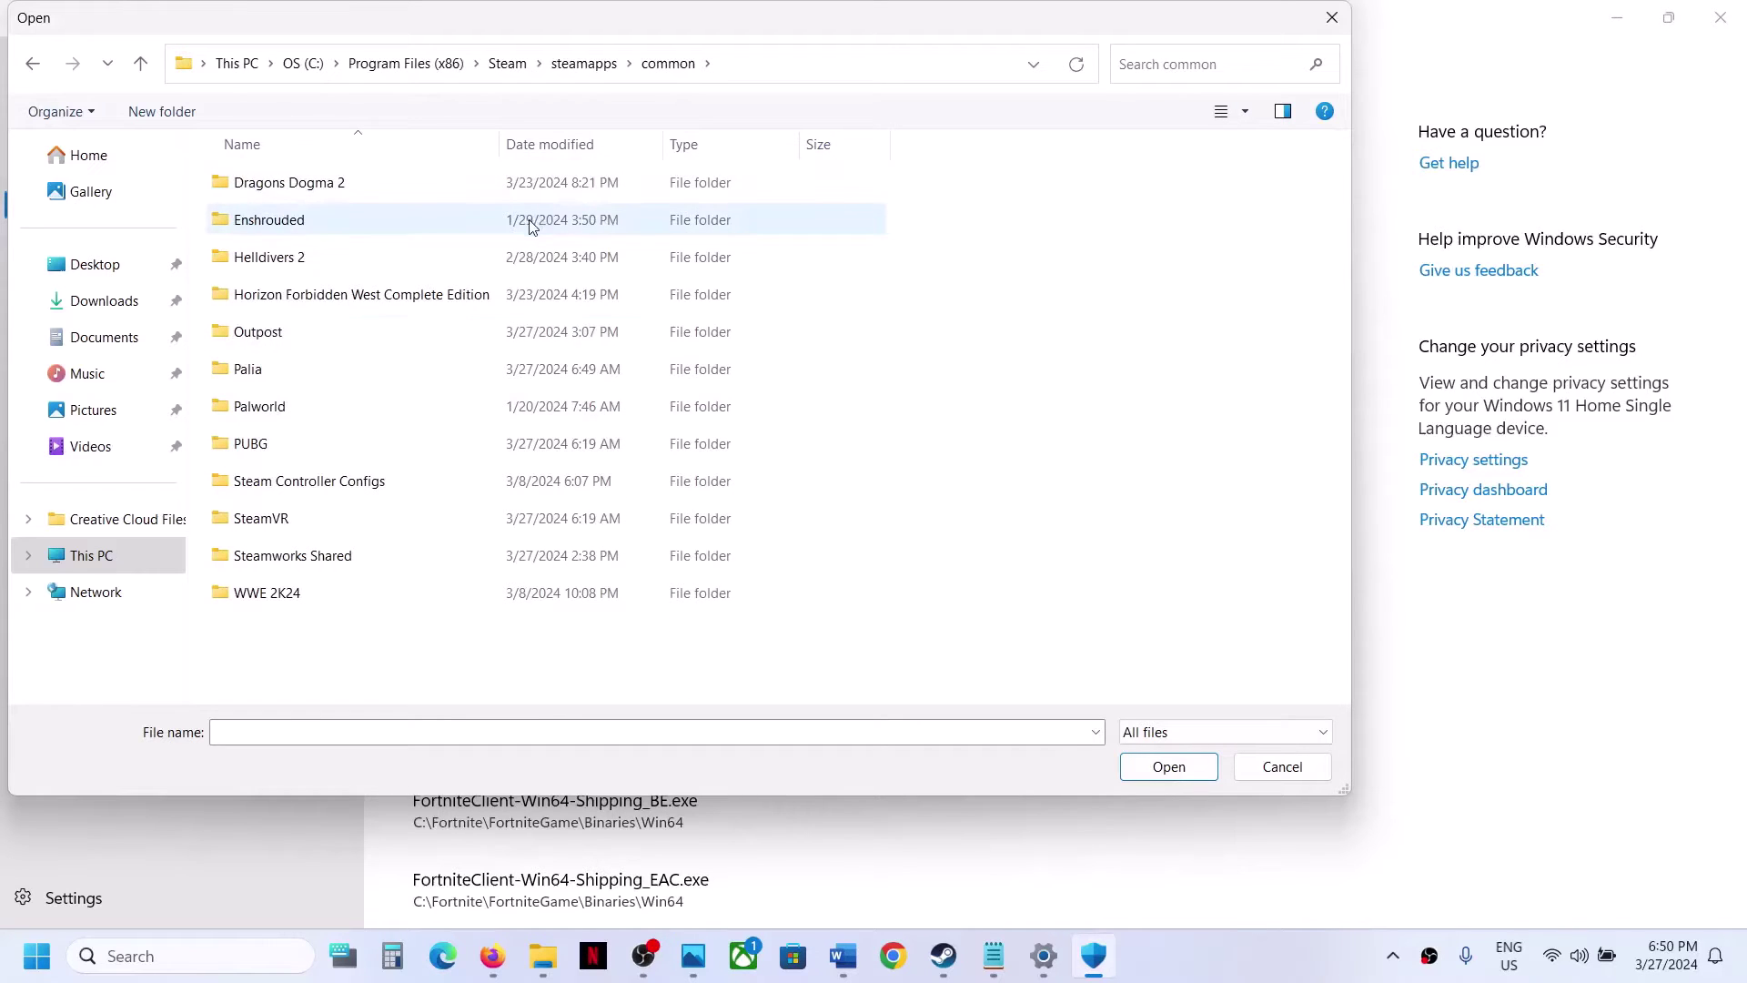
{"action": "double_click", "coordinate": [285, 371]}
{"action": "left_click", "coordinate": [293, 262]}
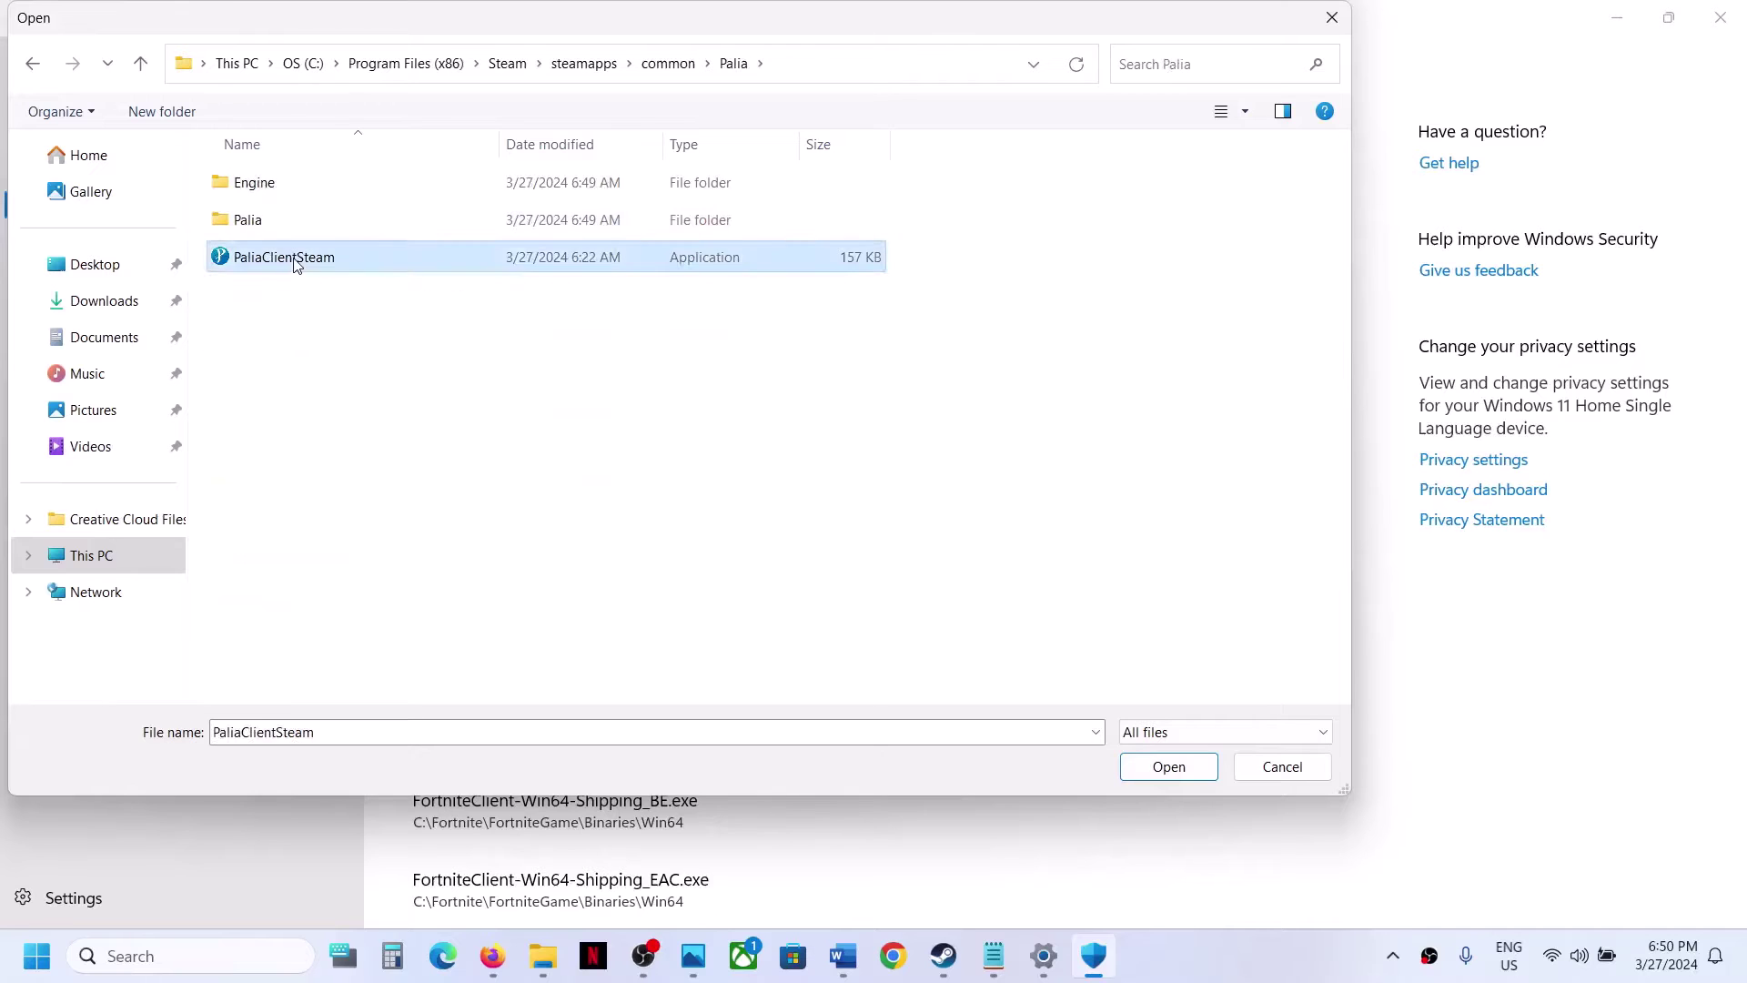
{"action": "left_click", "coordinate": [1168, 767]}
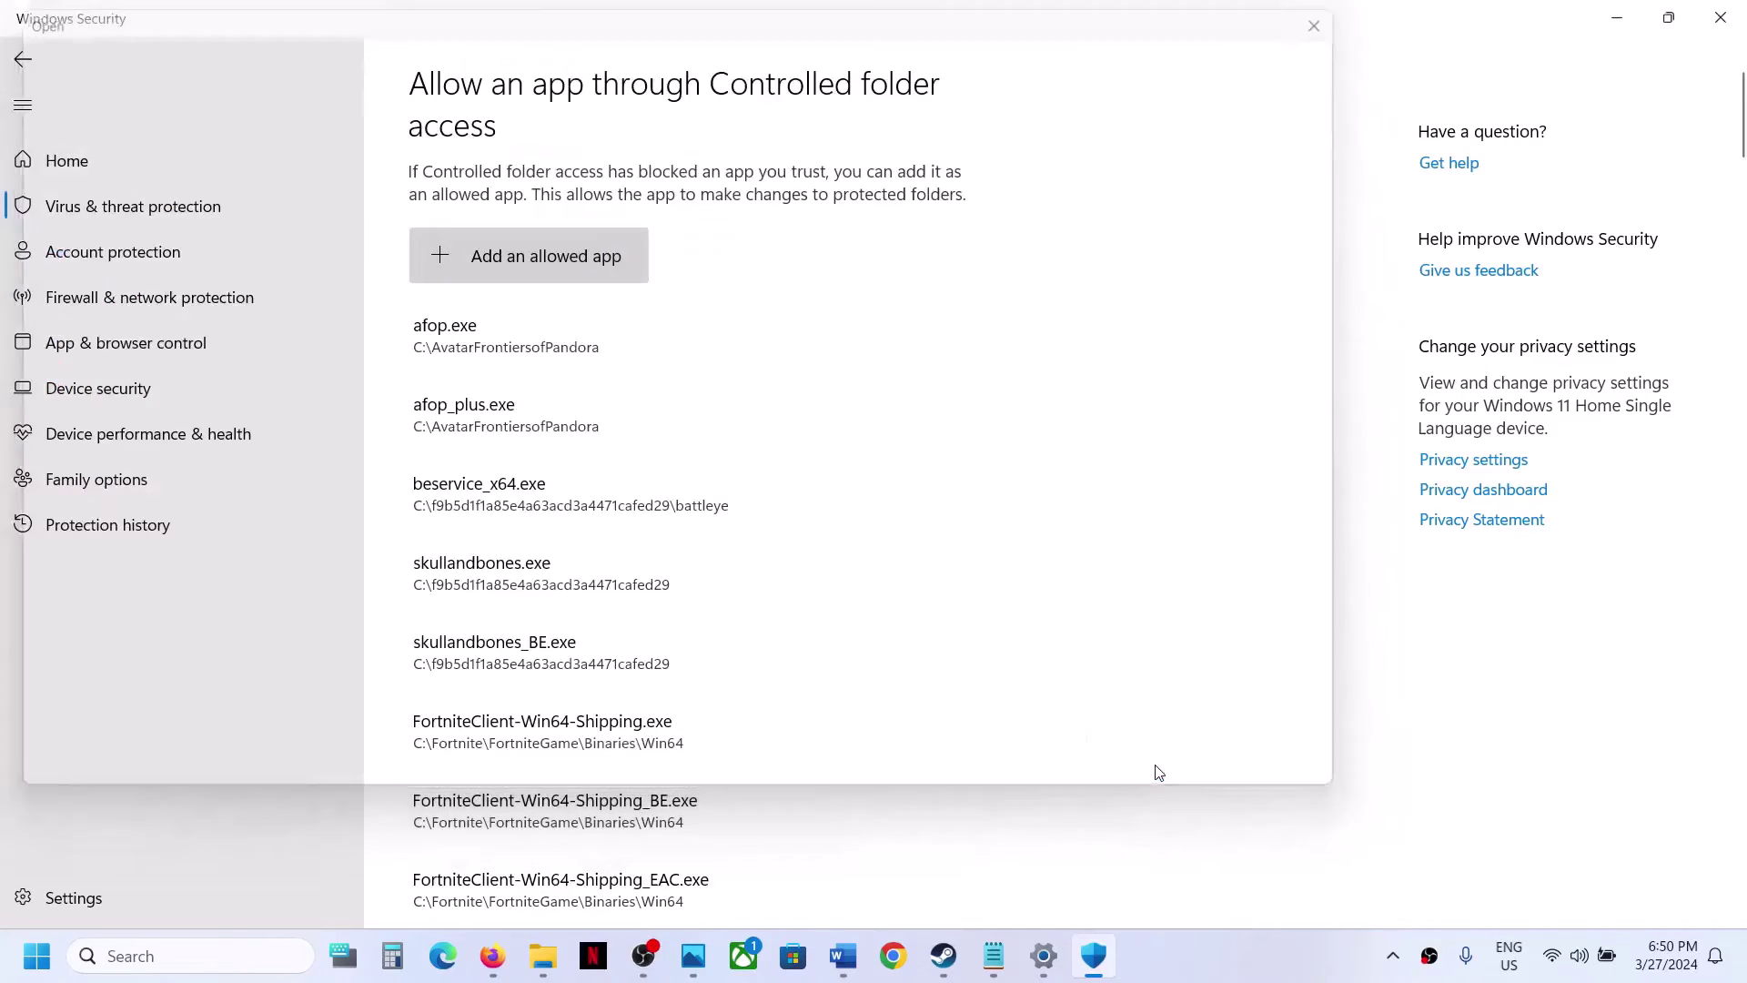
Add PaliaClientSteam-Win64-Shipping from Palia\Binaries\Win64 as another app allowed through Controlled folder access.
{"action": "left_click", "coordinate": [555, 270]}
{"action": "left_click", "coordinate": [503, 345]}
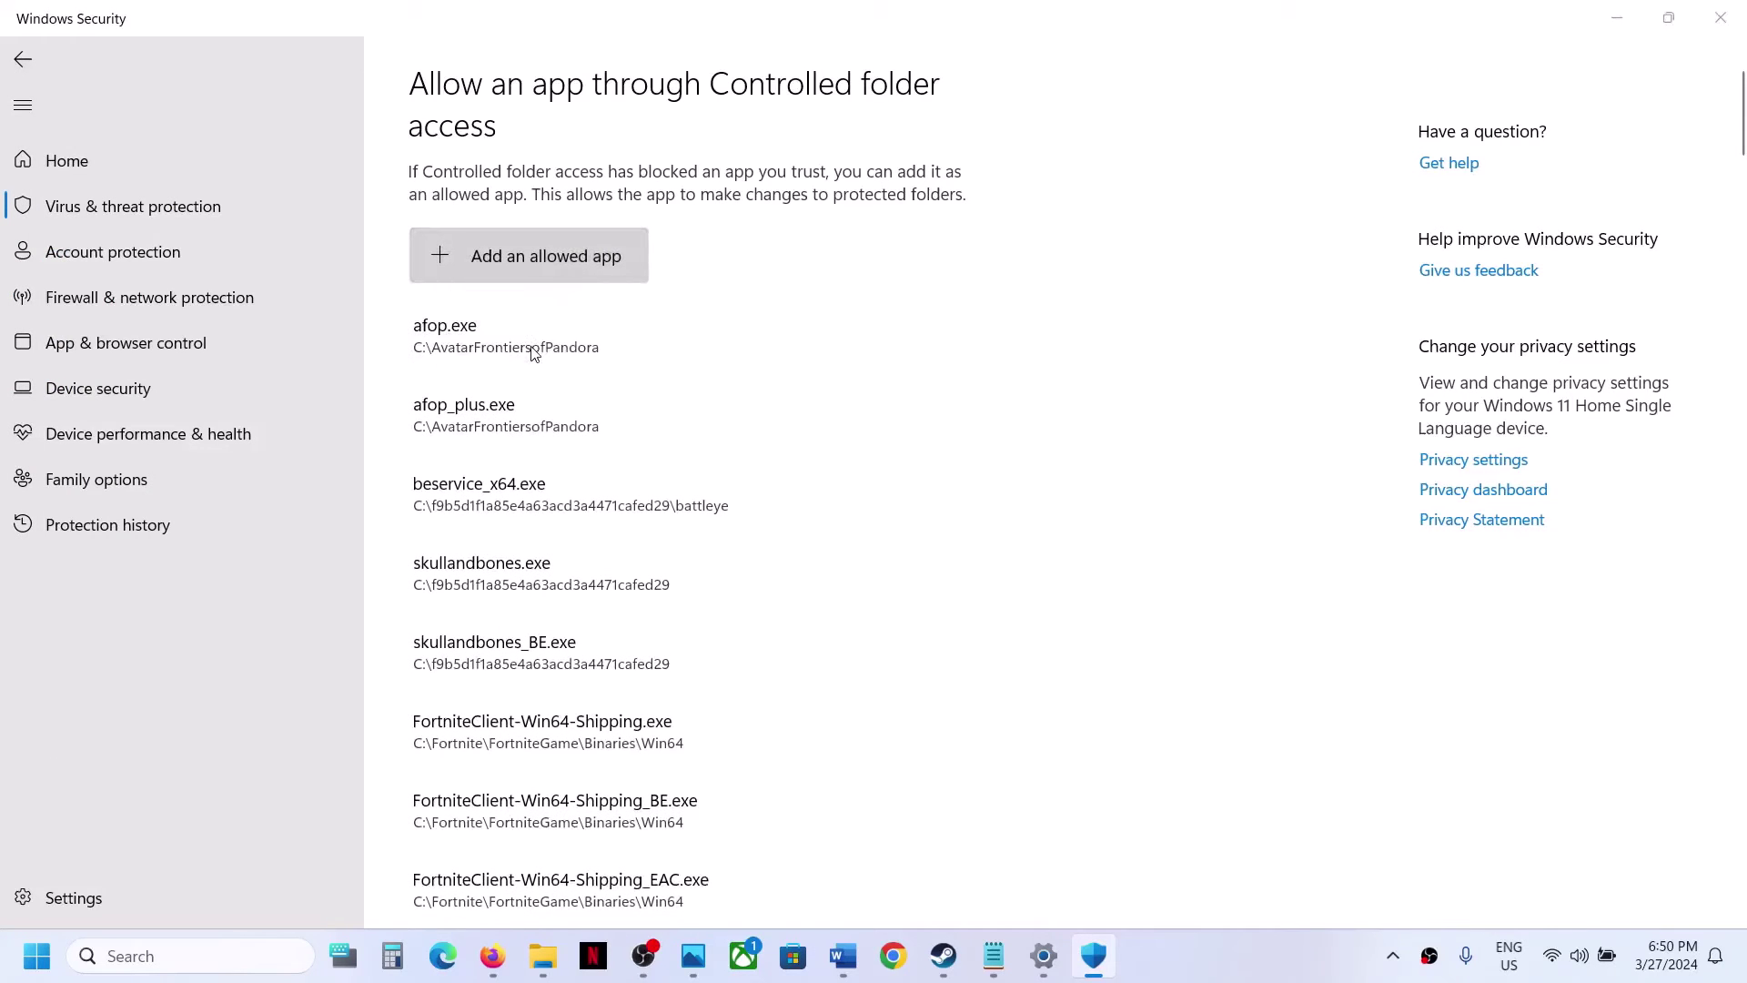
{"action": "double_click", "coordinate": [267, 222]}
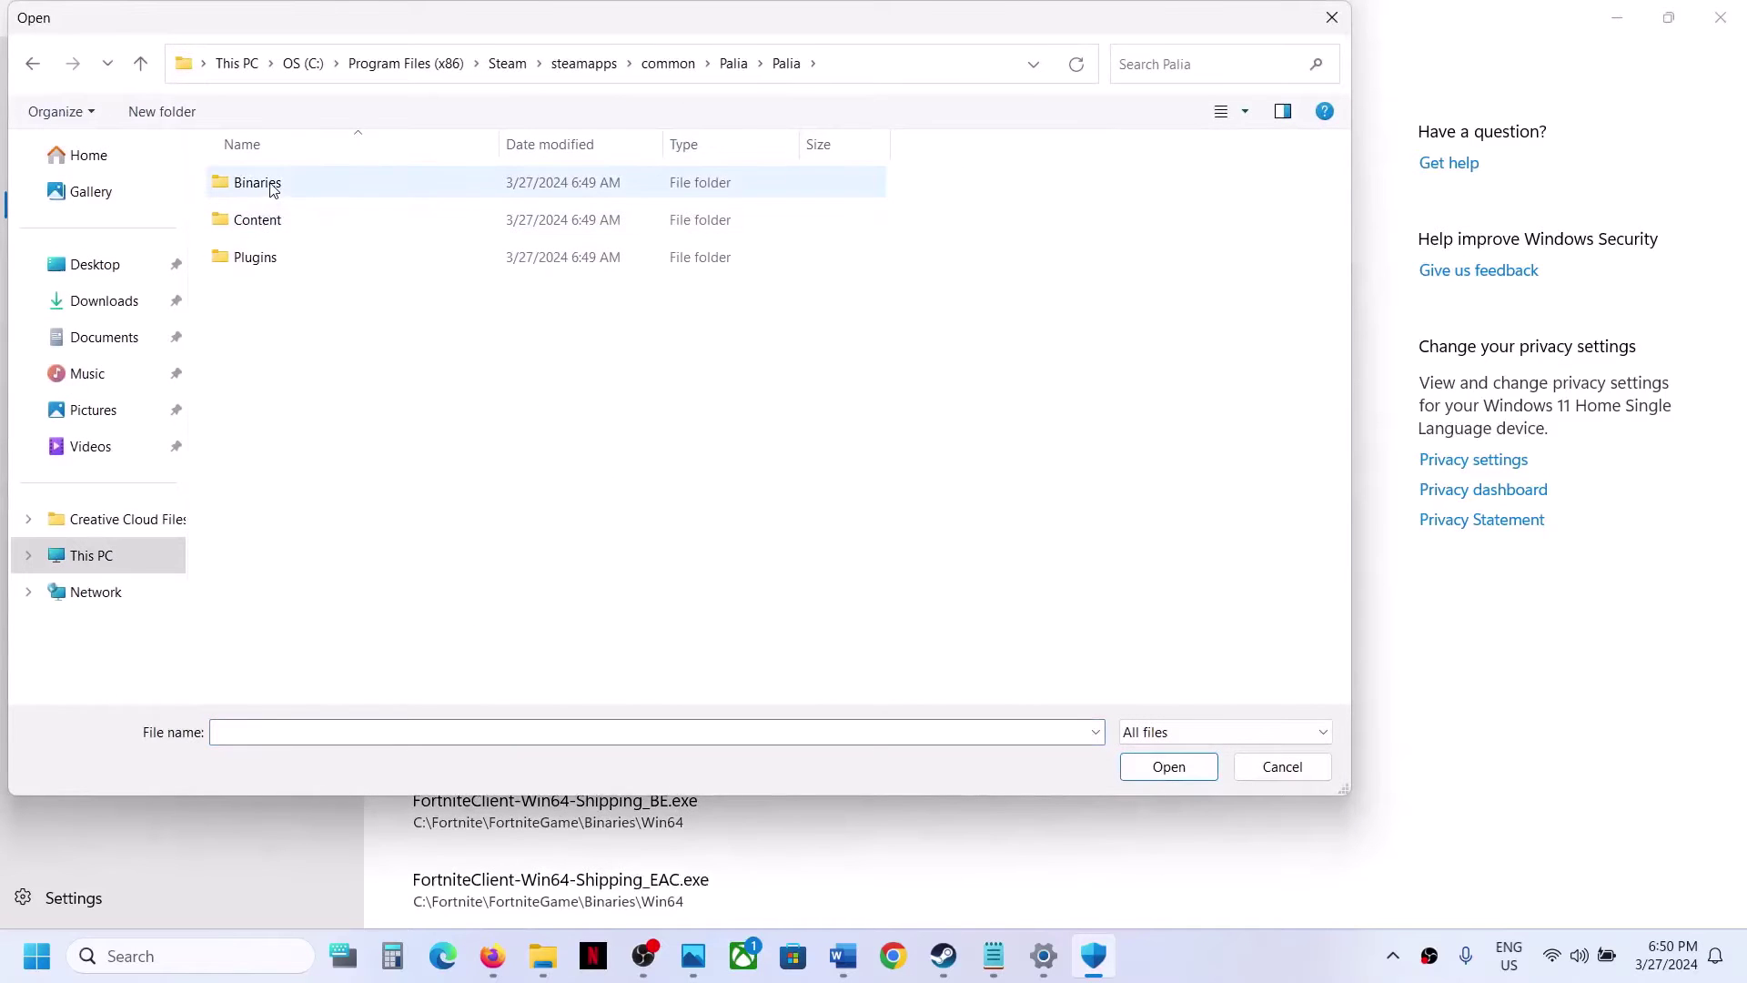
{"action": "double_click", "coordinate": [271, 183]}
{"action": "double_click", "coordinate": [271, 184]}
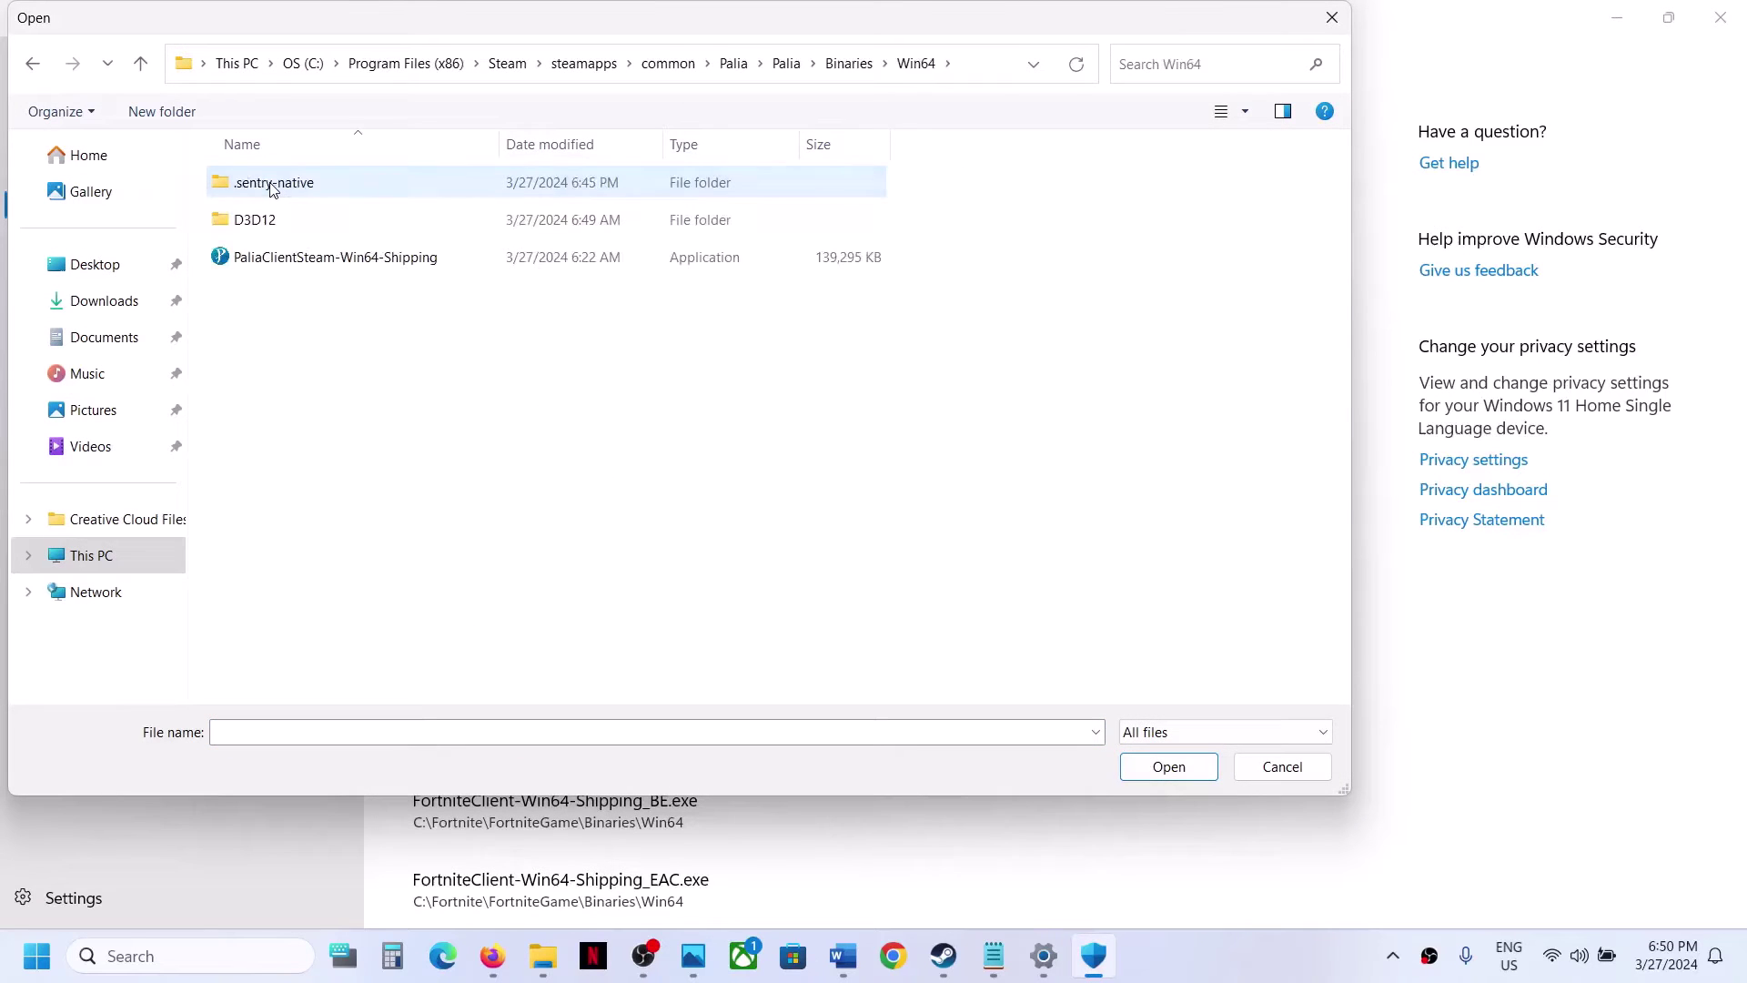
{"action": "left_click", "coordinate": [300, 268]}
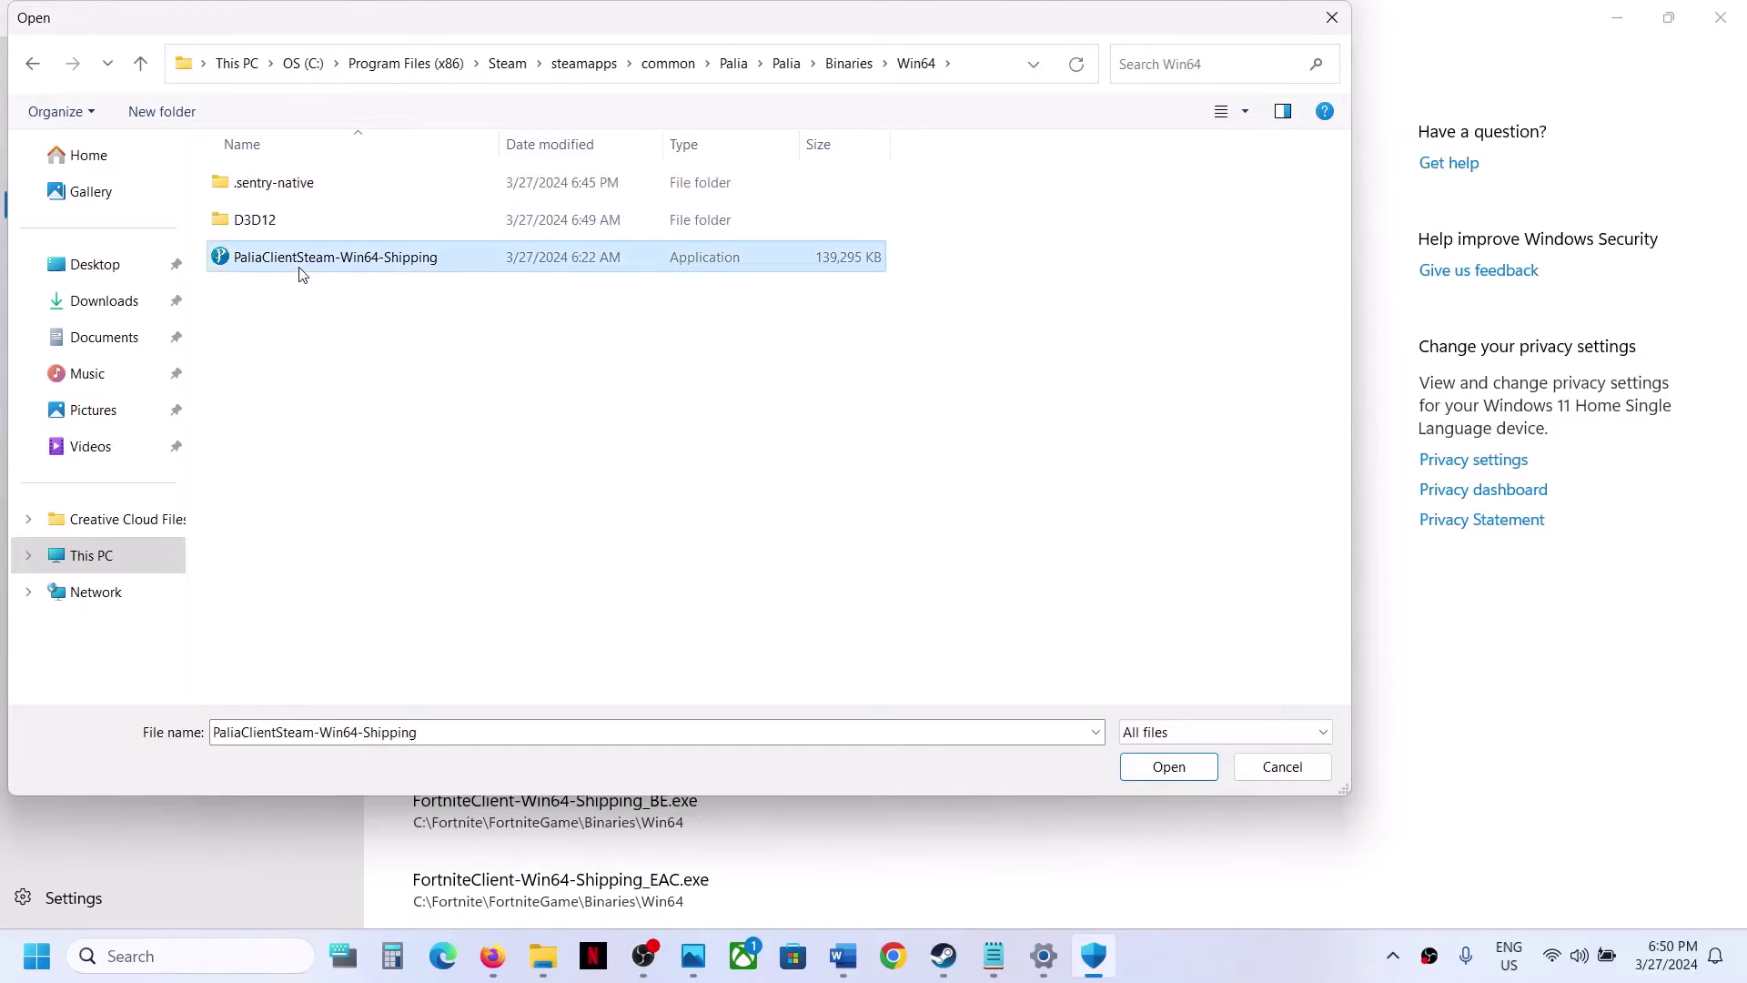
{"action": "left_click", "coordinate": [1162, 770]}
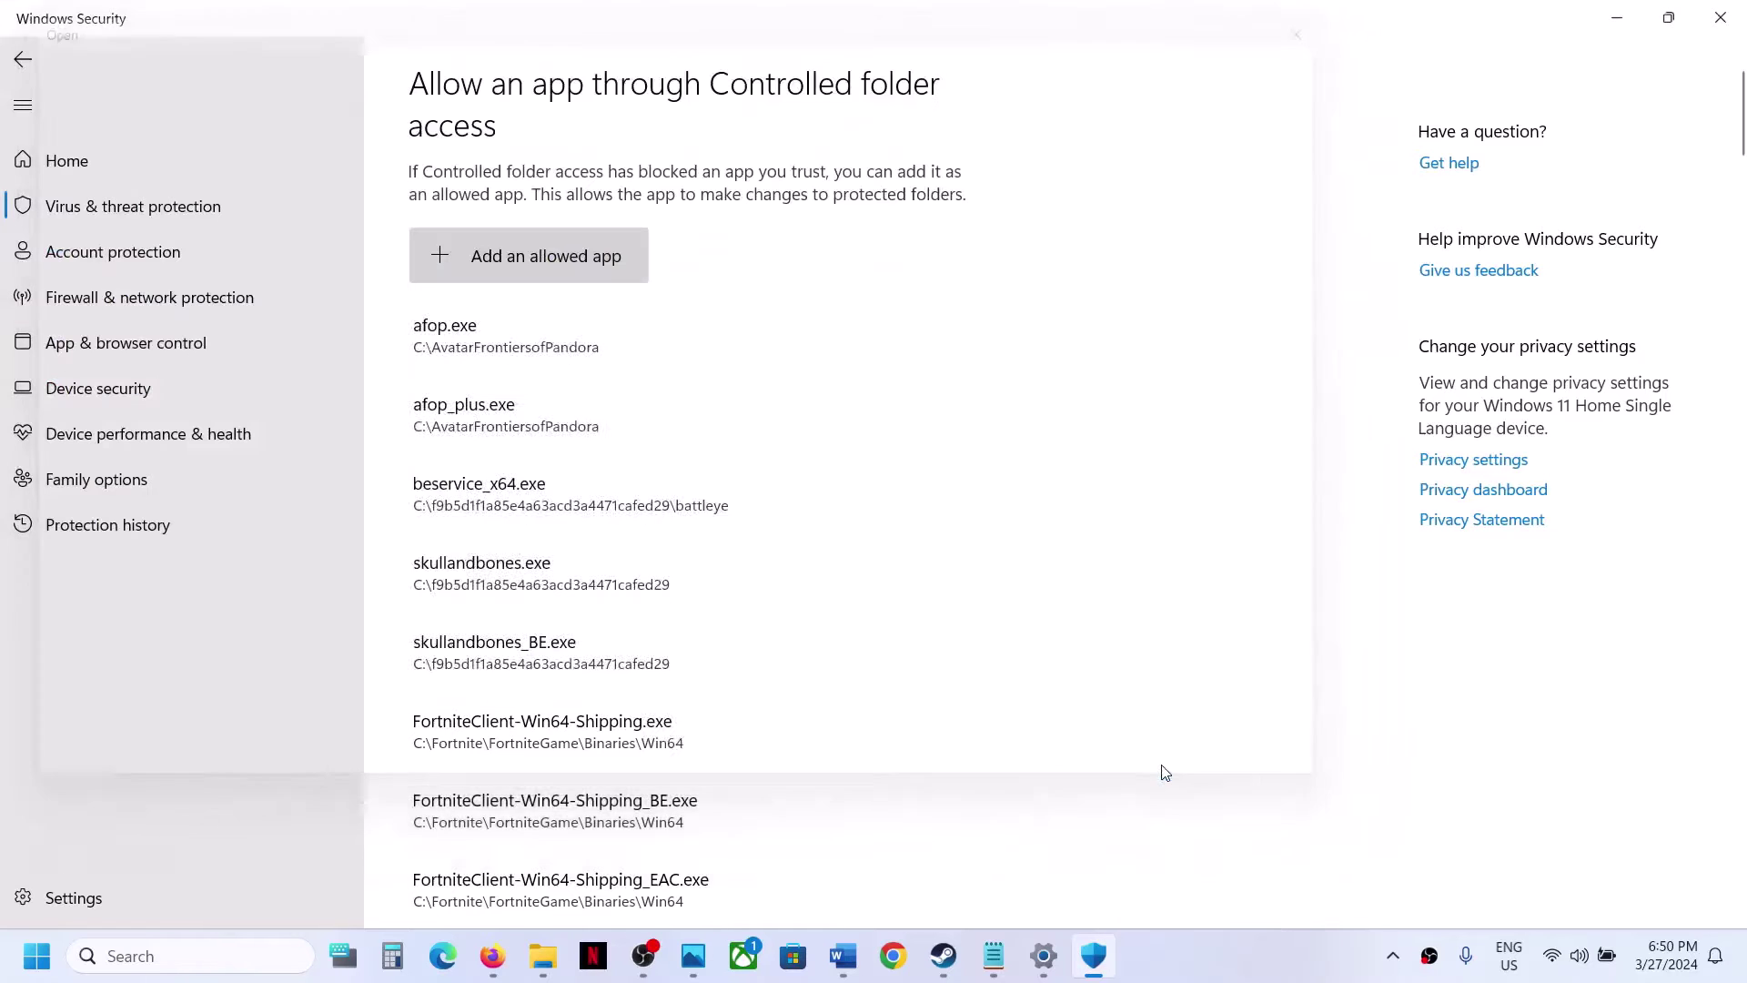
Open the Windows Defender Firewall allowed apps list from Control Panel's System and Security and unlock its settings for changes.
{"action": "left_click", "coordinate": [128, 967]}
{"action": "type", "text": "ontrol"}
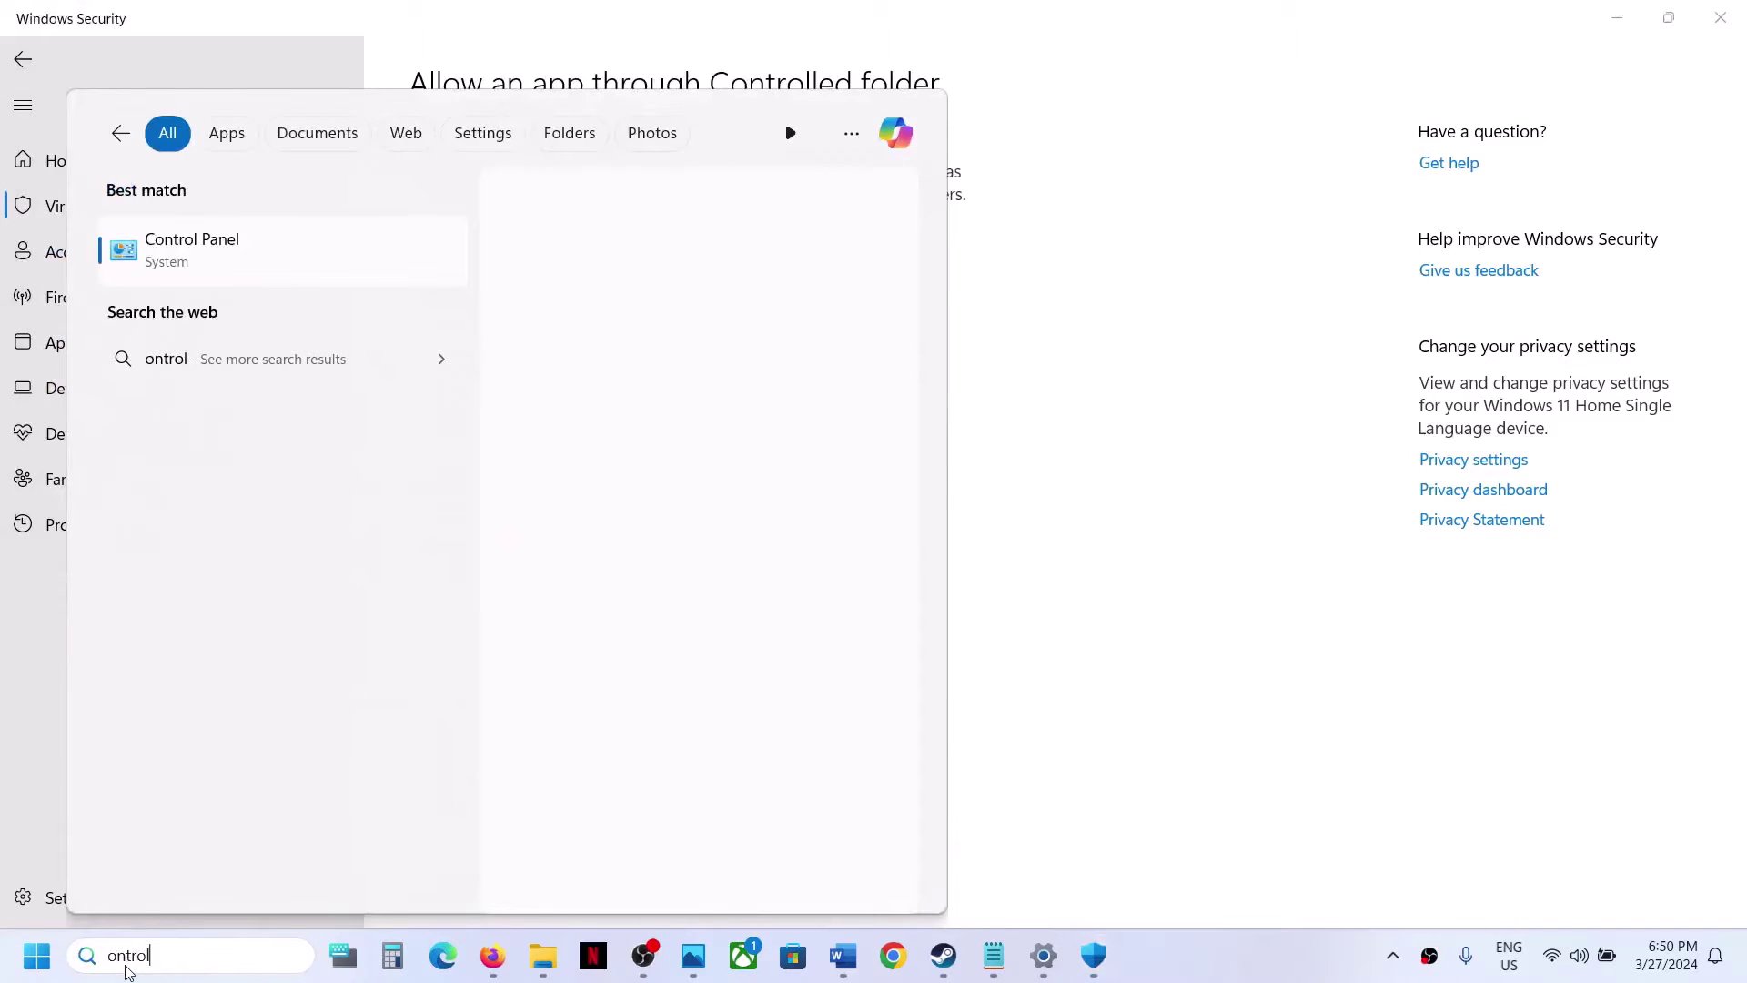
{"action": "left_click", "coordinate": [240, 265]}
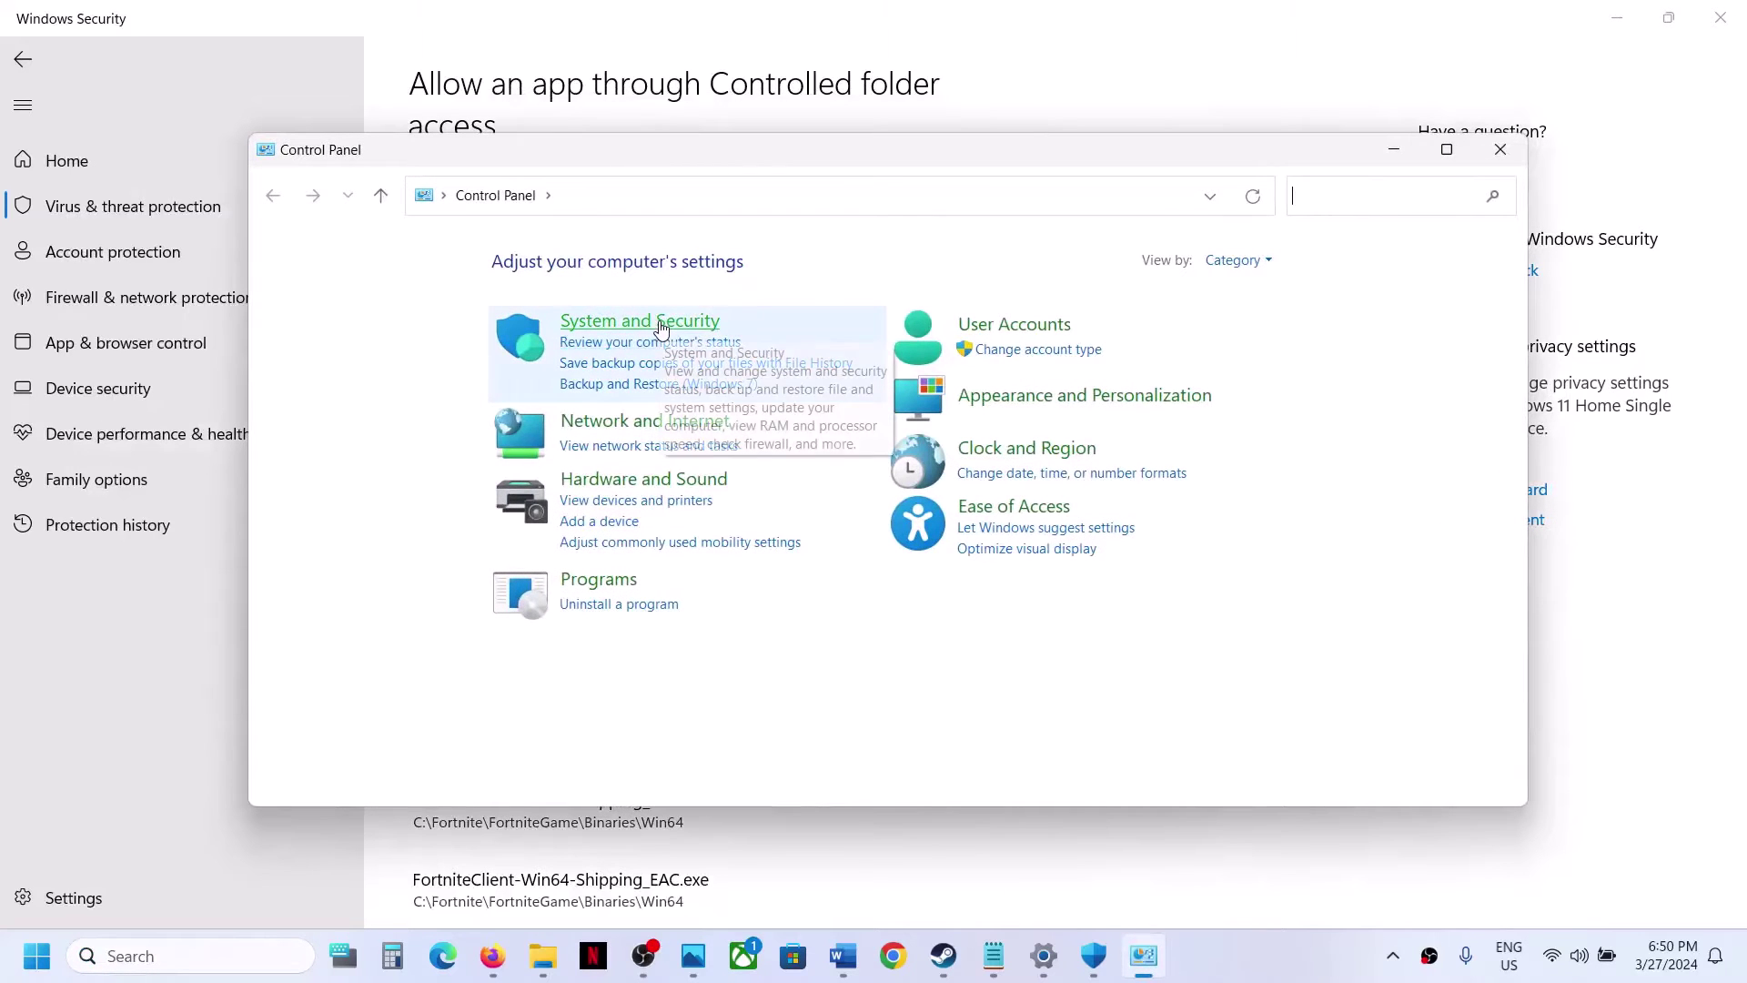
{"action": "left_click", "coordinate": [662, 330]}
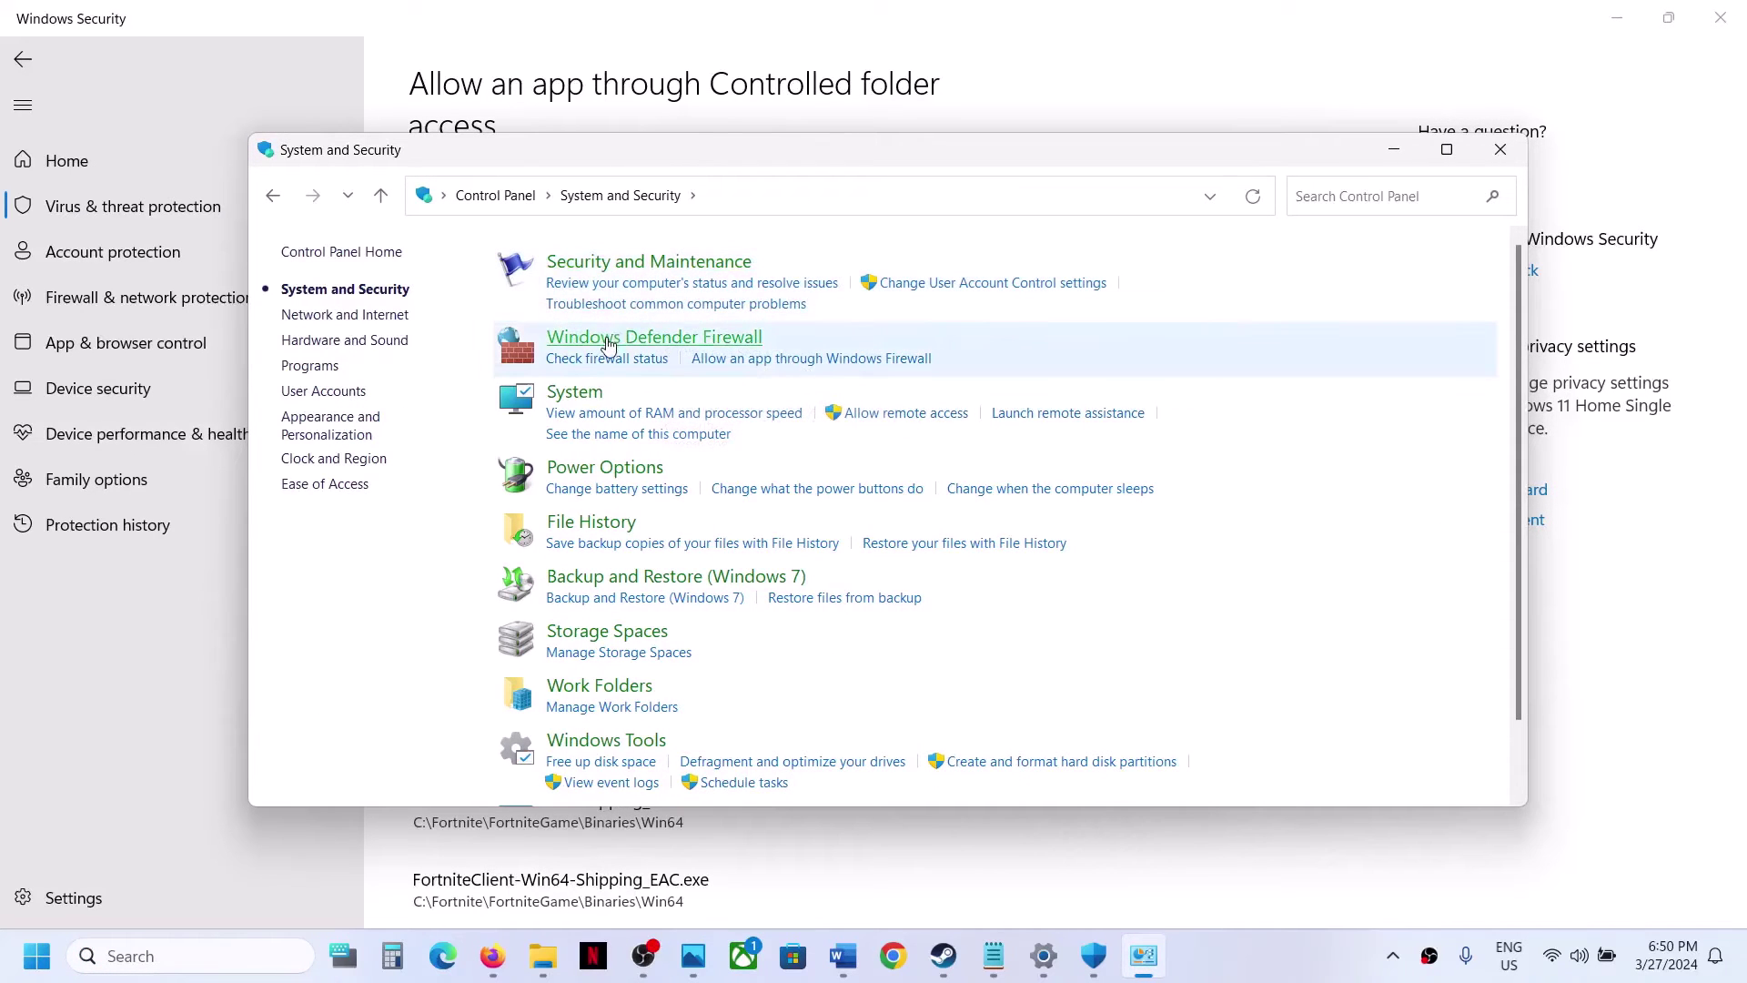
{"action": "left_click", "coordinate": [608, 345]}
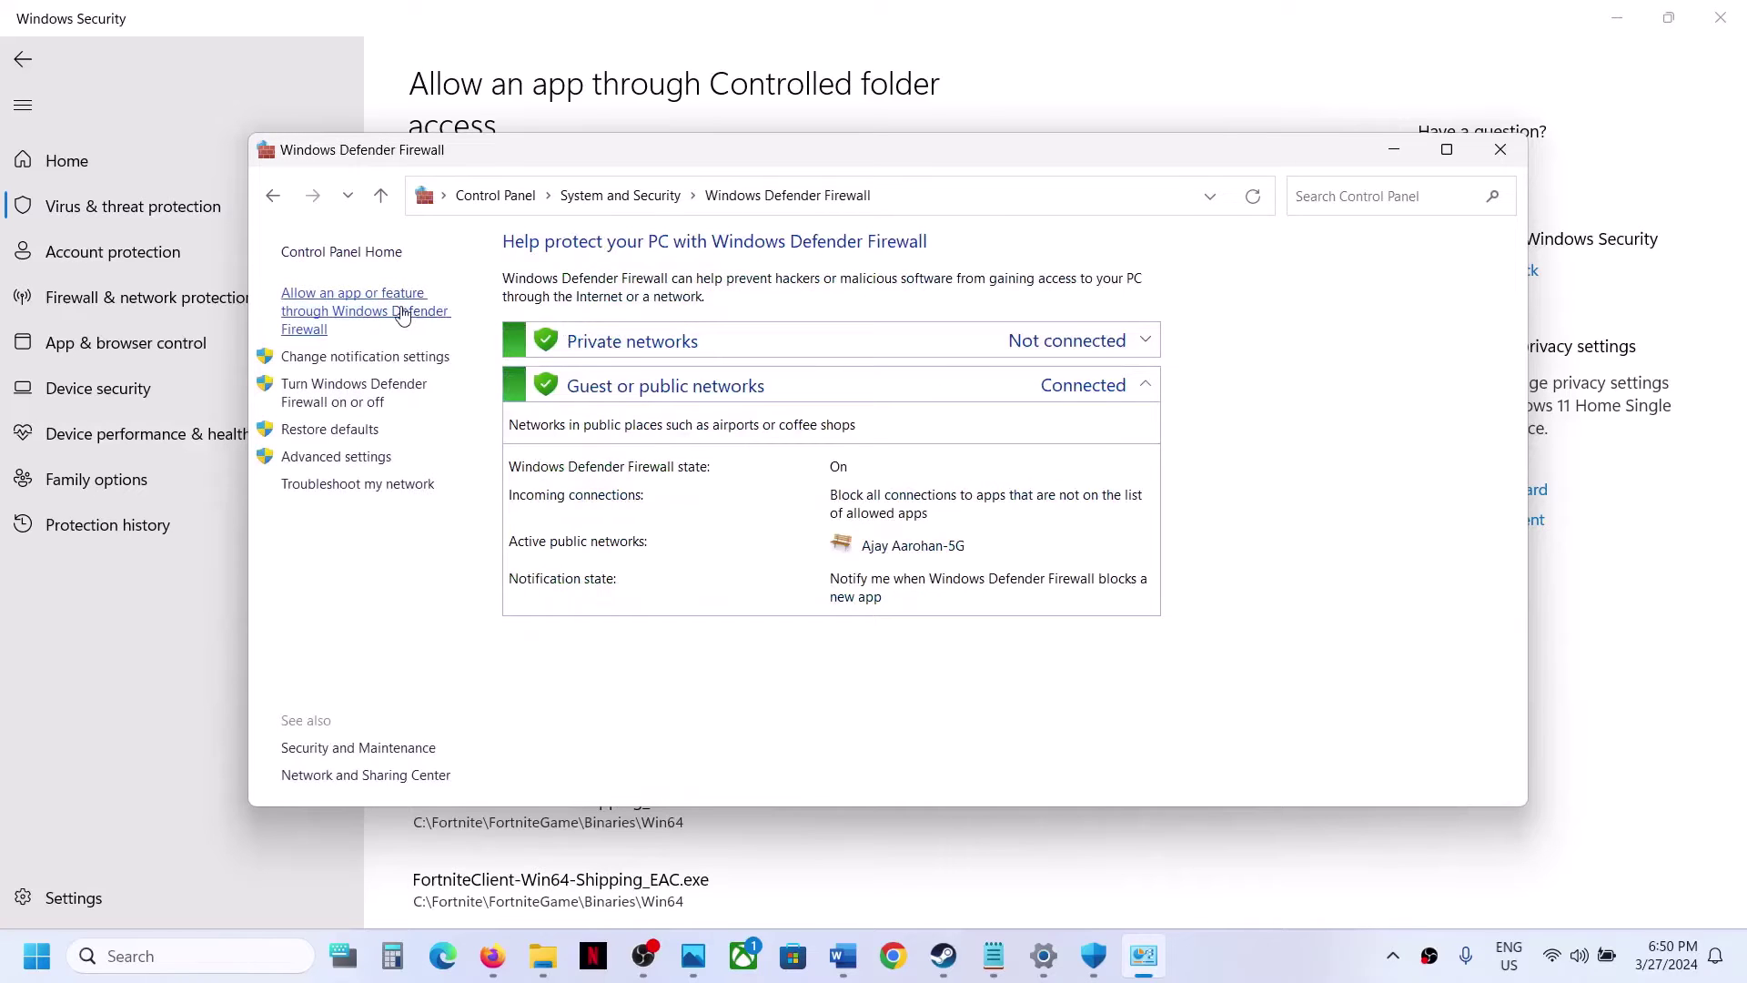
{"action": "left_click", "coordinate": [398, 315]}
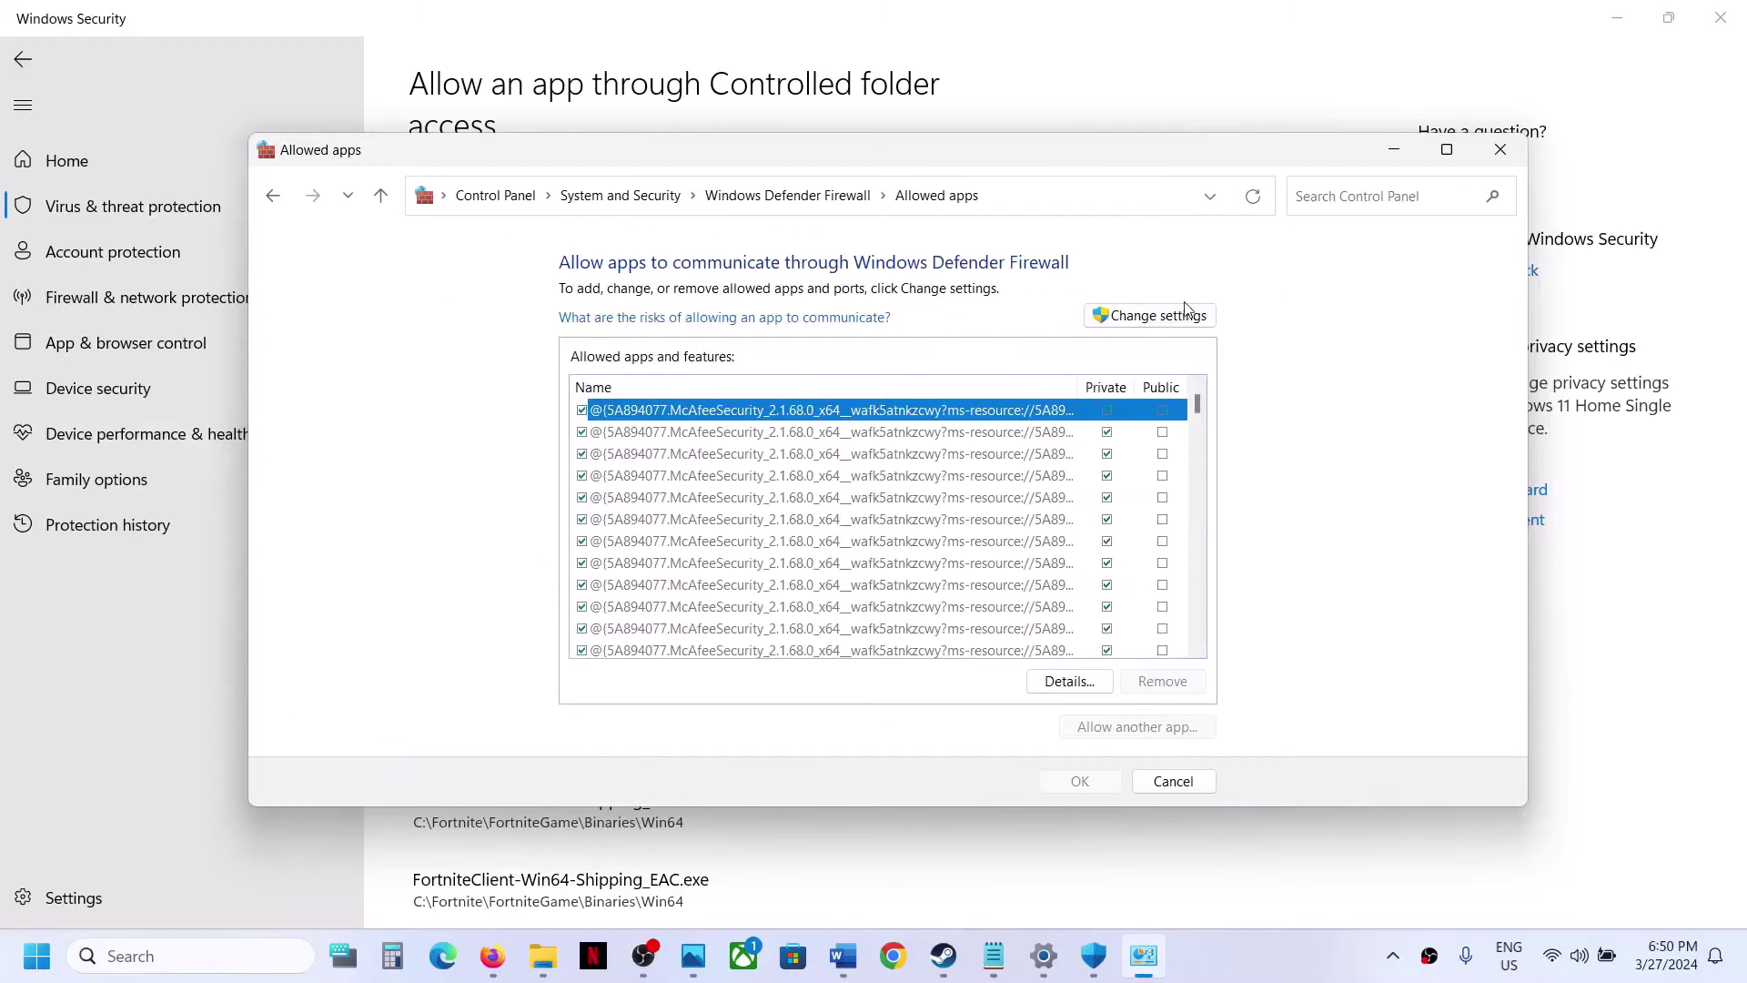
{"action": "left_click", "coordinate": [1183, 312]}
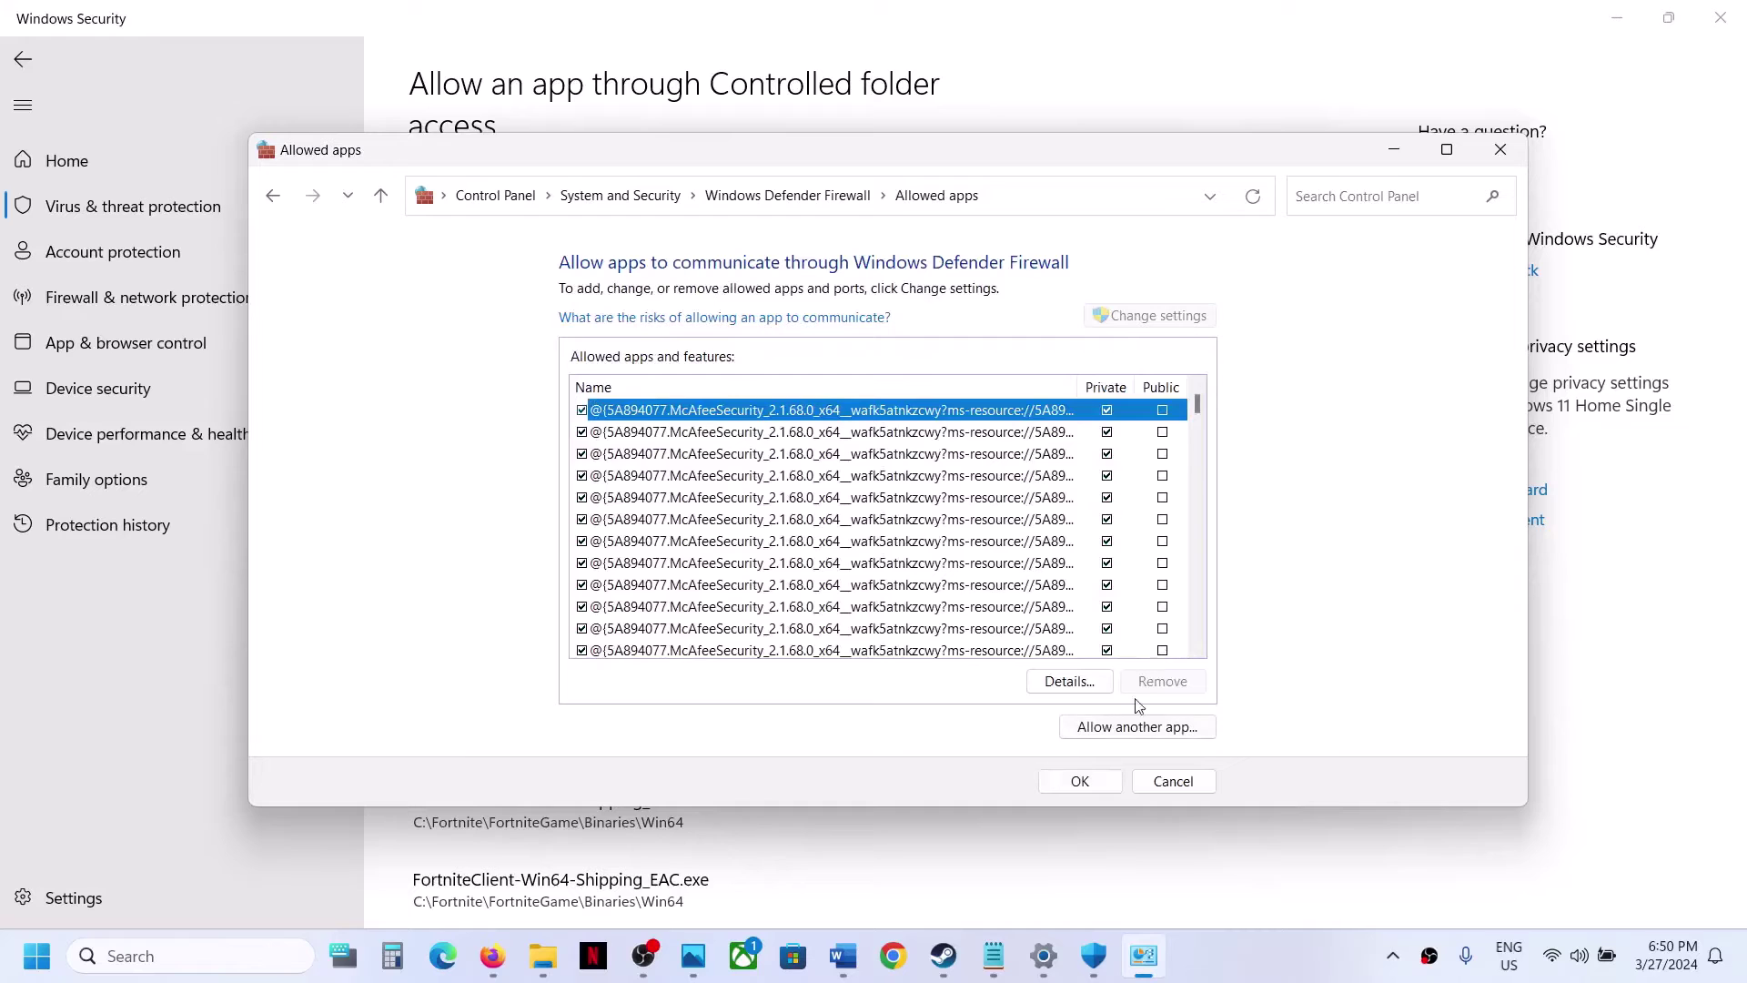
Try to add PaliaClientSteam from steamapps\common\Palia as another app allowed through Windows Defender Firewall.
{"action": "left_click", "coordinate": [1122, 739]}
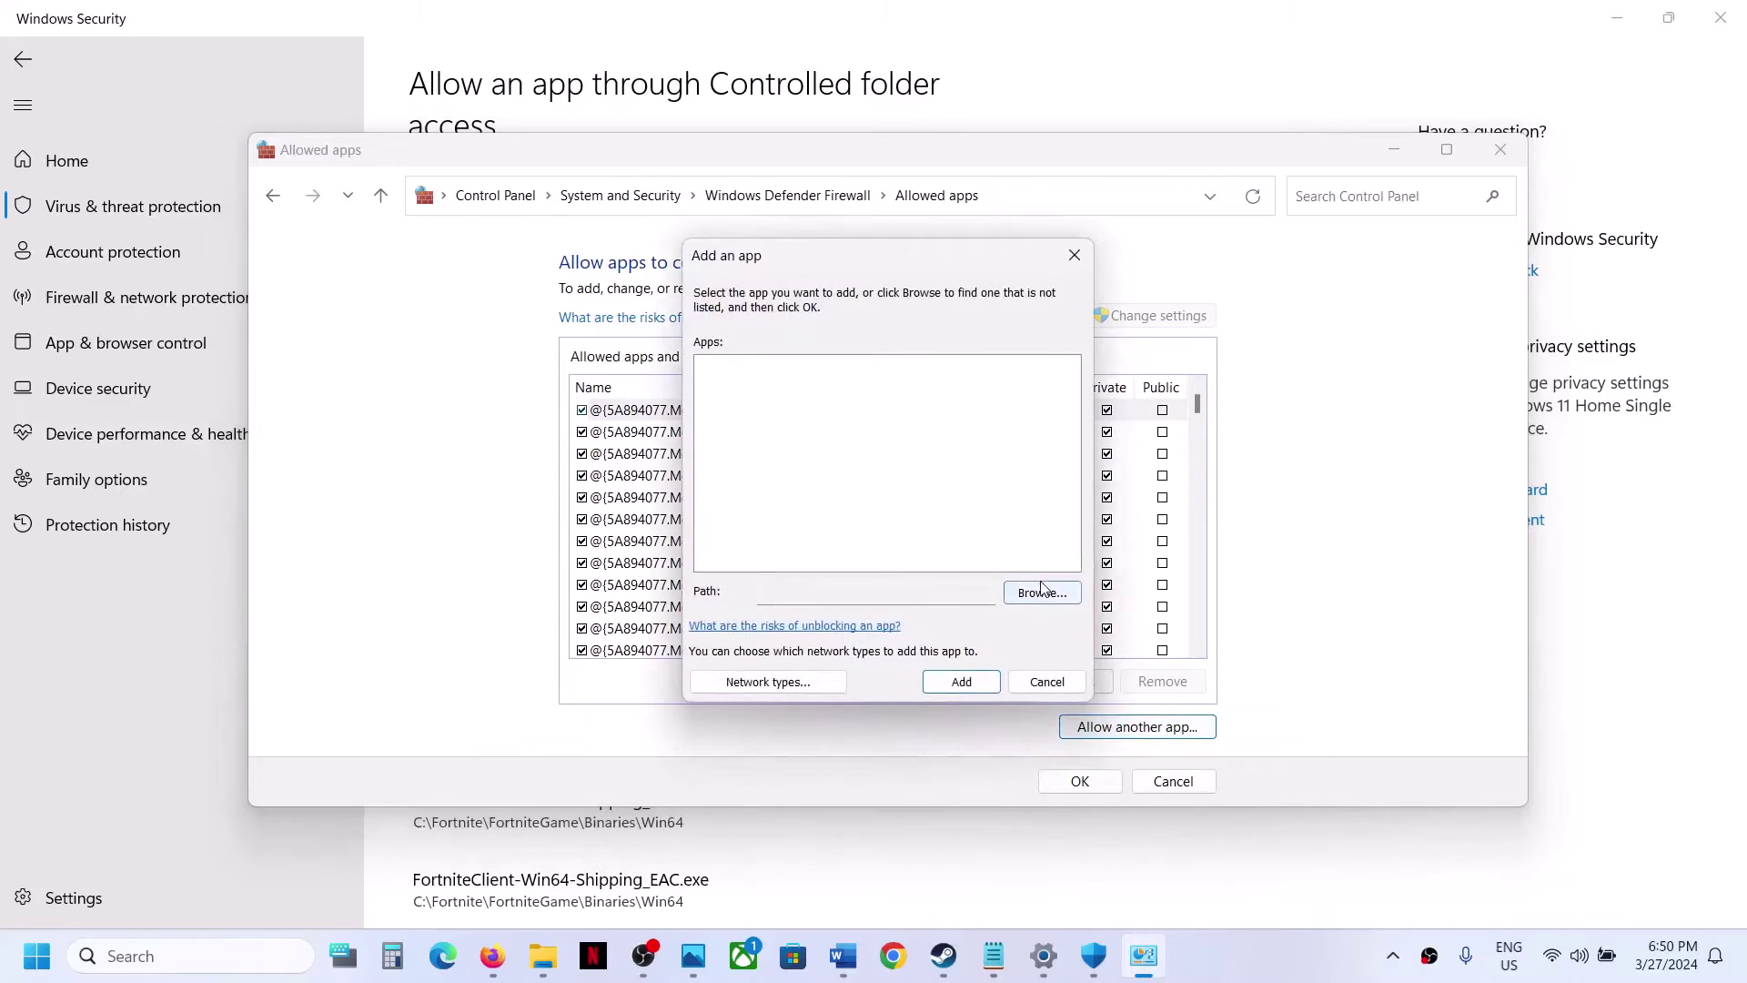
{"action": "left_click", "coordinate": [1043, 590]}
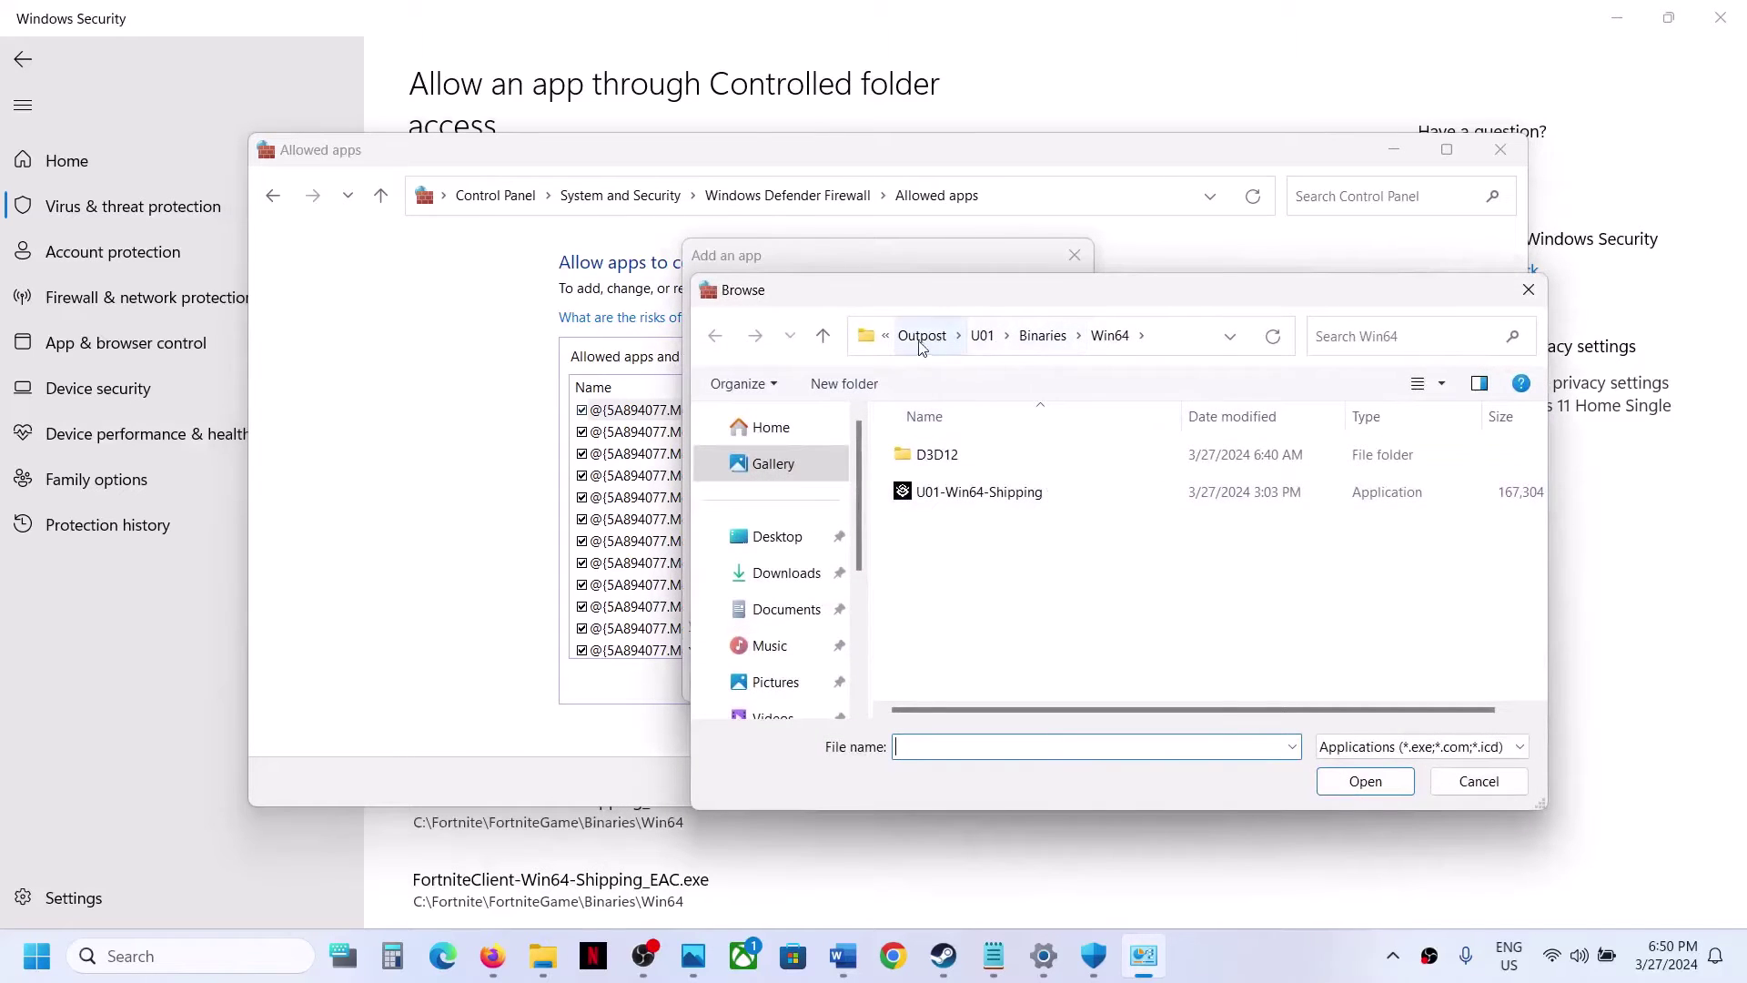
{"action": "left_click", "coordinate": [915, 341]}
{"action": "left_click", "coordinate": [1021, 336]}
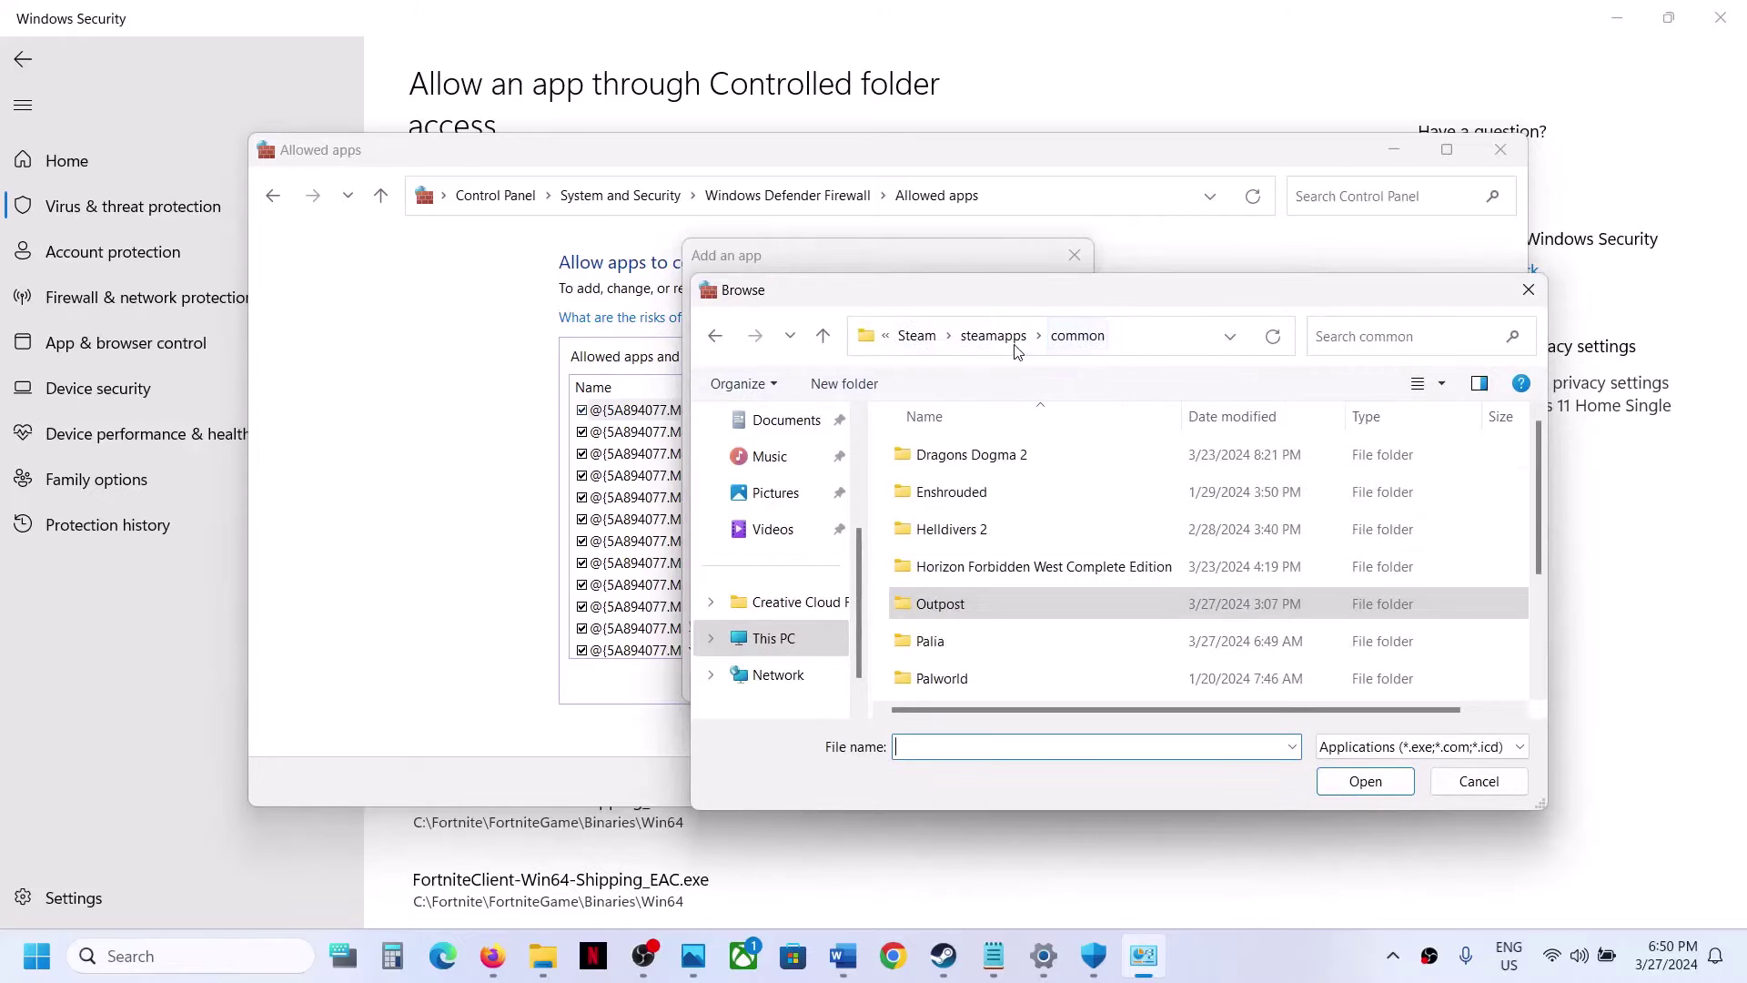
{"action": "double_click", "coordinate": [964, 640]}
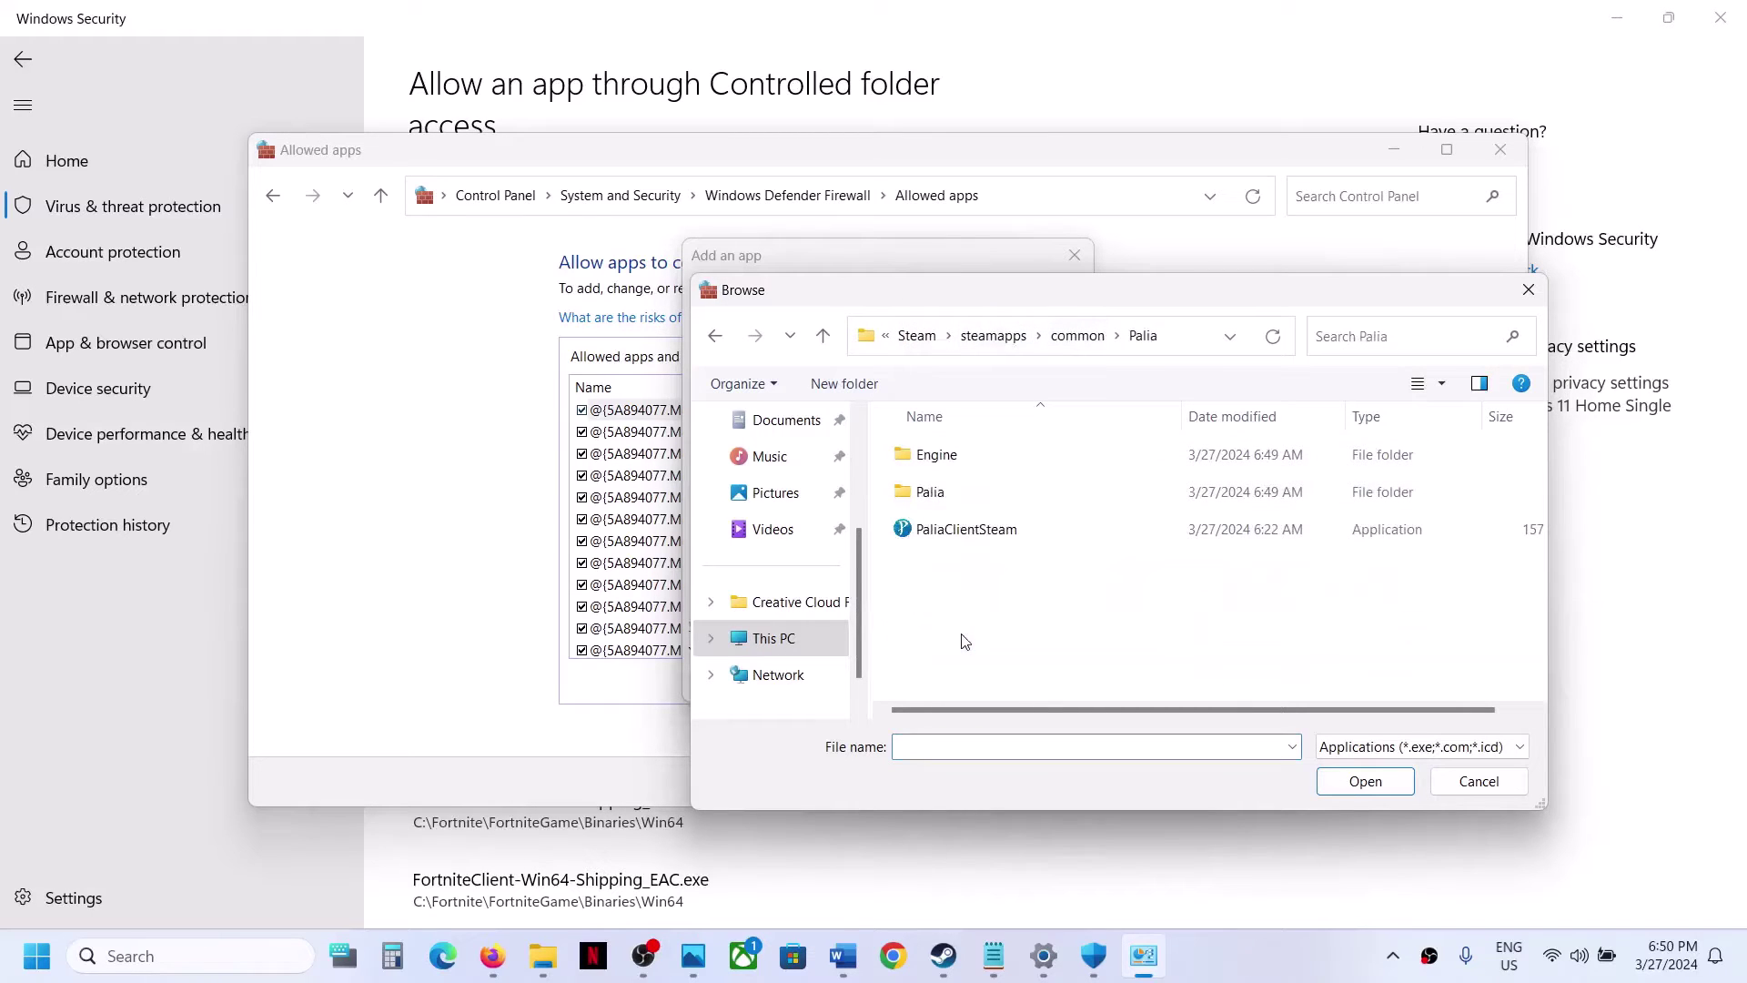
{"action": "left_click", "coordinate": [956, 535]}
{"action": "left_click", "coordinate": [1365, 781]}
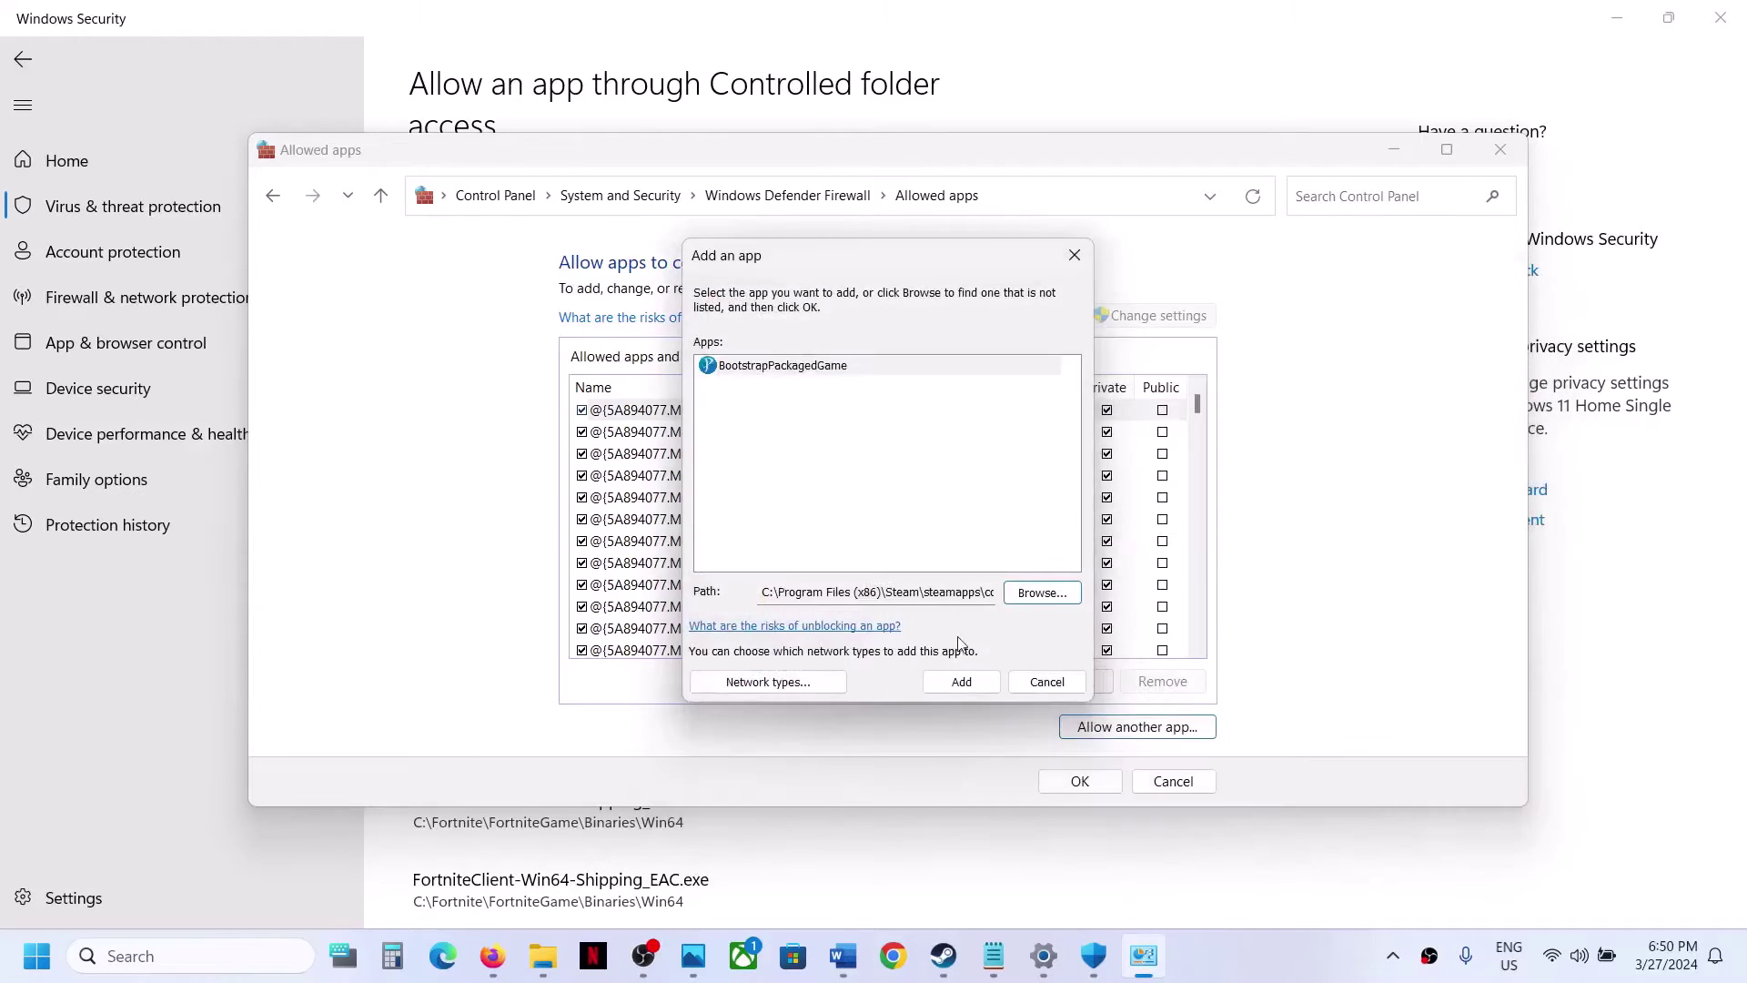
{"action": "left_click", "coordinate": [947, 686]}
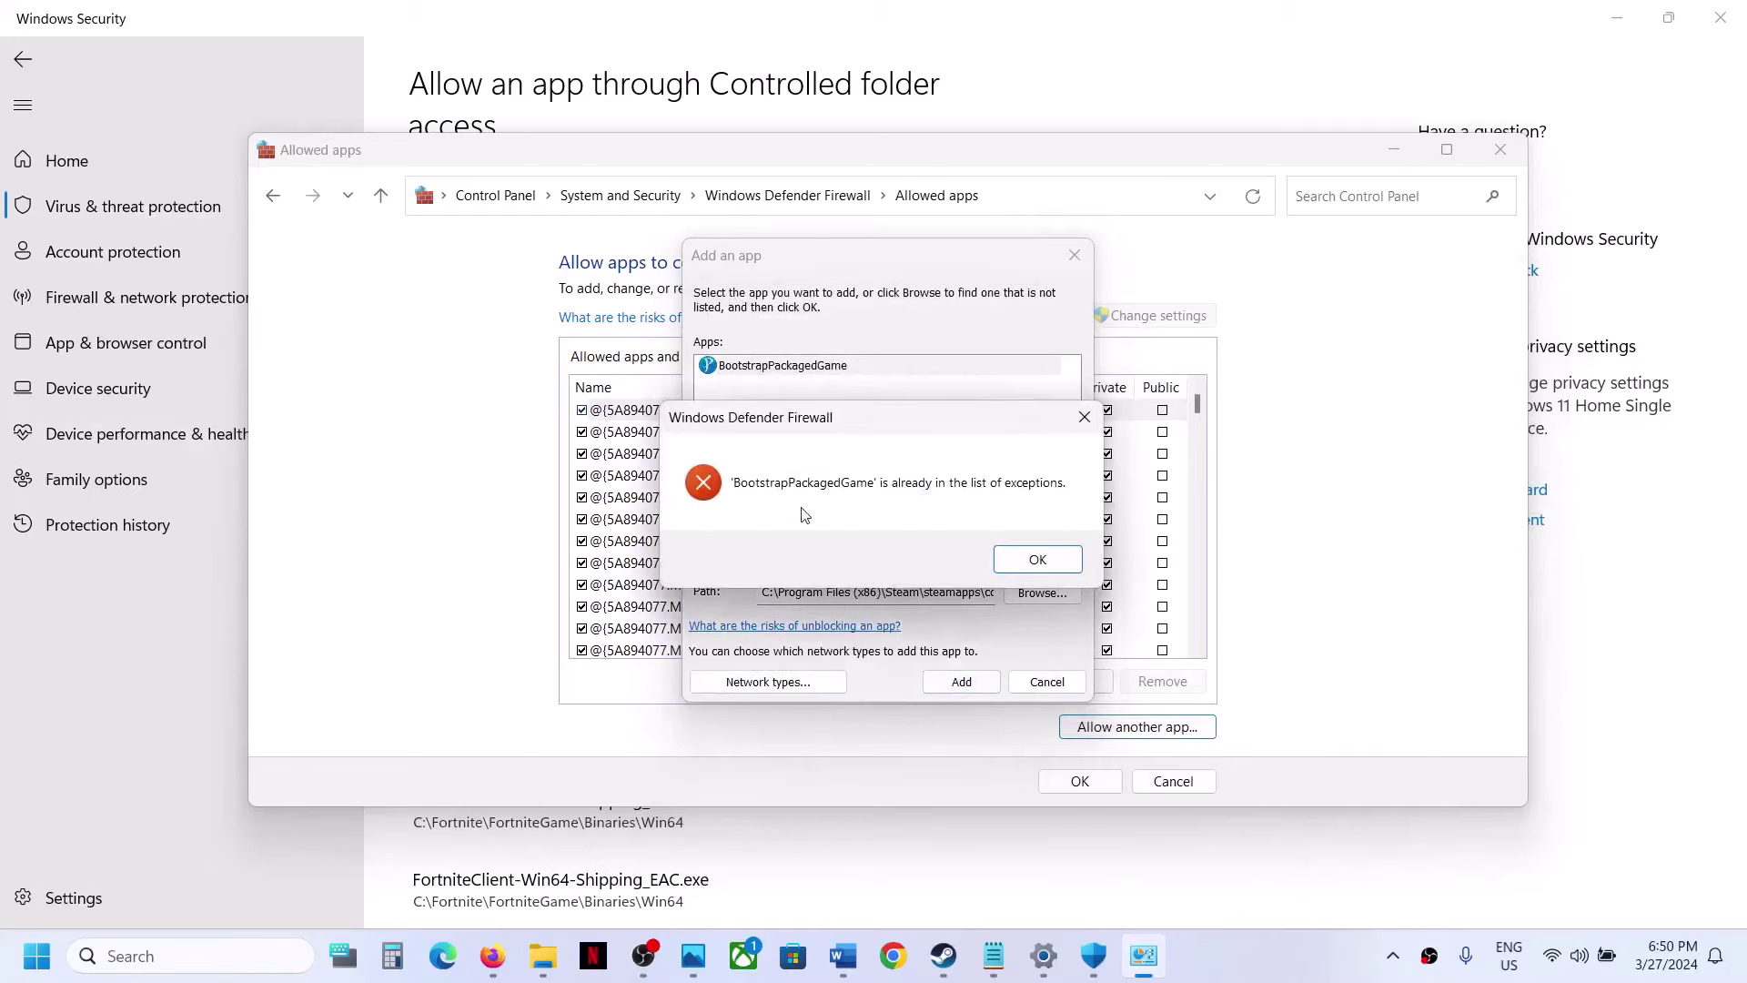
{"action": "left_click", "coordinate": [1037, 558]}
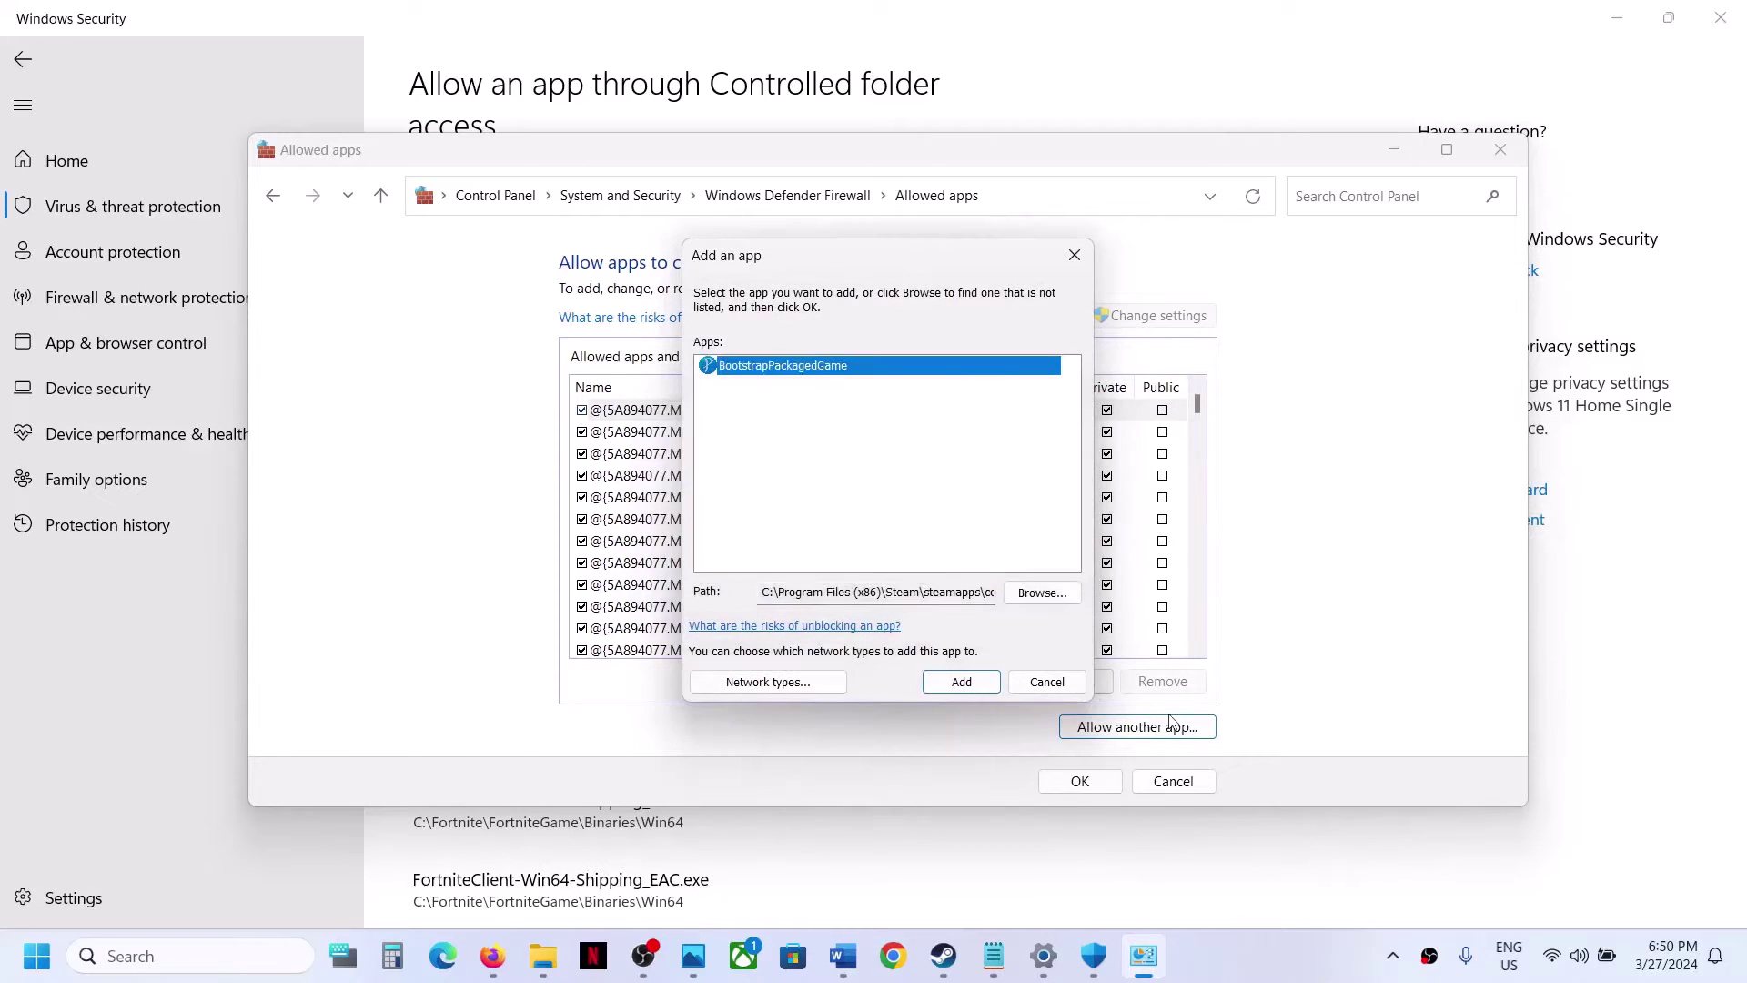
Try to add PaliaClientSteam-Win64-Shipping from Palia\Palia\Binaries\Win64 to the firewall's allowed apps, and leave the app selection.
{"action": "left_click", "coordinate": [1042, 592]}
{"action": "double_click", "coordinate": [928, 492]}
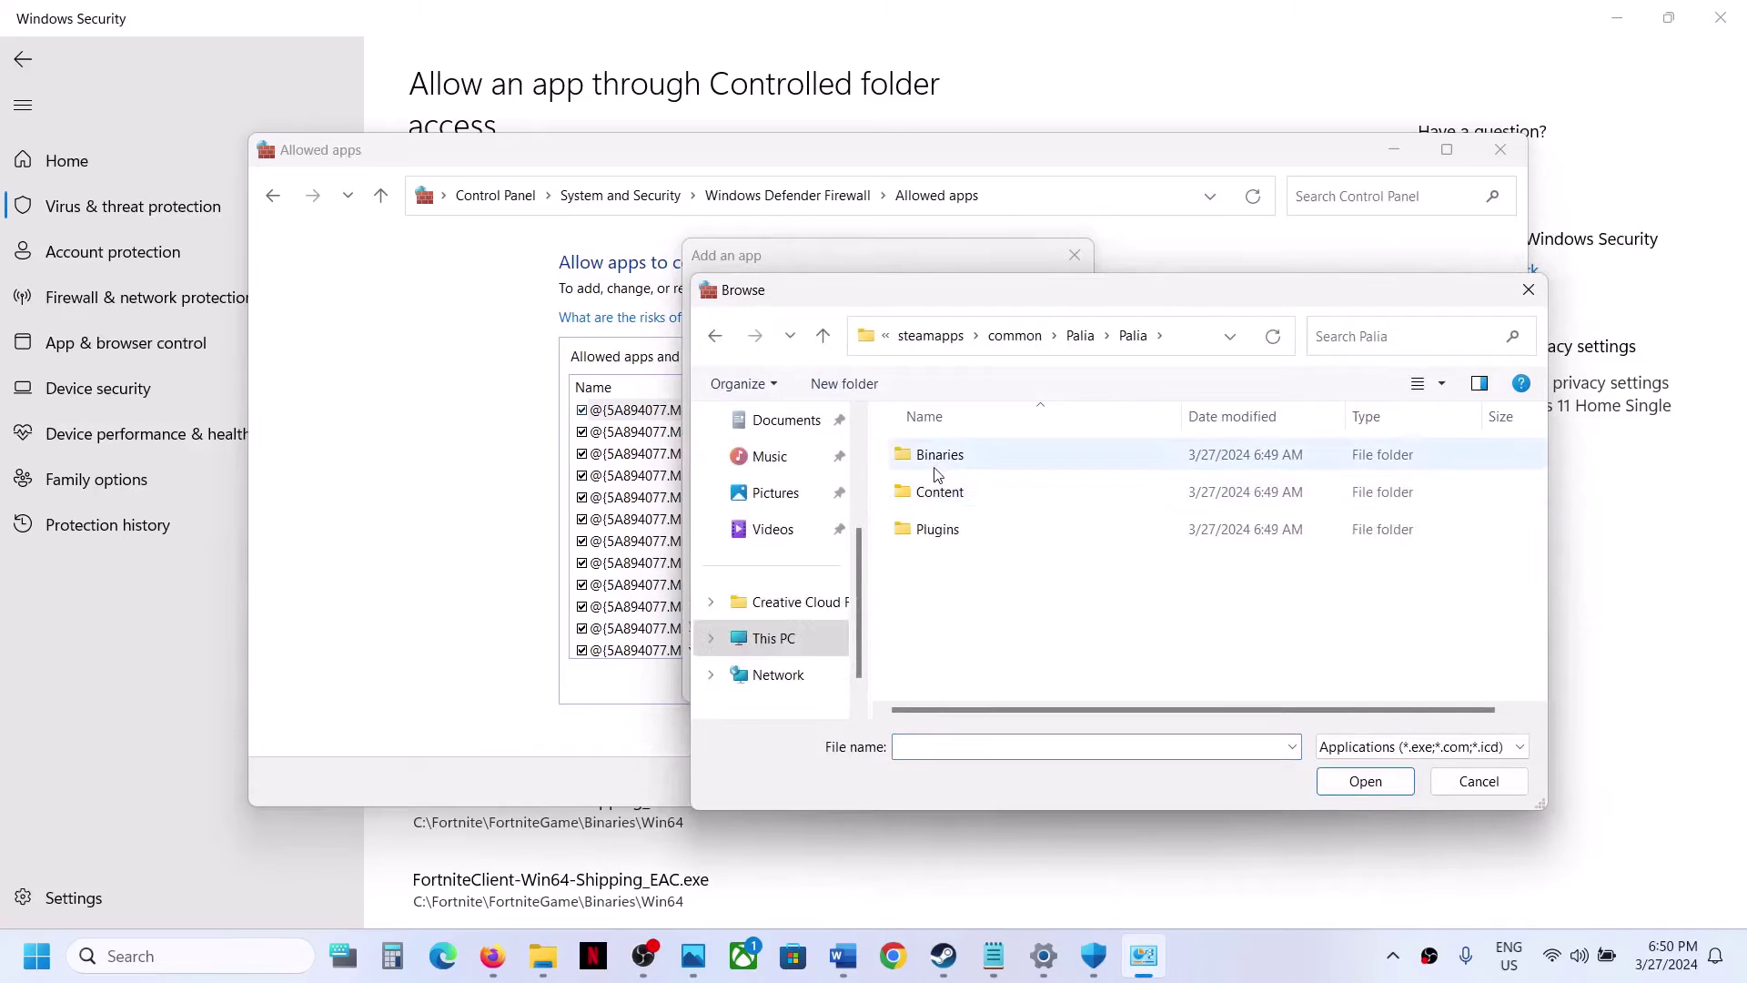
{"action": "double_click", "coordinate": [937, 459]}
{"action": "double_click", "coordinate": [937, 459]}
{"action": "left_click", "coordinate": [952, 538]}
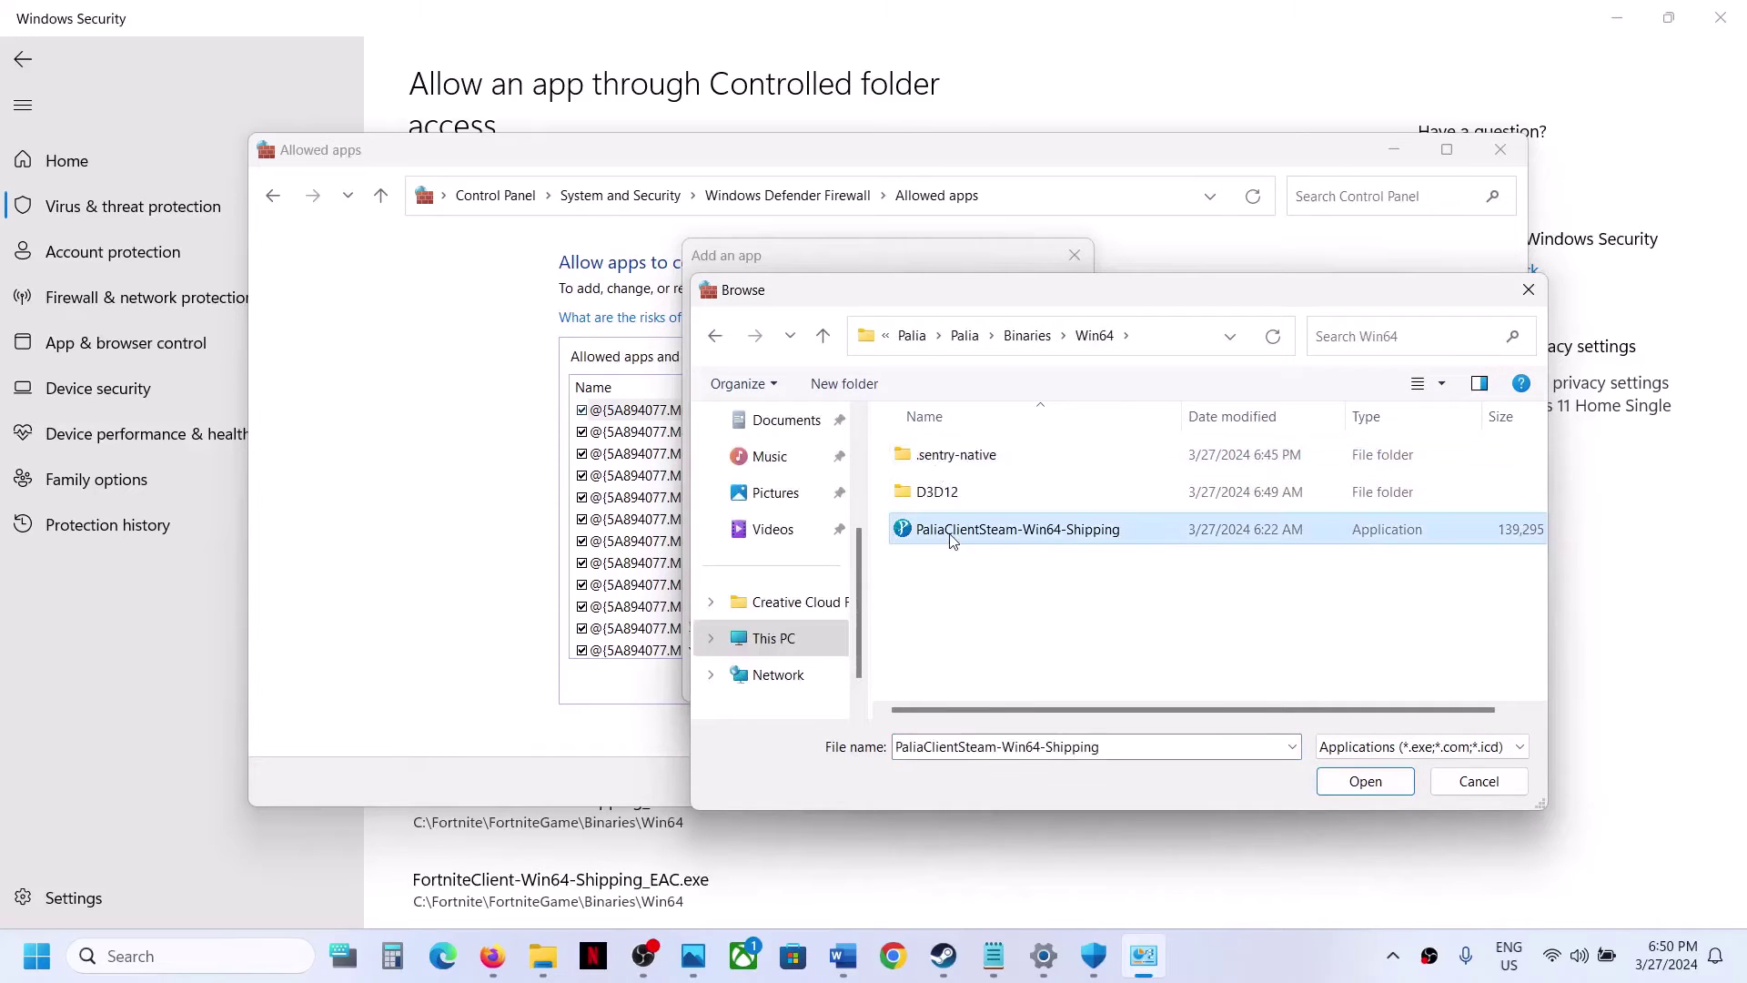
{"action": "left_click", "coordinate": [1365, 782]}
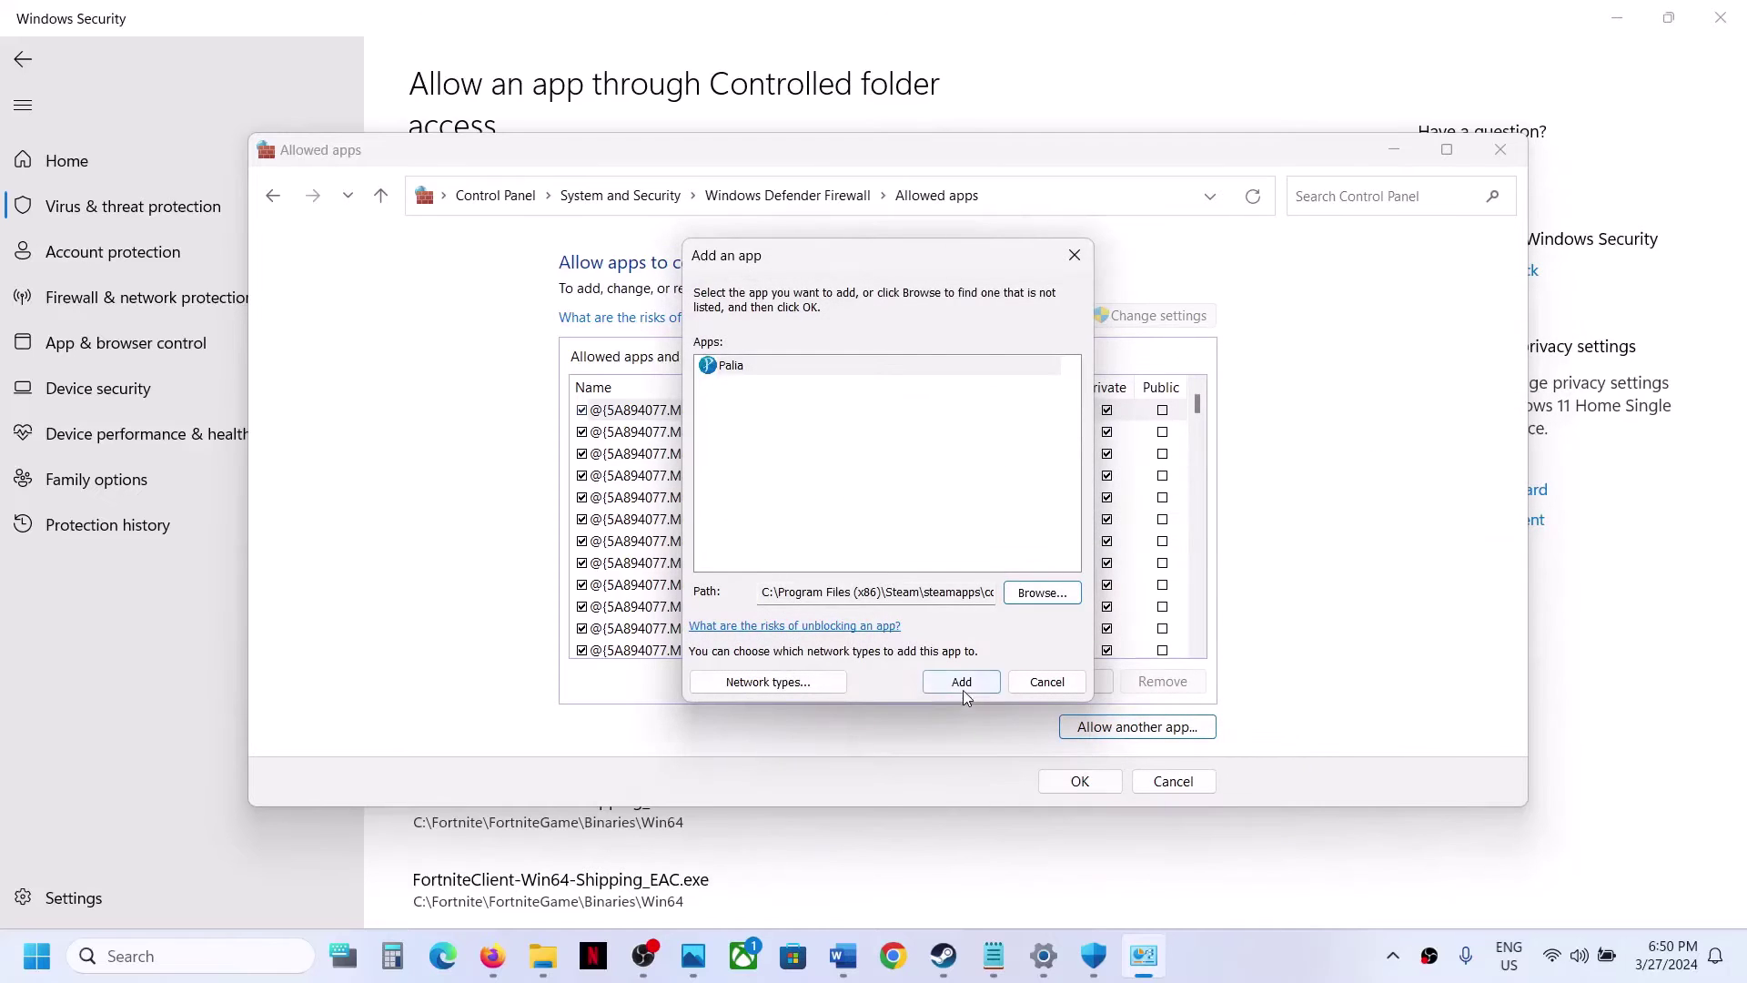
{"action": "left_click", "coordinate": [963, 690]}
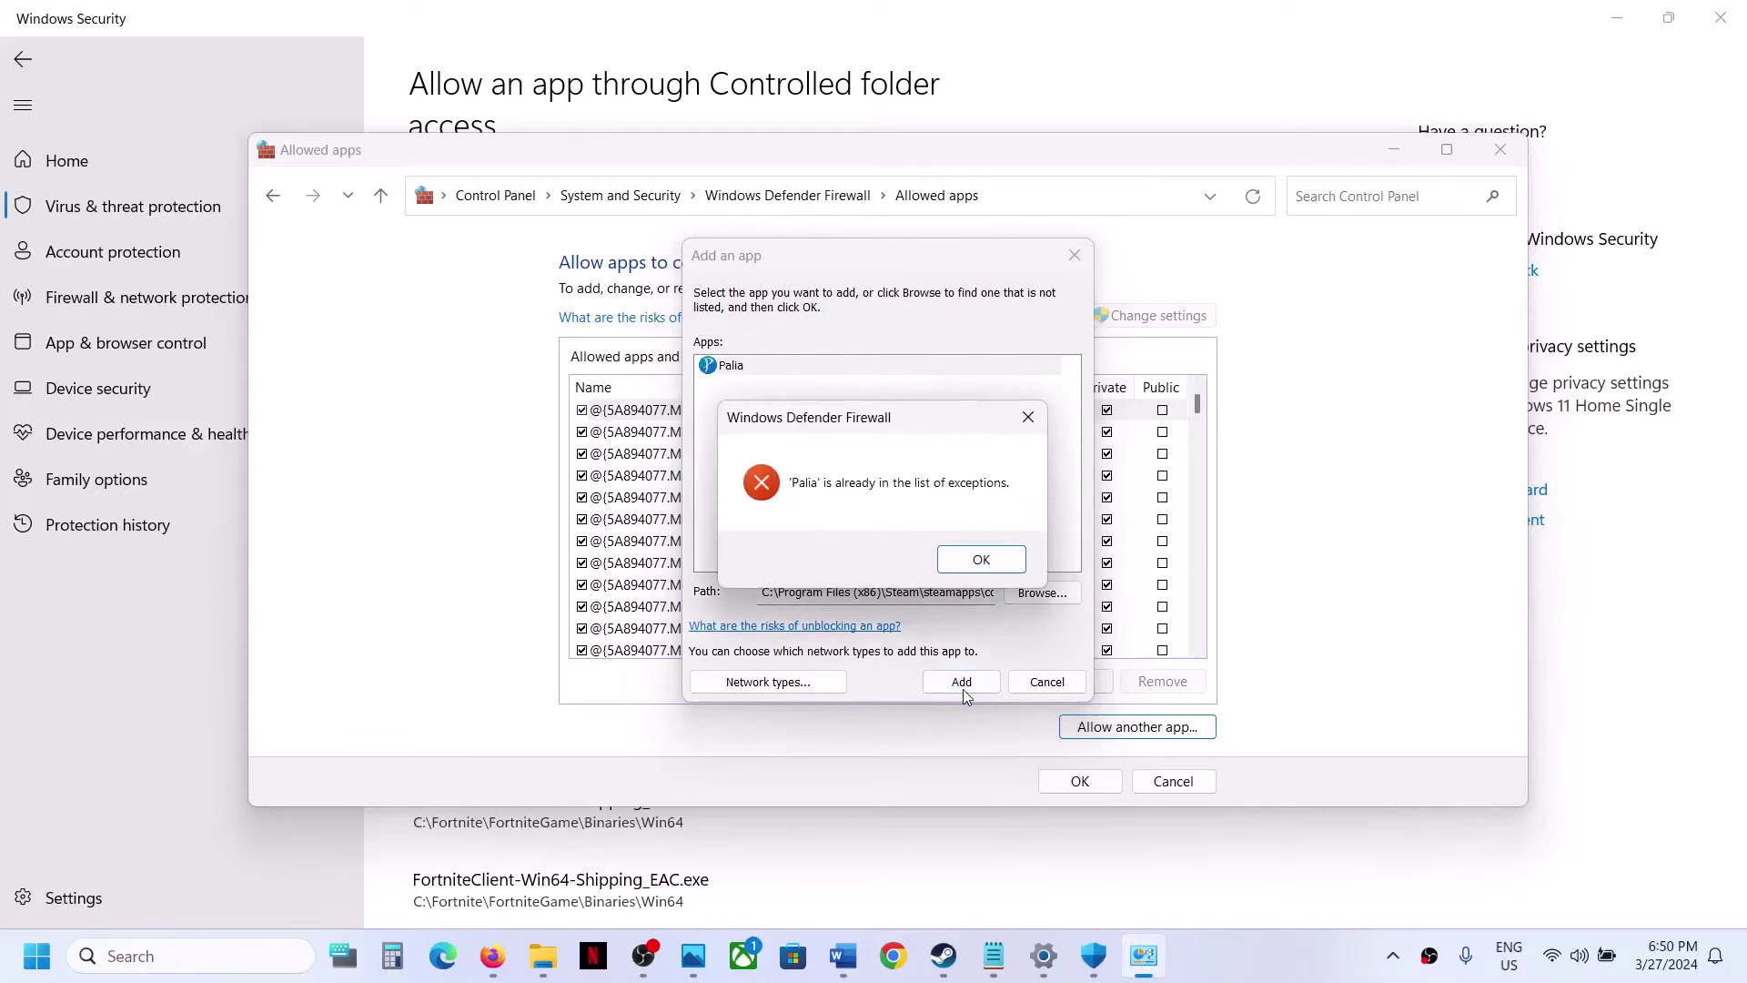
{"action": "left_click", "coordinate": [988, 562]}
{"action": "left_click", "coordinate": [1045, 682]}
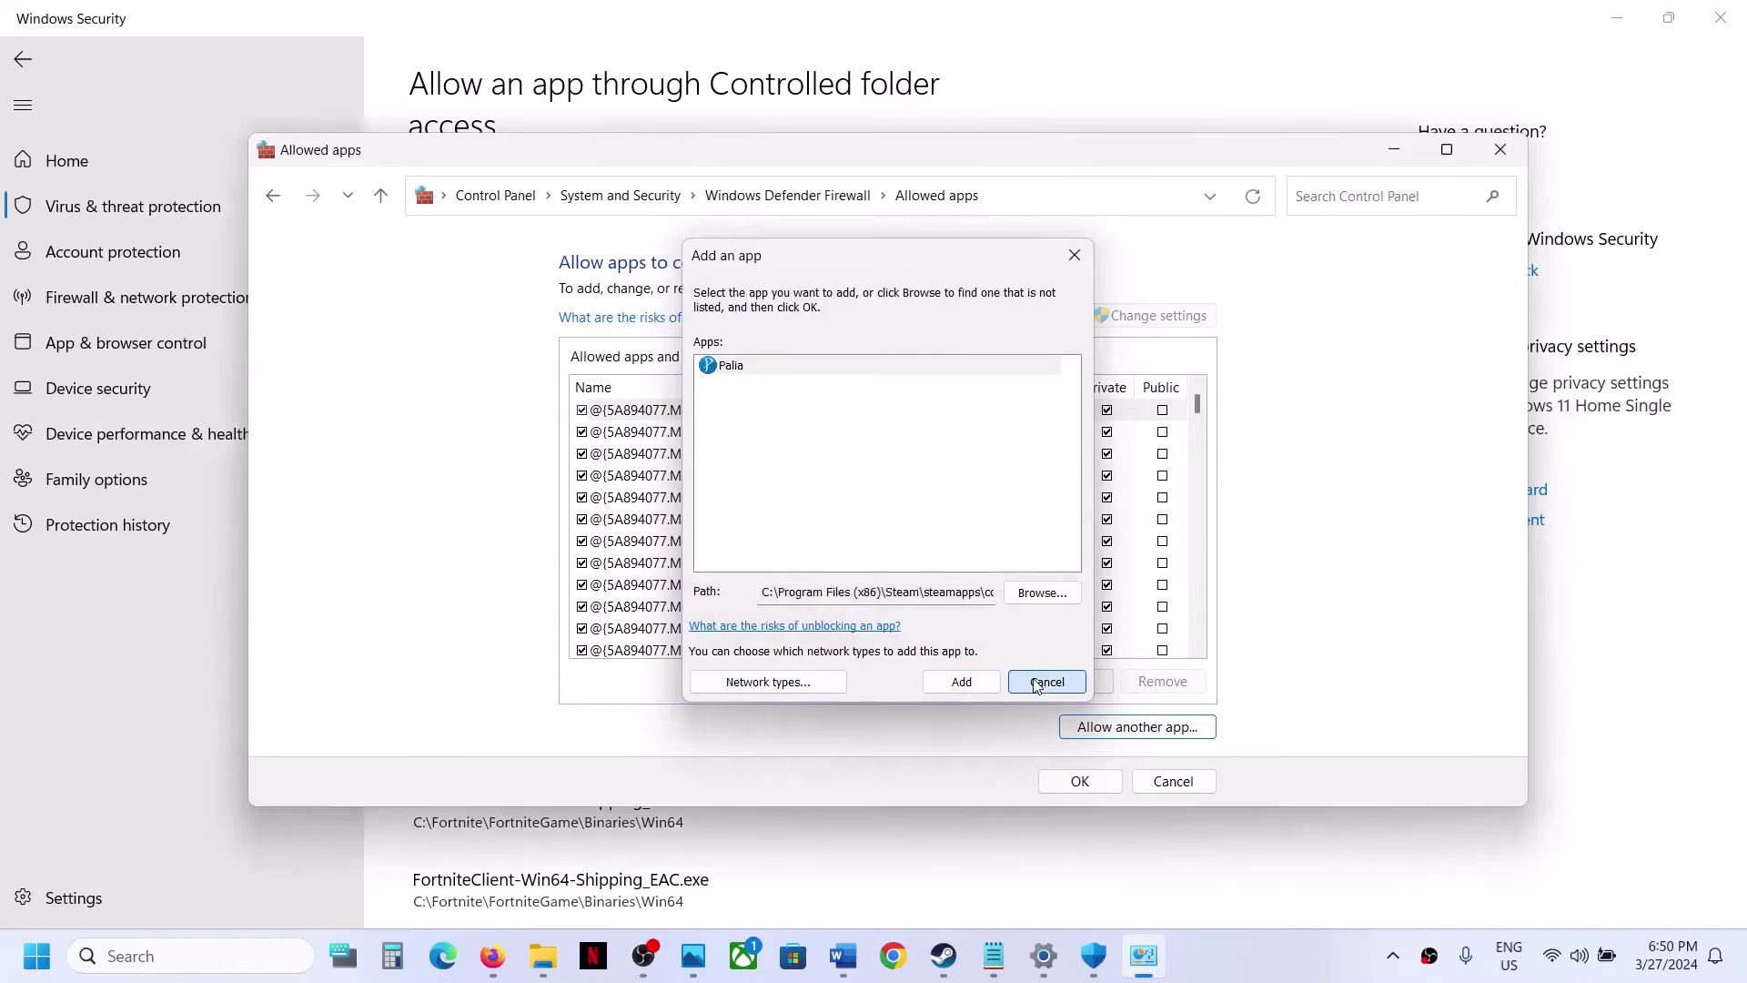
Confirm the firewall's allowed apps list and close the Windows Security and Settings windows.
{"action": "left_click", "coordinate": [1080, 781]}
{"action": "left_click", "coordinate": [1518, 147]}
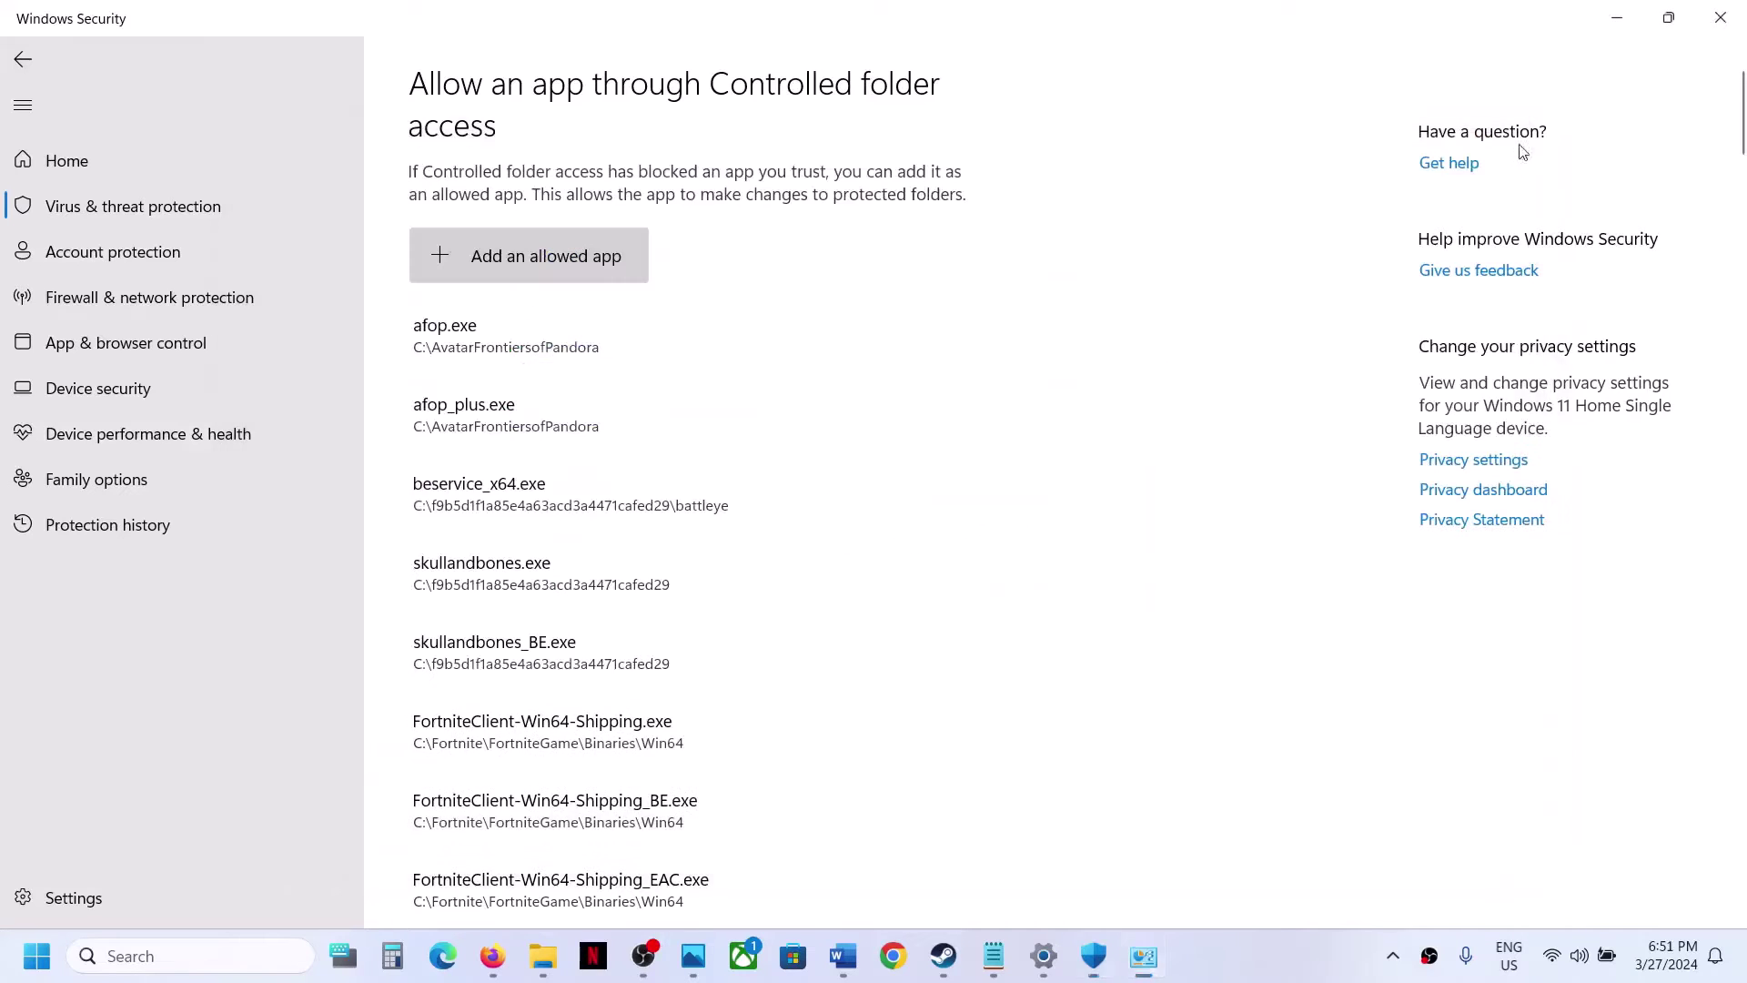
{"action": "left_click", "coordinate": [1734, 15]}
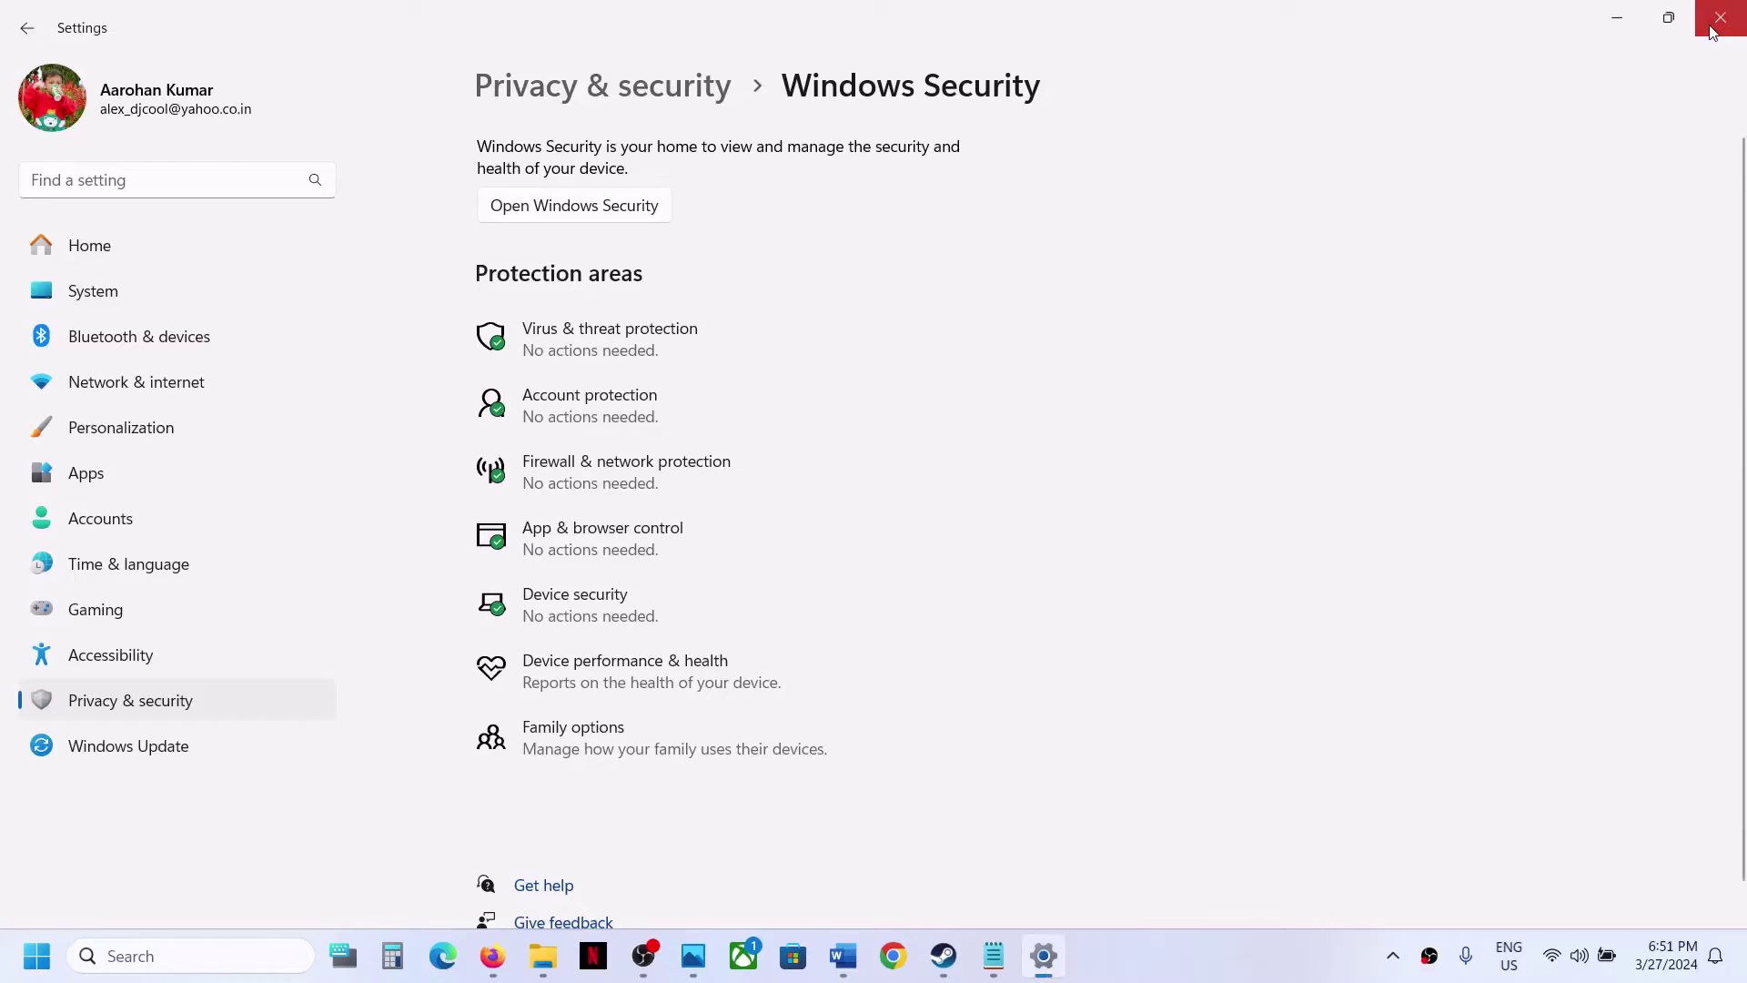
{"action": "left_click", "coordinate": [1722, 20]}
Read Step 6 in the Word document, marking the skip note and the field of view, window mode and video settings advice.
{"action": "scroll", "coordinate": [887, 534], "scroll_direction": "down", "scroll_amount": 5}
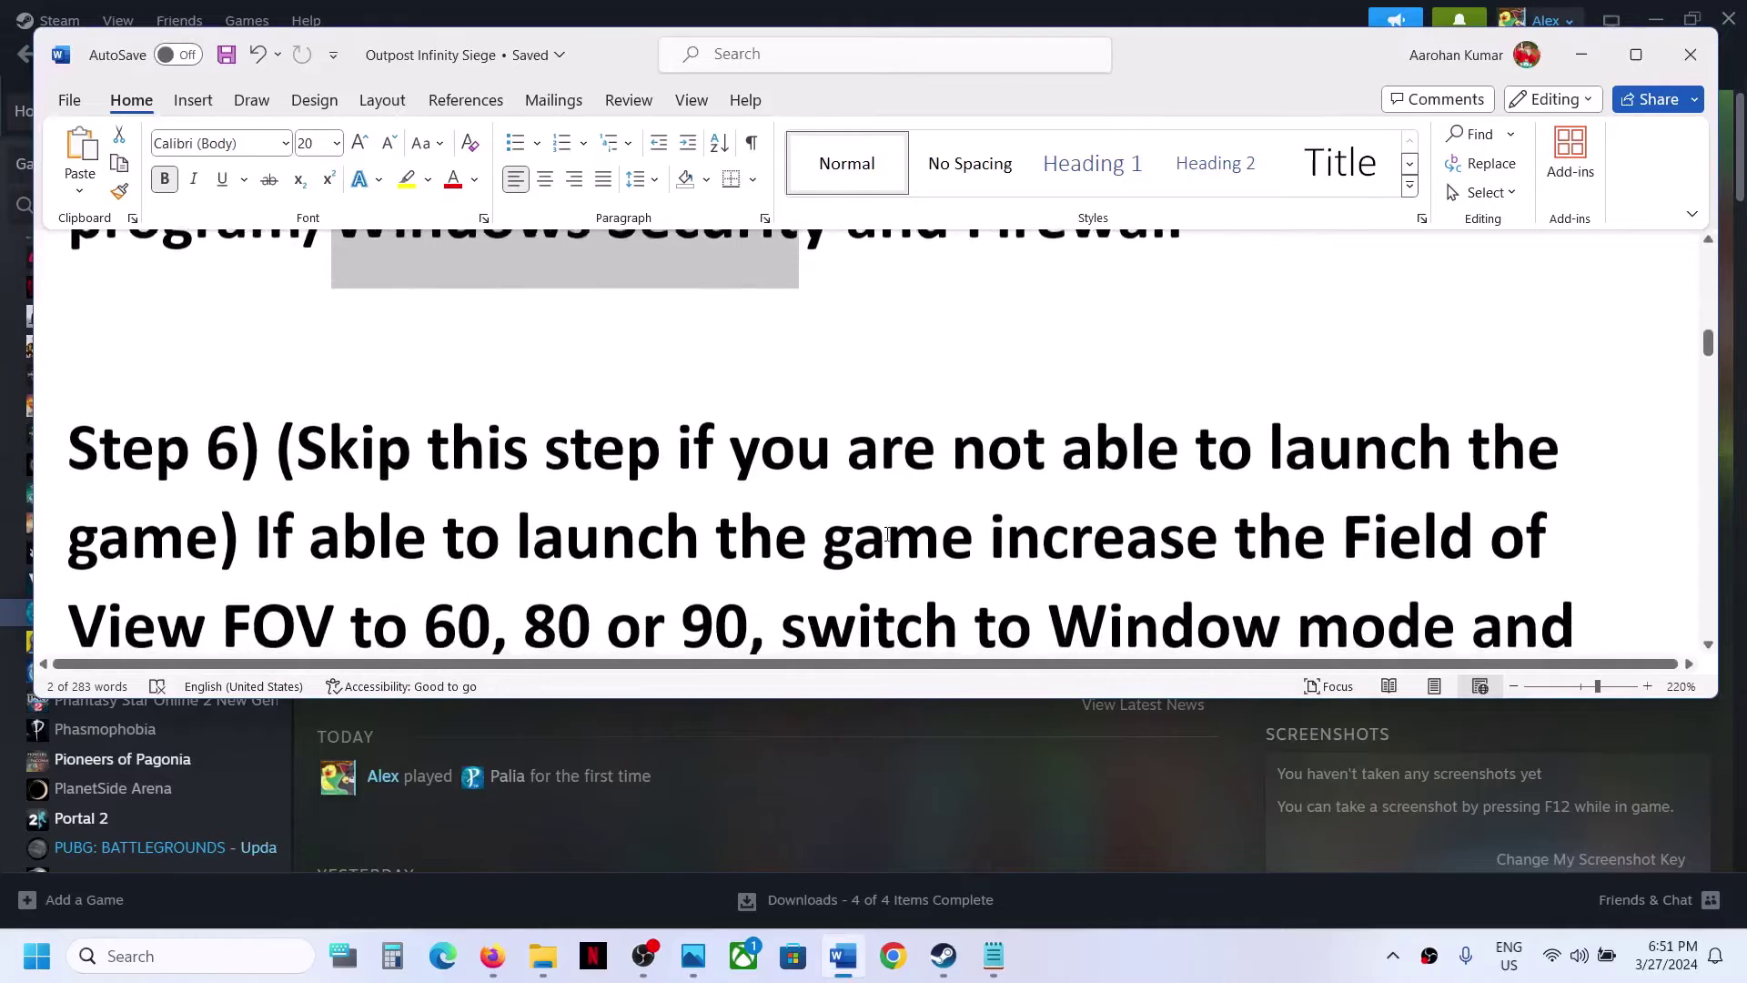
{"action": "left_click_drag", "start_coordinate": [310, 397], "coordinate": [214, 493]}
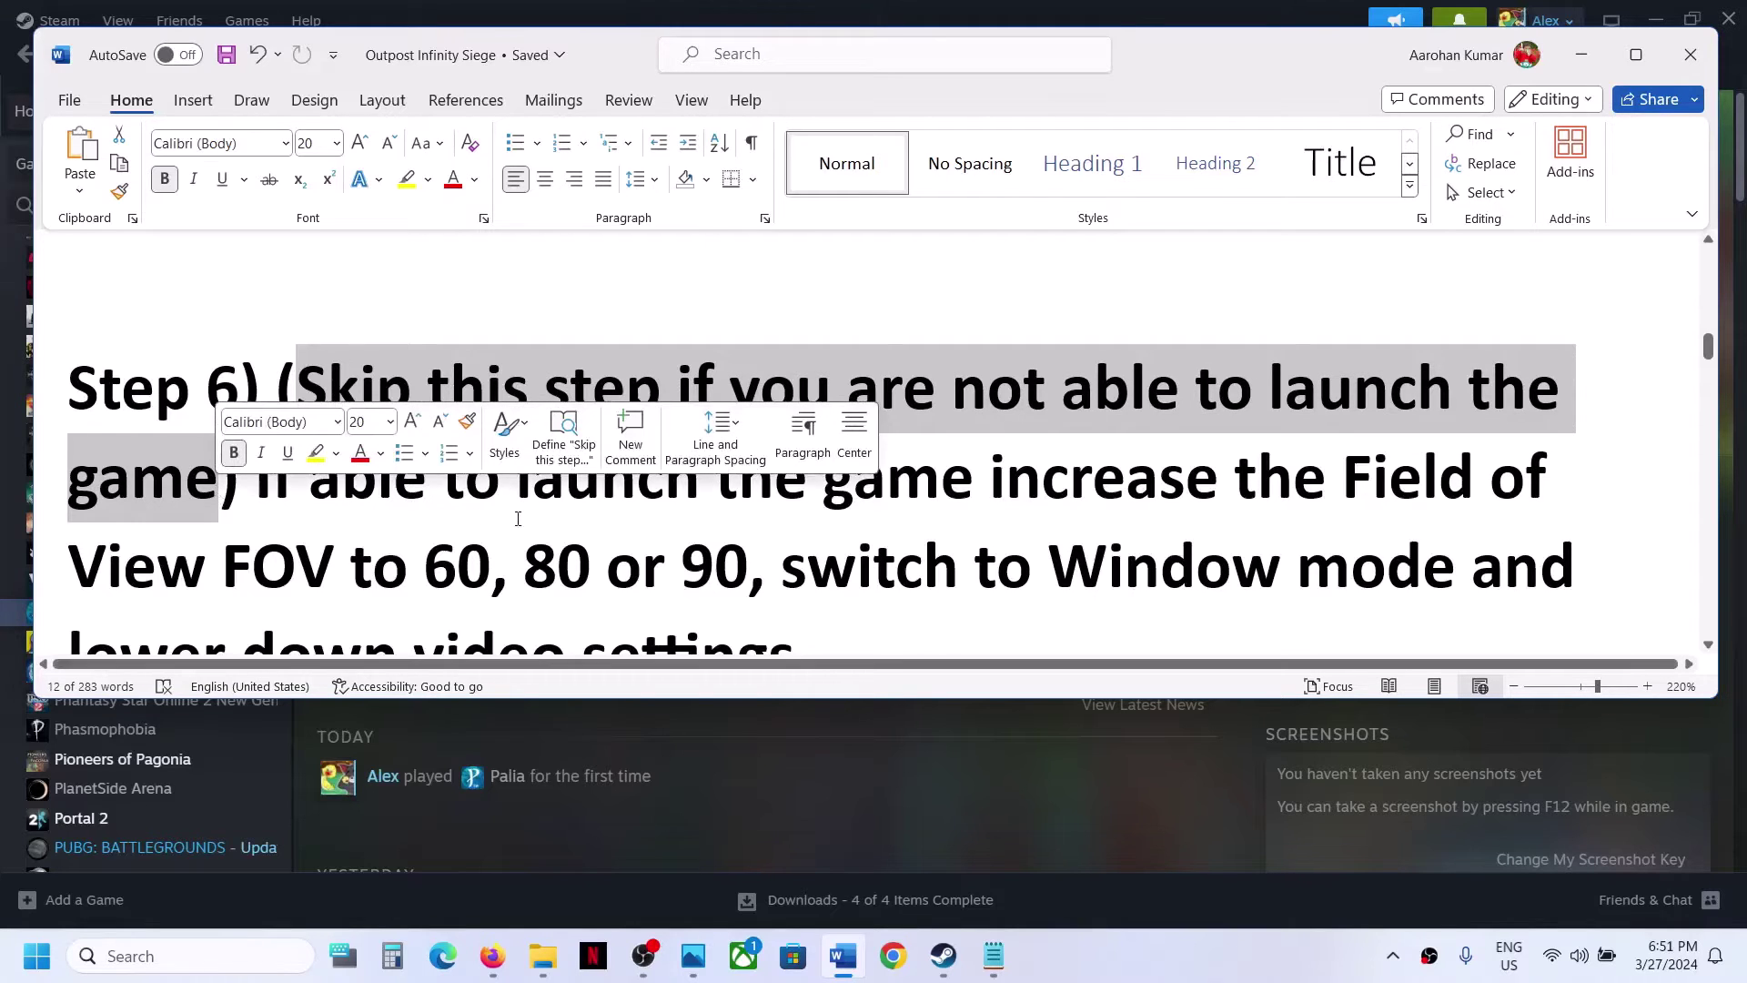
{"action": "left_click", "coordinate": [293, 482]}
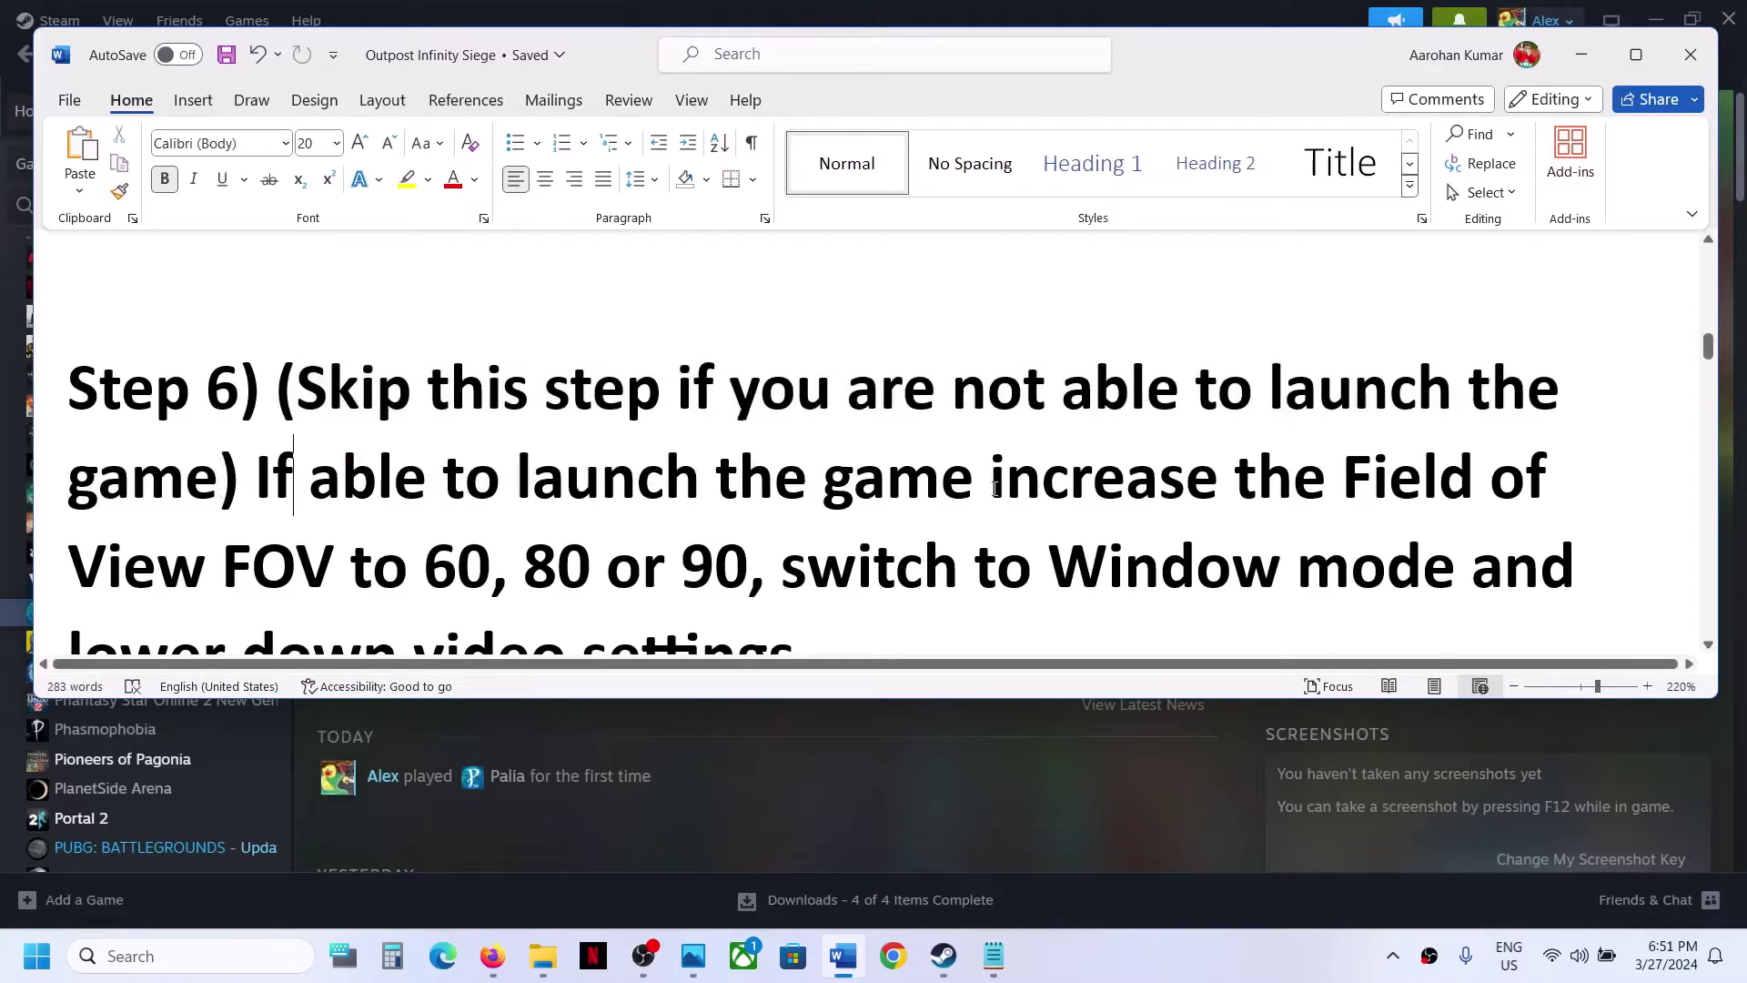
{"action": "left_click_drag", "start_coordinate": [996, 488], "coordinate": [748, 569]}
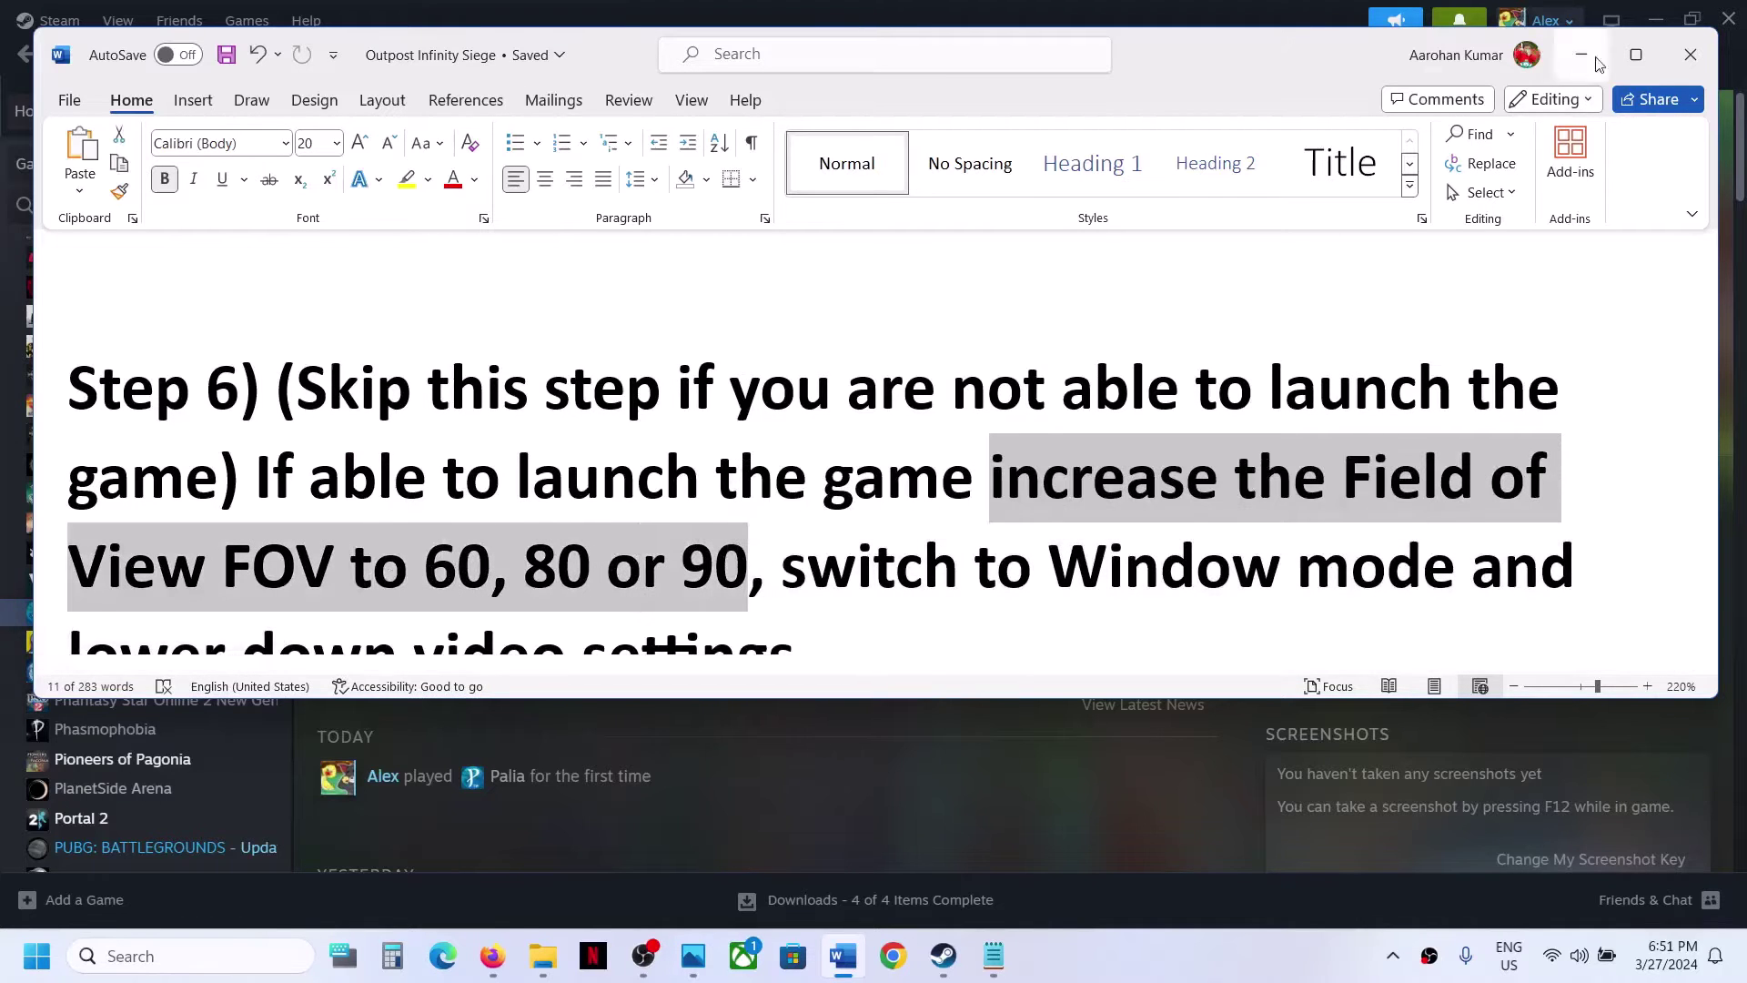
{"action": "left_click", "coordinate": [1635, 54]}
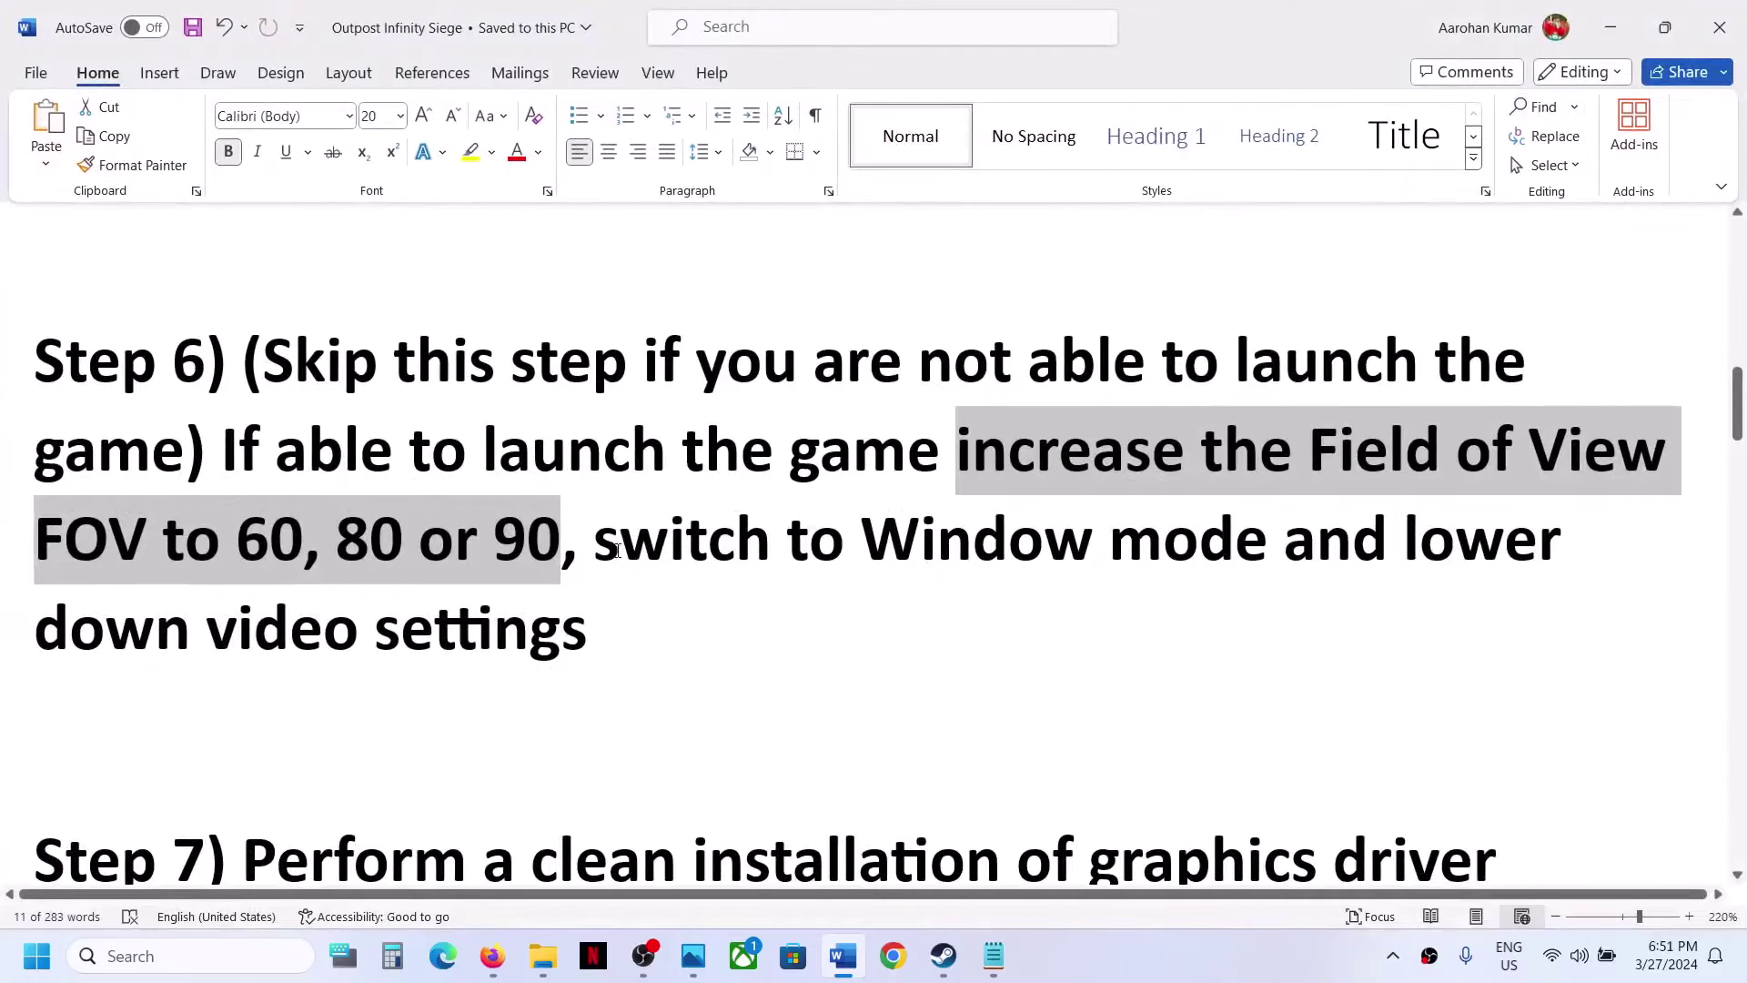
{"action": "left_click_drag", "start_coordinate": [613, 549], "coordinate": [682, 671]}
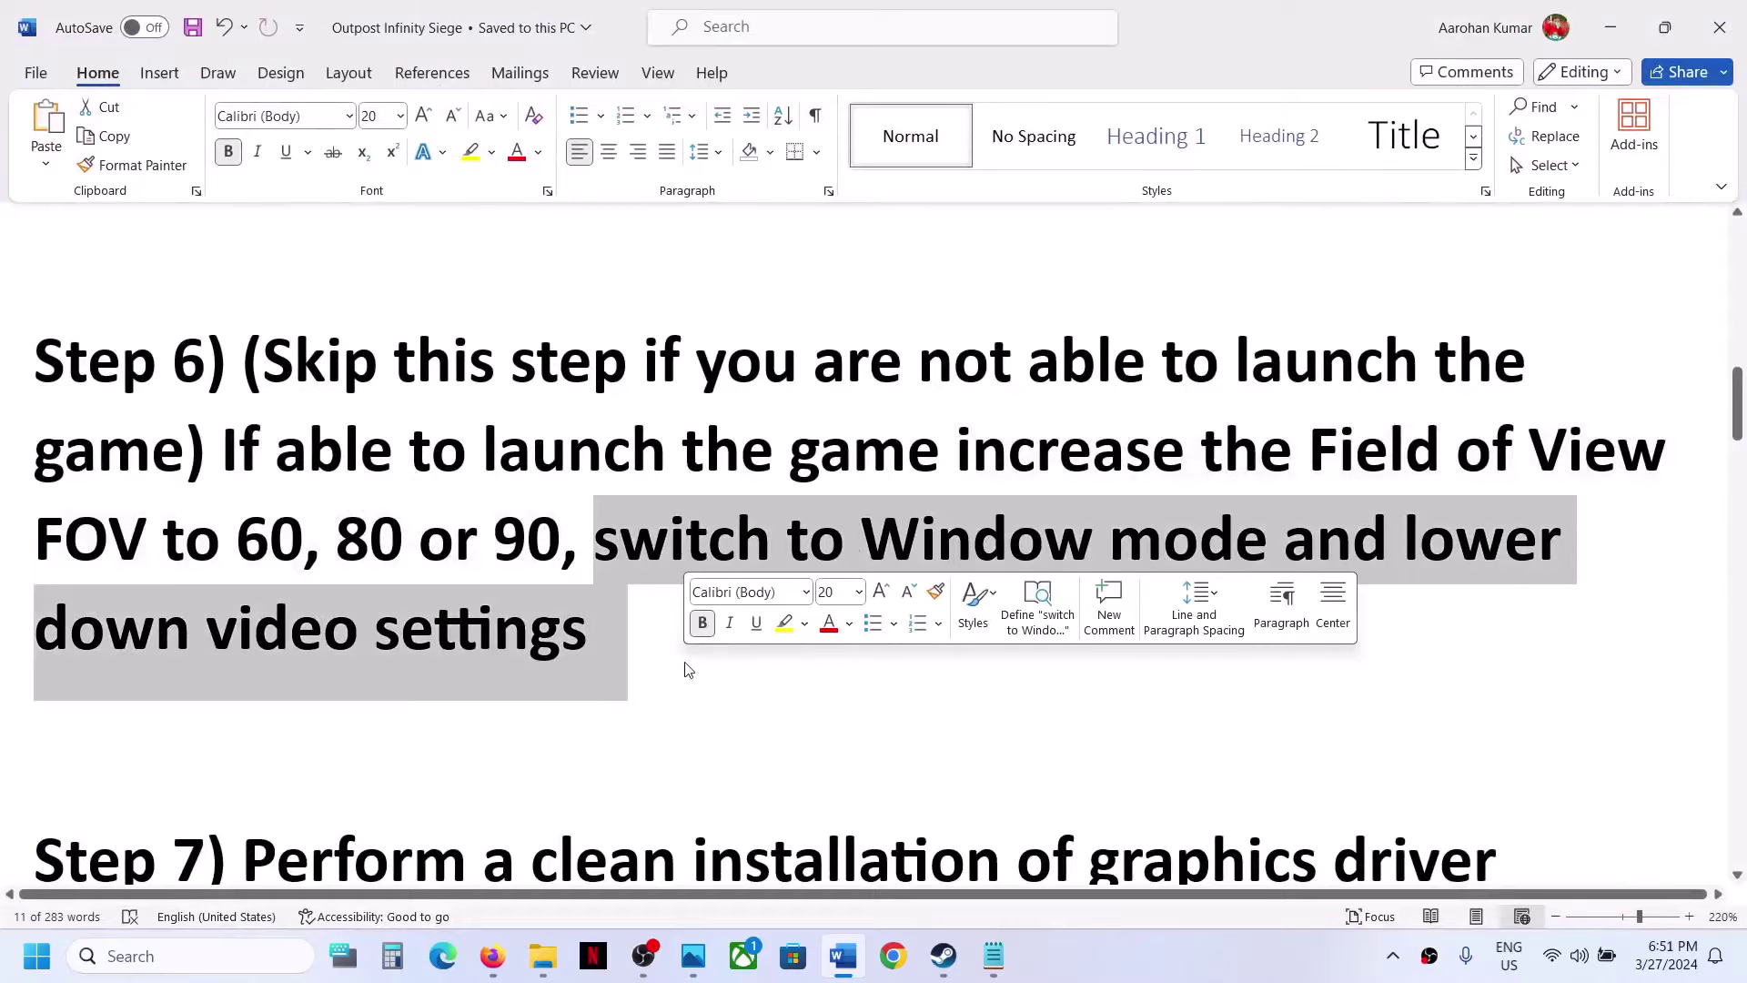
{"action": "left_click", "coordinate": [1610, 28]}
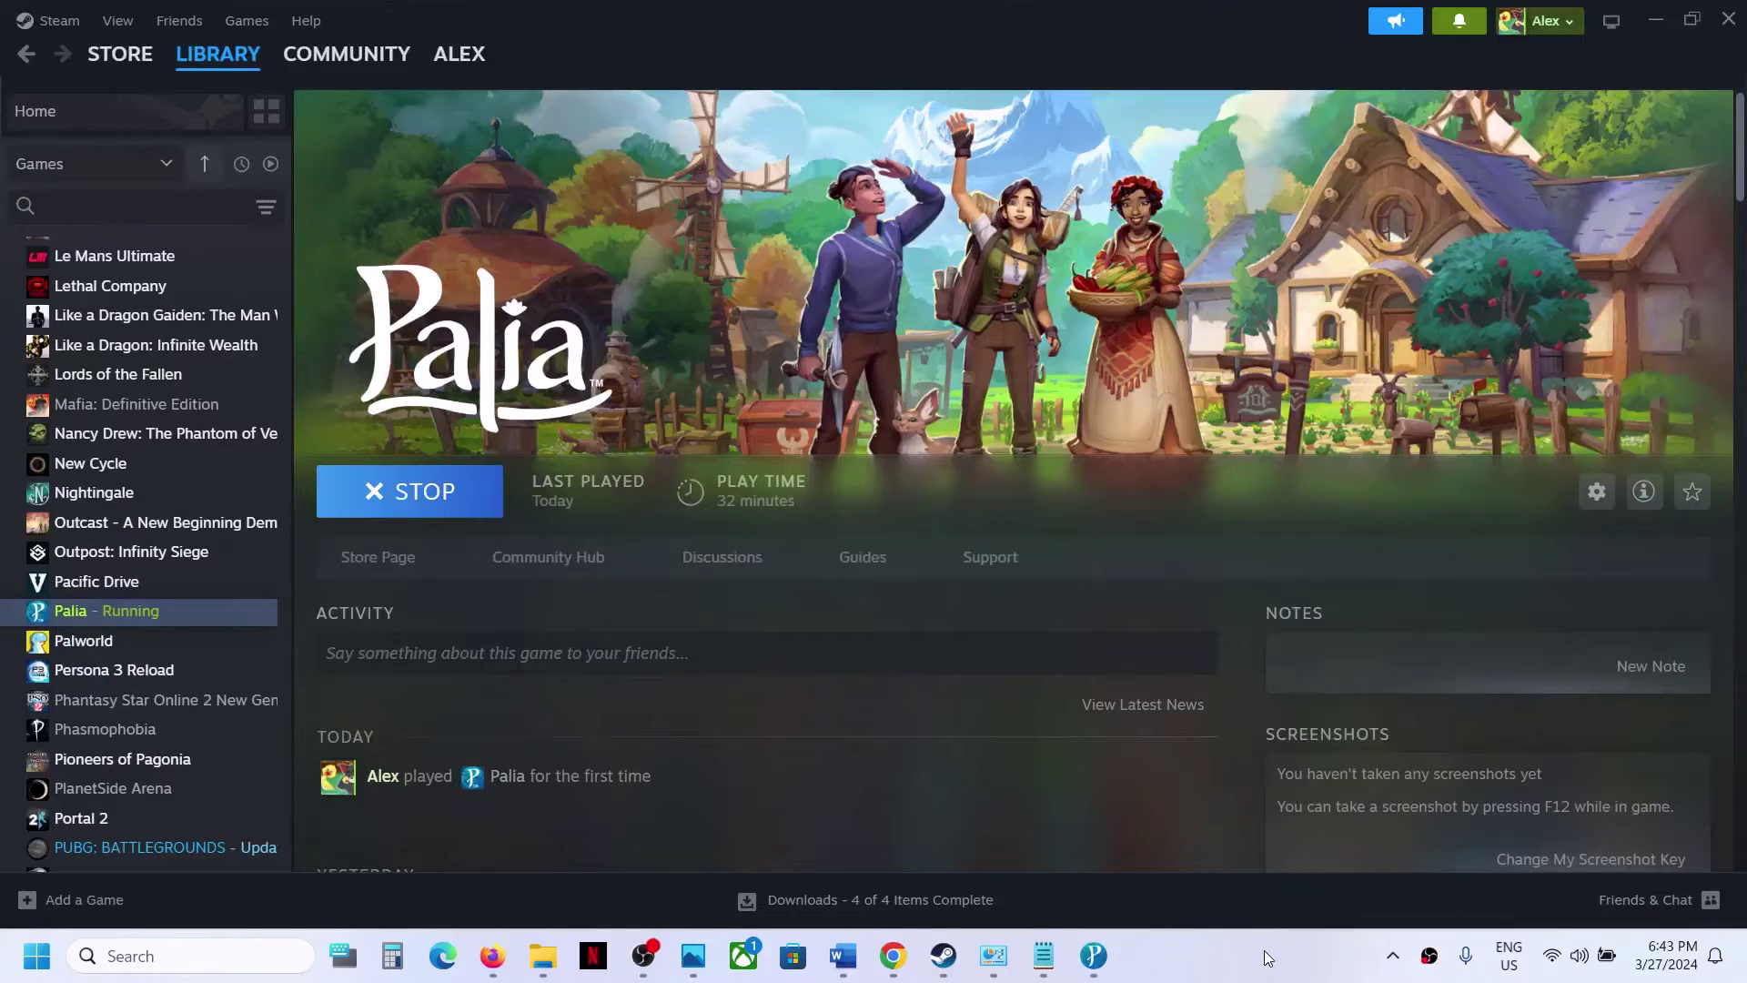
Switch to the running Palia game and open its Graphics Settings from the in-game options.
{"action": "left_click", "coordinate": [1093, 956]}
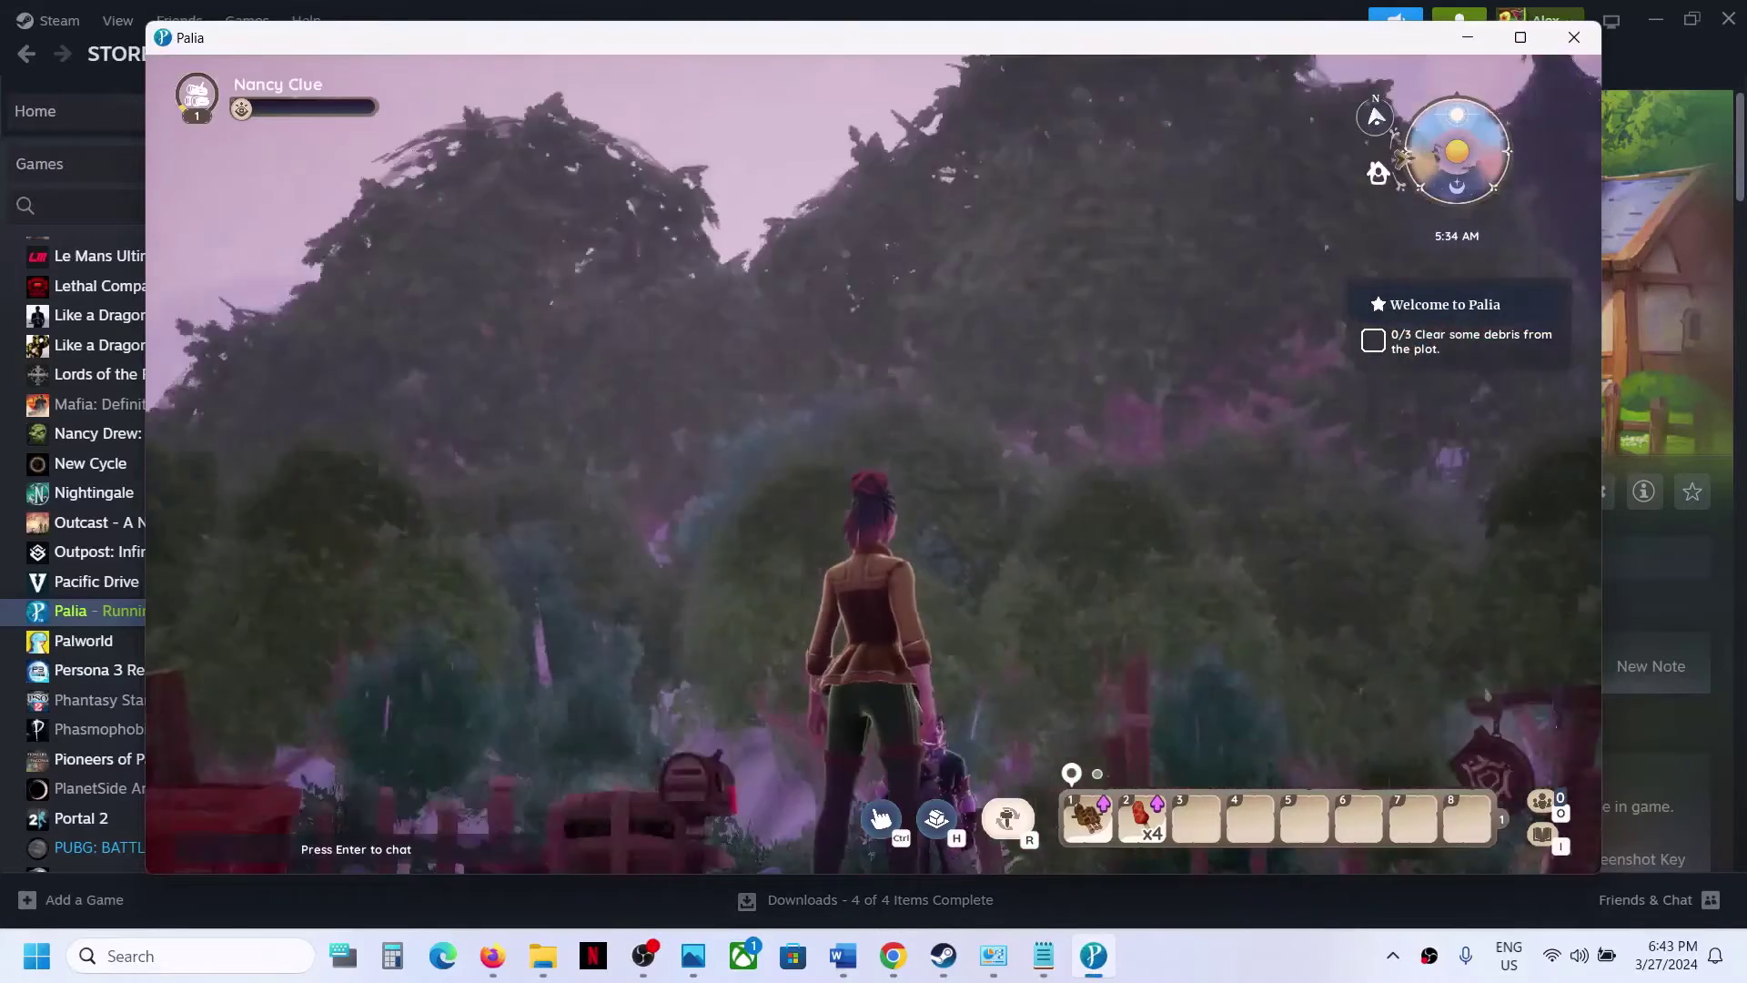
{"action": "key", "text": "Escape"}
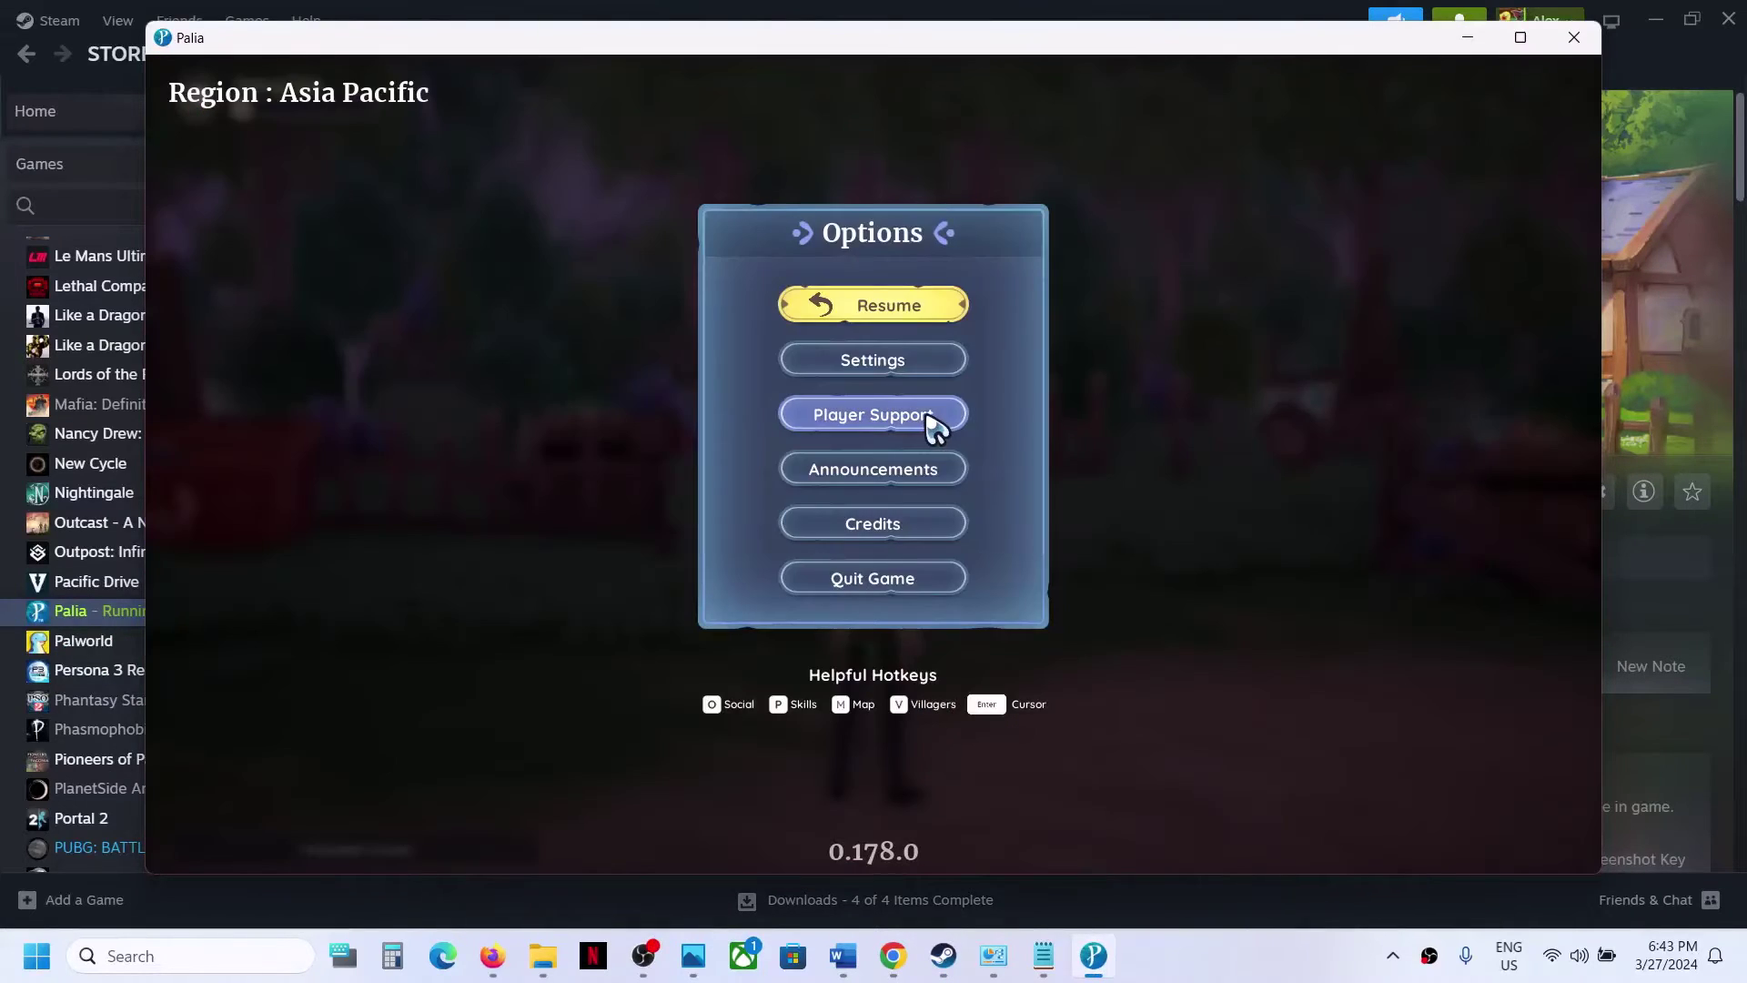
{"action": "left_click", "coordinate": [901, 373]}
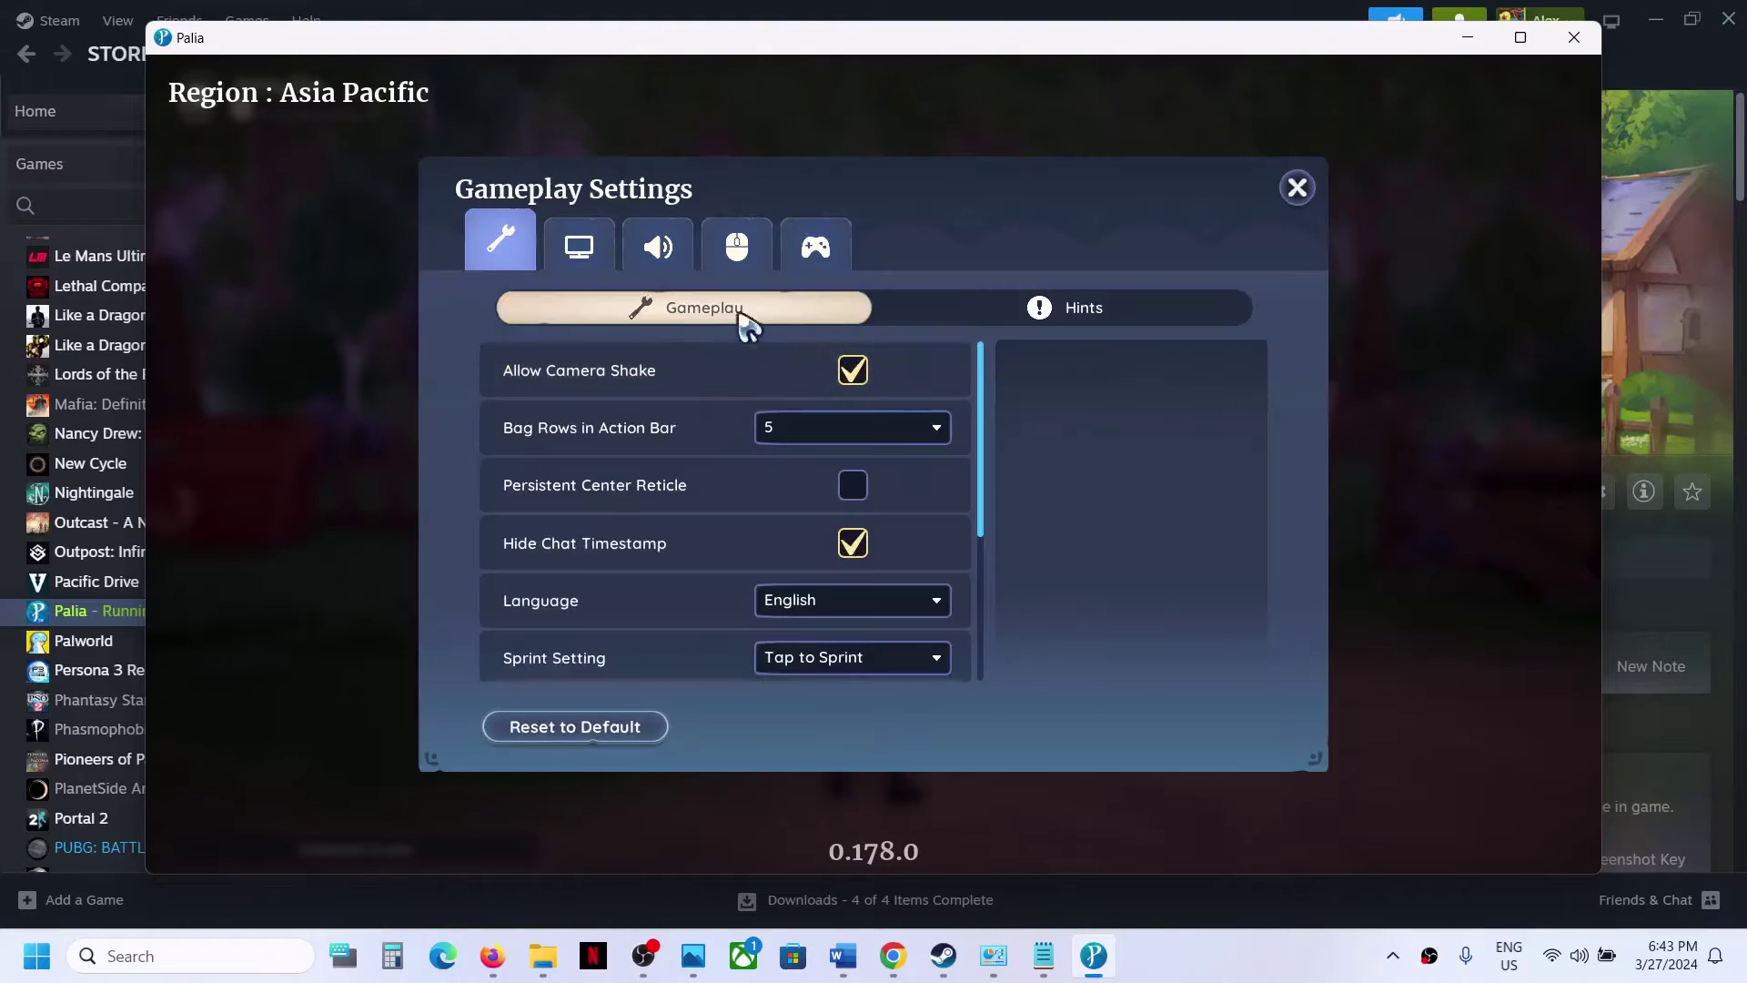
{"action": "left_click", "coordinate": [583, 264]}
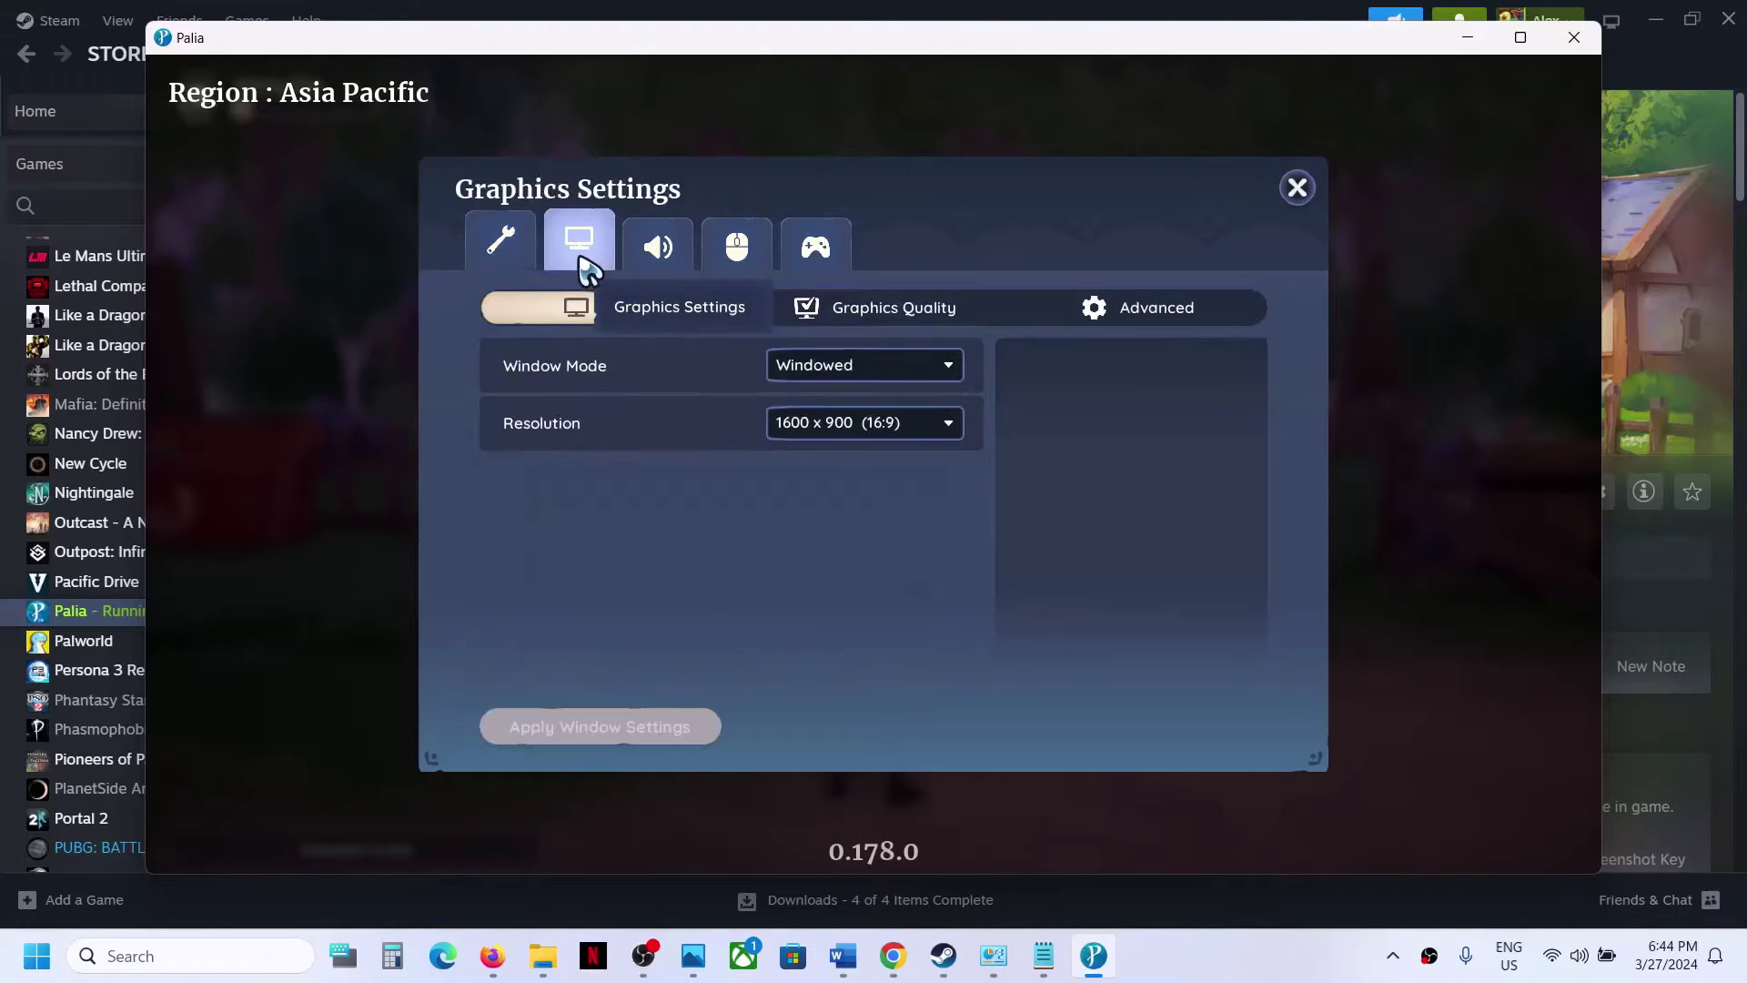
Switch Palia's window mode to Fullscreen and back to Windowed.
{"action": "left_click", "coordinate": [937, 382]}
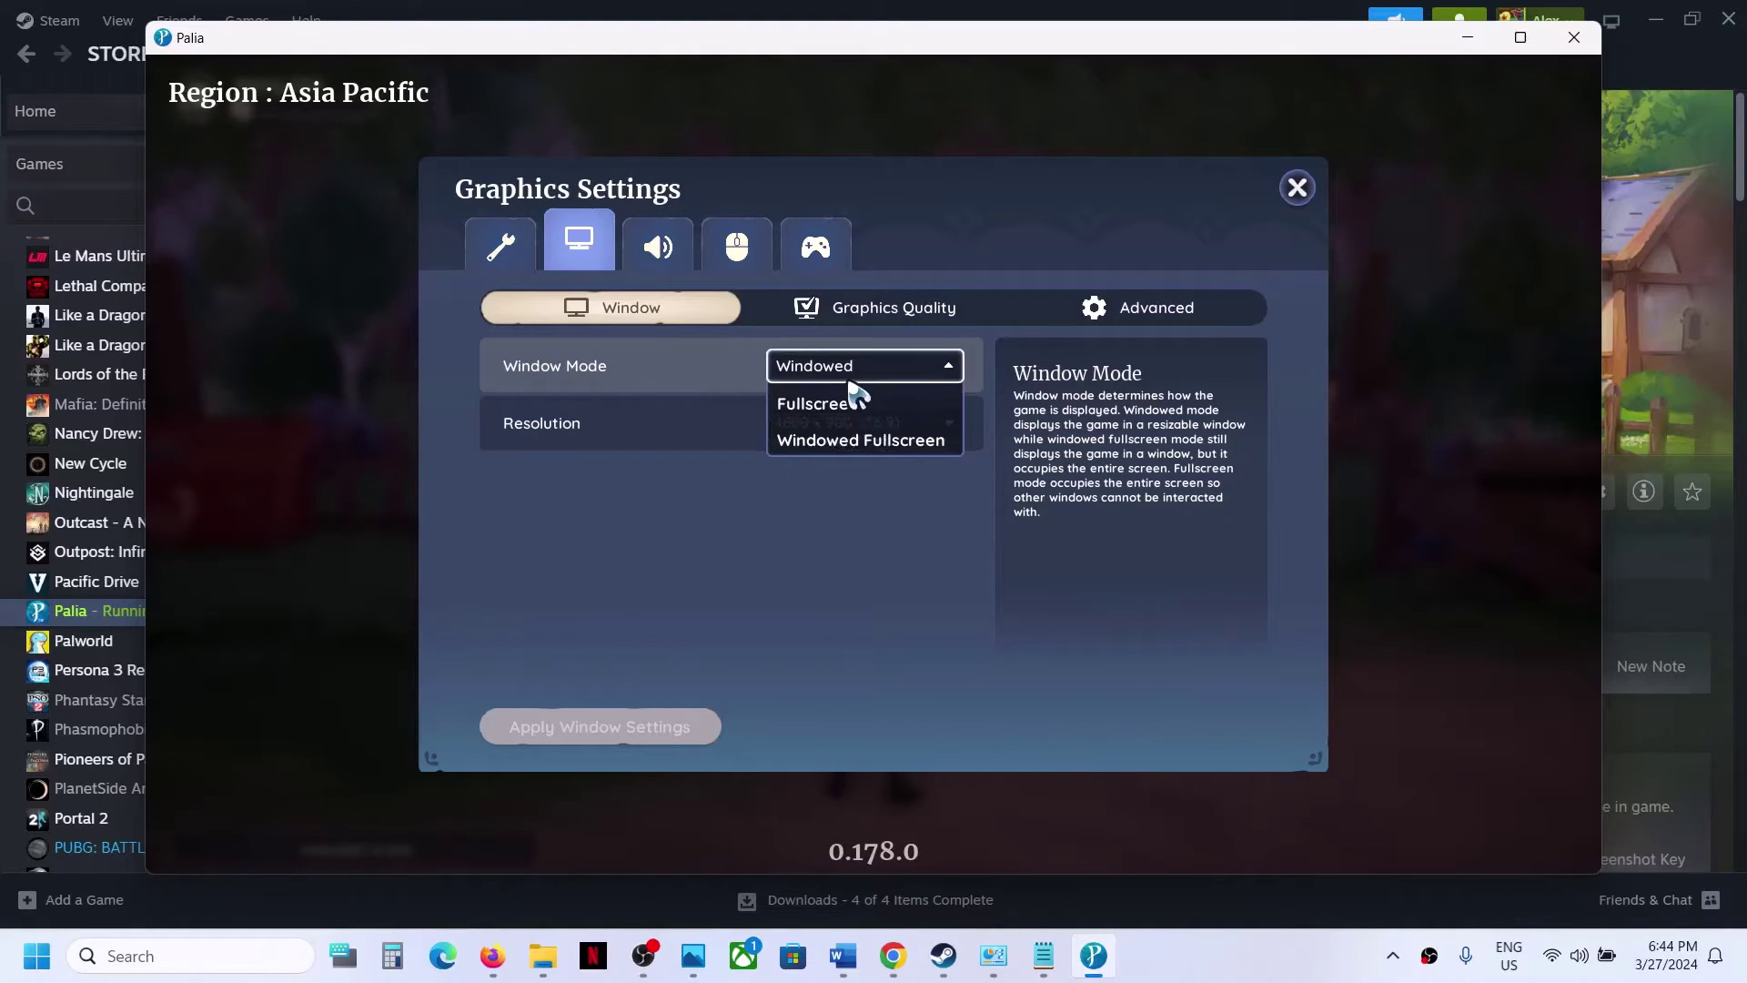
{"action": "left_click", "coordinate": [854, 392]}
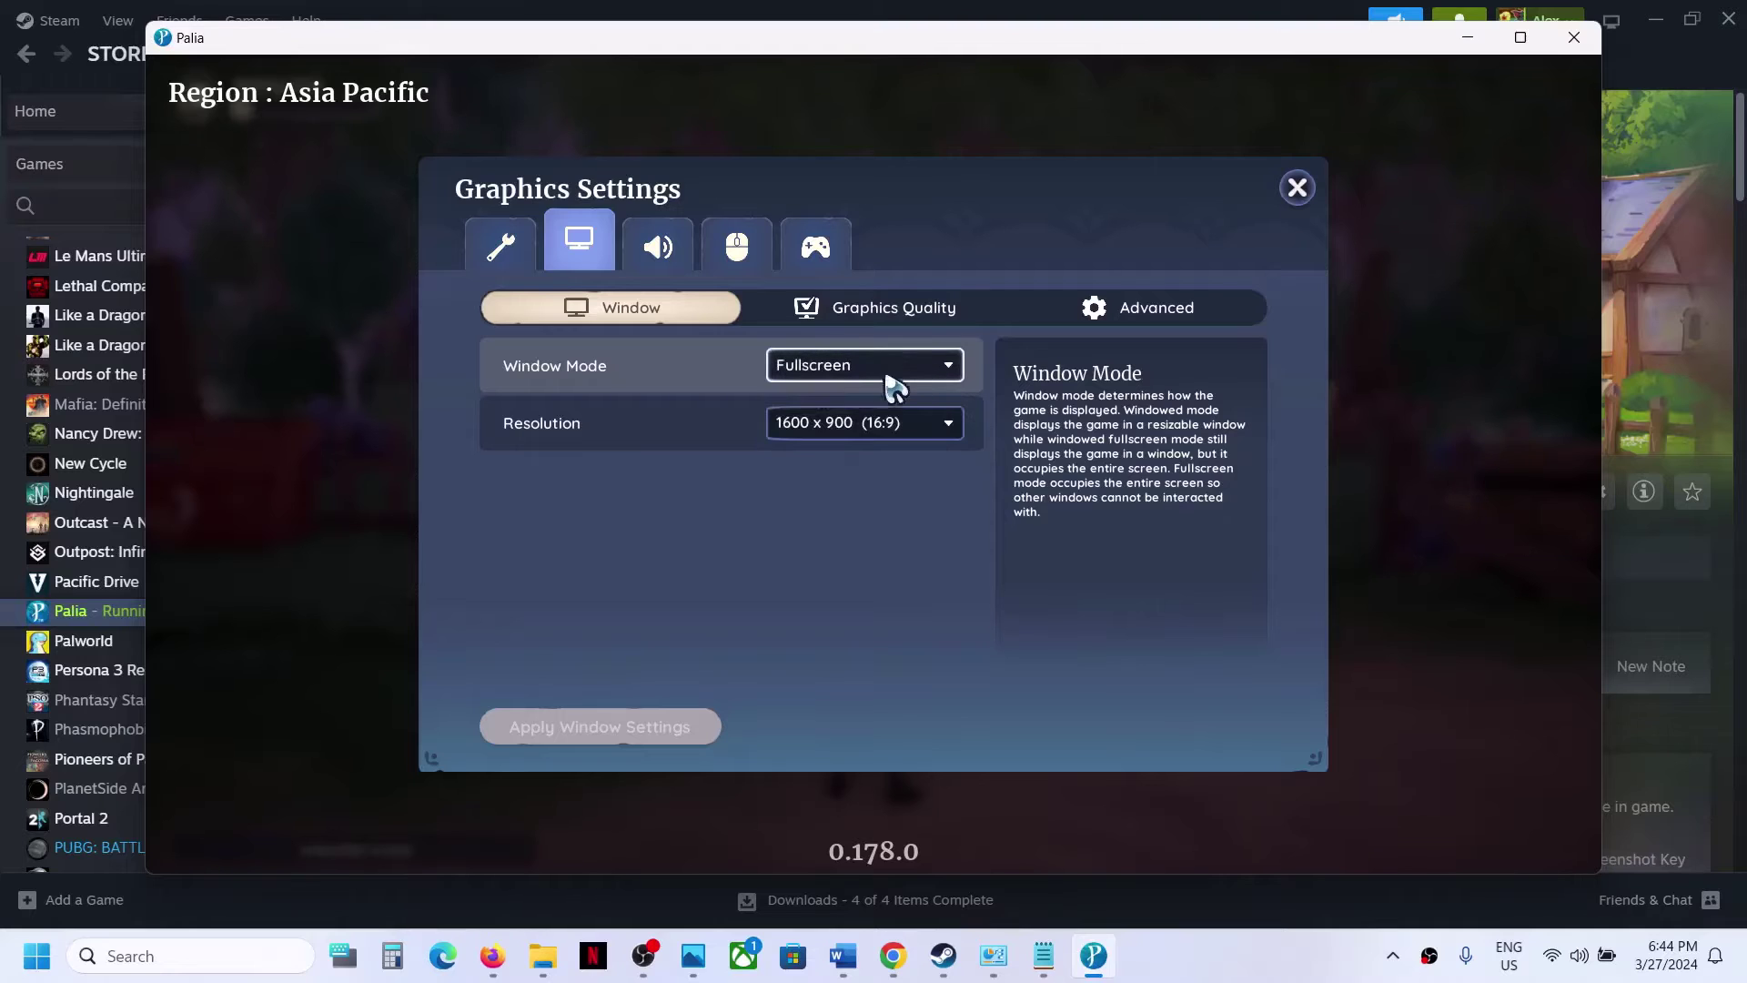
{"action": "left_click", "coordinate": [866, 367]}
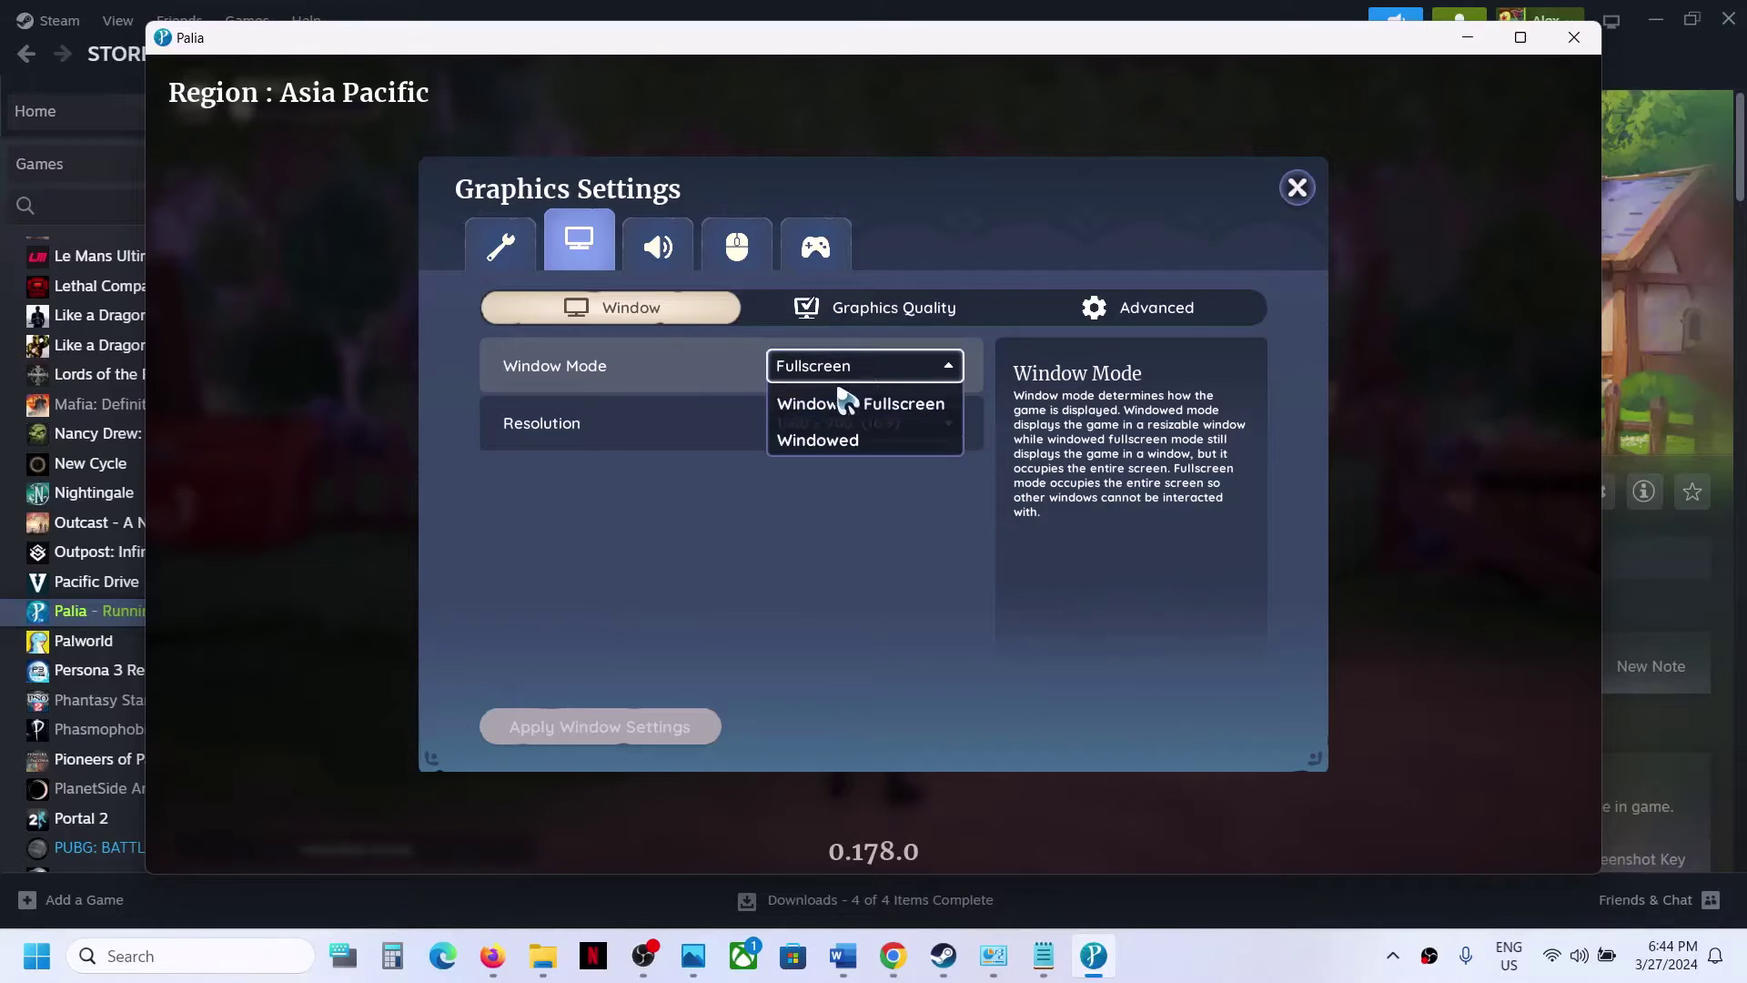
{"action": "left_click", "coordinate": [816, 443]}
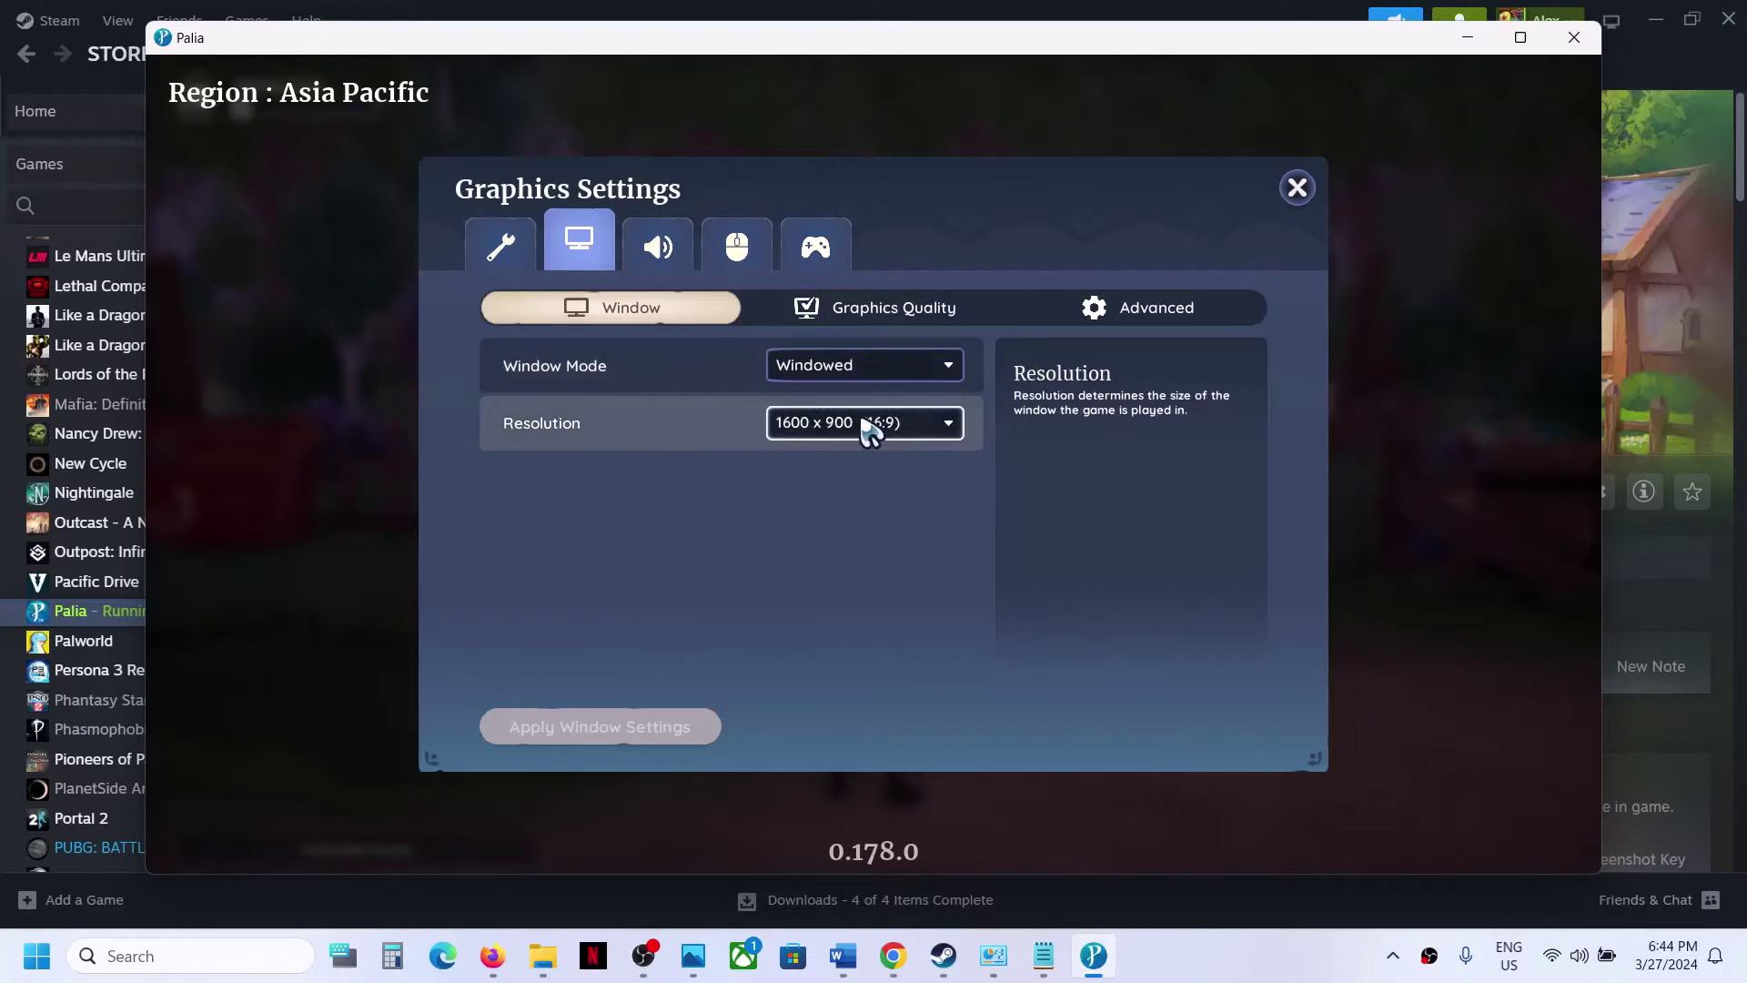
Set Palia's resolution to 1920 x 1080 (16:9) and its graphics quality preset to Medium.
{"action": "left_click", "coordinate": [903, 435]}
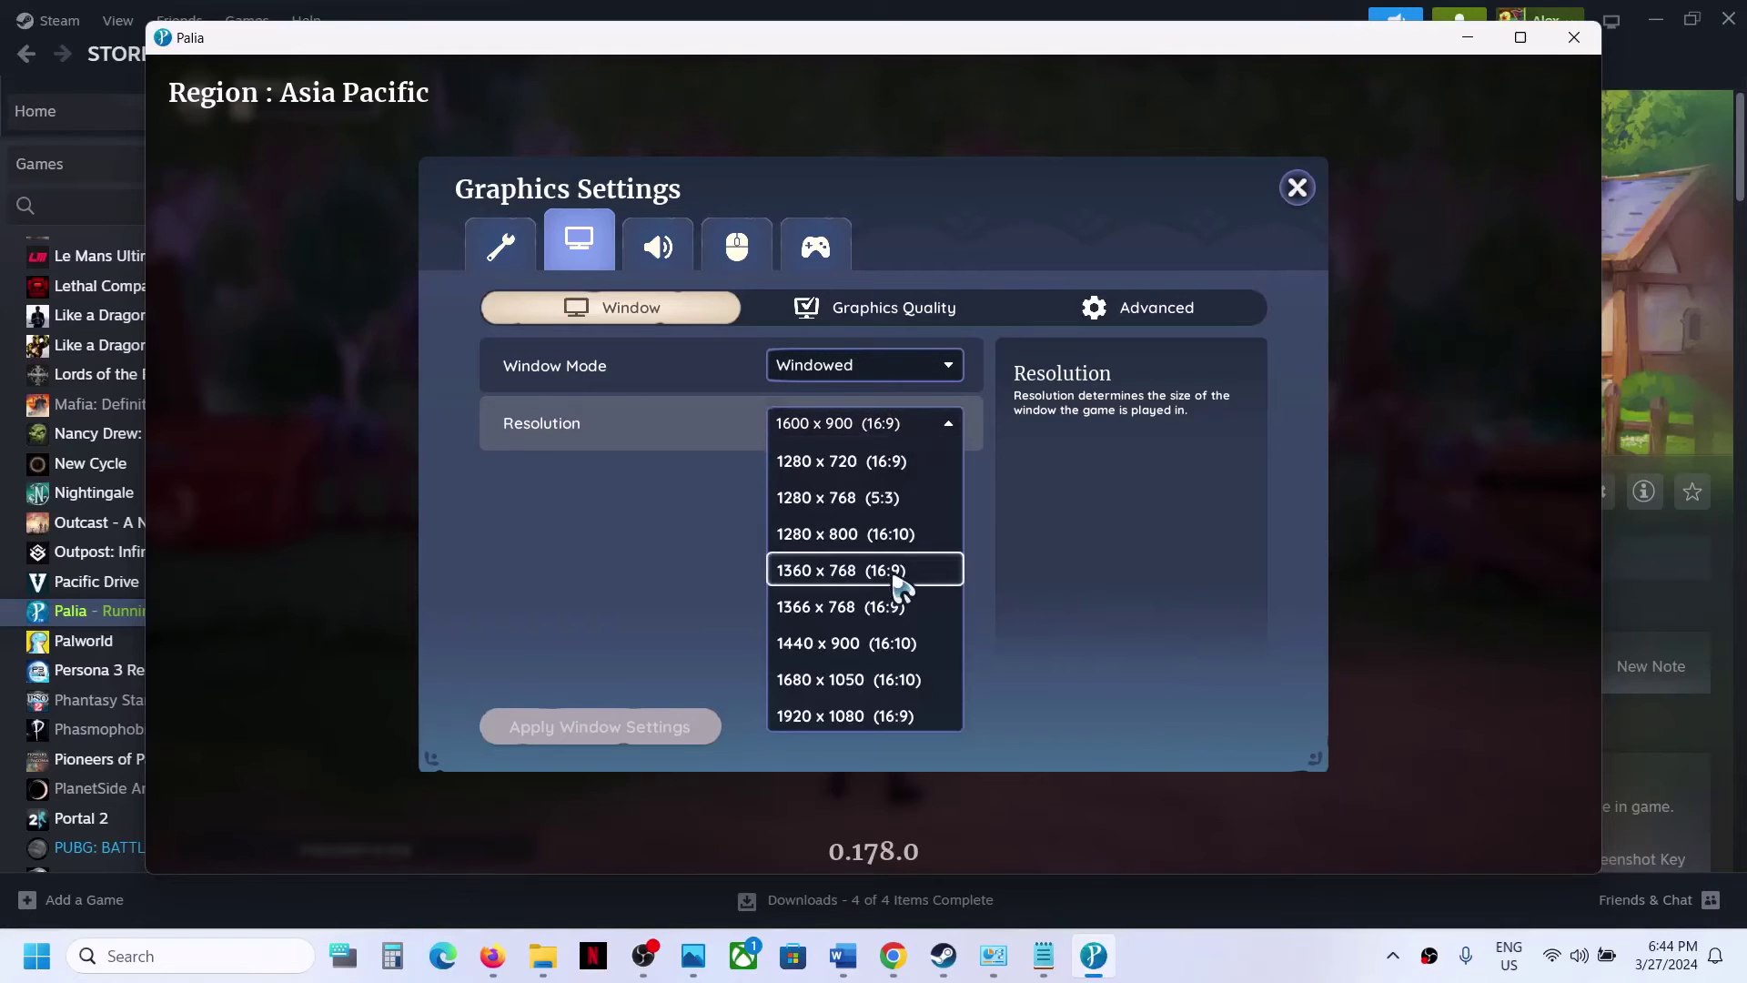
{"action": "left_click", "coordinate": [834, 719]}
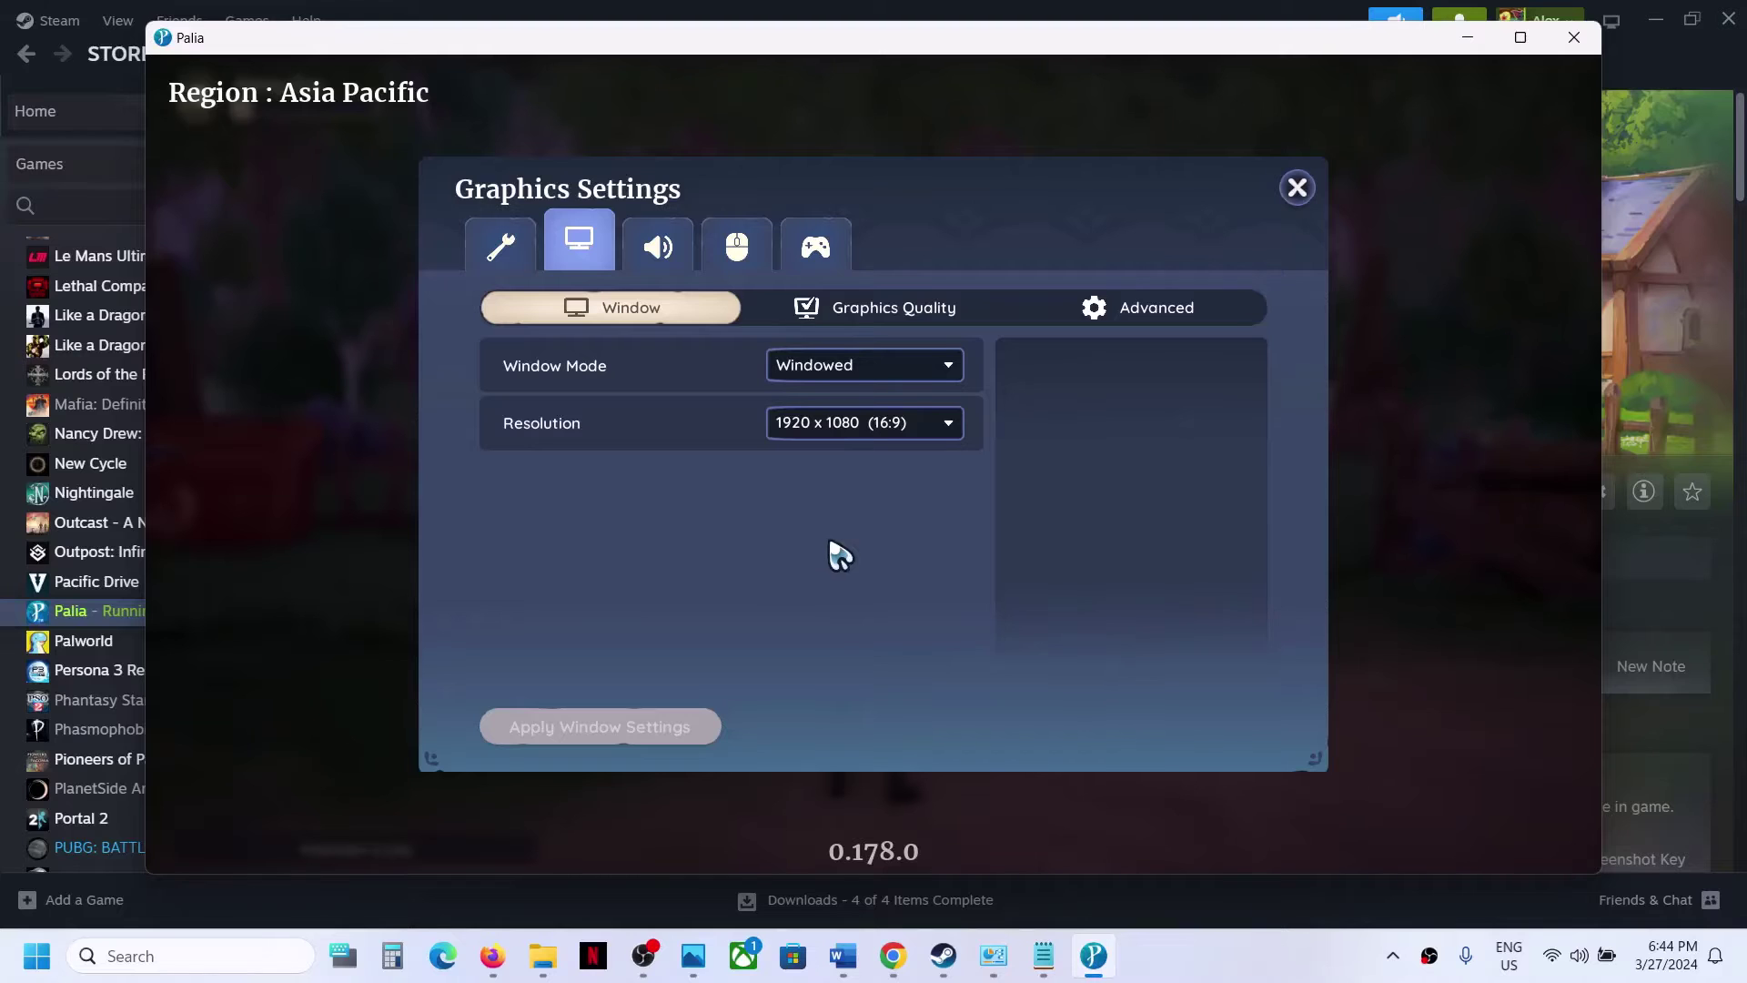
{"action": "left_click", "coordinate": [922, 312]}
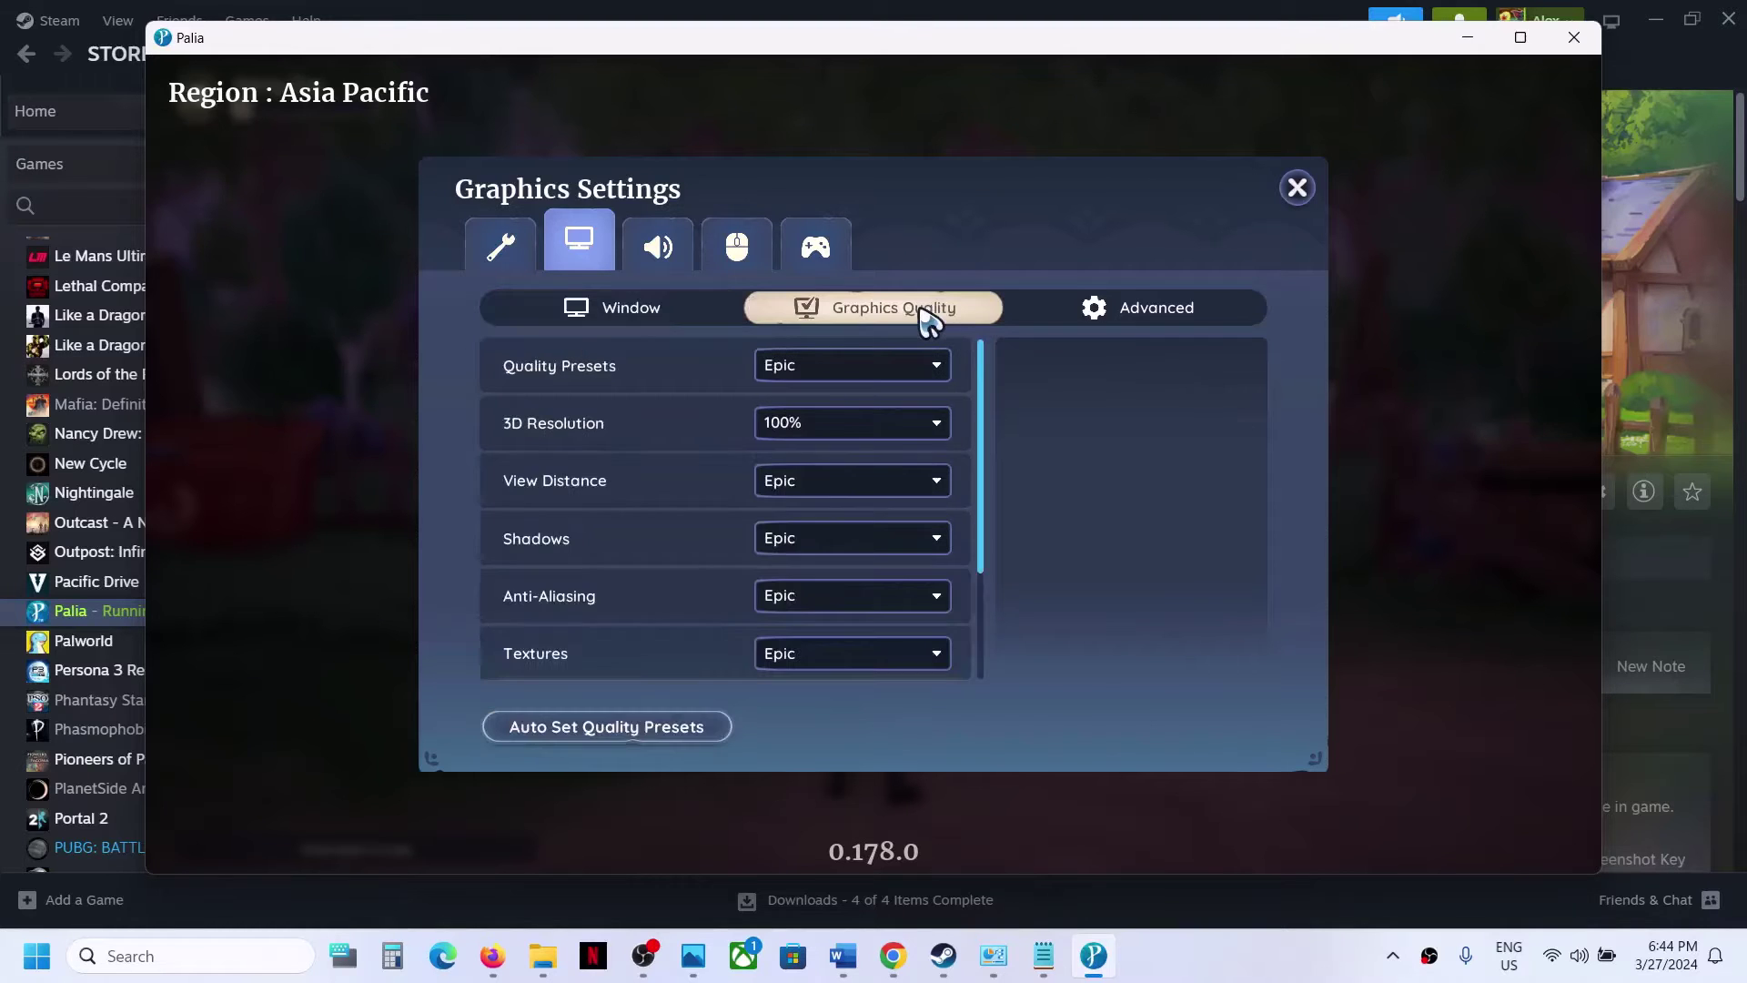
{"action": "left_click", "coordinate": [829, 380]}
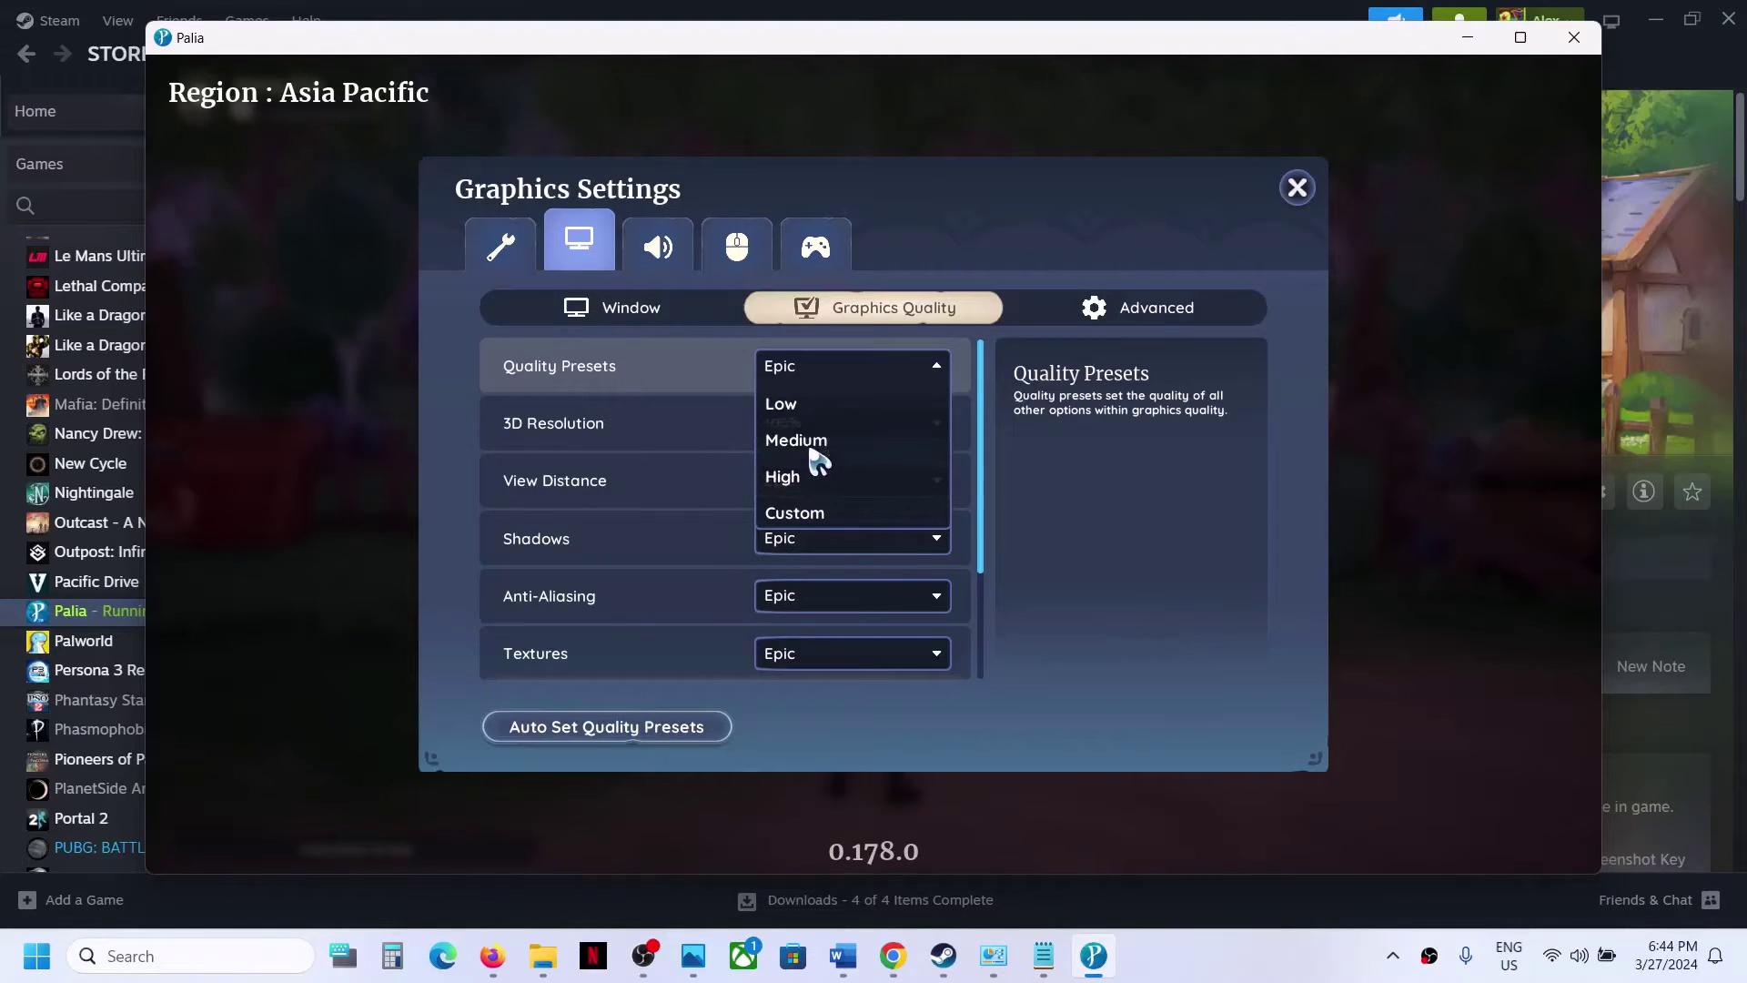
{"action": "left_click", "coordinate": [810, 446]}
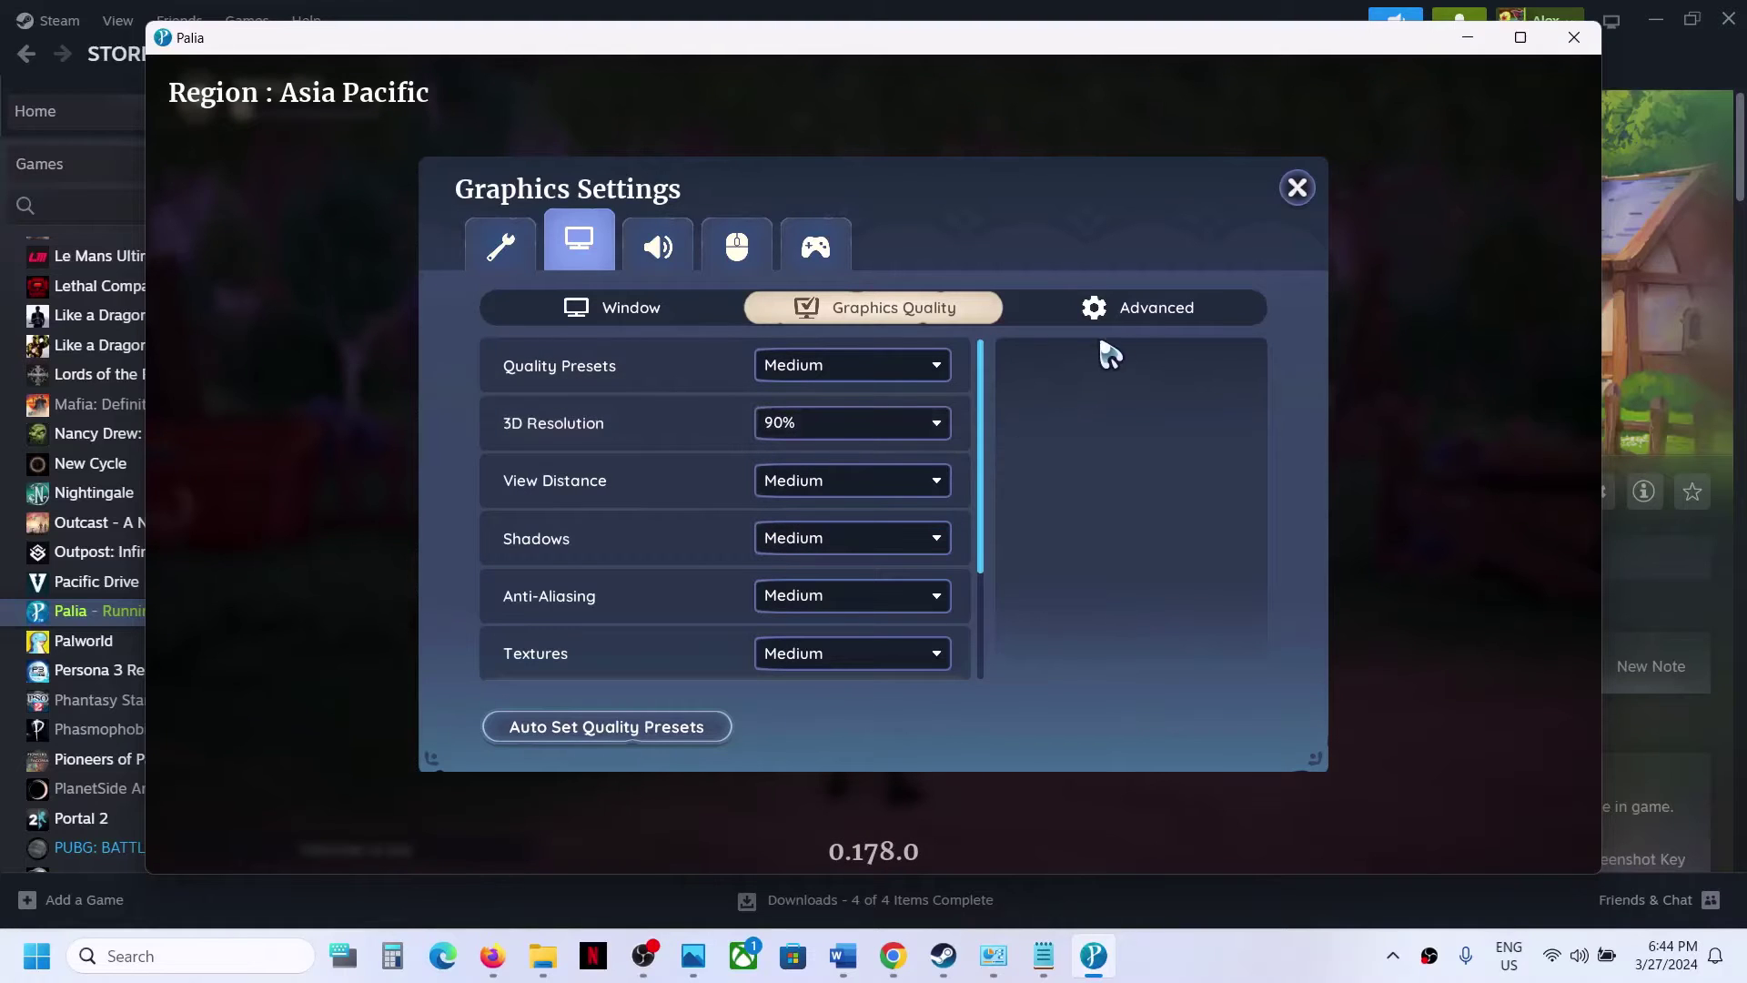
Check the frame rate limit choices in the advanced graphics settings and turn off Vsync and Dynamic Resolution.
{"action": "left_click", "coordinate": [1140, 313]}
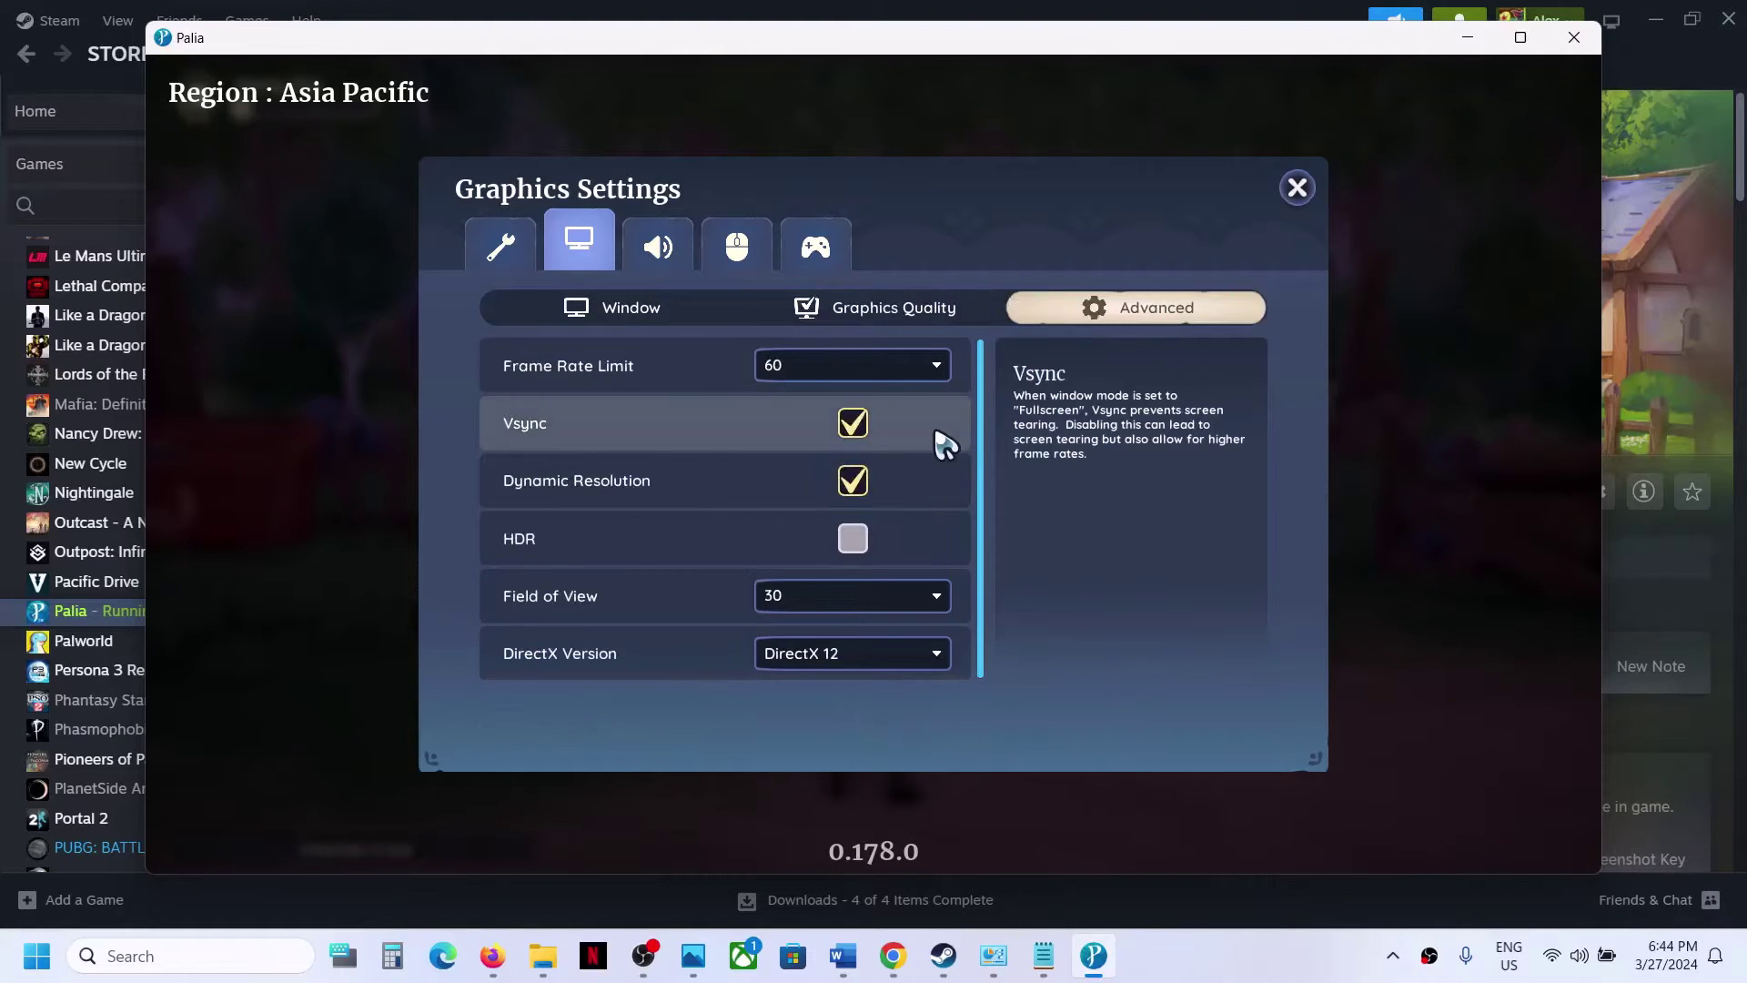
{"action": "left_click", "coordinate": [892, 373]}
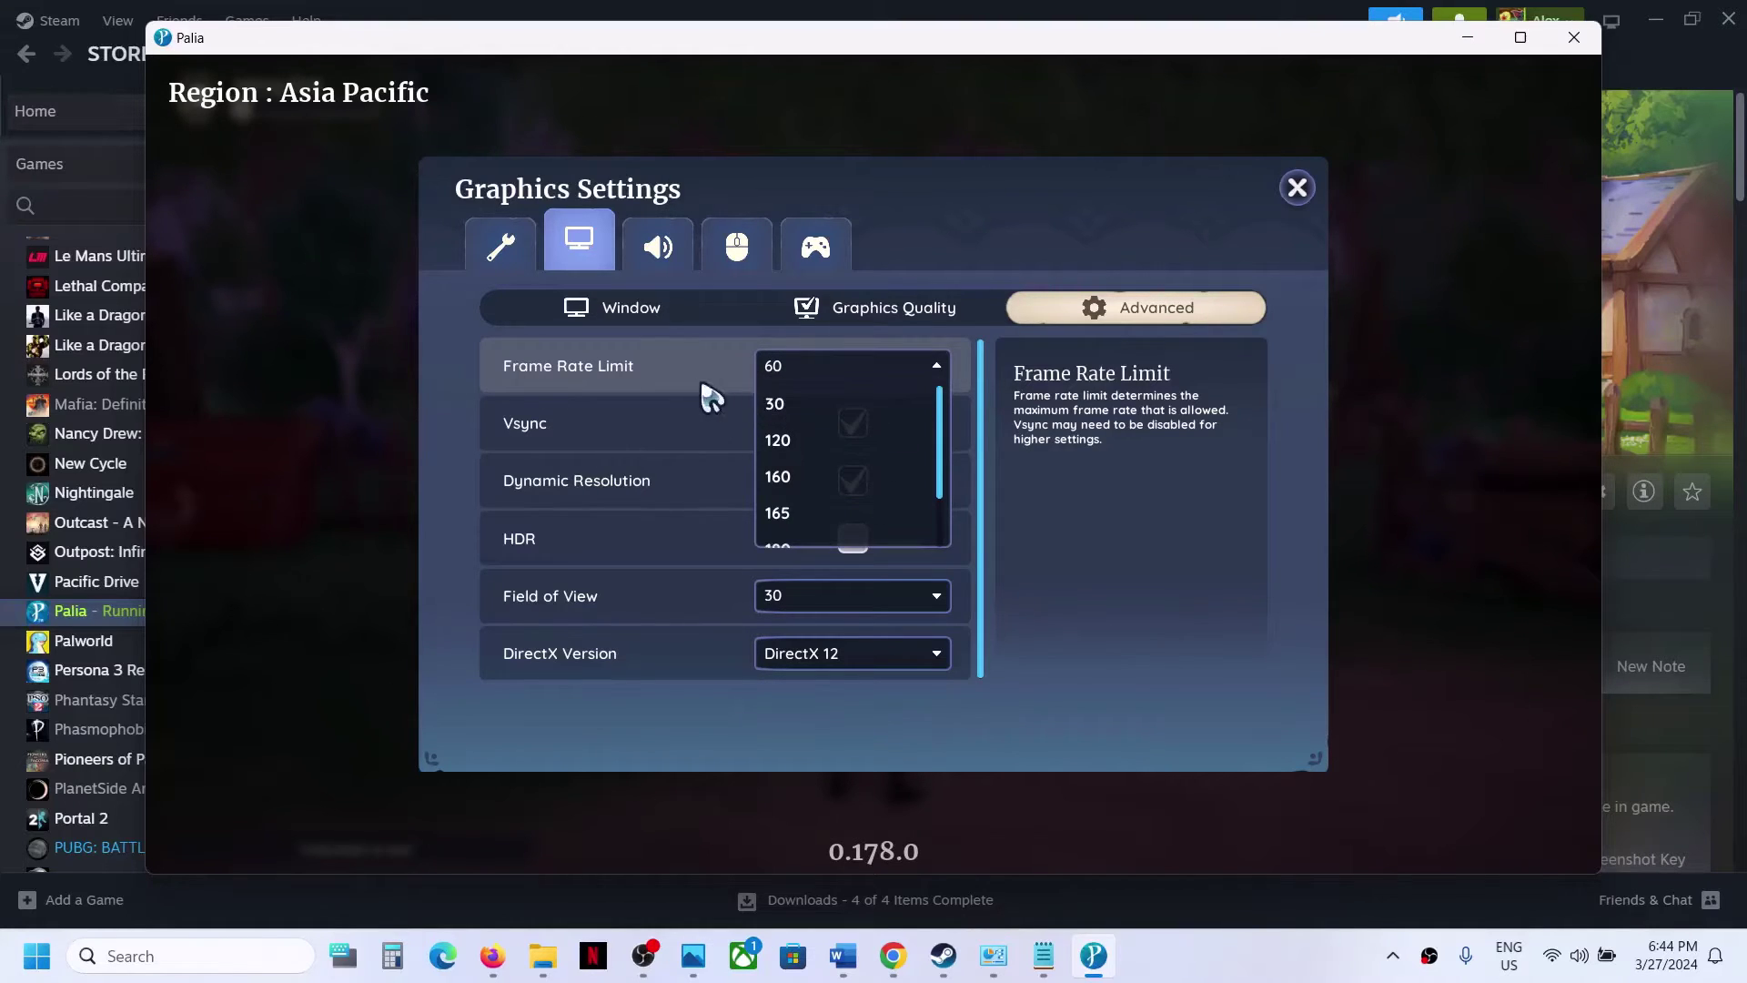
{"action": "left_click", "coordinate": [1043, 459]}
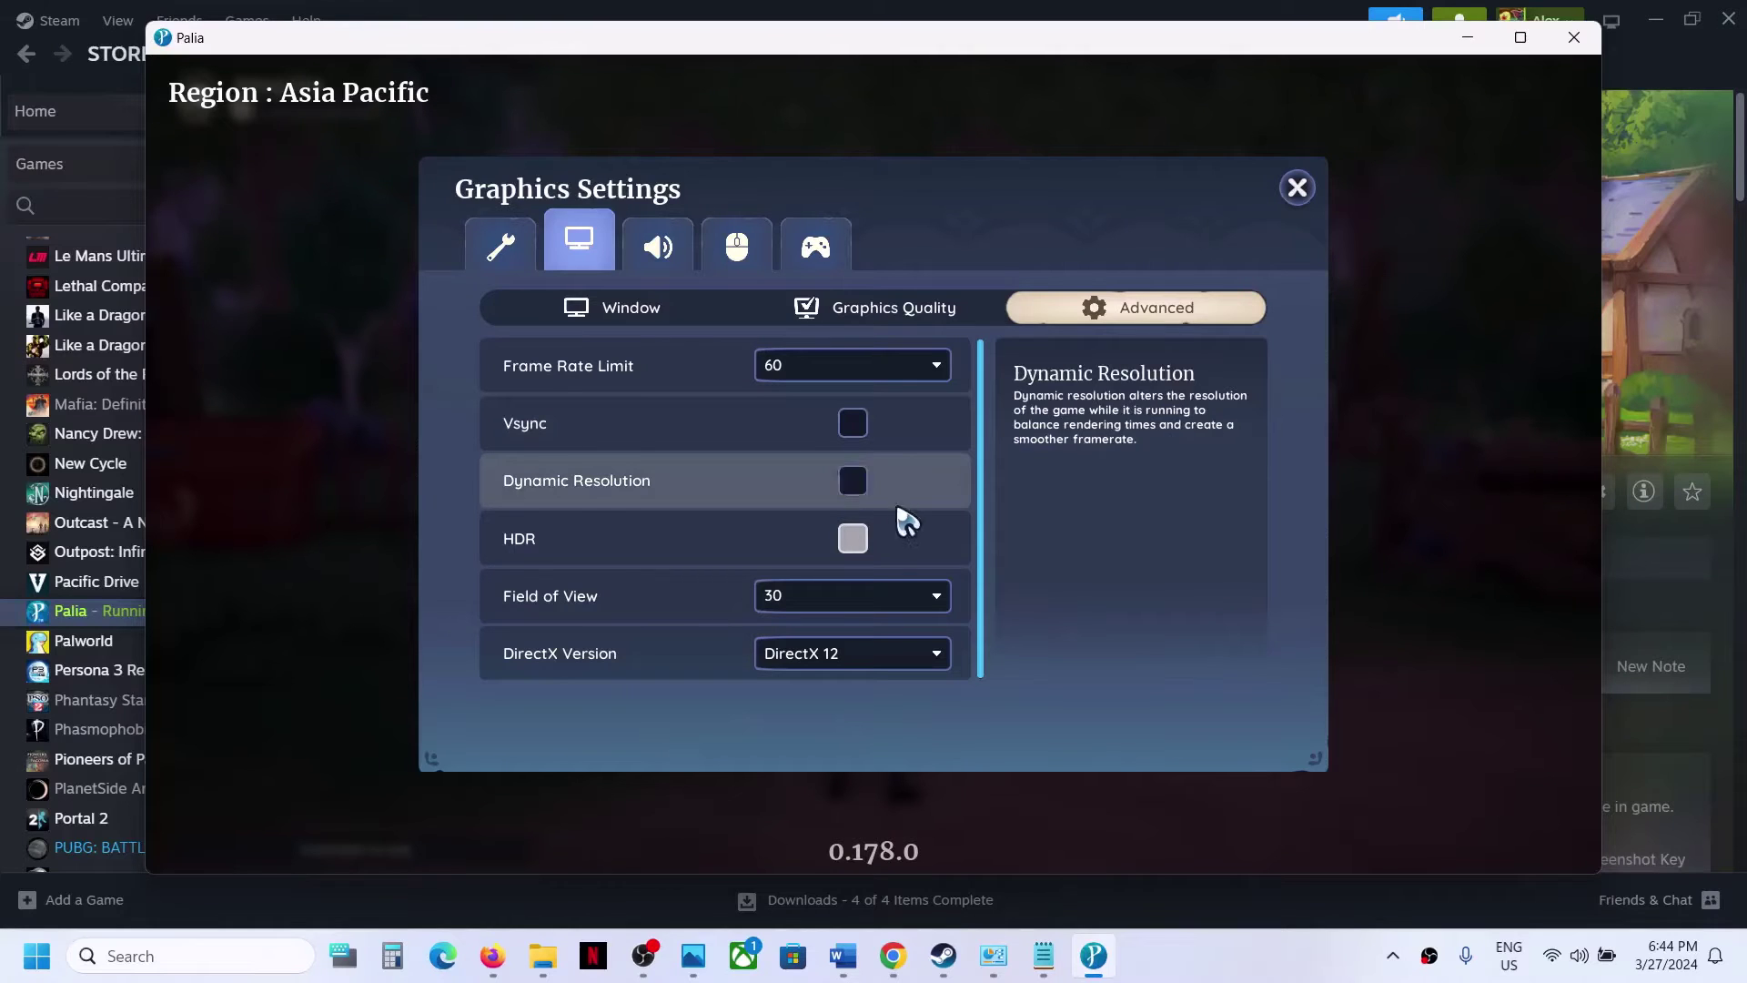
Set the field of view to 80 and the DirectX version to DirectX 11.
{"action": "left_click", "coordinate": [876, 608]}
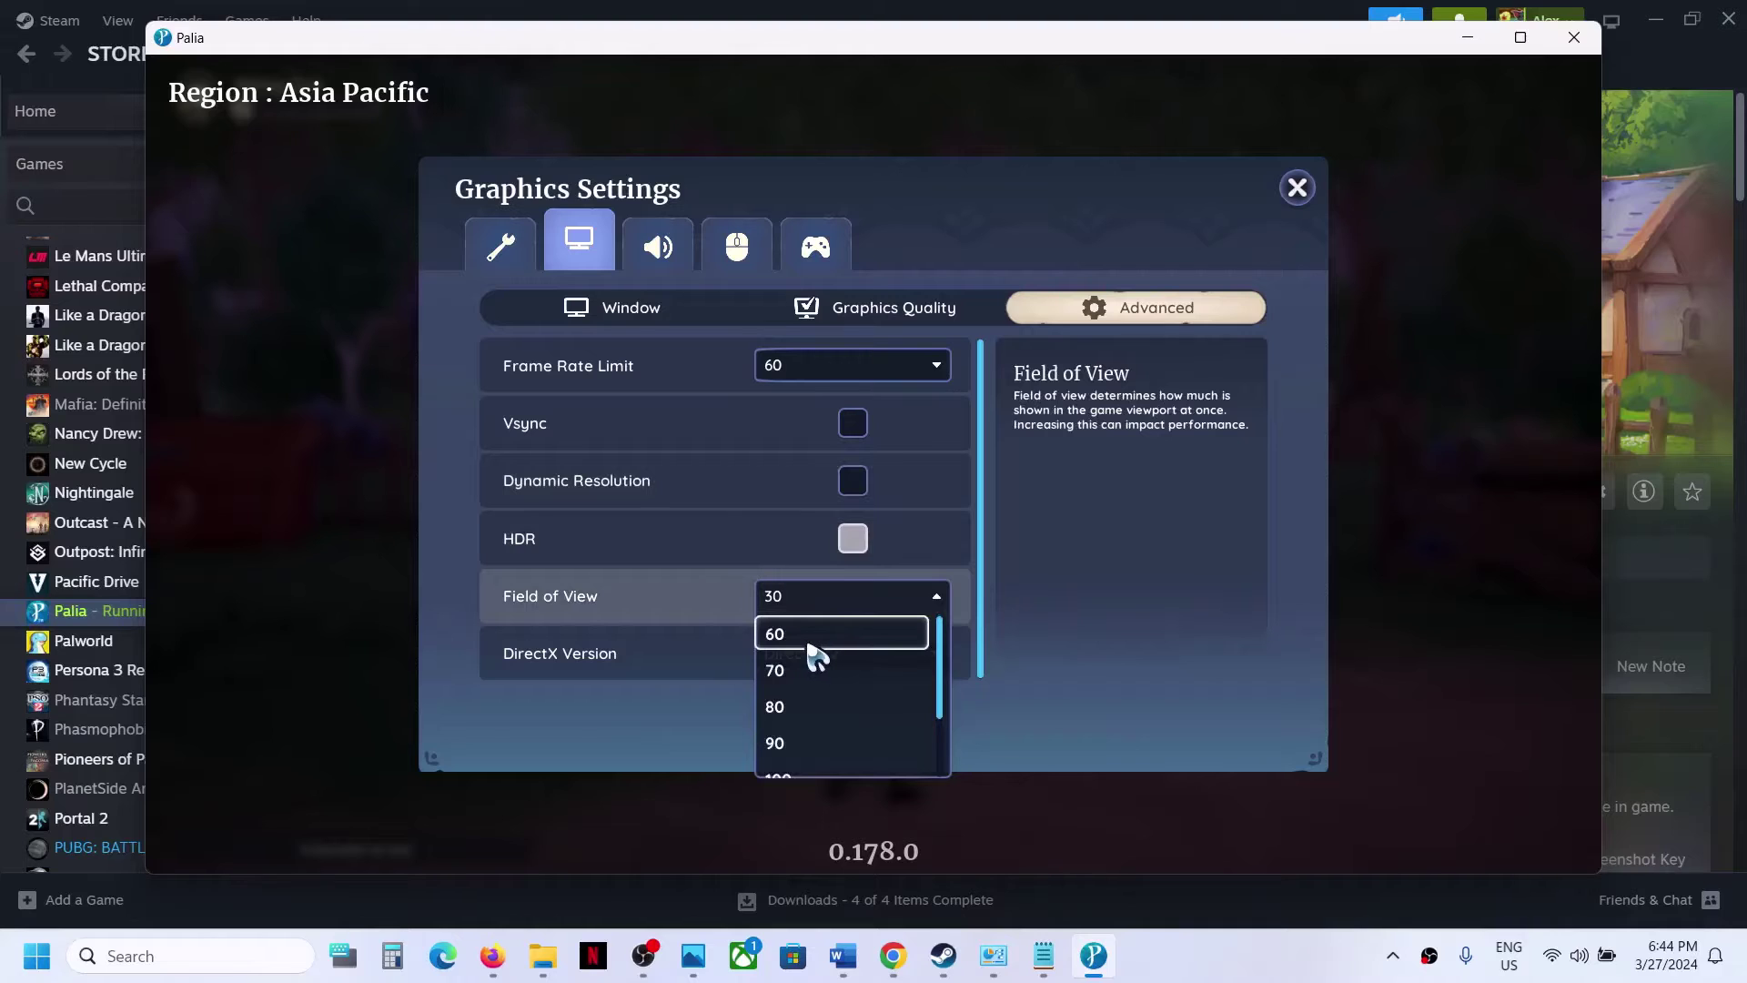
{"action": "left_click", "coordinate": [793, 714]}
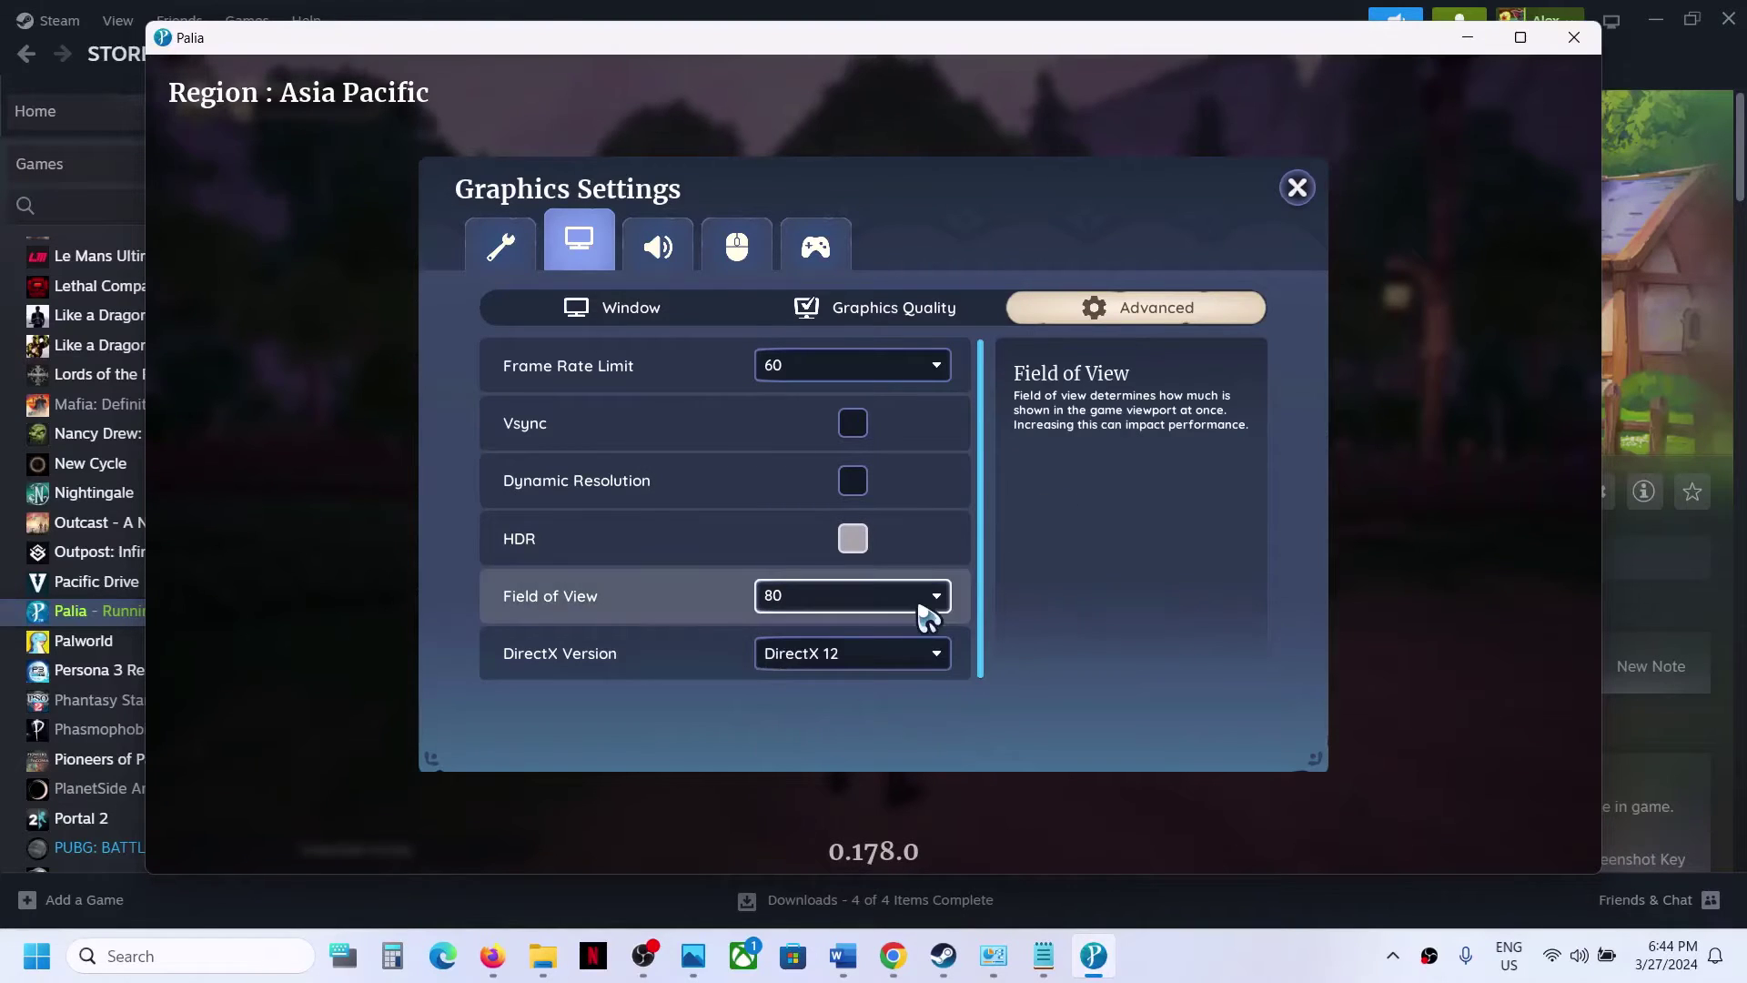
{"action": "left_click", "coordinate": [862, 660]}
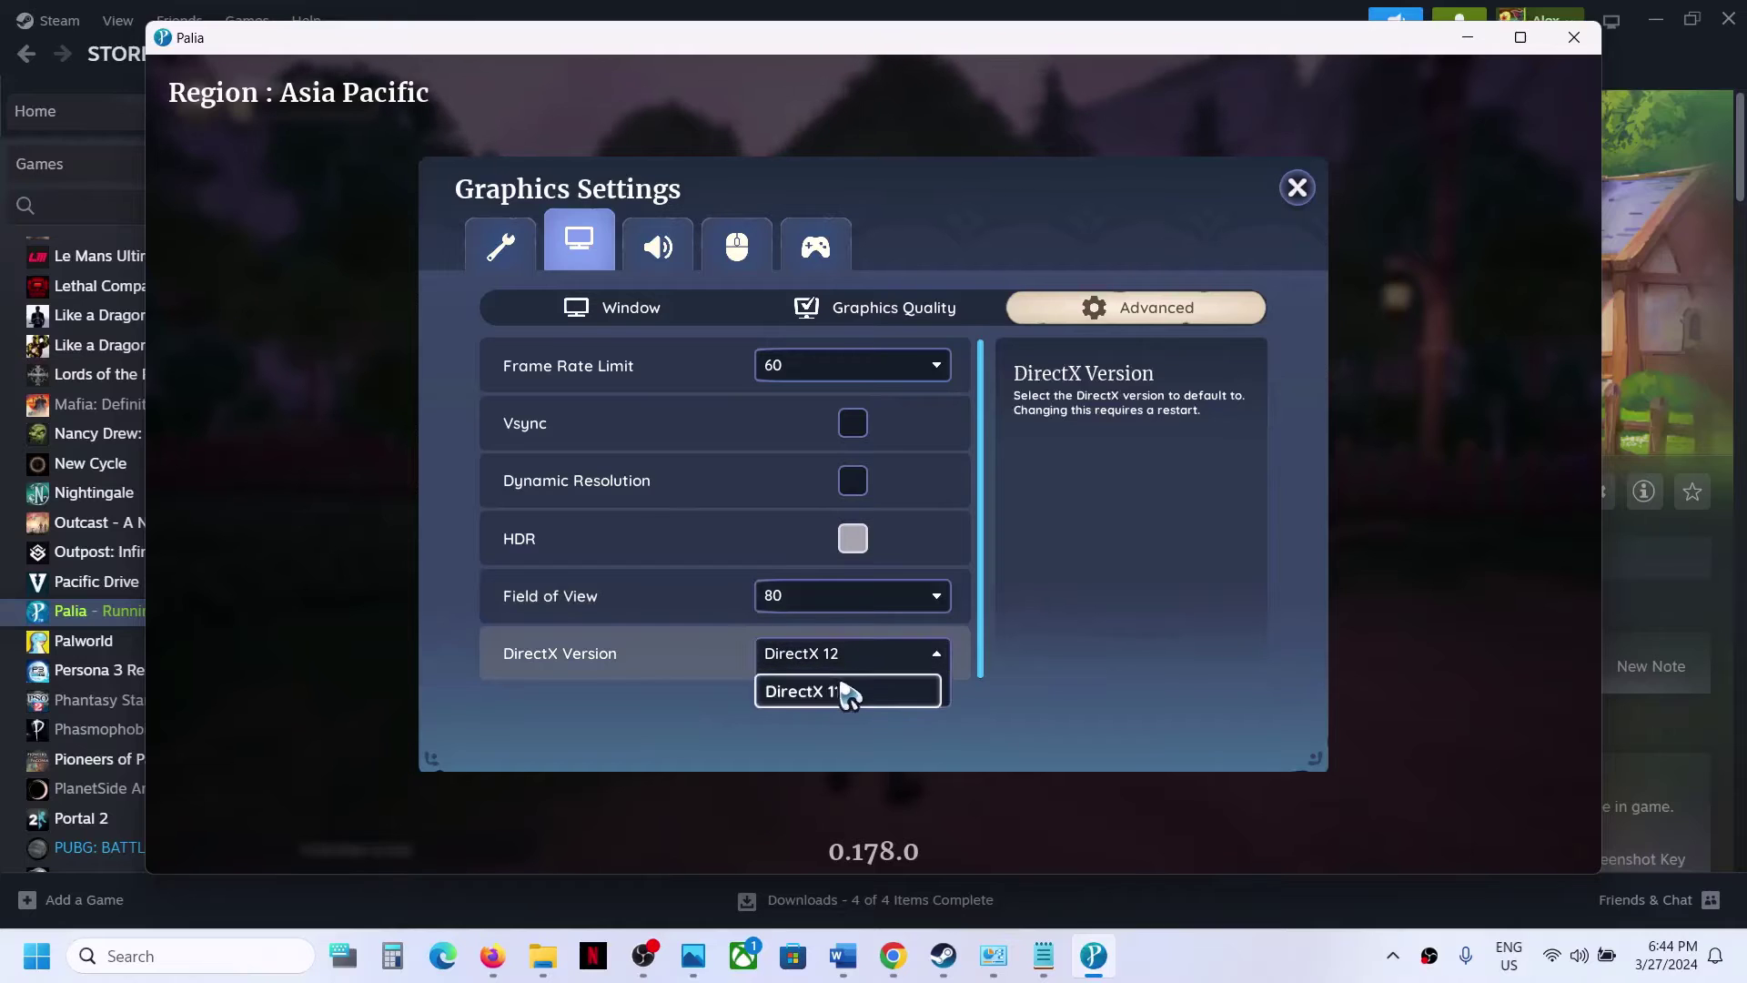
{"action": "left_click", "coordinate": [838, 696]}
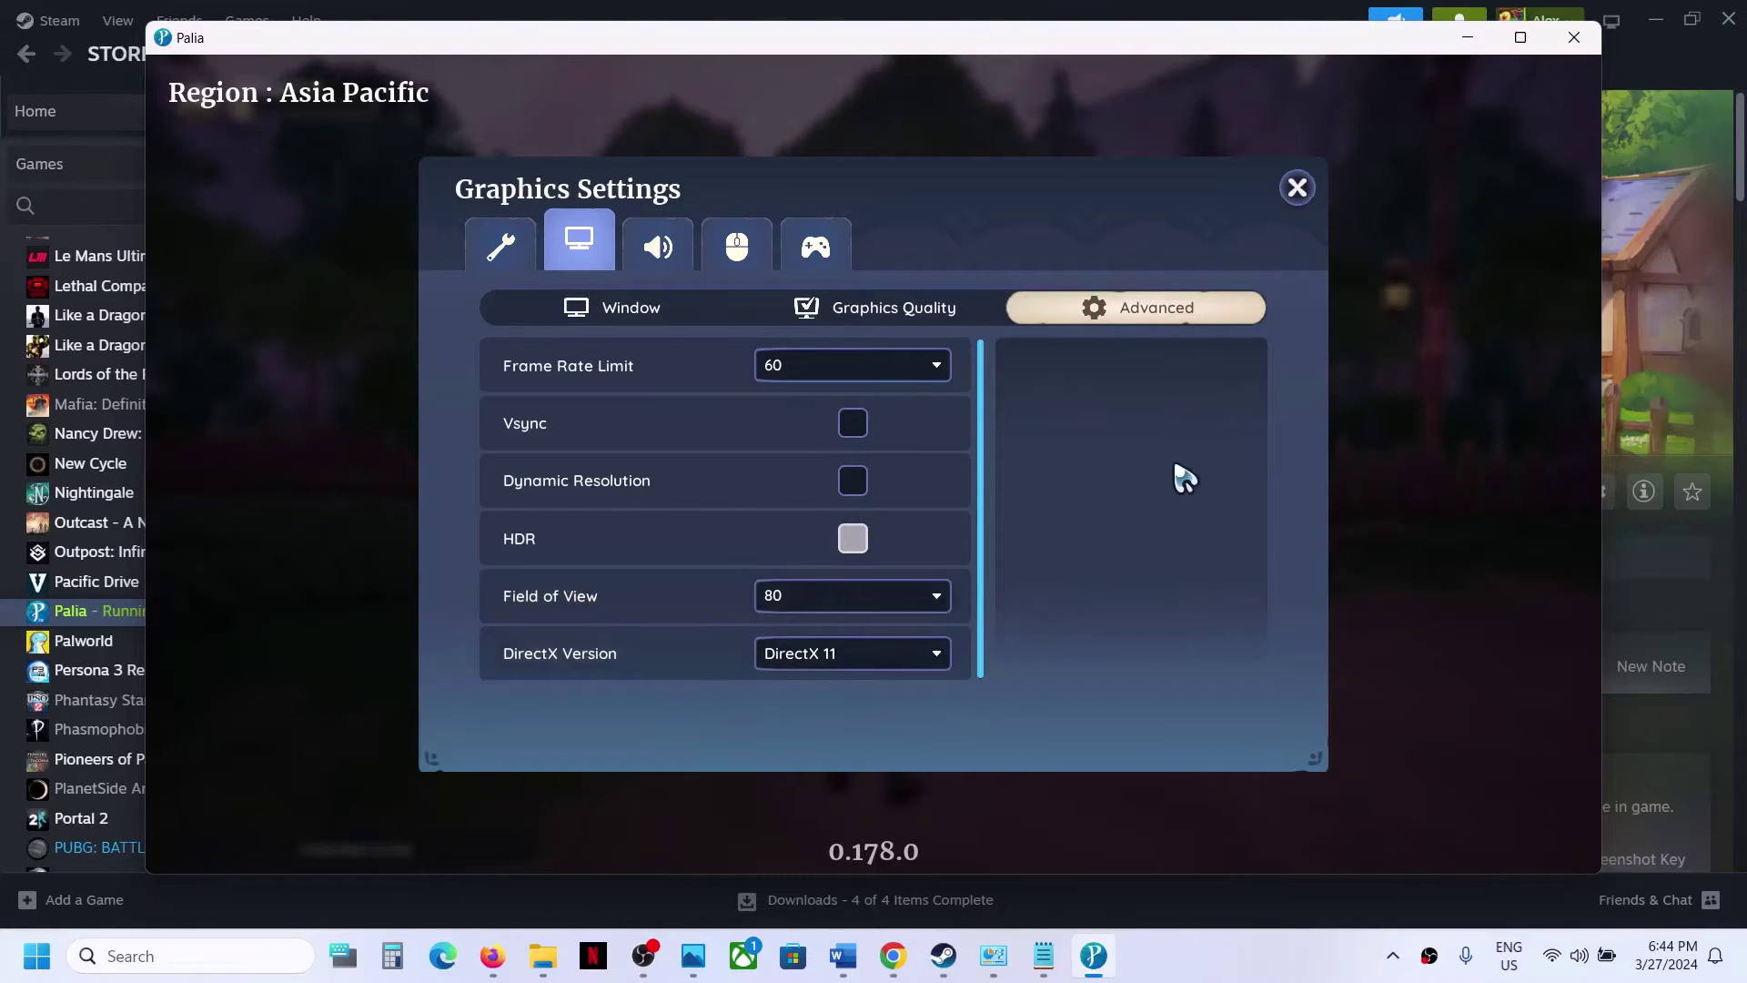
Return to the window settings and apply Windowed mode with the 1920 x 1080 resolution.
{"action": "left_click", "coordinate": [664, 307]}
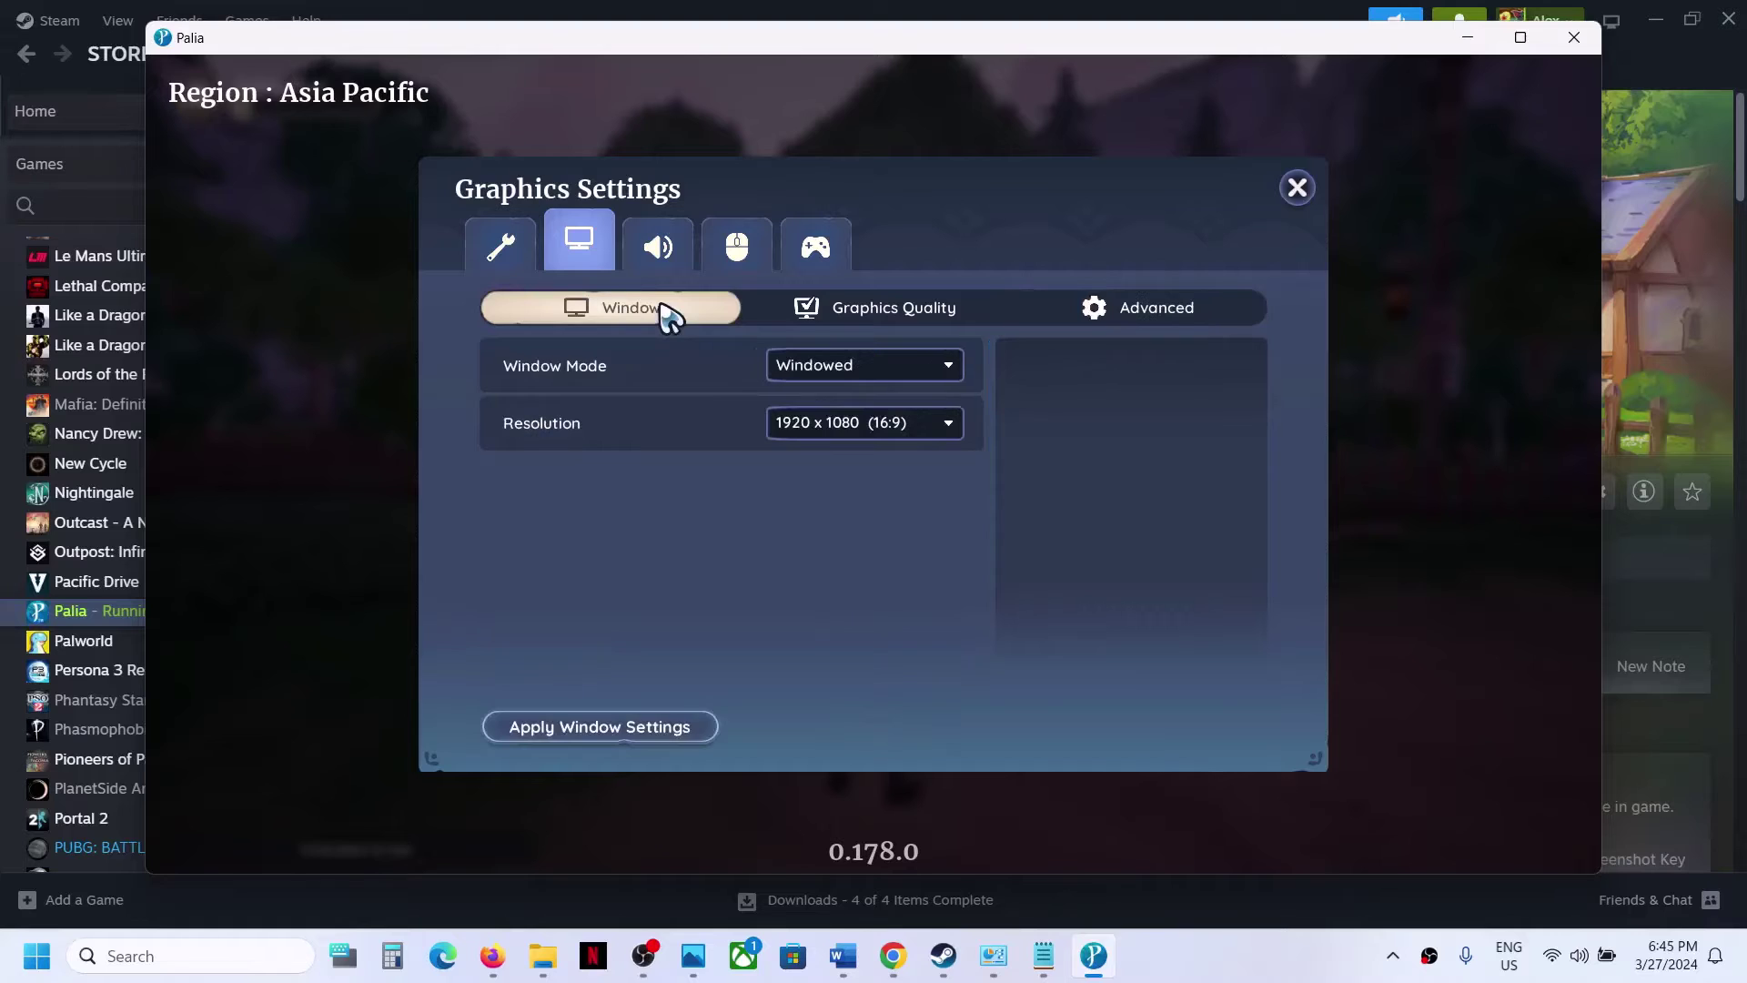
{"action": "left_click", "coordinate": [903, 374]}
{"action": "left_click", "coordinate": [728, 587]}
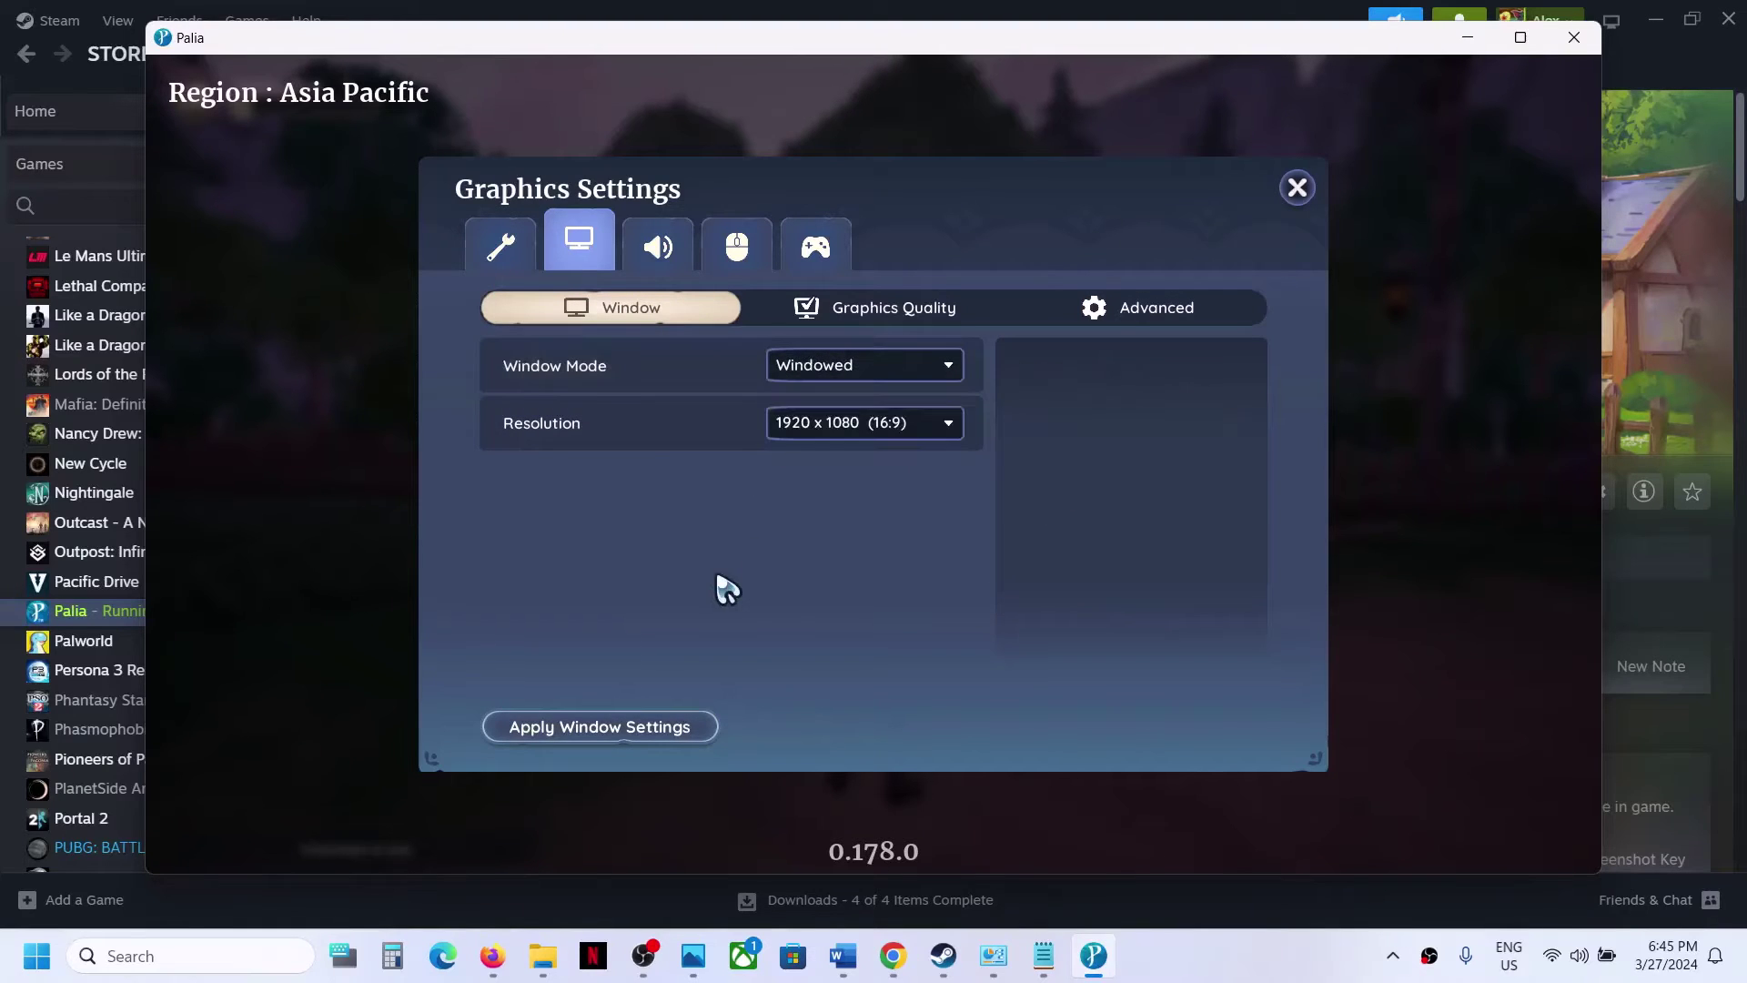
{"action": "left_click", "coordinate": [604, 733]}
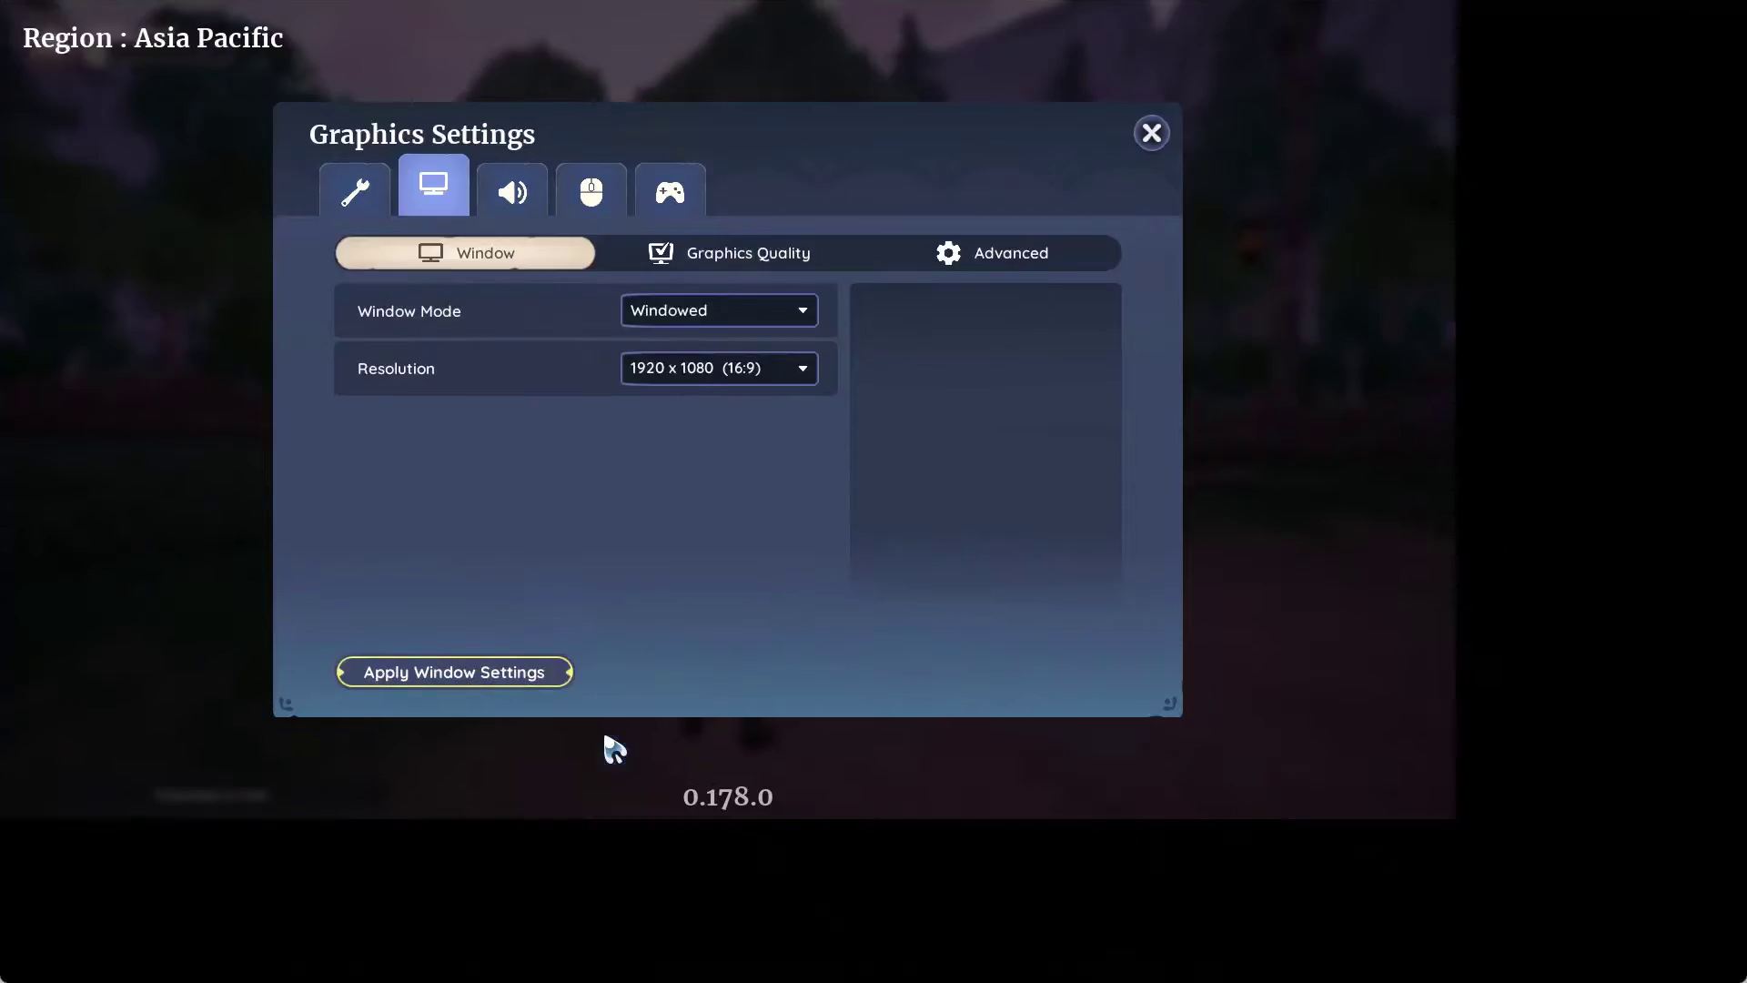
{"action": "left_click", "coordinate": [960, 633]}
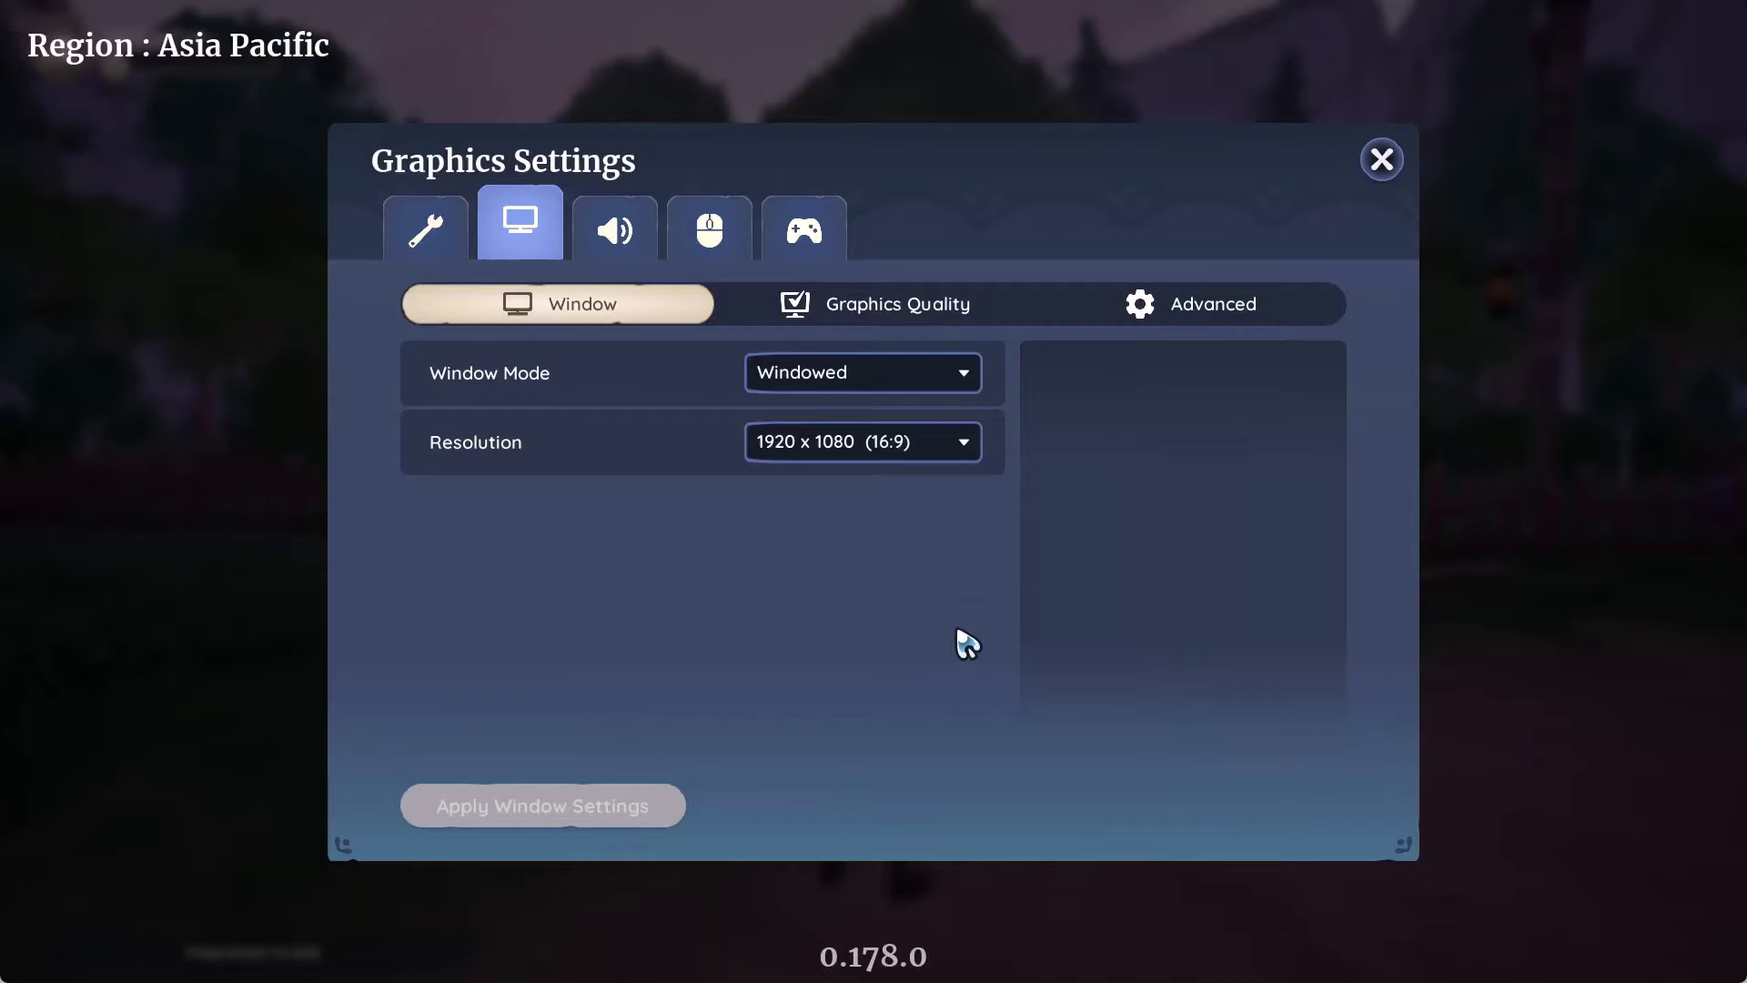
Quit Palia and switch to its library page in Steam.
{"action": "key", "text": "super+d"}
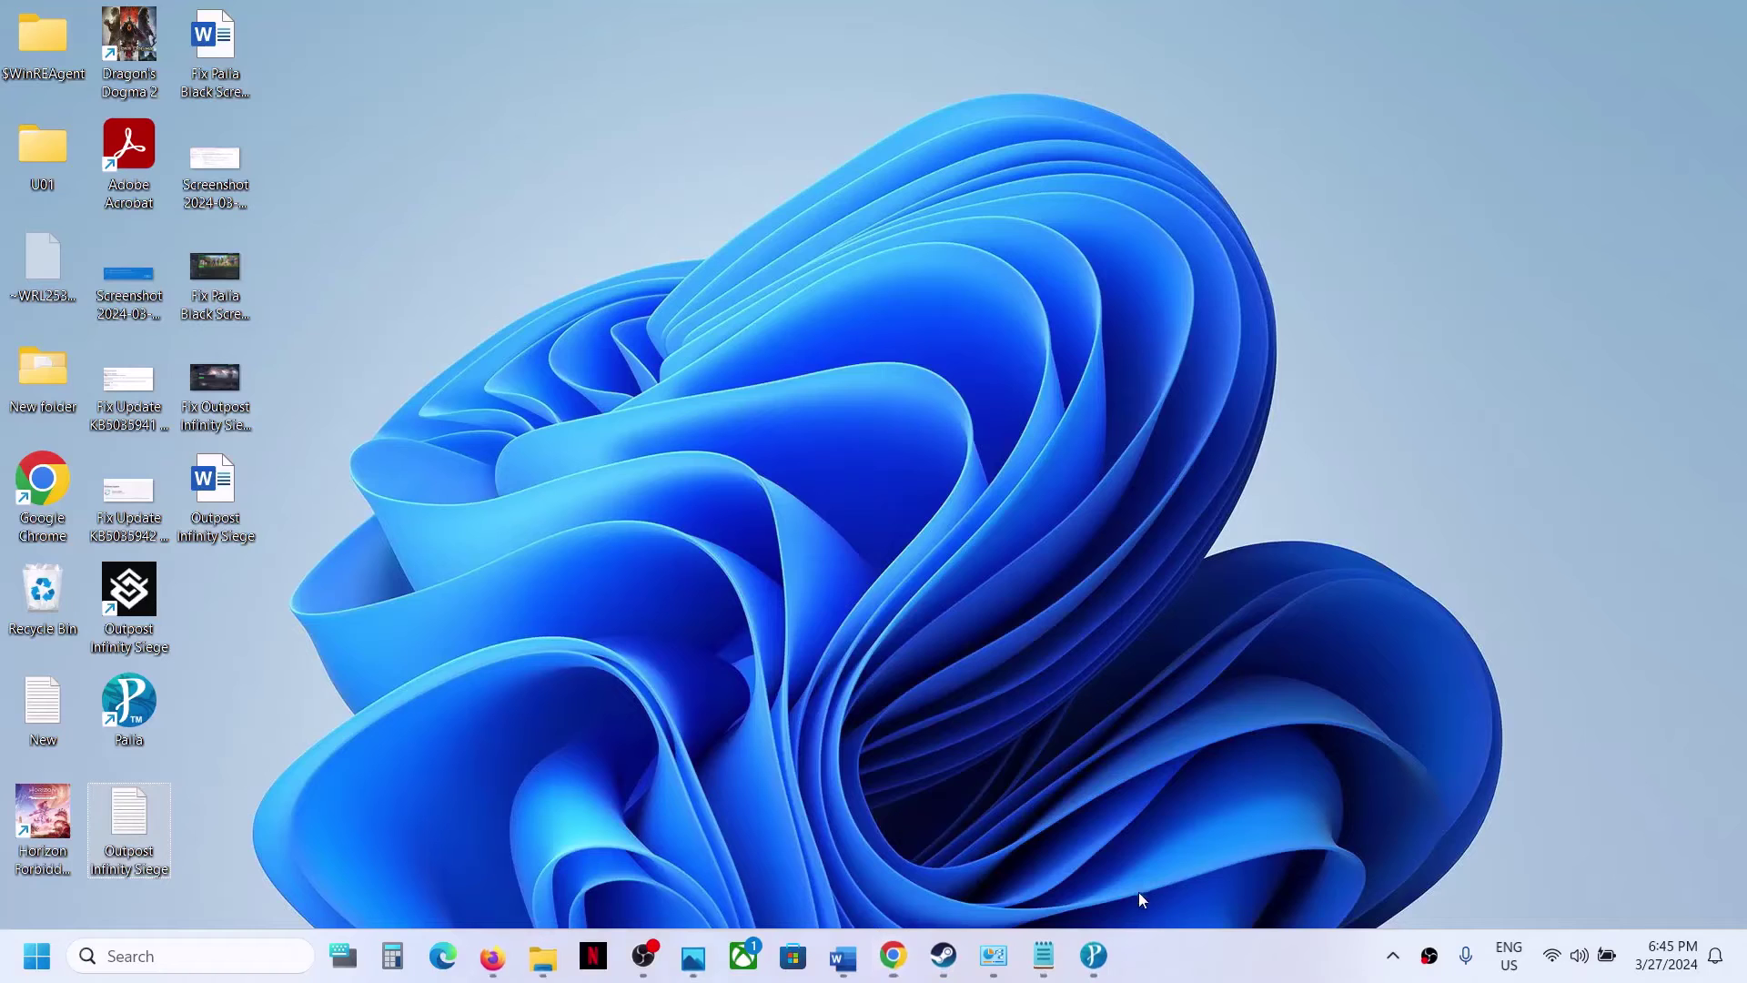
{"action": "left_click", "coordinate": [1092, 956]}
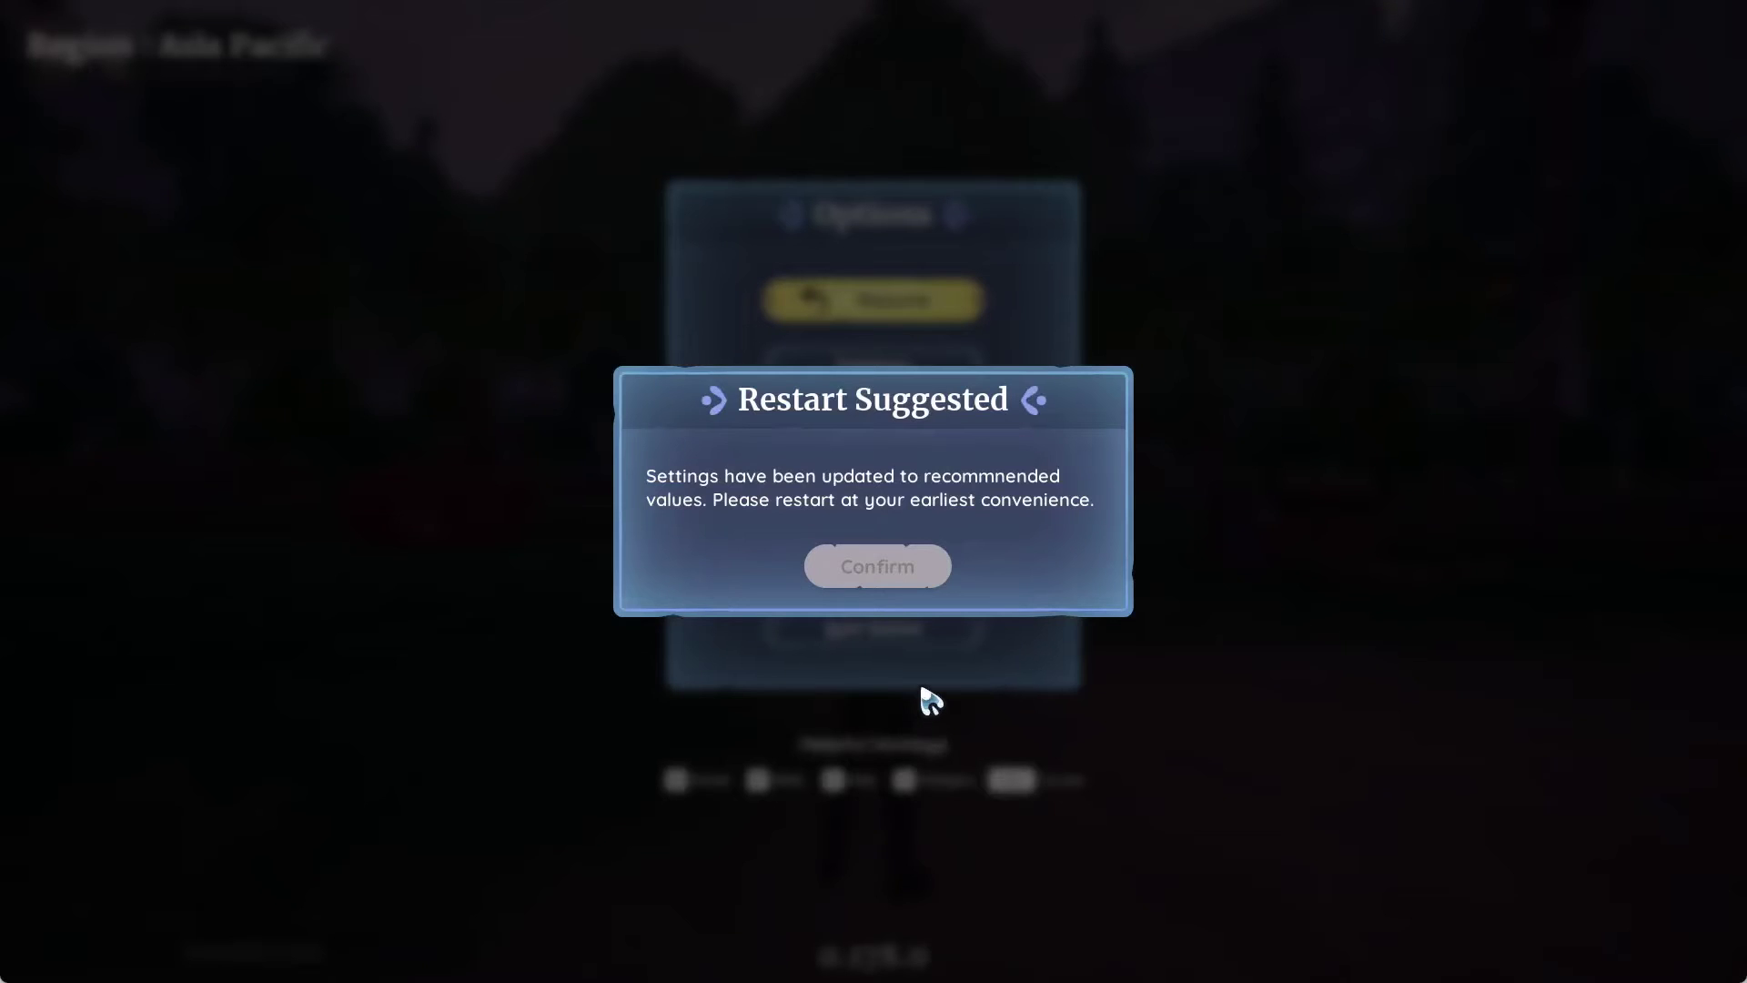
{"action": "key", "text": "super+d"}
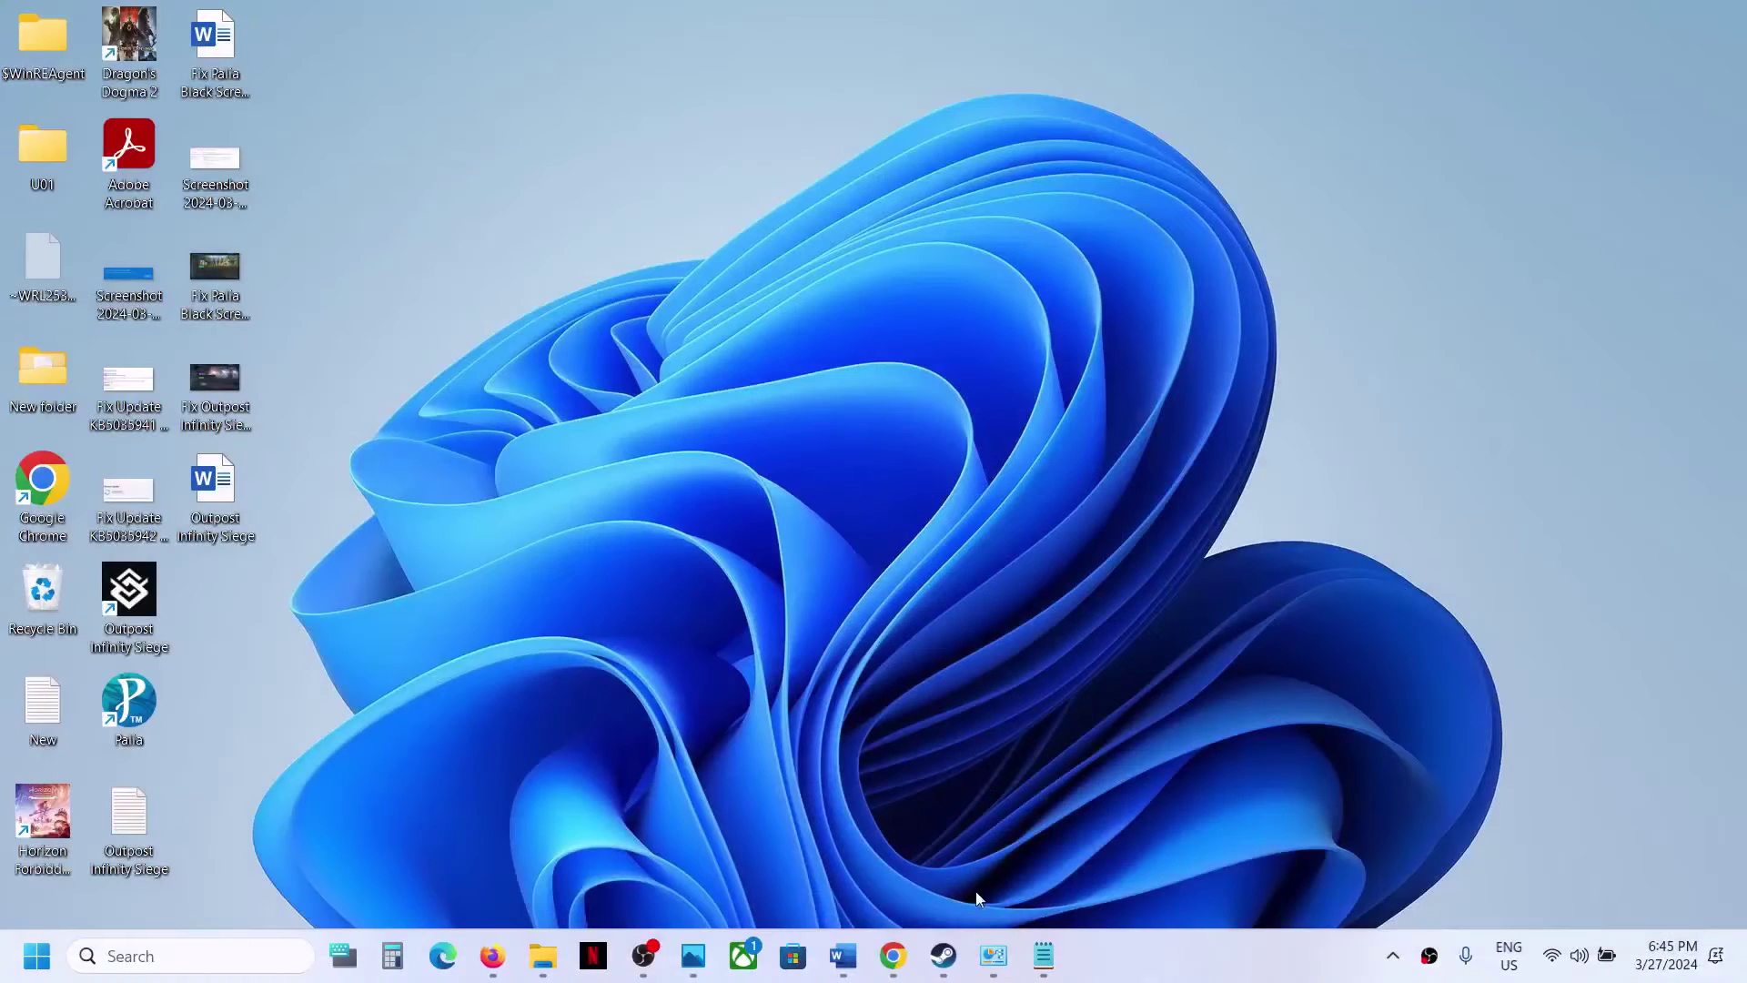
{"action": "left_click", "coordinate": [947, 970]}
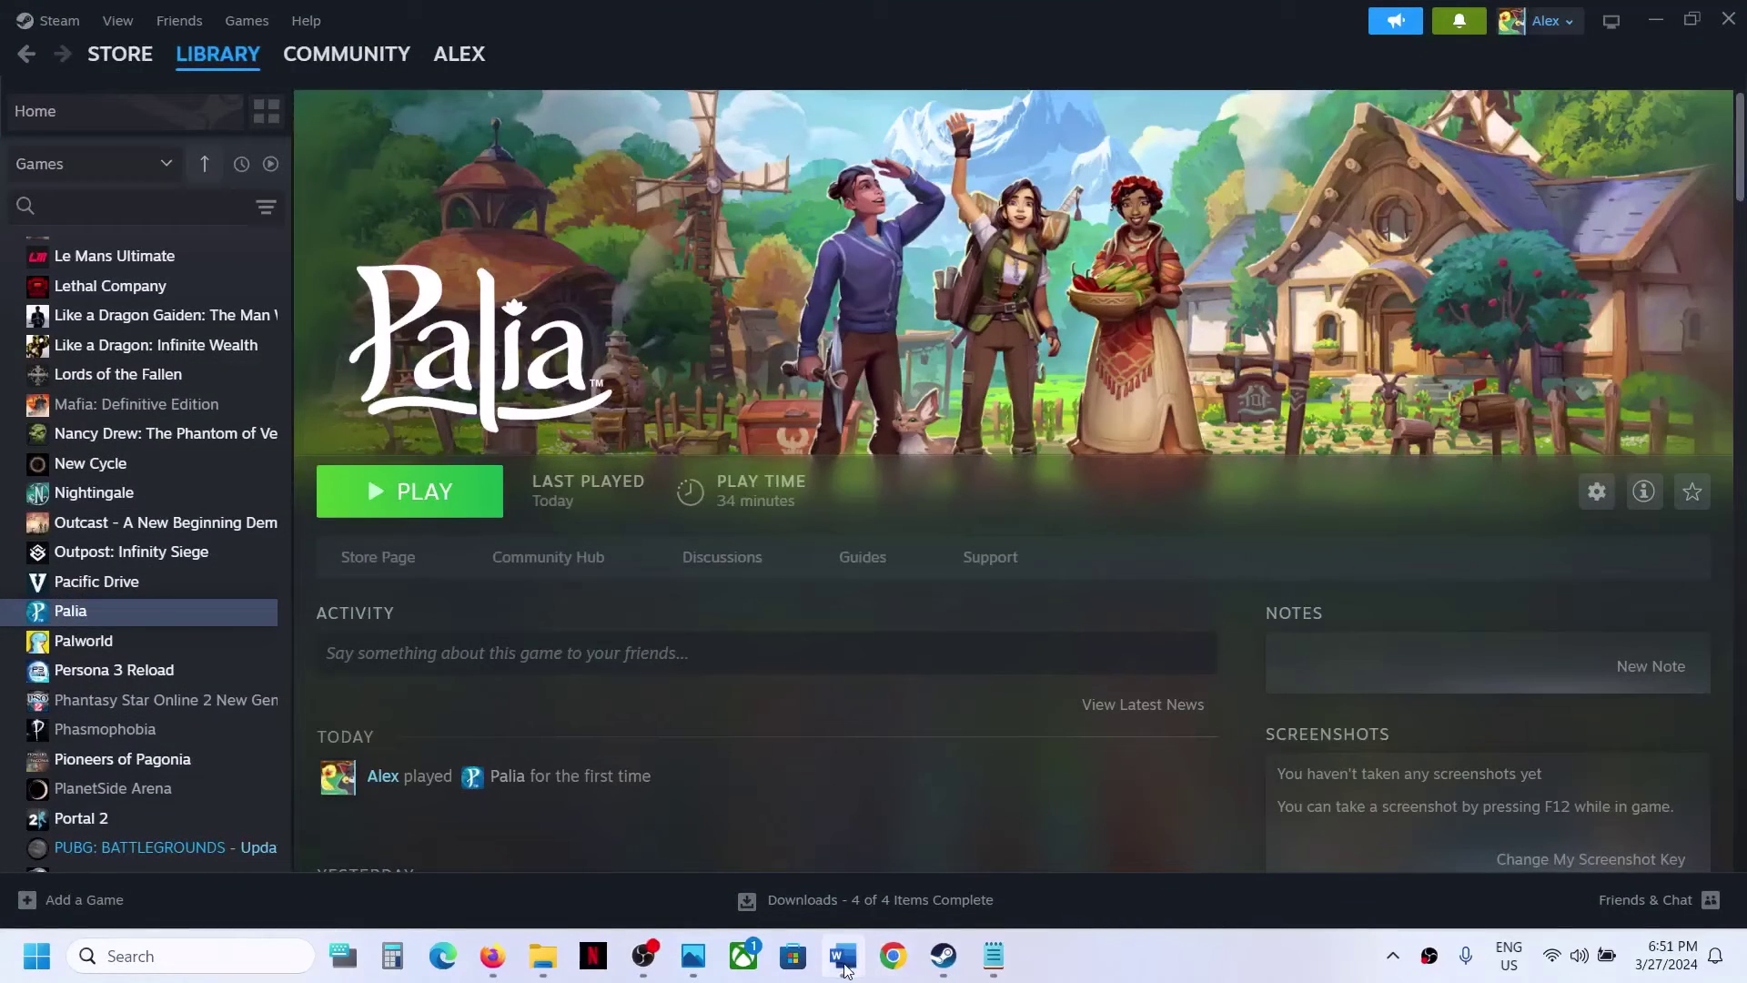
Read Step 7 in the Word document, marking the clean graphics driver installation advice and the NVIDIA and AMD download links.
{"action": "left_click", "coordinate": [843, 956]}
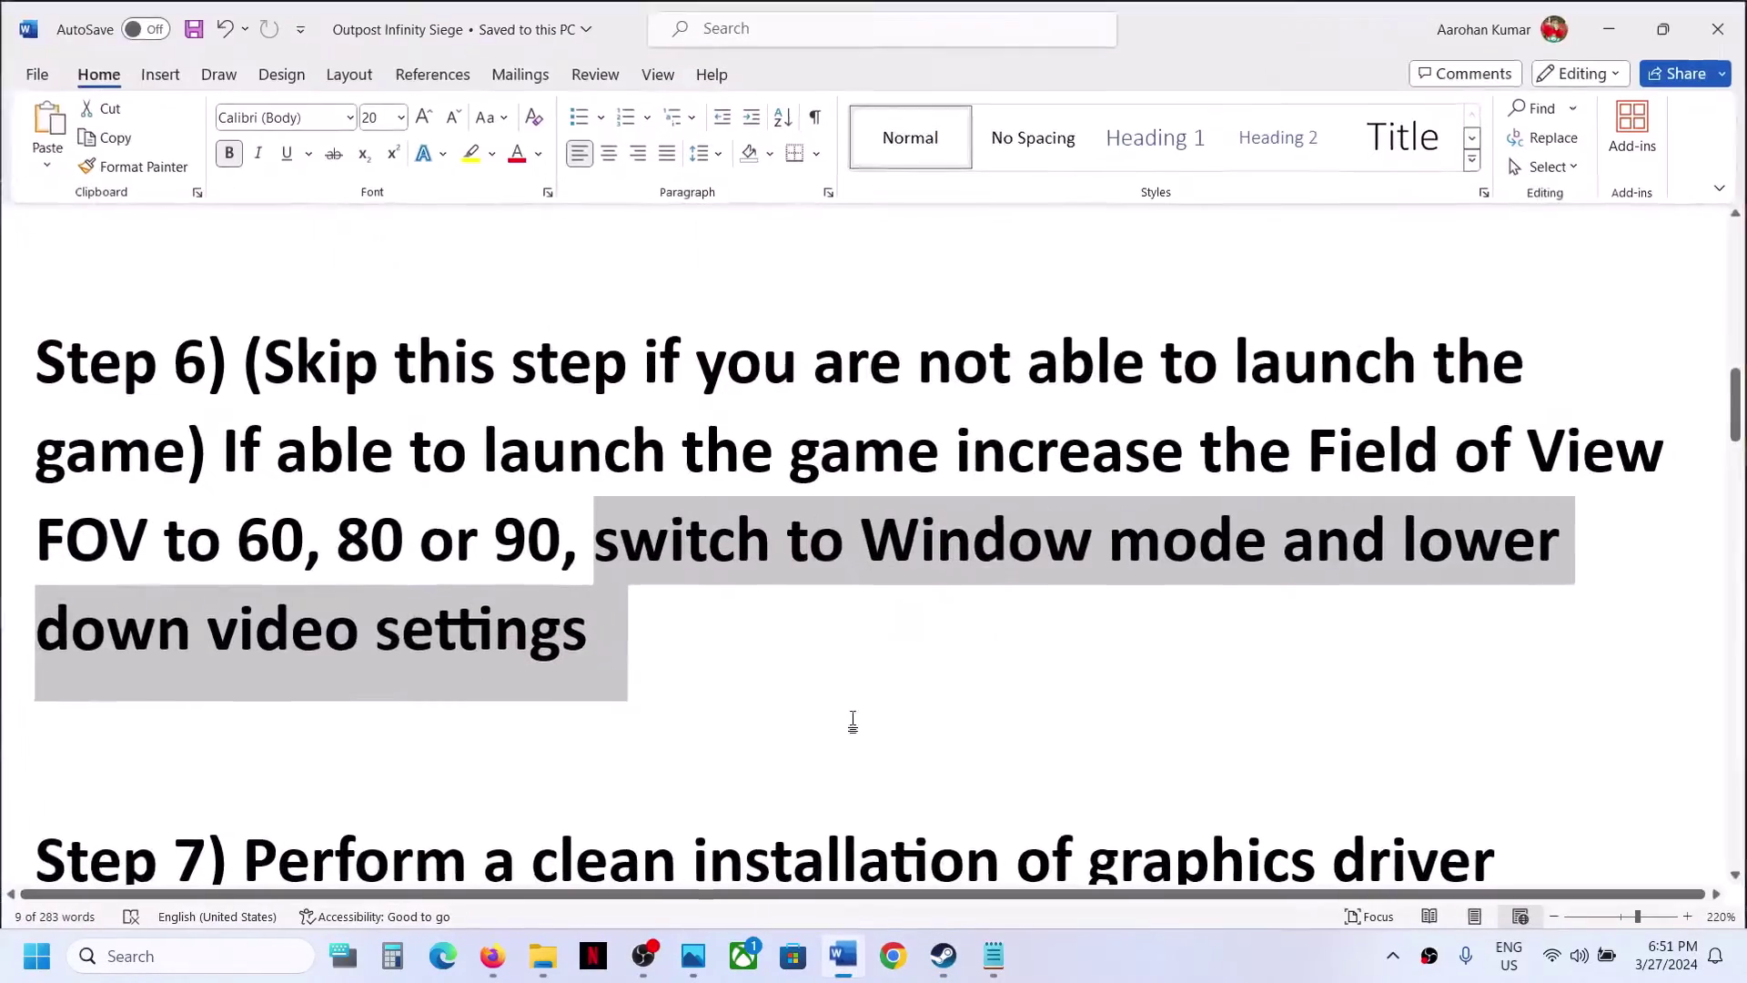
{"action": "scroll", "coordinate": [701, 628], "scroll_direction": "down", "scroll_amount": 2}
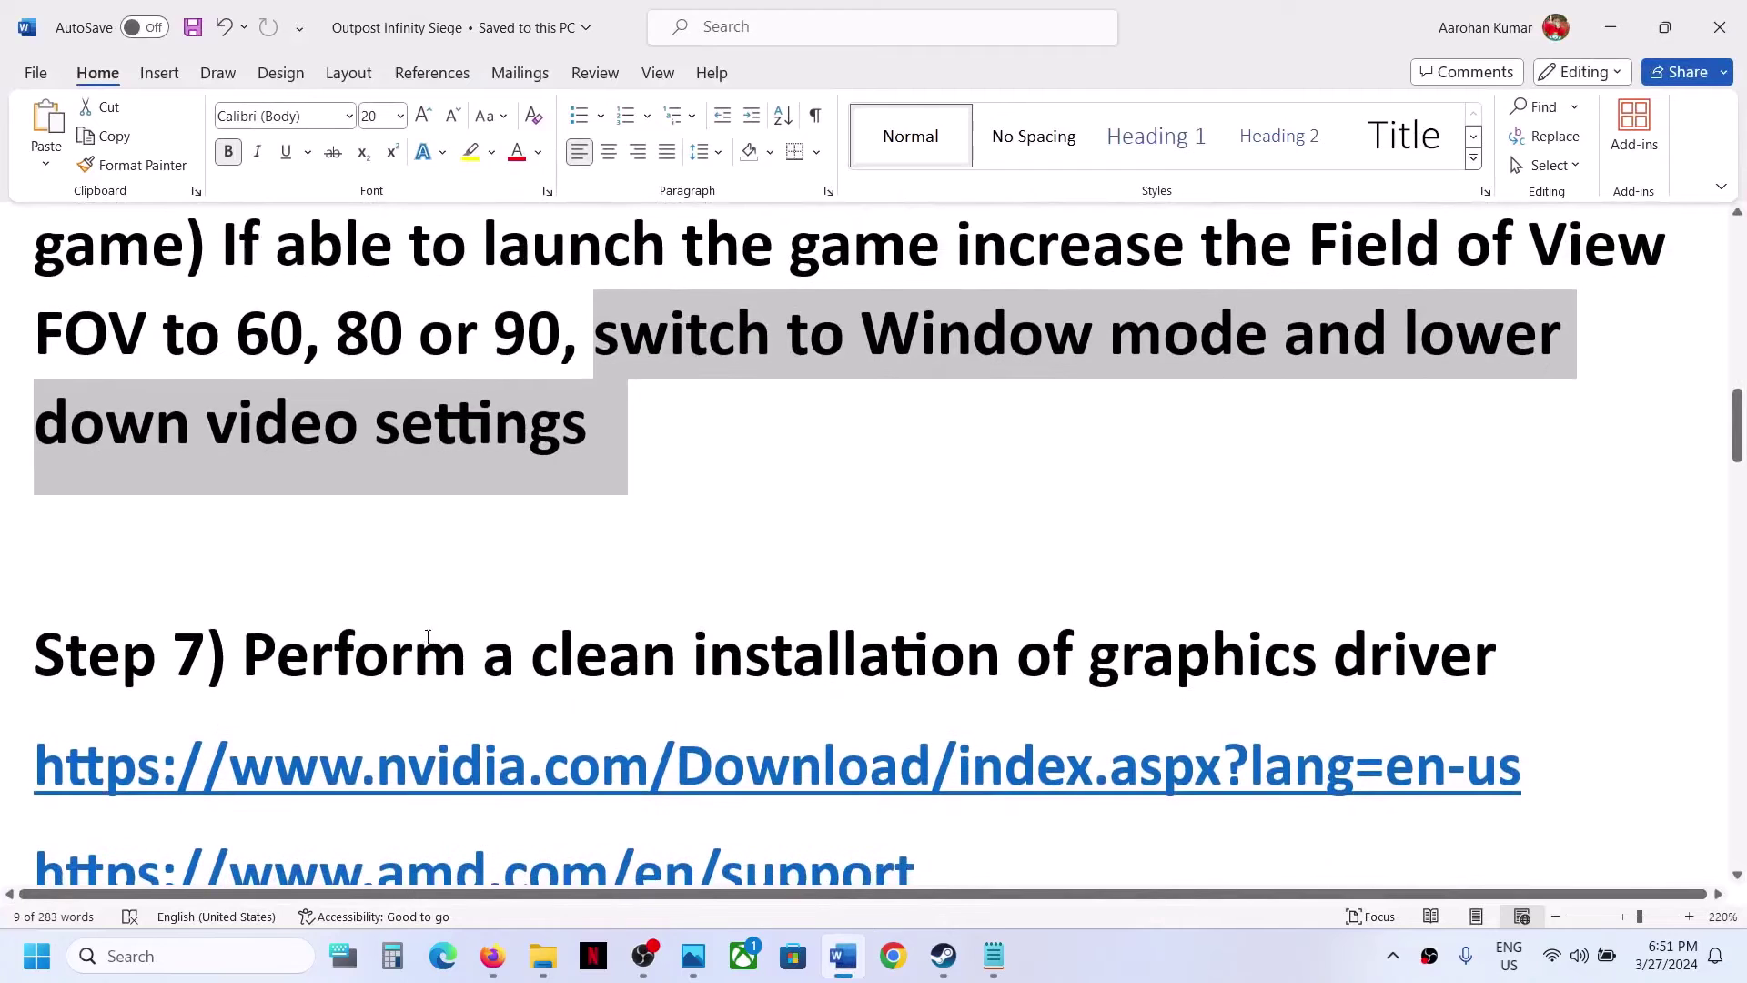
{"action": "left_click_drag", "start_coordinate": [411, 657], "coordinate": [1183, 568]}
{"action": "scroll", "coordinate": [427, 623], "scroll_direction": "down", "scroll_amount": 2}
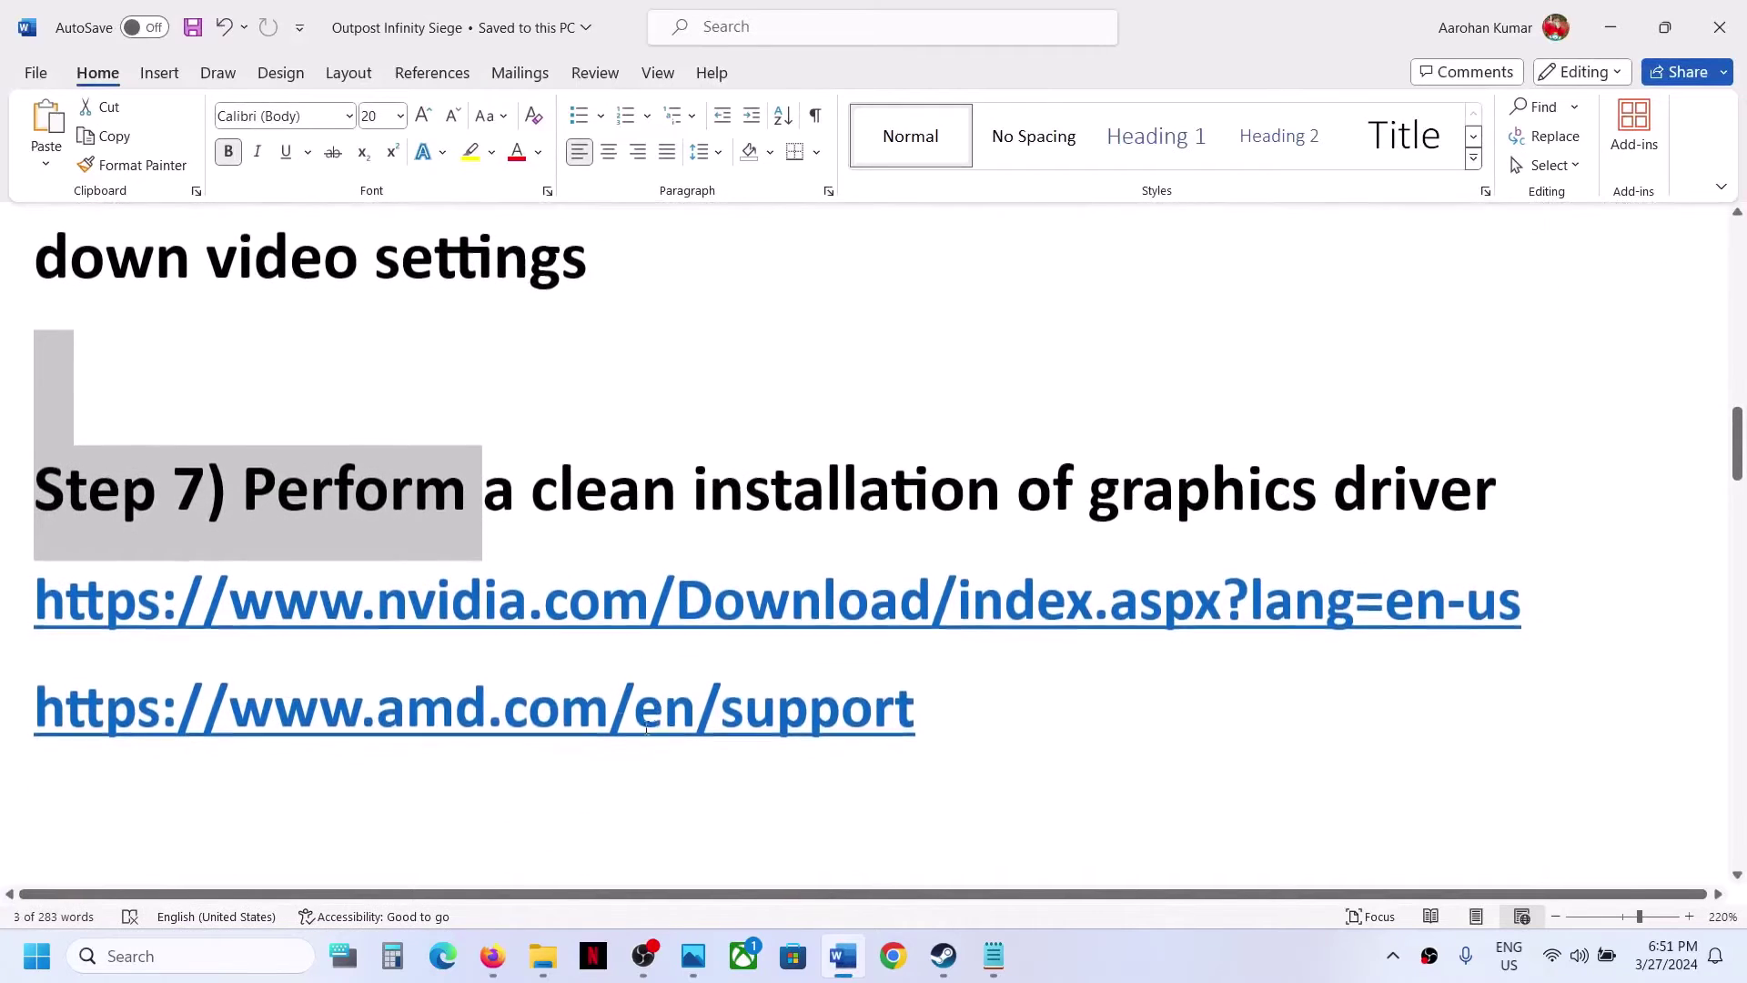
{"action": "left_click_drag", "start_coordinate": [418, 618], "coordinate": [860, 619]}
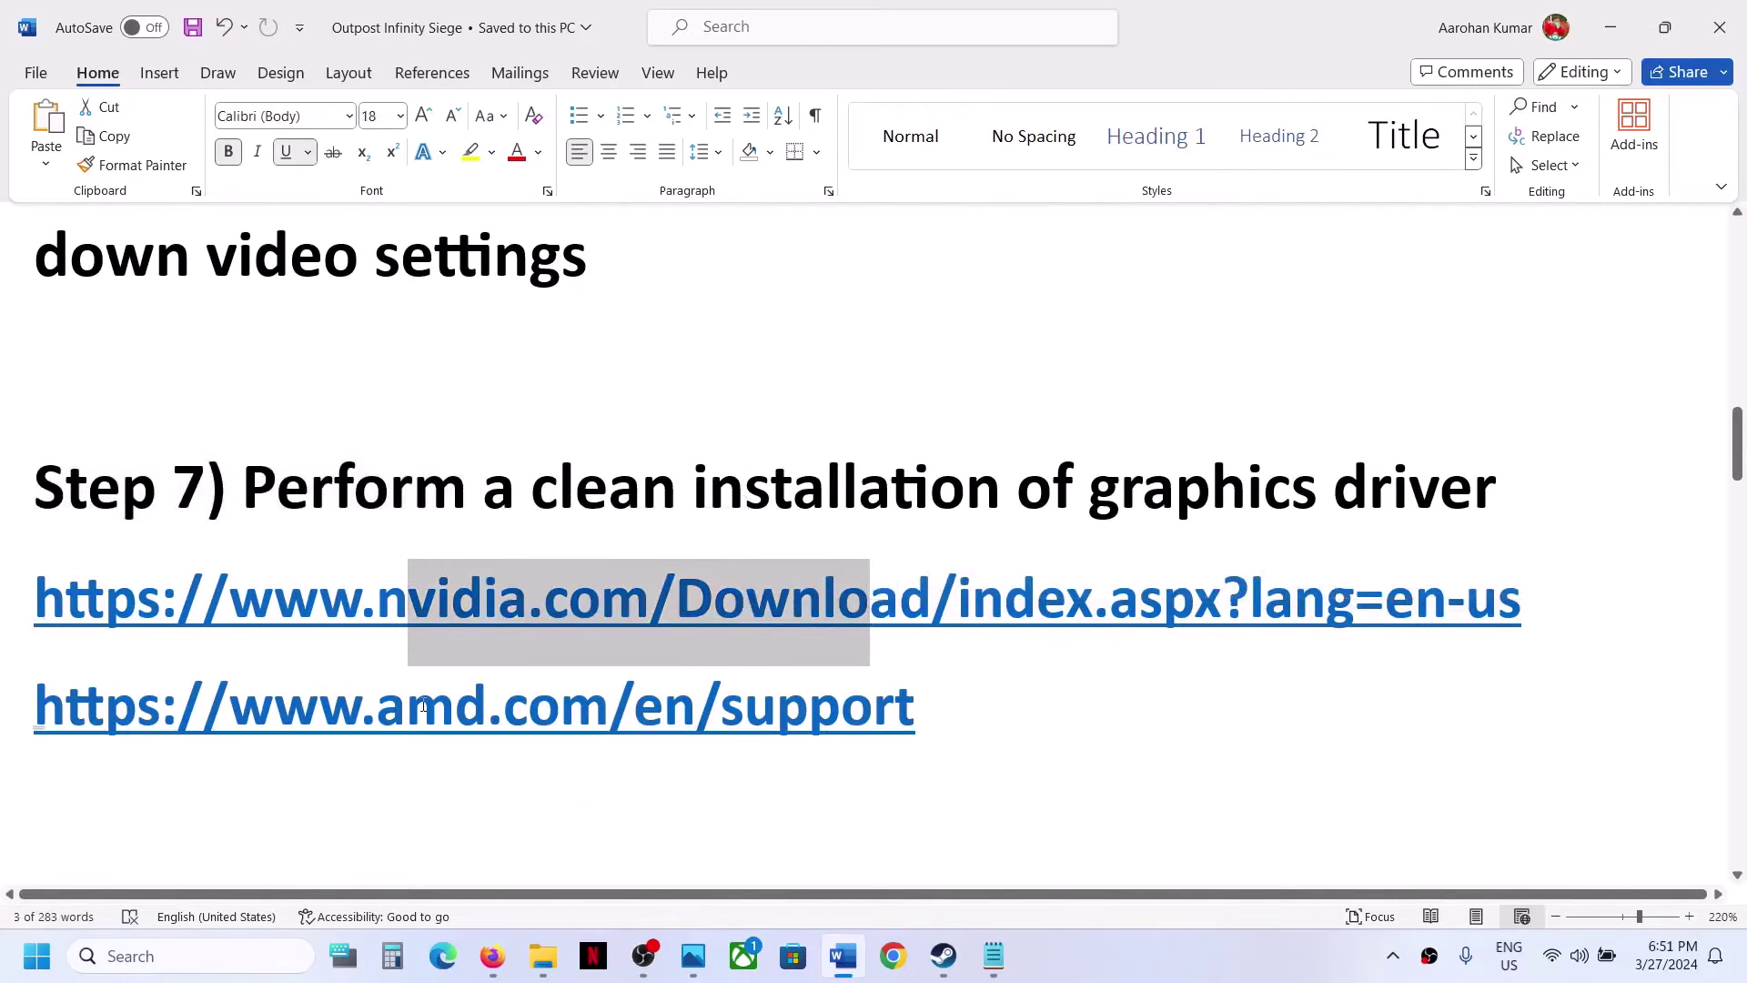
{"action": "left_click_drag", "start_coordinate": [408, 708], "coordinate": [894, 707]}
On NVIDIA's driver download page in Chrome, select product type GeForce and product series GeForce RTX 30 Series (Notebooks).
{"action": "left_click", "coordinate": [1210, 957]}
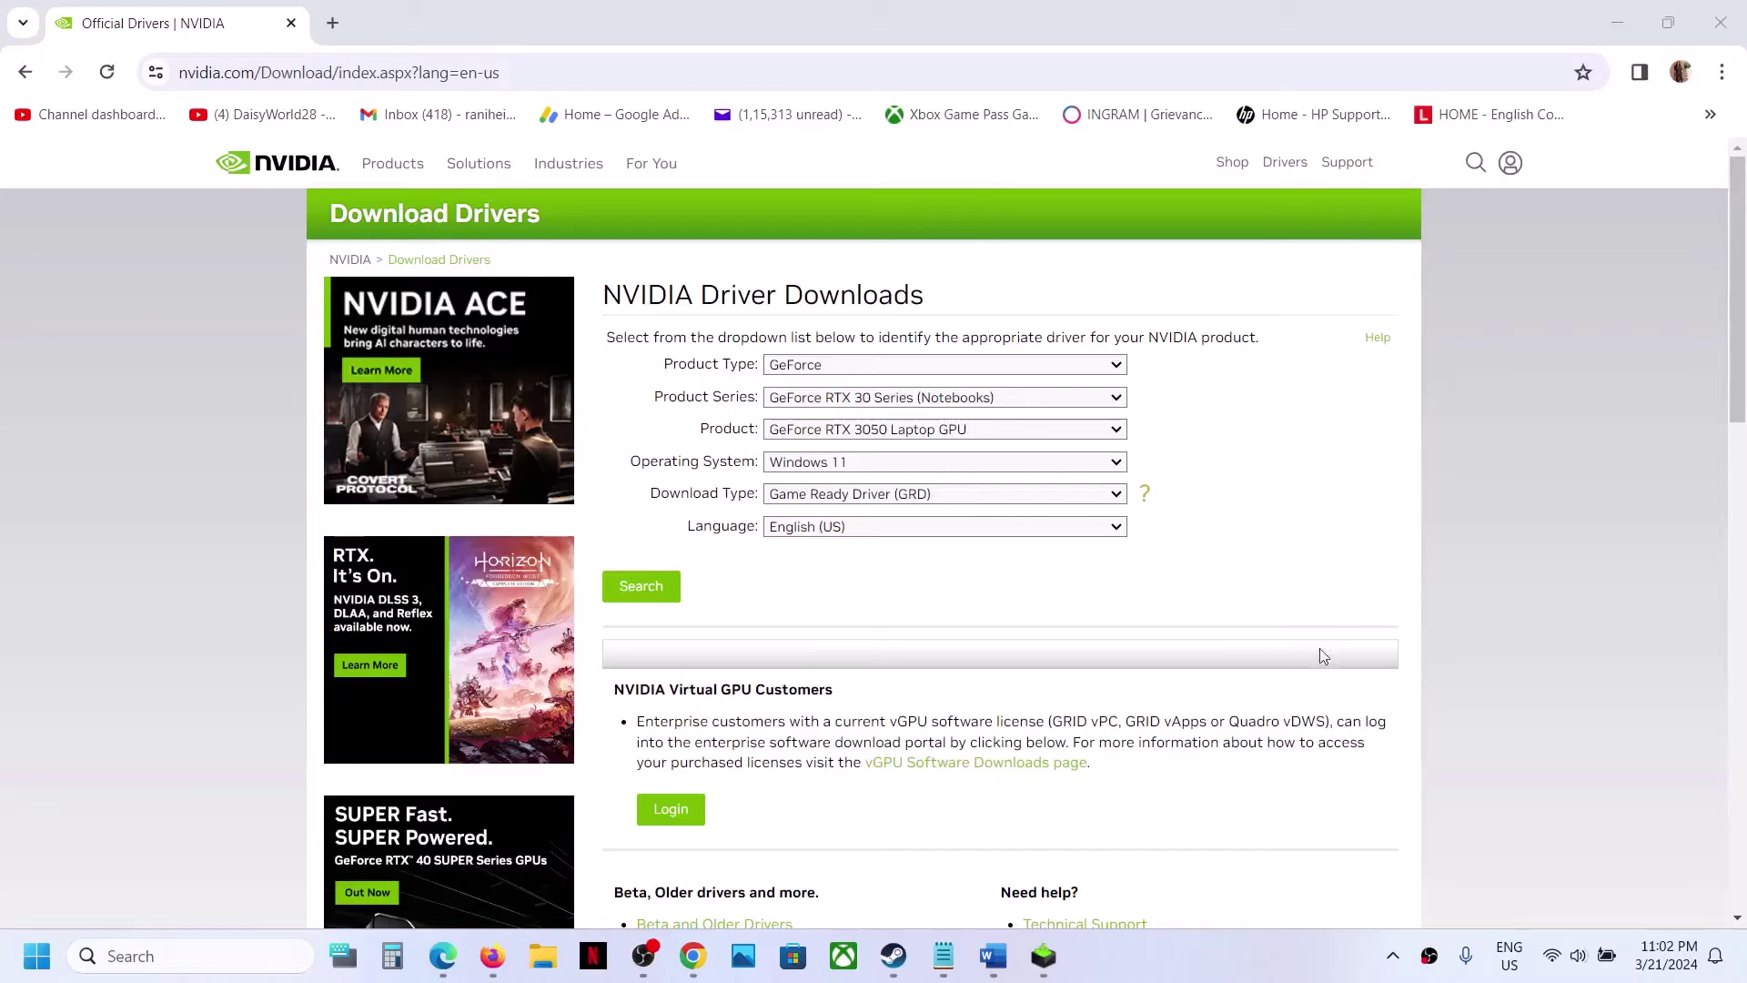
{"action": "left_click", "coordinate": [1088, 373]}
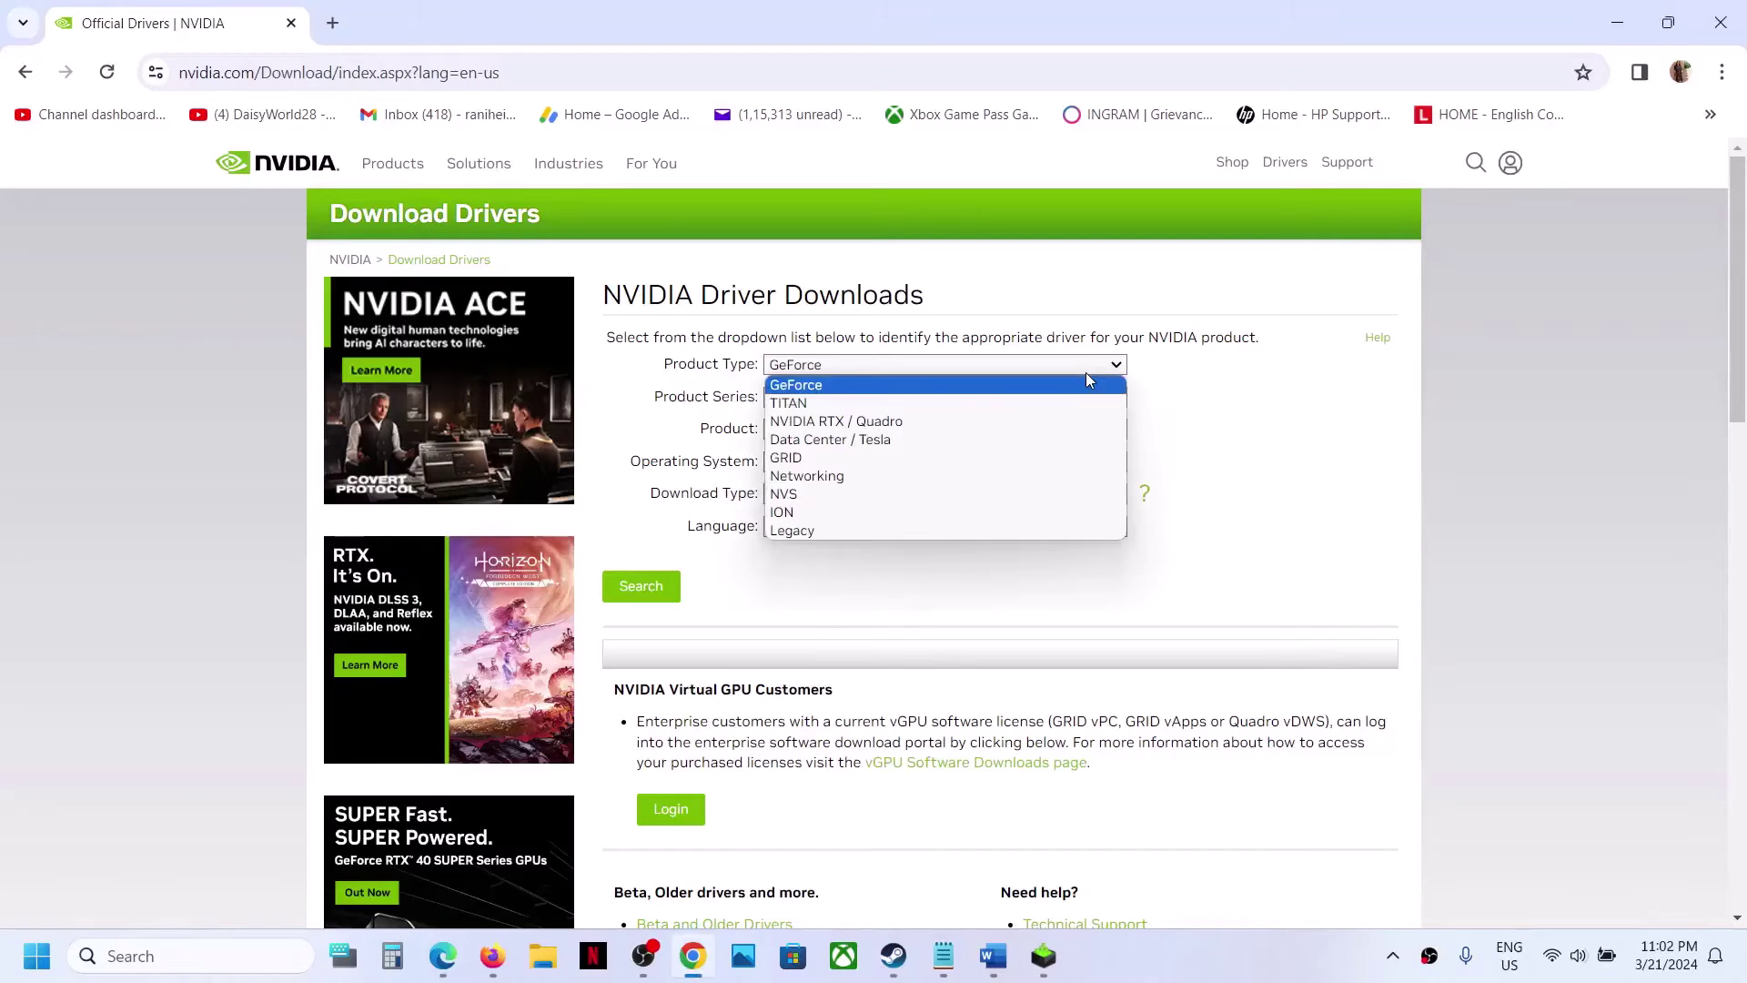
{"action": "left_click", "coordinate": [837, 382]}
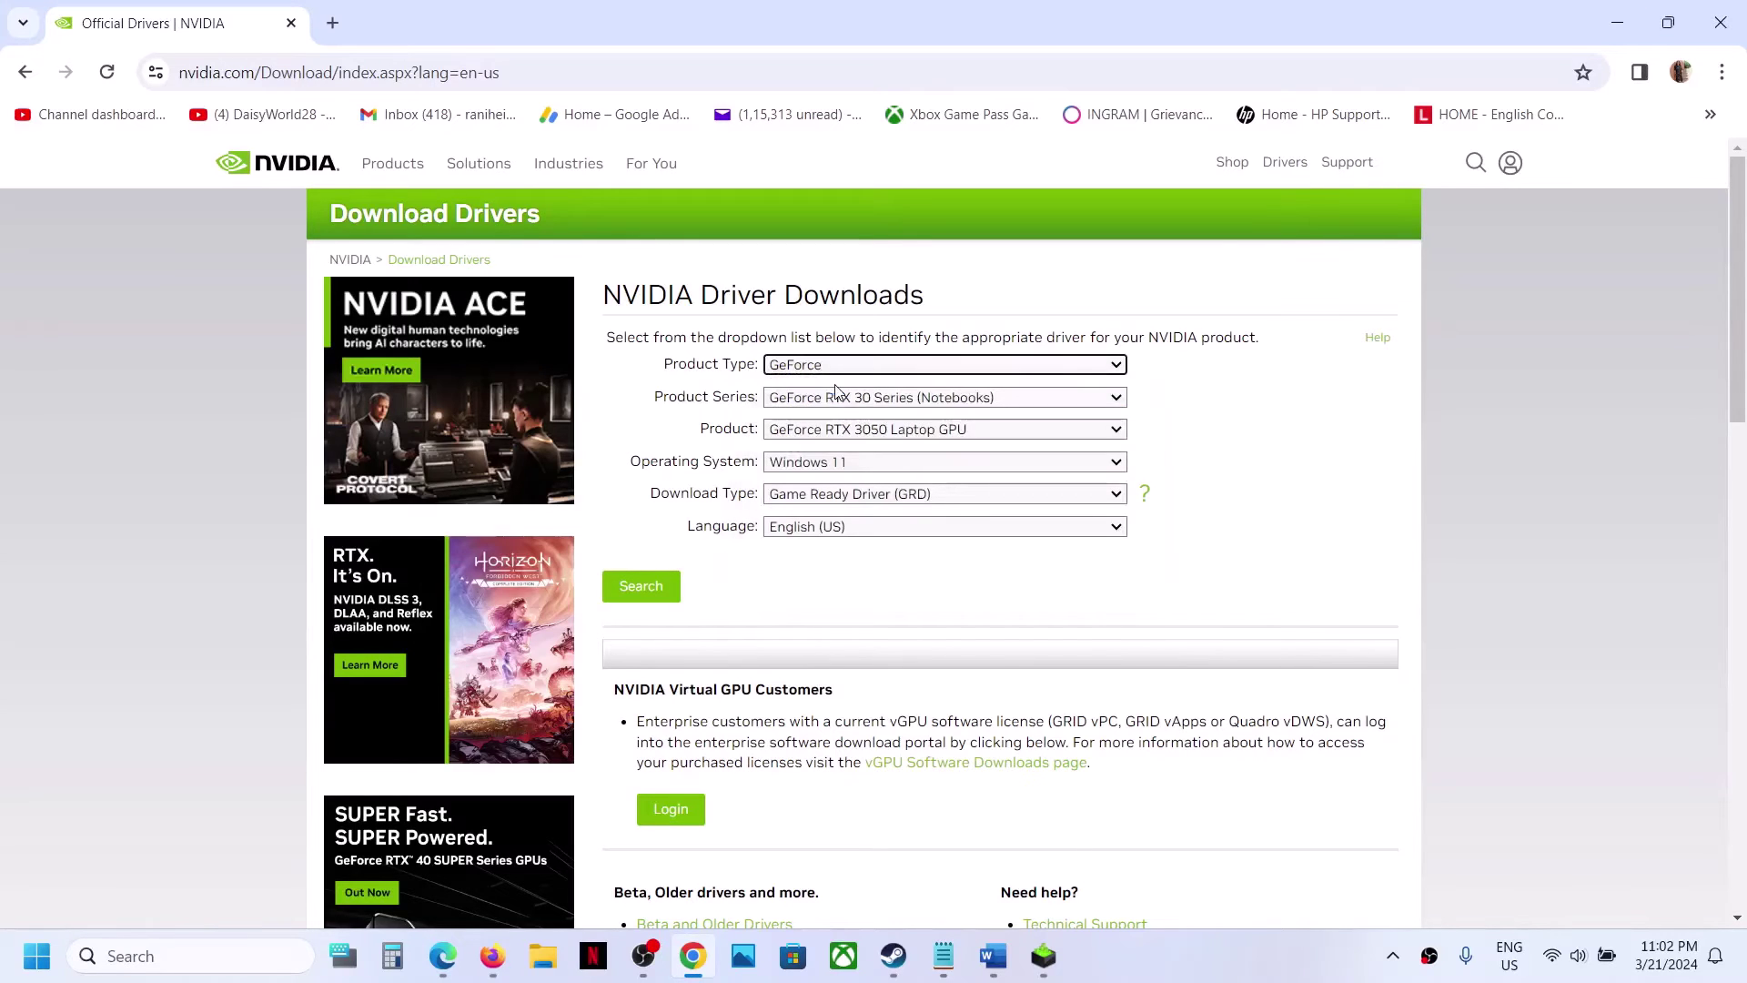
{"action": "left_click", "coordinate": [878, 400]}
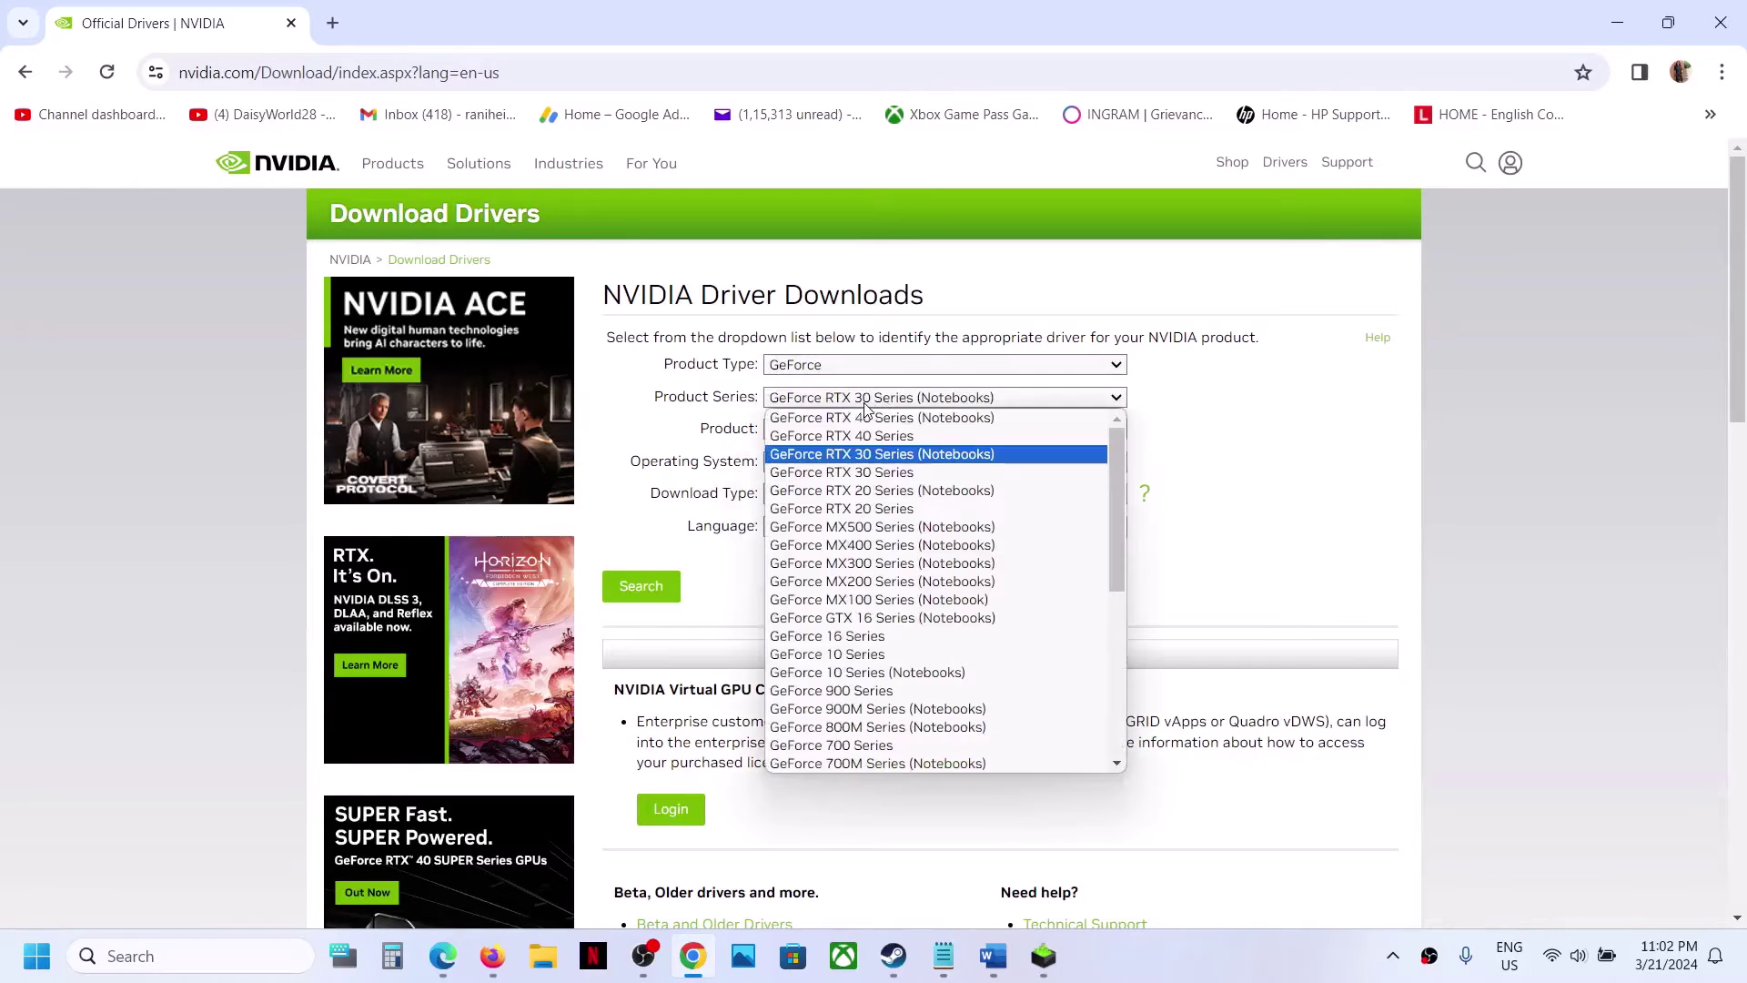
{"action": "left_click", "coordinate": [919, 457]}
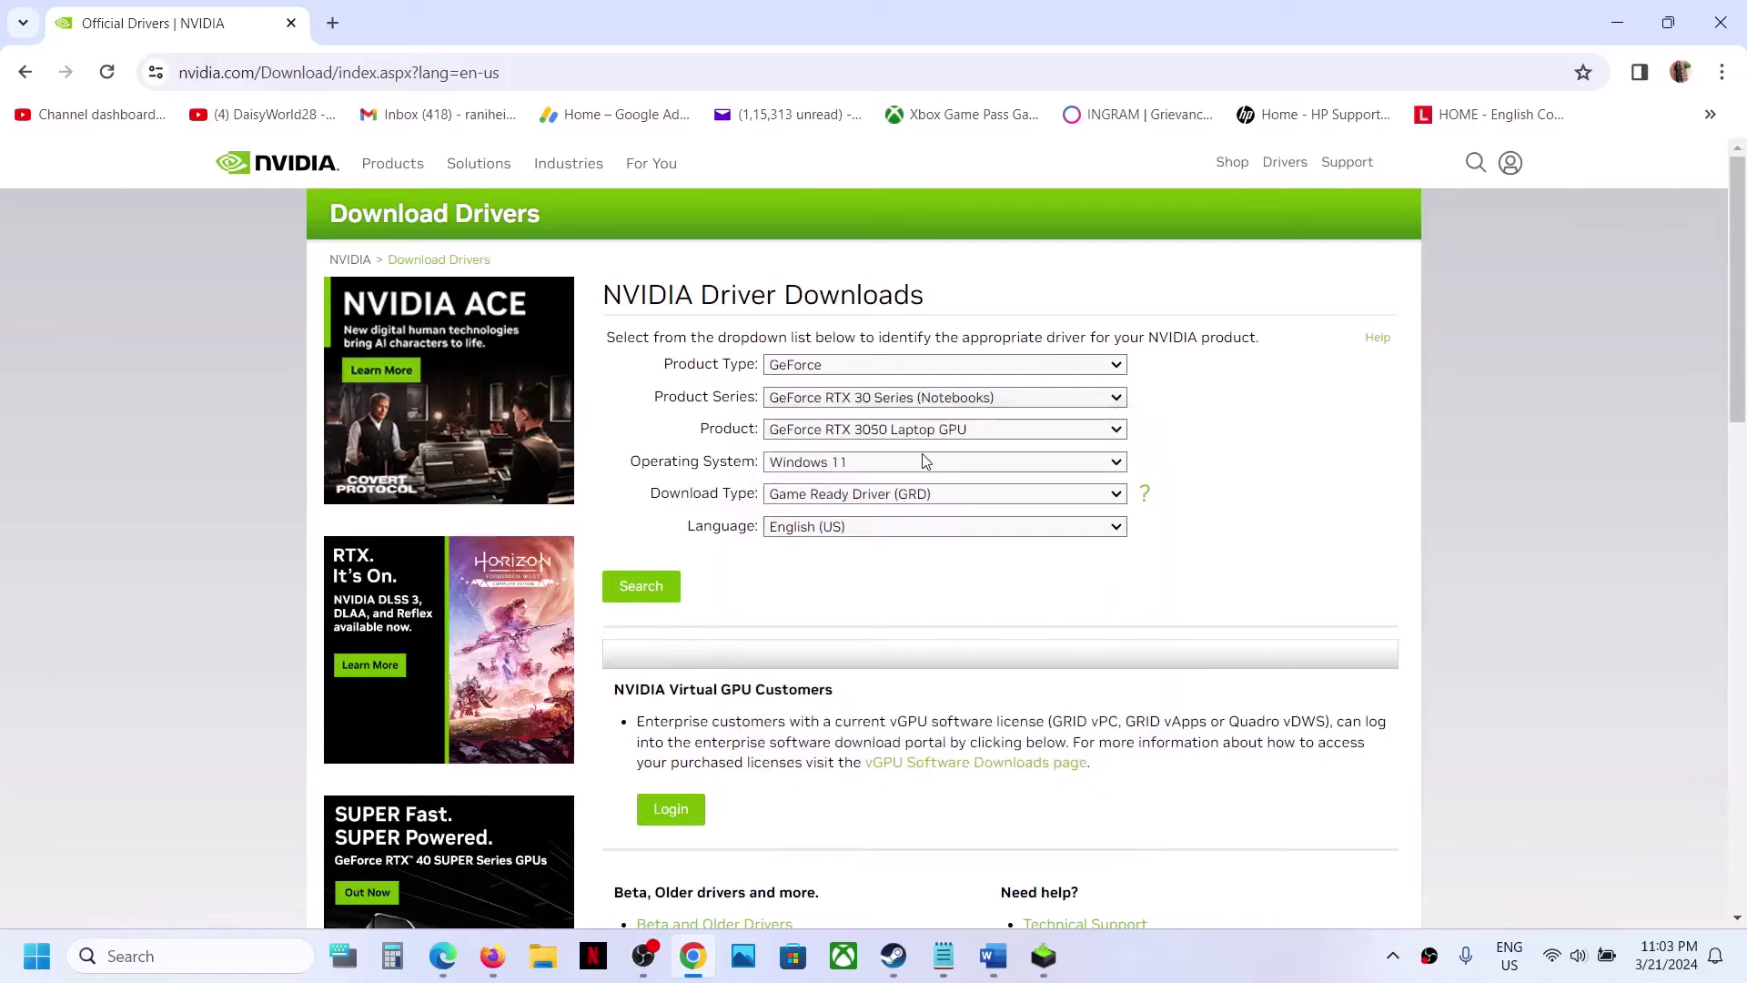
Select GeForce RTX 3050 Laptop GPU as the product and Windows 11 as the operating system.
{"action": "left_click", "coordinate": [955, 430]}
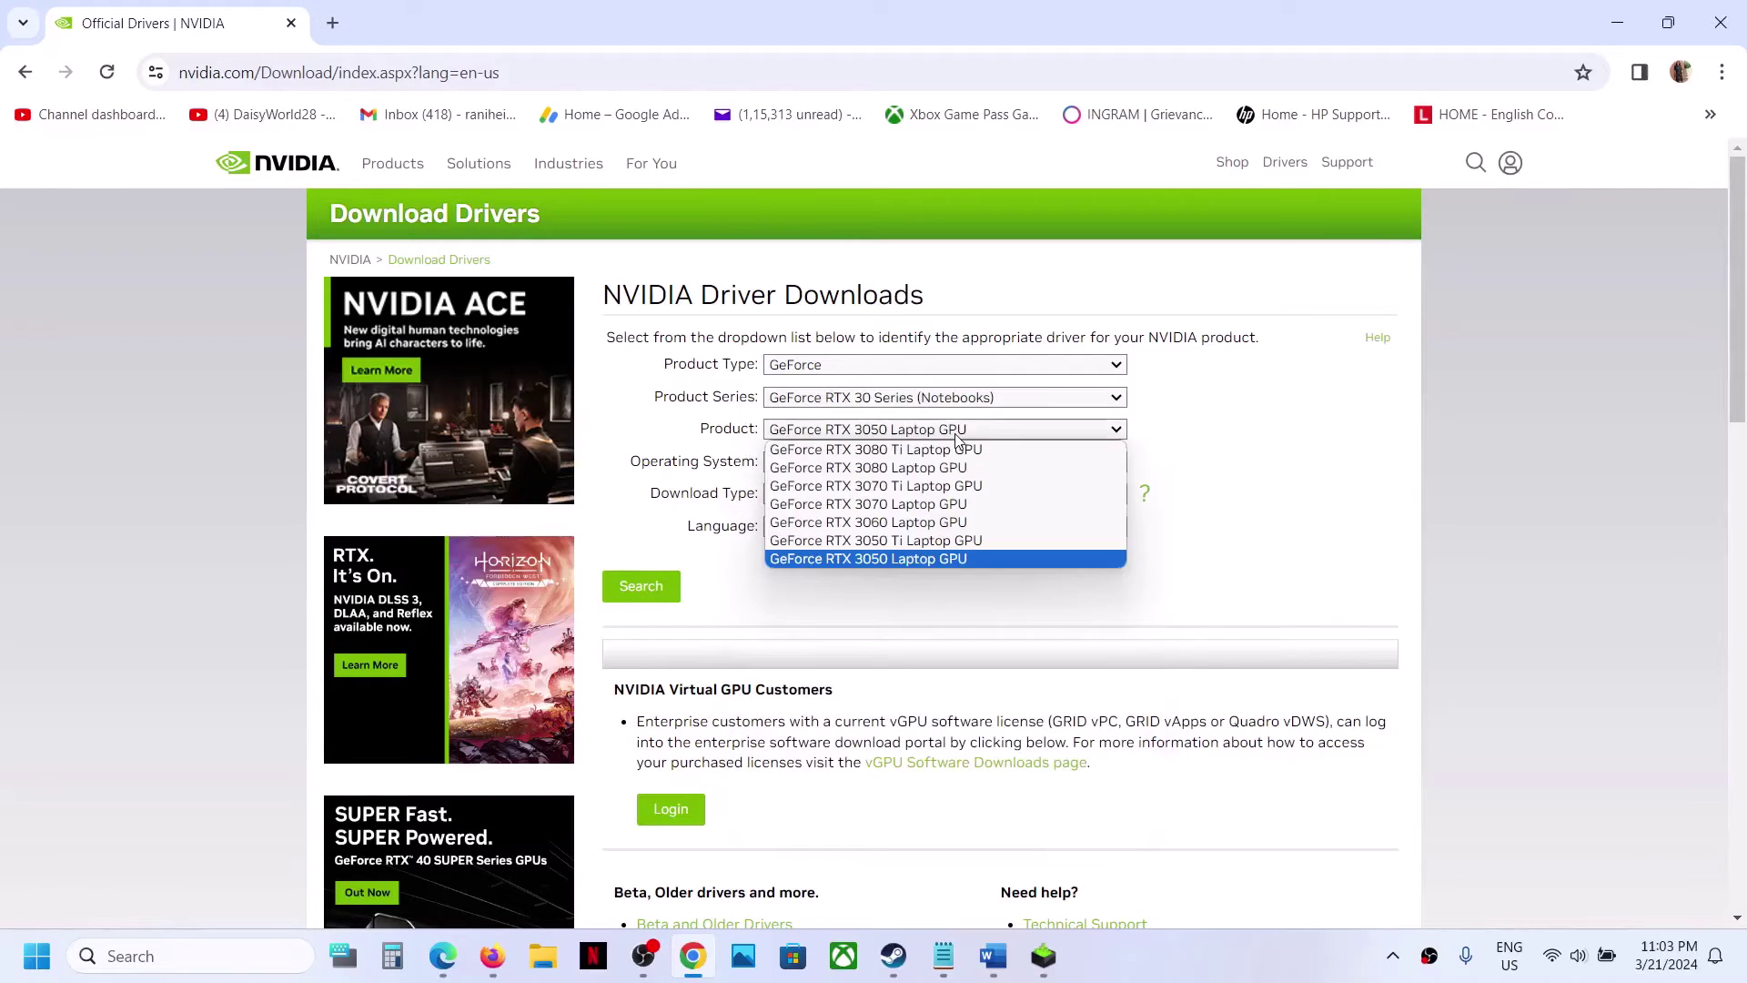
{"action": "left_click", "coordinate": [931, 561]}
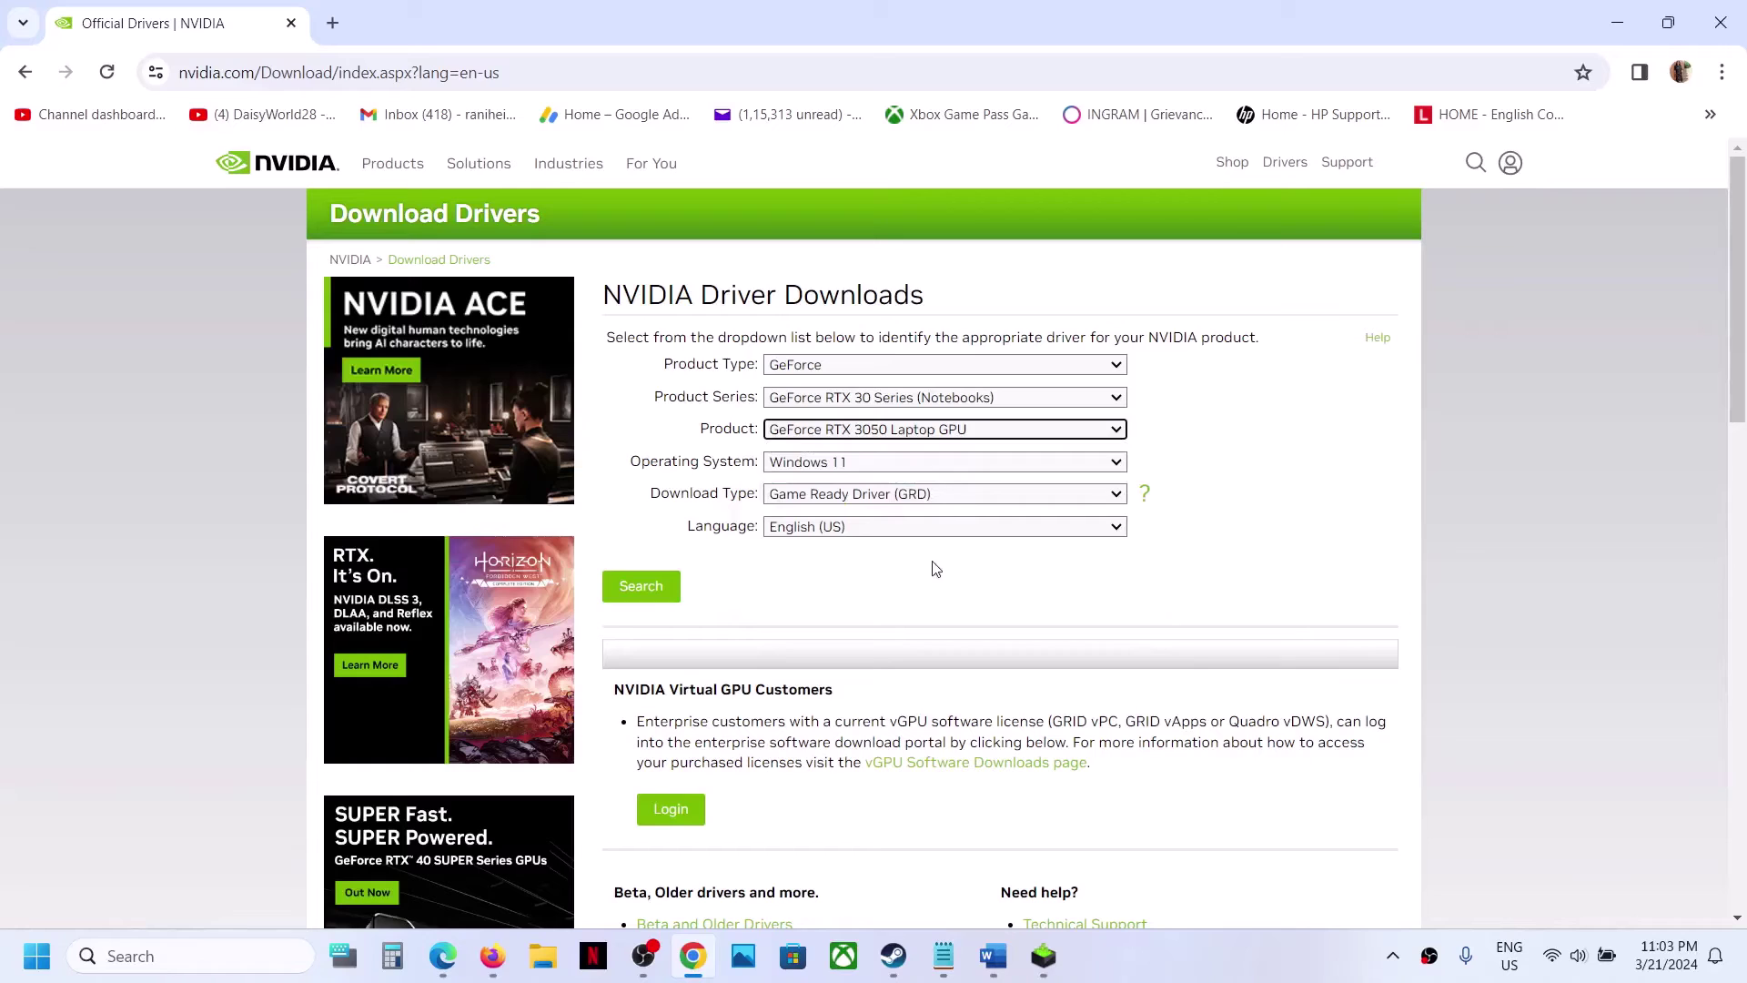
{"action": "left_click", "coordinate": [953, 462]}
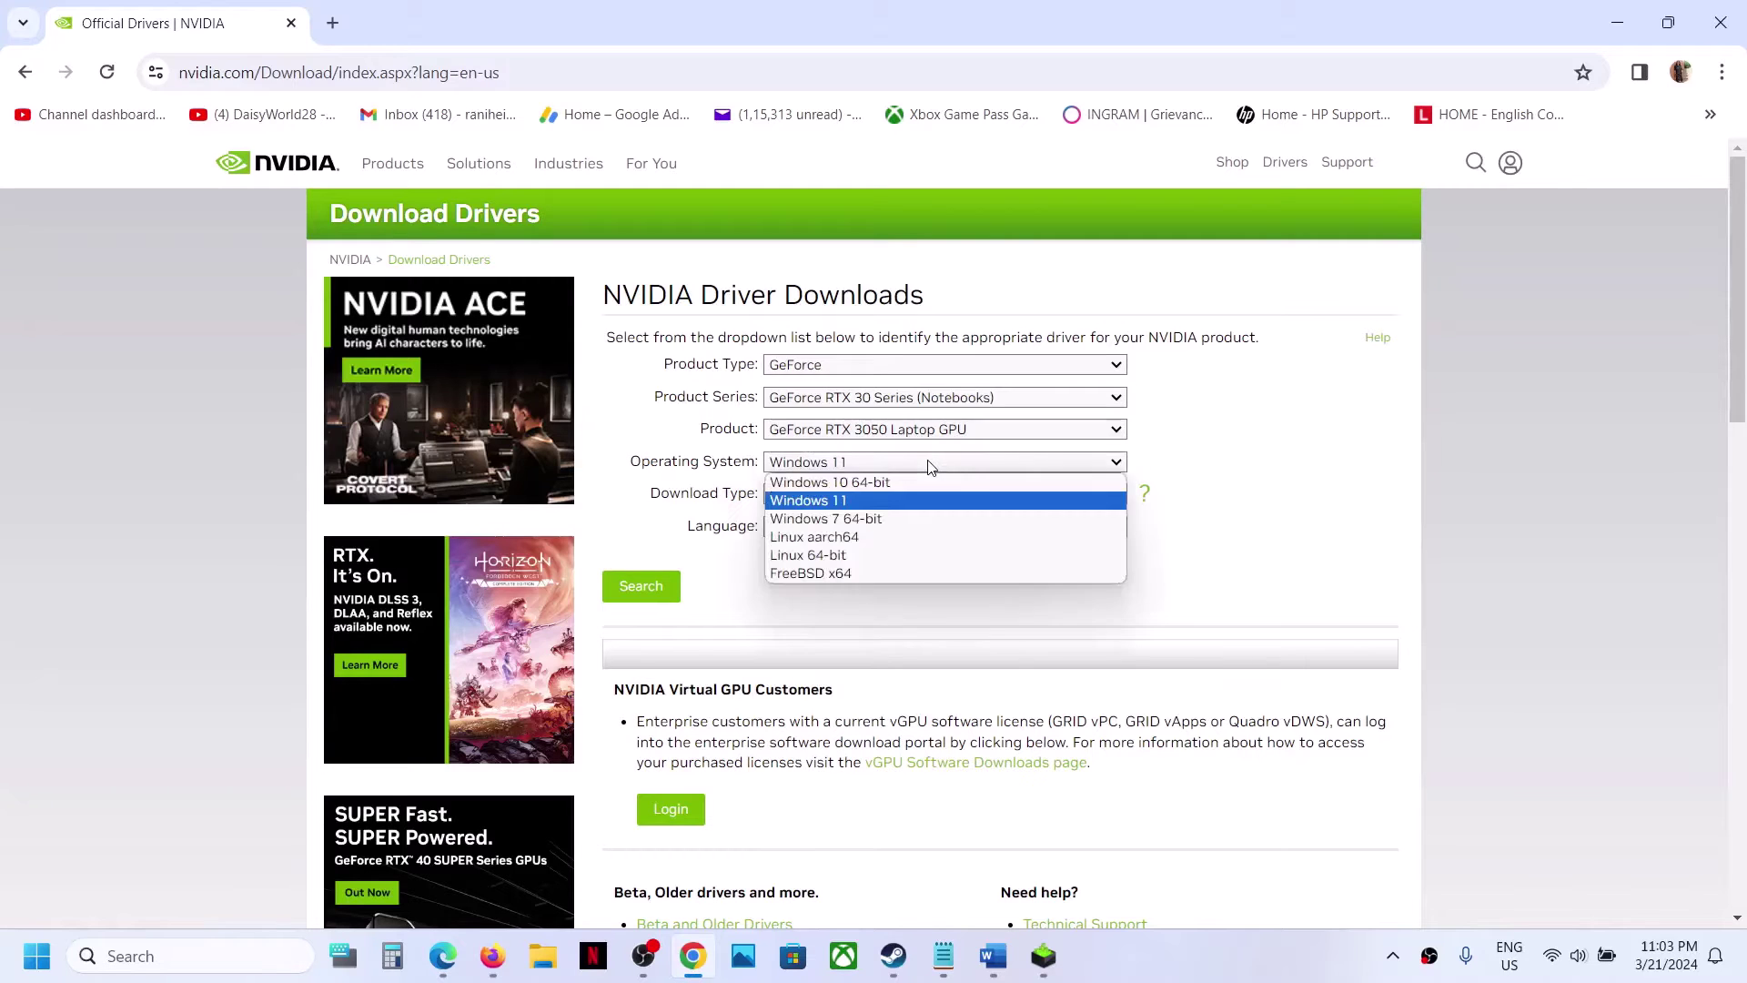
{"action": "left_click", "coordinate": [859, 500]}
Search for the matching NVIDIA driver and download the GeForce Game Ready Driver 551.86.
{"action": "left_click", "coordinate": [642, 593]}
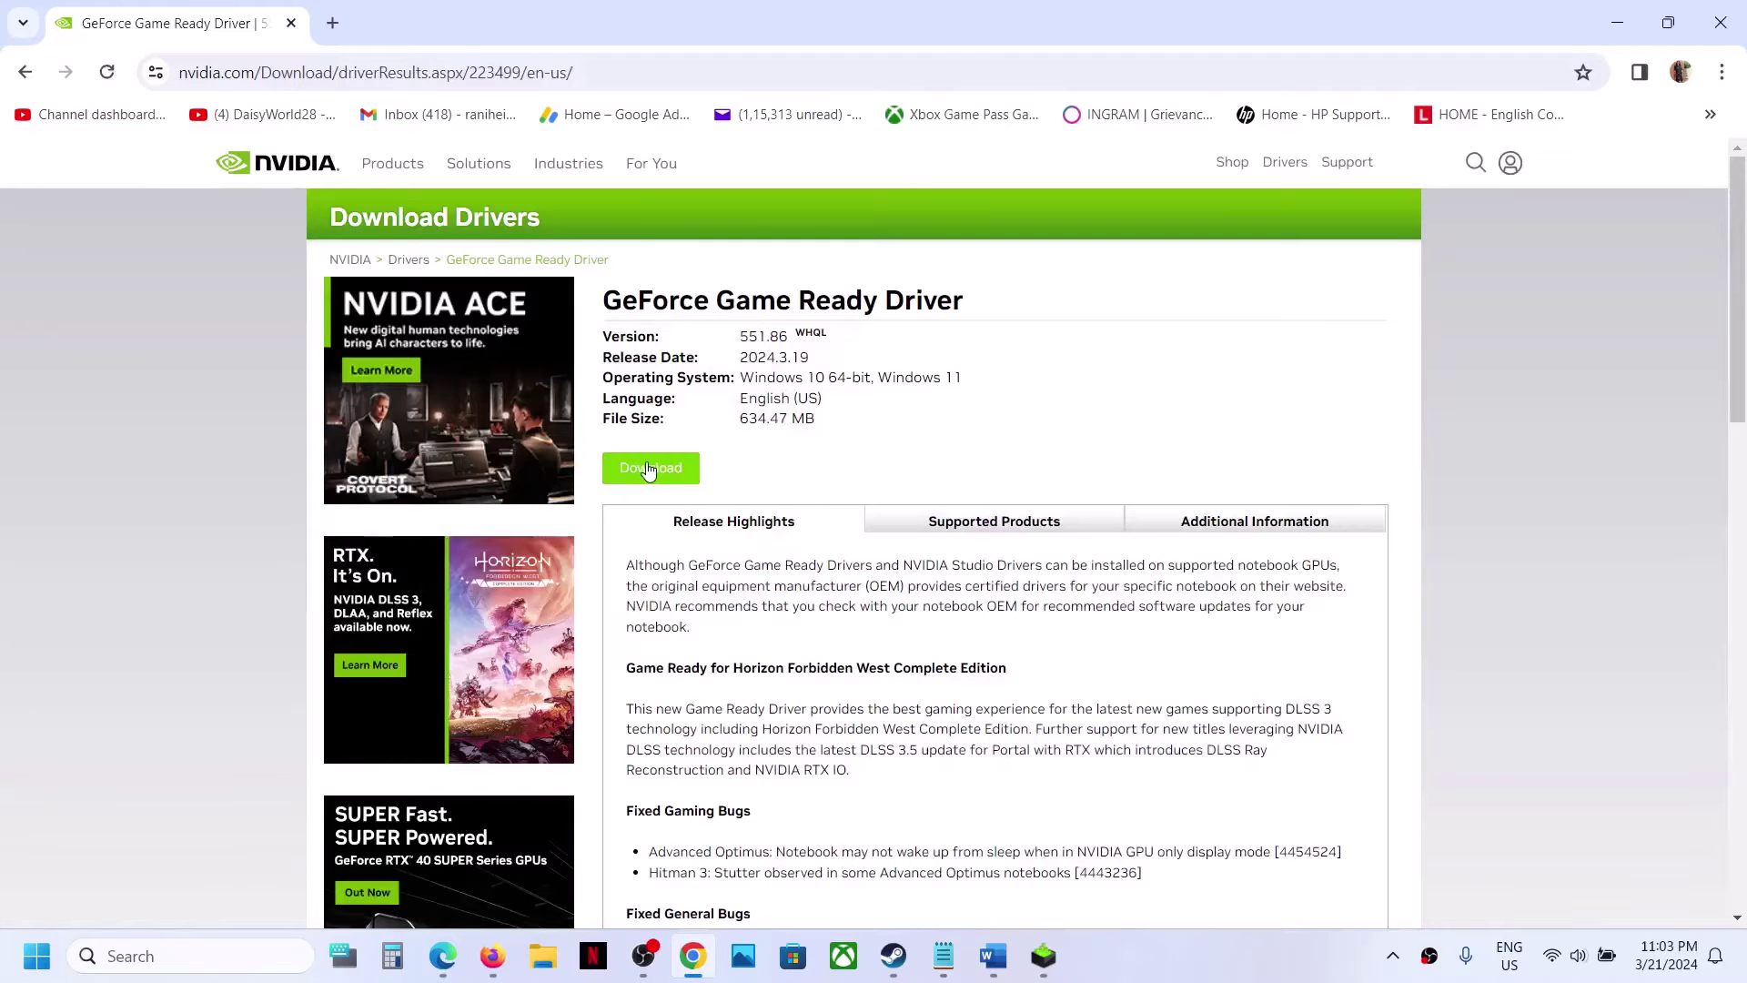
{"action": "left_click", "coordinate": [660, 469]}
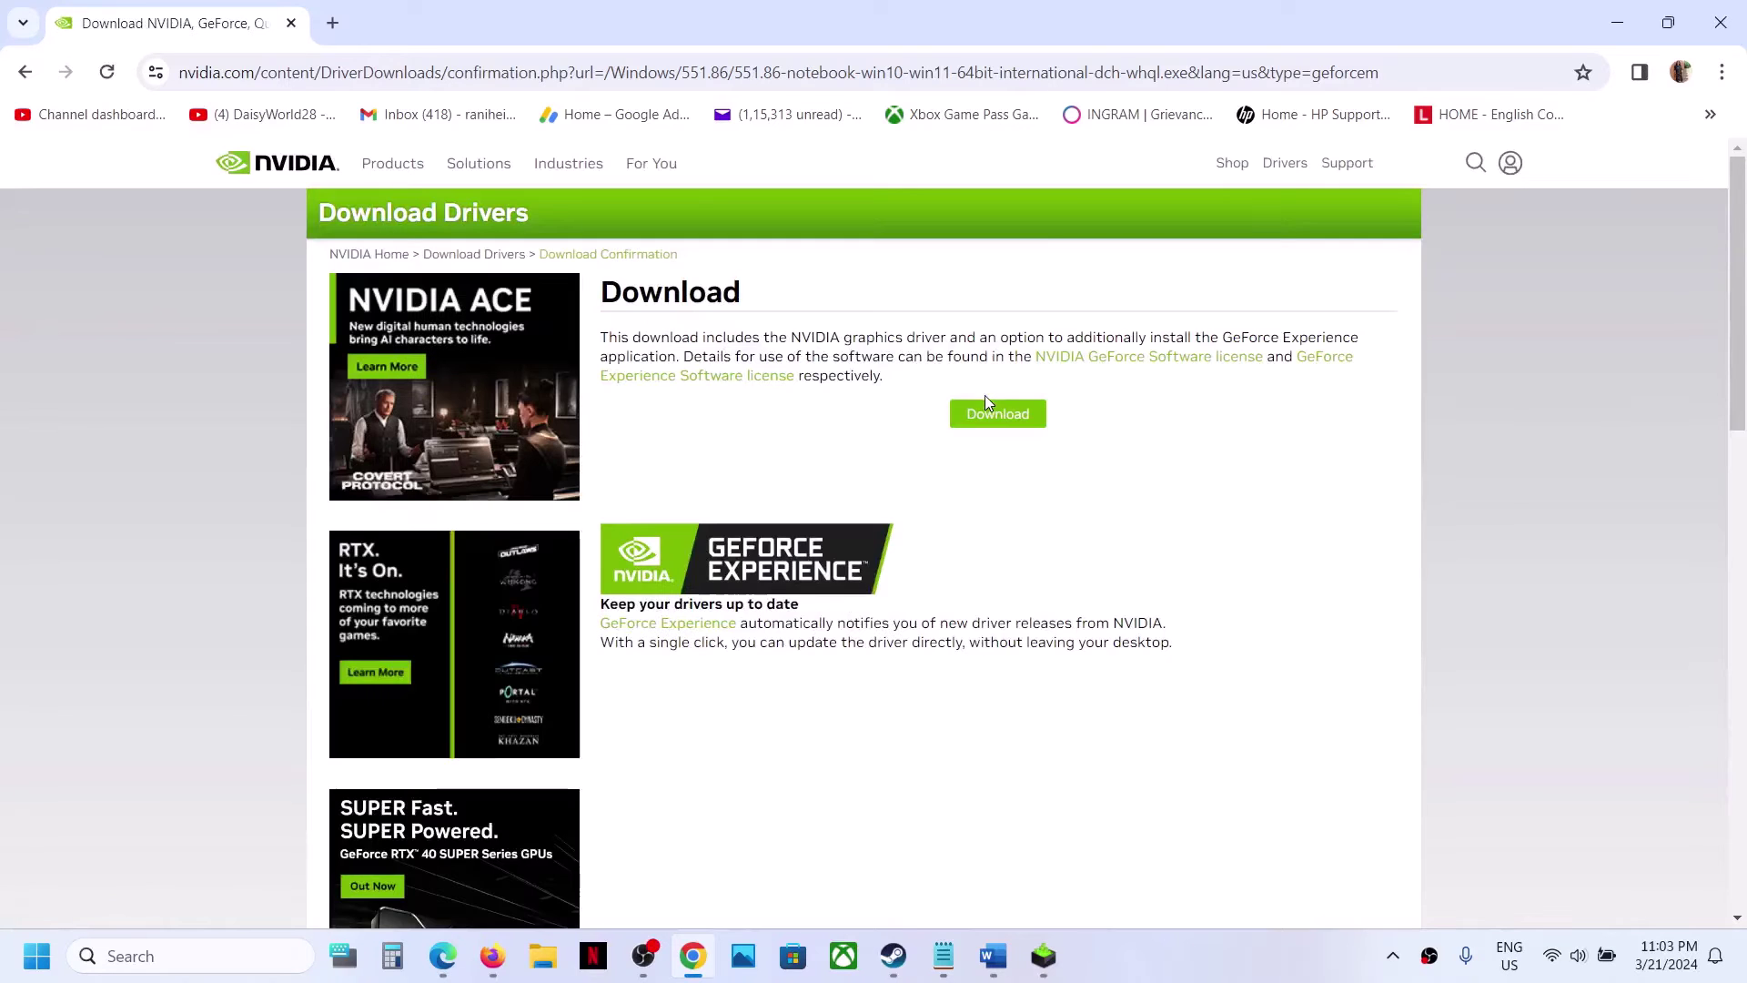
{"action": "left_click", "coordinate": [999, 415]}
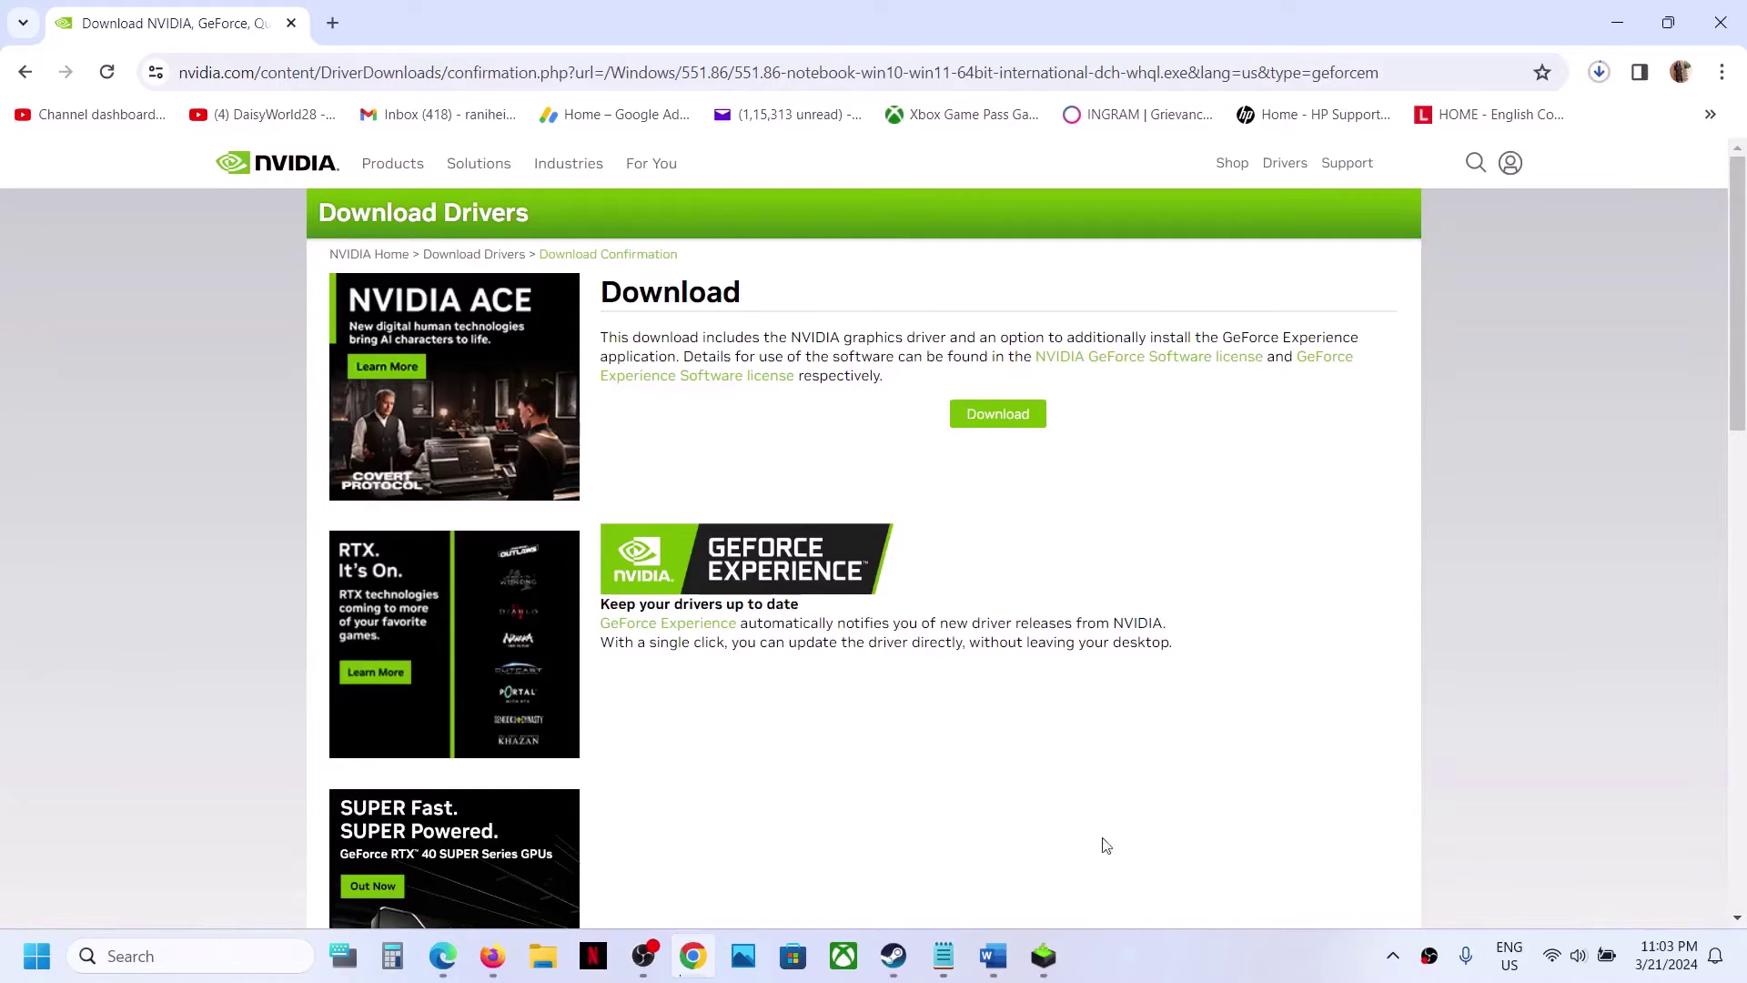
In the NVIDIA Installer, accept the driver and GeForce Experience license and start a custom installation with Perform a clean installation enabled.
{"action": "left_click", "coordinate": [1043, 957]}
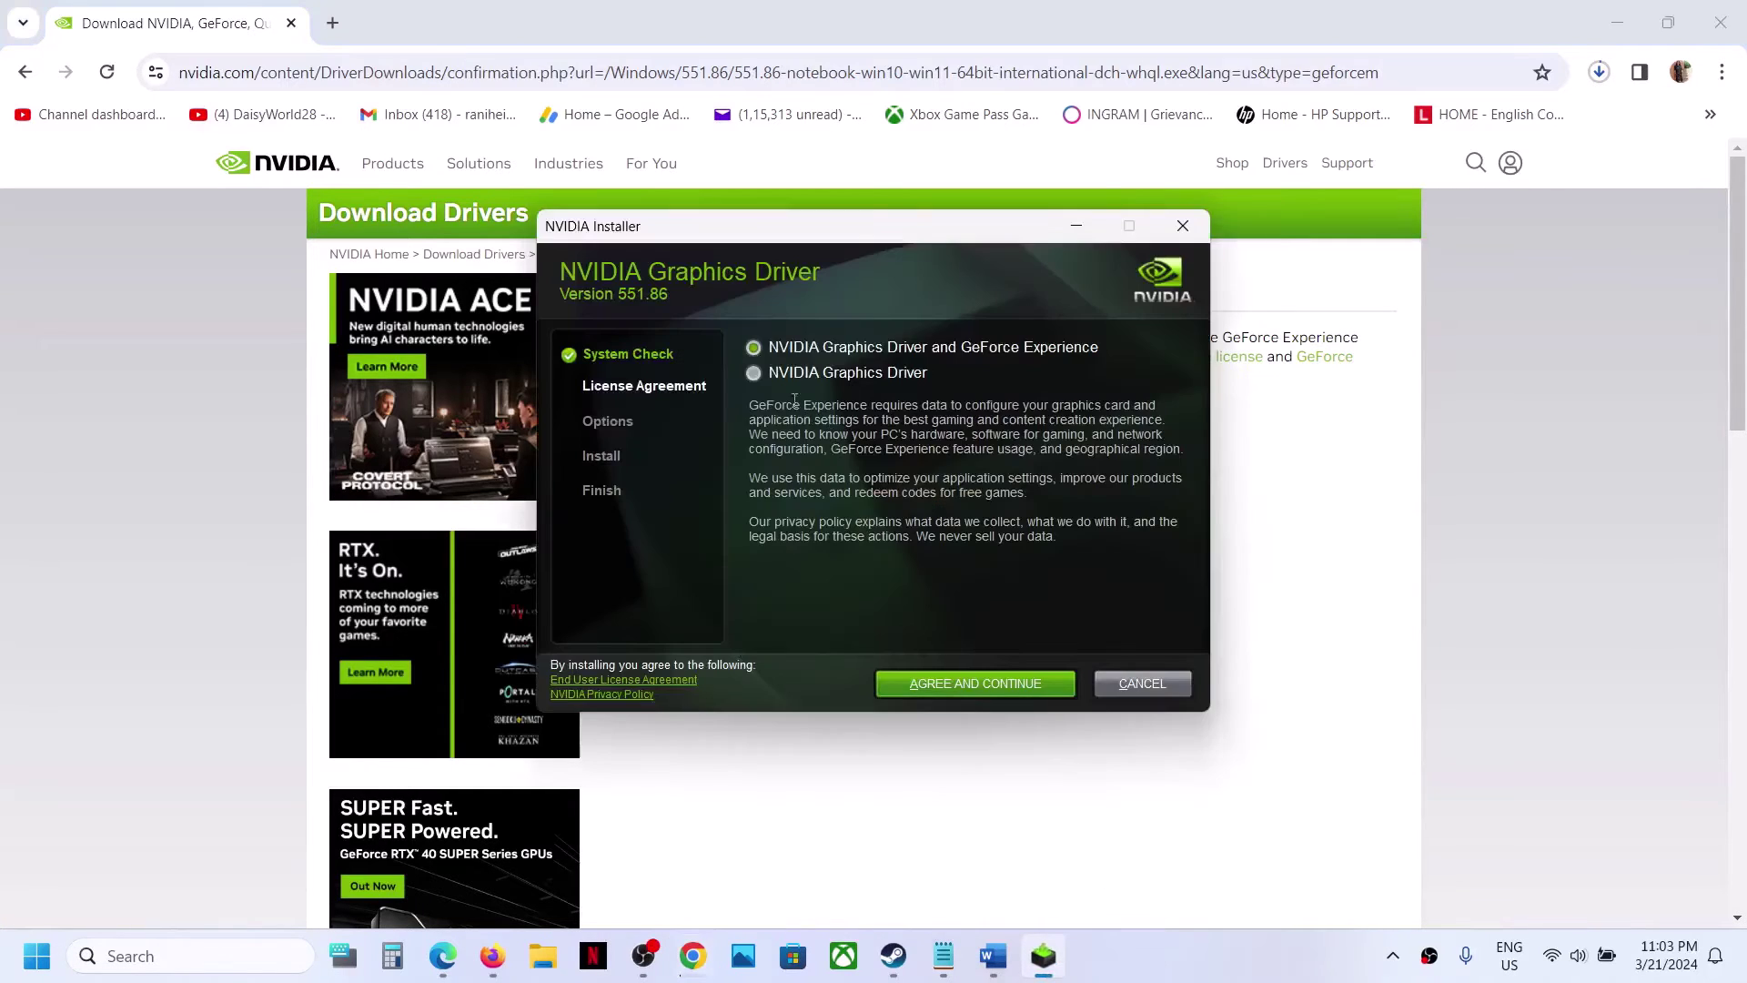
{"action": "left_click", "coordinate": [952, 682]}
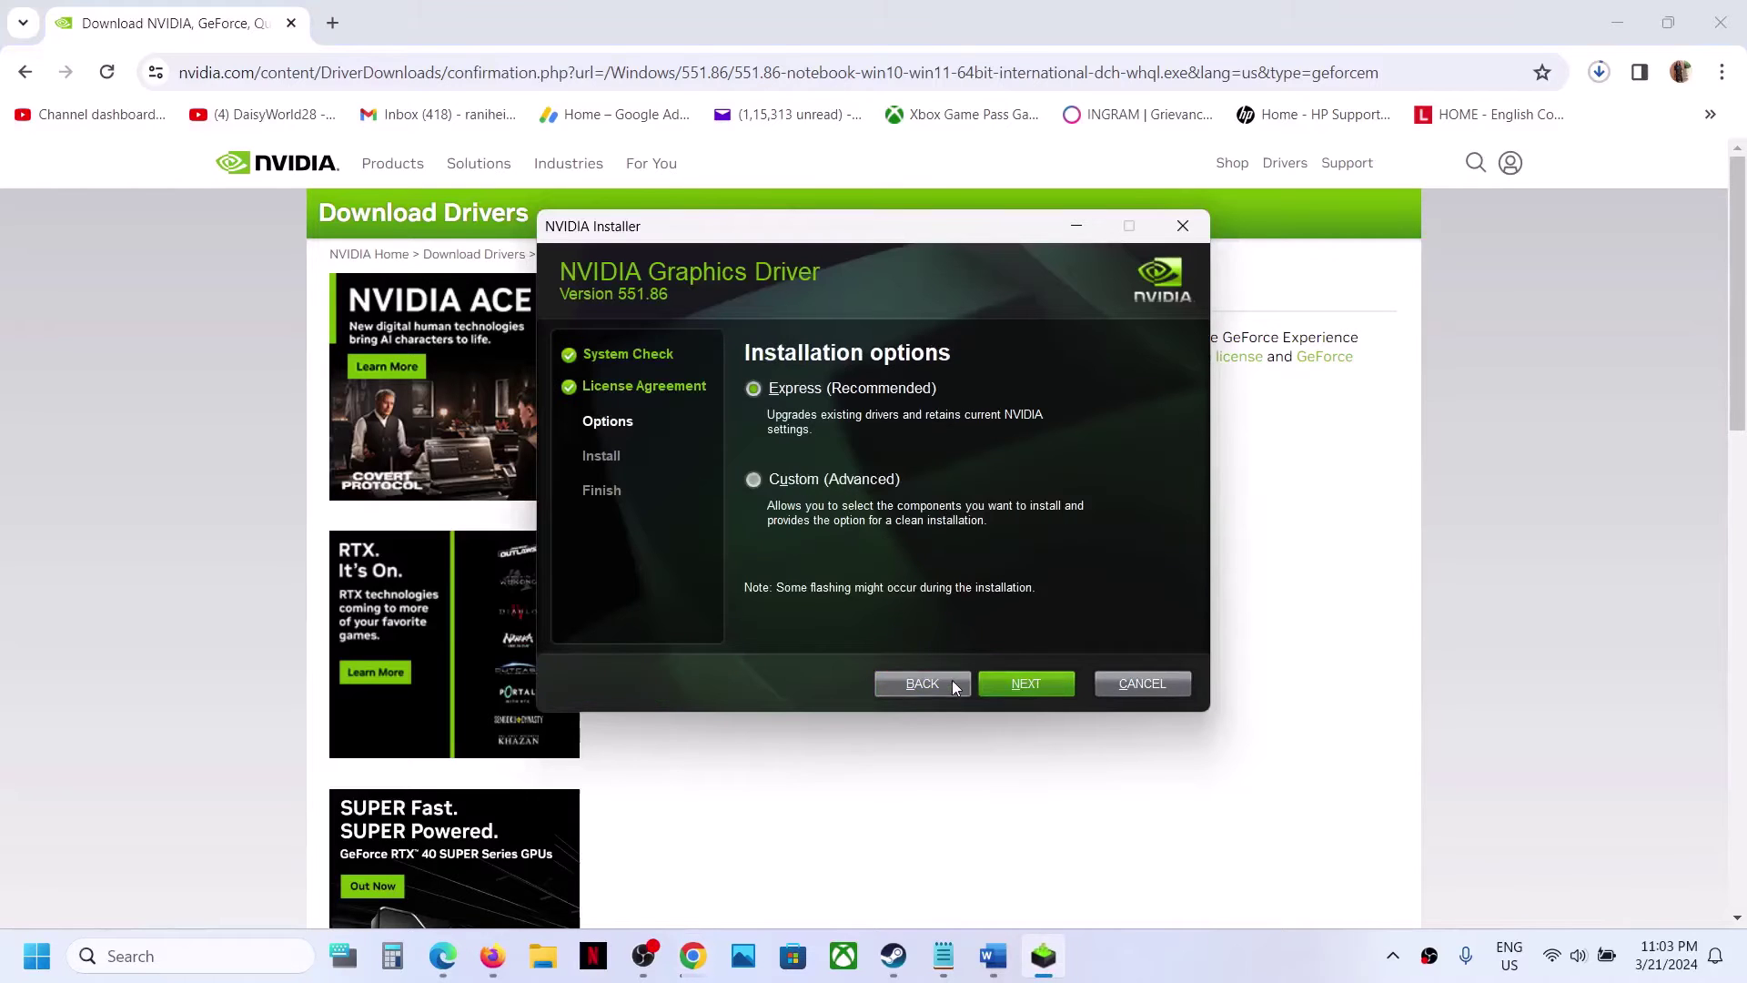
{"action": "left_click", "coordinate": [753, 478]}
{"action": "left_click", "coordinate": [1029, 684]}
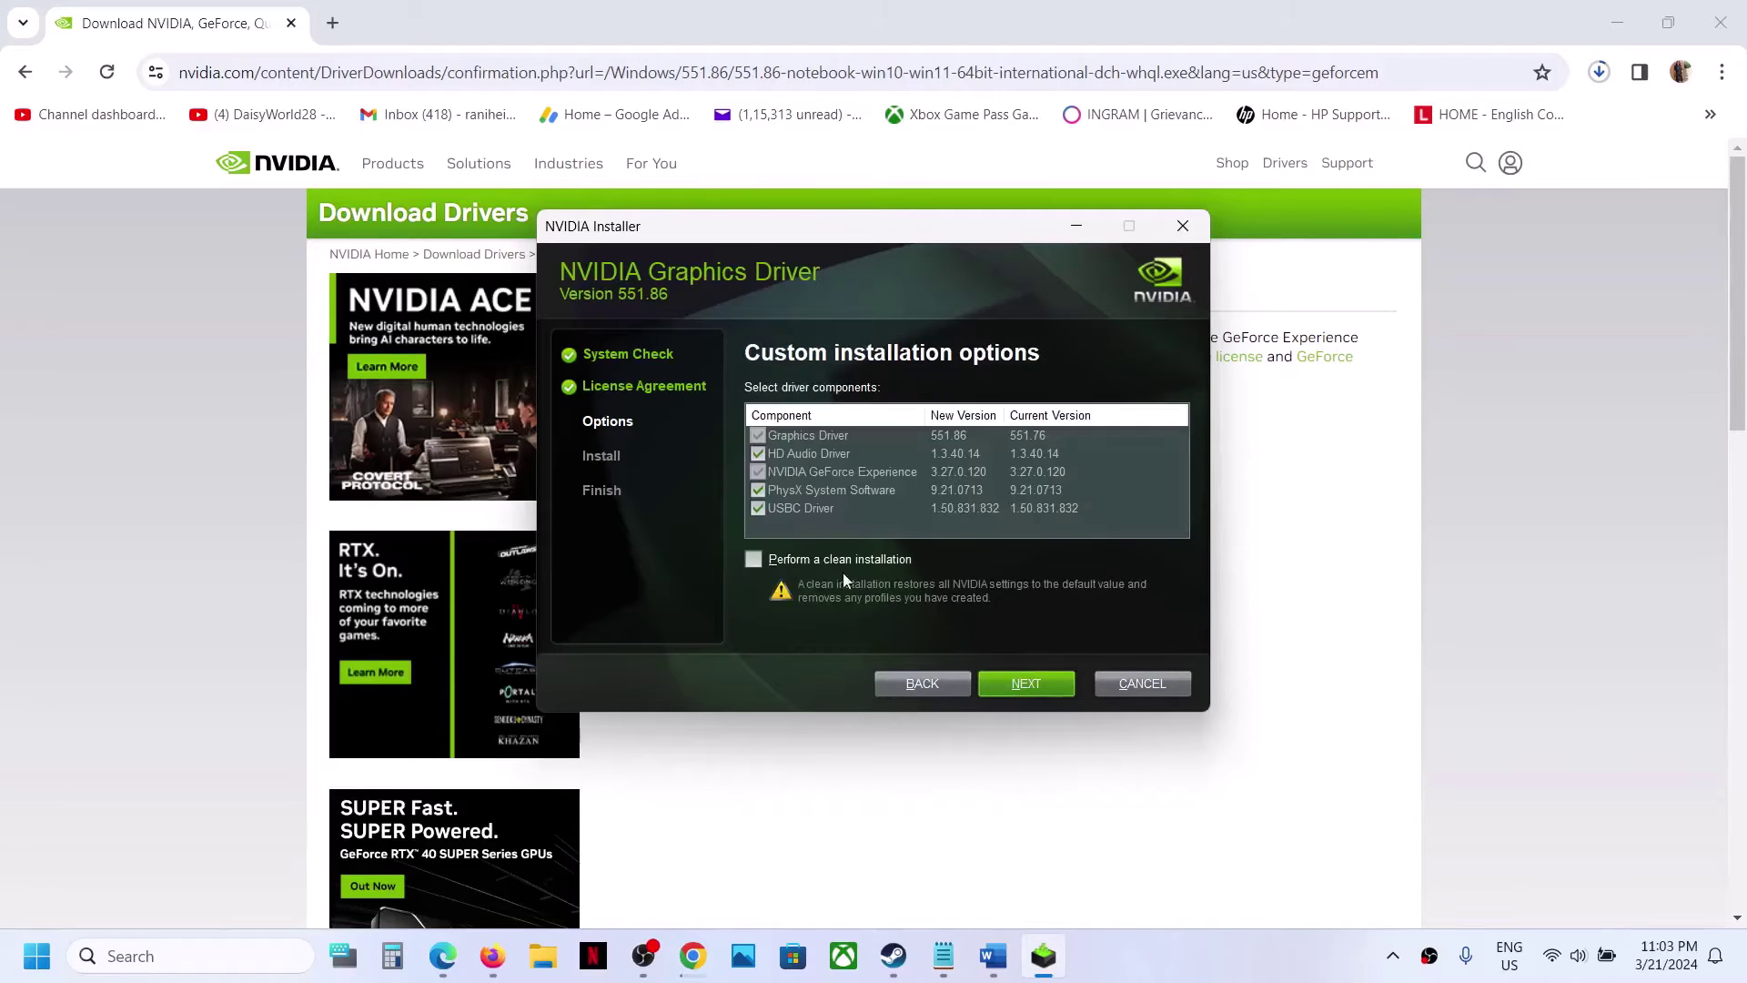
{"action": "left_click", "coordinate": [753, 565]}
{"action": "left_click", "coordinate": [1027, 685]}
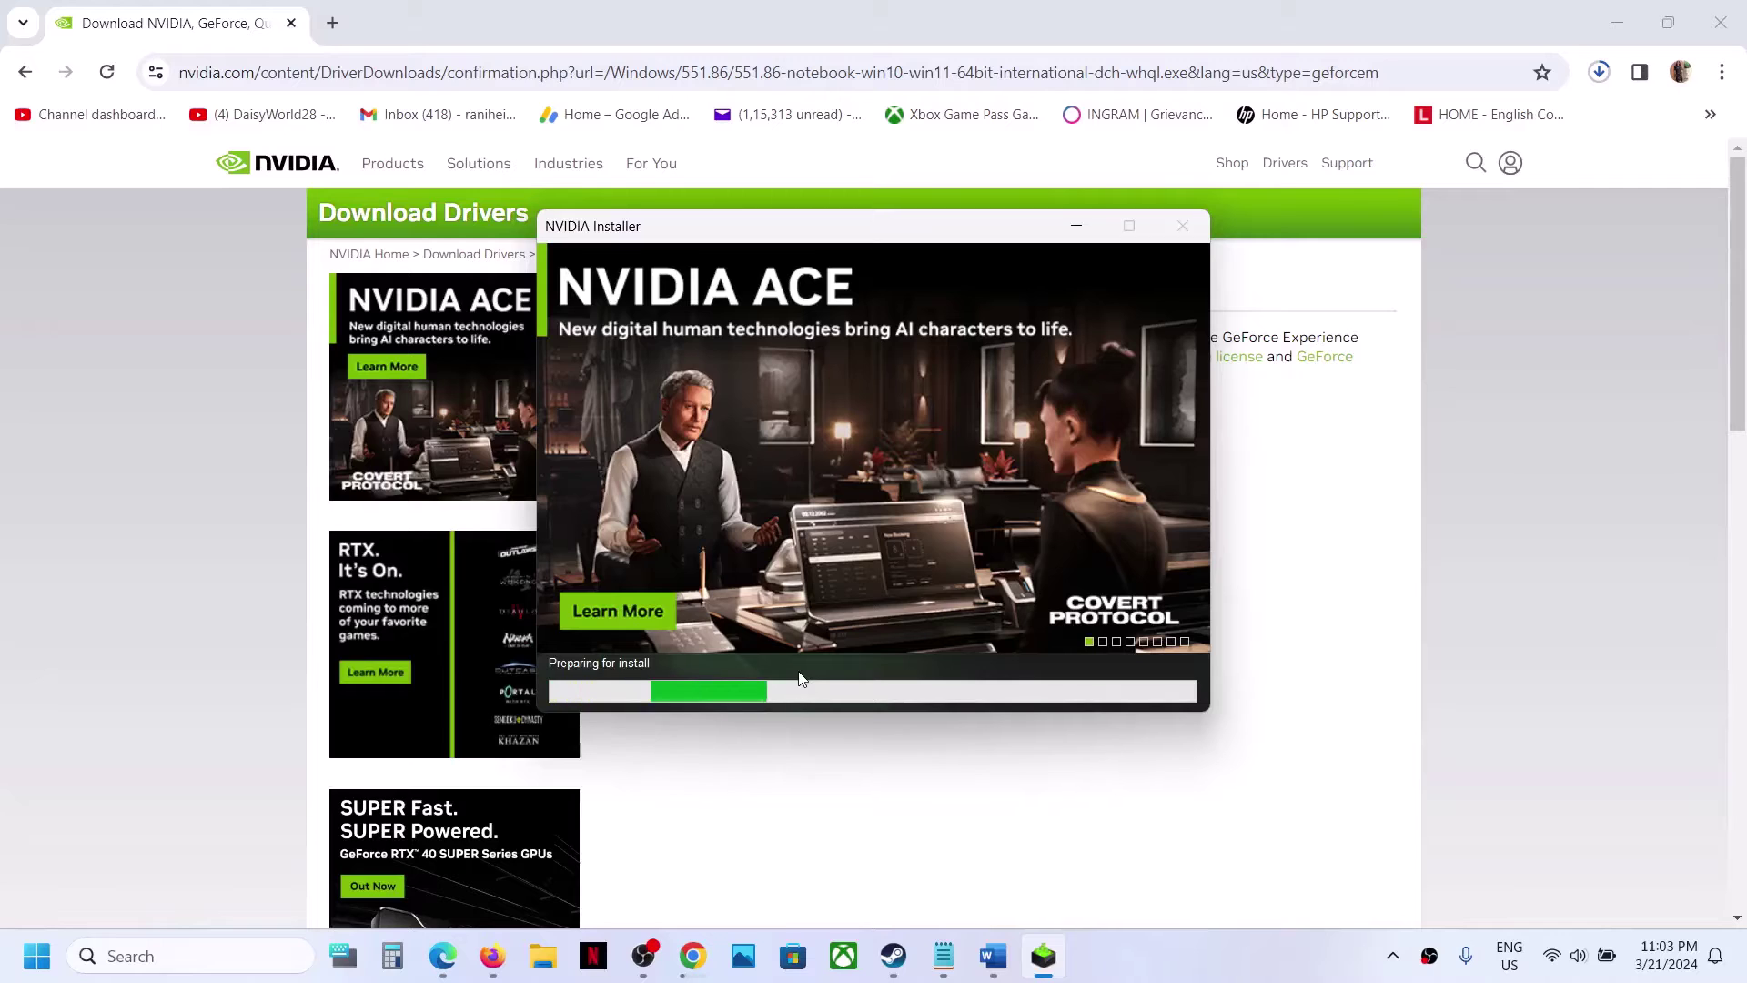
Open the Windows power options to view the Restart choice, and close them without restarting.
{"action": "left_click", "coordinate": [20, 965]}
{"action": "left_click", "coordinate": [662, 877]}
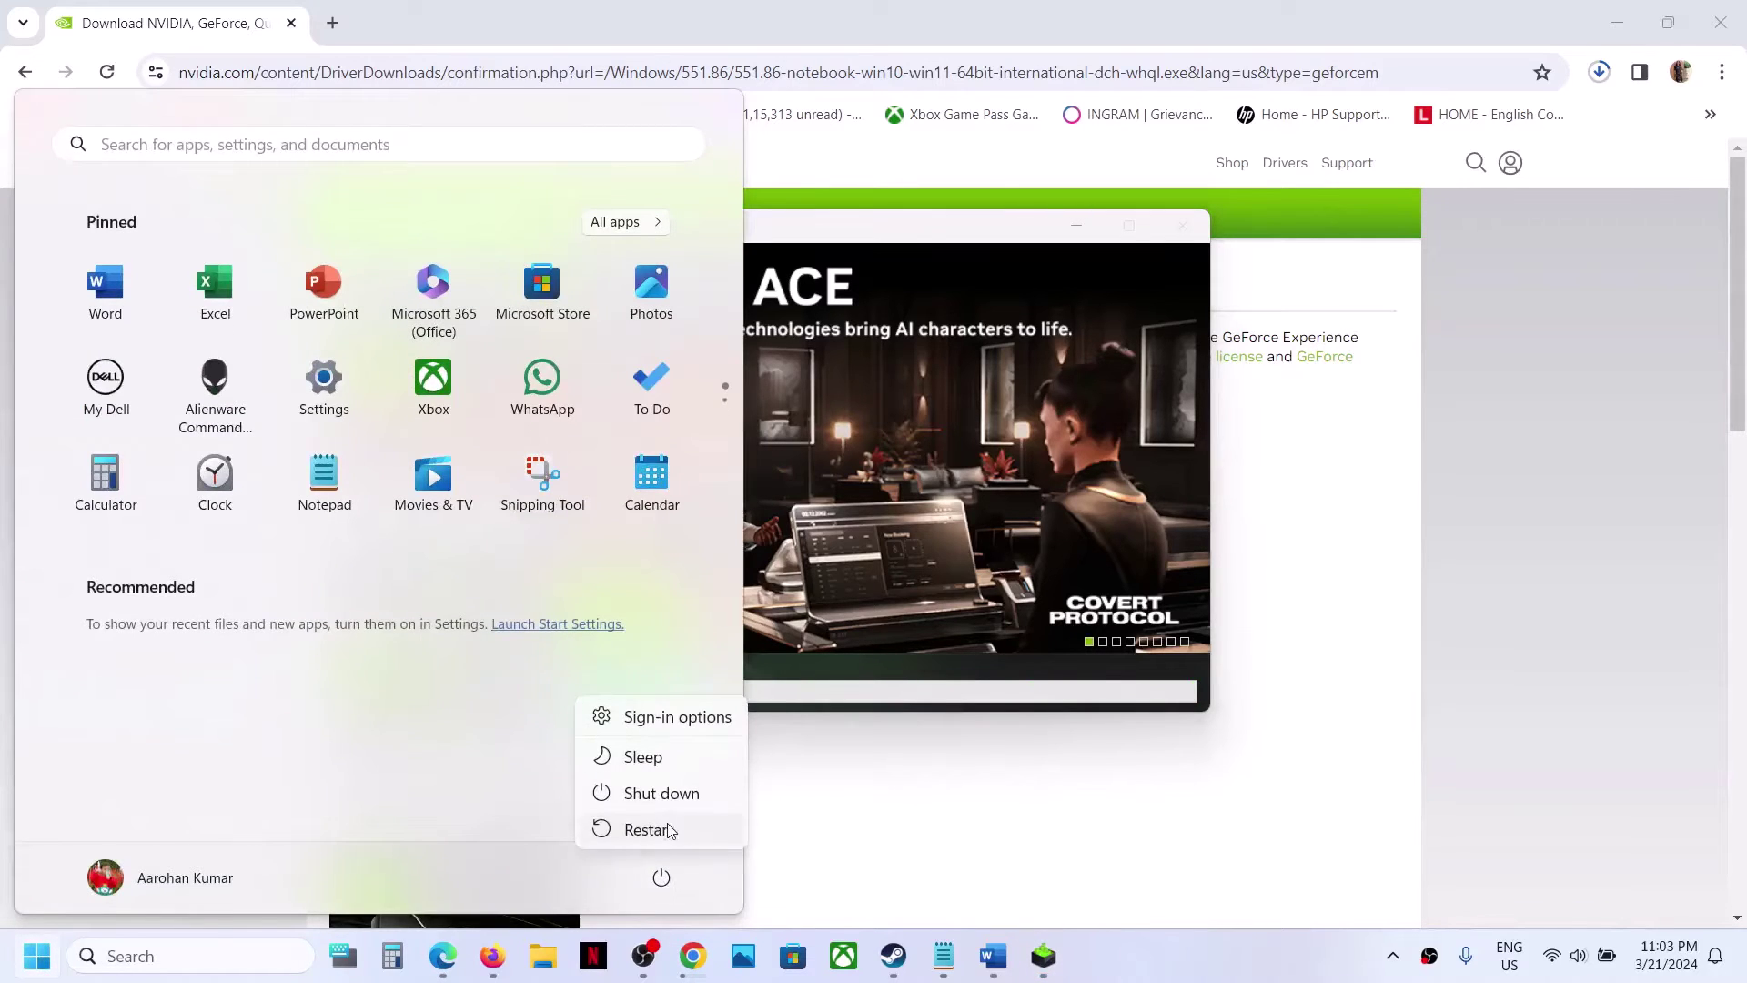
{"action": "left_click", "coordinate": [1131, 882]}
{"action": "left_click", "coordinate": [1156, 974]}
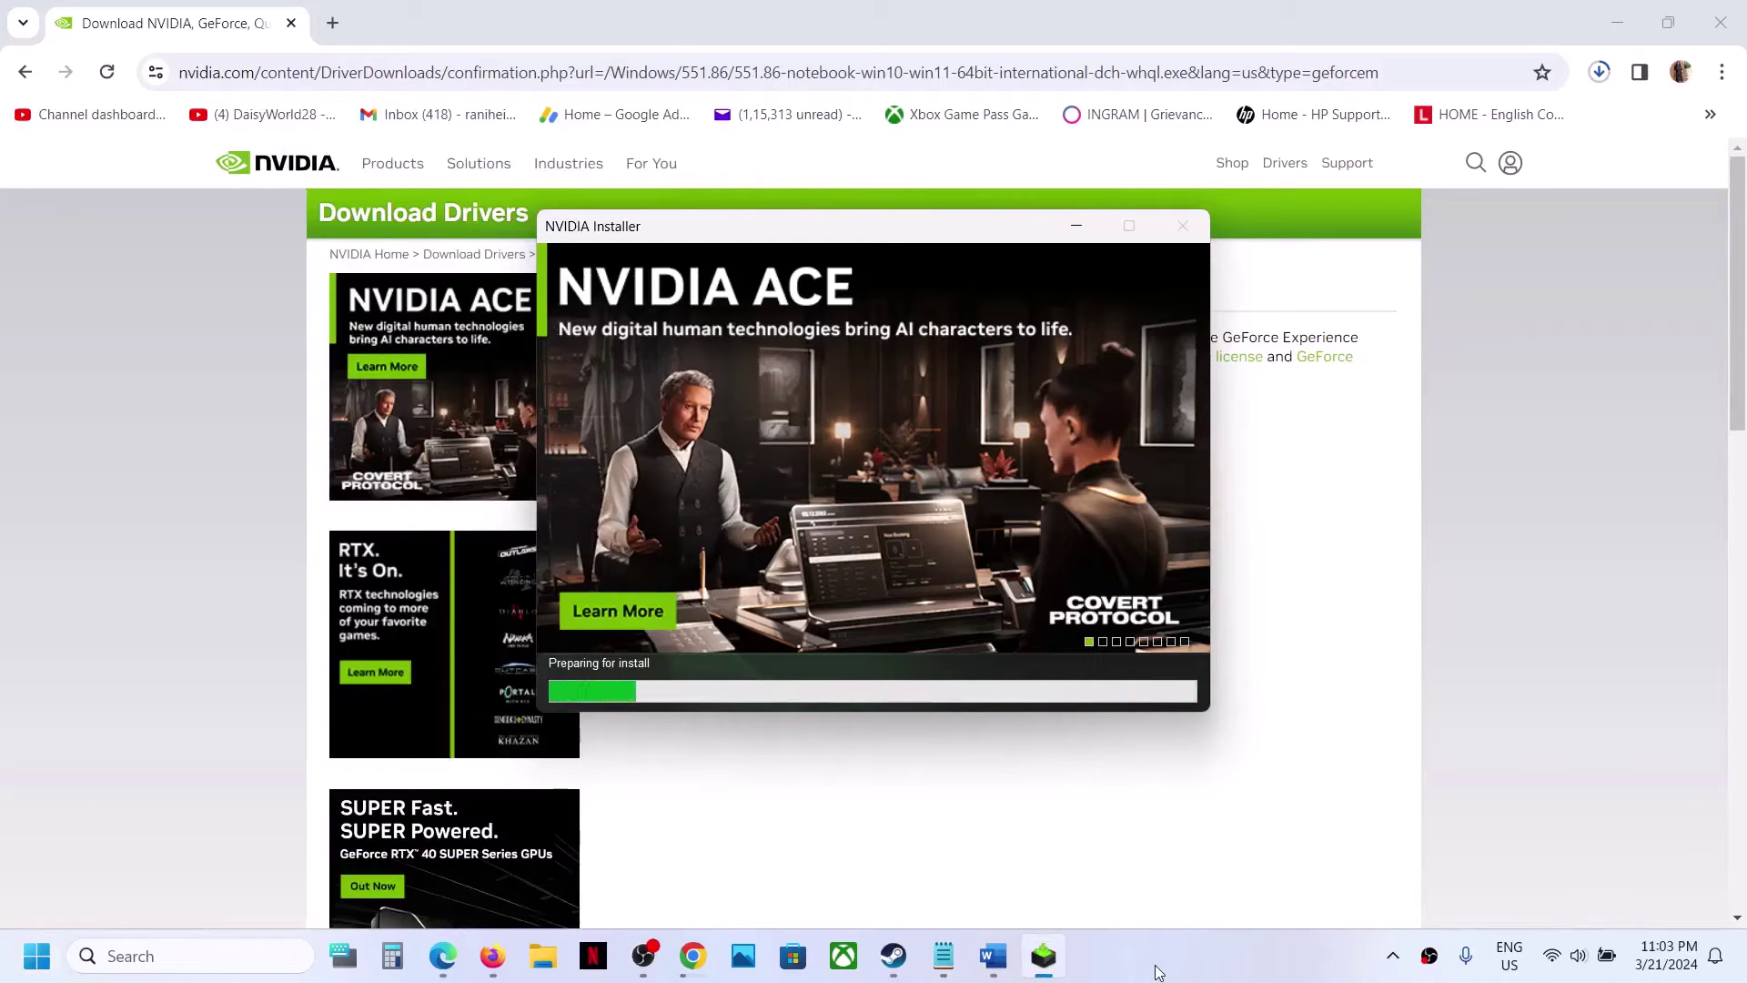
{"action": "left_click", "coordinate": [1254, 933]}
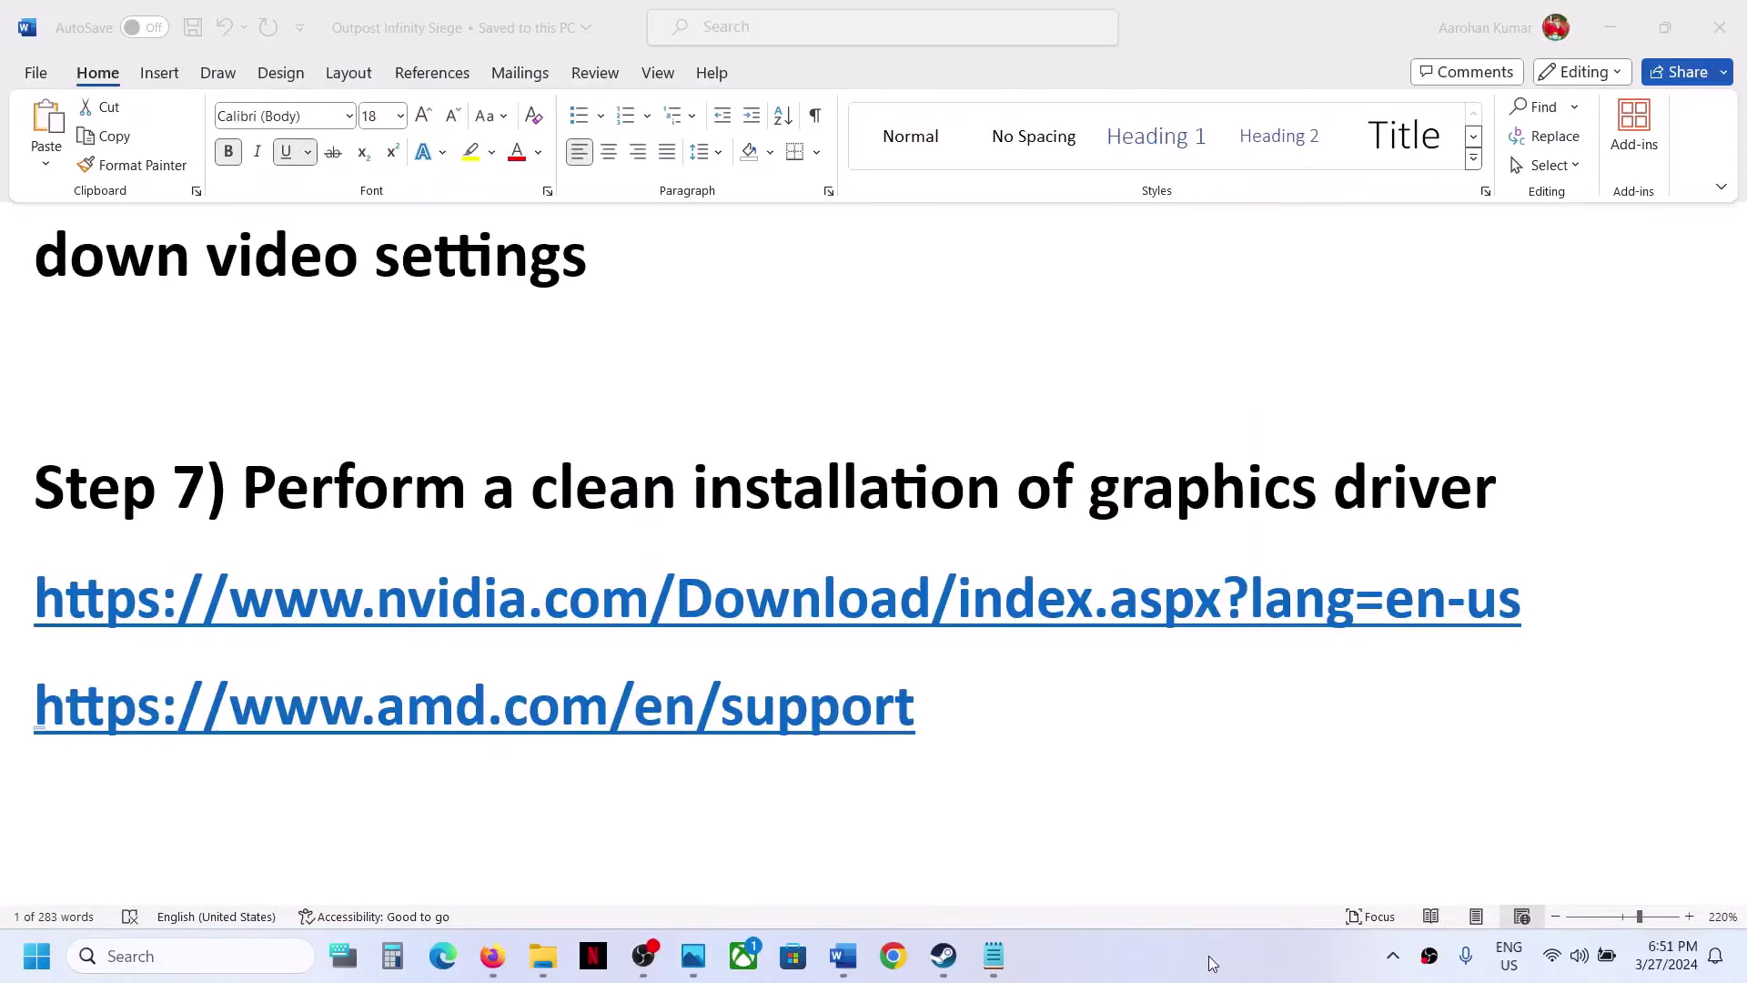
Copy the word "graphics" from Step 8 in the Word document and use it in Windows search to open Graphics settings.
{"action": "scroll", "coordinate": [839, 788], "scroll_direction": "down", "scroll_amount": 4}
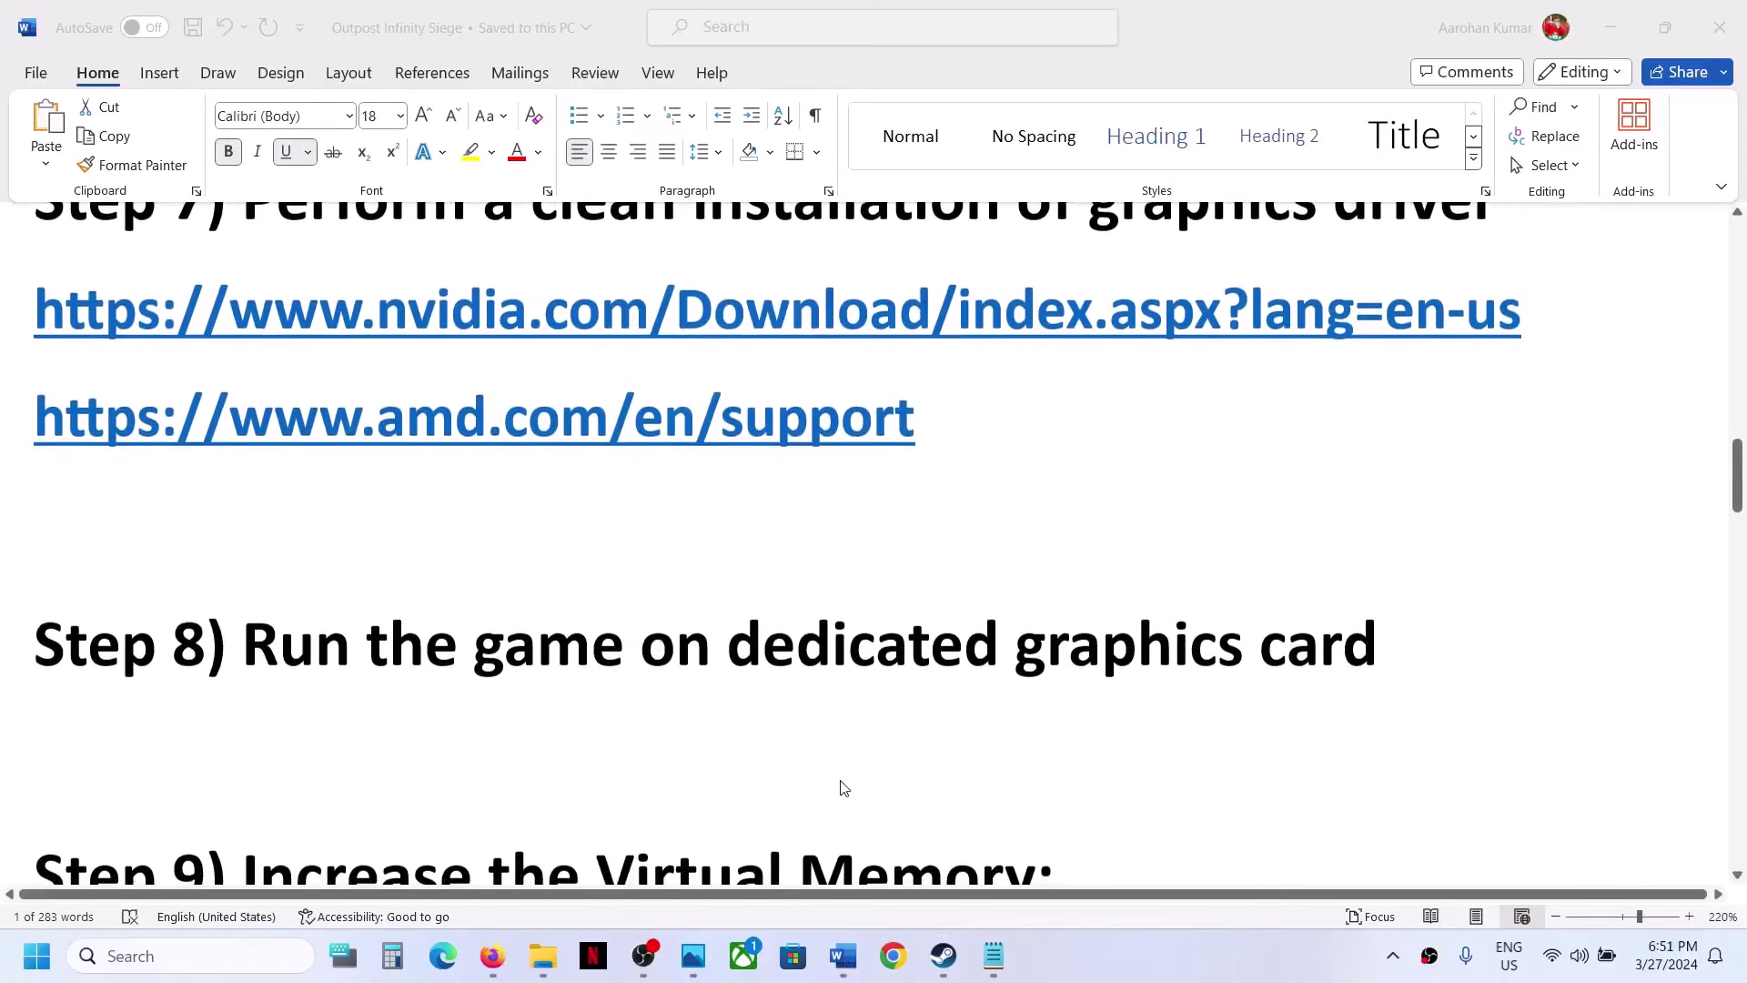
{"action": "double_click", "coordinate": [1079, 668]}
{"action": "key", "text": "ctrl+c"}
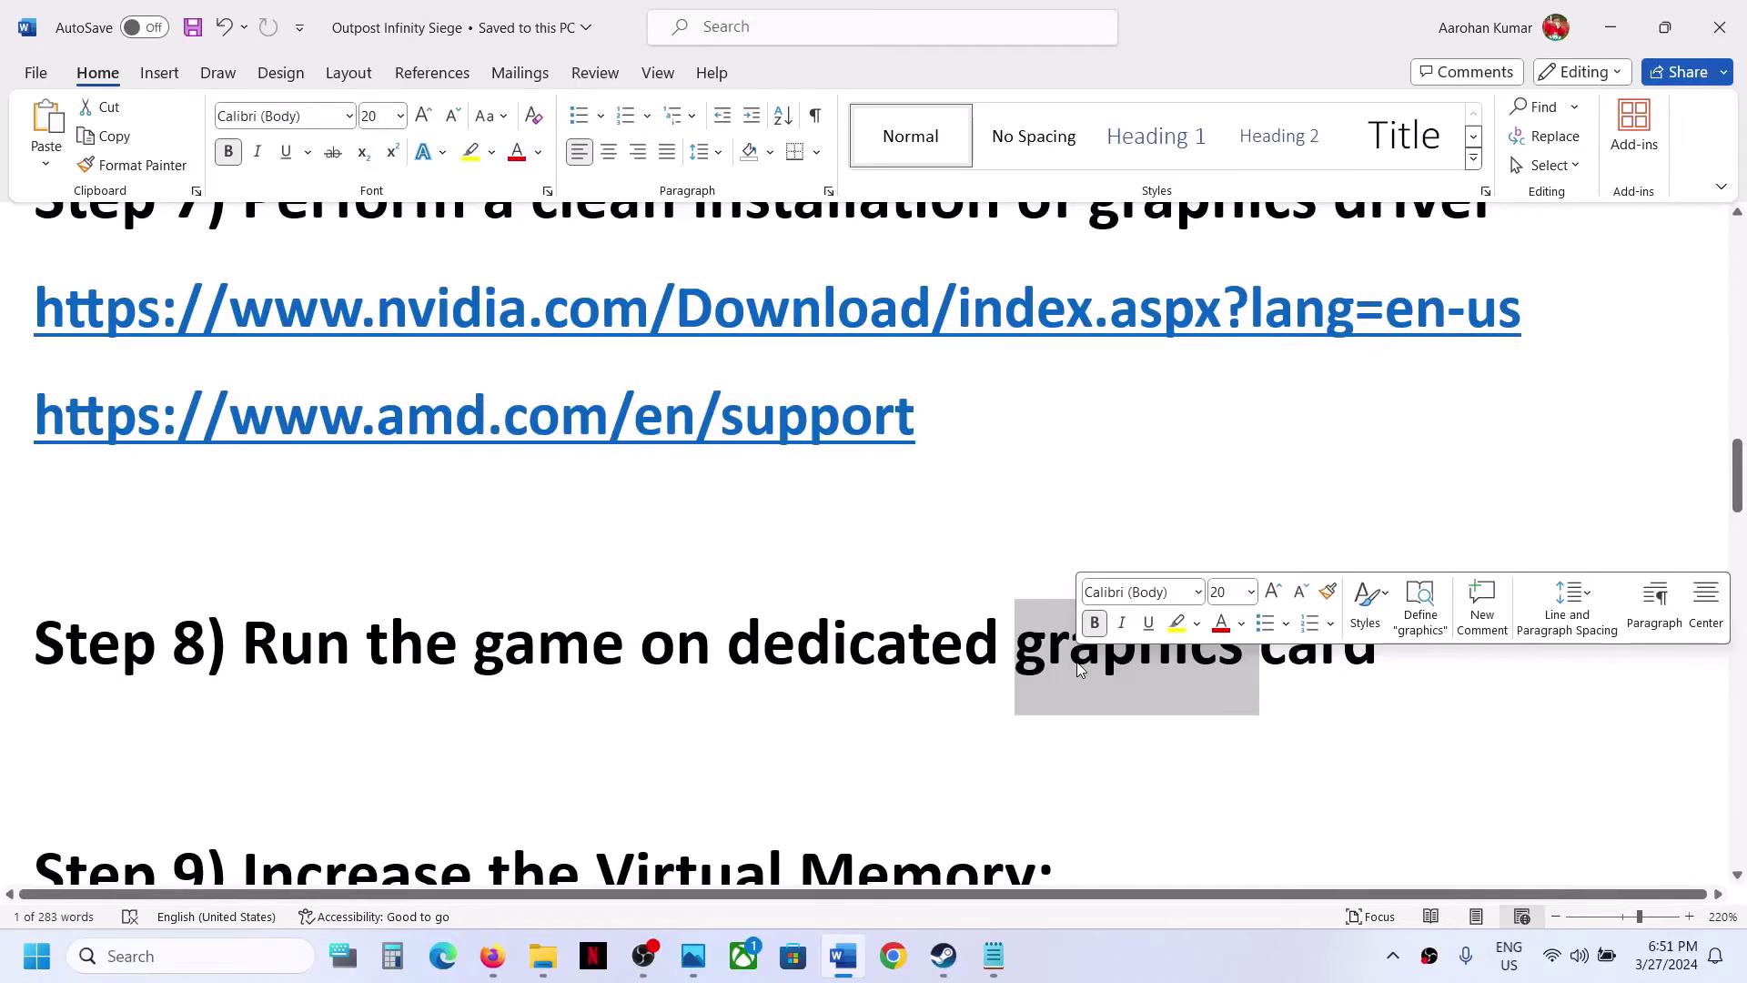
{"action": "left_click", "coordinate": [182, 955]}
{"action": "key", "text": "ctrl+v"}
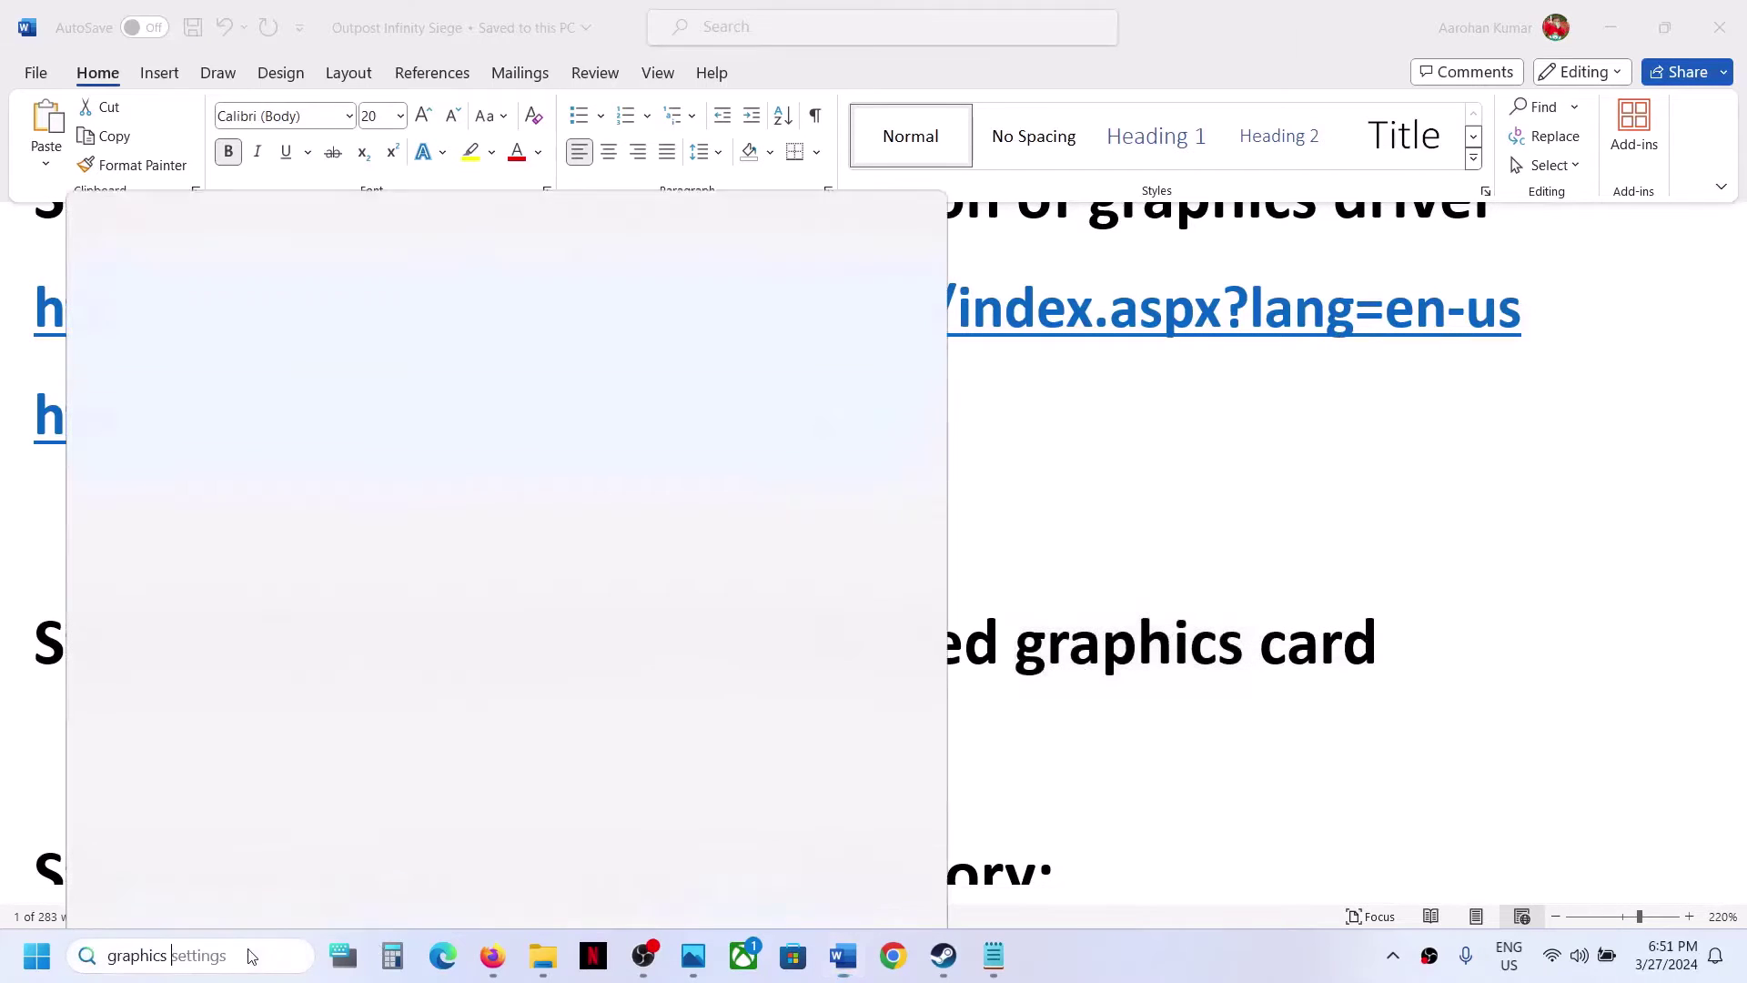
{"action": "left_click", "coordinate": [233, 267]}
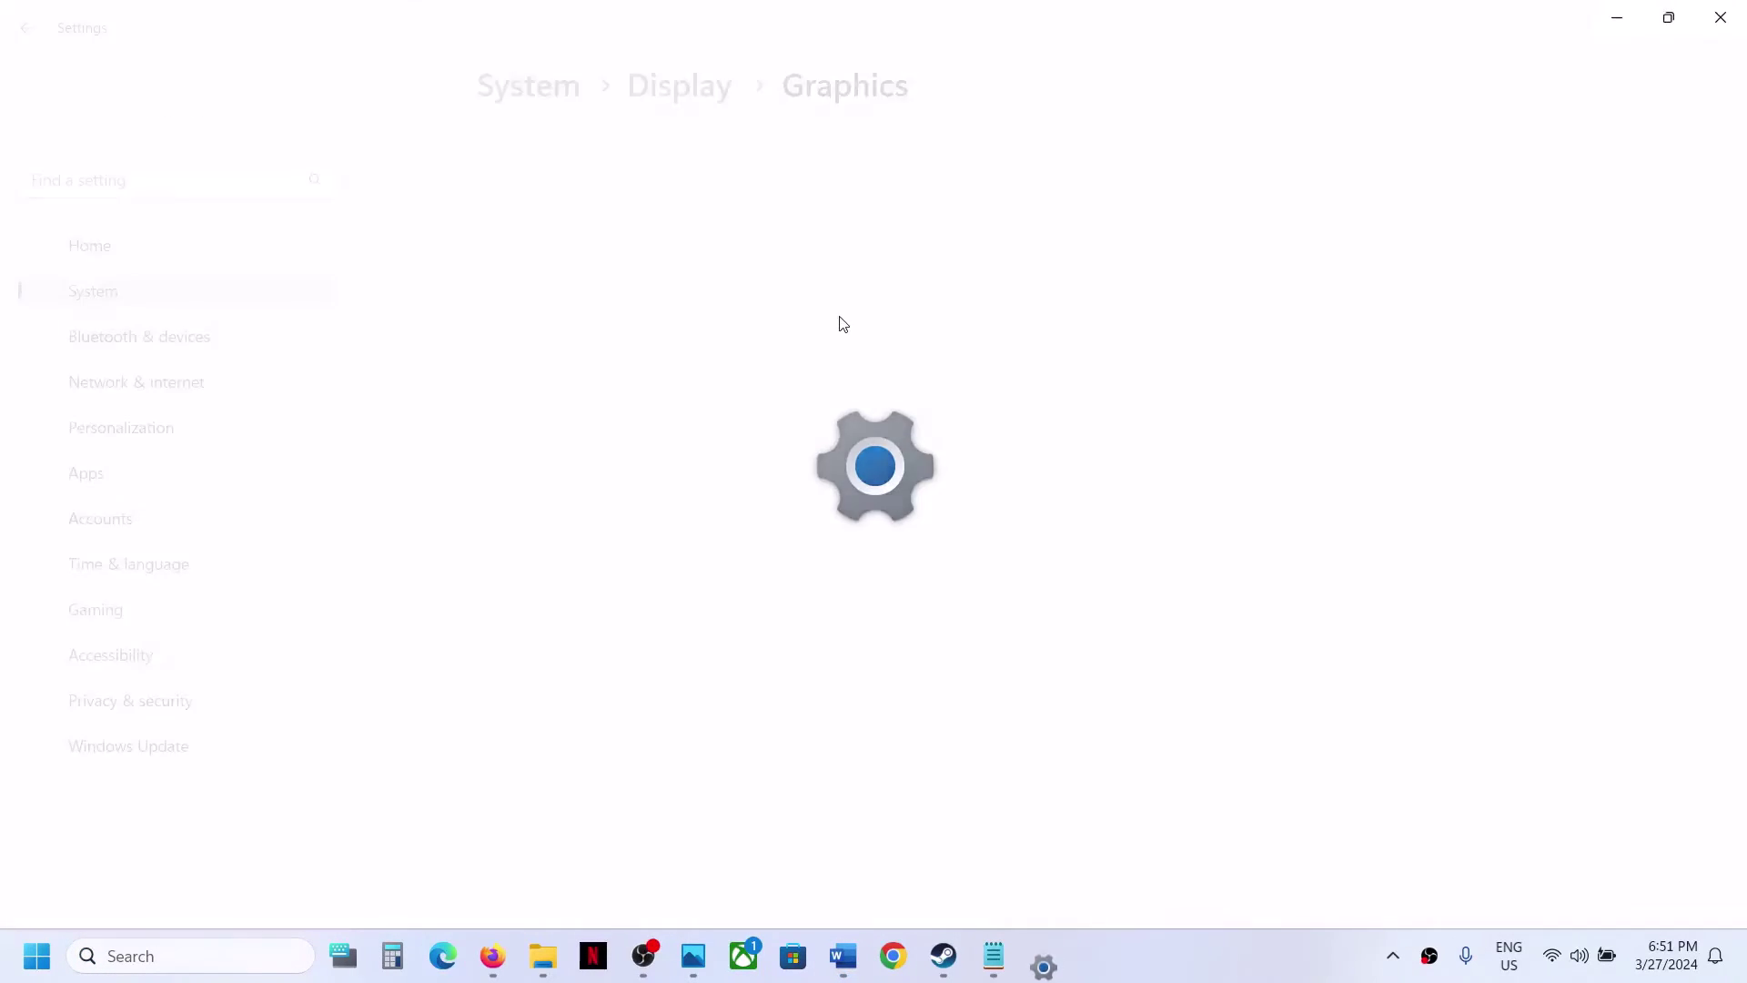
Add the PaliaClientSteam application from Steam's steamapps\common\Palia folder to the custom graphics options for apps.
{"action": "left_click", "coordinate": [533, 409]}
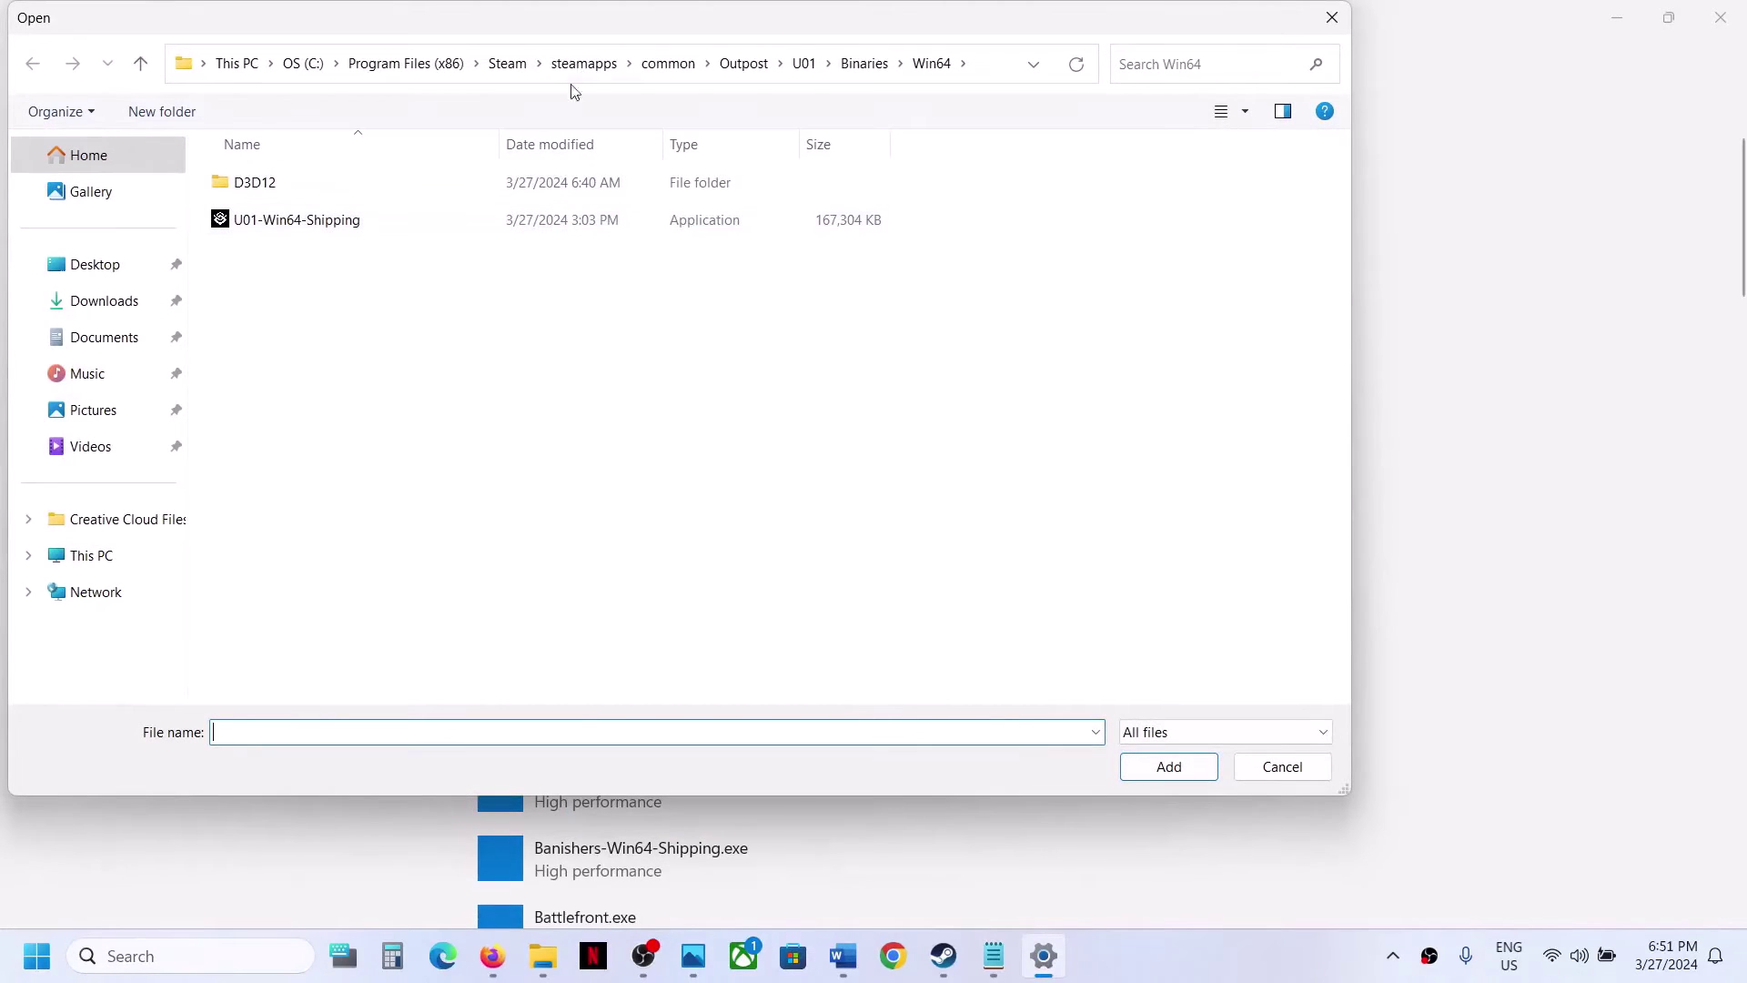
{"action": "left_click", "coordinate": [652, 71]}
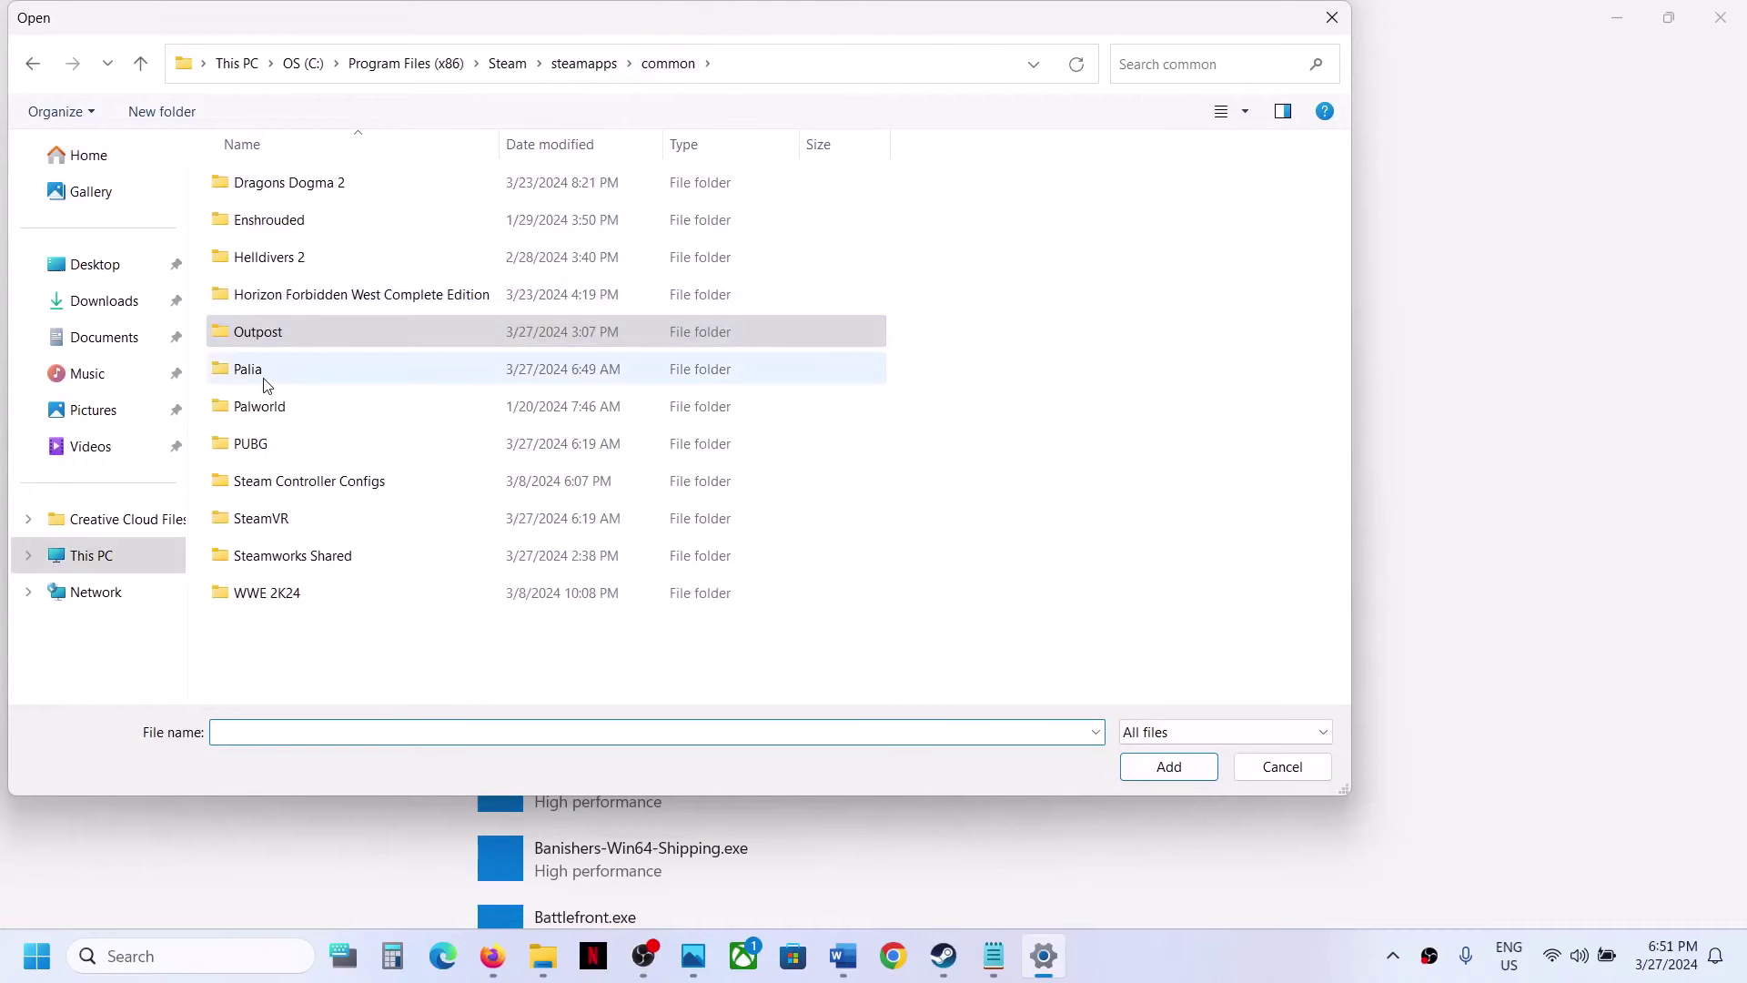
{"action": "double_click", "coordinate": [265, 379]}
{"action": "left_click", "coordinate": [312, 262]}
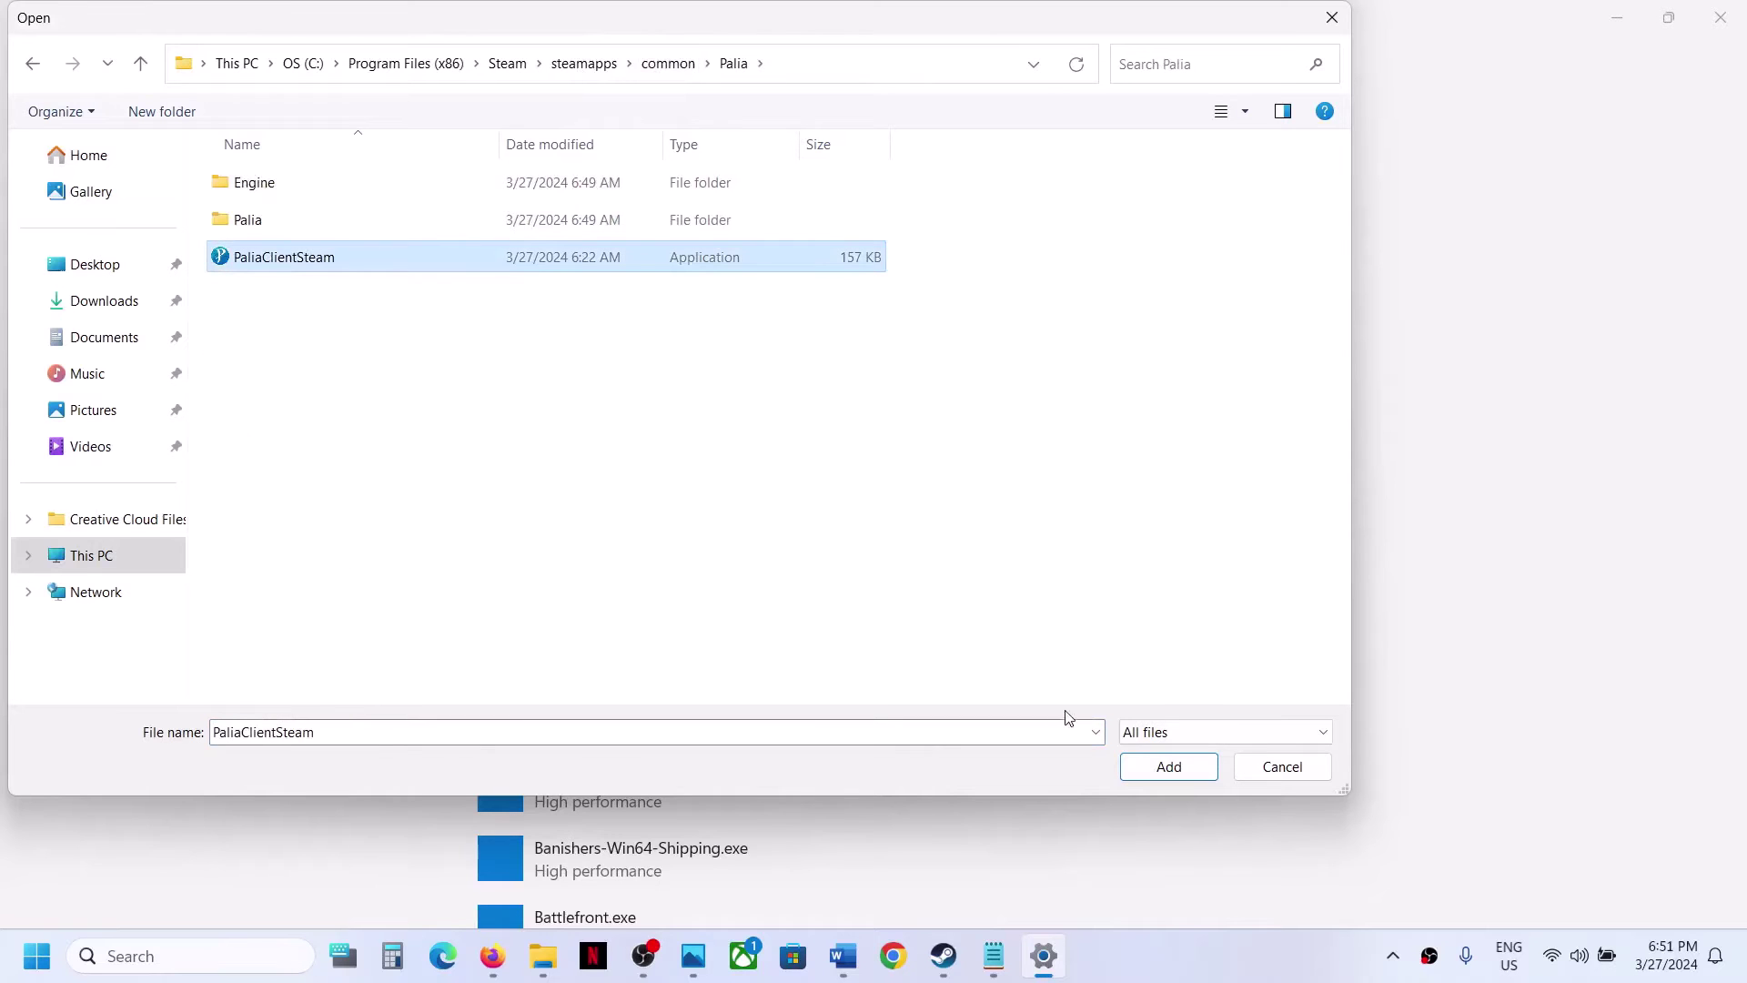
{"action": "left_click", "coordinate": [1170, 767]}
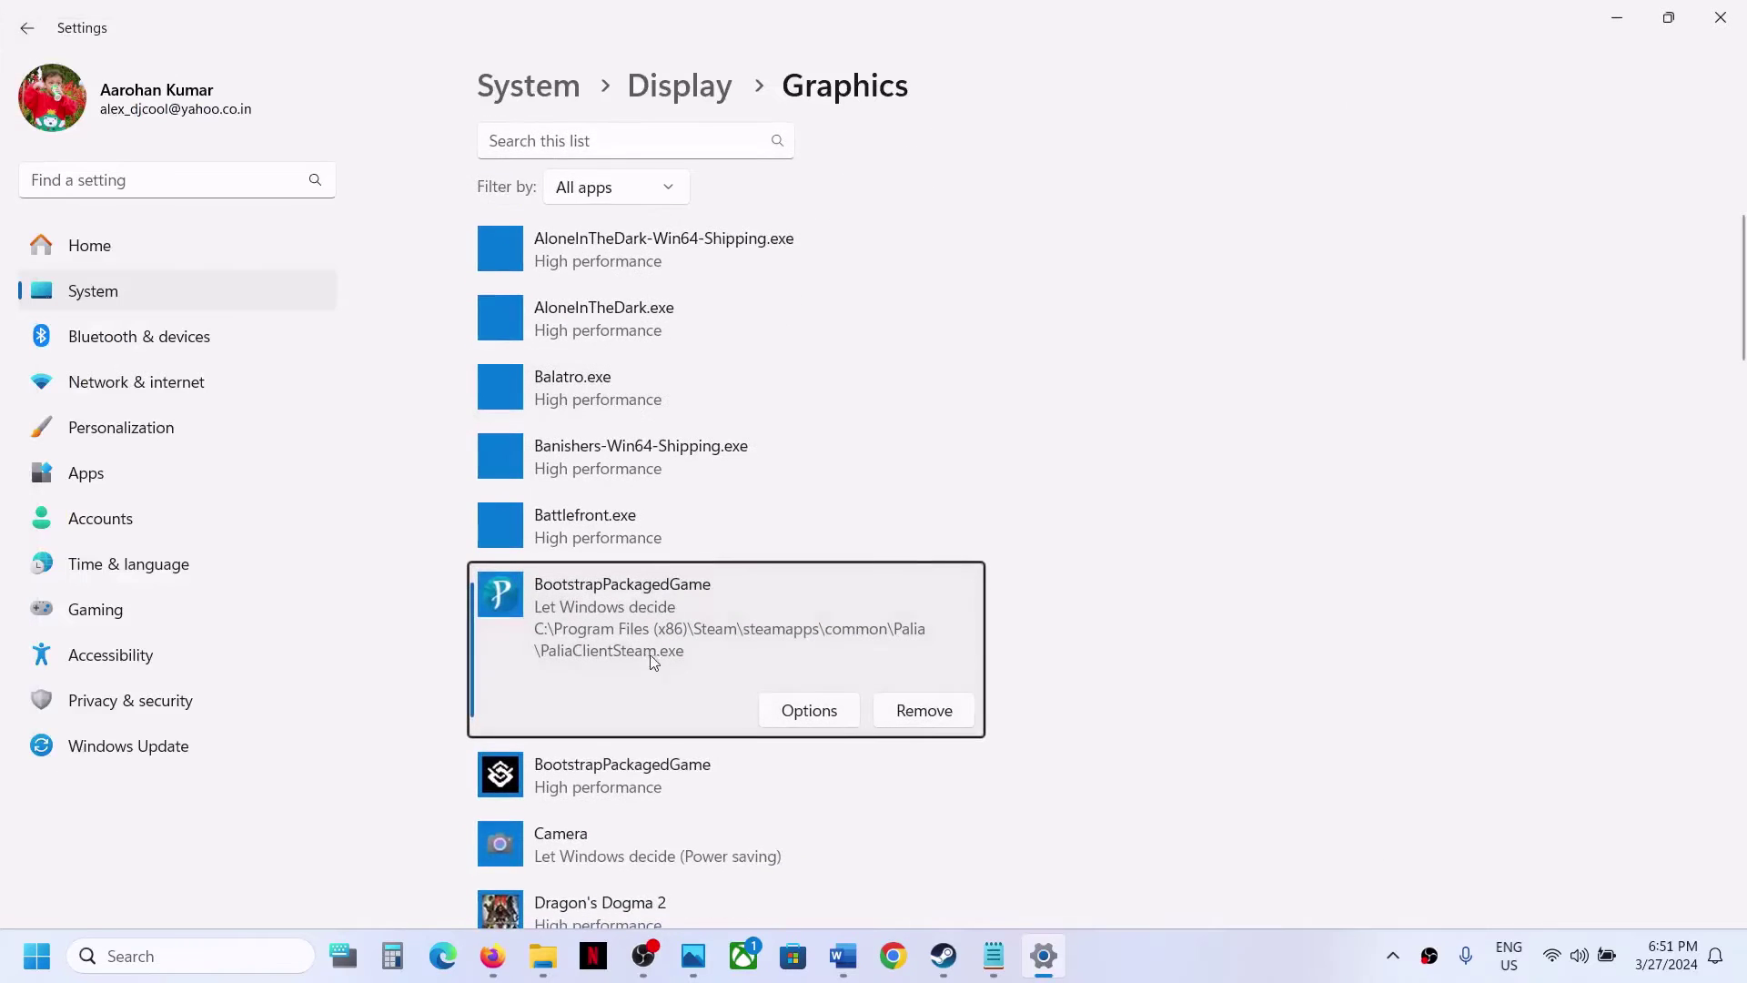
Set the graphics preference of the PaliaClientSteam.exe entry to High performance and save it.
{"action": "left_click", "coordinate": [835, 712]}
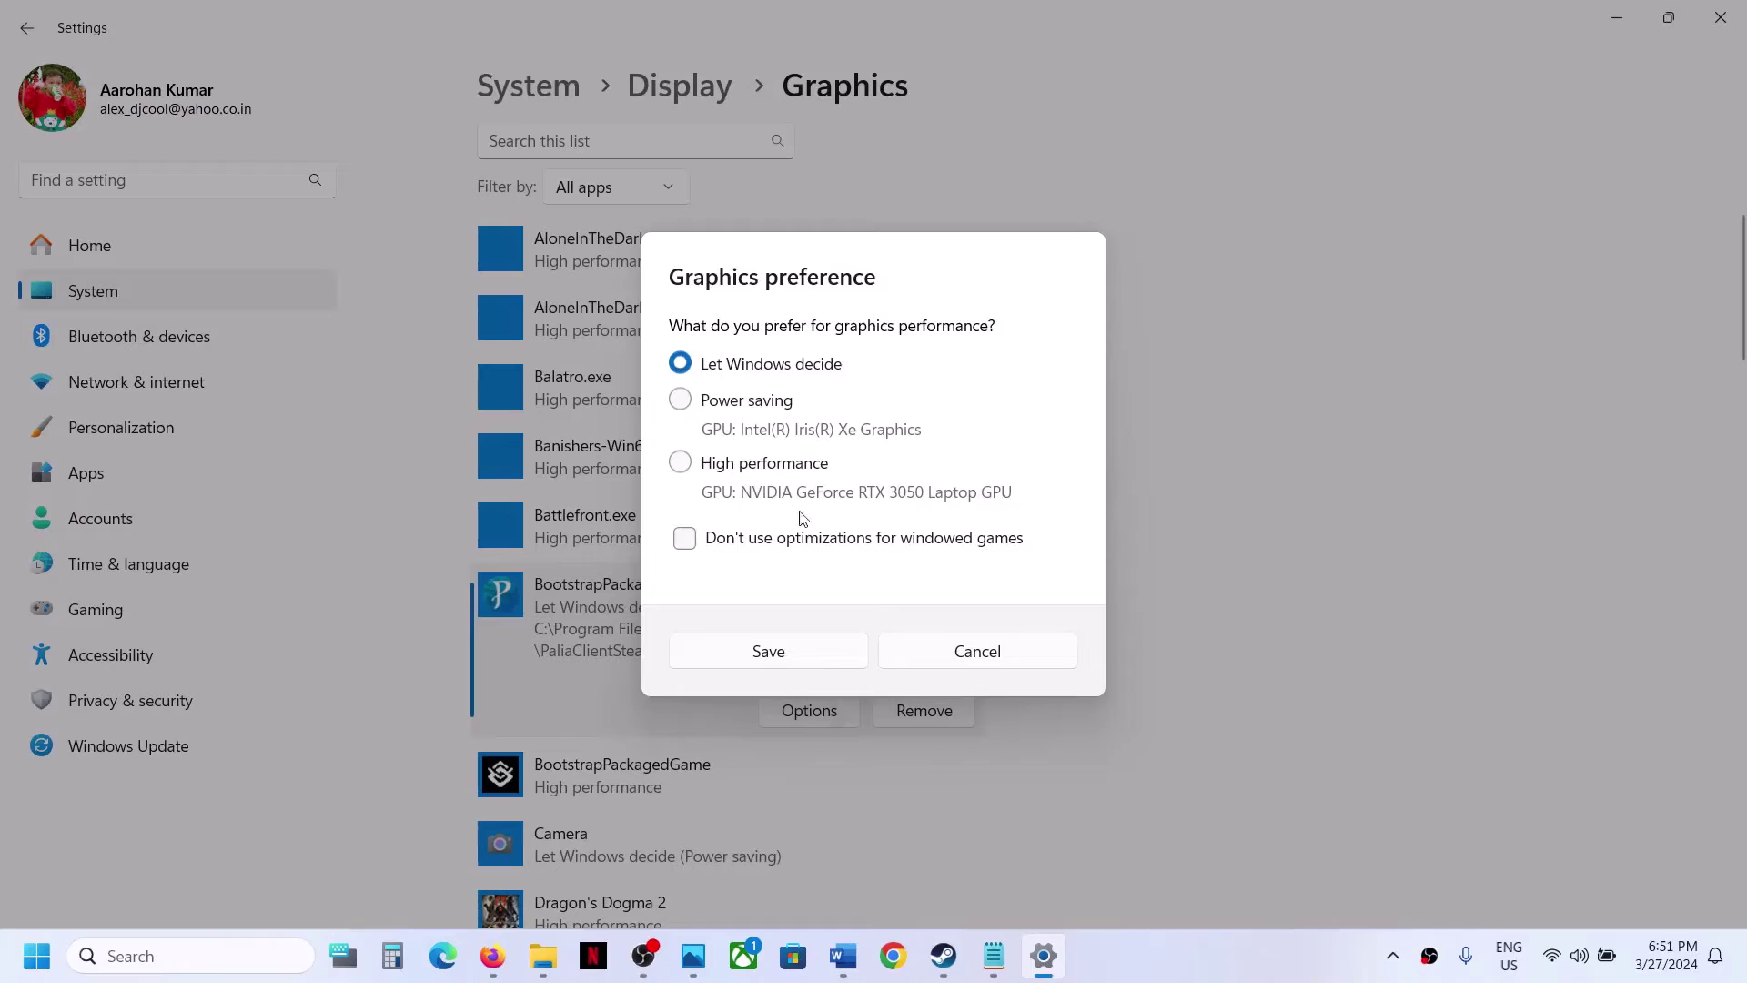
{"action": "left_click", "coordinate": [778, 463]}
{"action": "left_click", "coordinate": [767, 652]}
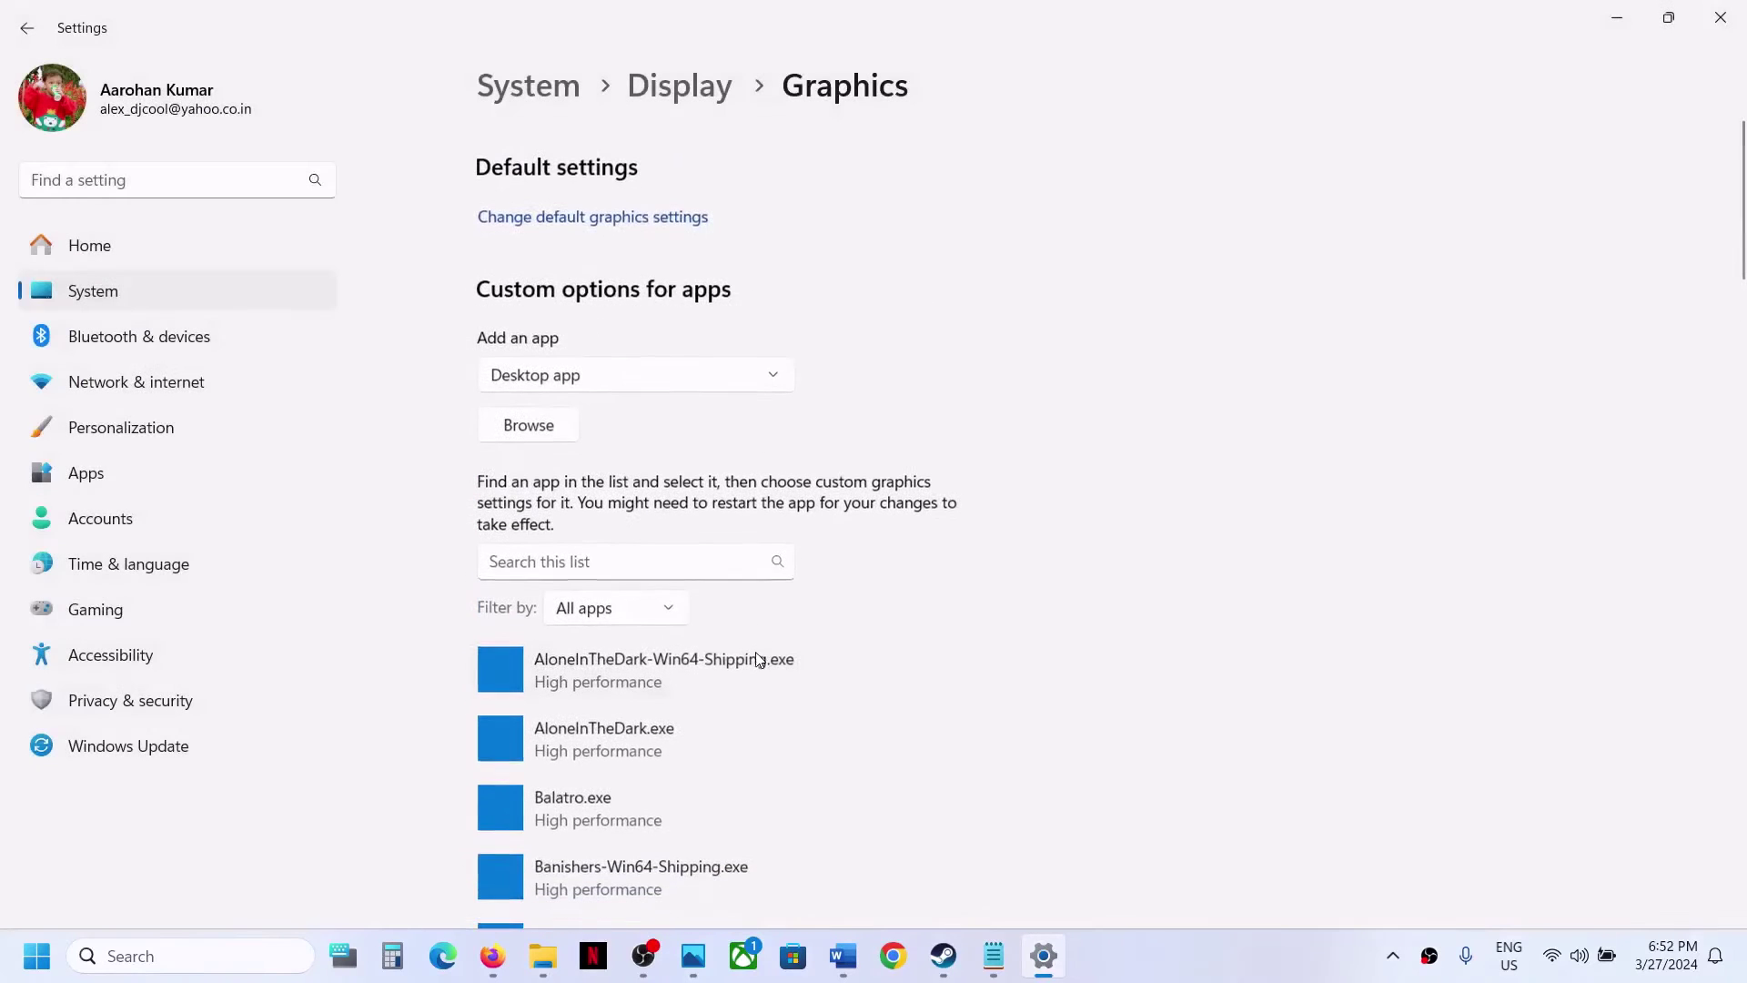
Add PaliaClientSteam-Win64-Shipping from the Palia\Palia\Binaries\Win64 folder to the custom graphics options for apps.
{"action": "left_click", "coordinate": [524, 427]}
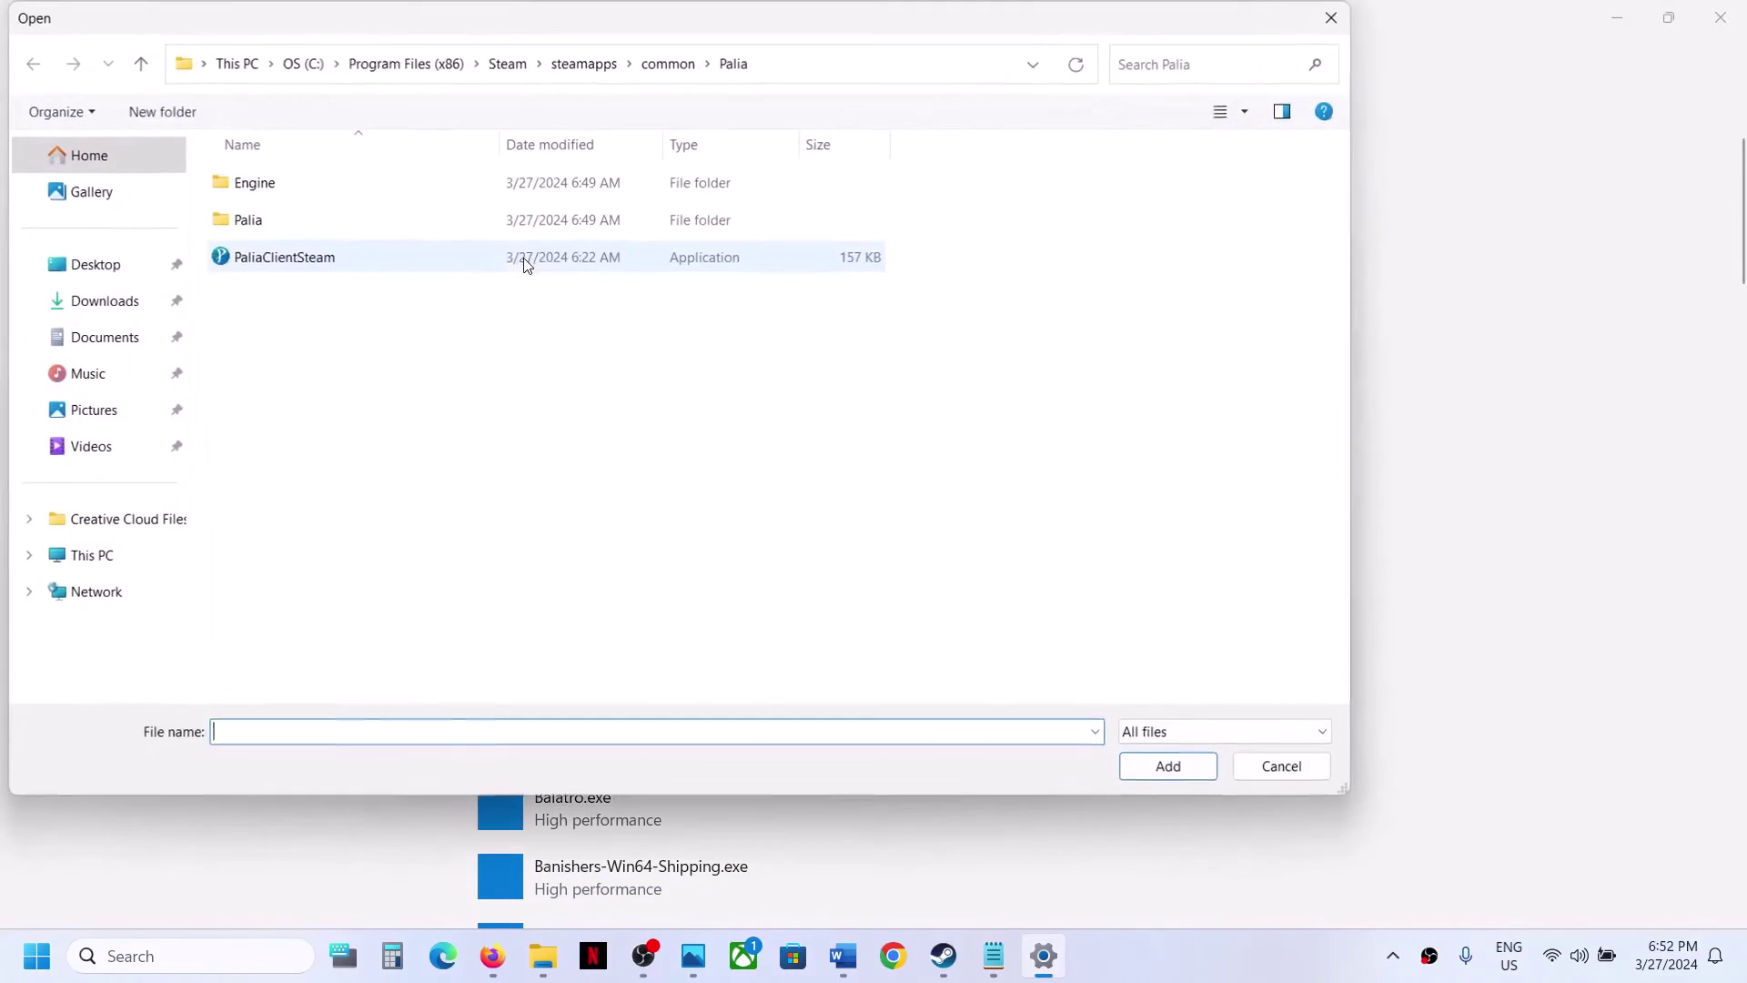
{"action": "double_click", "coordinate": [273, 220]}
{"action": "double_click", "coordinate": [273, 187]}
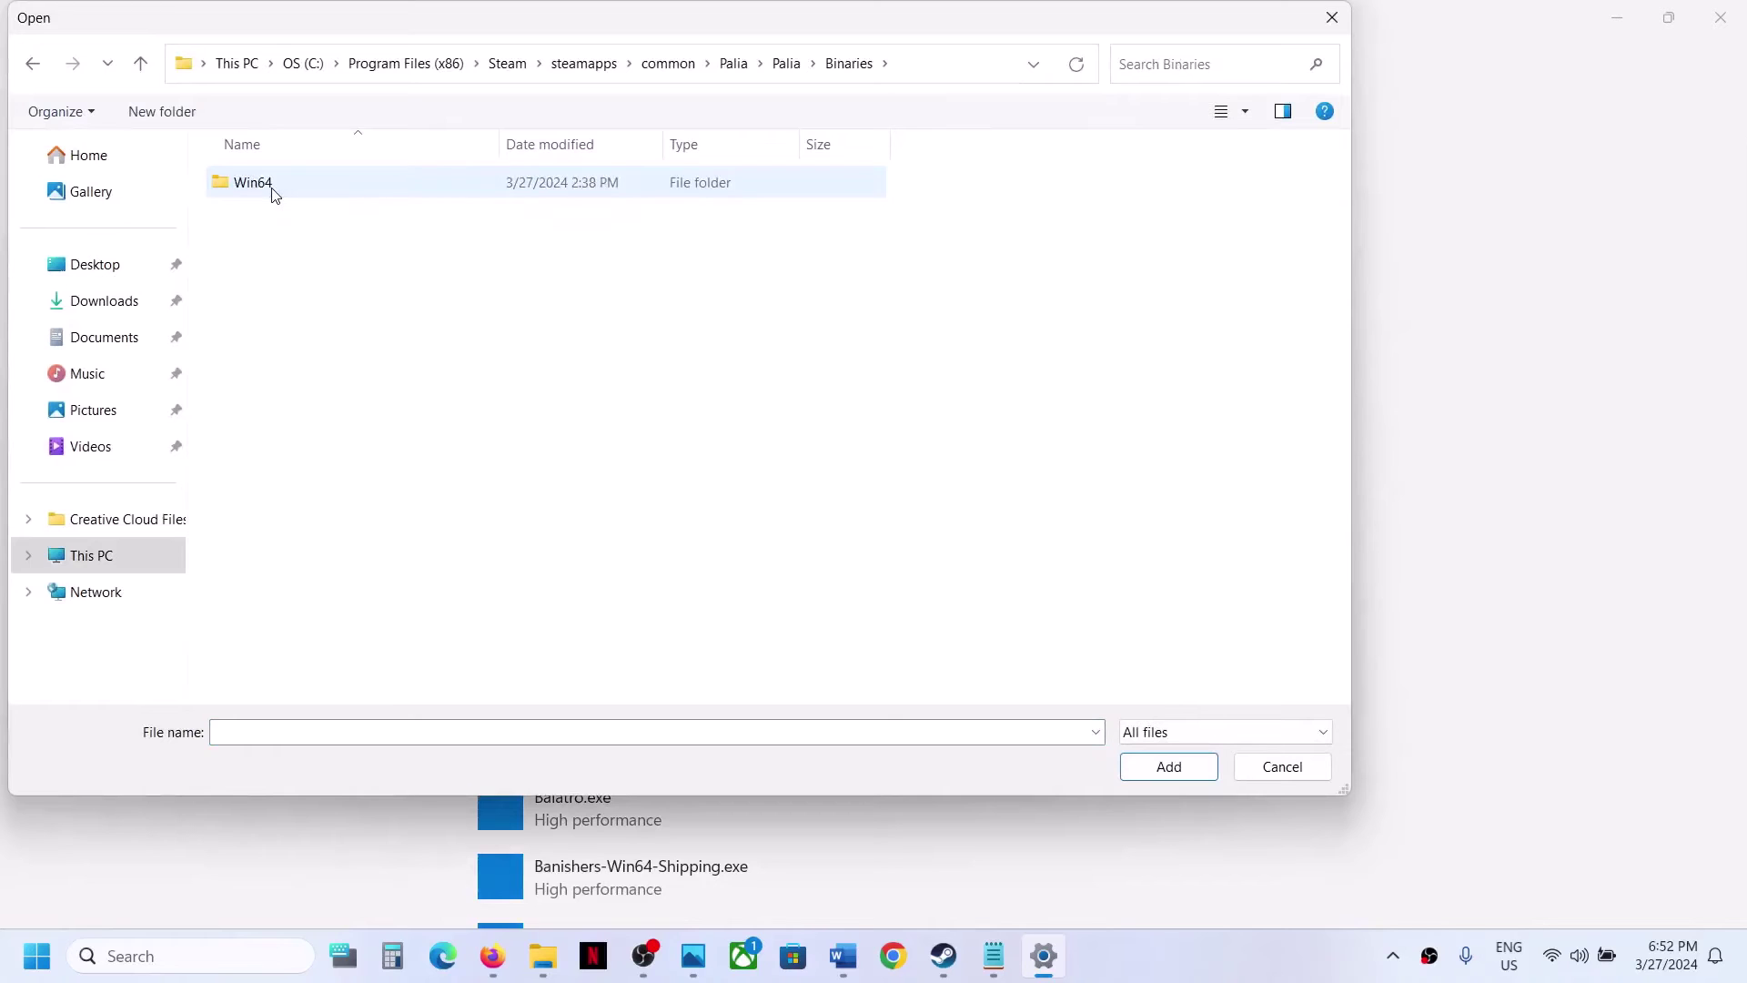
{"action": "double_click", "coordinate": [273, 187]}
{"action": "left_click", "coordinate": [317, 262]}
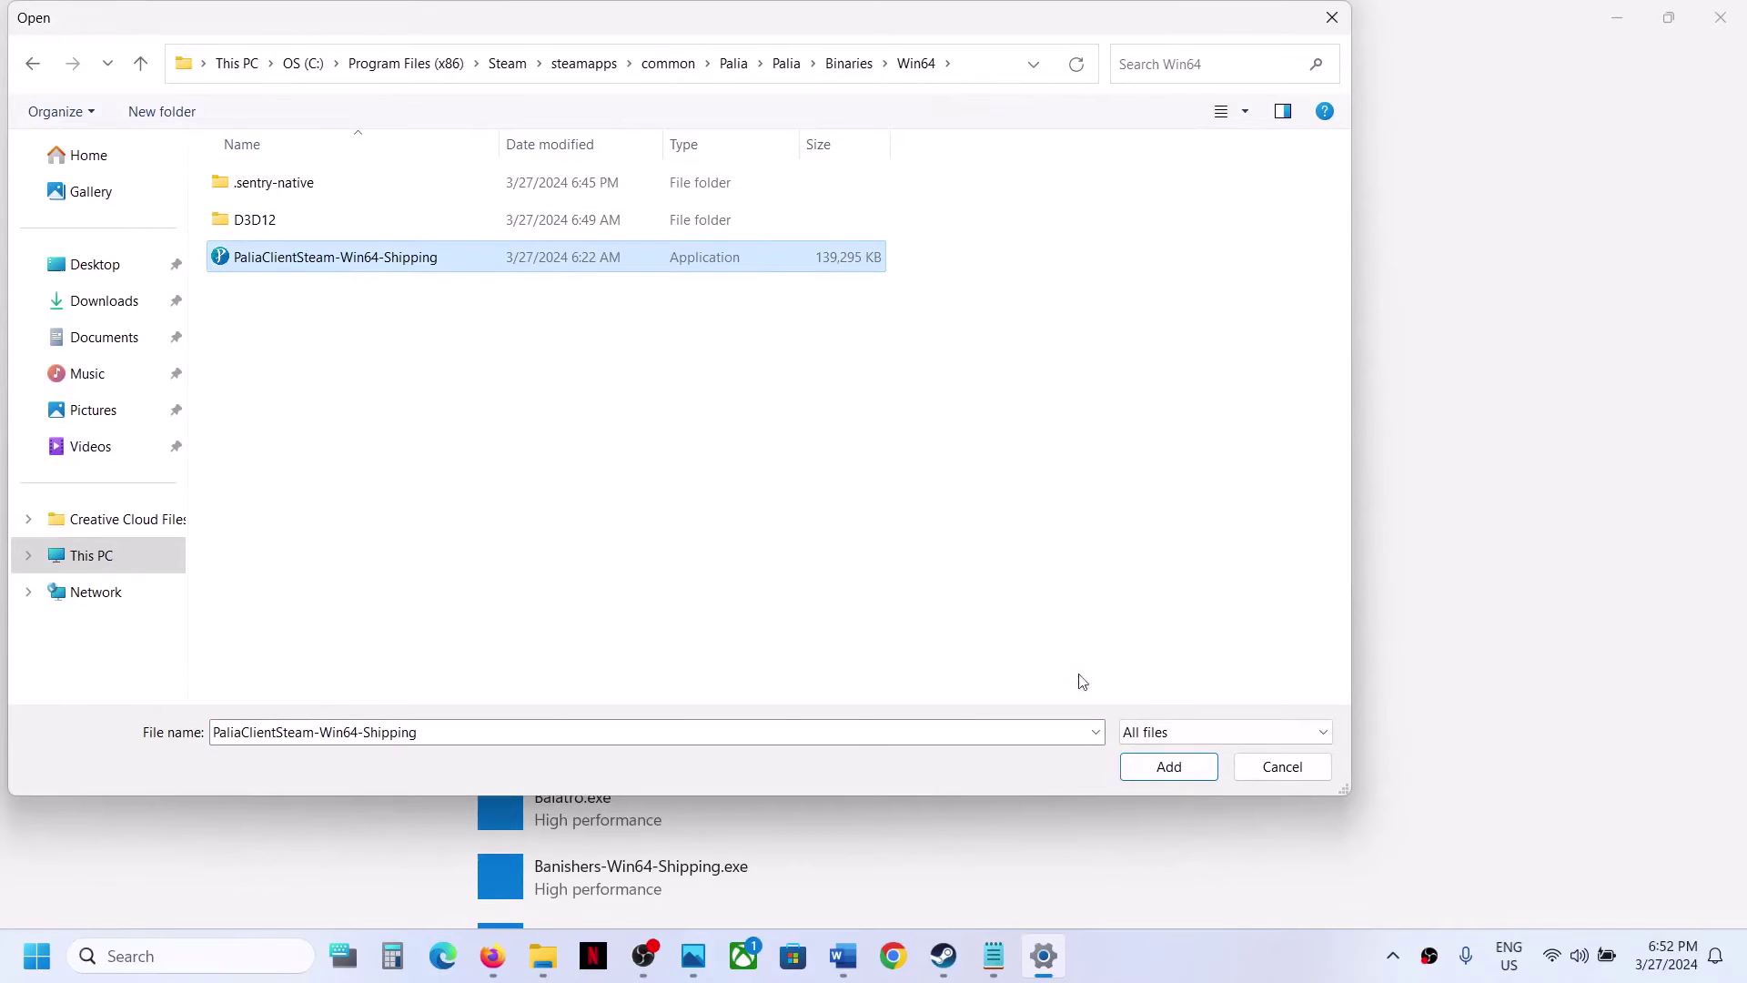
{"action": "left_click", "coordinate": [1169, 766]}
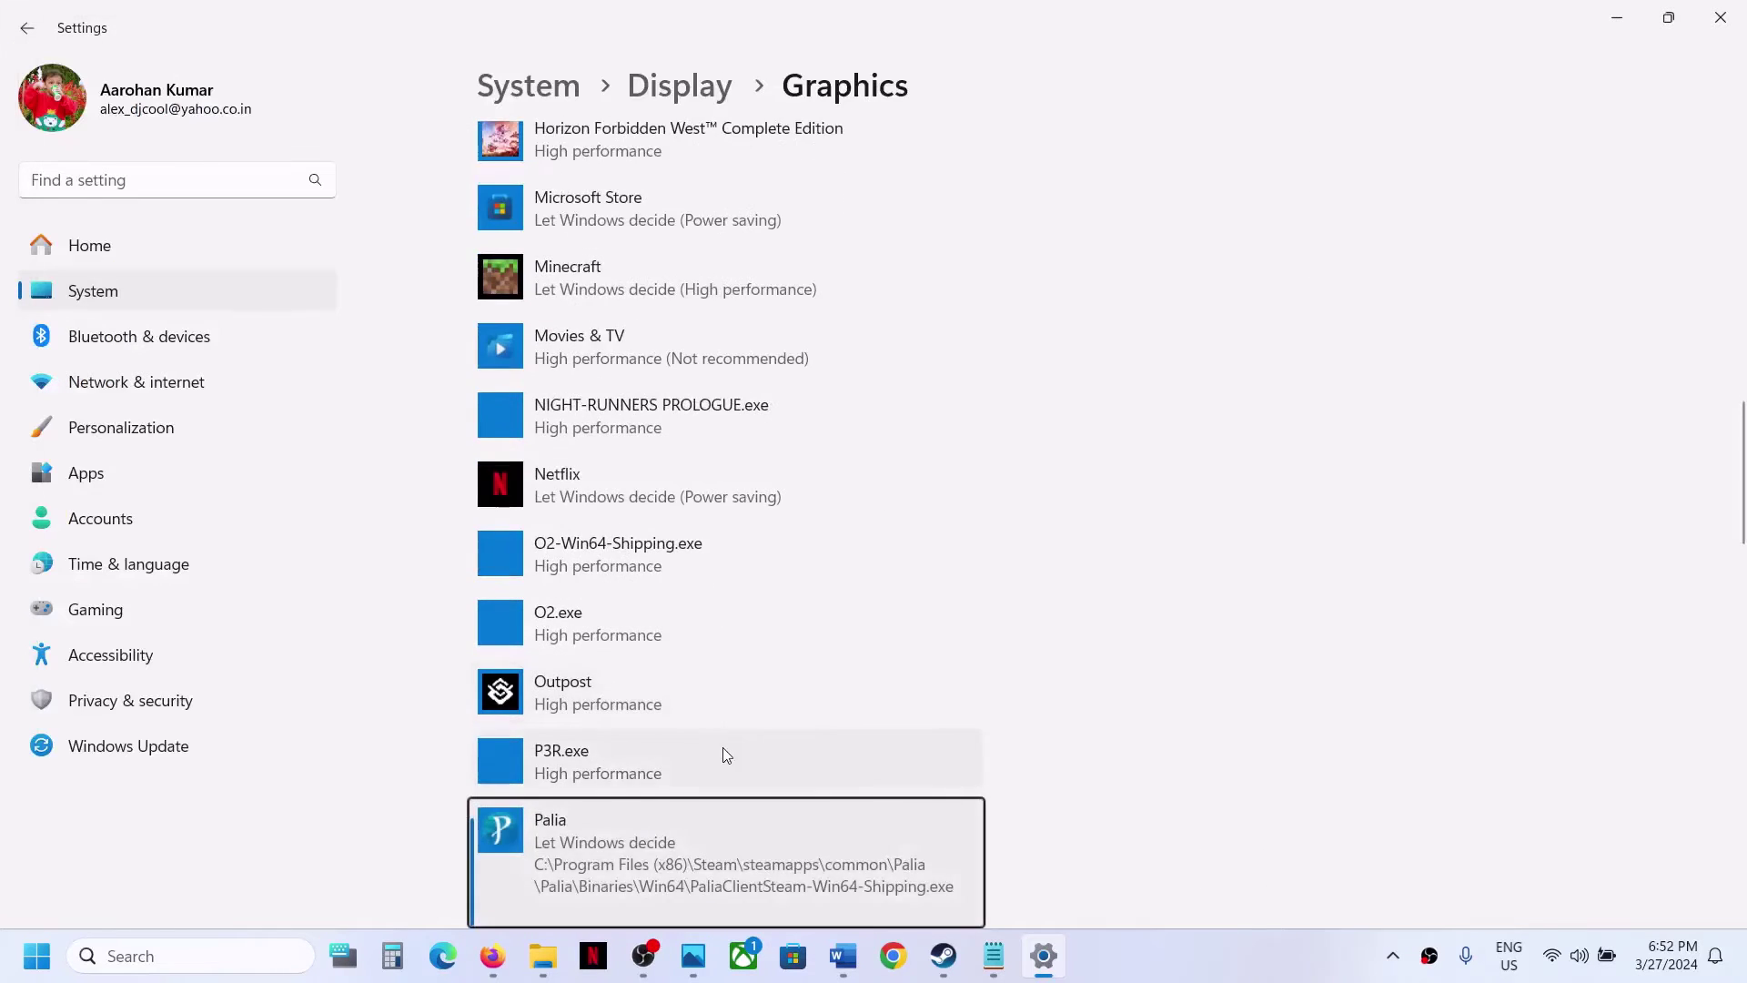
Set the graphics preference of the PaliaClientSteam-Win64-Shipping.exe entry to High performance and save it.
{"action": "left_click", "coordinate": [809, 715]}
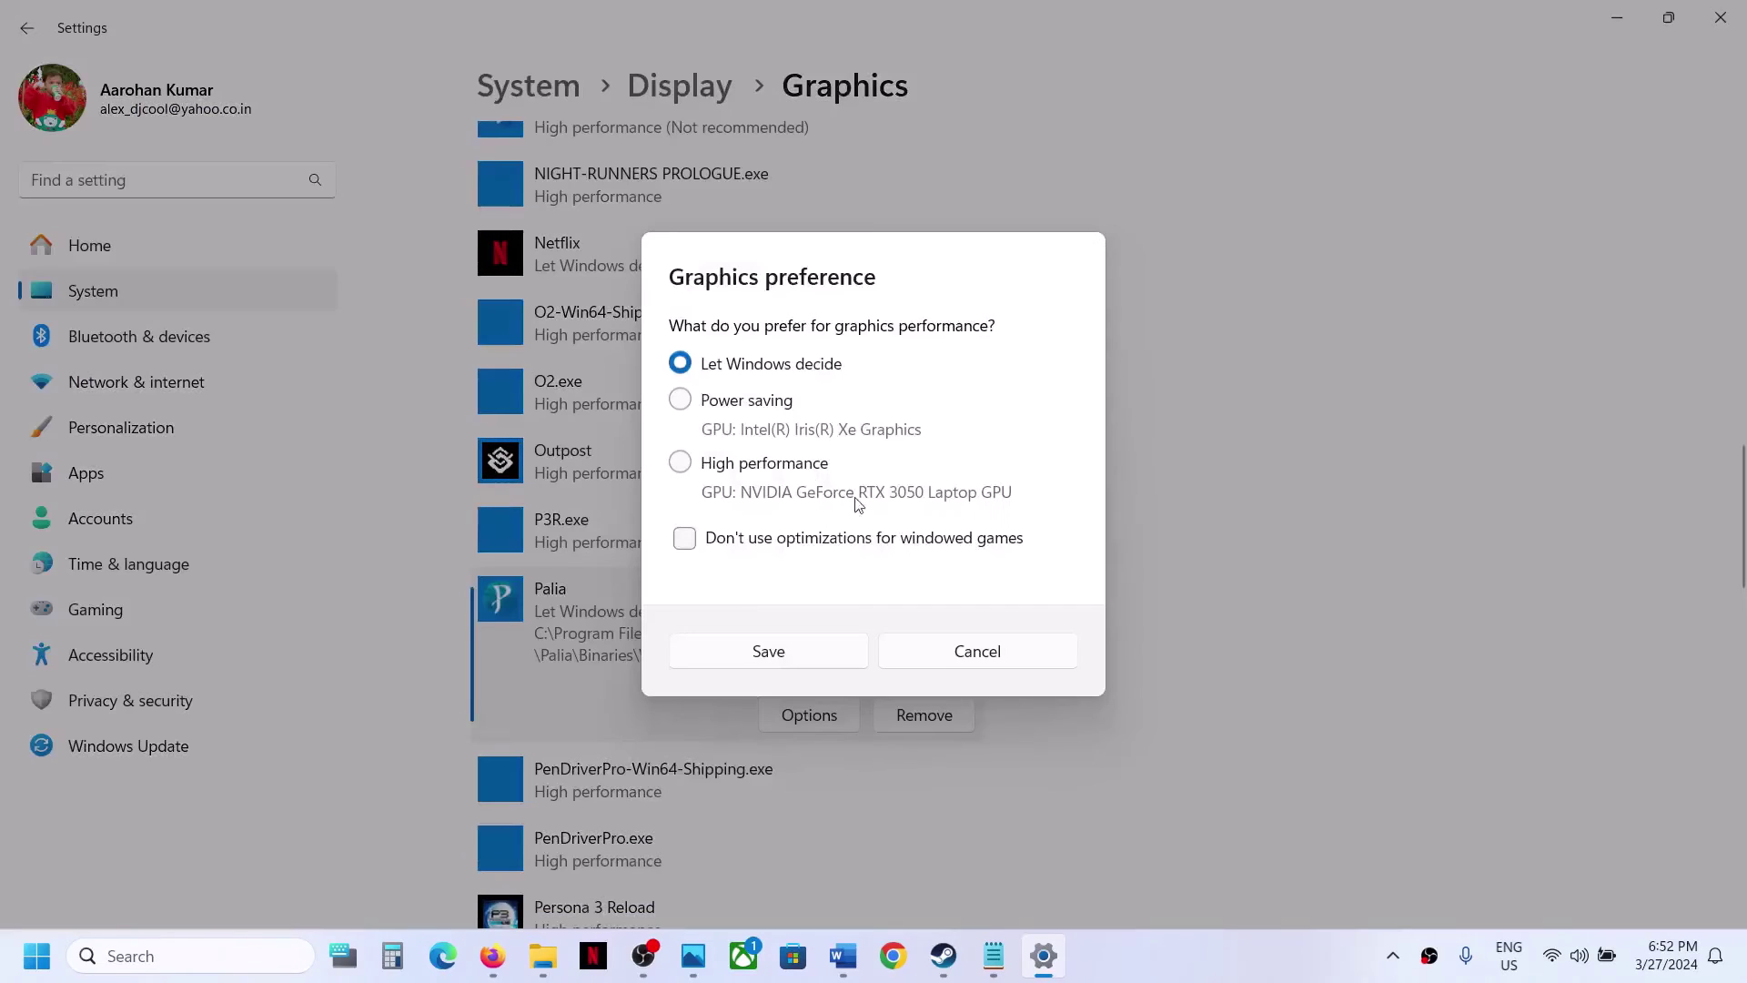
{"action": "left_click", "coordinate": [793, 472]}
{"action": "left_click", "coordinate": [817, 659]}
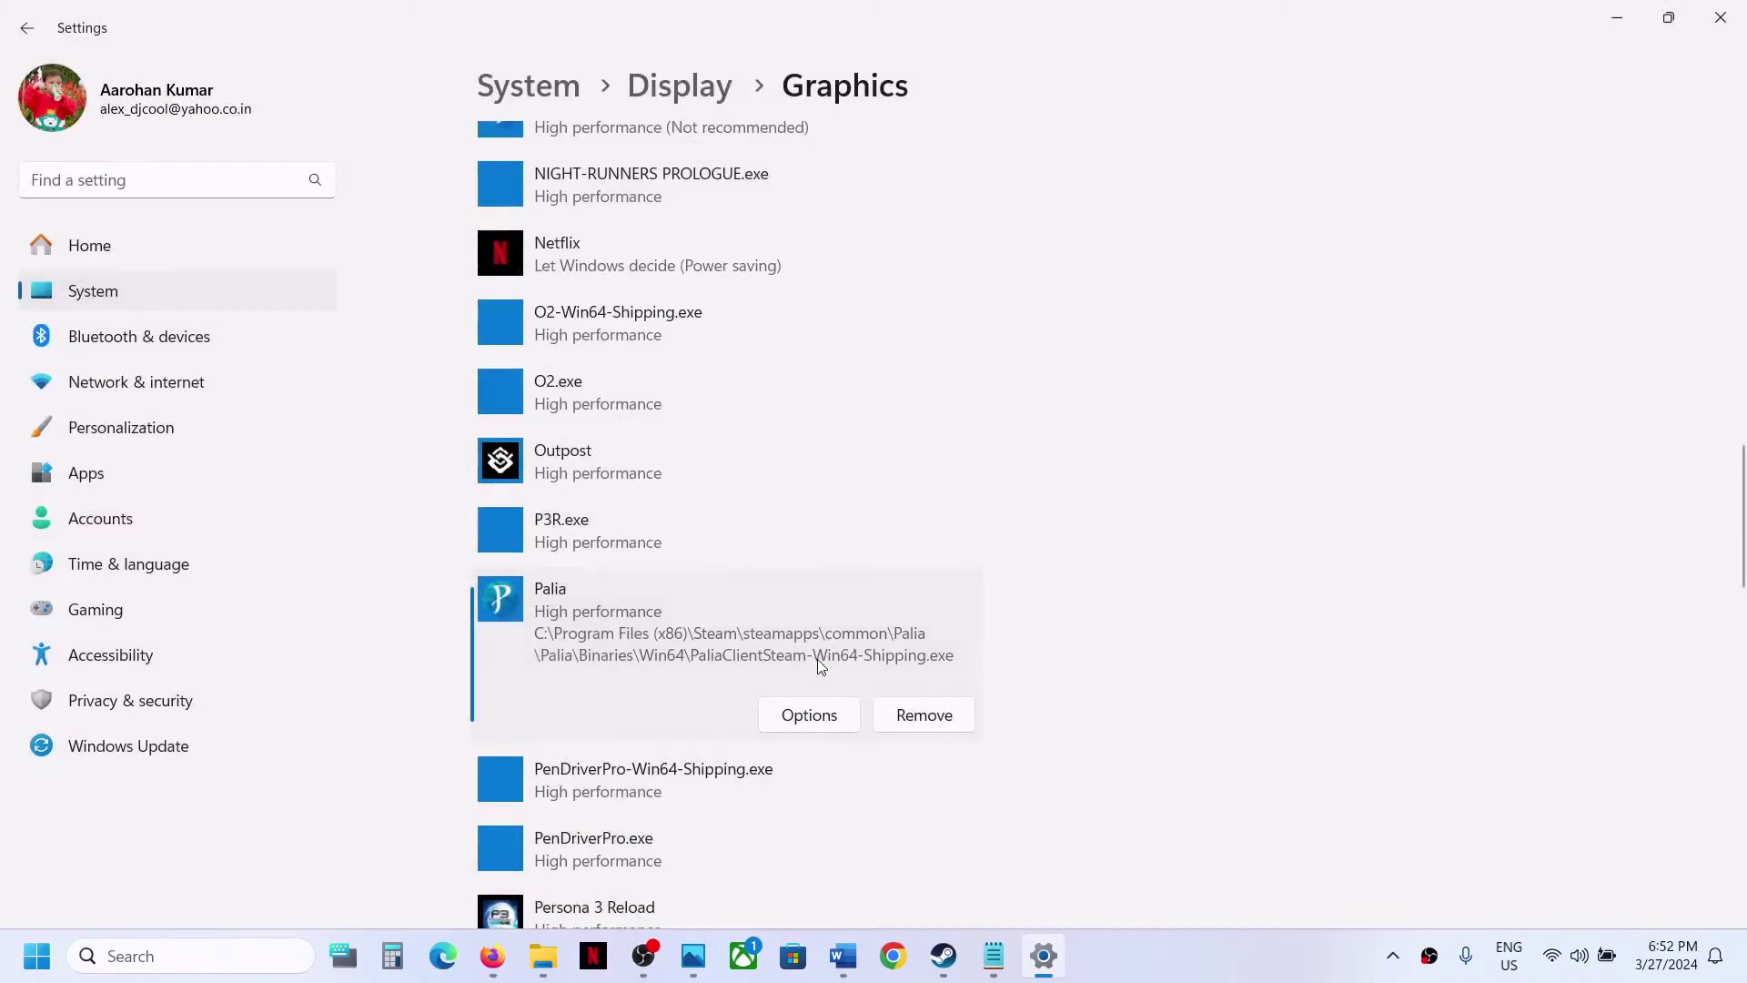
Copy "View Advanced system settings" from the virtual memory instructions in Word and open that item through Windows search.
{"action": "left_click", "coordinate": [843, 956]}
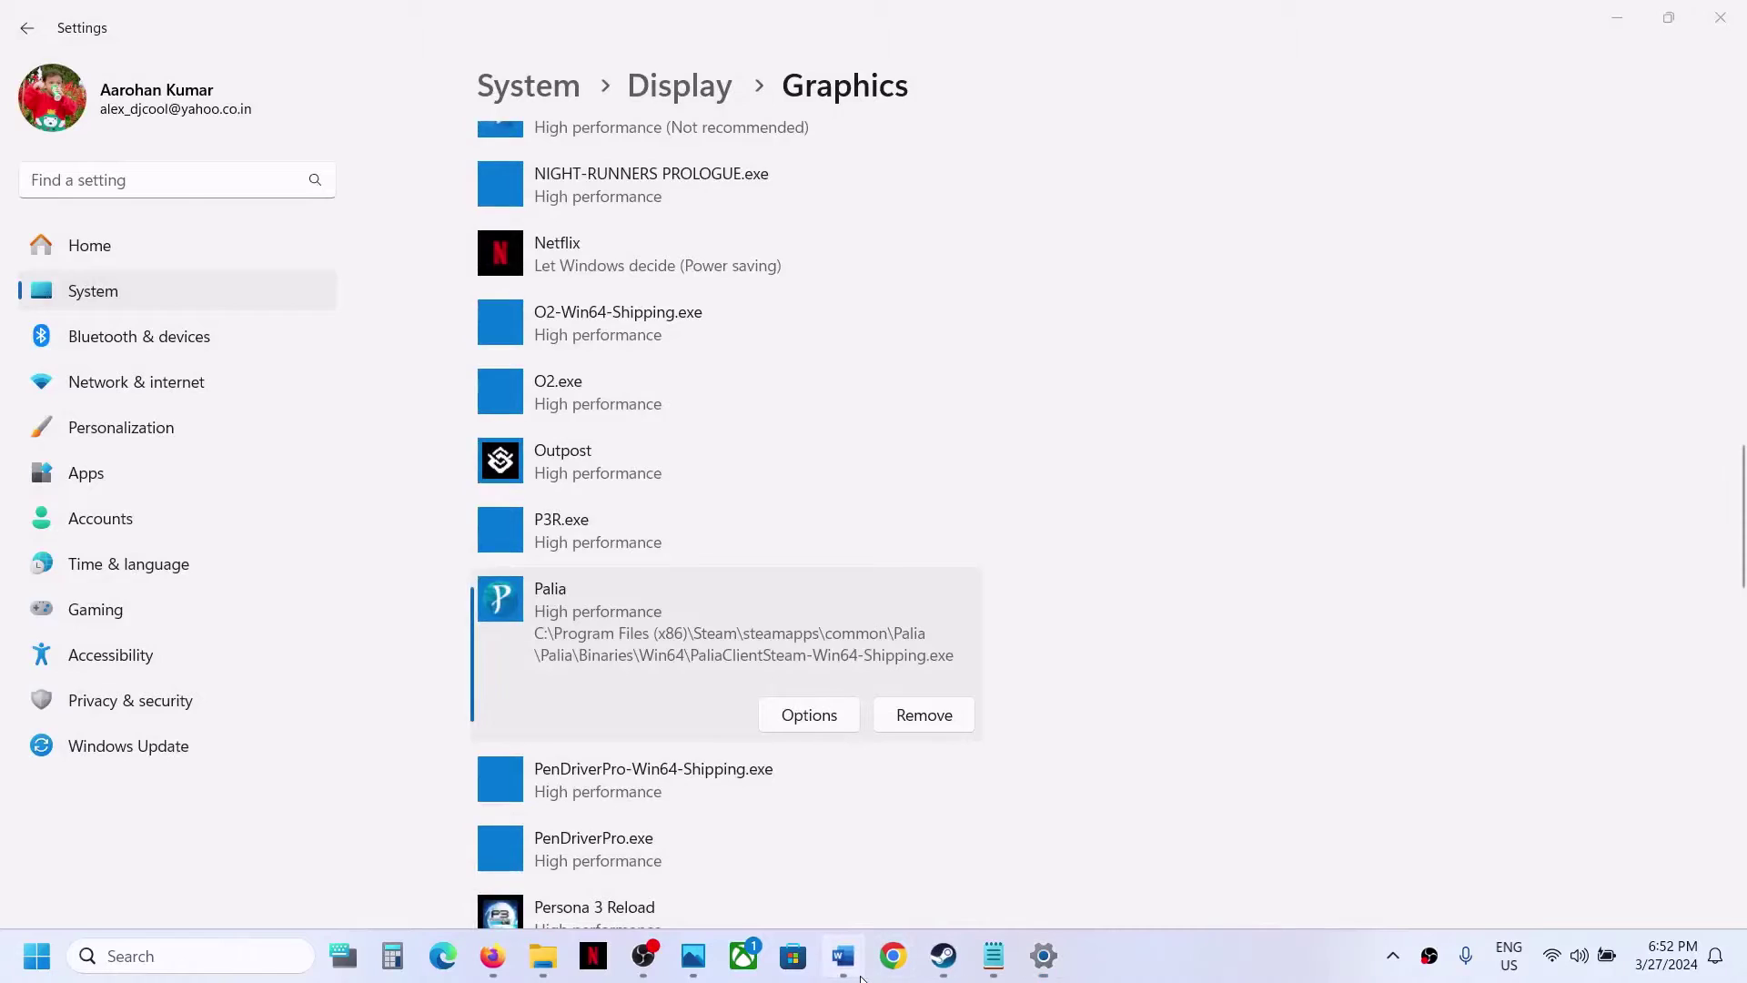
{"action": "scroll", "coordinate": [696, 593], "scroll_direction": "down", "scroll_amount": 4}
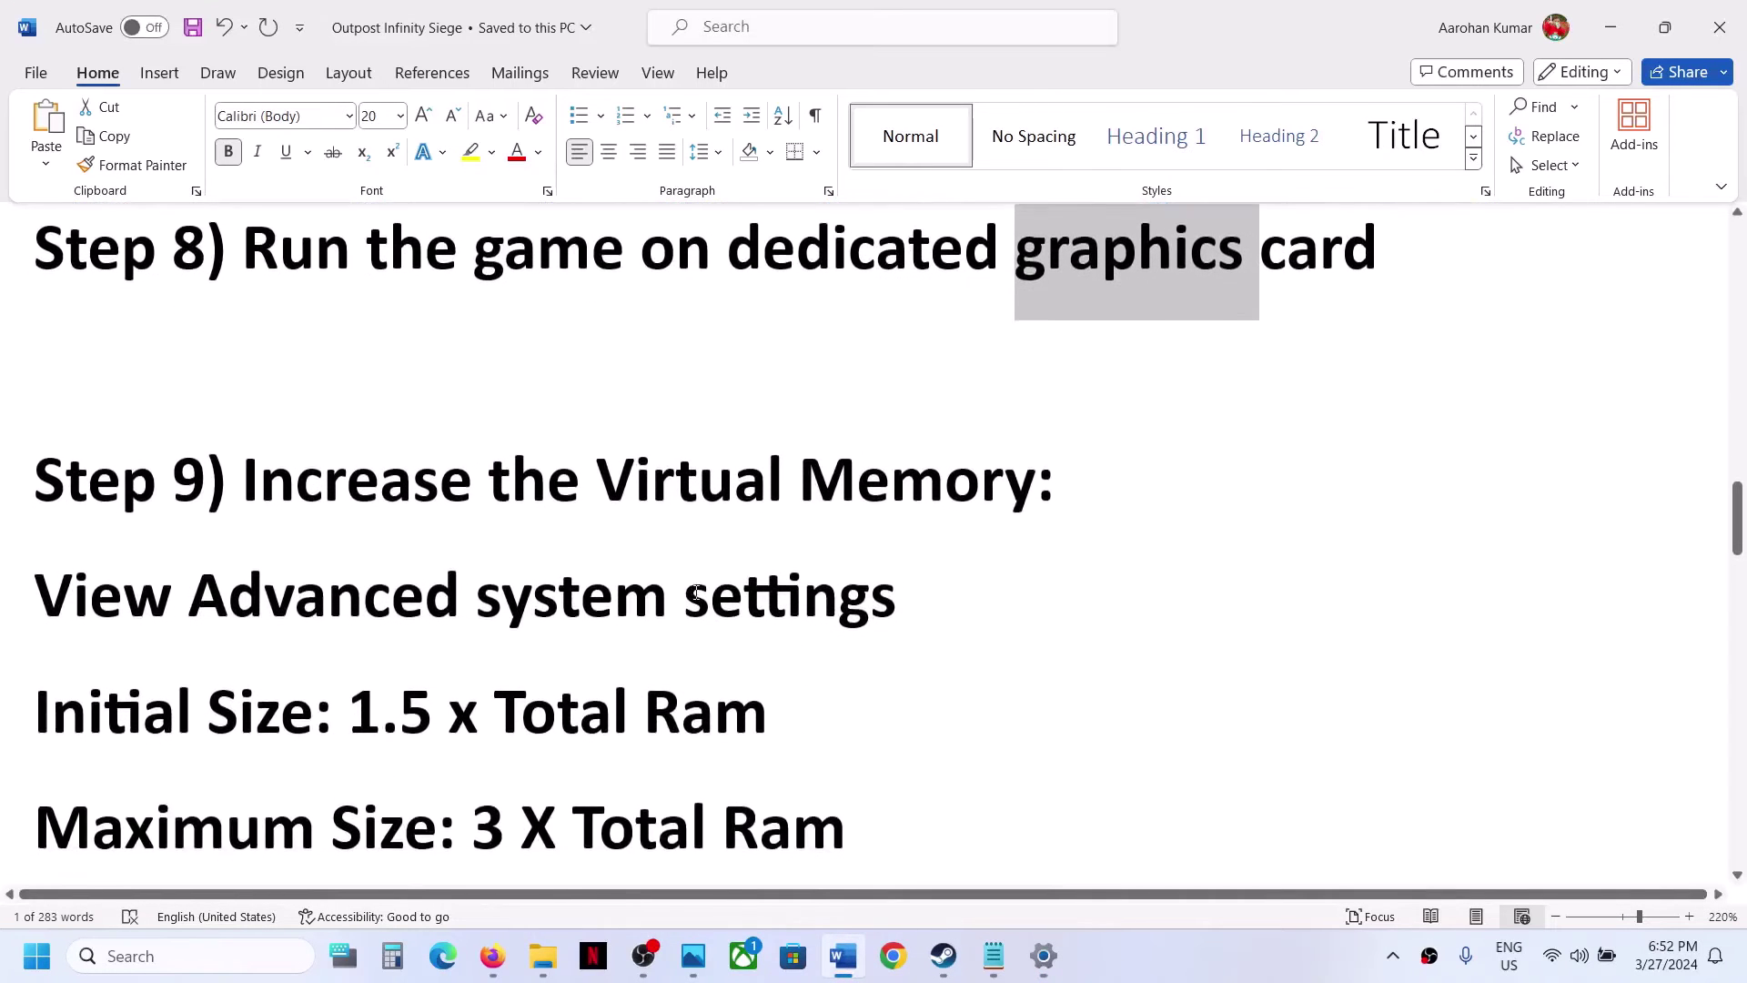
{"action": "left_click", "coordinate": [937, 965]}
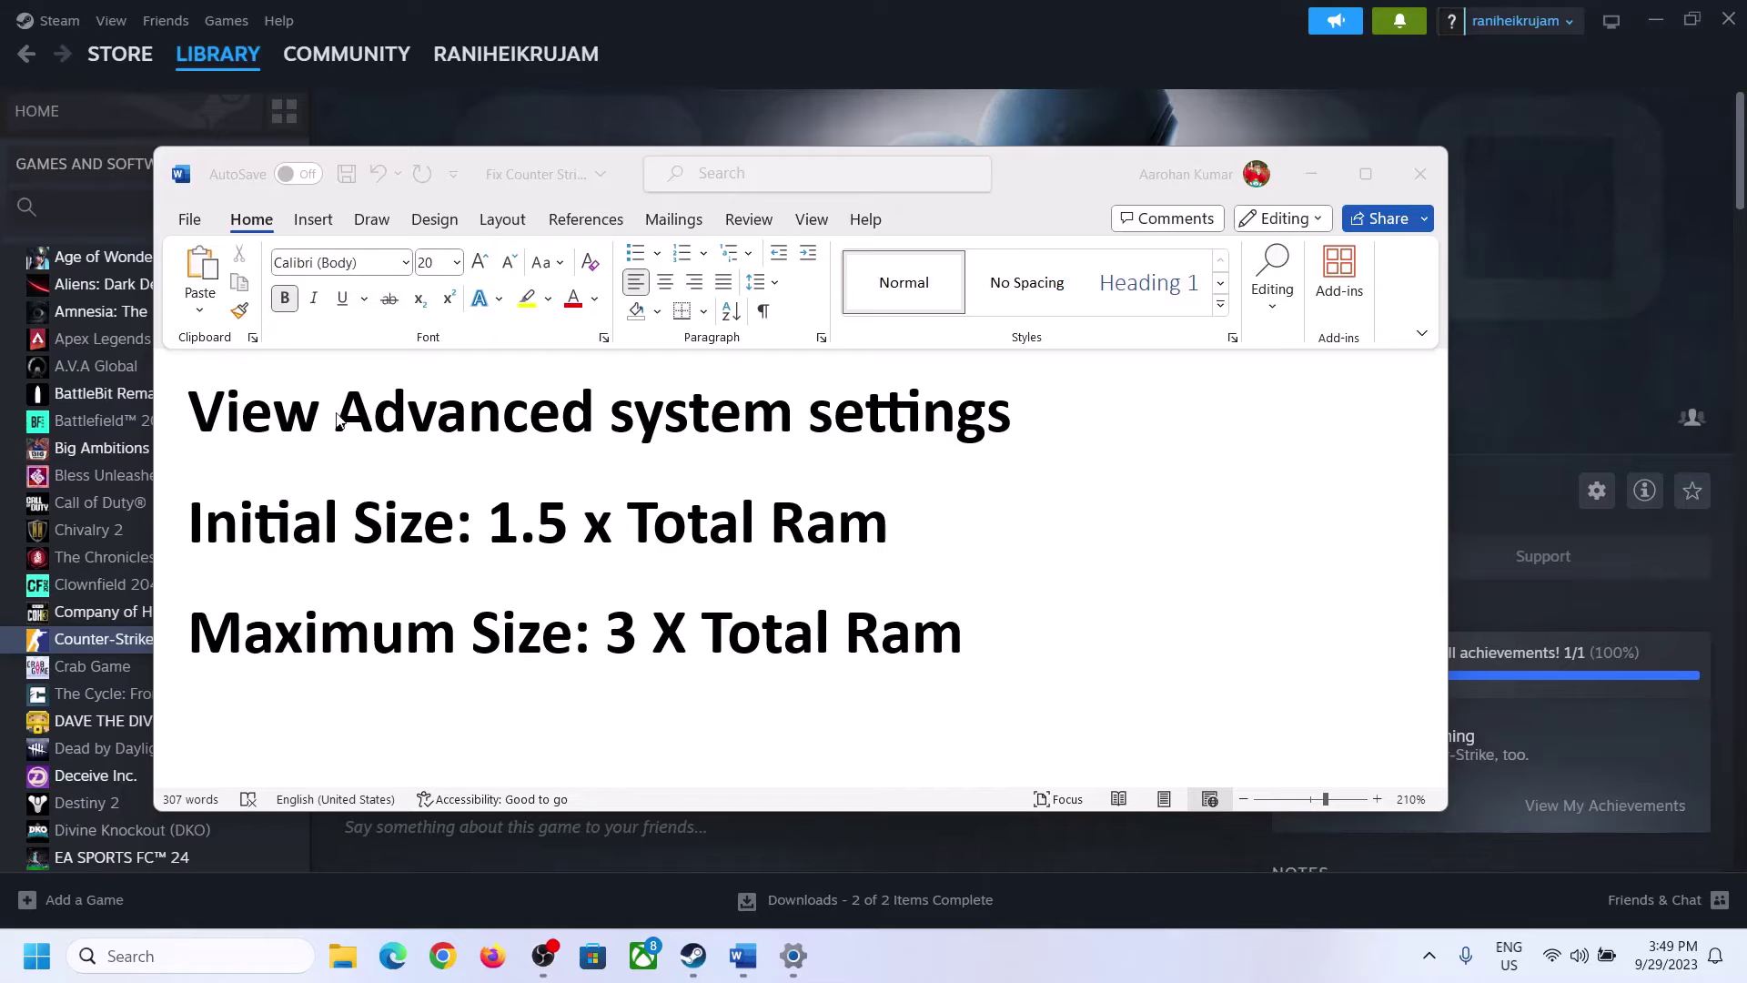
{"action": "left_click", "coordinate": [232, 419]}
{"action": "left_click_drag", "start_coordinate": [208, 418], "coordinate": [970, 433]}
{"action": "key", "text": "ctrl+c"}
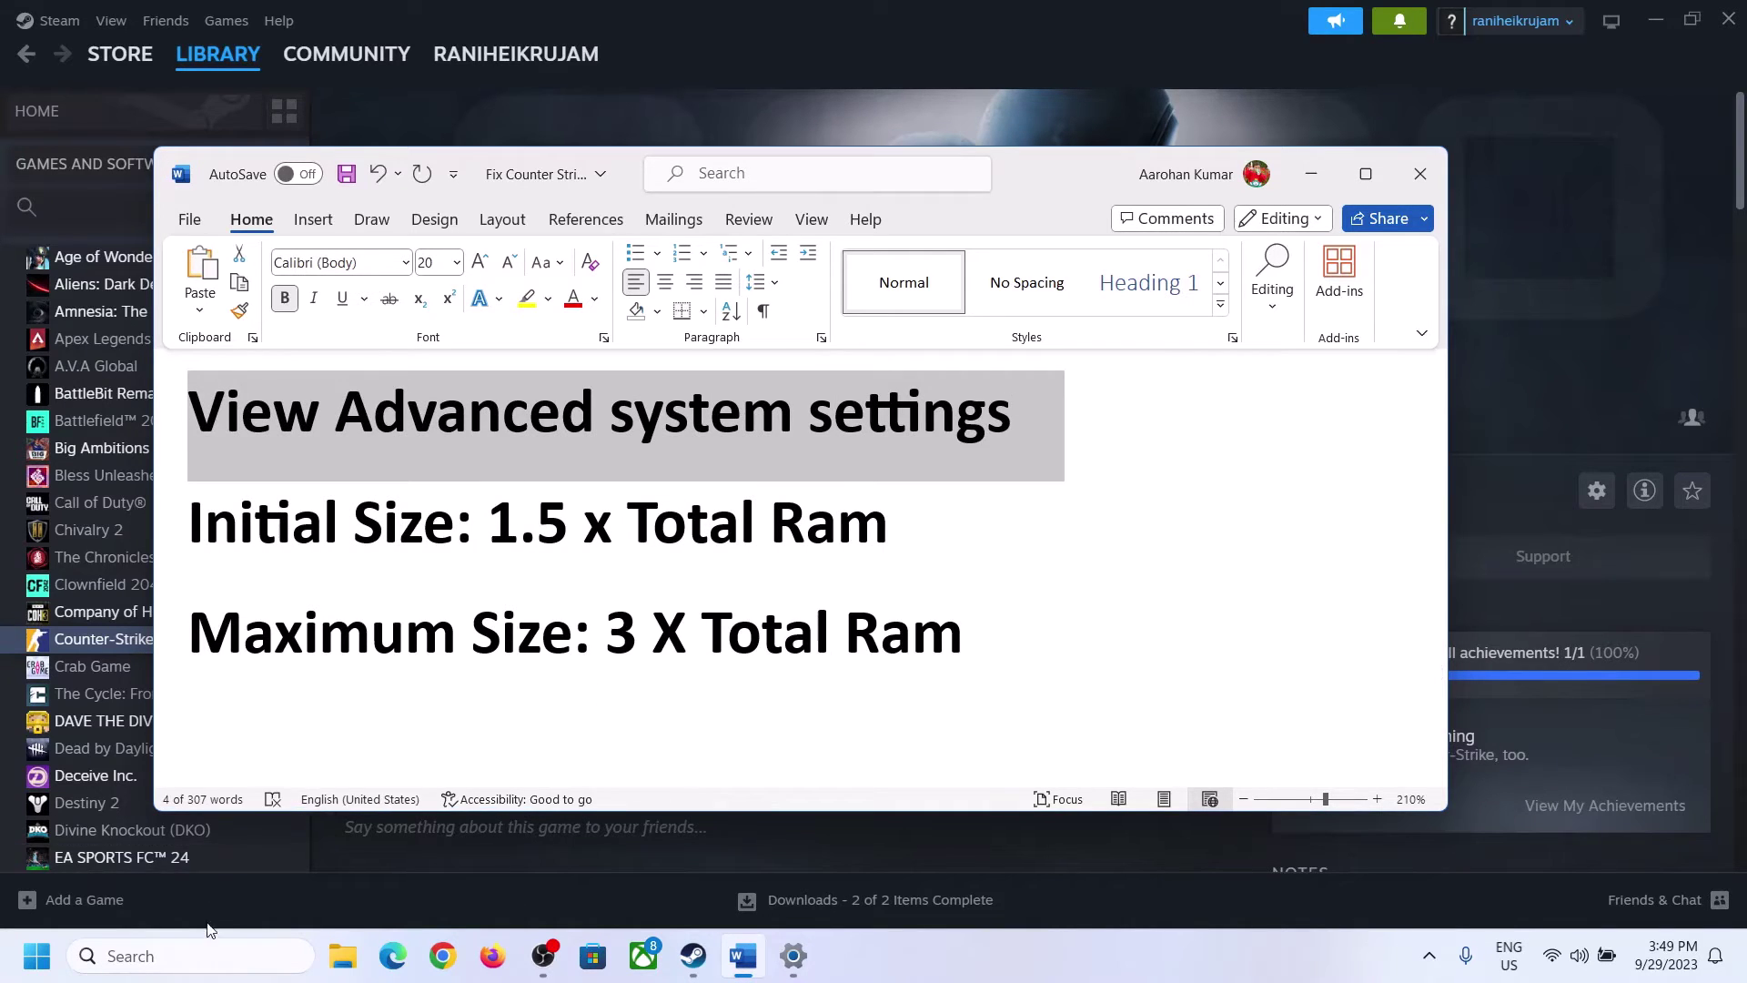
{"action": "left_click", "coordinate": [209, 955]}
{"action": "key", "text": "ctrl+v"}
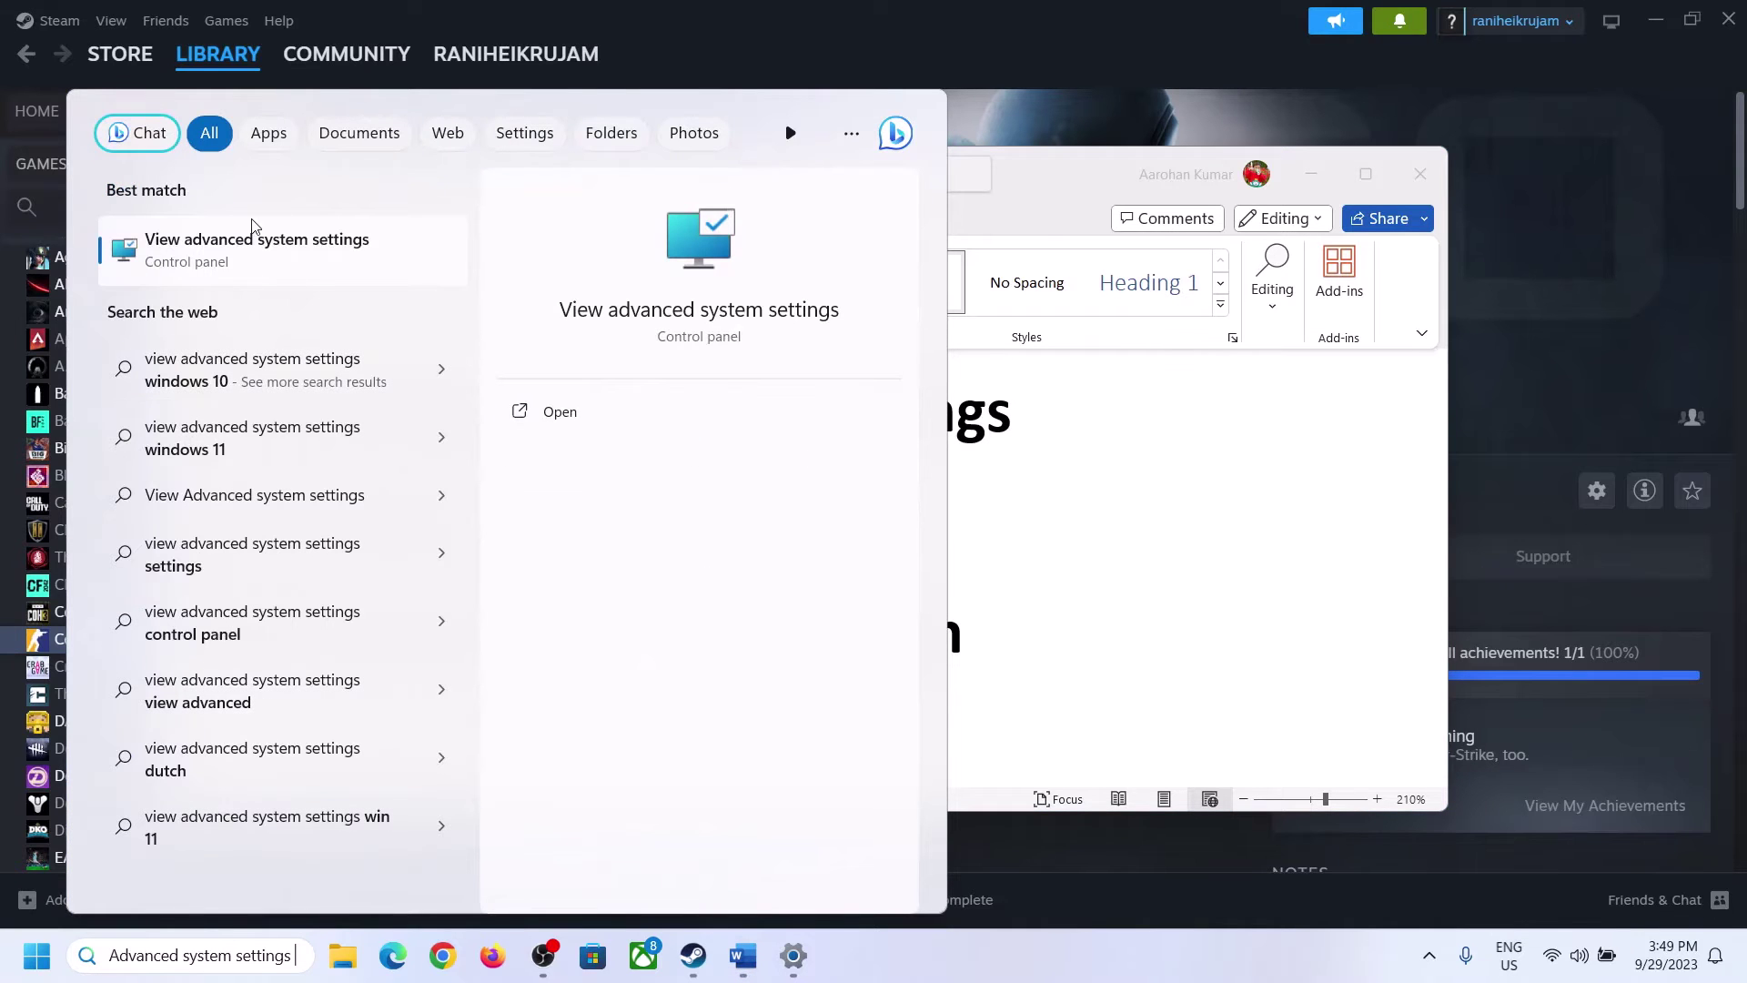
{"action": "left_click", "coordinate": [250, 264]}
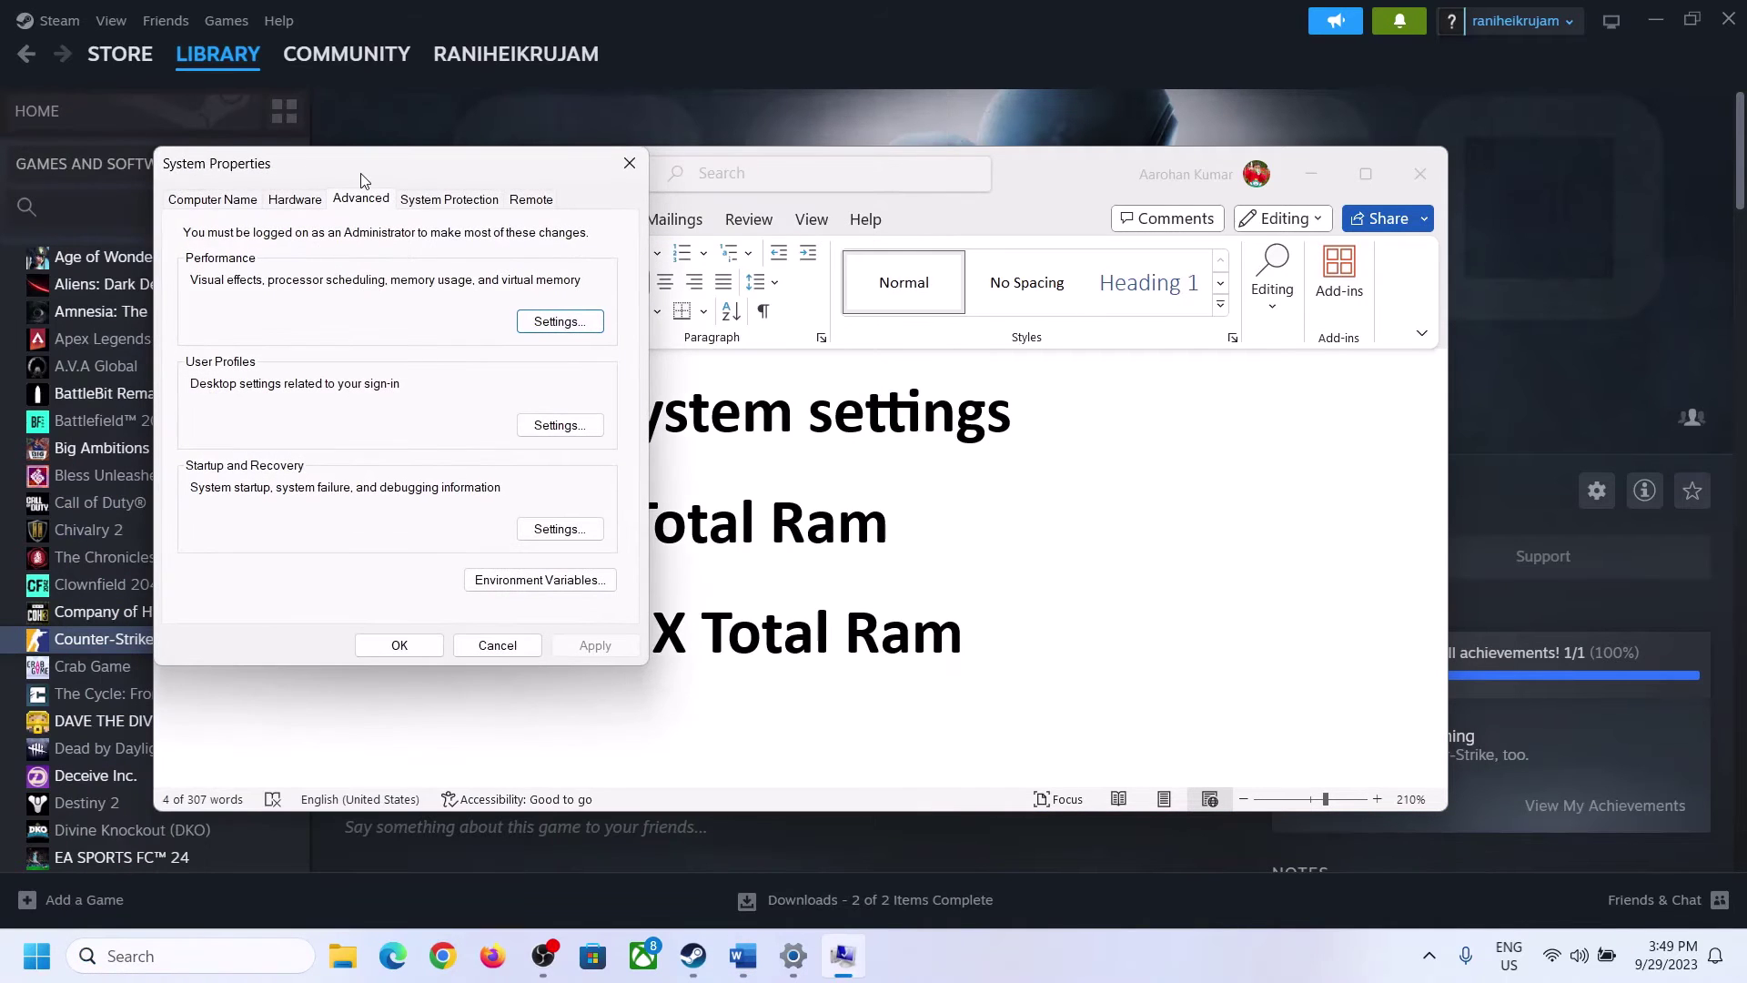
Open the Virtual Memory settings from the advanced Performance Options of System Properties.
{"action": "left_click_drag", "start_coordinate": [362, 176], "coordinate": [780, 321]}
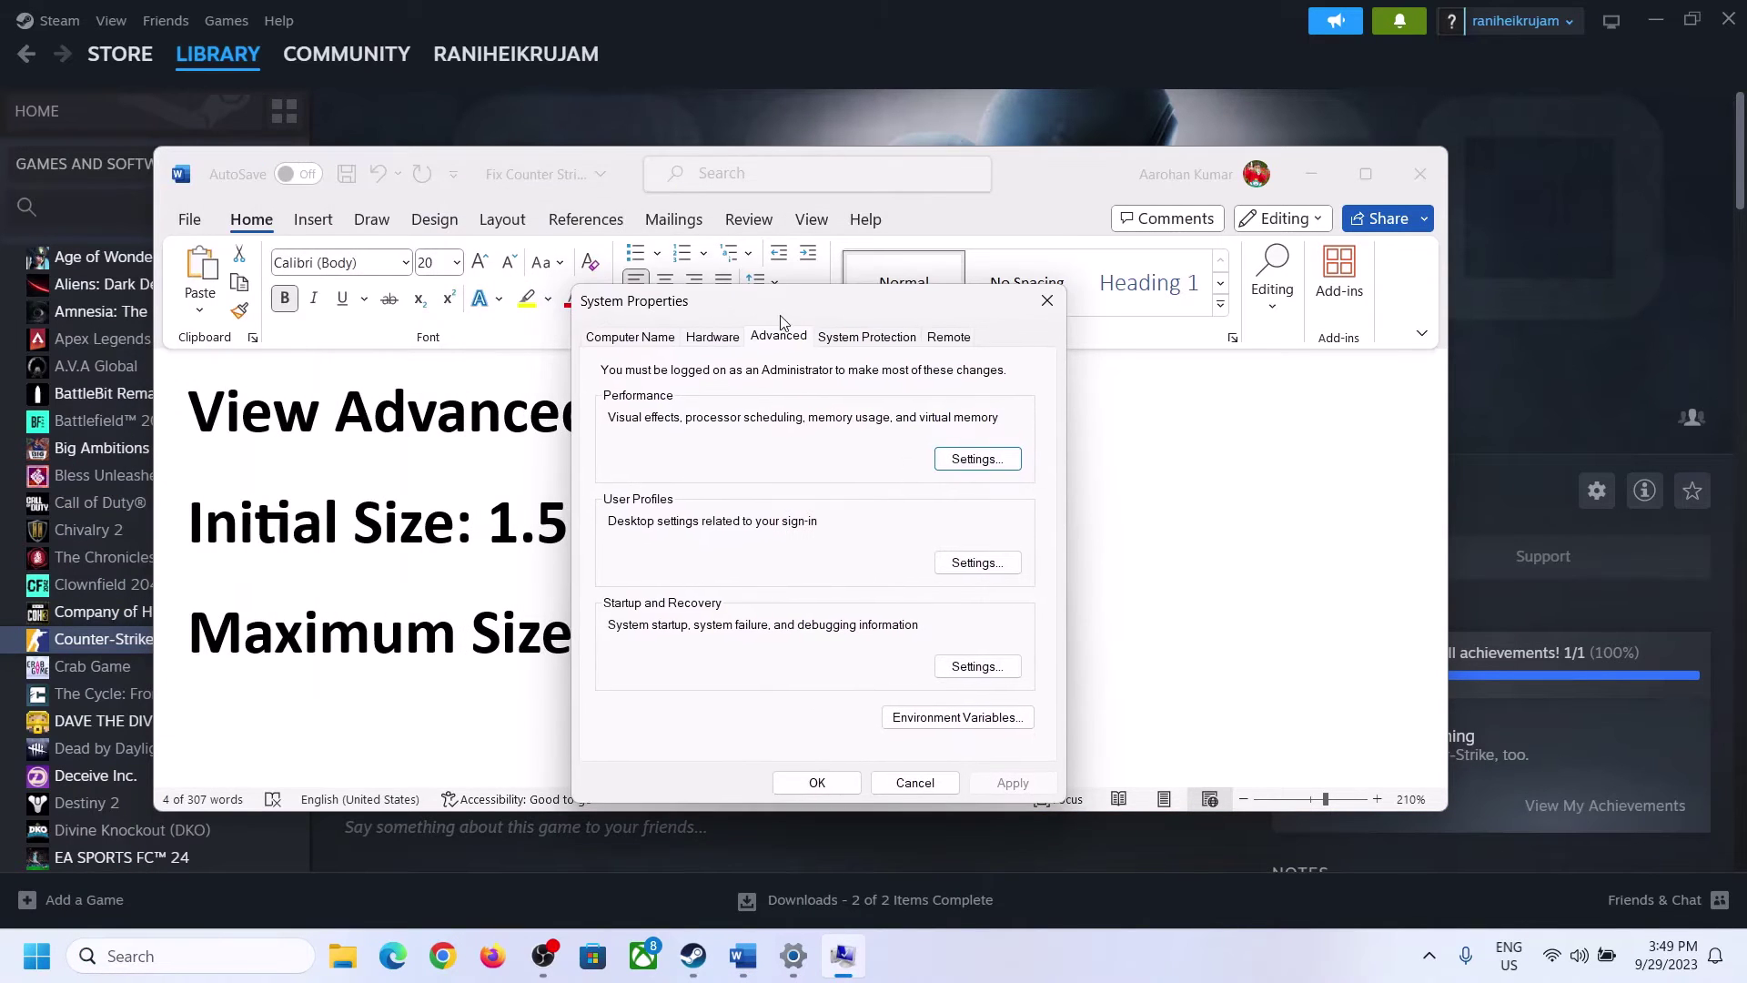
{"action": "left_click", "coordinate": [974, 464]}
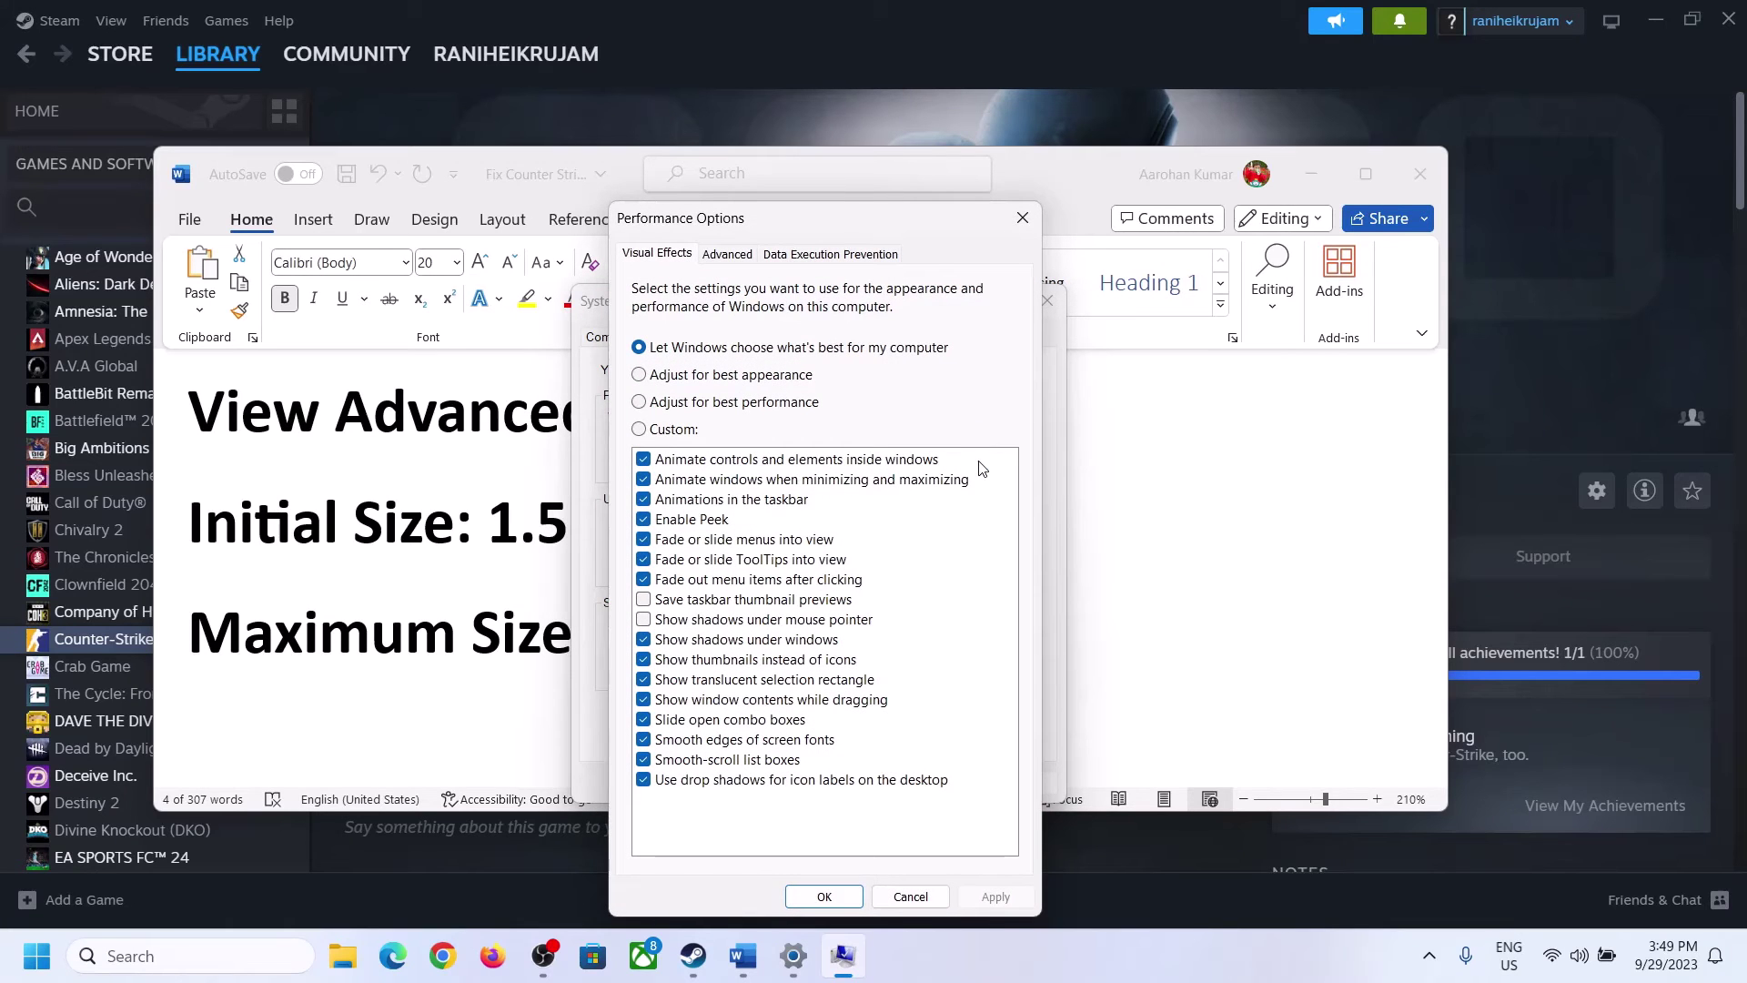
{"action": "left_click", "coordinate": [735, 259]}
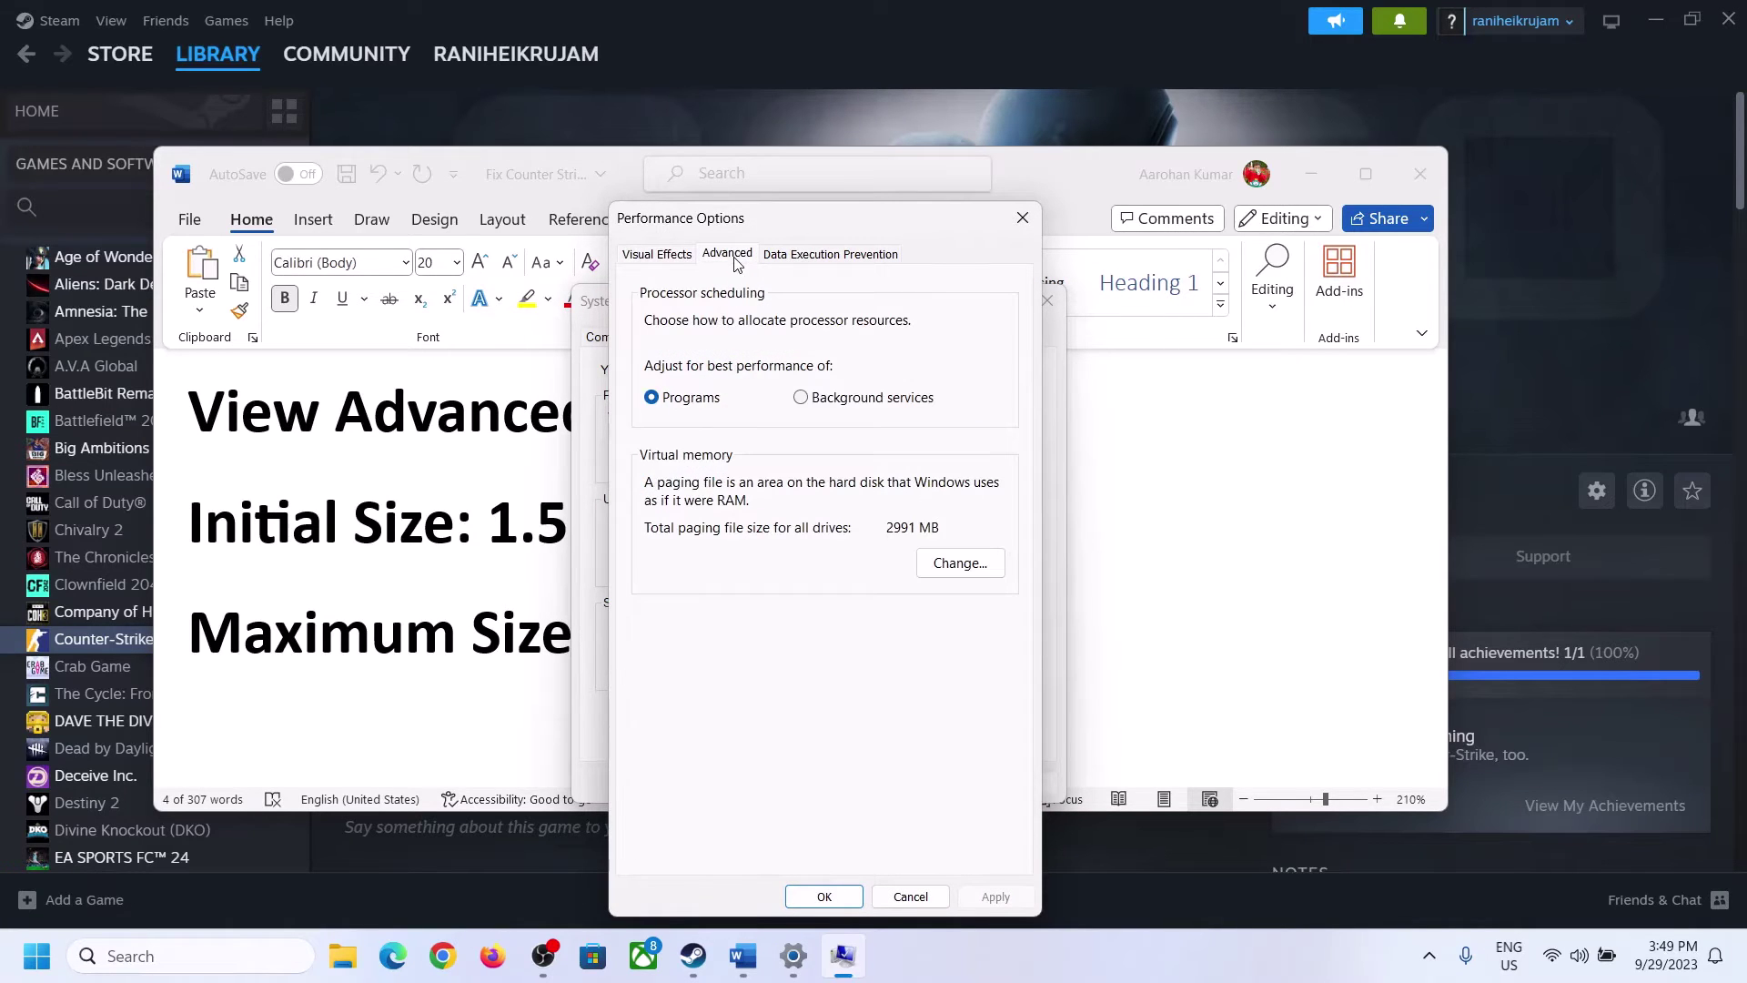
{"action": "left_click", "coordinate": [965, 563]}
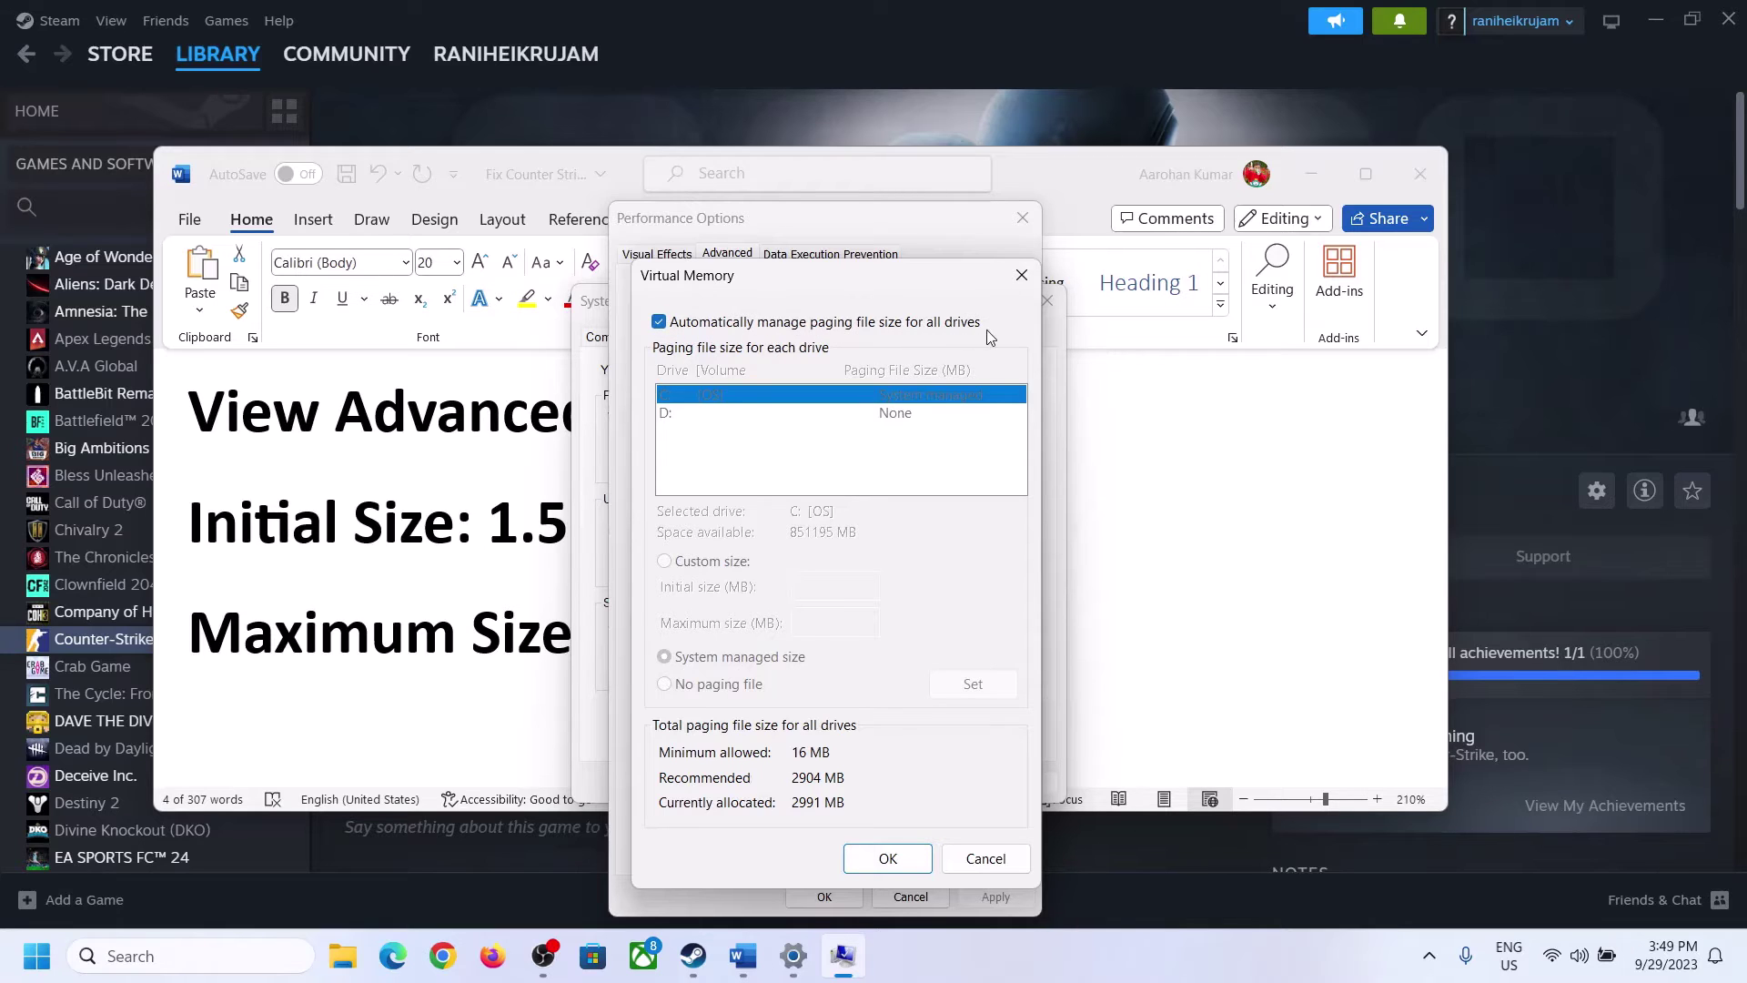
Turn off automatic paging file management for all drives and choose a custom size for drive C.
{"action": "left_click", "coordinate": [659, 322]}
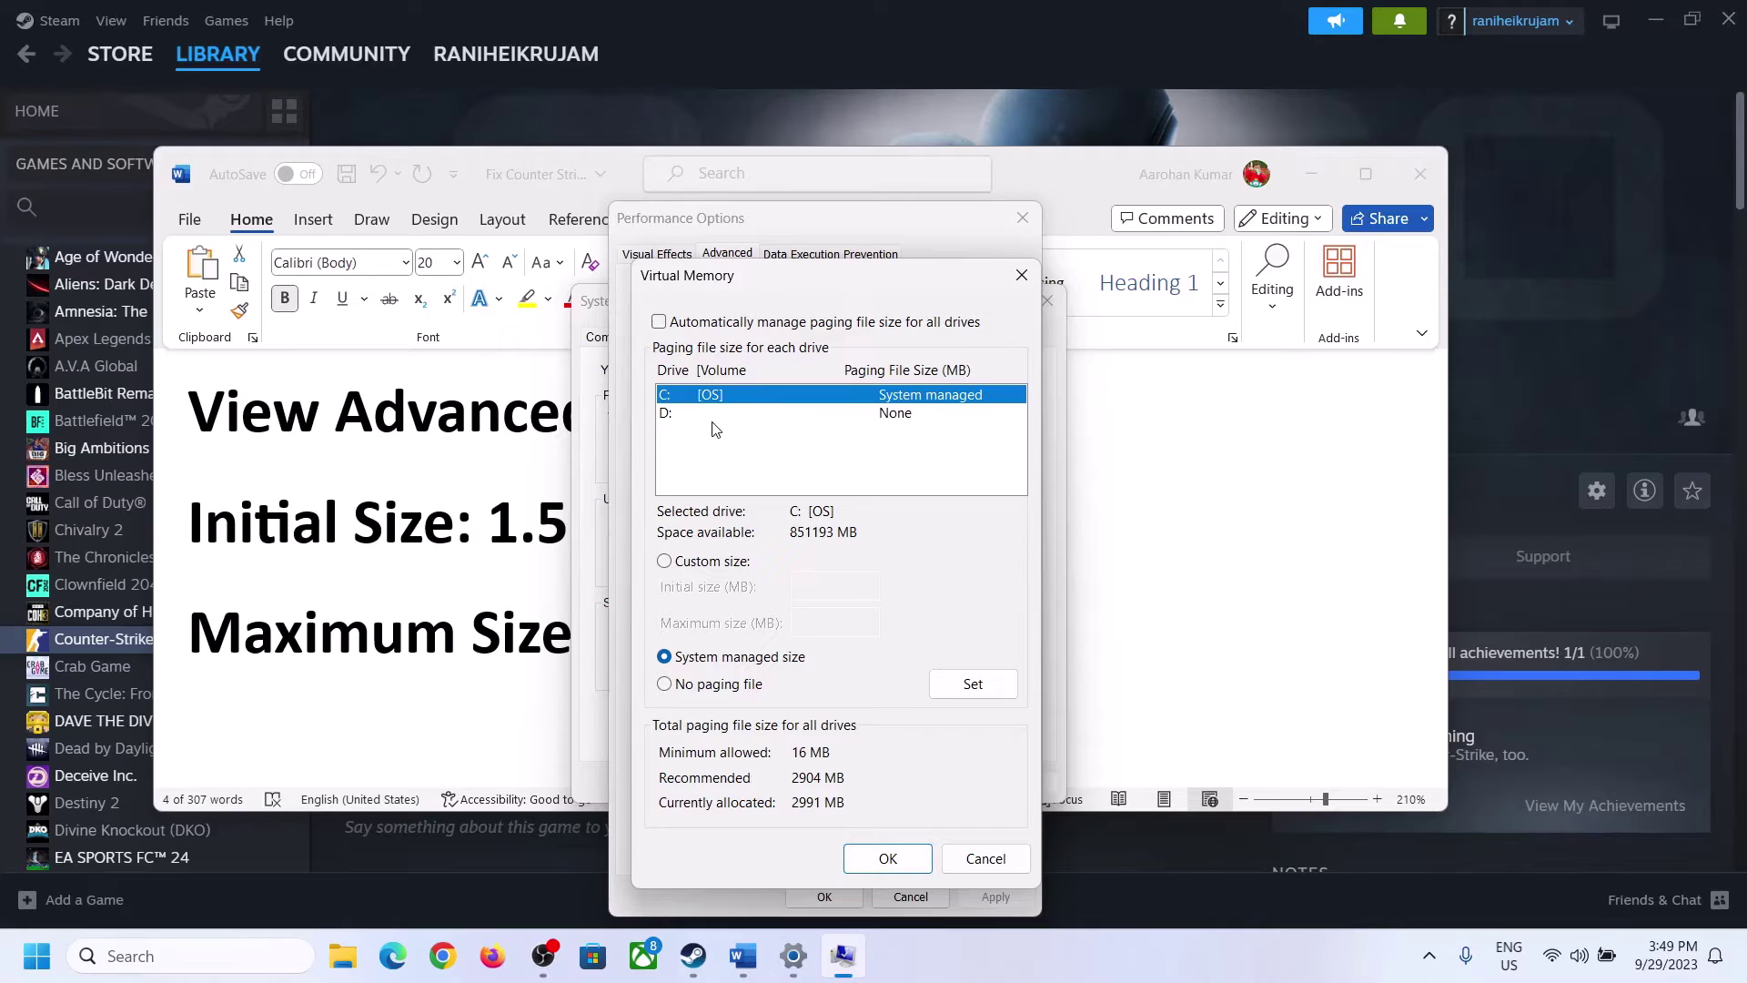
{"action": "left_click", "coordinate": [665, 563]}
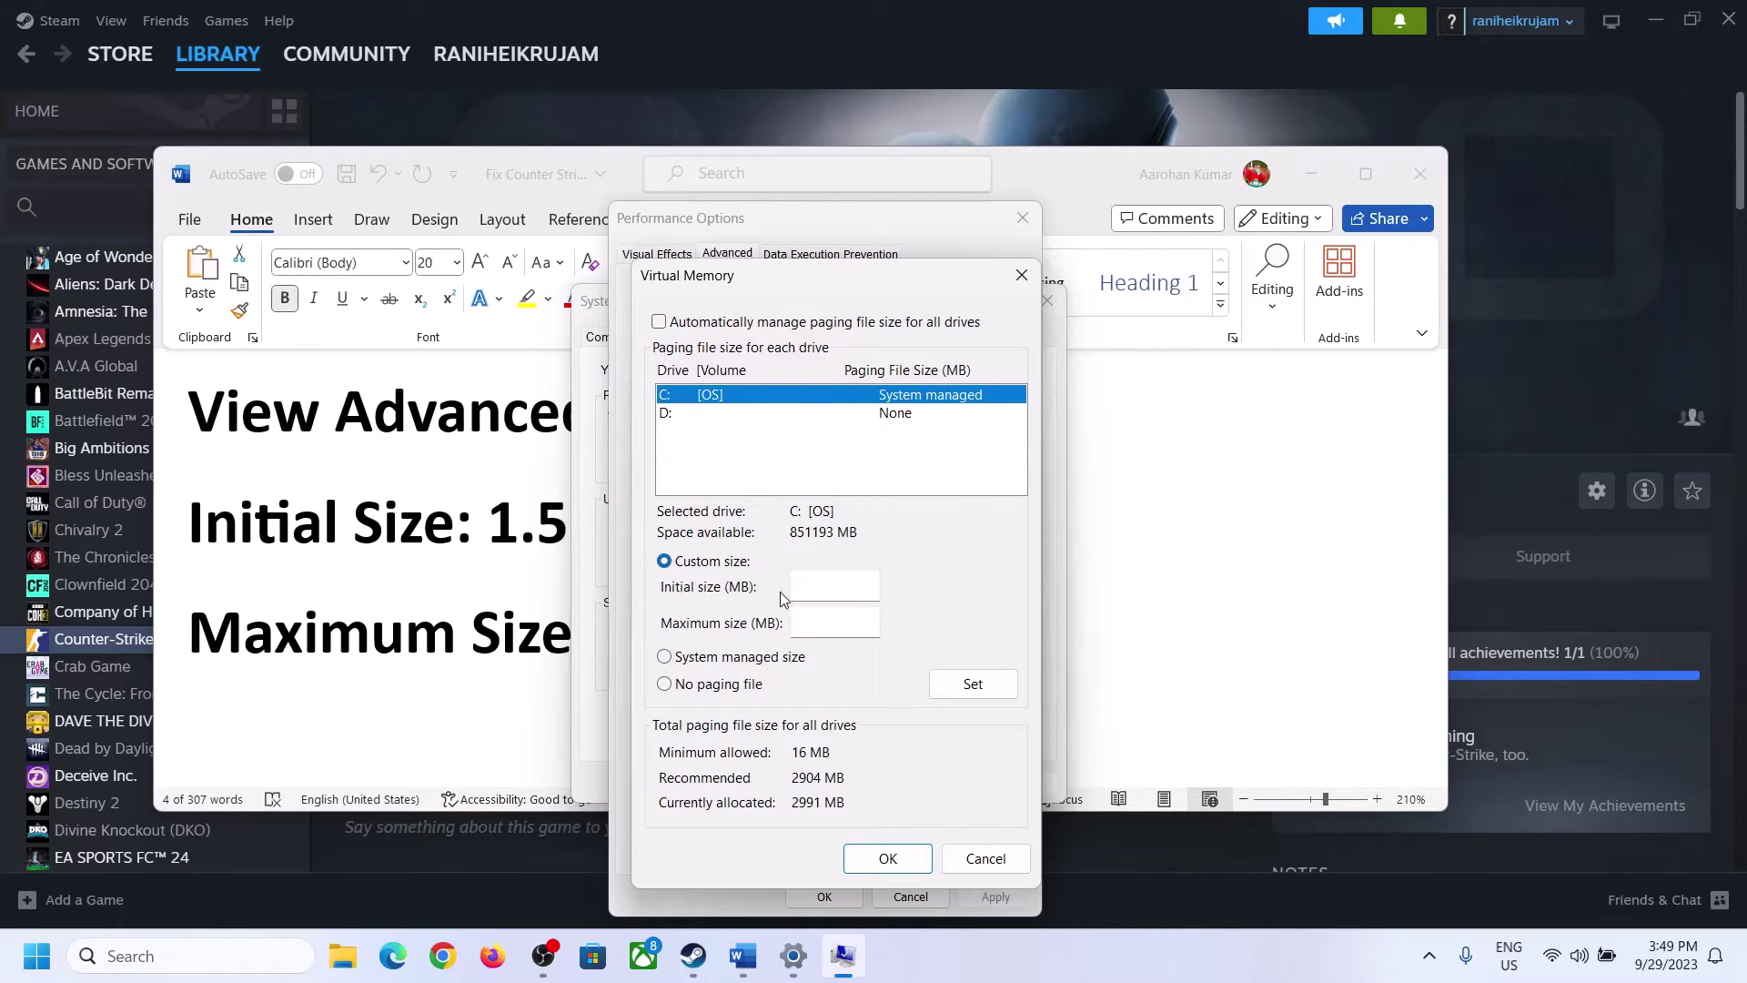
{"action": "left_click", "coordinate": [841, 586]}
Highlight "1.5 x Total Ram" in the Word instructions and look up the installed RAM on the System About page in Settings.
{"action": "left_click", "coordinate": [472, 543]}
{"action": "left_click_drag", "start_coordinate": [489, 537], "coordinate": [808, 543]}
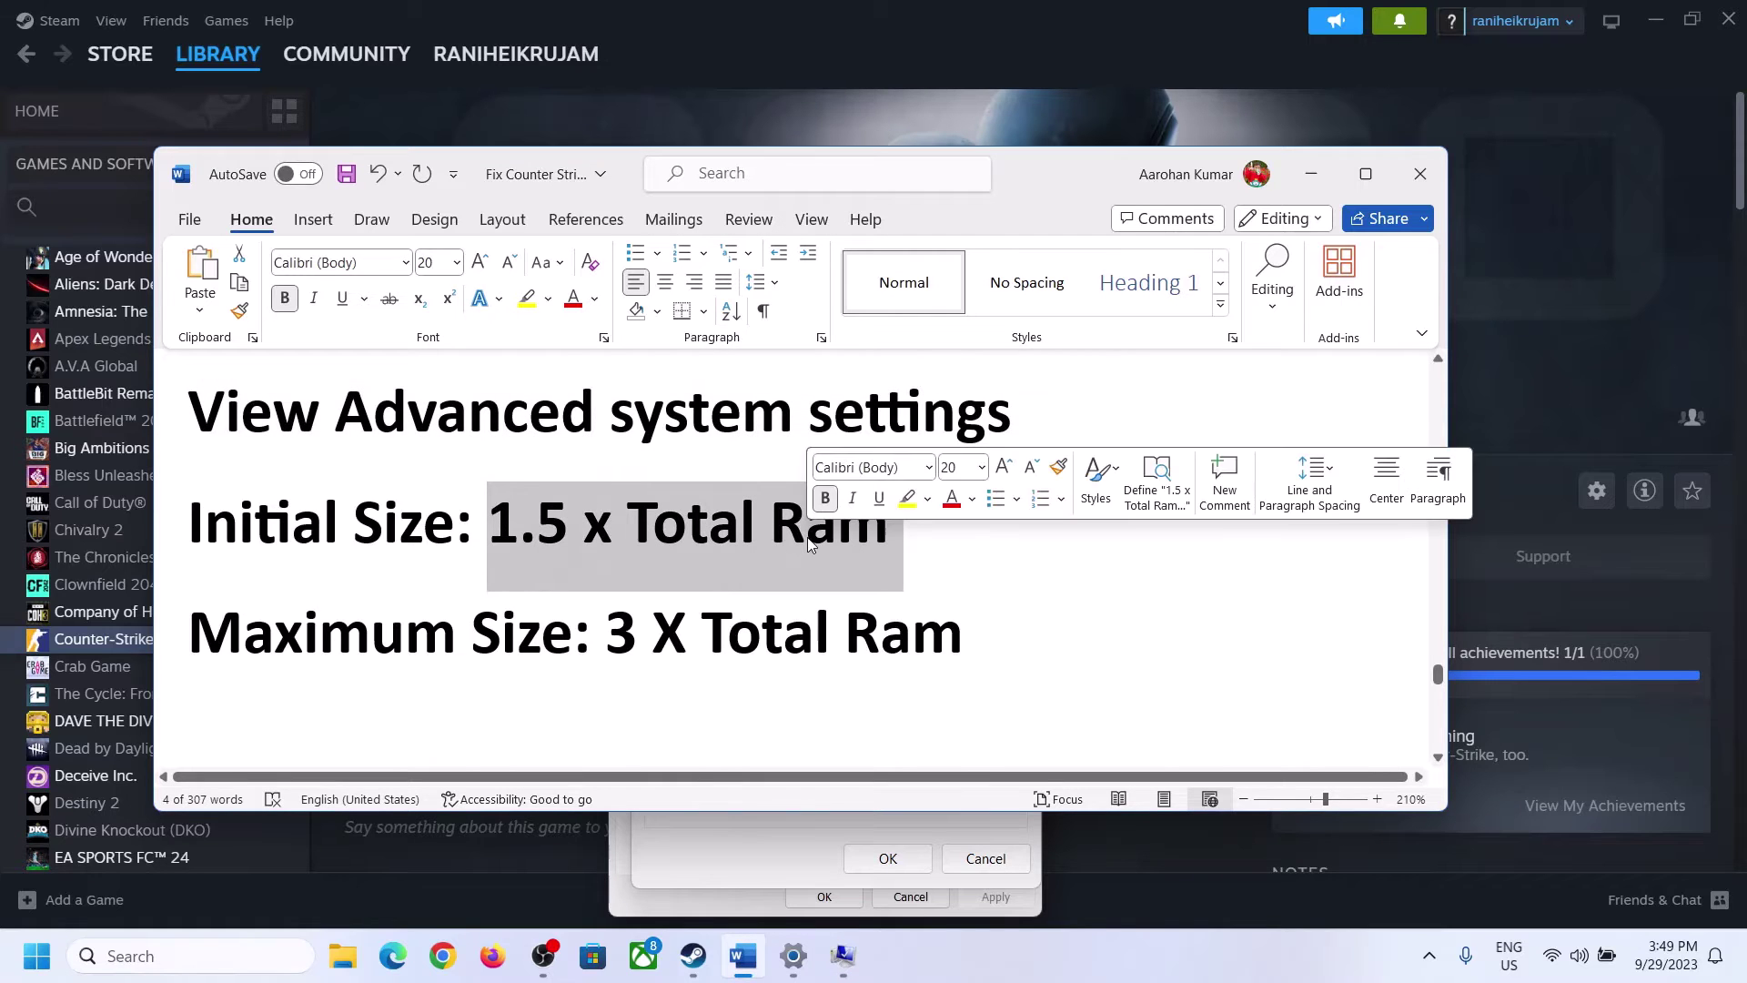
{"action": "left_click", "coordinate": [794, 960]}
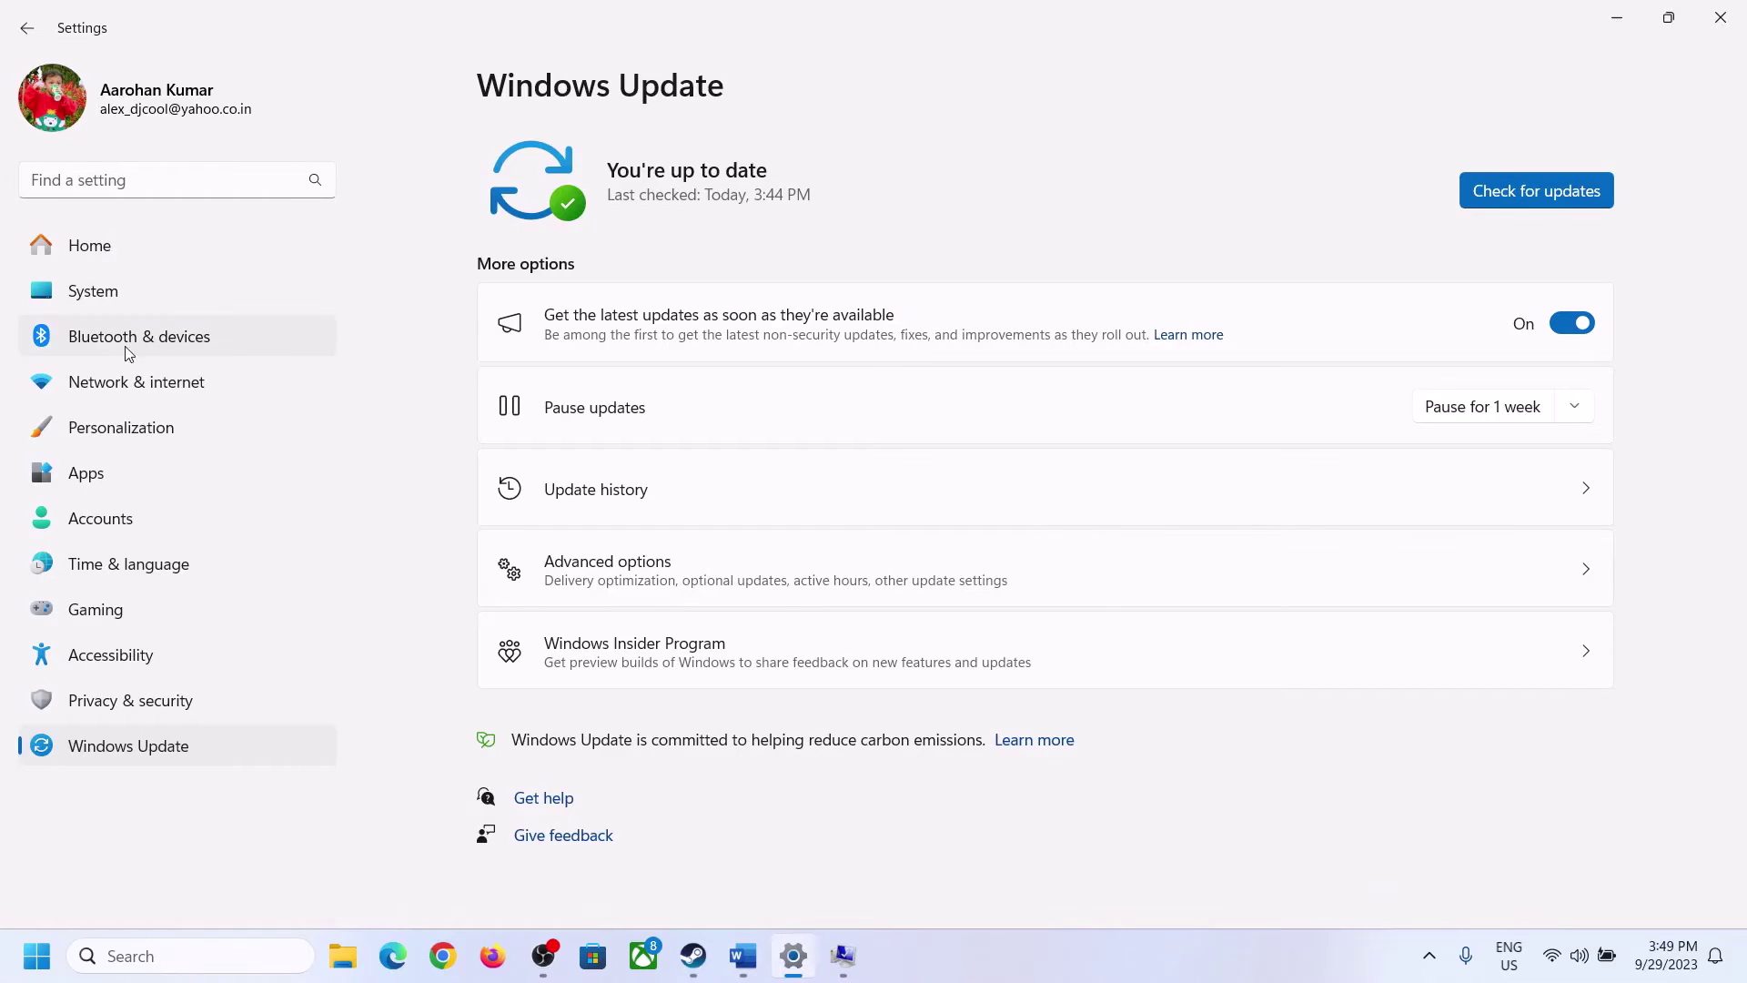
{"action": "left_click", "coordinate": [80, 293]}
{"action": "scroll", "coordinate": [636, 628], "scroll_direction": "down", "scroll_amount": 8}
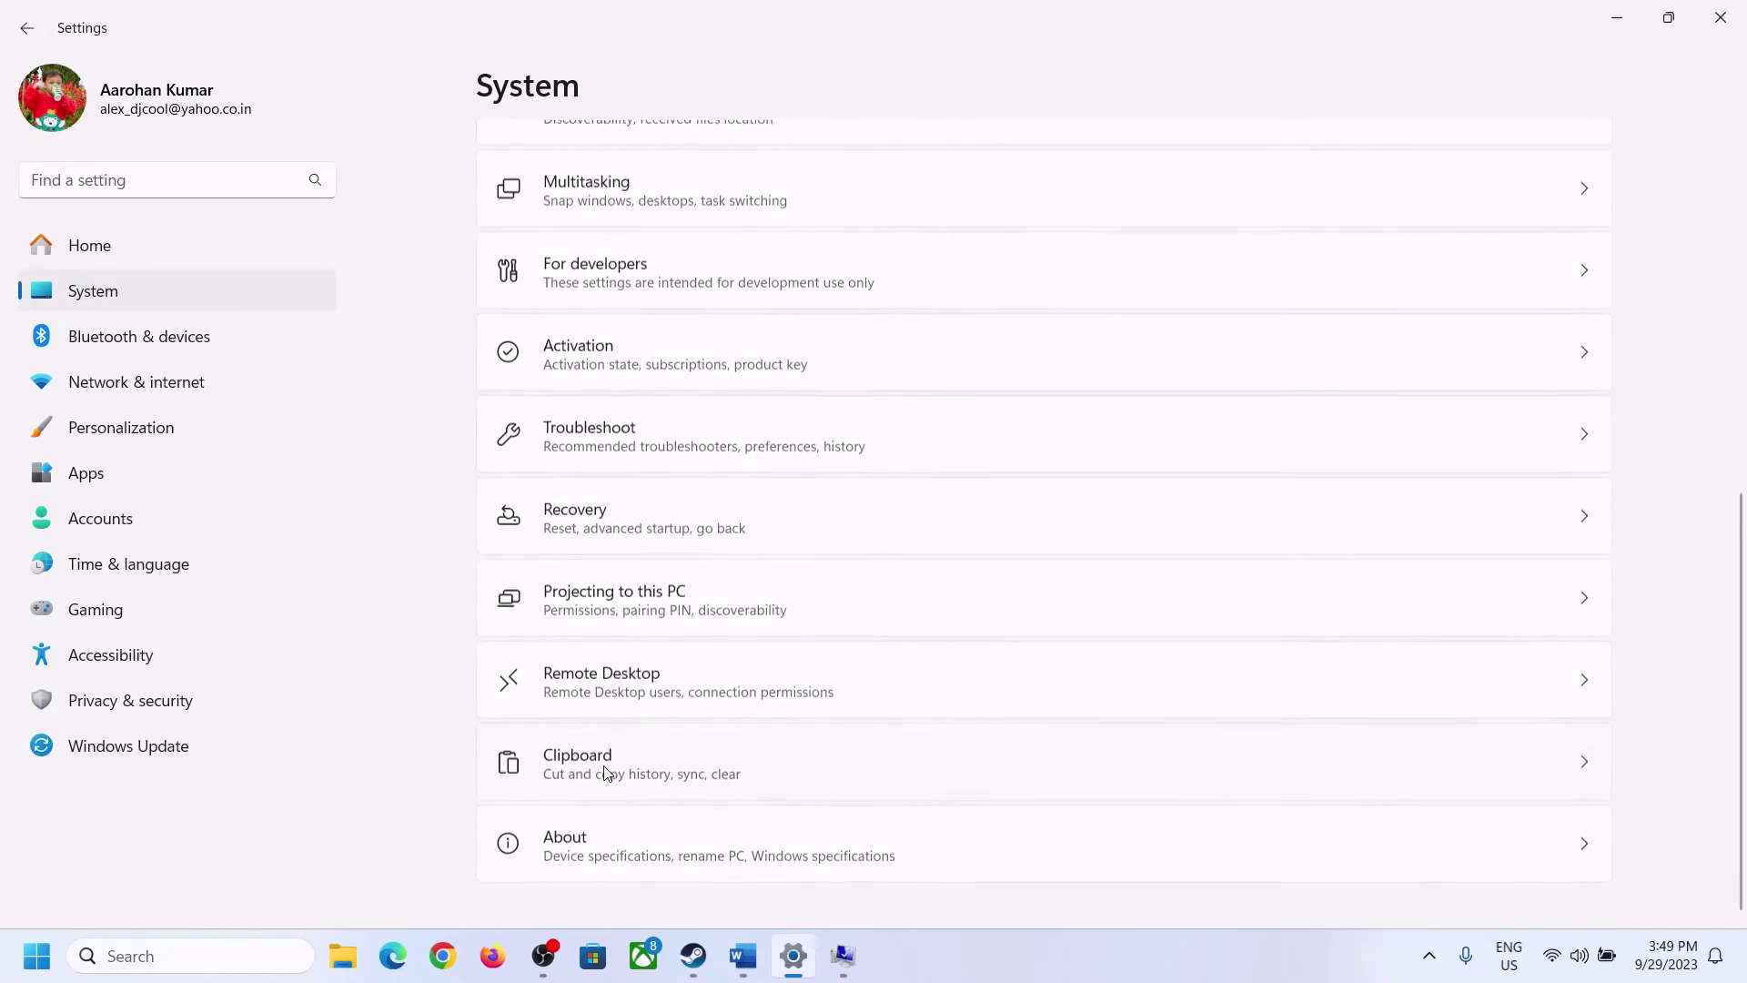
{"action": "left_click", "coordinate": [576, 866]}
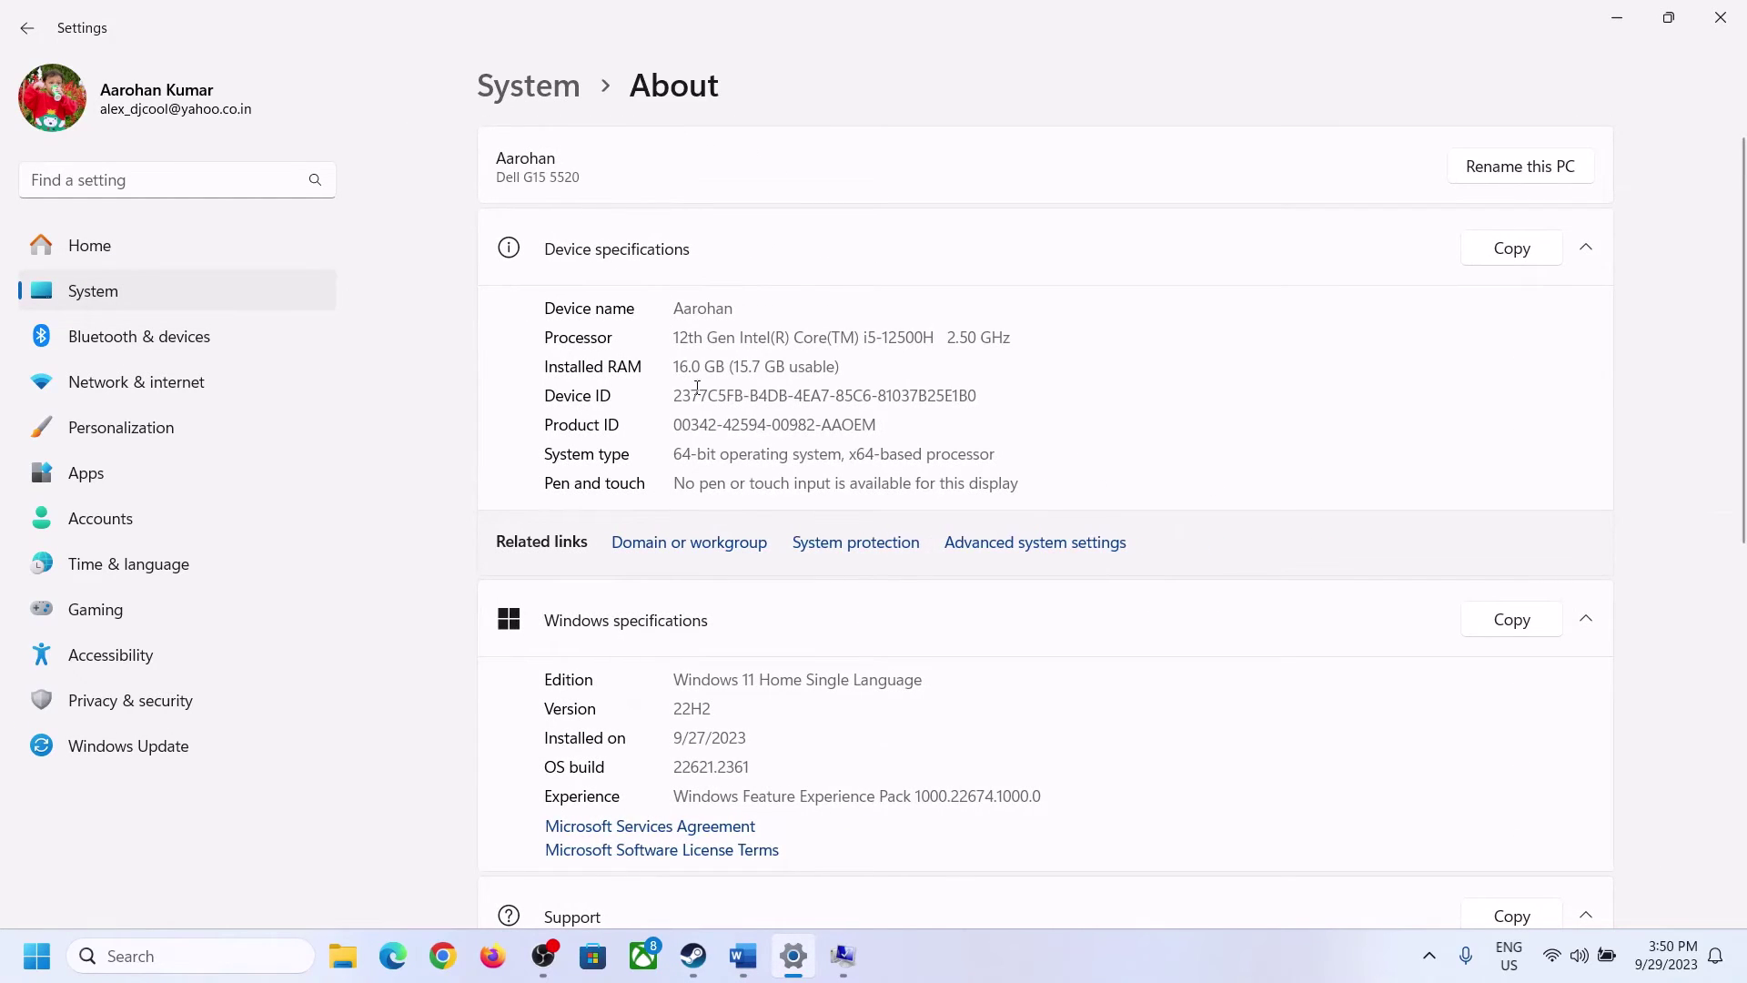
{"action": "left_click_drag", "start_coordinate": [687, 365], "coordinate": [665, 371]}
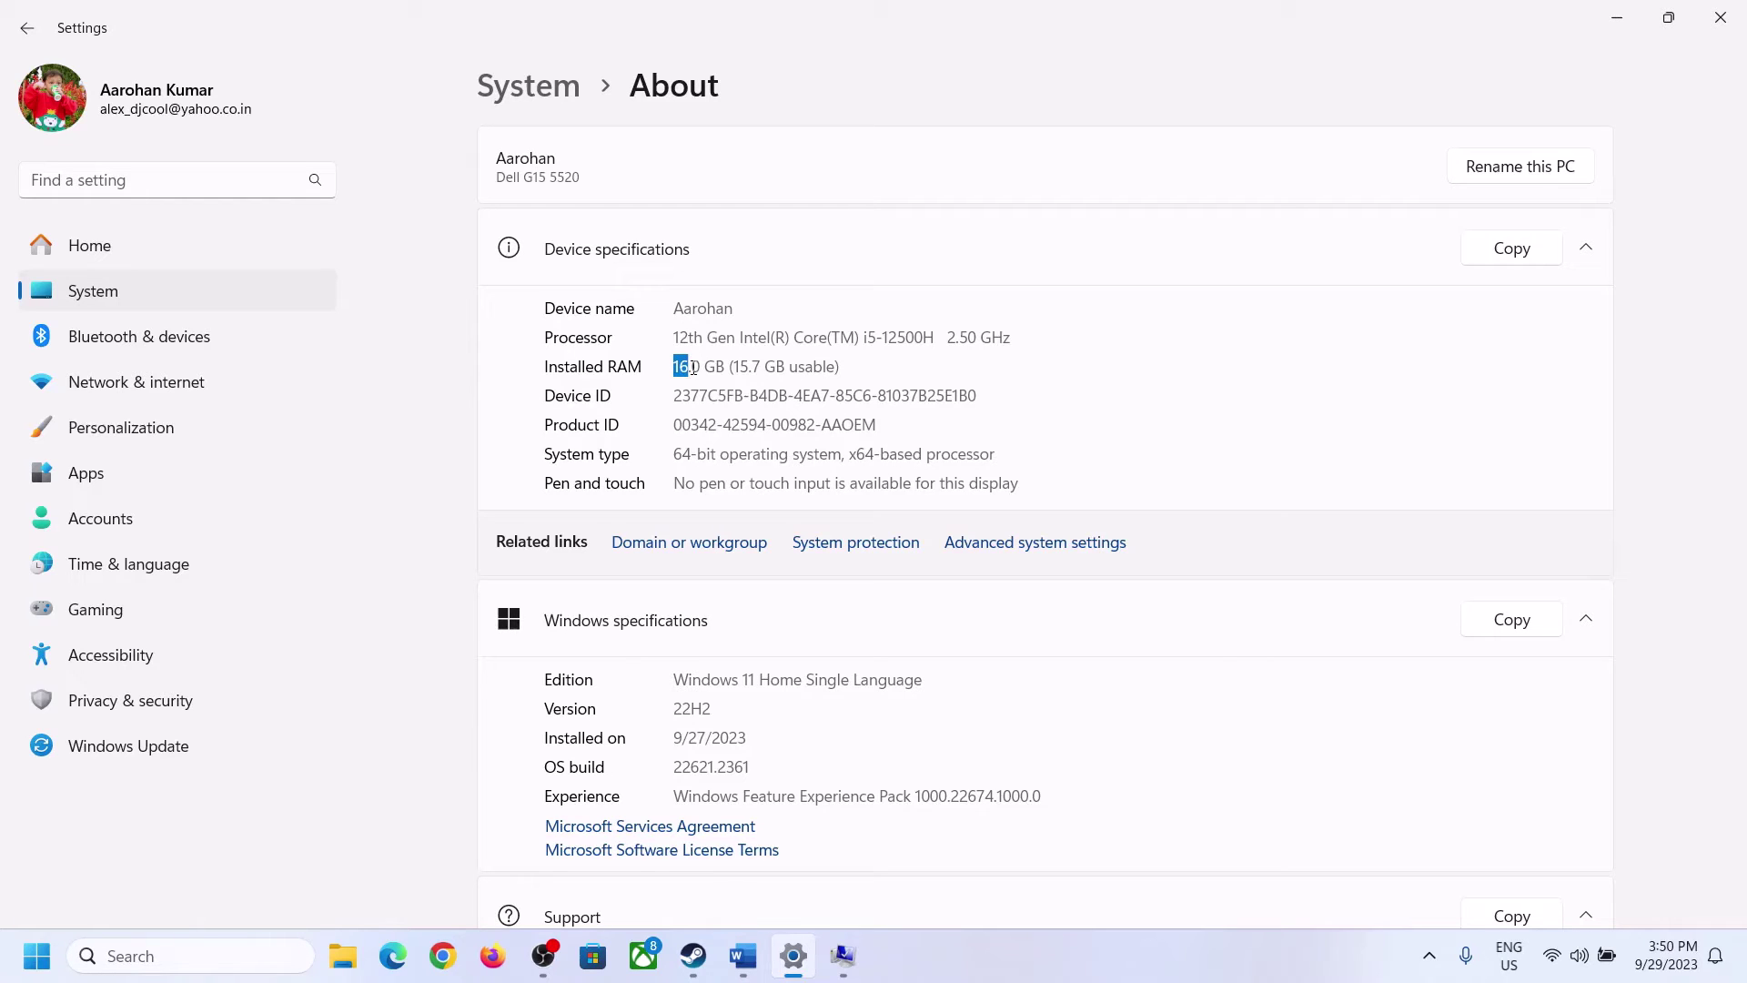
{"action": "left_click", "coordinate": [687, 365]}
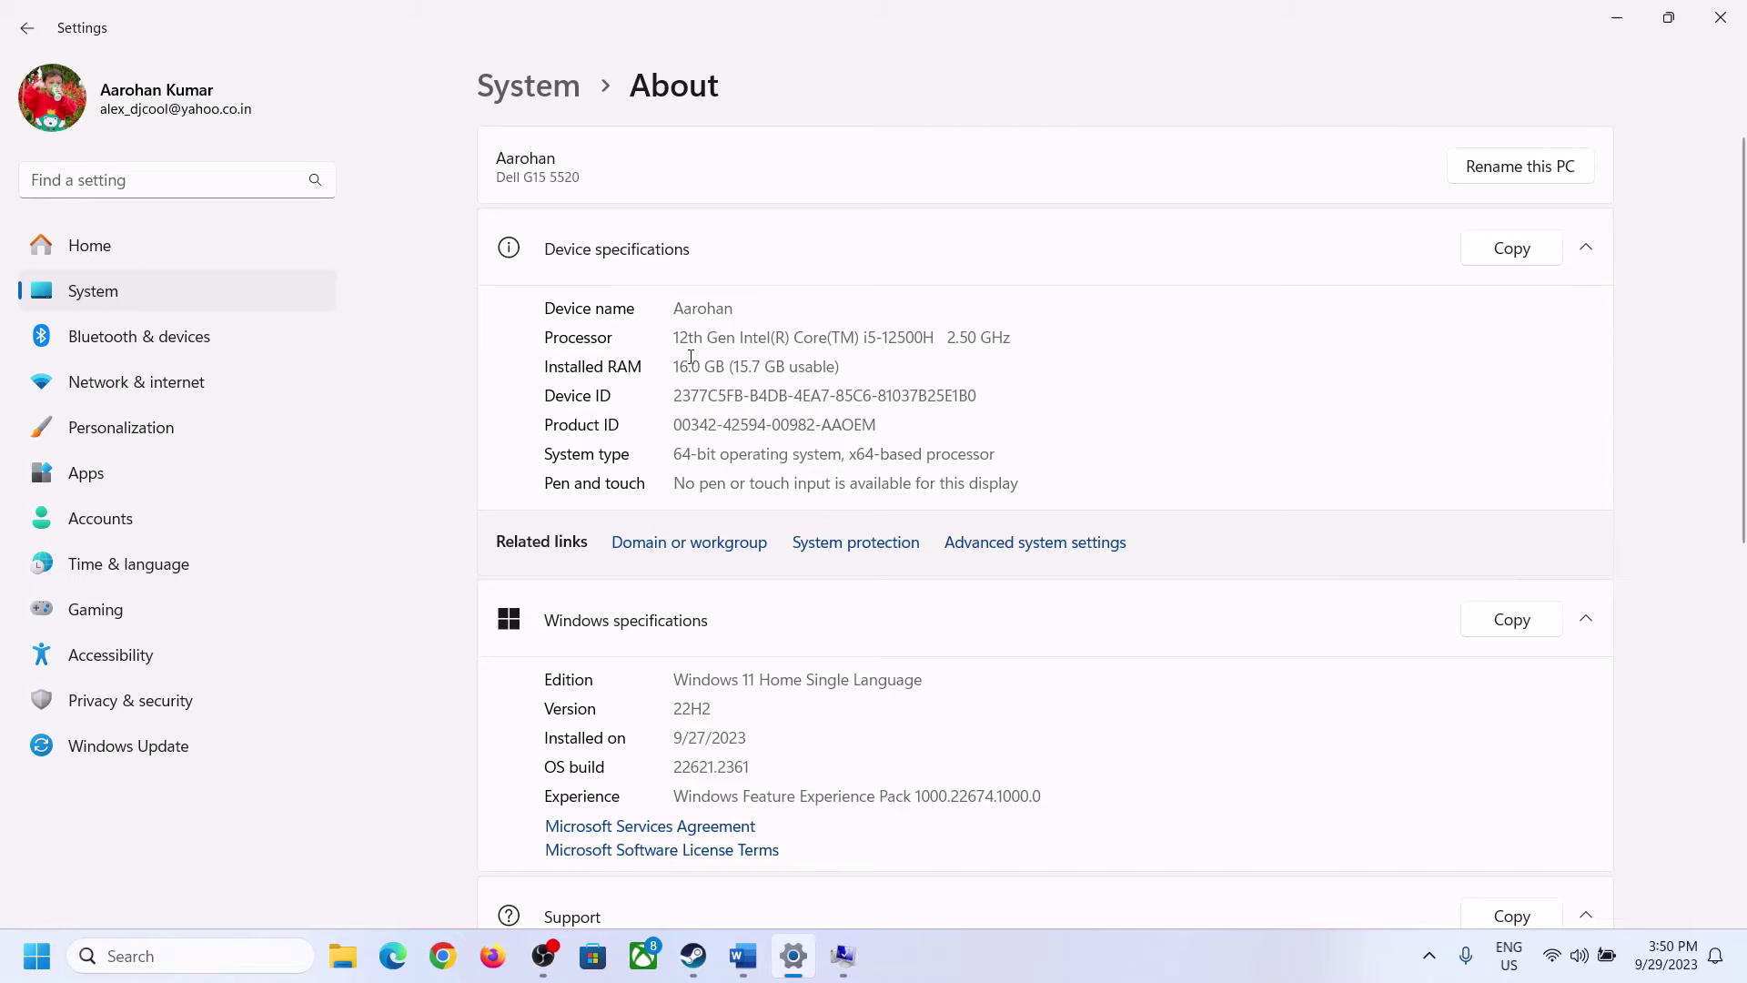
{"action": "left_click_drag", "start_coordinate": [691, 365], "coordinate": [666, 366]}
Open Calculator with the Run command calc and arrange it over the Word document showing the paging file size formulas.
{"action": "left_click", "coordinate": [843, 955]}
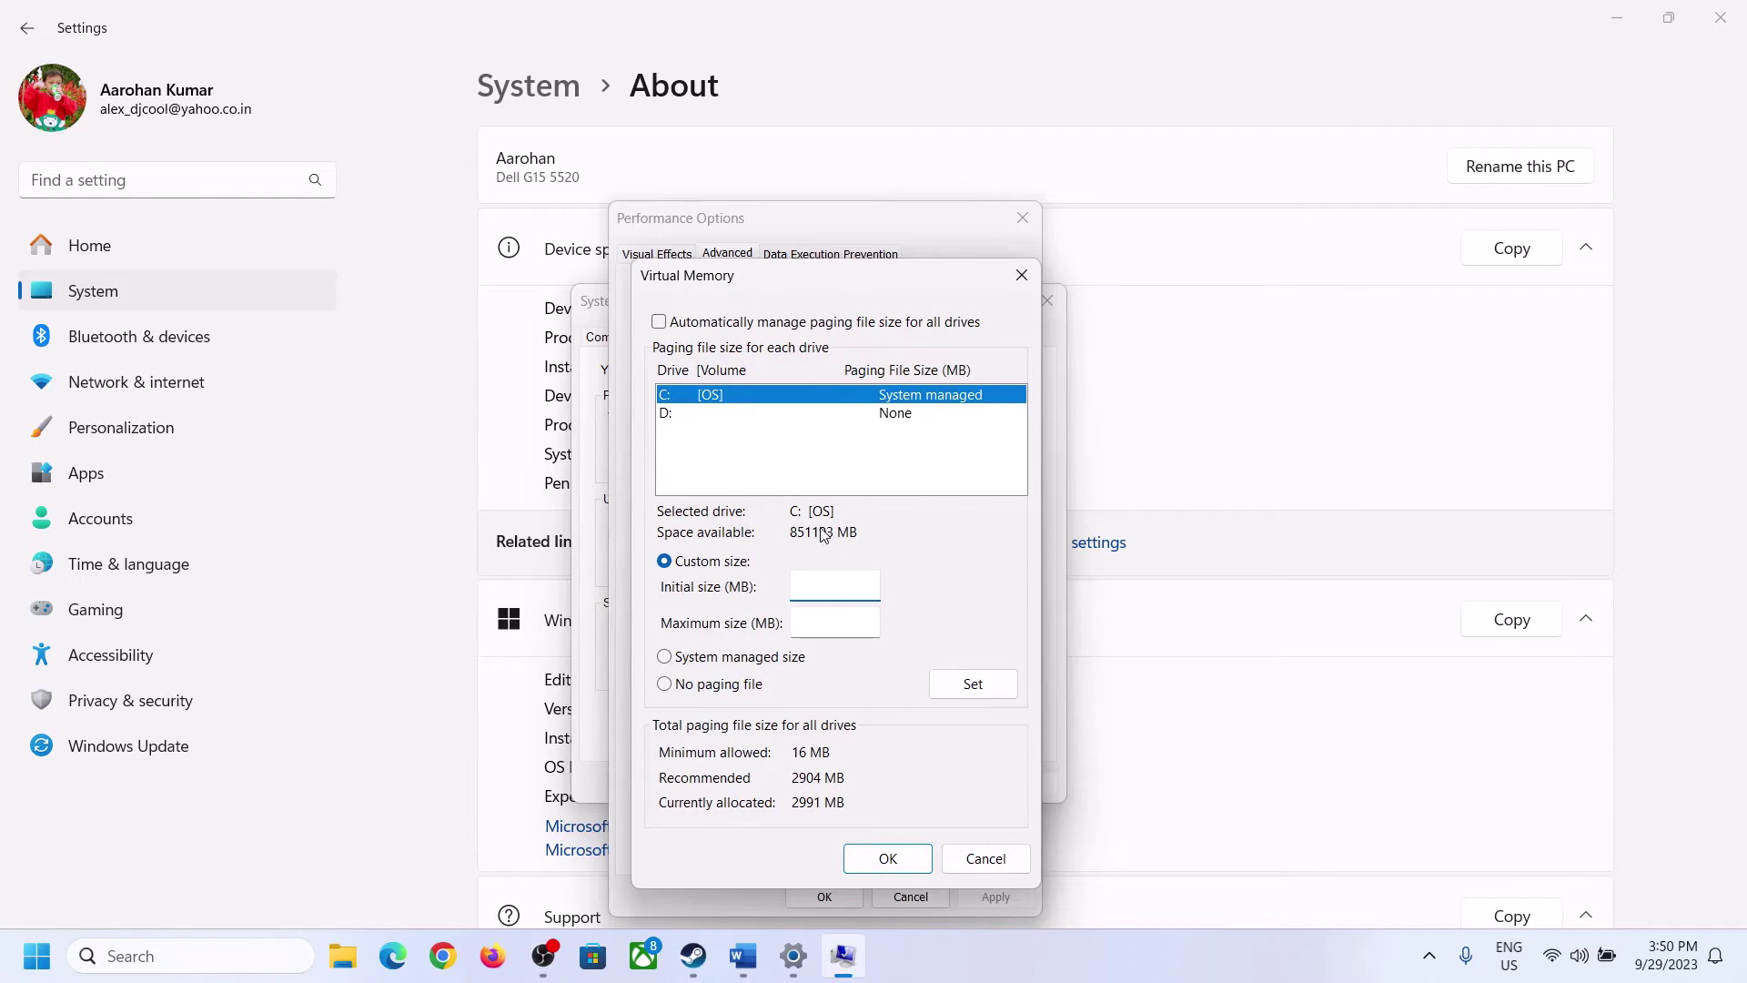
{"action": "mouse_move", "coordinate": [792, 952]}
{"action": "left_click", "coordinate": [788, 846]}
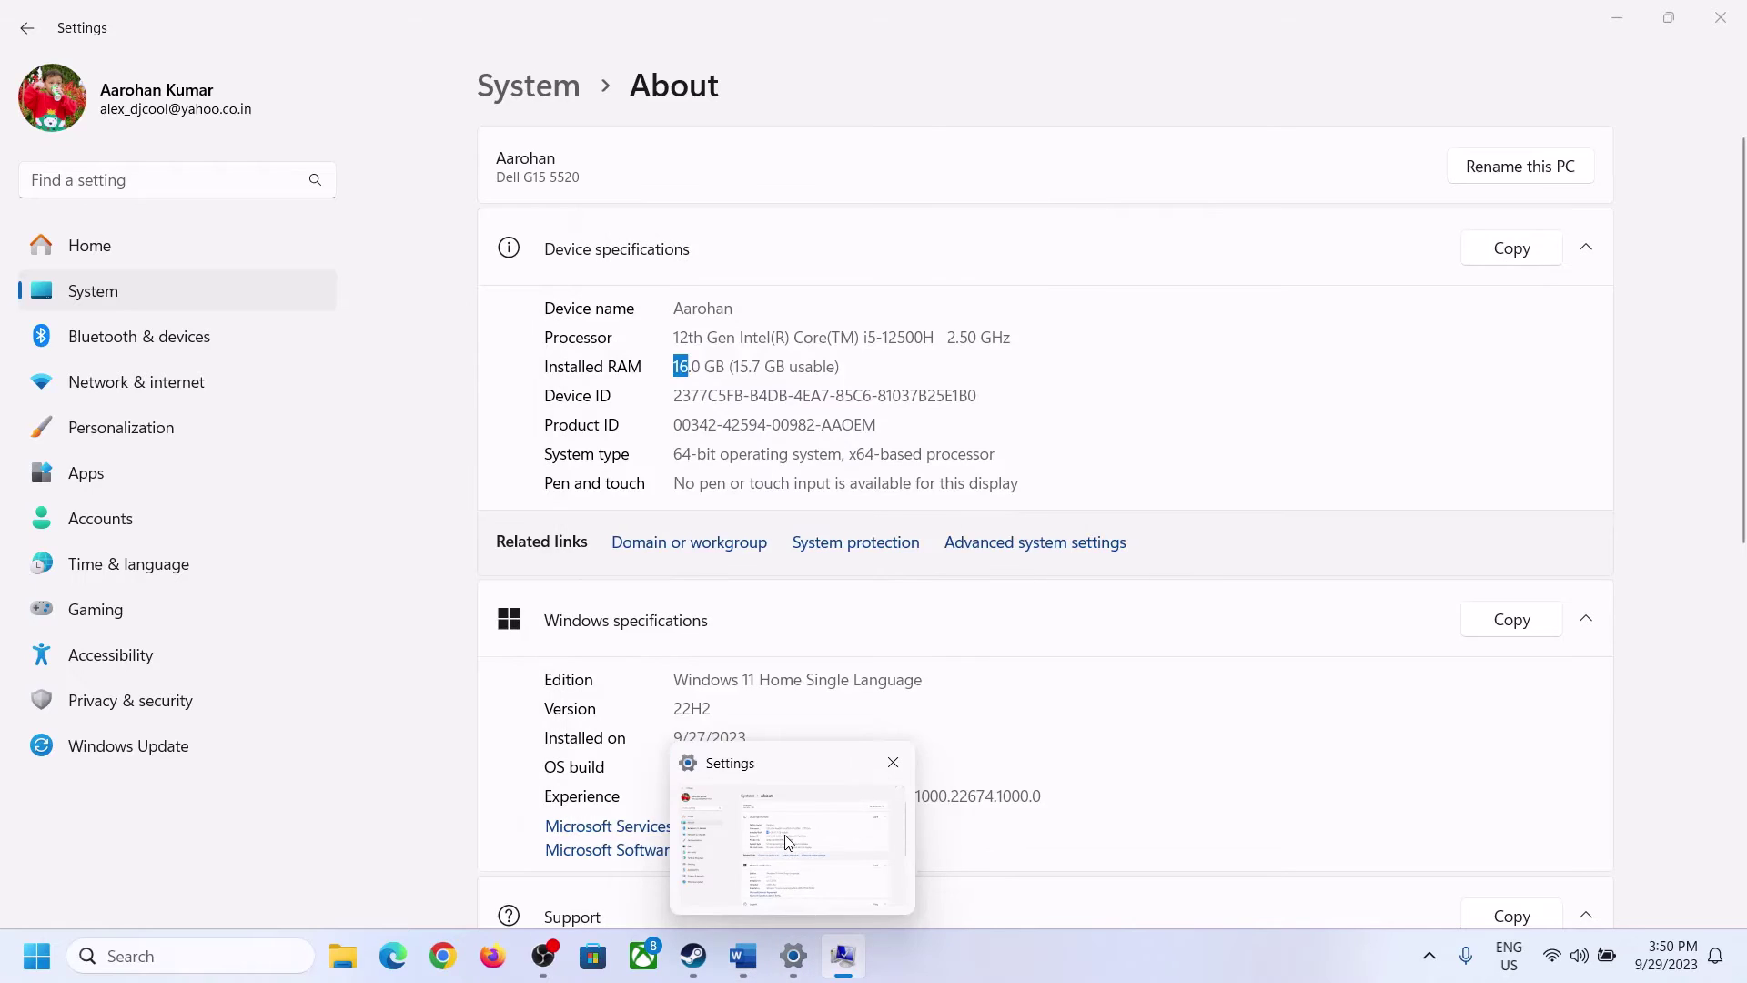
{"action": "key", "text": "super+r"}
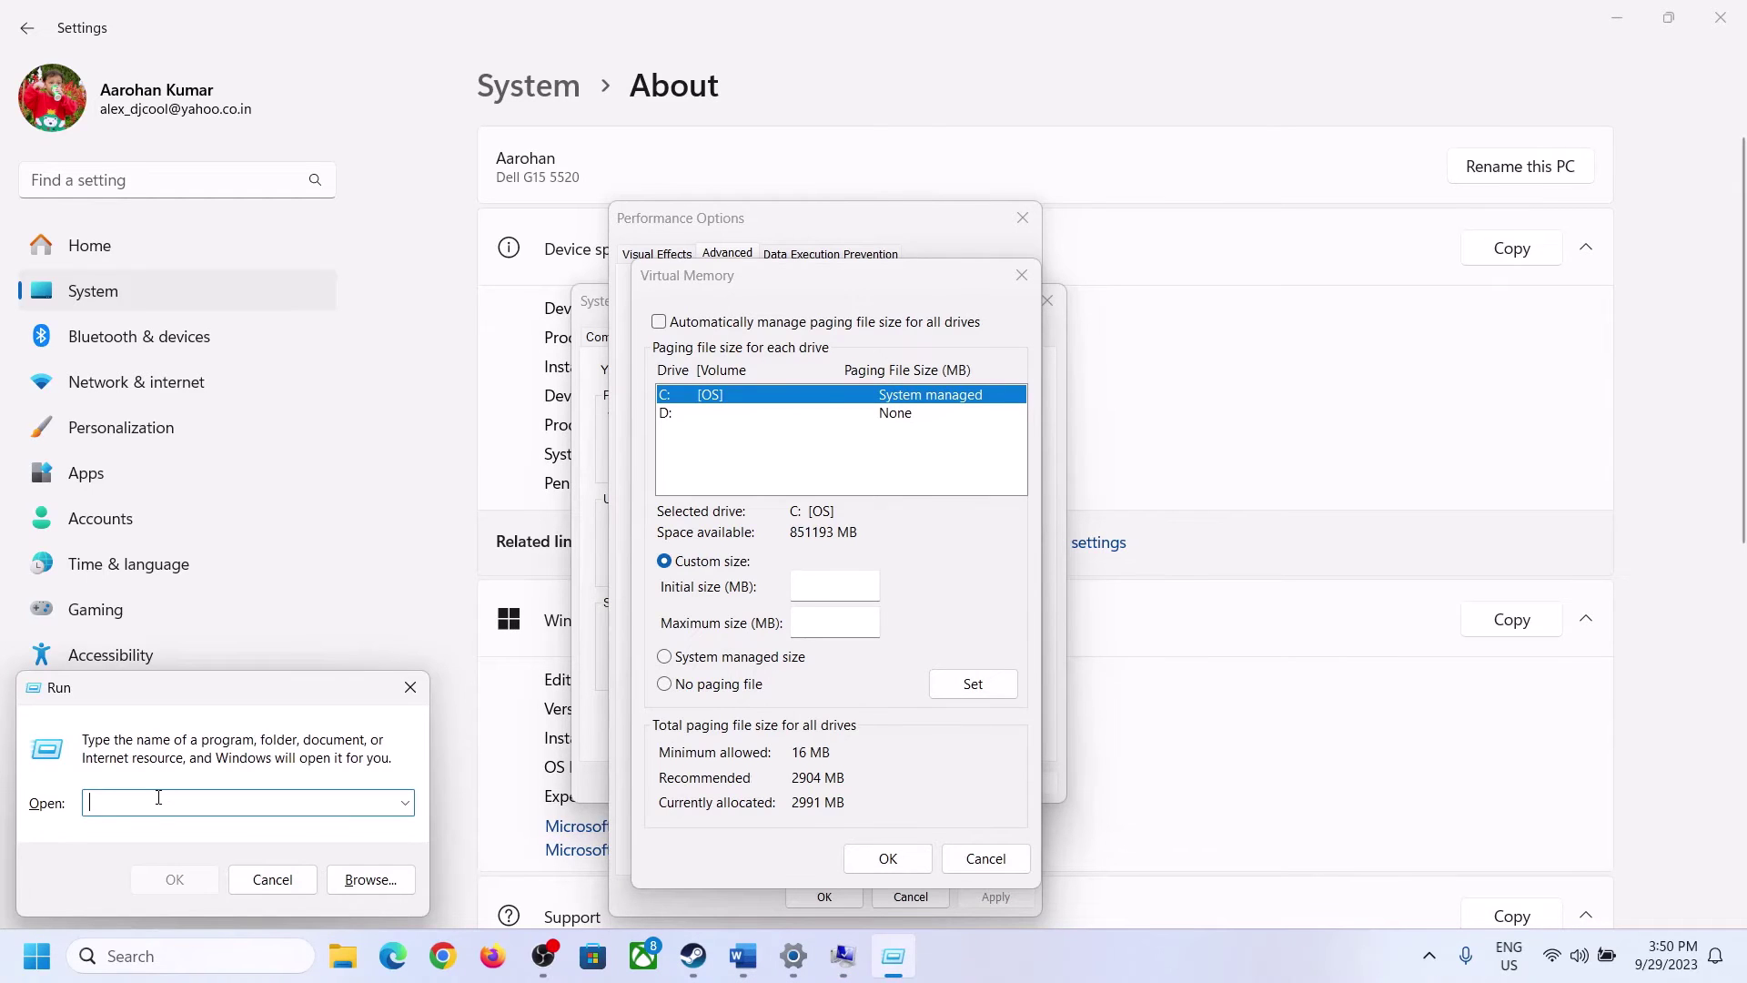
{"action": "type", "text": "calc"}
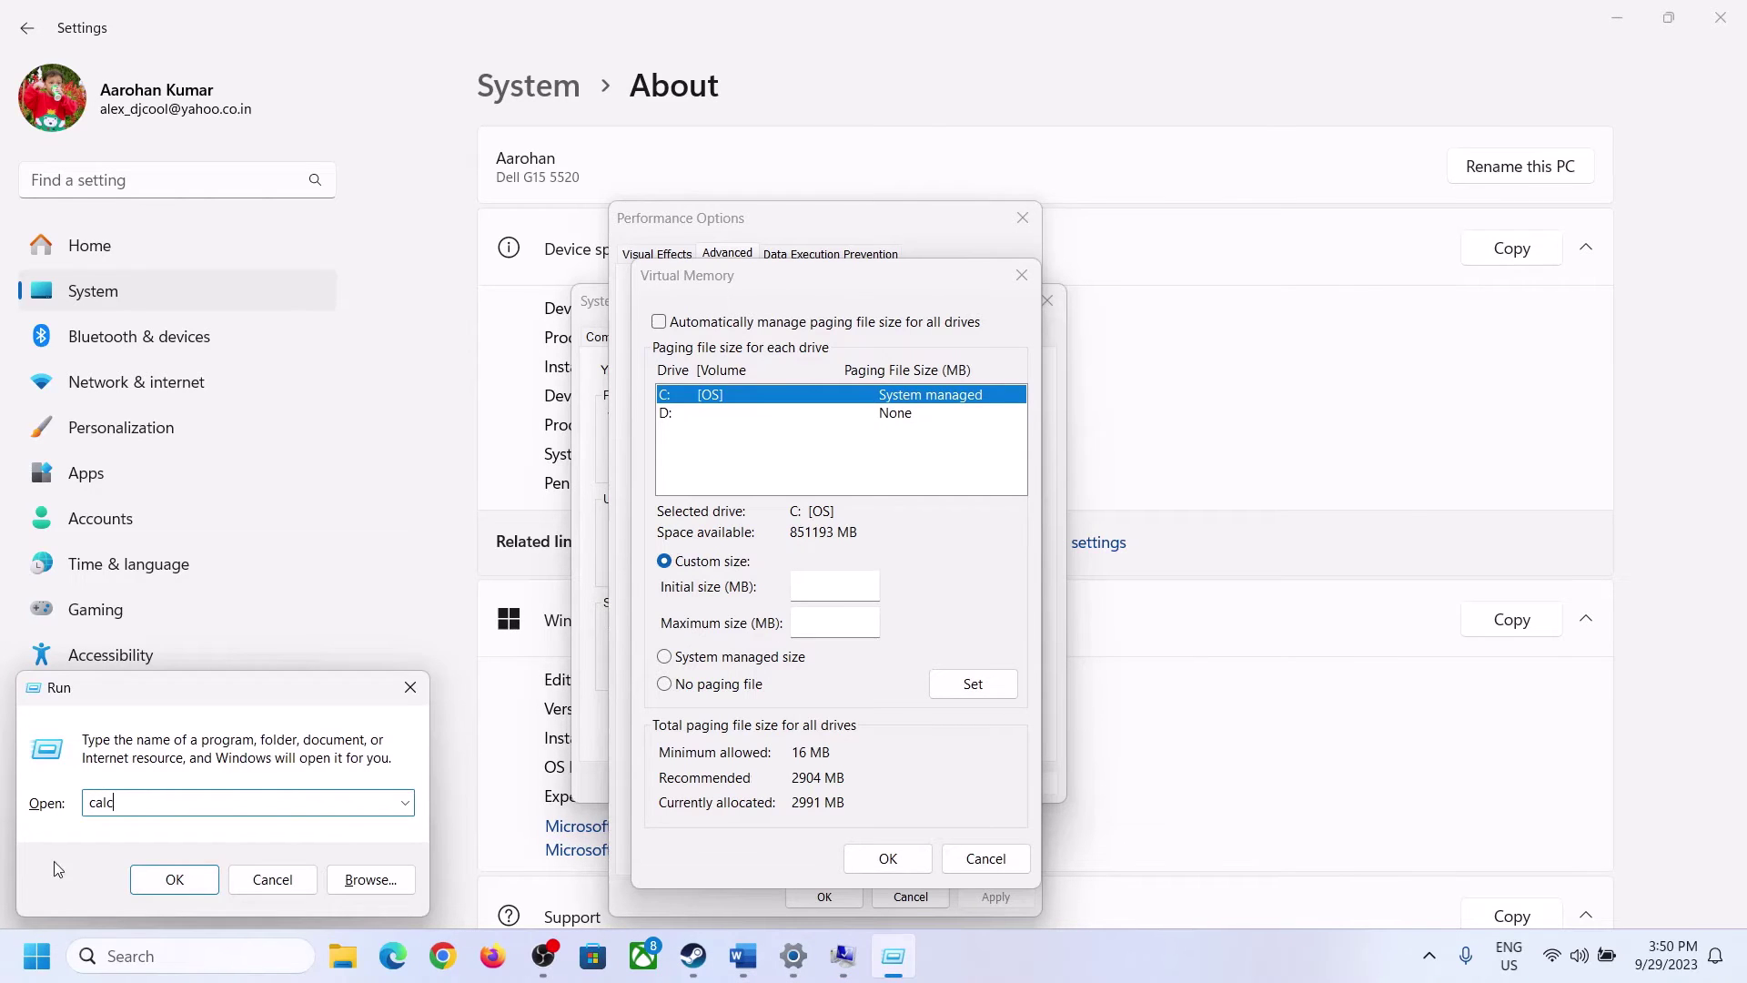
{"action": "left_click", "coordinate": [173, 879]}
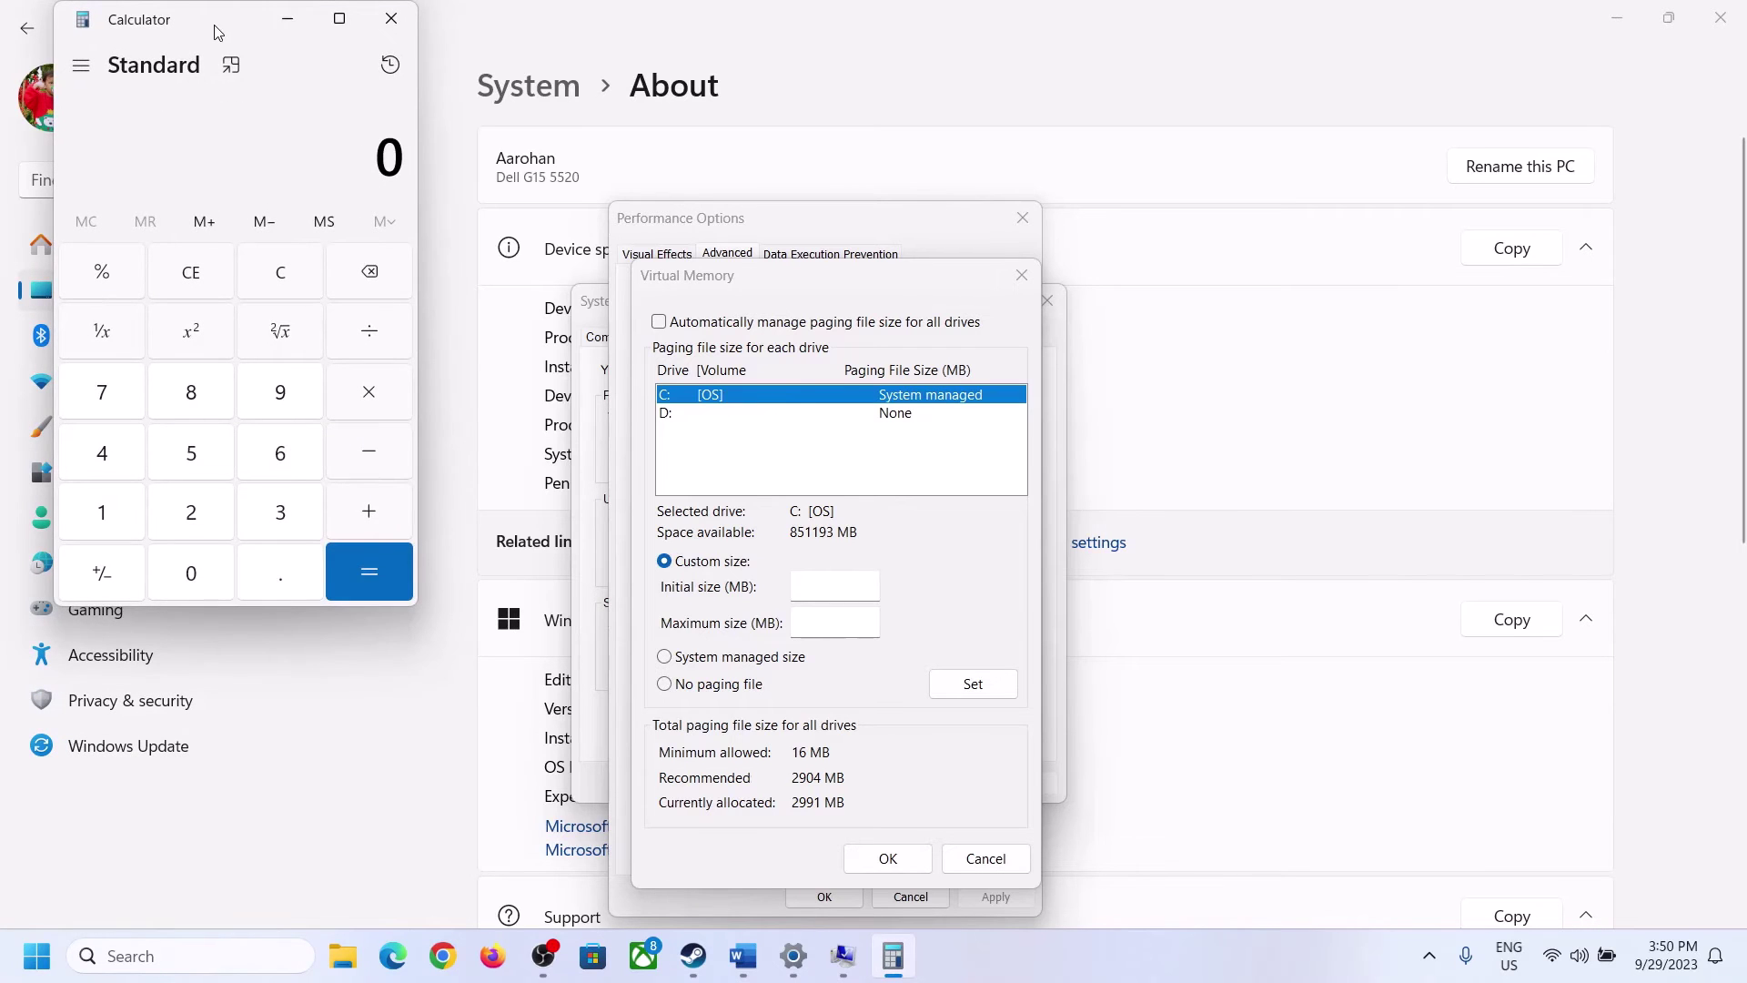
{"action": "left_click_drag", "start_coordinate": [214, 24], "coordinate": [1273, 291]}
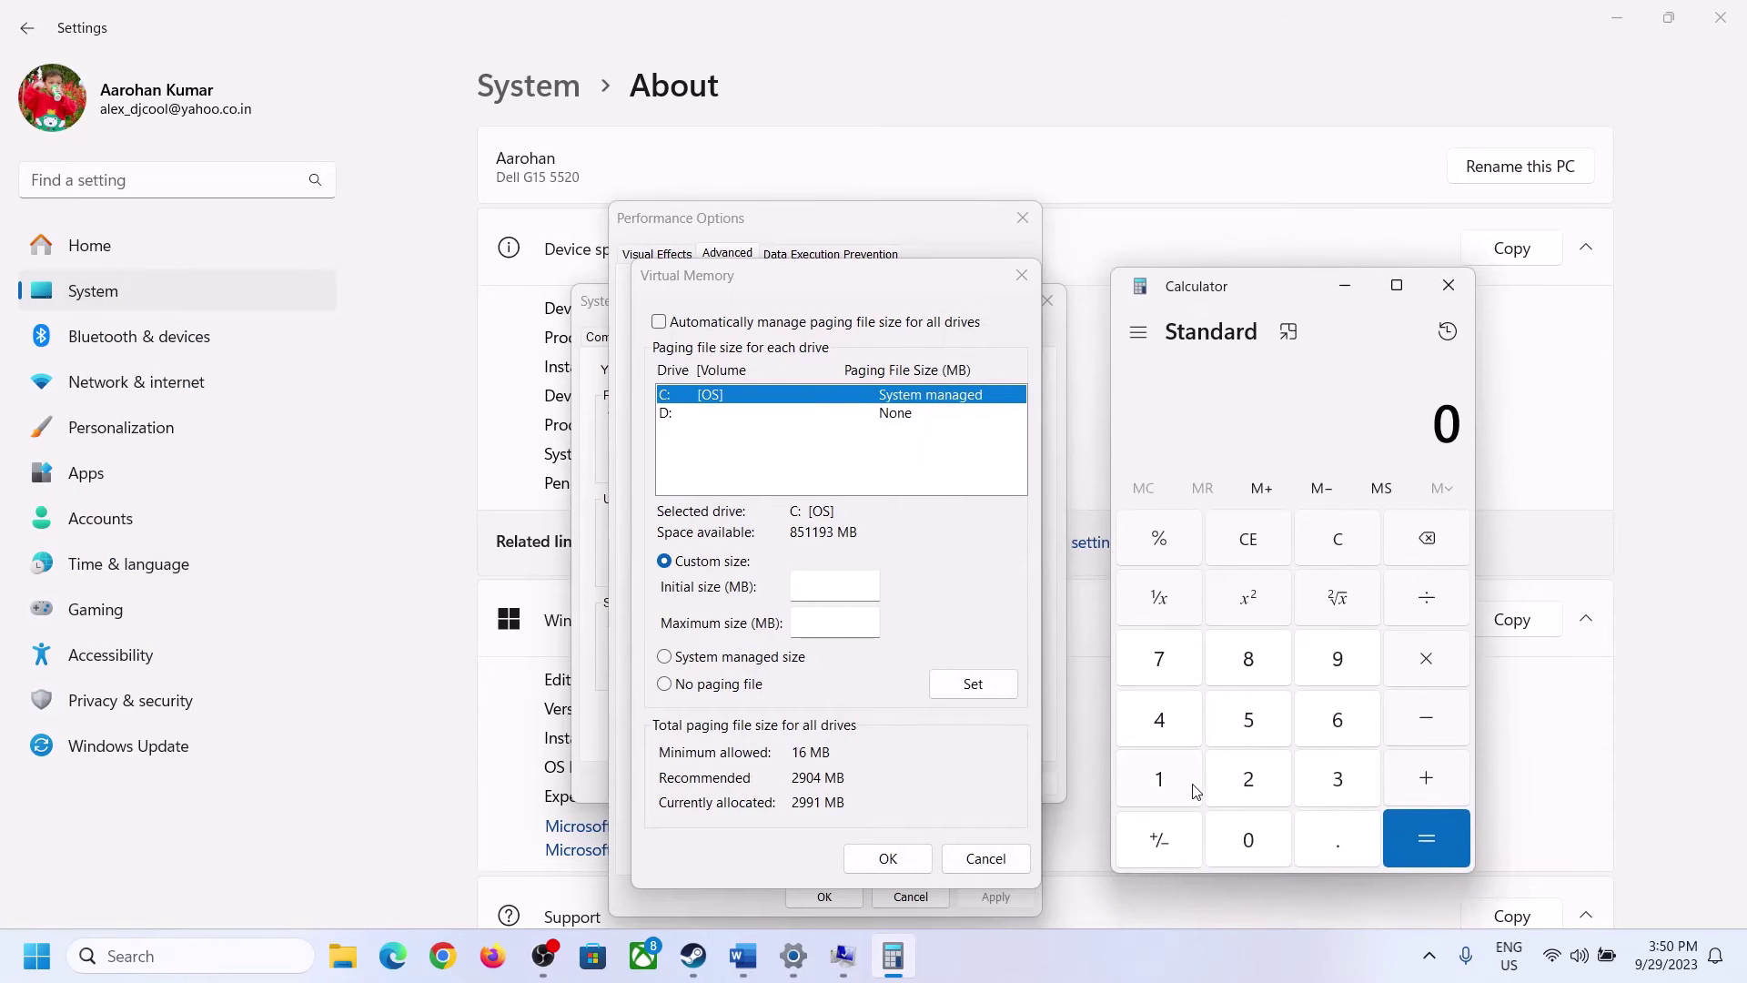
{"action": "mouse_move", "coordinate": [744, 956]}
{"action": "left_click", "coordinate": [625, 805]}
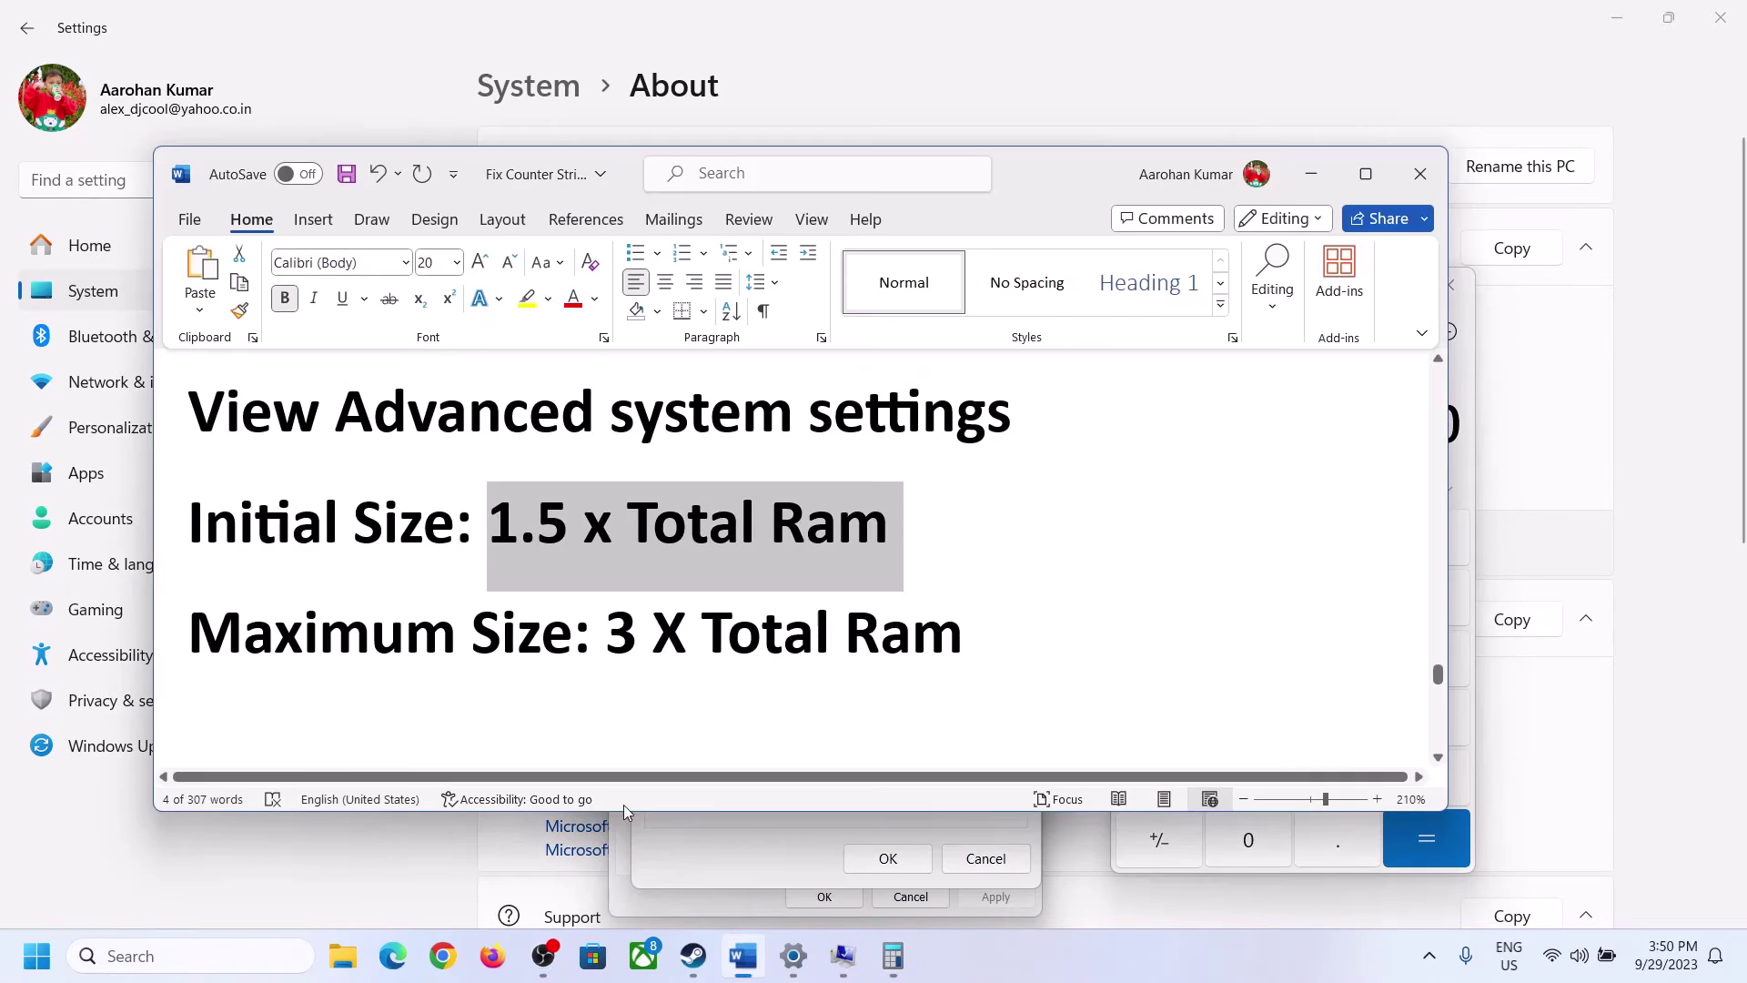
{"action": "left_click", "coordinate": [893, 955]}
{"action": "left_click", "coordinate": [1163, 785]}
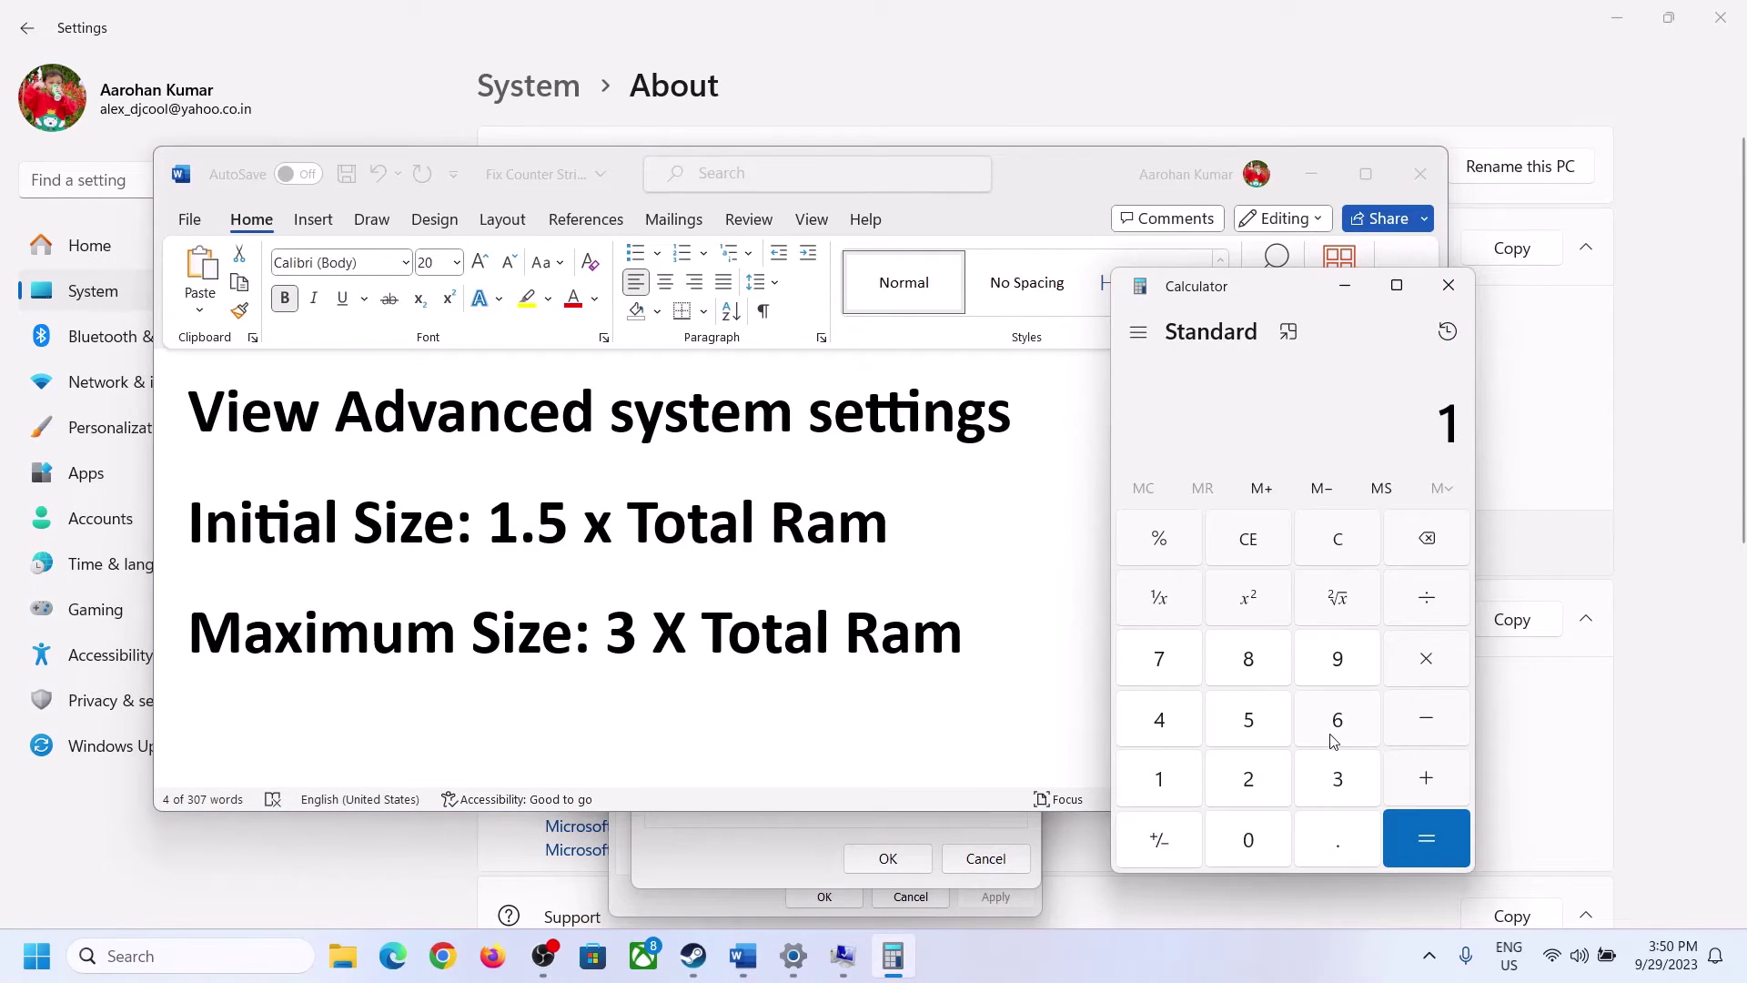
{"action": "left_click", "coordinate": [1330, 736]}
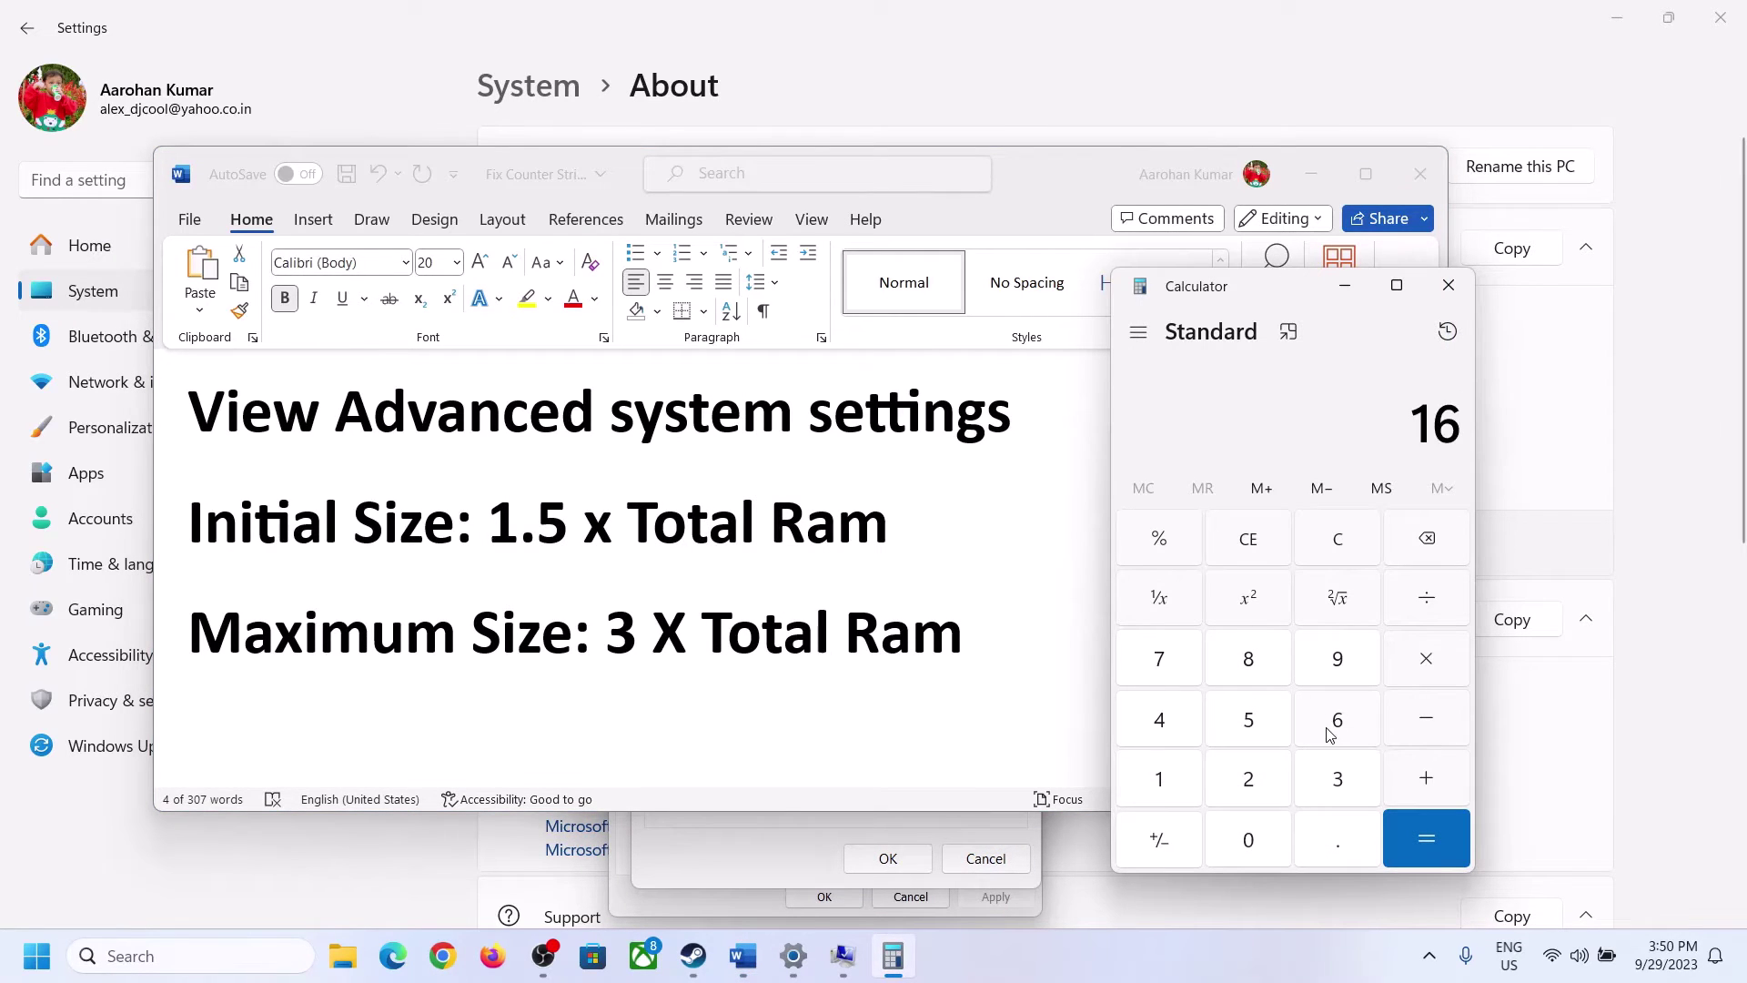
{"action": "left_click", "coordinate": [1341, 555]}
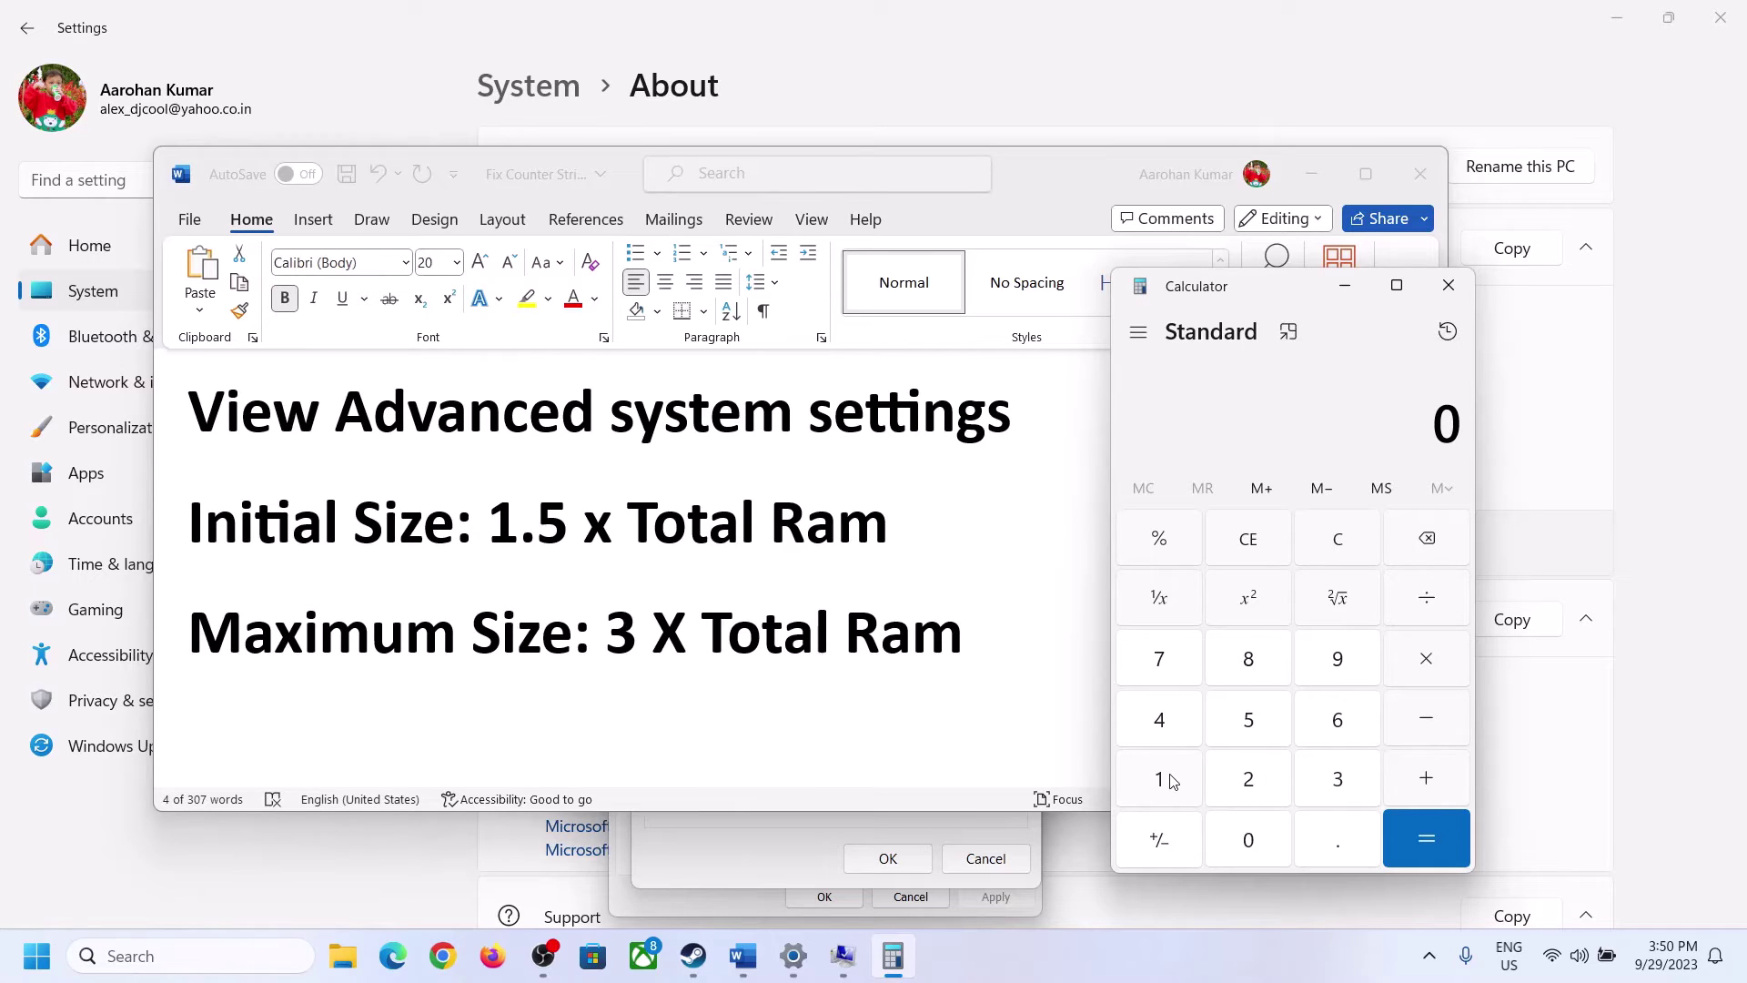
Calculate 16 × 1024 in Calculator to convert the installed RAM to megabytes.
{"action": "left_click", "coordinate": [1172, 780]}
{"action": "left_click", "coordinate": [1308, 725]}
{"action": "left_click", "coordinate": [1408, 678]}
{"action": "left_click", "coordinate": [1161, 788]}
{"action": "left_click", "coordinate": [1252, 846]}
{"action": "left_click", "coordinate": [1227, 772]}
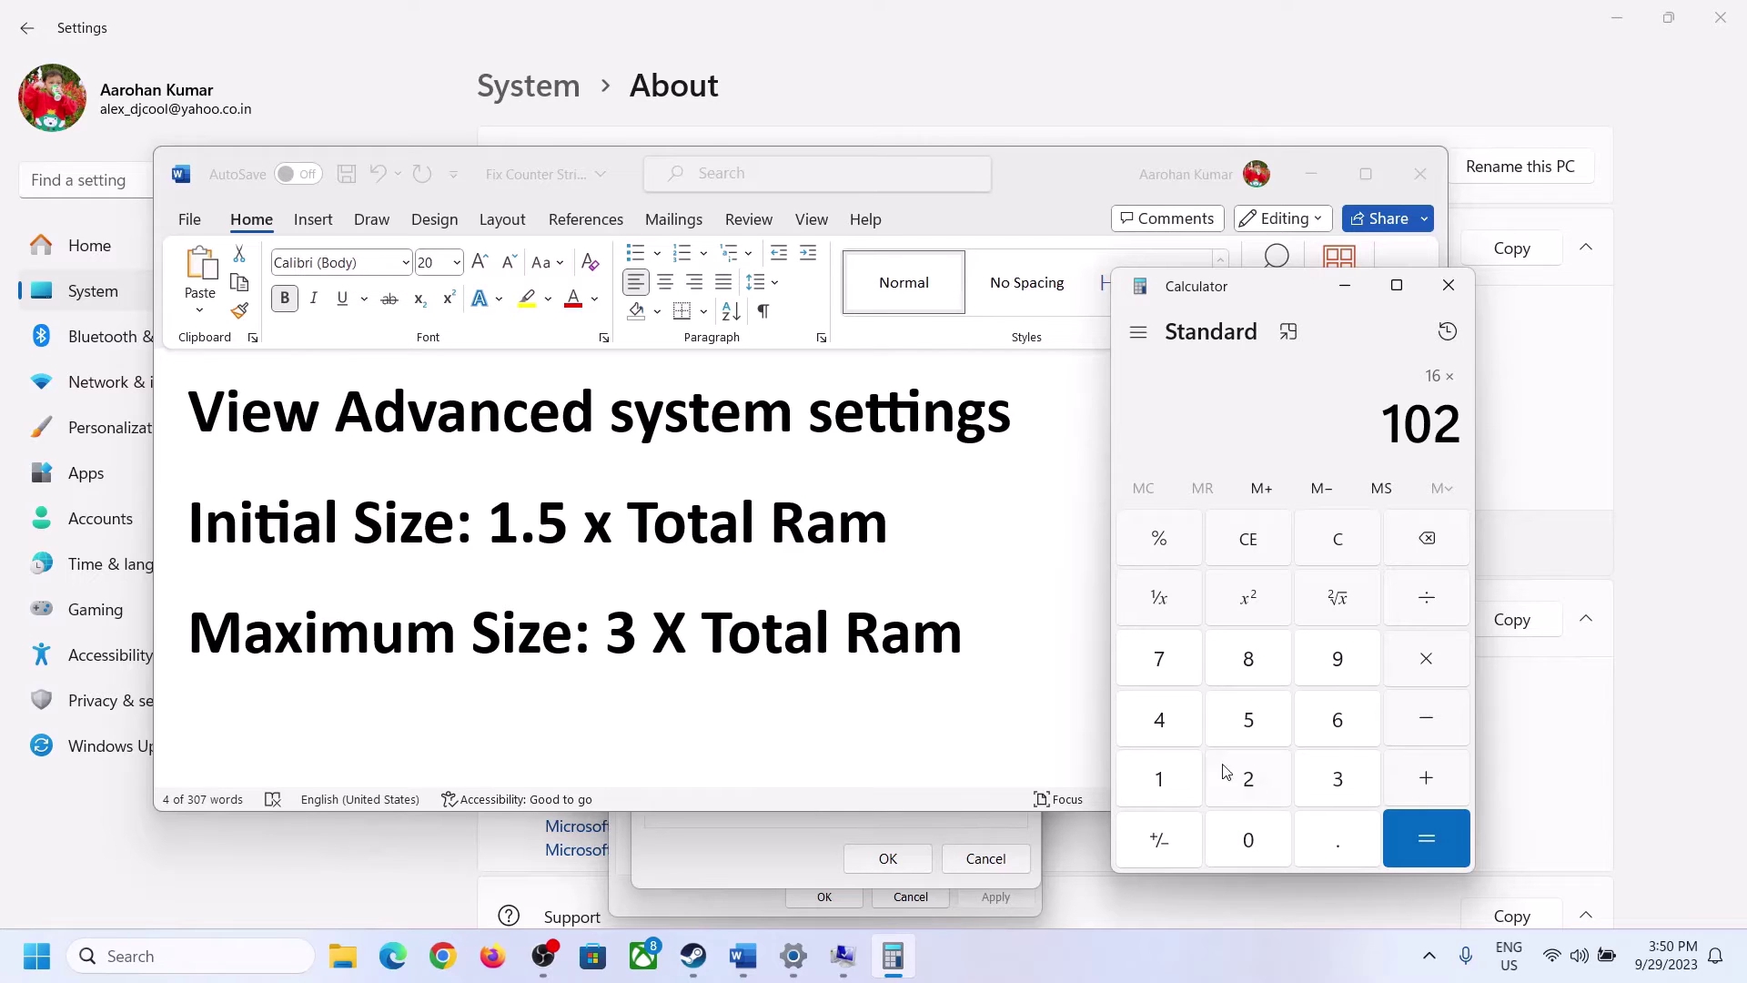
{"action": "left_click", "coordinate": [1168, 728]}
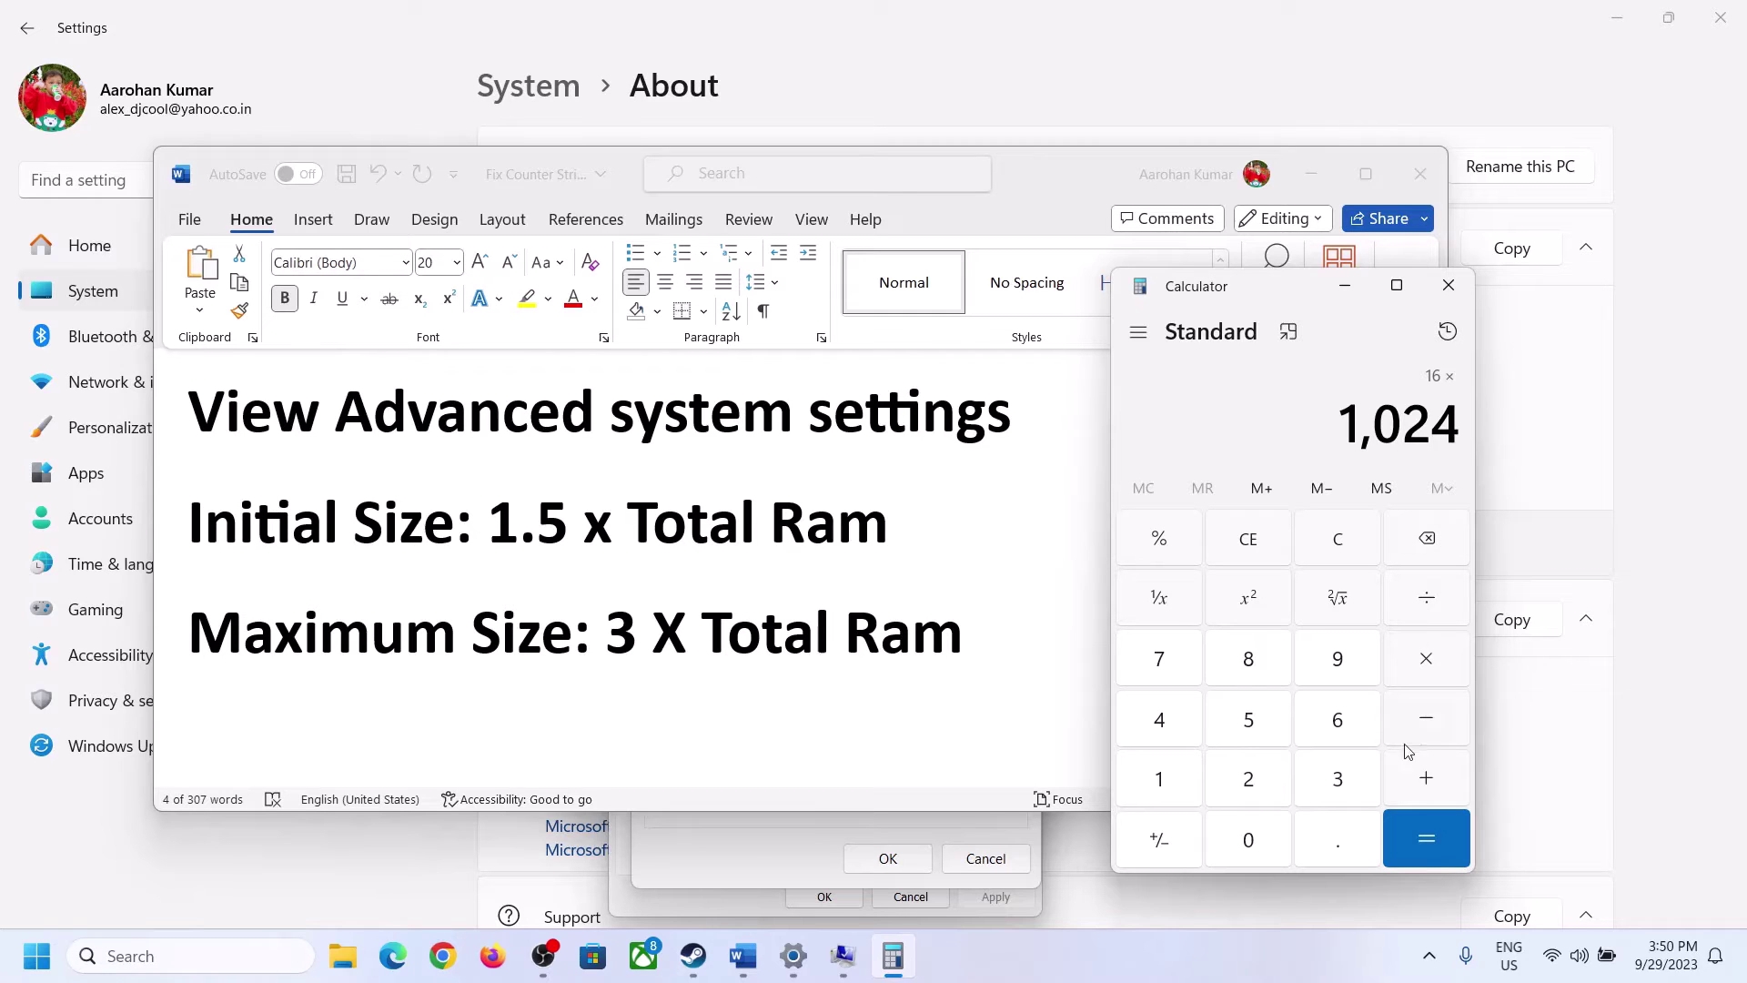
{"action": "left_click", "coordinate": [1425, 839]}
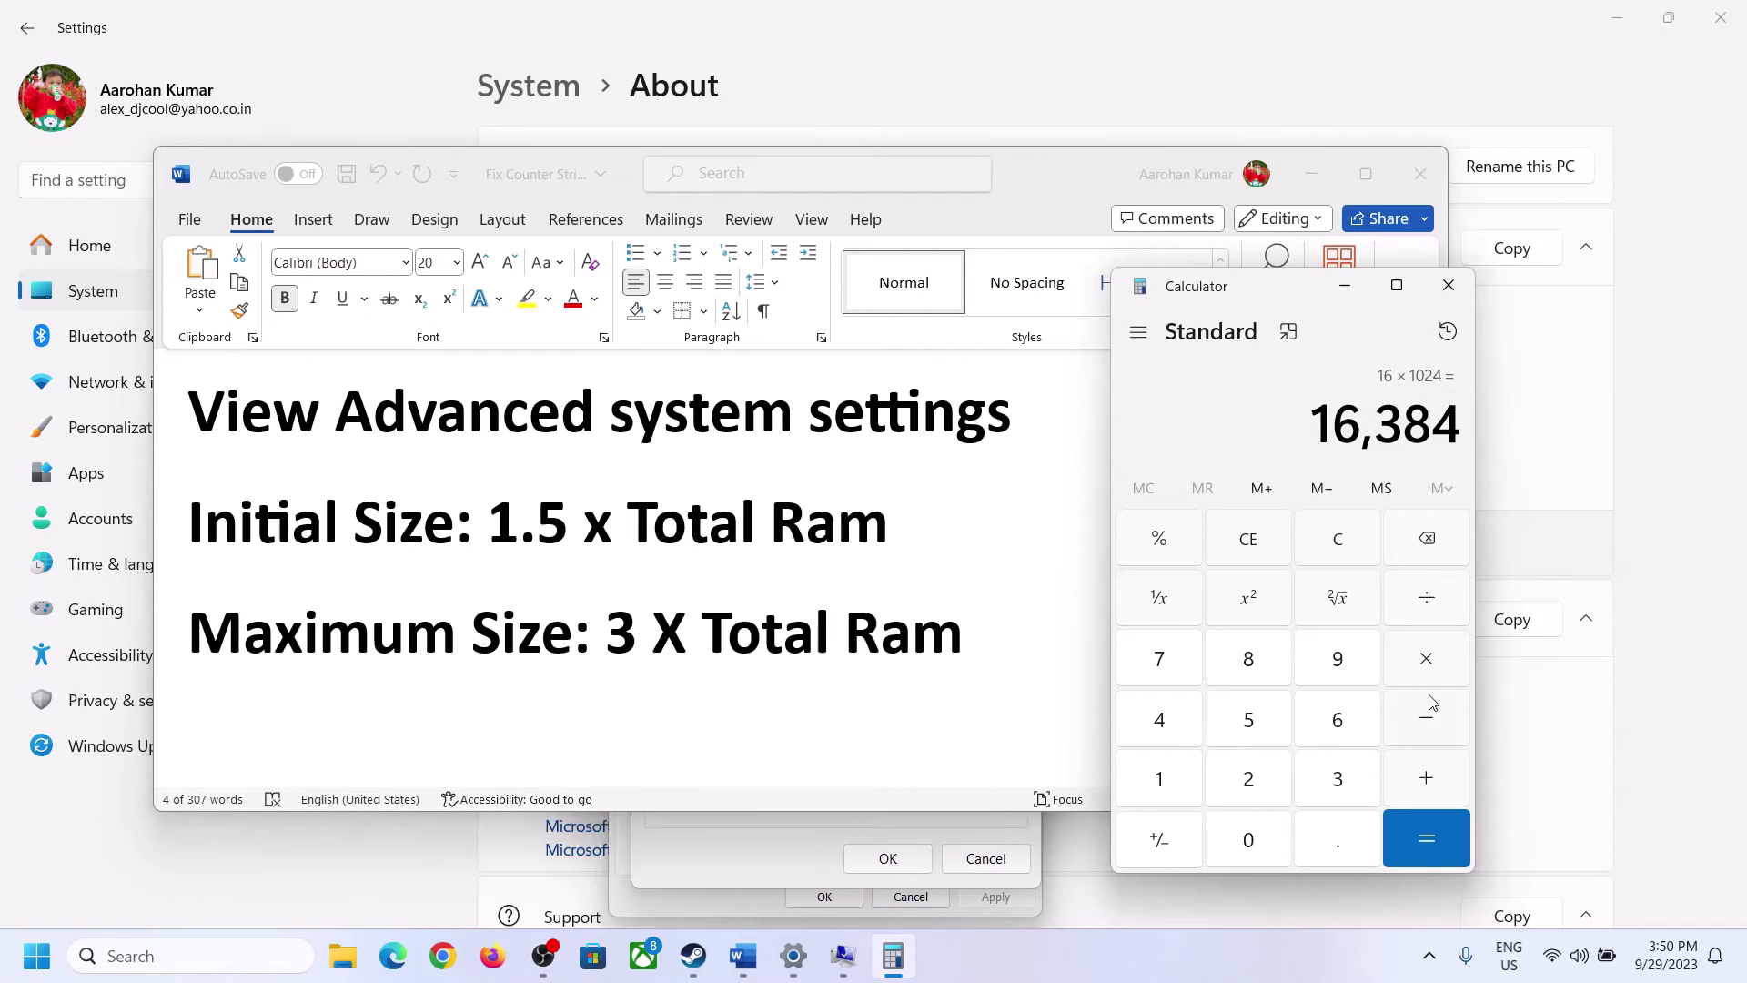
Multiply the calculated RAM in megabytes by 1.5 to work out the initial paging file size.
{"action": "left_click", "coordinate": [1429, 666]}
{"action": "left_click", "coordinate": [1181, 785]}
{"action": "left_click", "coordinate": [1330, 846]}
{"action": "left_click", "coordinate": [1262, 730]}
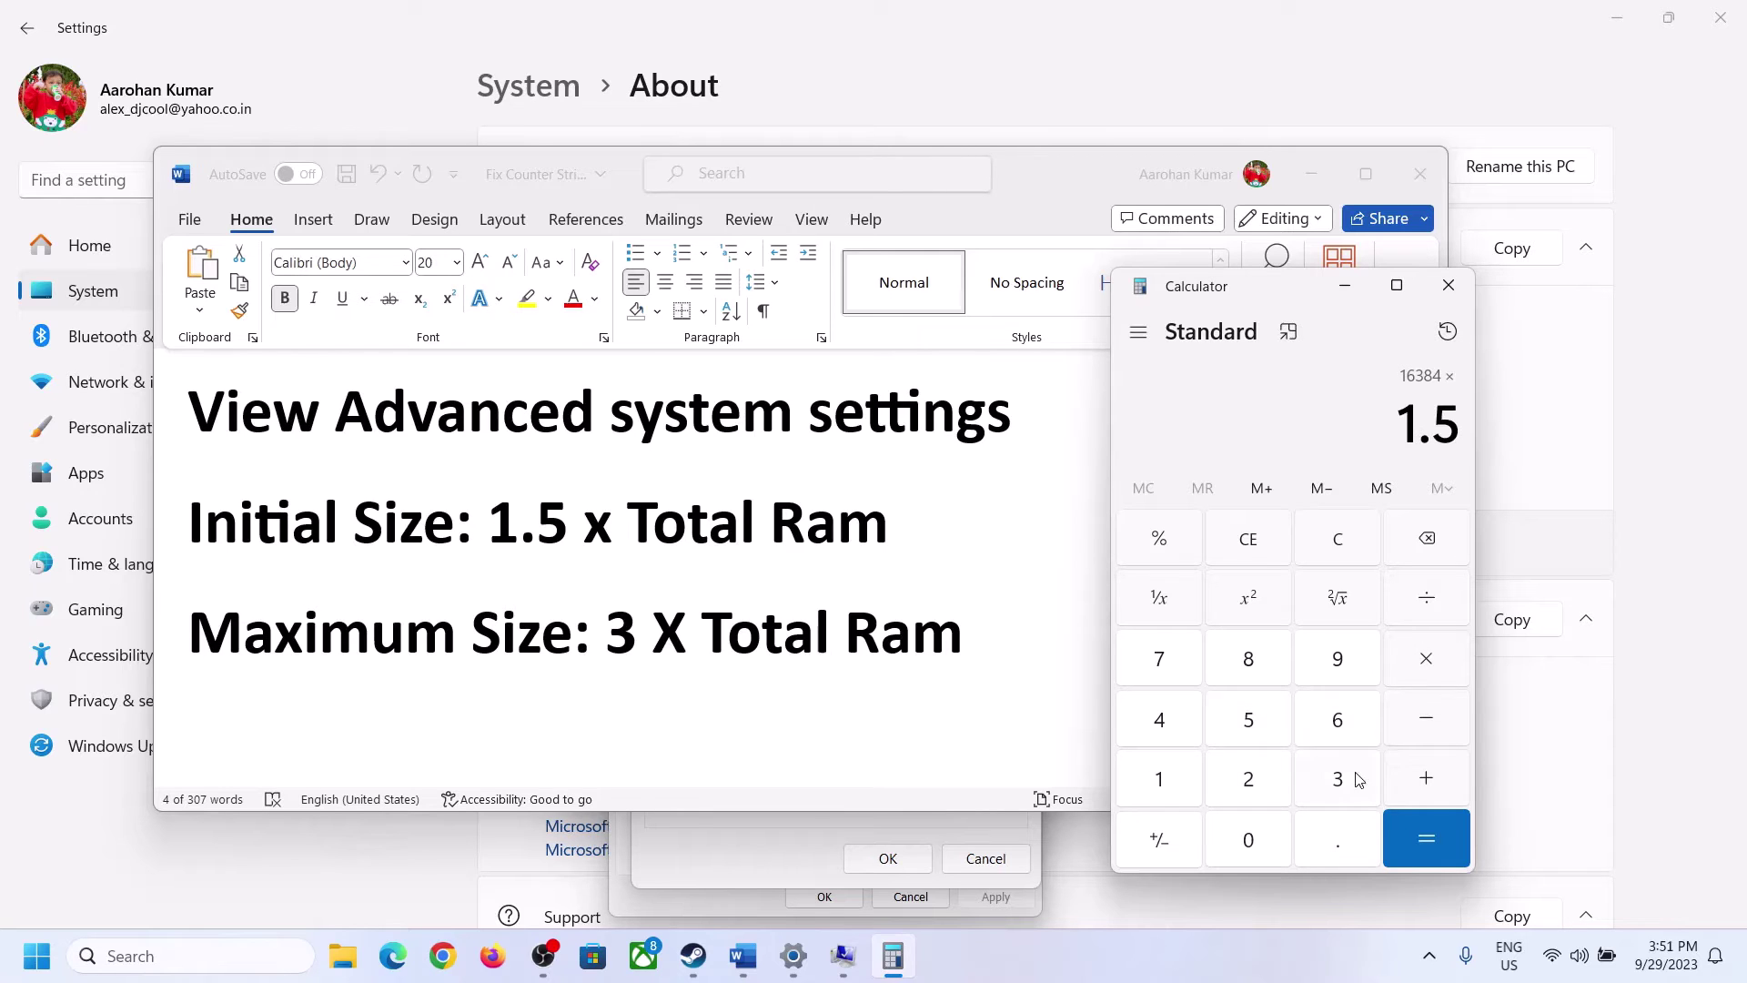
{"action": "left_click", "coordinate": [1425, 830]}
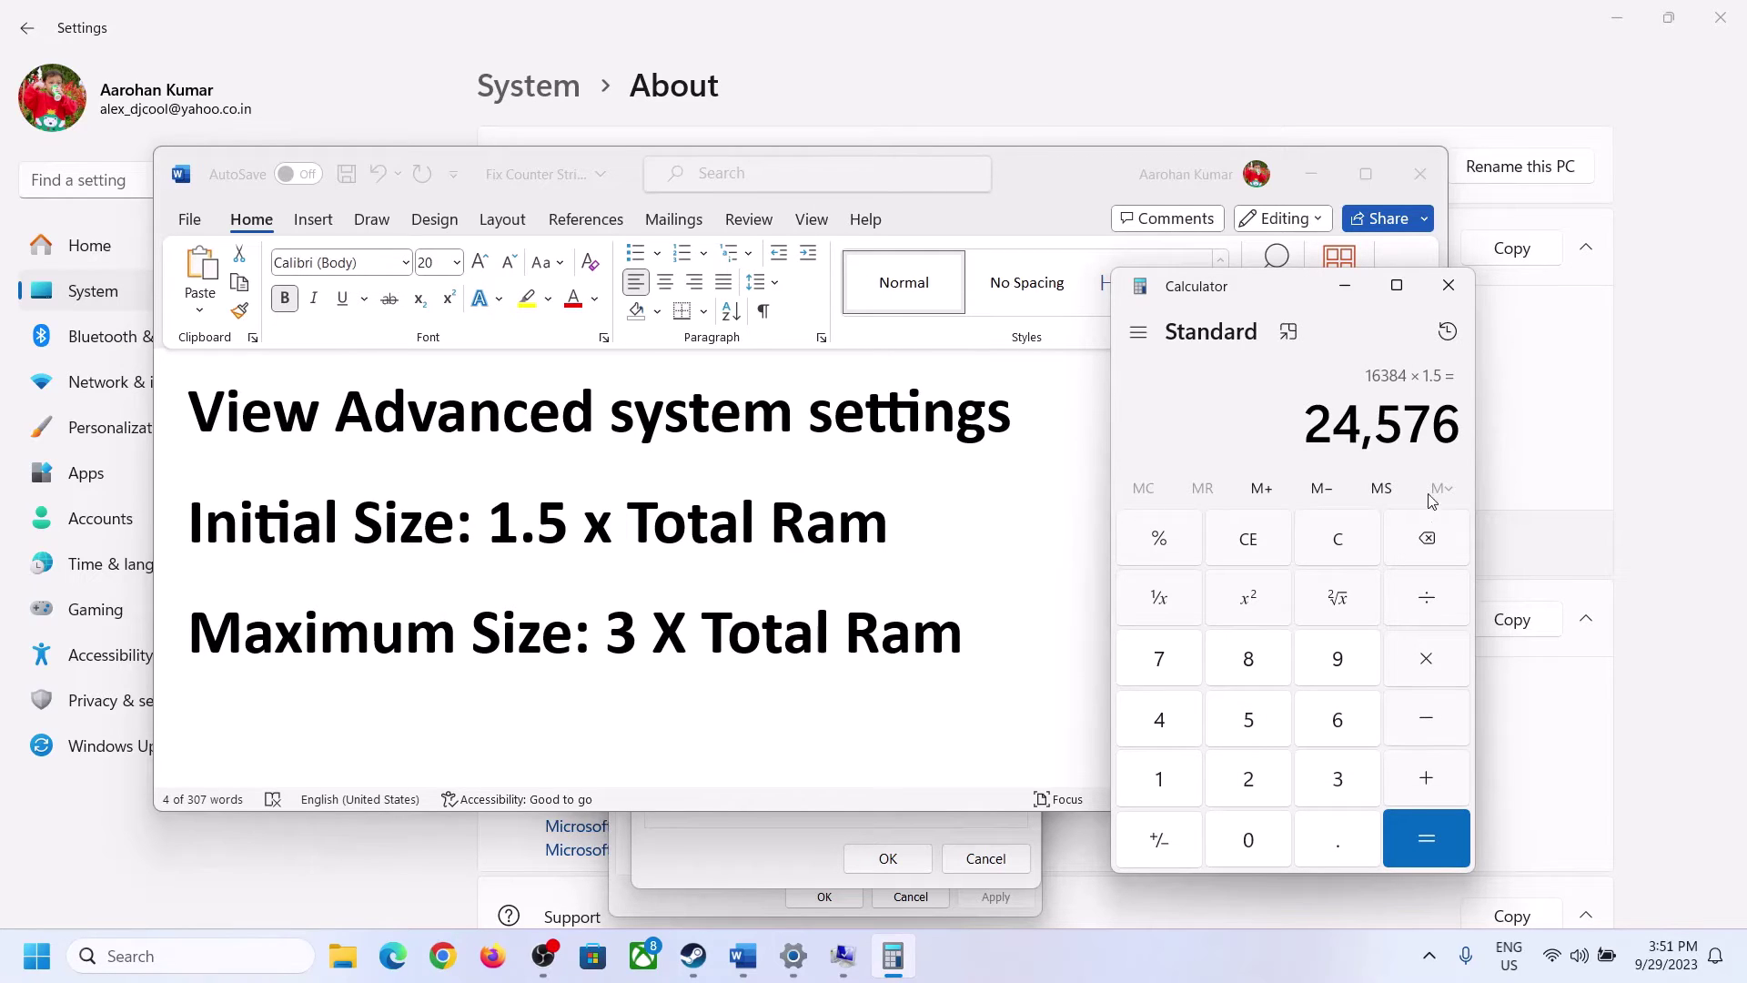
Set the initial size of drive C's custom paging file to 24576 MB in the Virtual Memory dialog.
{"action": "left_click", "coordinate": [795, 831]}
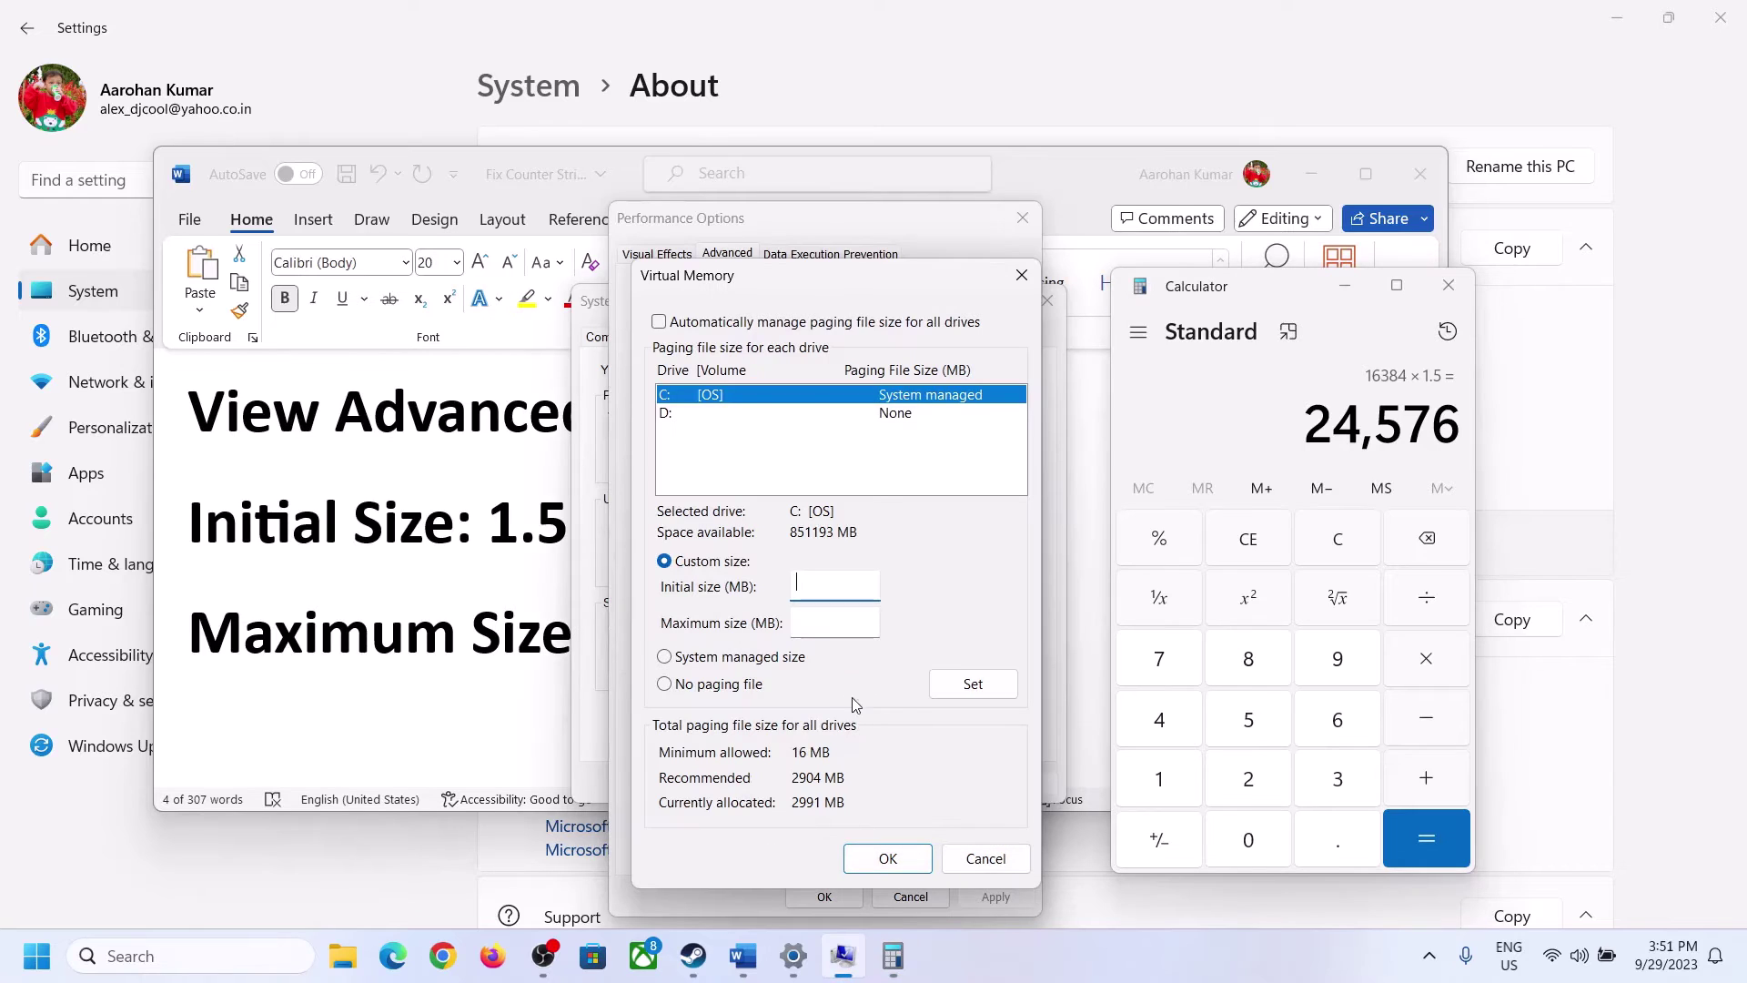
{"action": "type", "text": "24576"}
{"action": "left_click", "coordinate": [876, 622]}
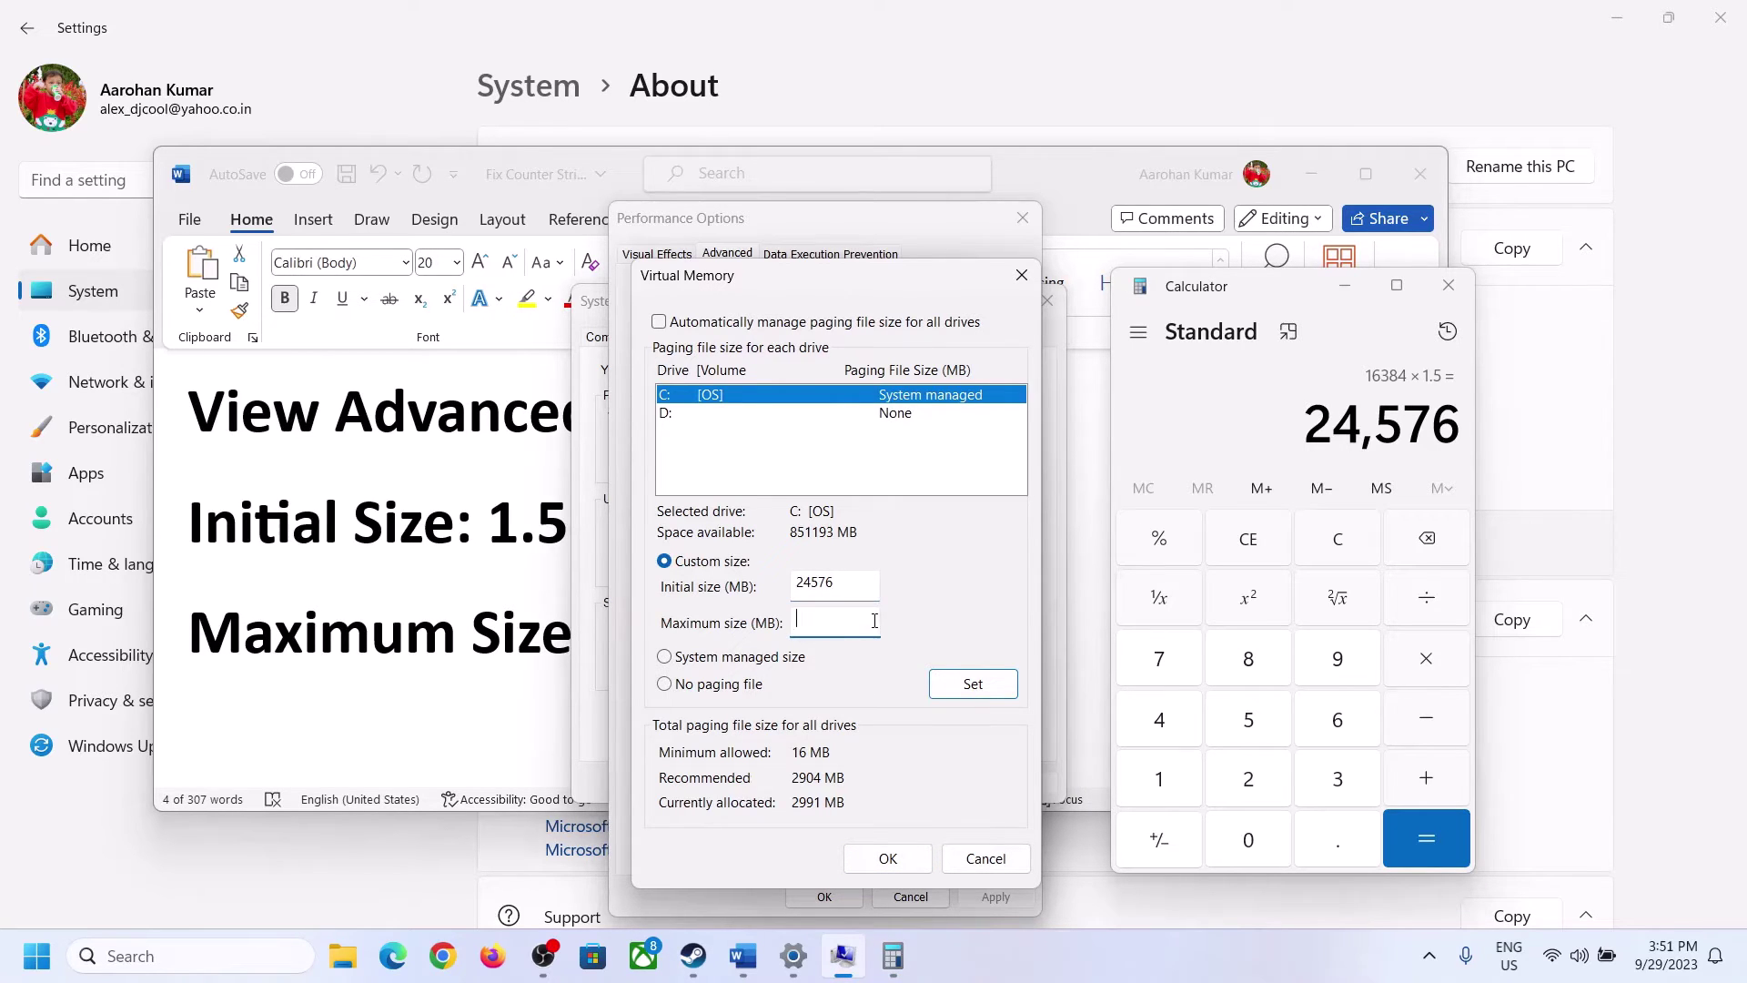
Check the maximum size formula in Word, clear the calculator and recheck the installed RAM in Settings.
{"action": "key", "text": "alt+Tab"}
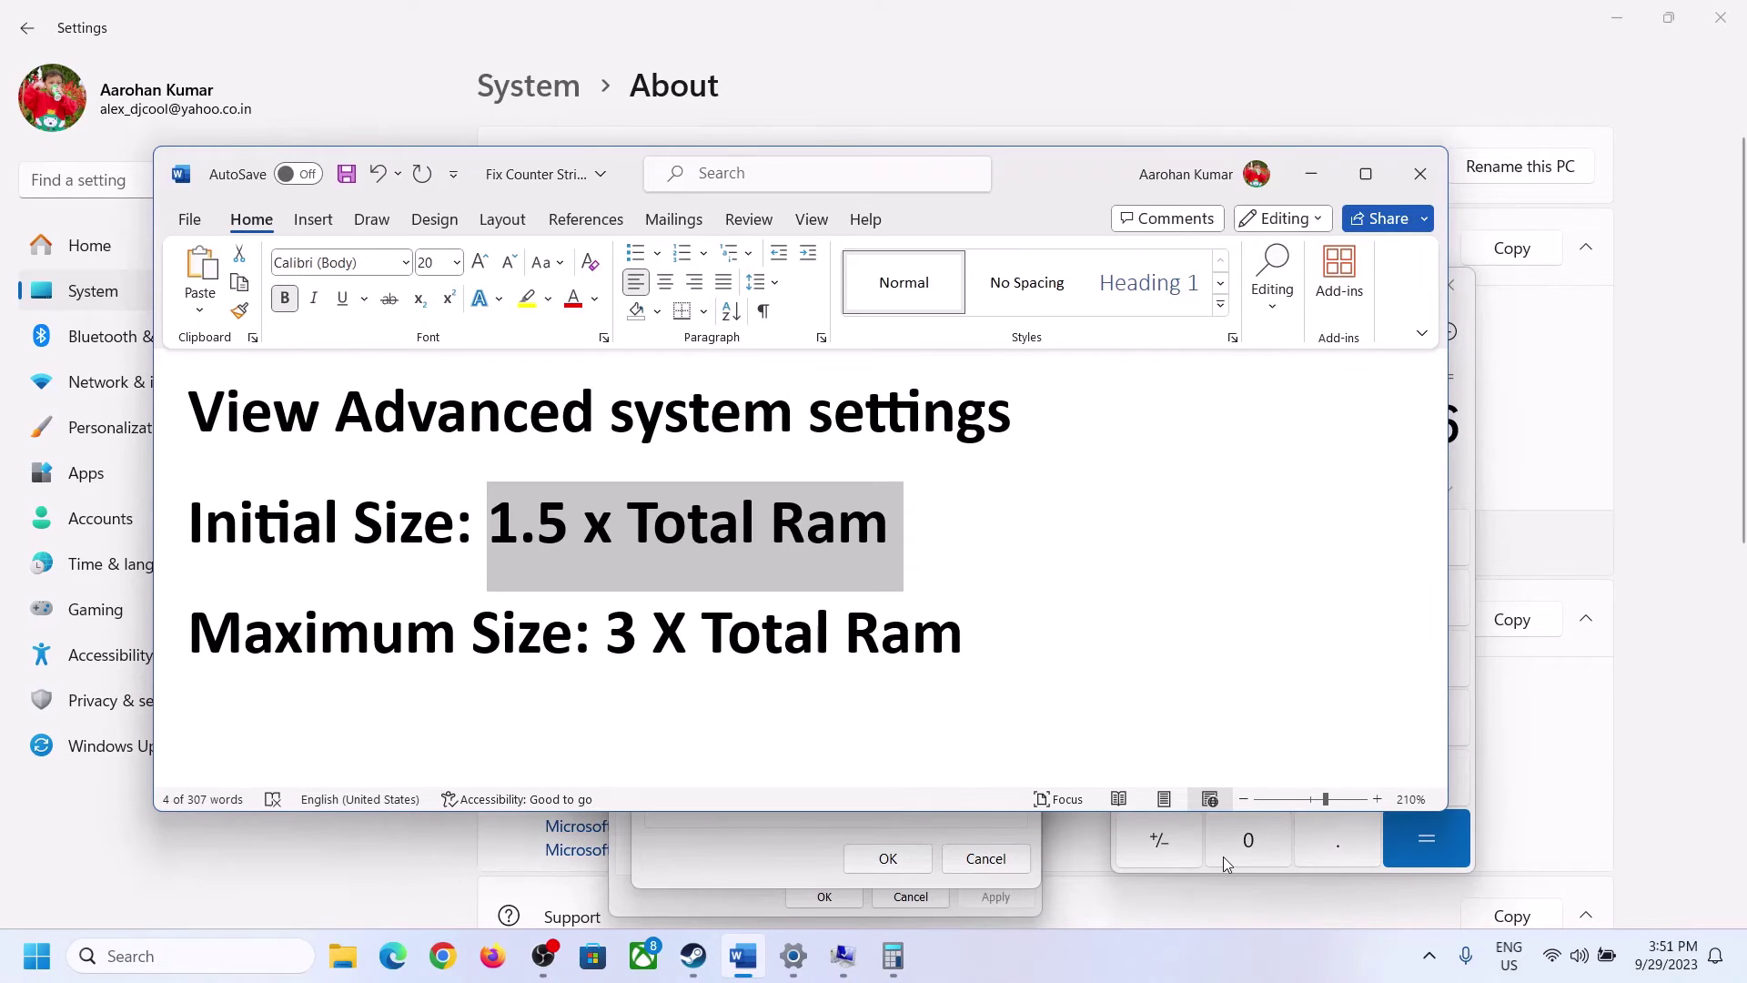
{"action": "left_click", "coordinate": [1467, 471]}
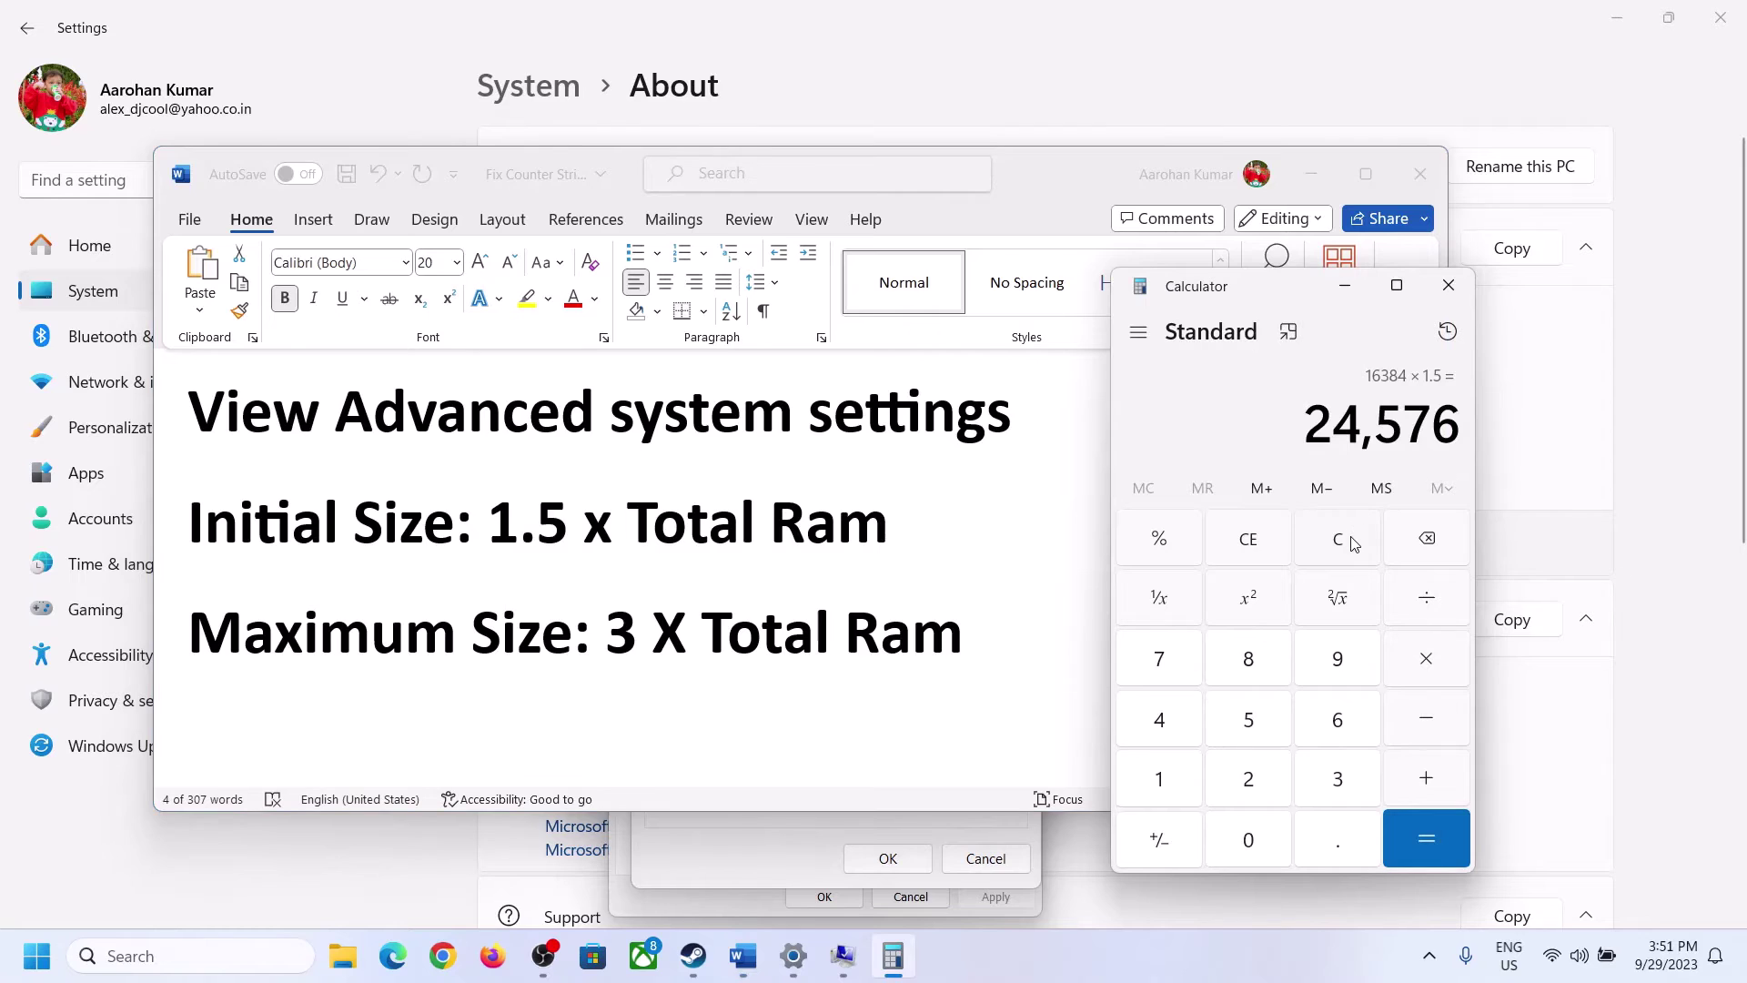
{"action": "left_click", "coordinate": [1350, 539]}
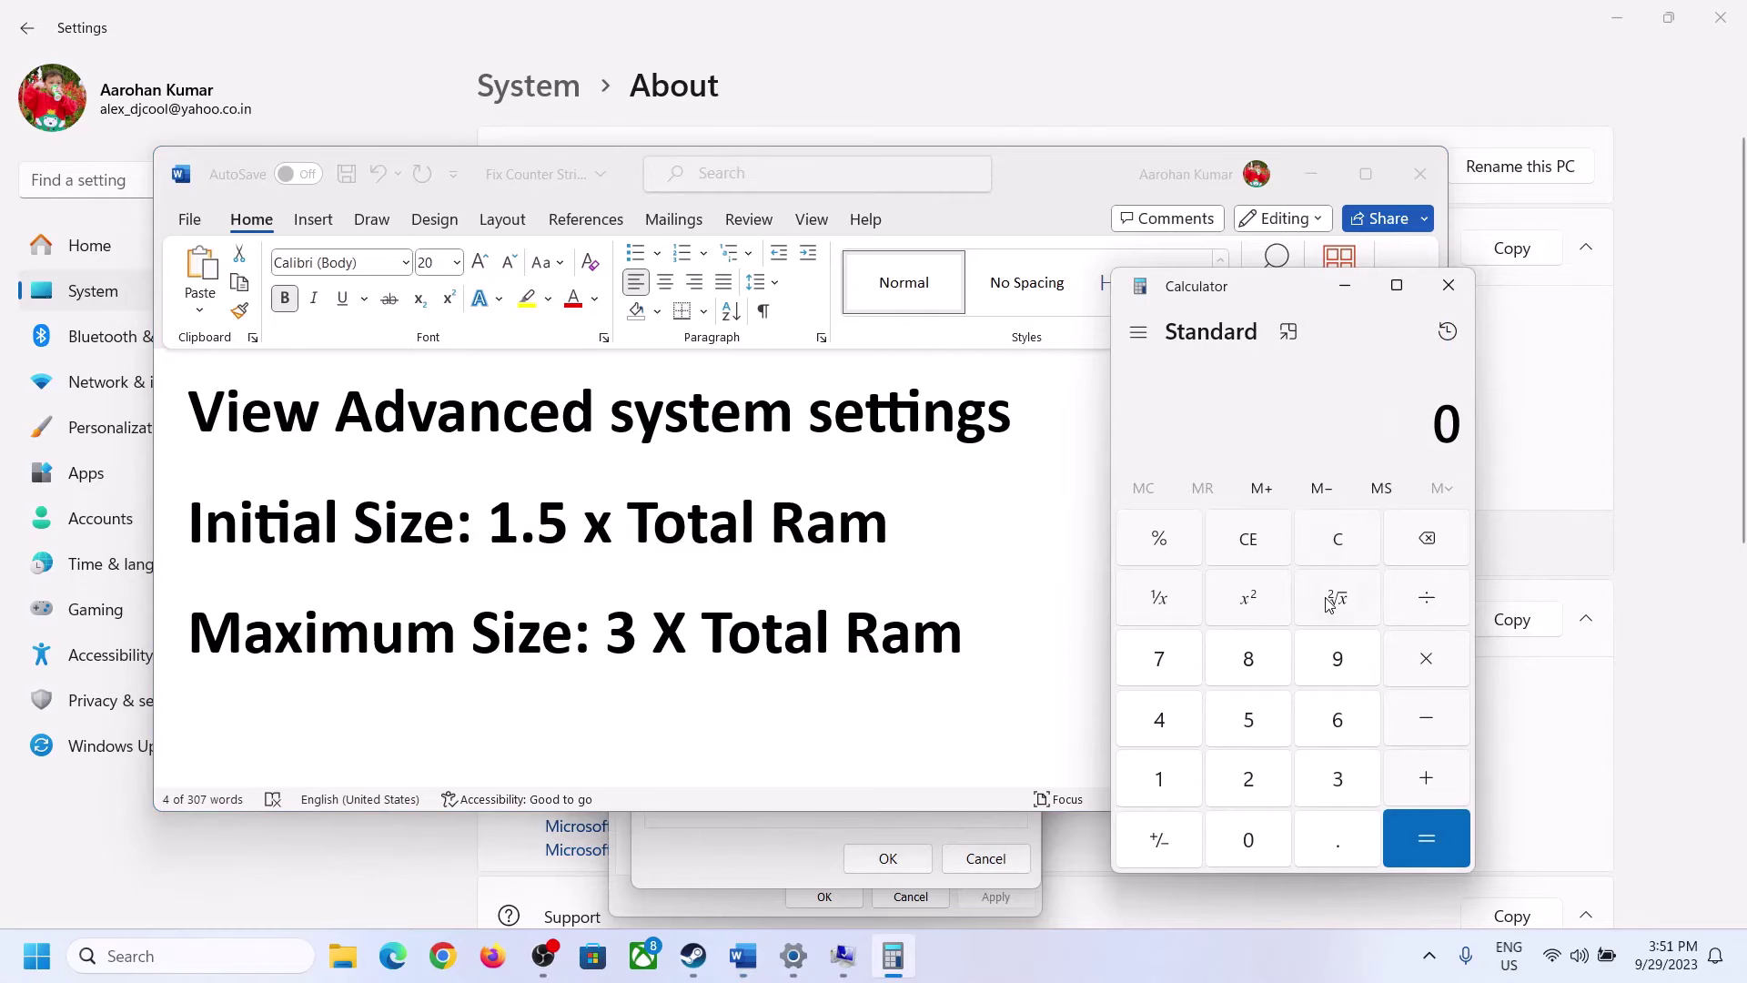
{"action": "left_click", "coordinate": [799, 970]}
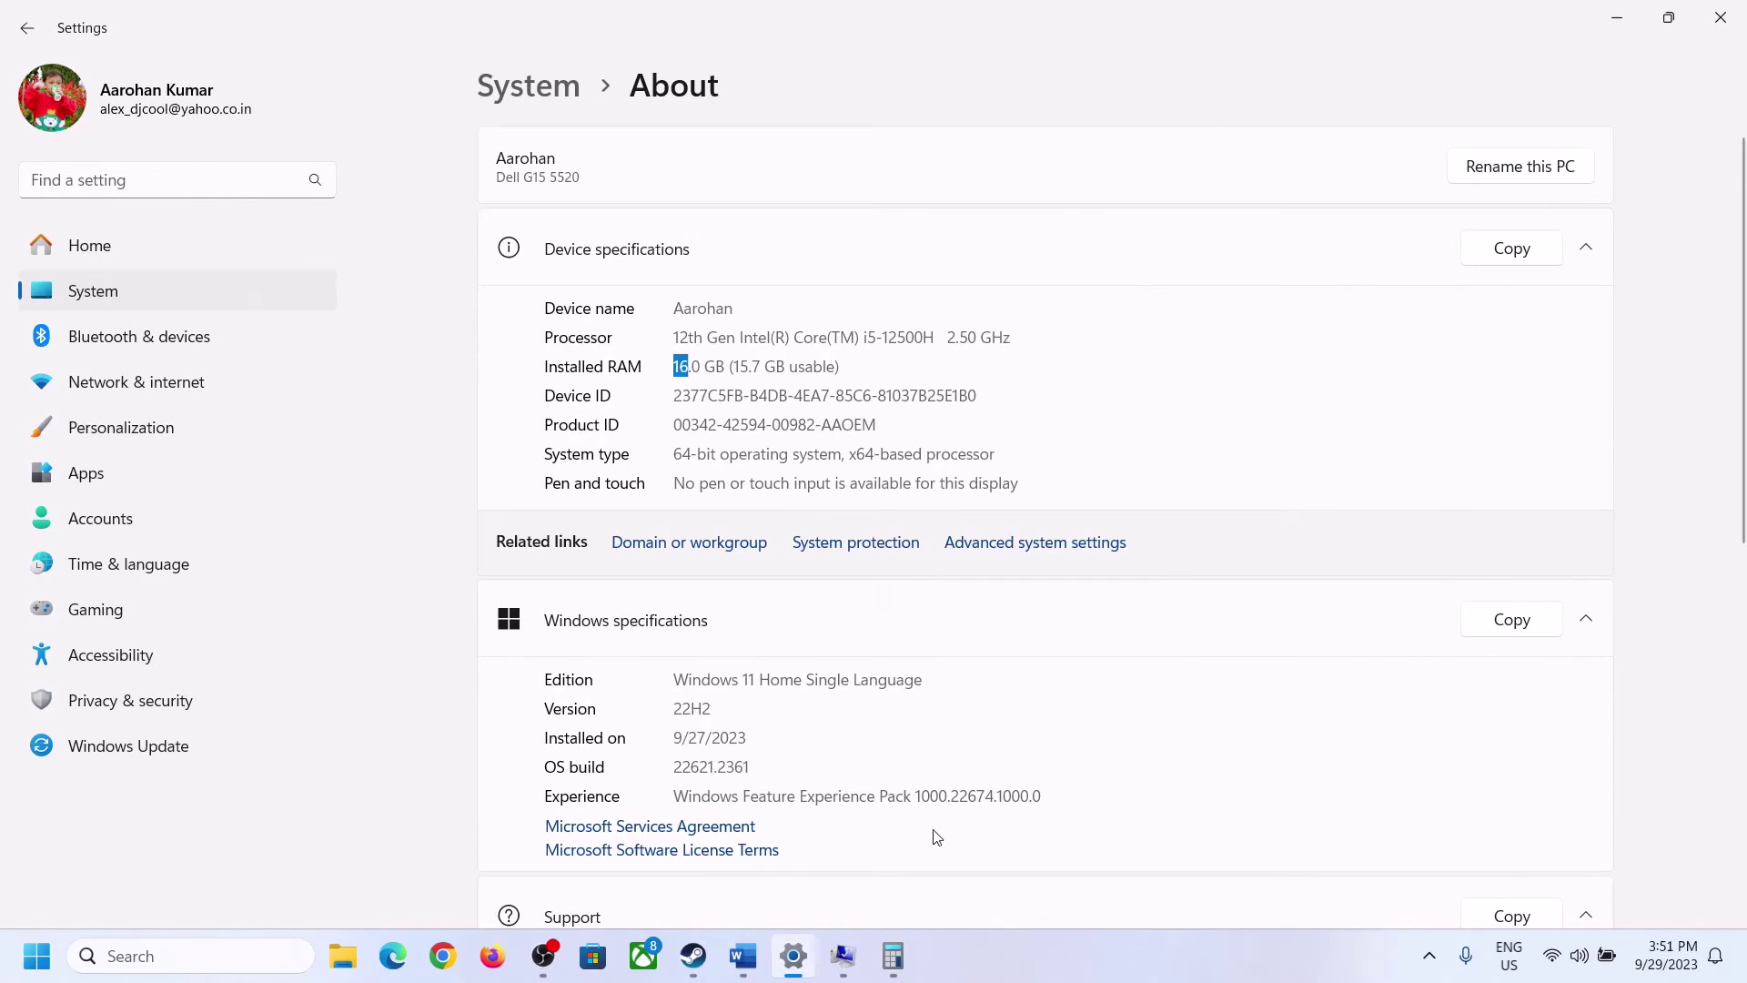
{"action": "left_click", "coordinate": [892, 956]}
Calculate 16 × 1024 in Calculator to get the installed RAM in megabytes again.
{"action": "left_click", "coordinate": [1180, 773]}
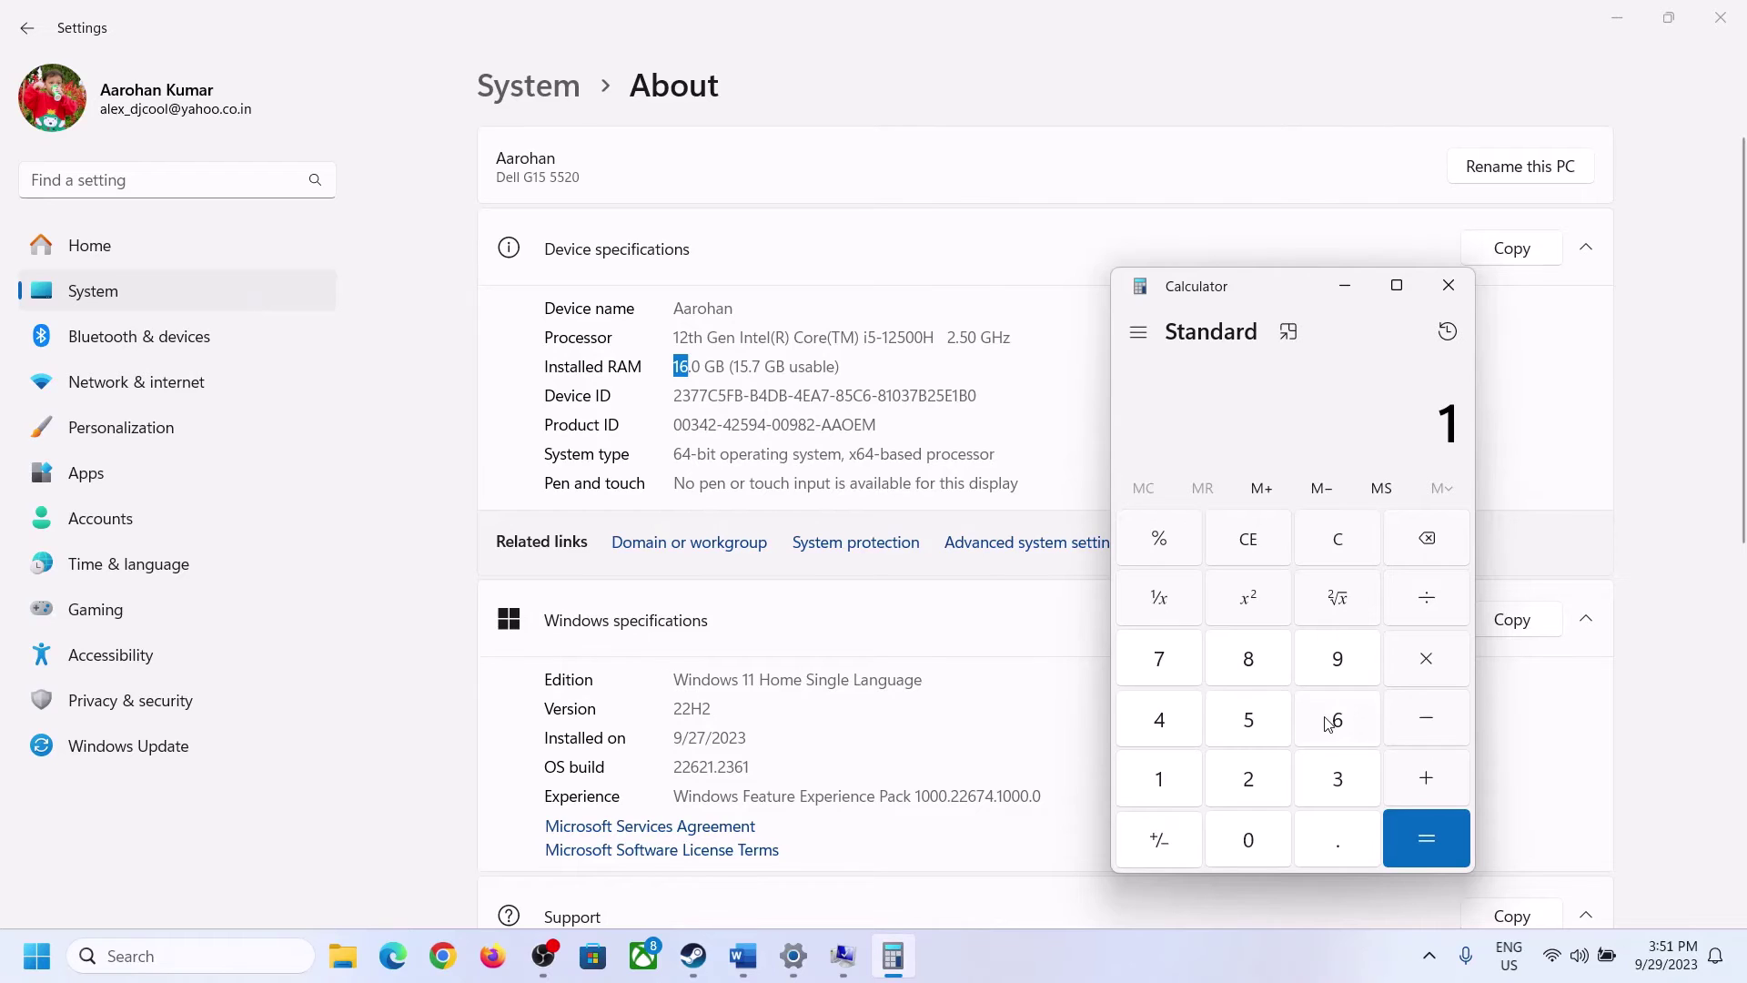
{"action": "left_click", "coordinate": [1333, 721]}
{"action": "left_click", "coordinate": [1415, 662]}
{"action": "left_click", "coordinate": [1165, 776]}
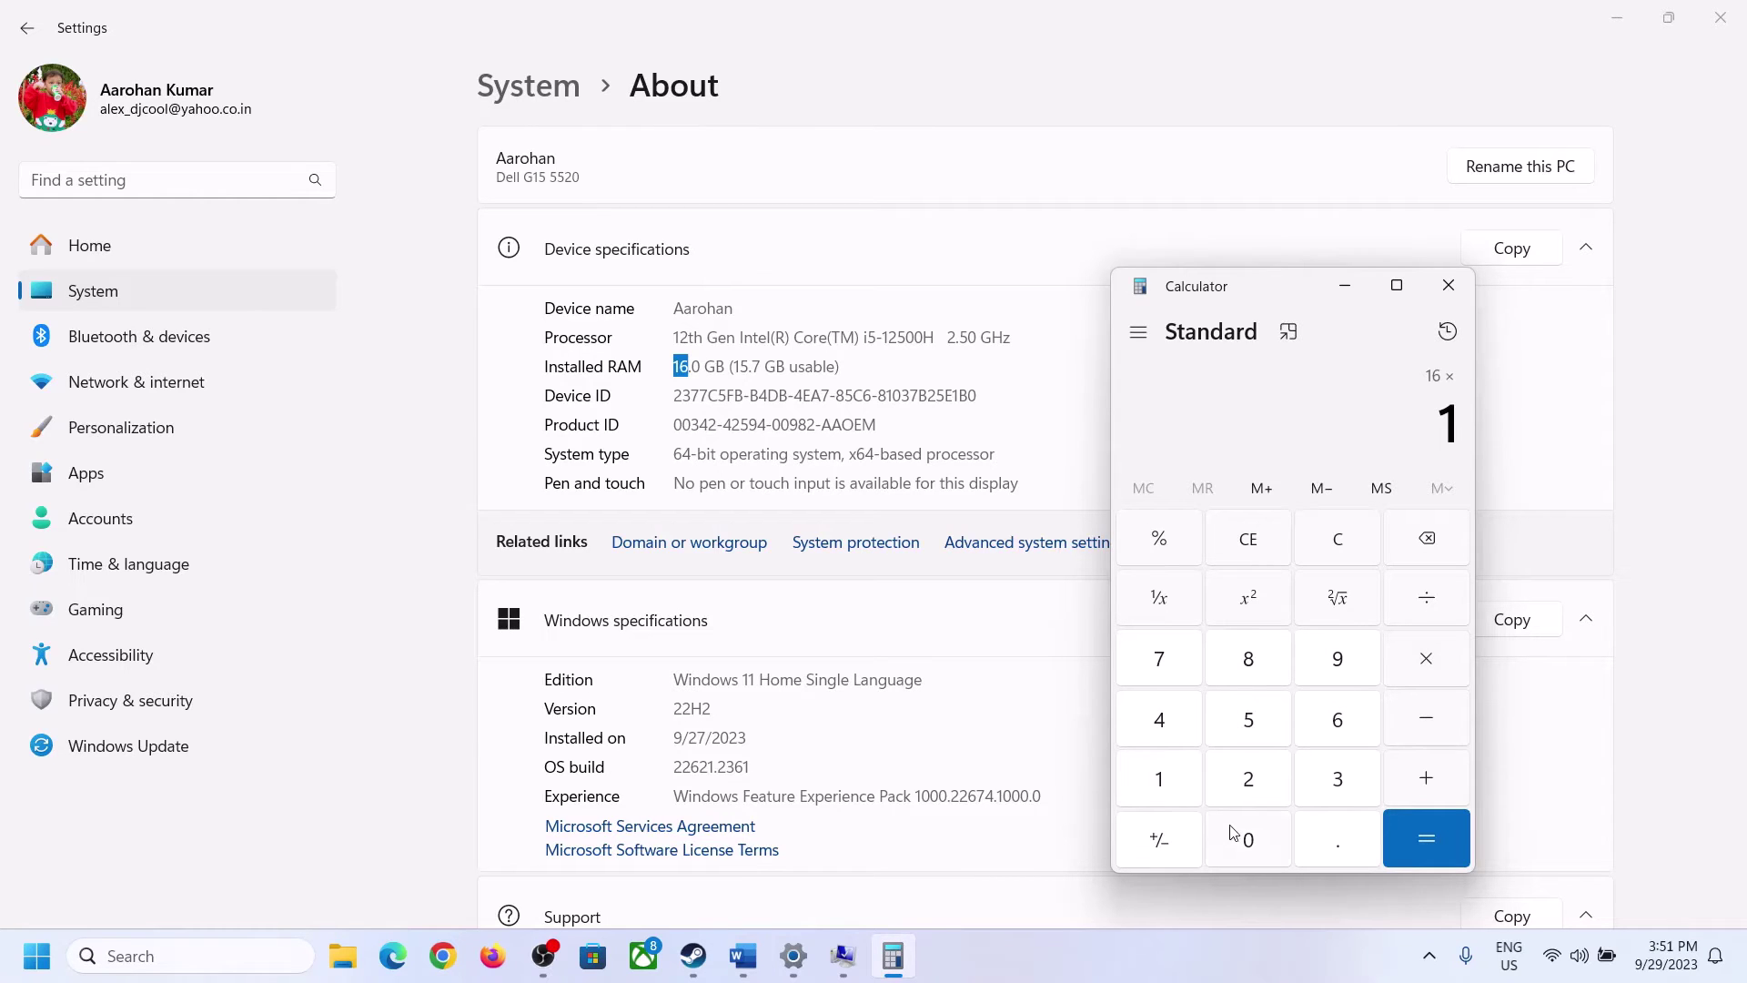
{"action": "left_click", "coordinate": [1246, 834]}
{"action": "left_click", "coordinate": [1248, 778]}
{"action": "left_click", "coordinate": [1162, 721]}
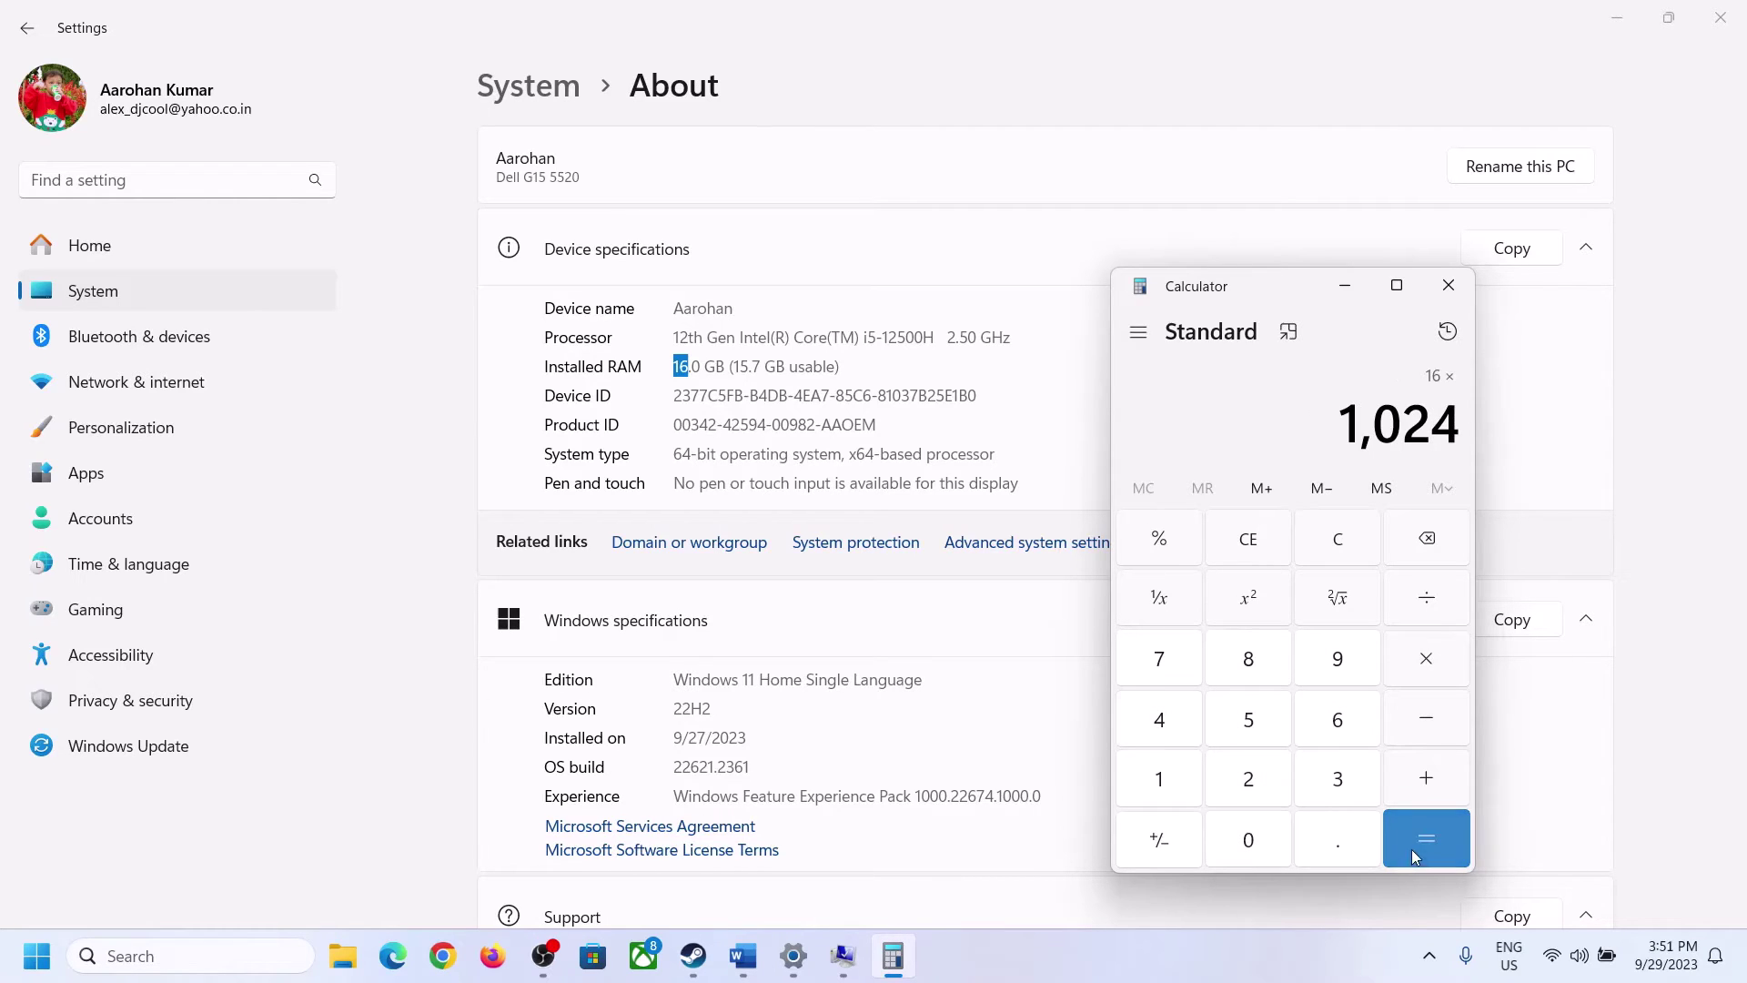
{"action": "left_click", "coordinate": [1415, 855]}
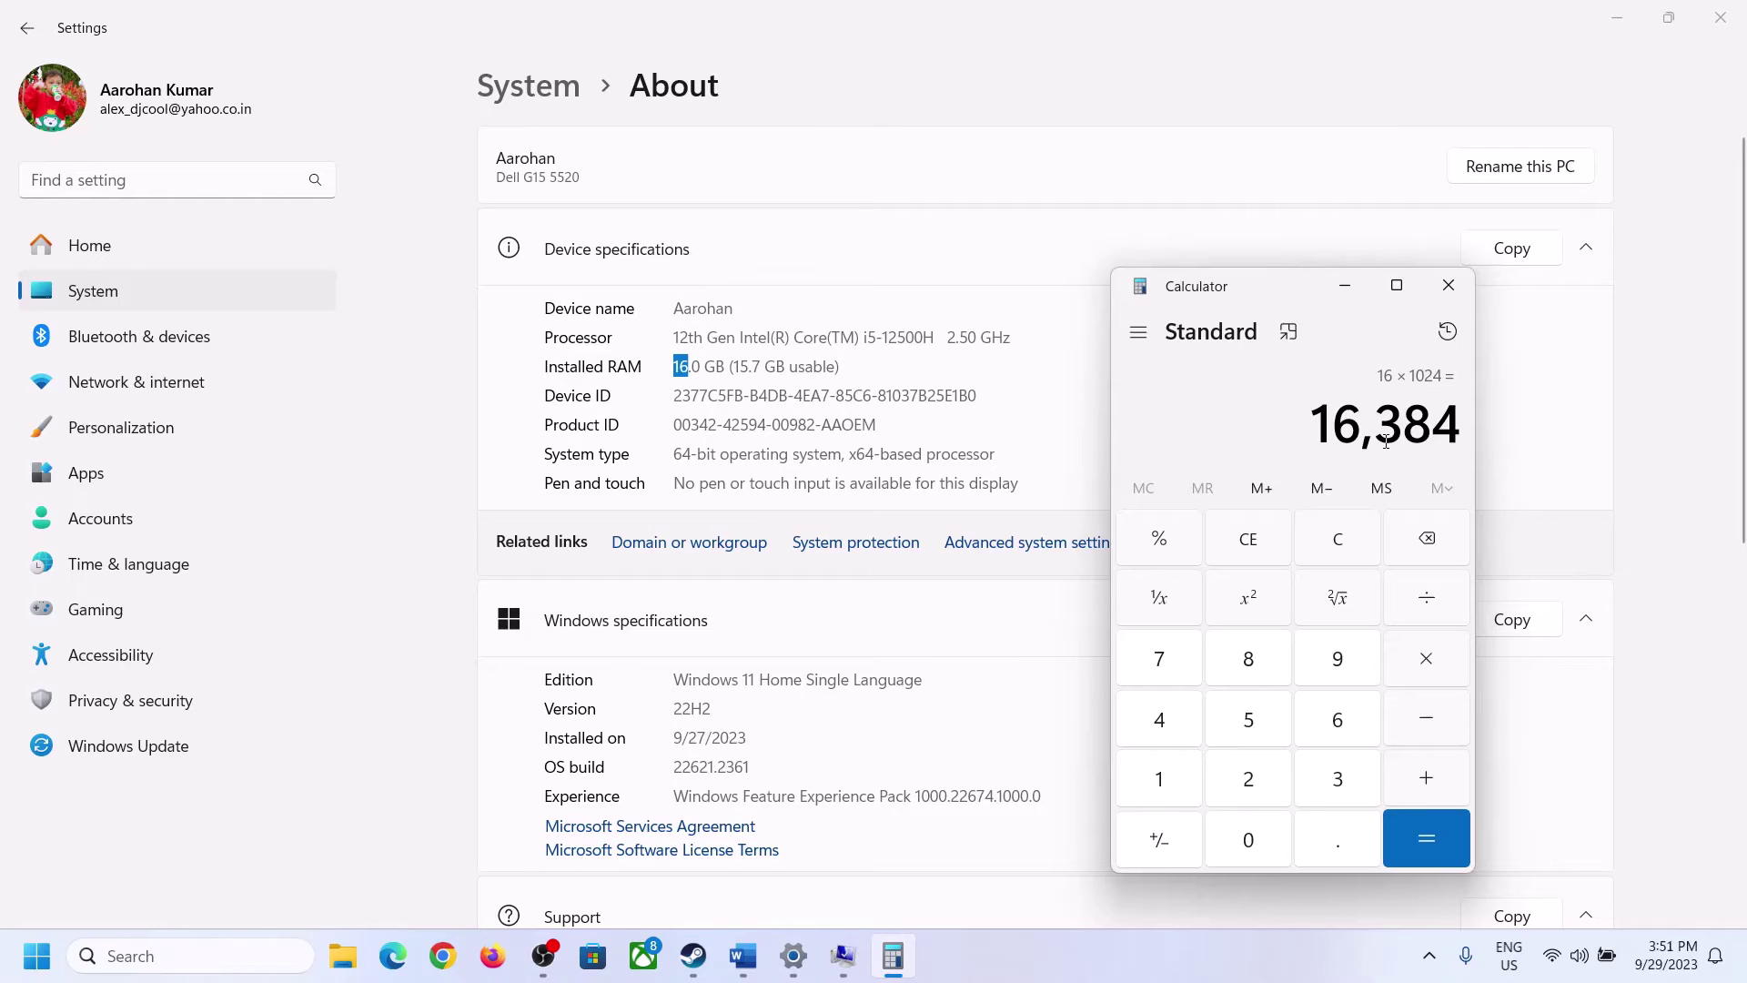
Check the maximum size formula in Word and multiply the RAM in megabytes by 3 in Calculator.
{"action": "left_click", "coordinate": [743, 956]}
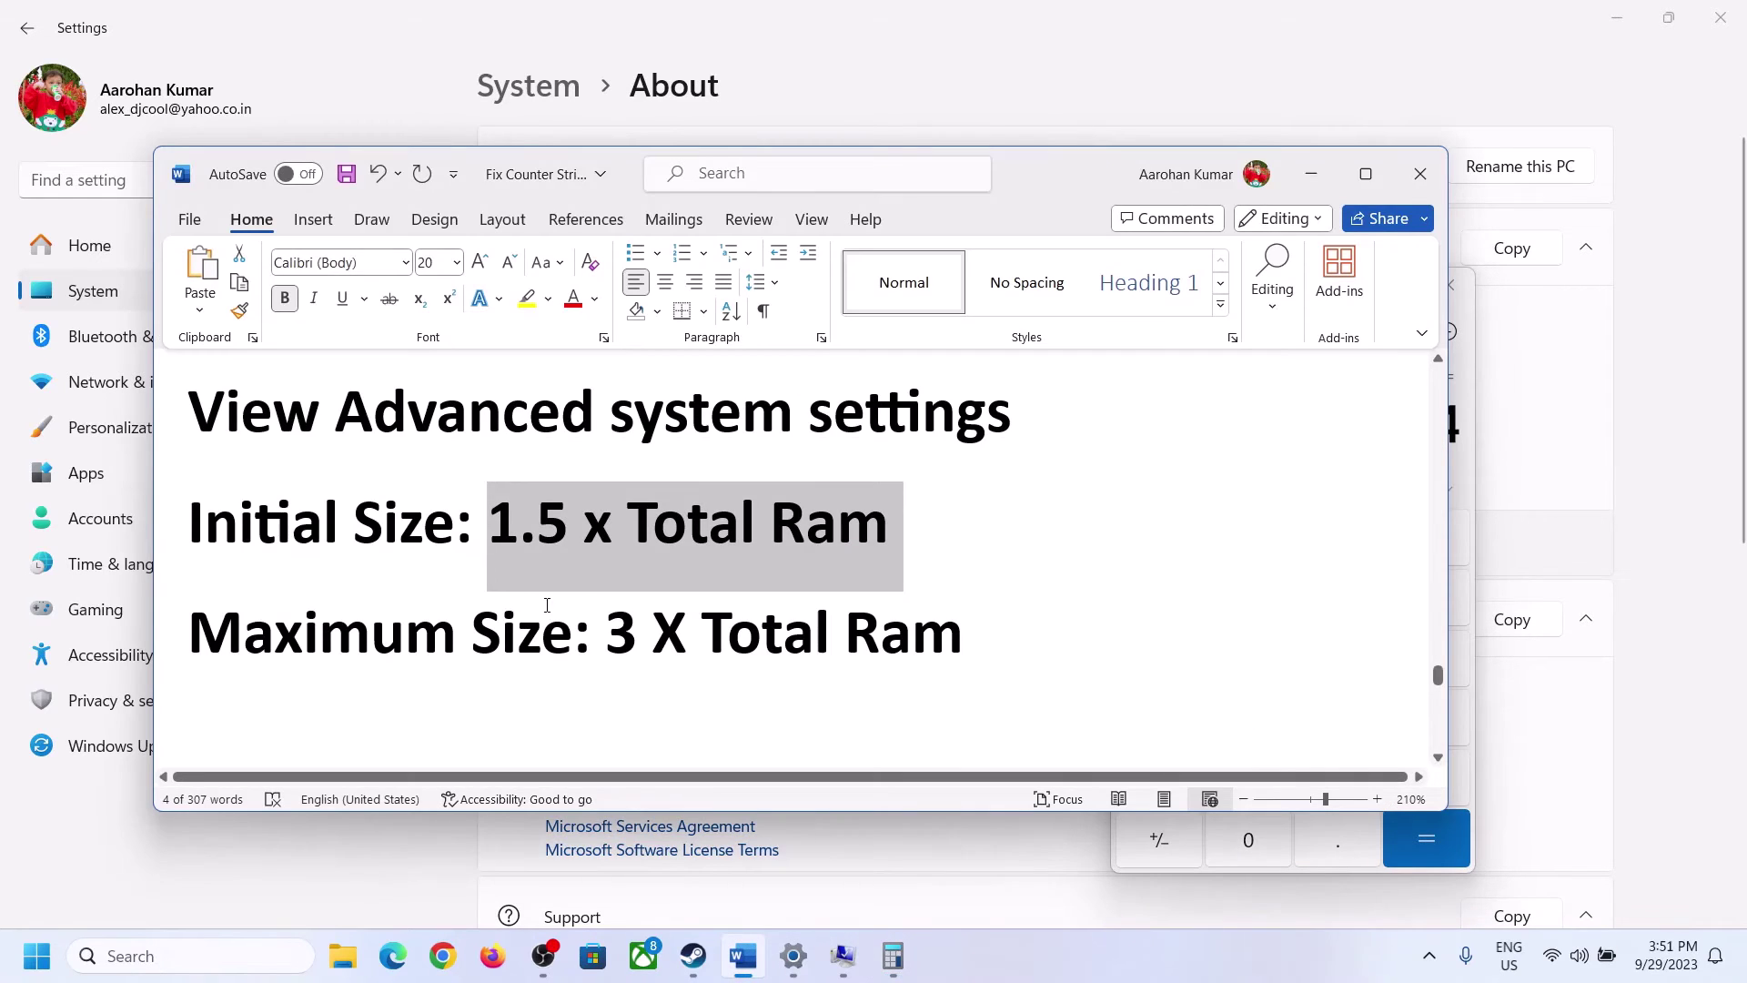
{"action": "left_click", "coordinate": [892, 956]}
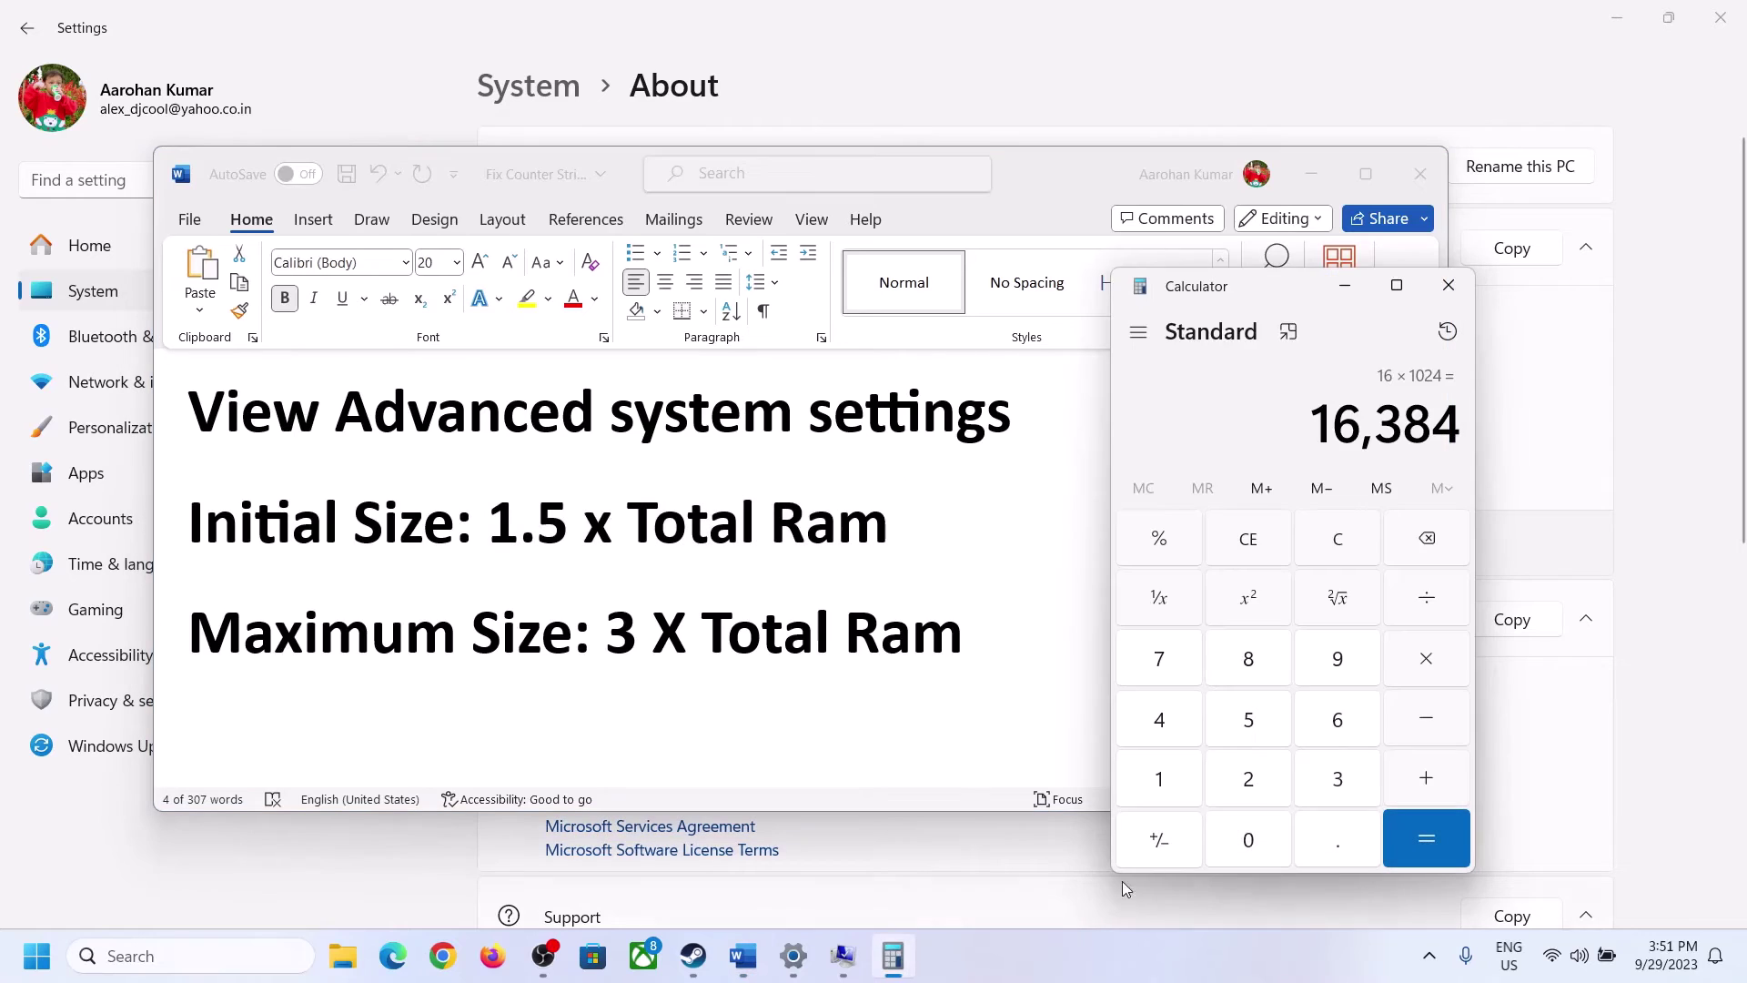
{"action": "left_click", "coordinate": [1428, 666]}
{"action": "left_click", "coordinate": [1311, 788]}
{"action": "left_click", "coordinate": [1439, 838]}
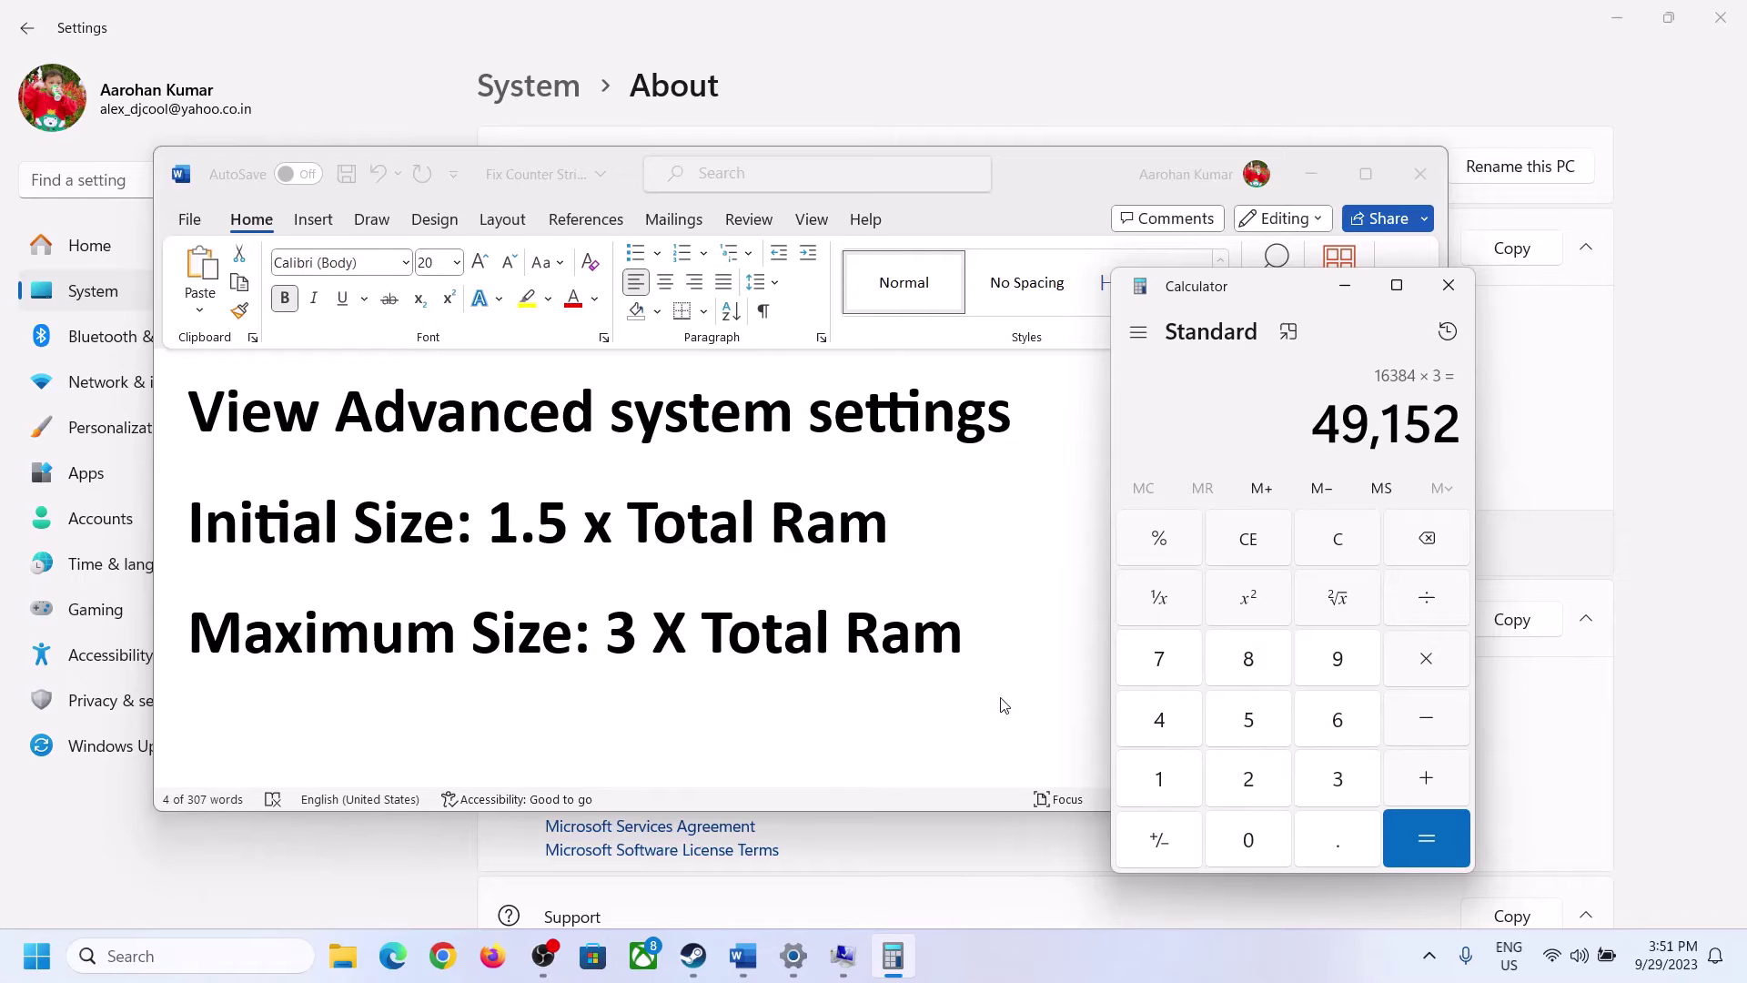
Set the maximum size of drive C's custom paging file to 49152 MB, apply it and accept the Virtual Memory dialog.
{"action": "left_click", "coordinate": [792, 837]}
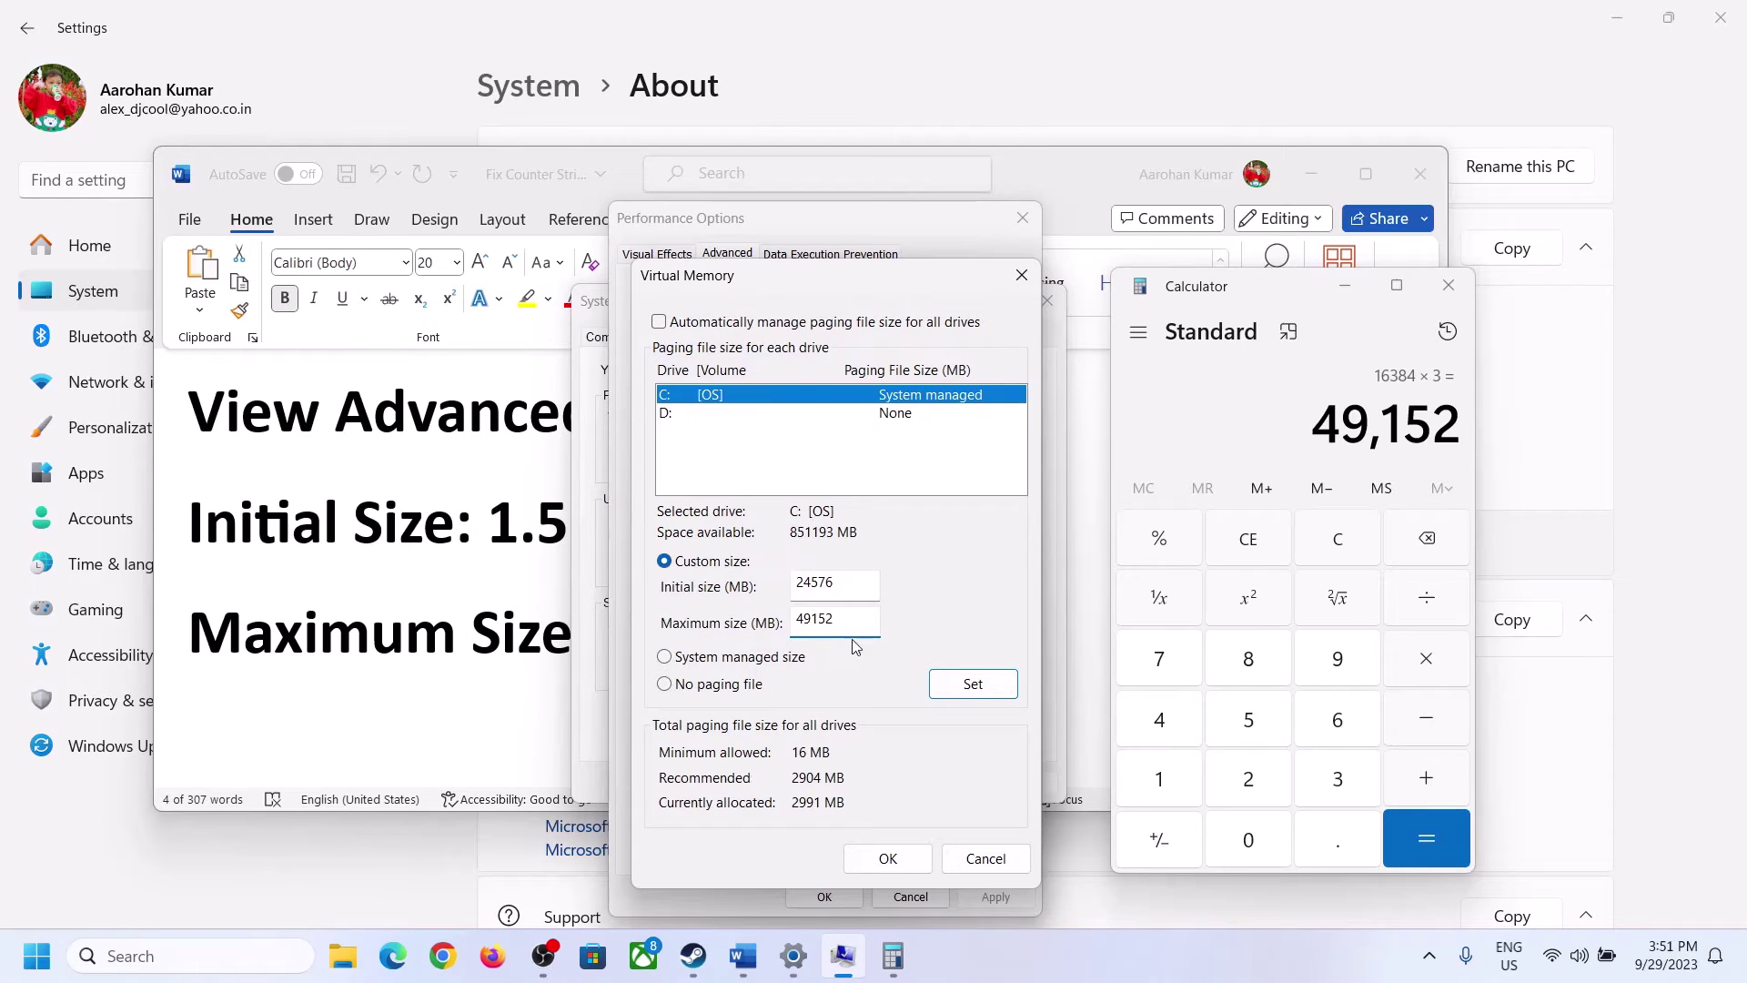
{"action": "left_click", "coordinate": [972, 688]}
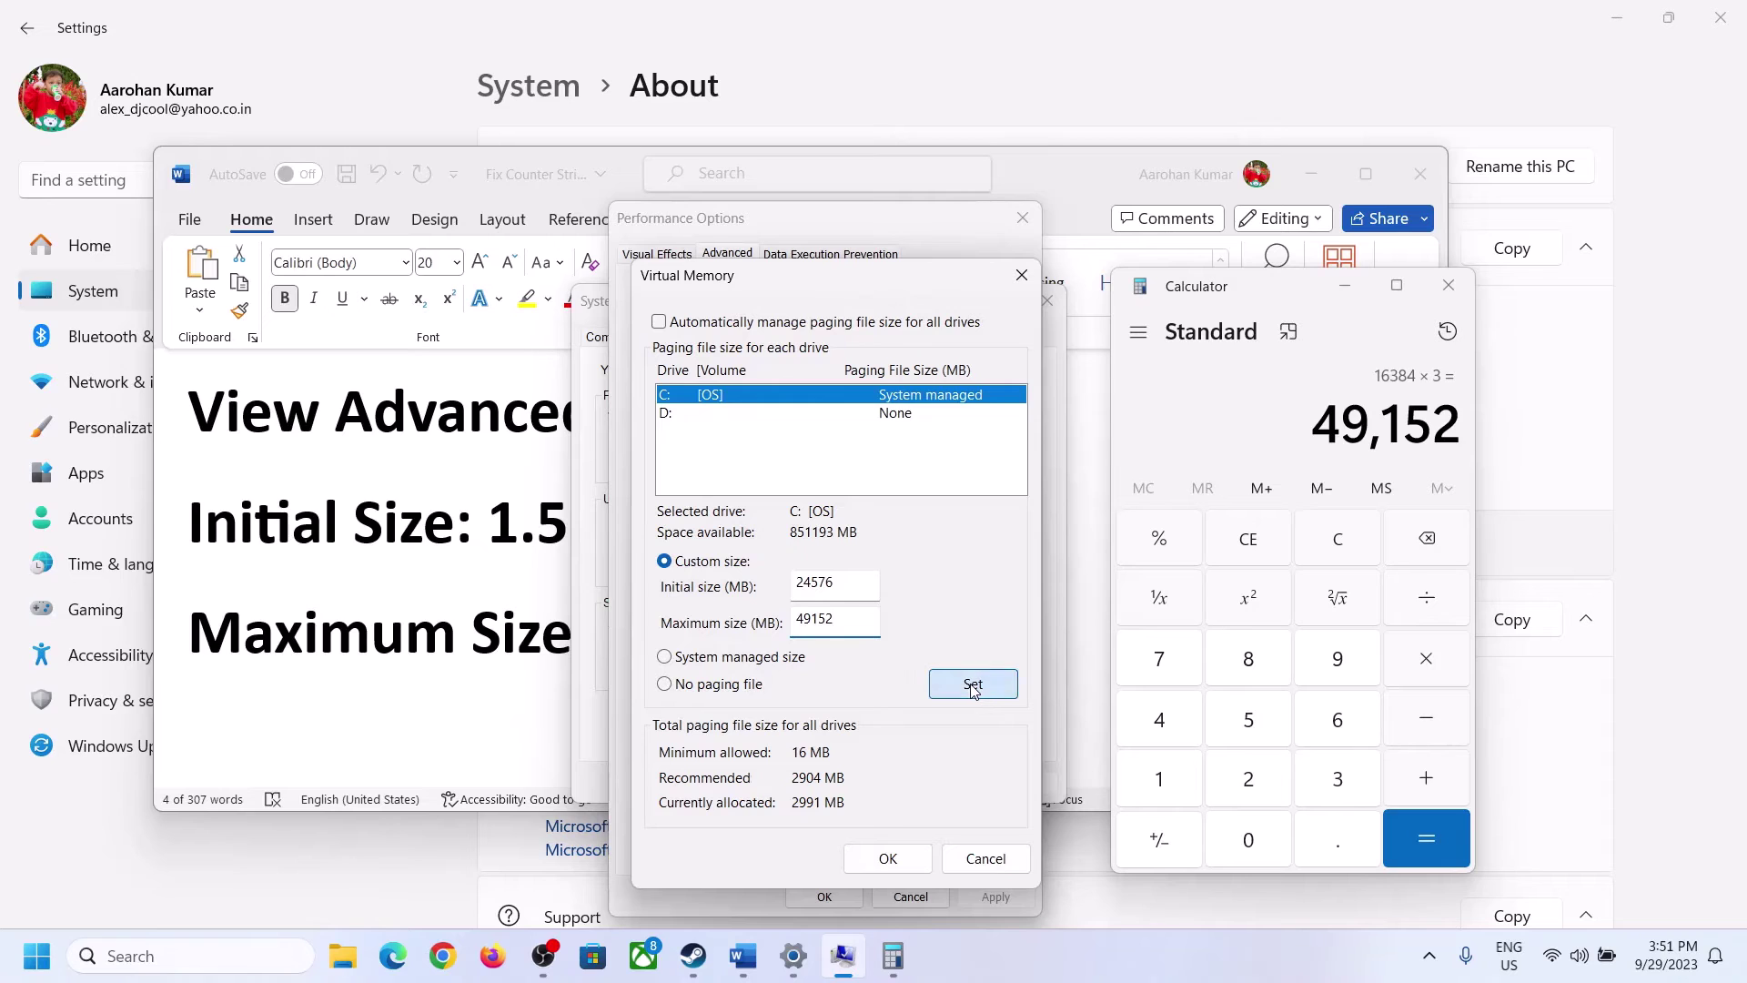
{"action": "left_click", "coordinate": [890, 861]}
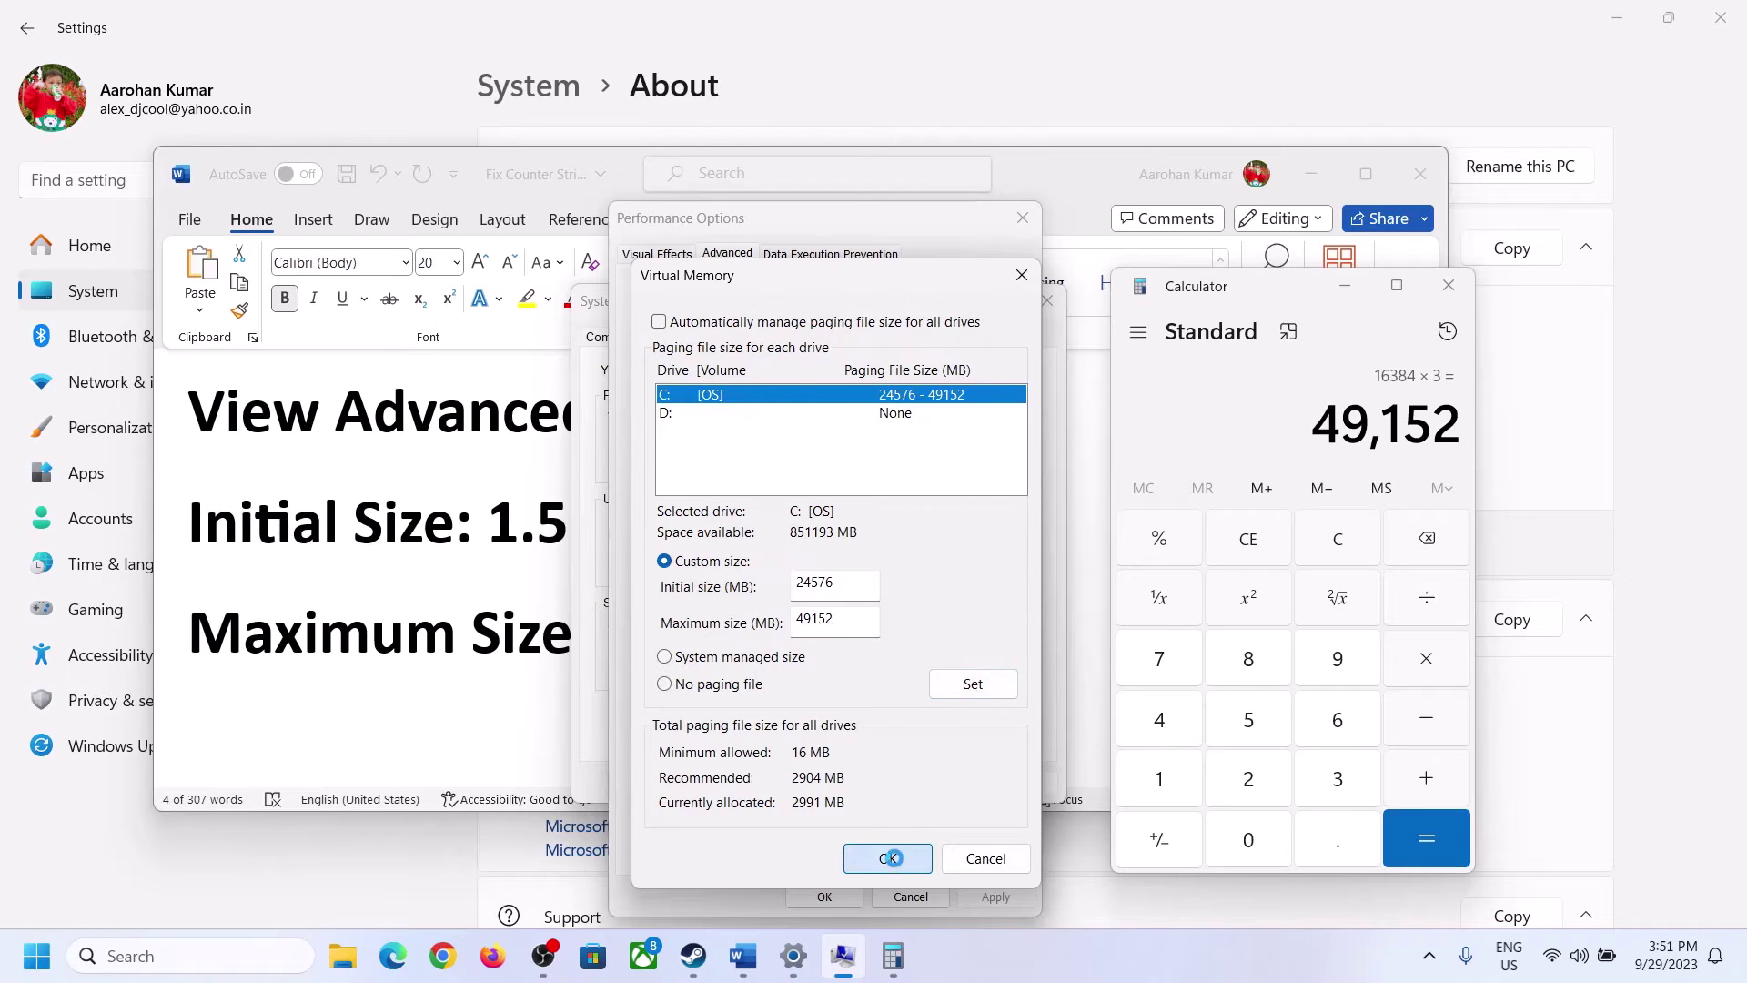
{"action": "left_click", "coordinate": [1072, 566]}
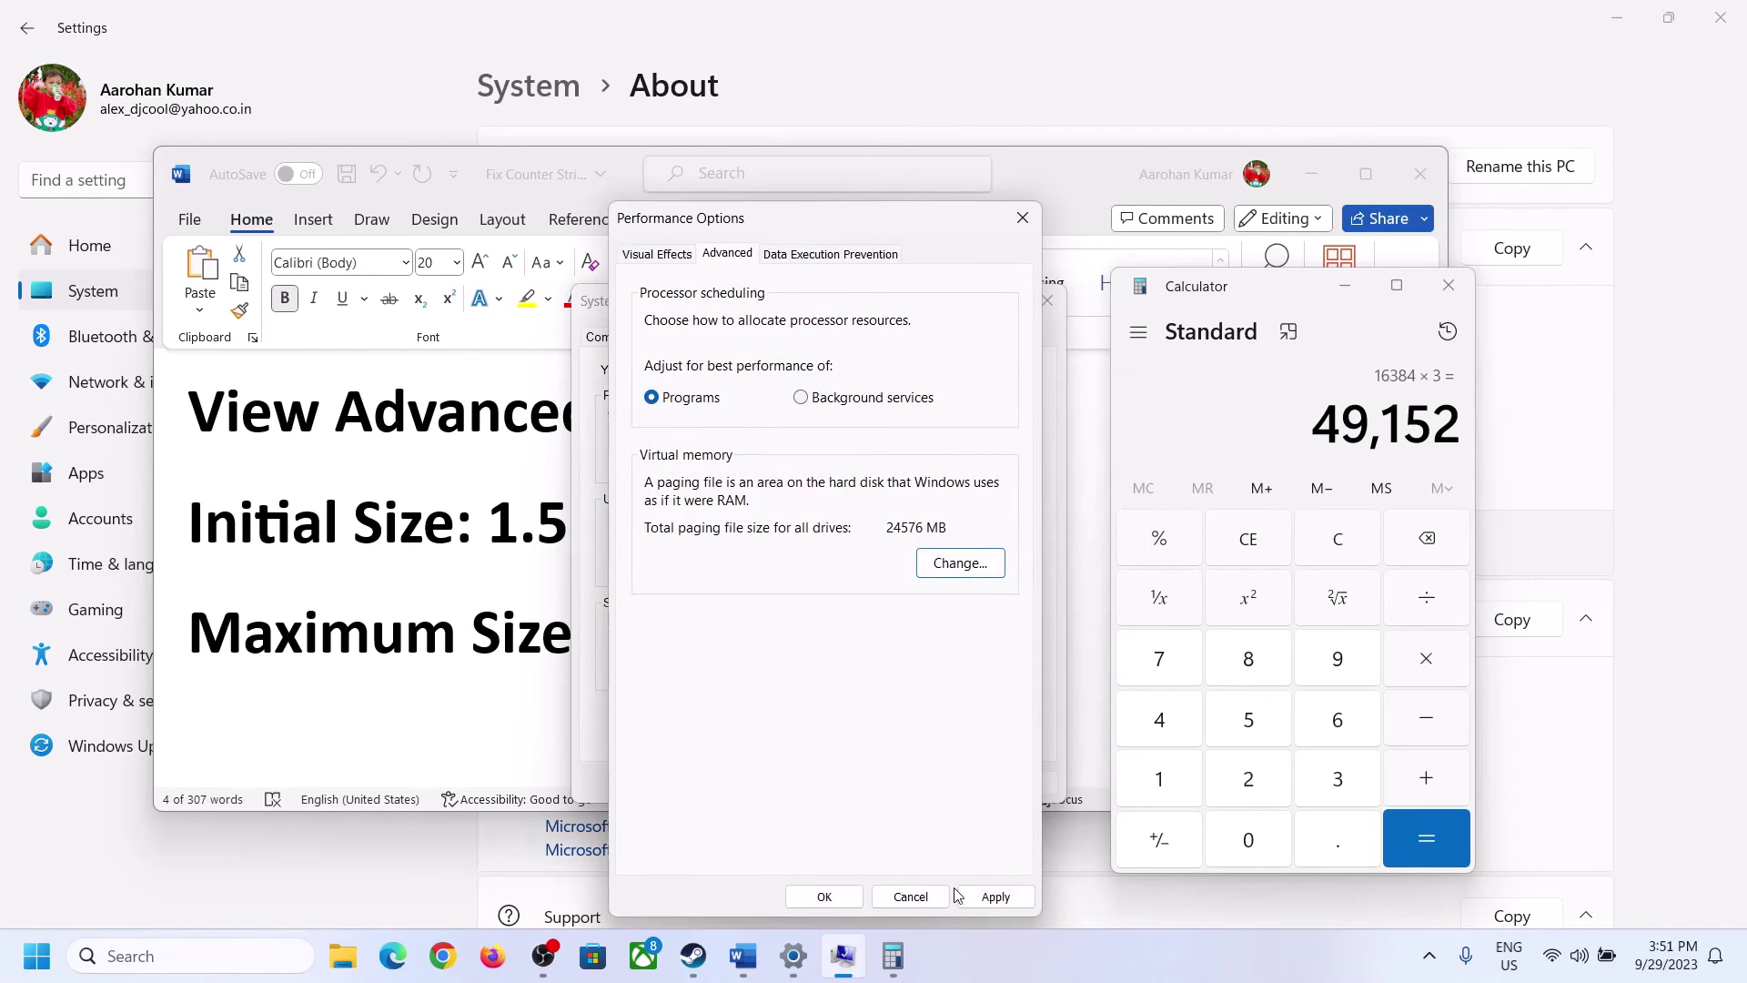
Confirm the Performance Options and System Properties dialogs and dismiss the restart prompt without restarting.
{"action": "left_click", "coordinate": [826, 898]}
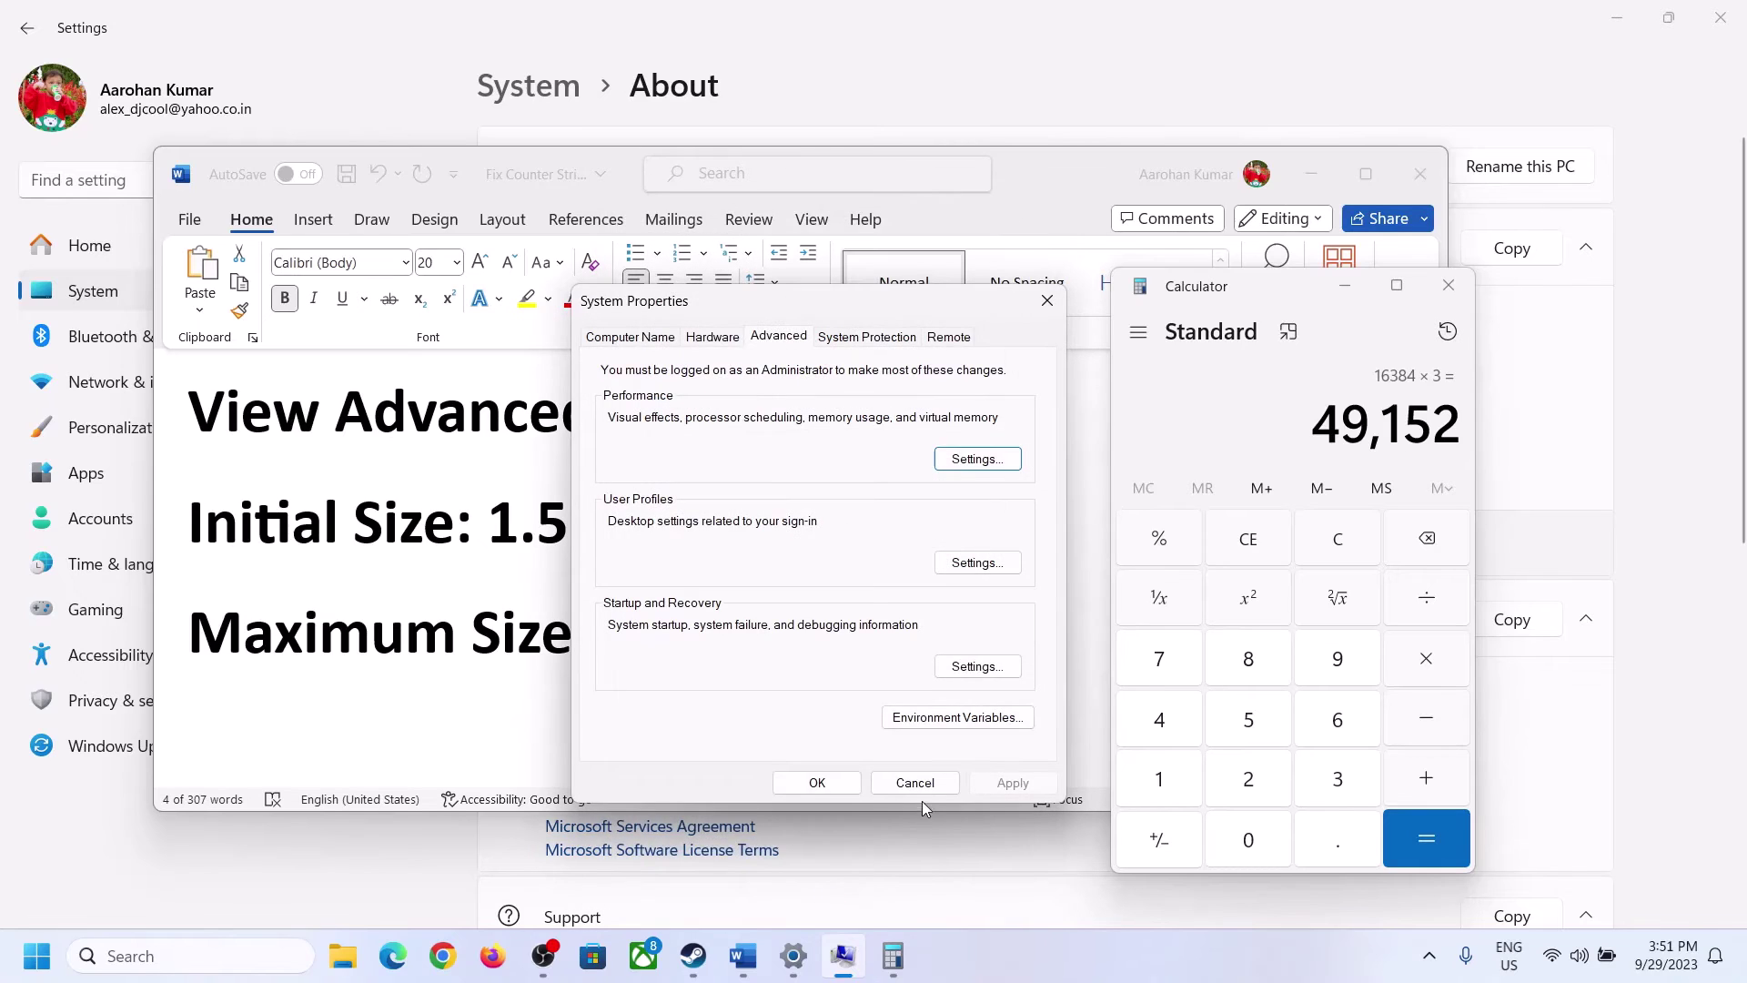
{"action": "left_click", "coordinate": [830, 780]}
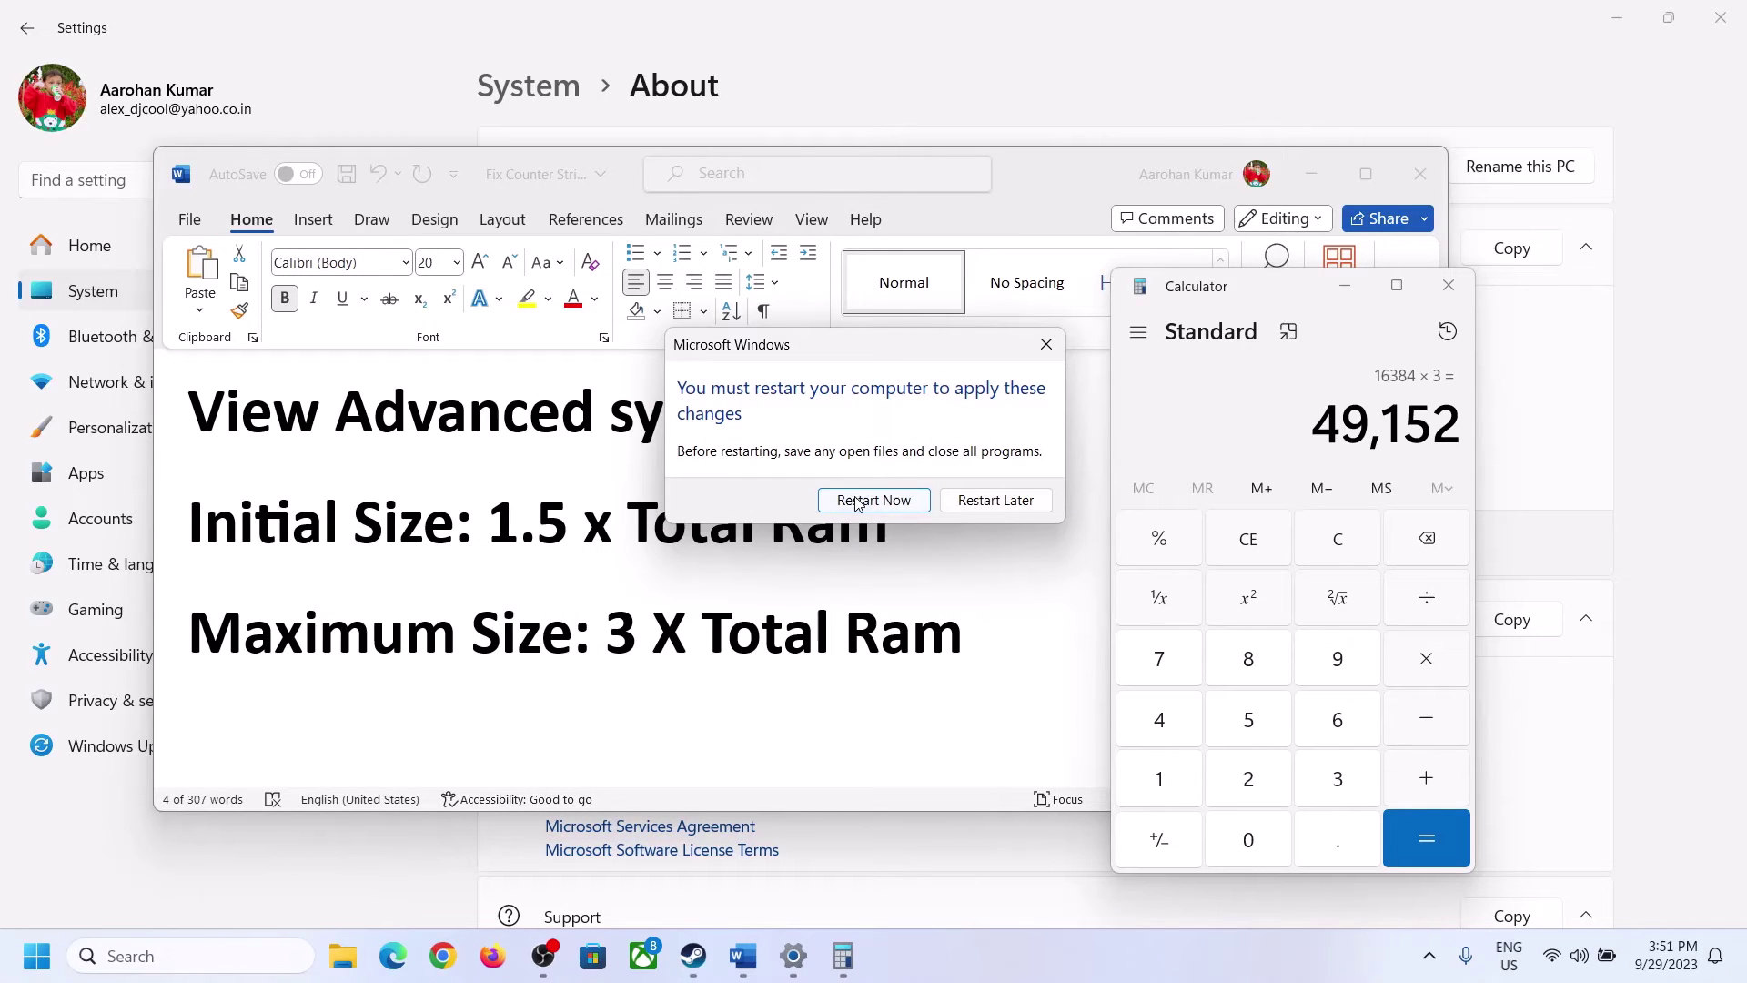
{"action": "left_click", "coordinate": [1045, 344]}
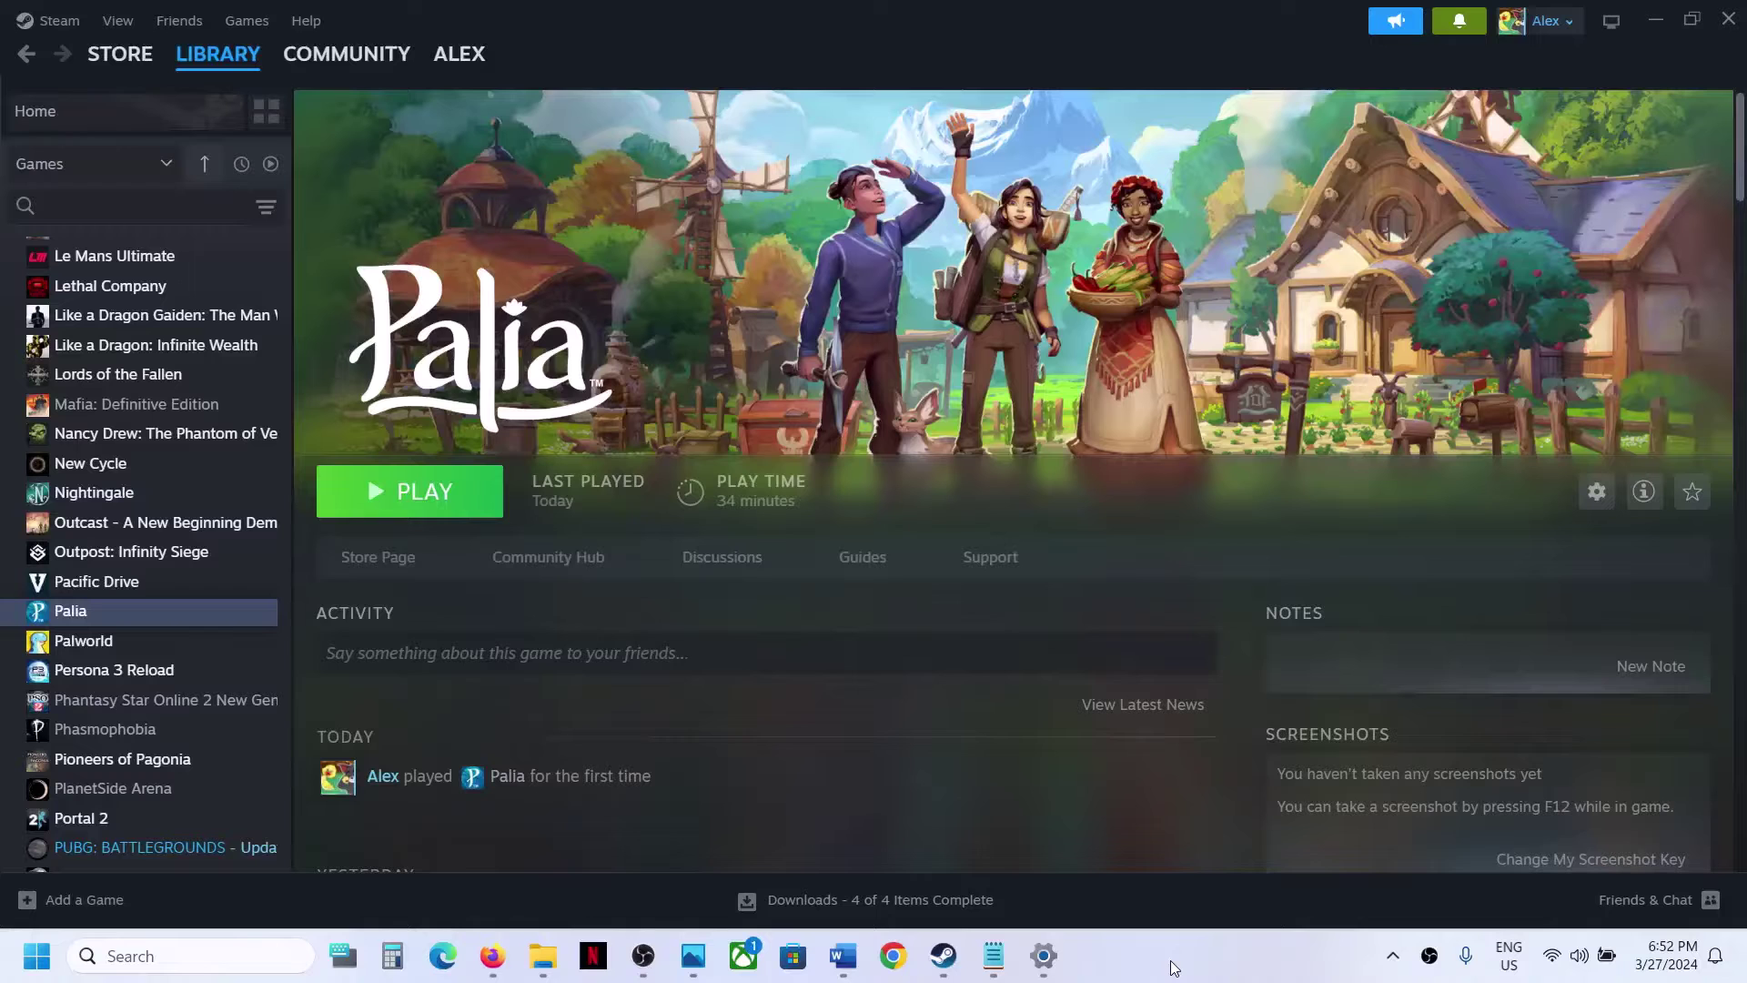
Read Step 10 in the Word document on backing up and renaming or deleting the save game files, highlighting its progress-loss note.
{"action": "left_click", "coordinate": [844, 955]}
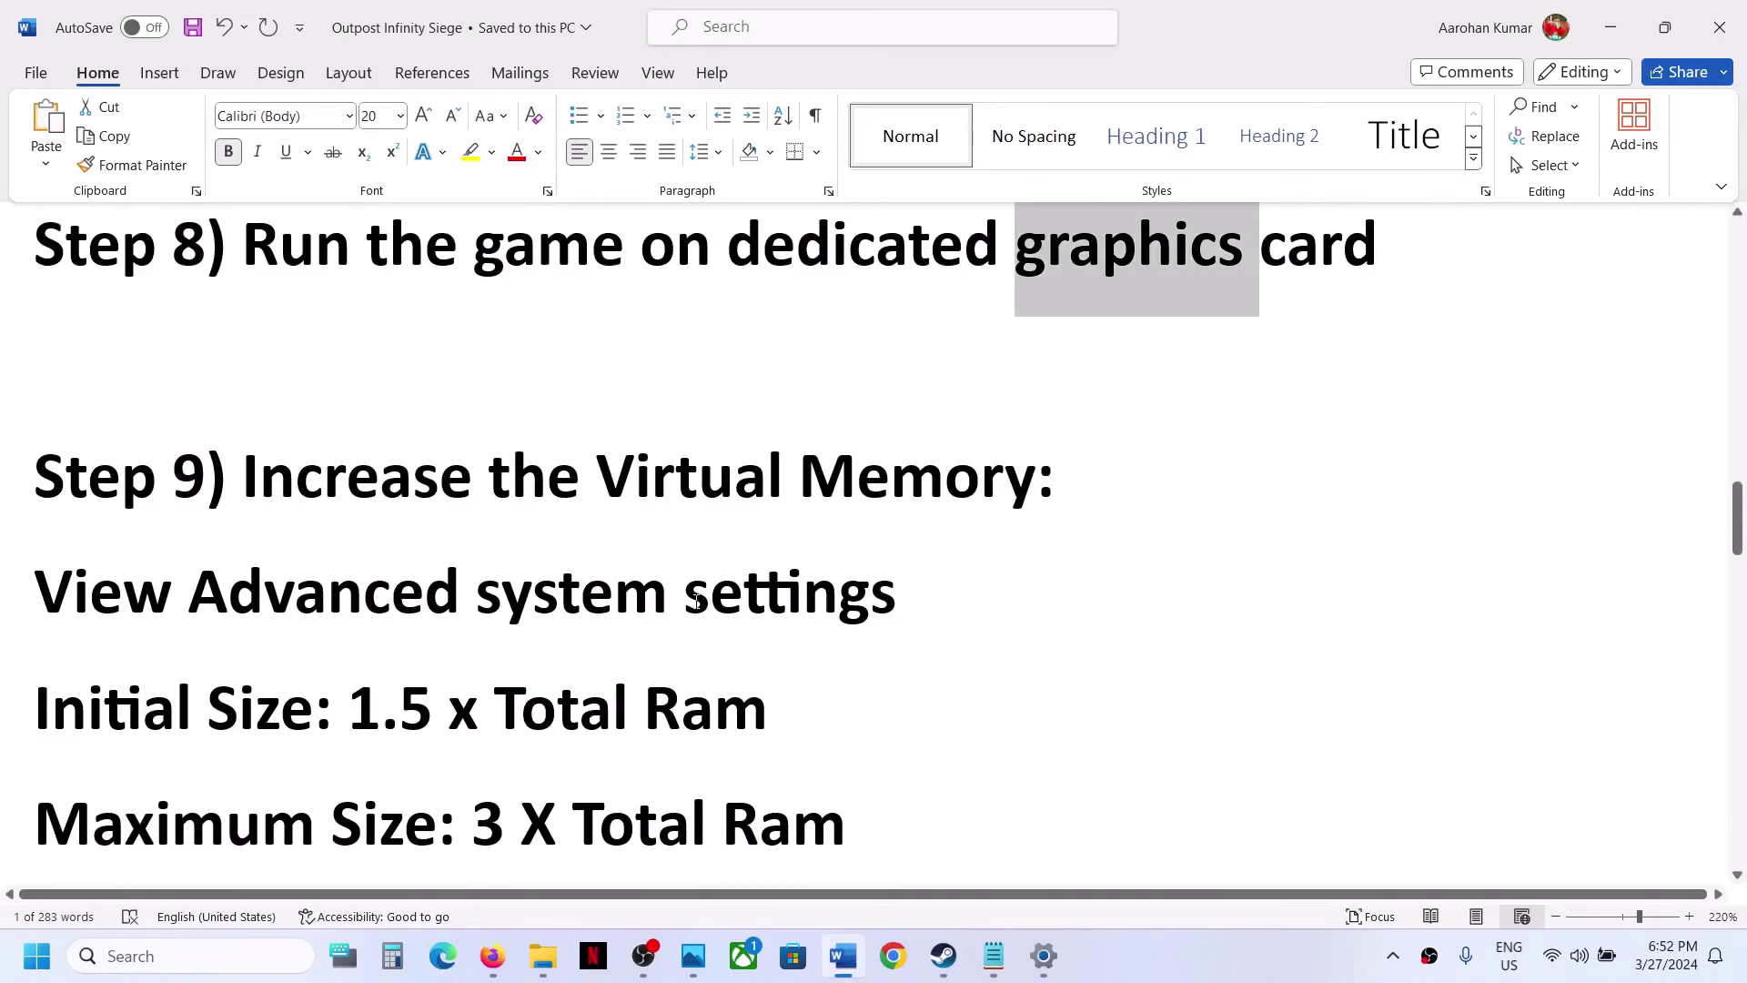
{"action": "scroll", "coordinate": [696, 601], "scroll_direction": "down", "scroll_amount": 3}
{"action": "scroll", "coordinate": [696, 600], "scroll_direction": "down", "scroll_amount": 5}
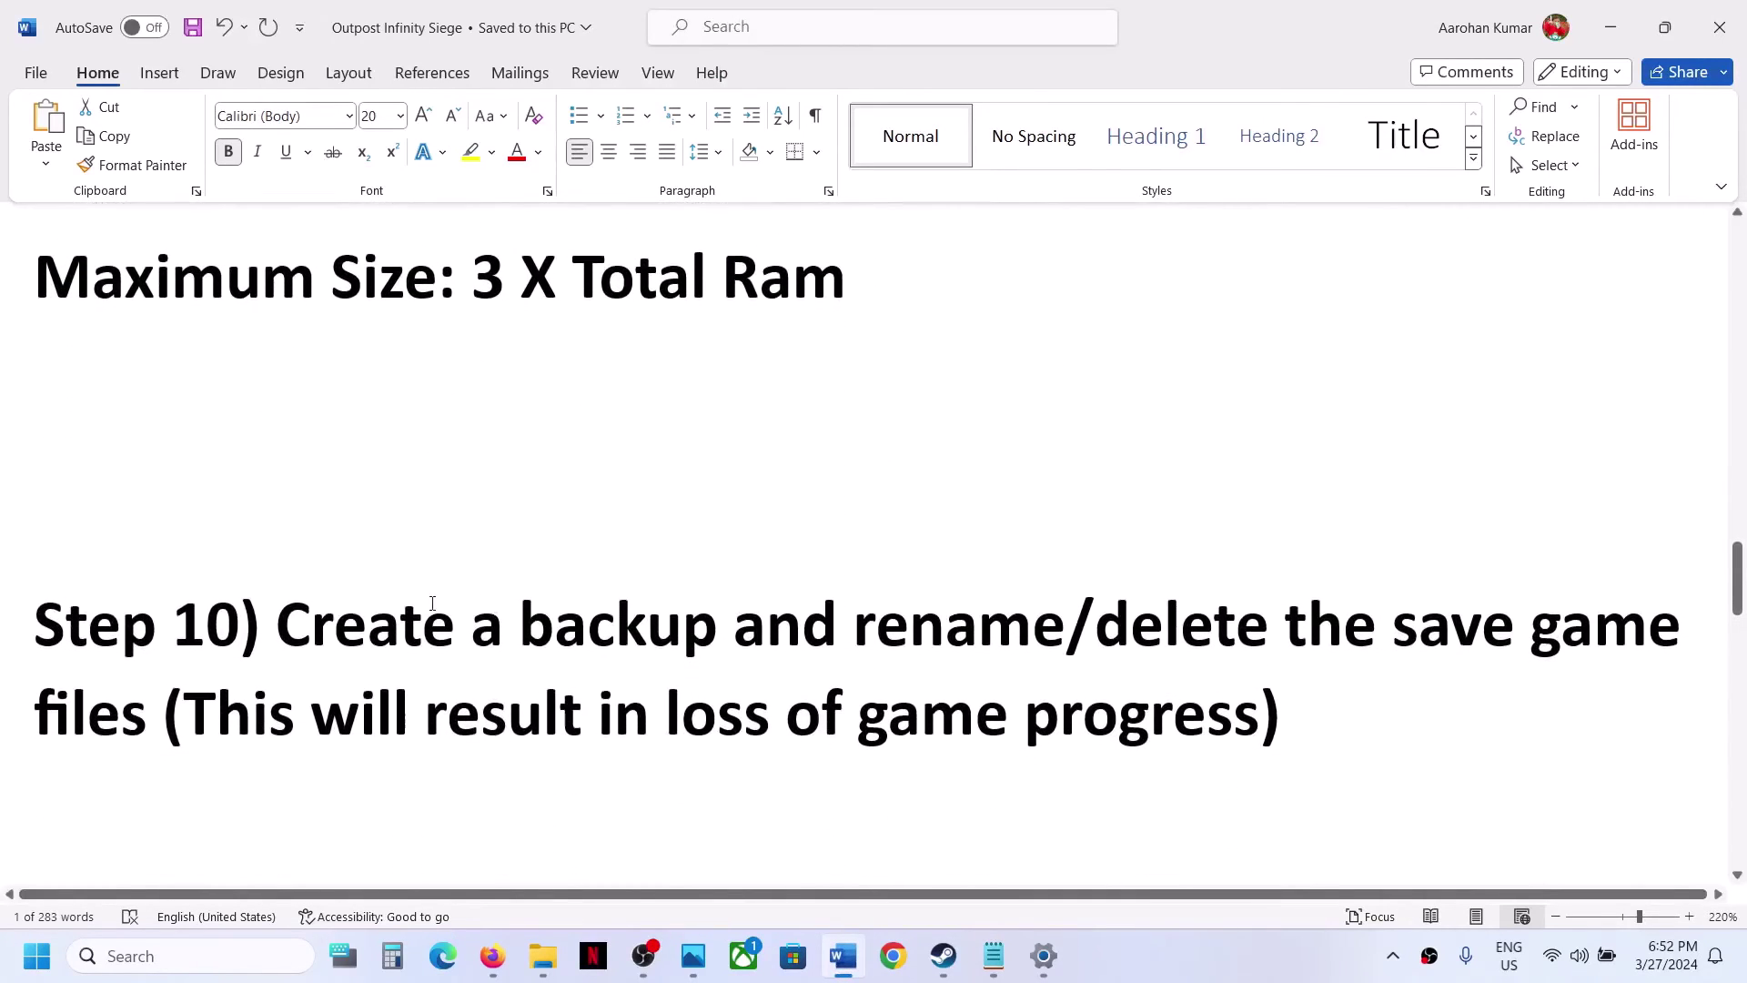
{"action": "left_click_drag", "start_coordinate": [453, 617], "coordinate": [1222, 682]}
{"action": "left_click", "coordinate": [198, 721]}
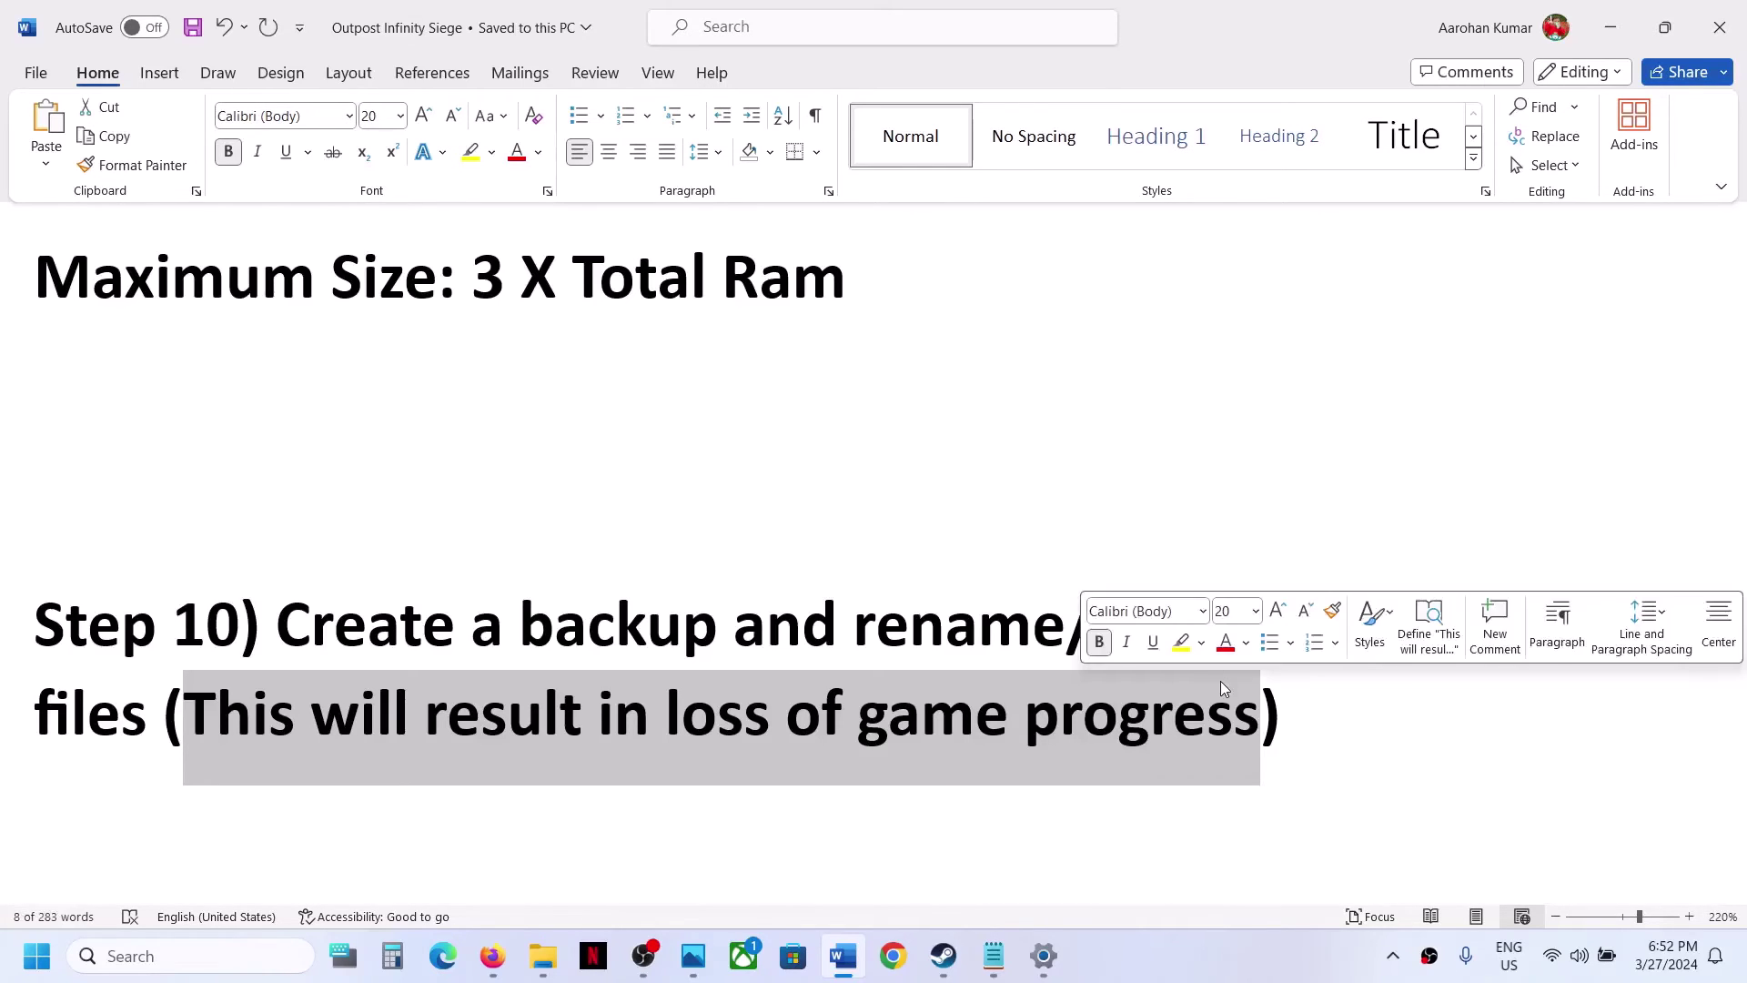
Open drive C in a File Explorer window and go to the user's profile folder inside Users.
{"action": "right_click", "coordinate": [558, 956]}
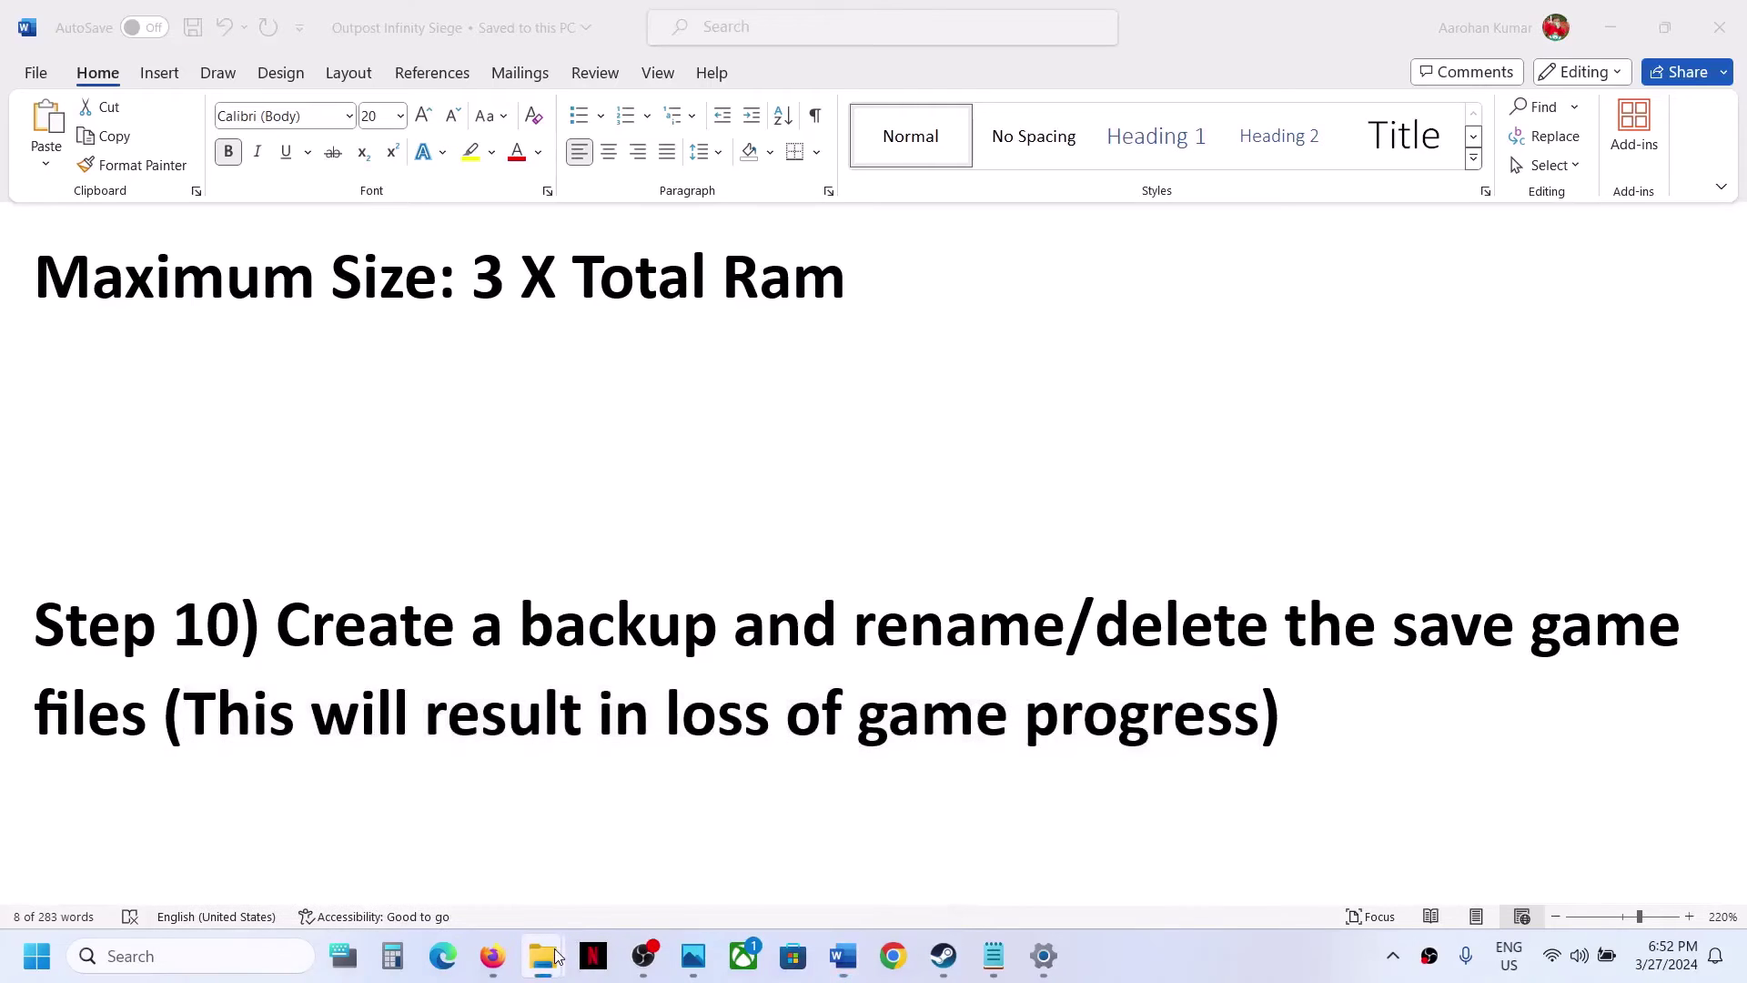
{"action": "left_click", "coordinate": [467, 830]}
{"action": "left_click", "coordinate": [309, 242]}
{"action": "double_click", "coordinate": [309, 241]}
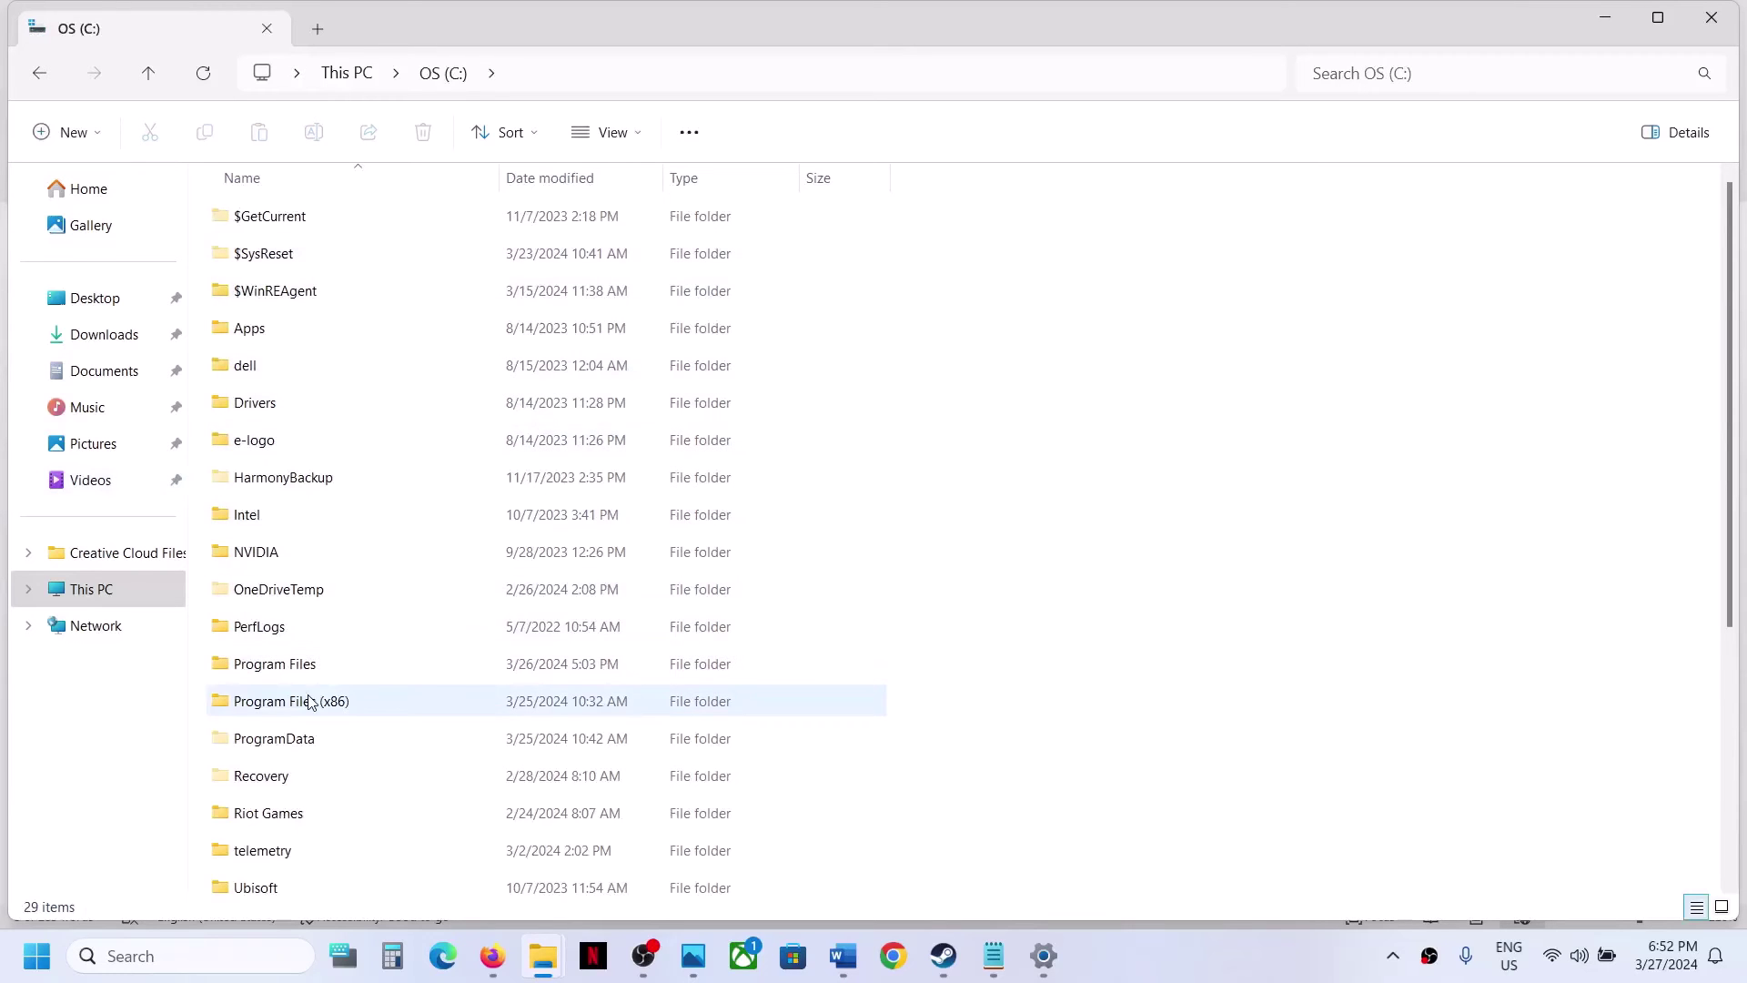
{"action": "scroll", "coordinate": [313, 701], "scroll_direction": "down", "scroll_amount": 3}
{"action": "left_click", "coordinate": [244, 678]}
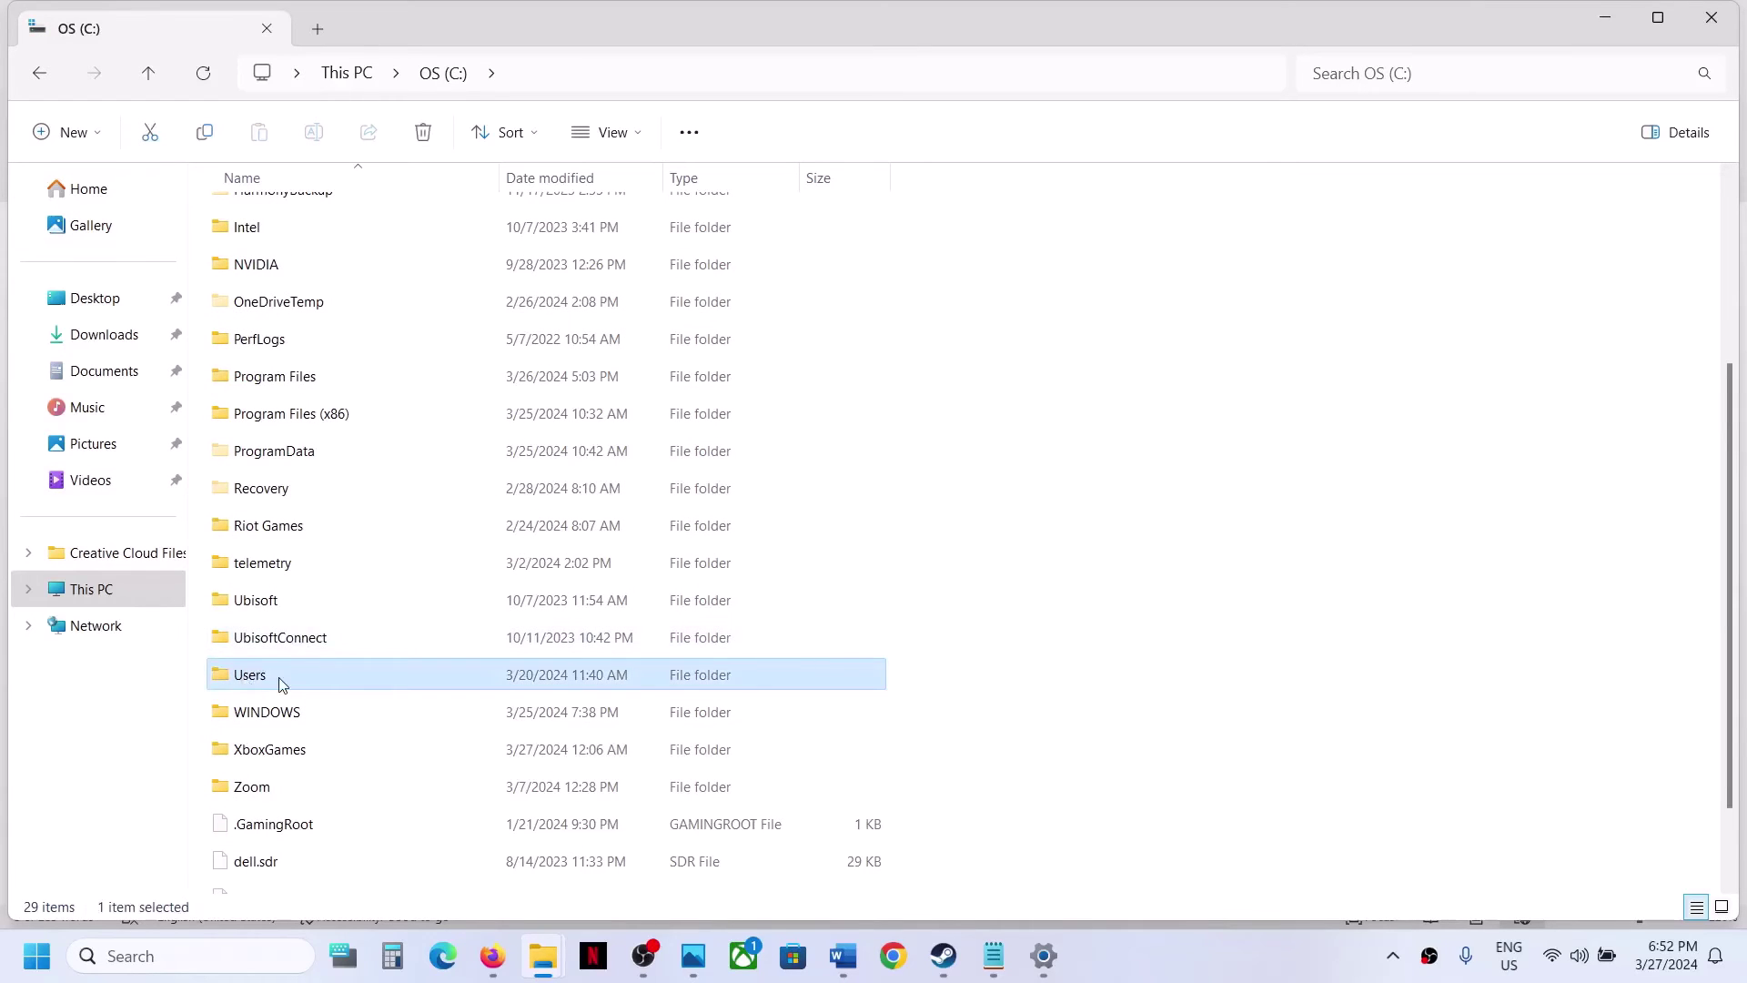
{"action": "double_click", "coordinate": [244, 680]}
{"action": "left_click", "coordinate": [260, 223]}
{"action": "double_click", "coordinate": [259, 223]}
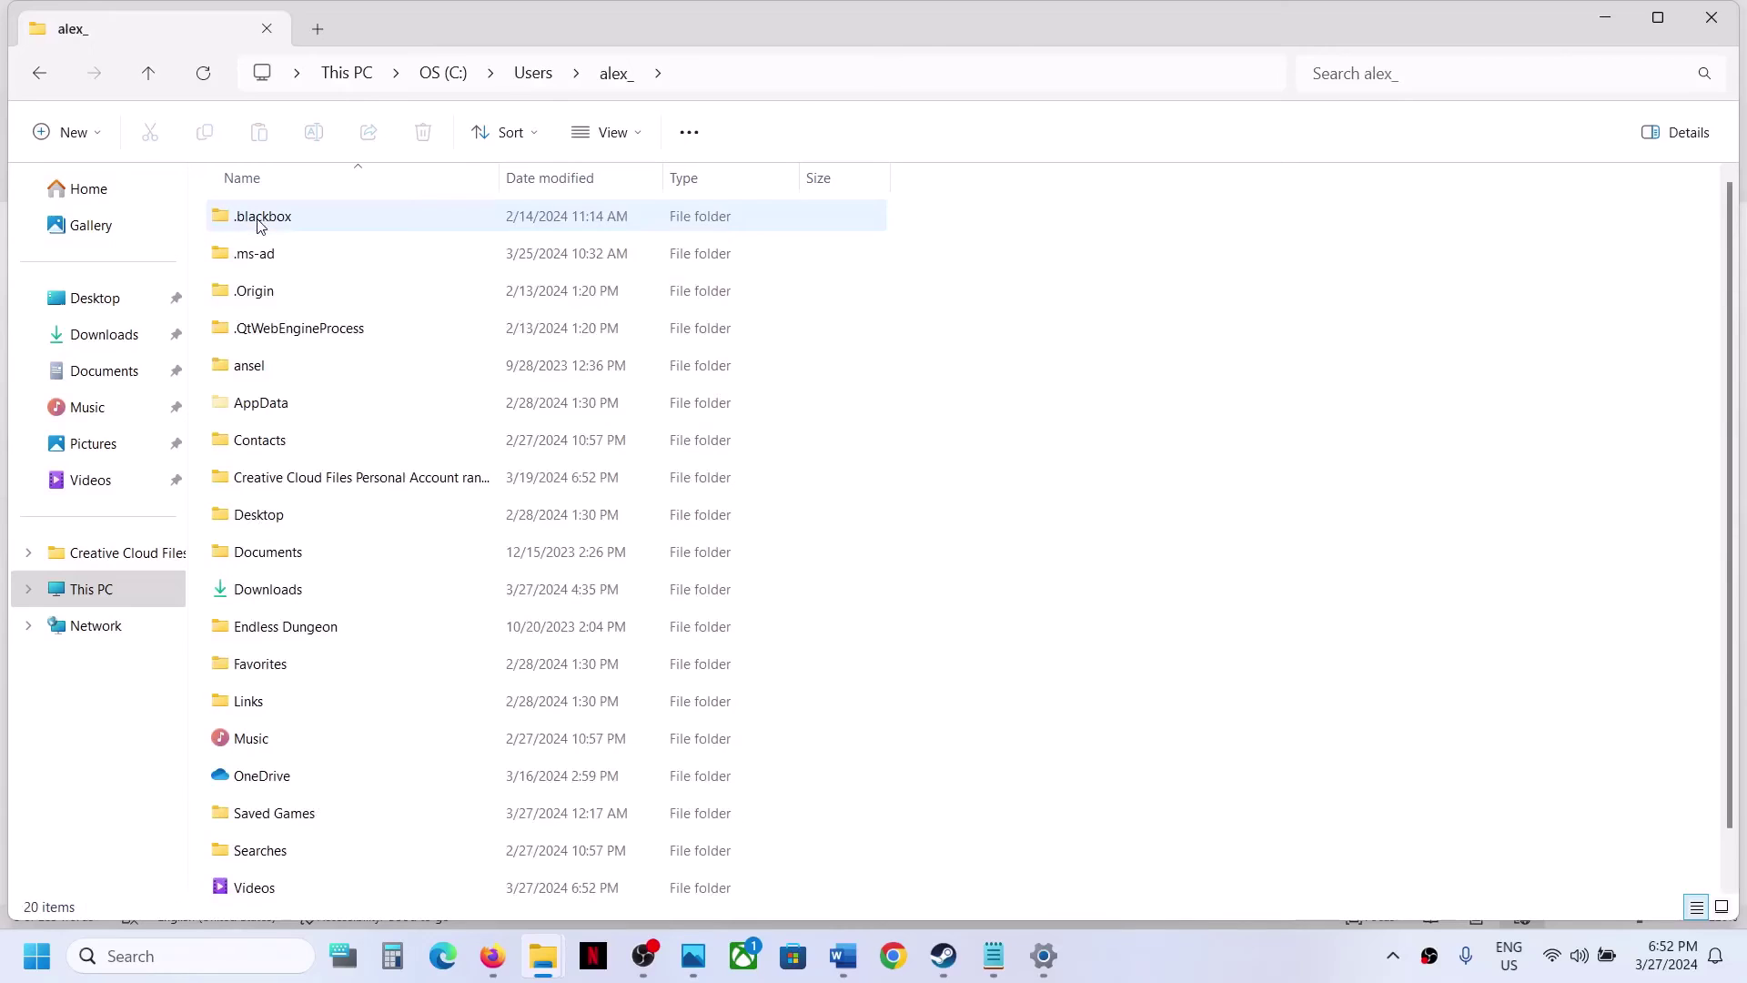
Check in the folder's display options whether hidden items such as AppData are set to show.
{"action": "left_click", "coordinate": [289, 405]}
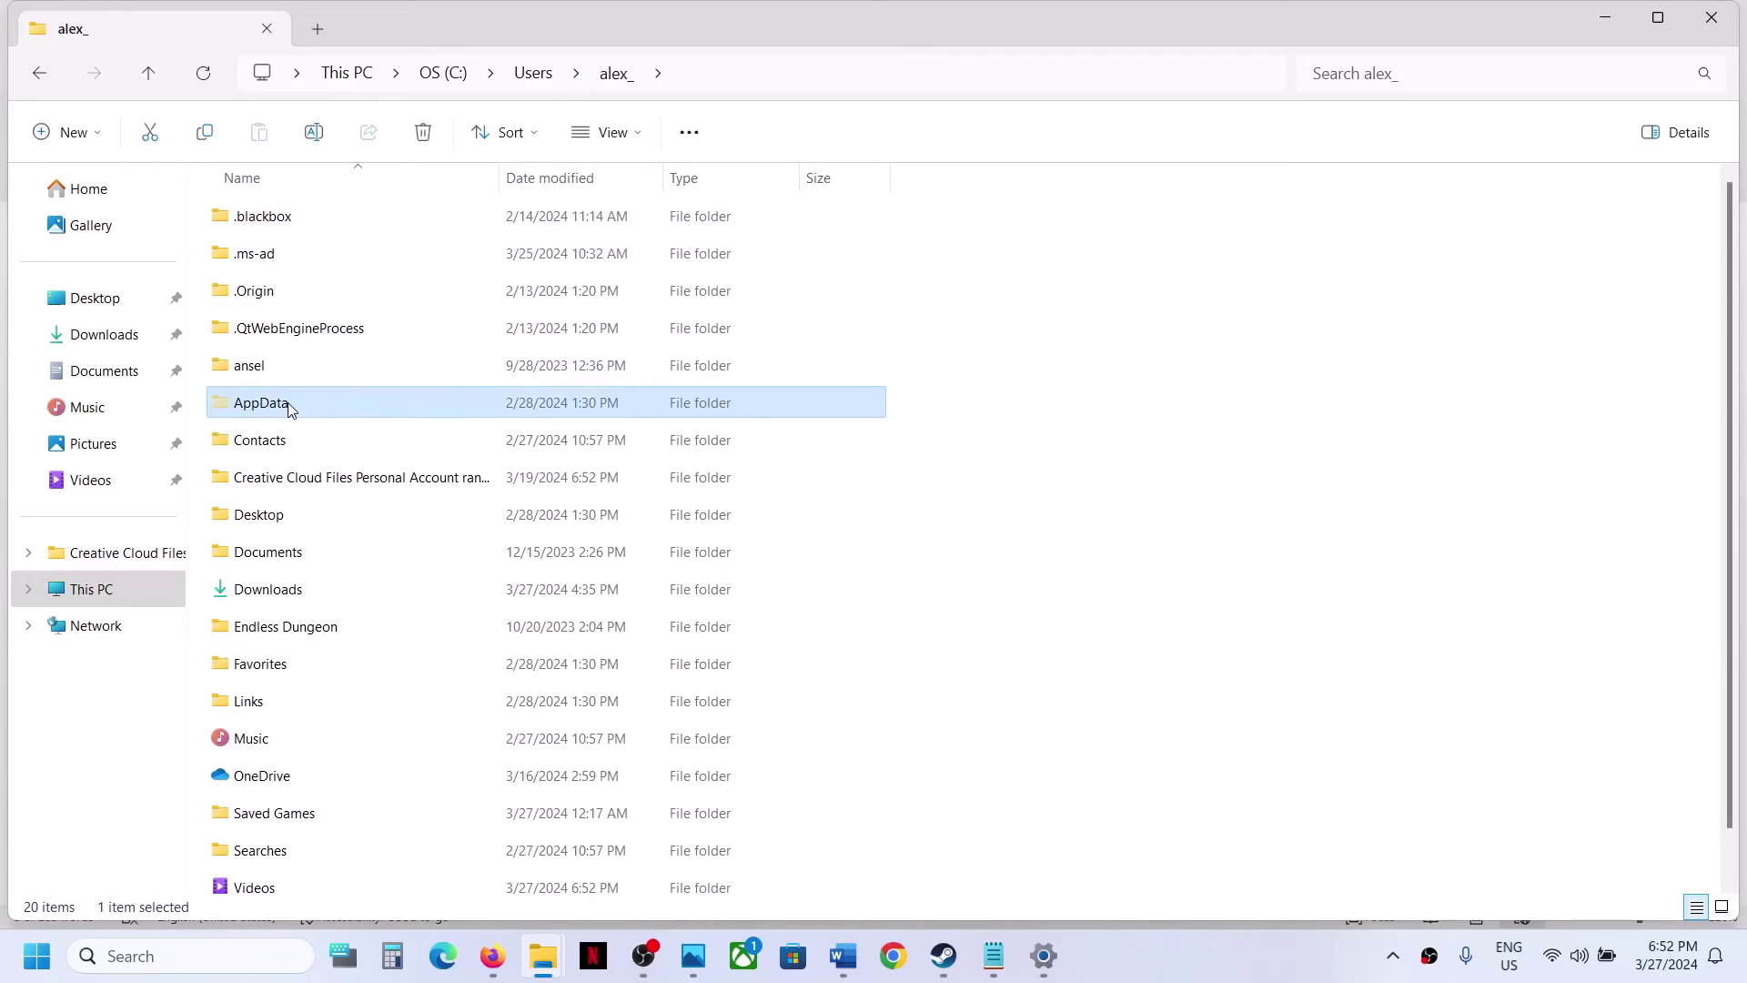
{"action": "left_click", "coordinate": [637, 132]}
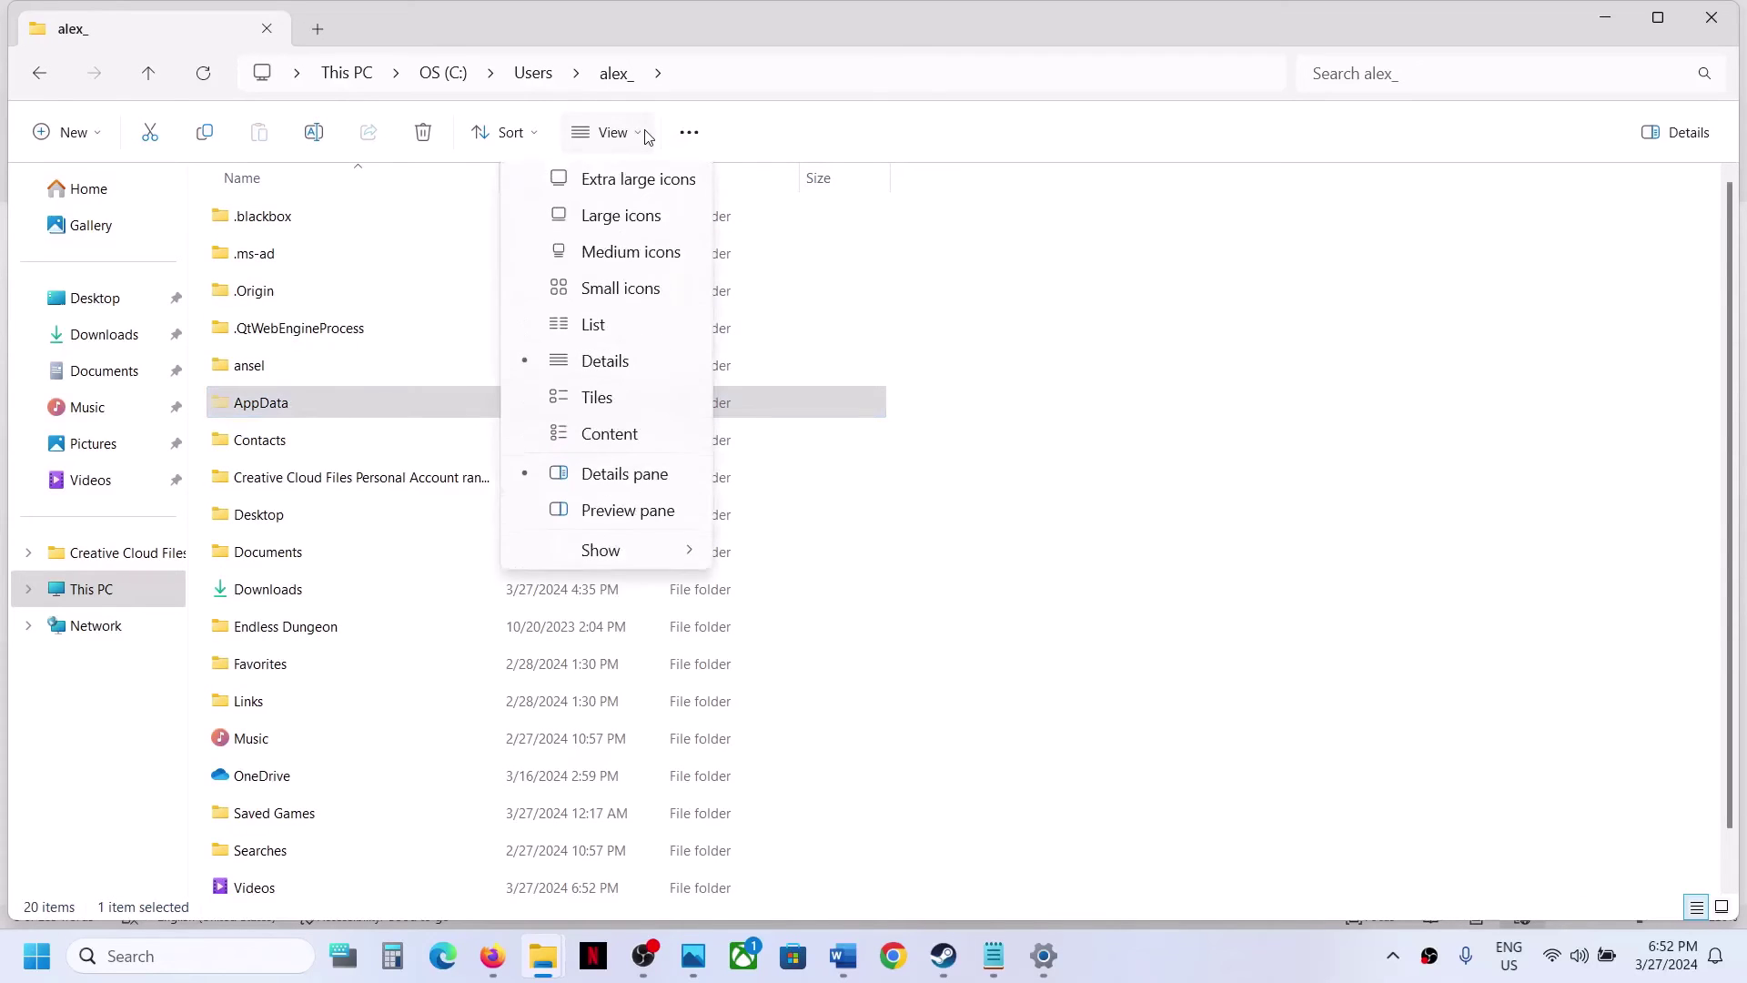
{"action": "left_click", "coordinate": [625, 561]}
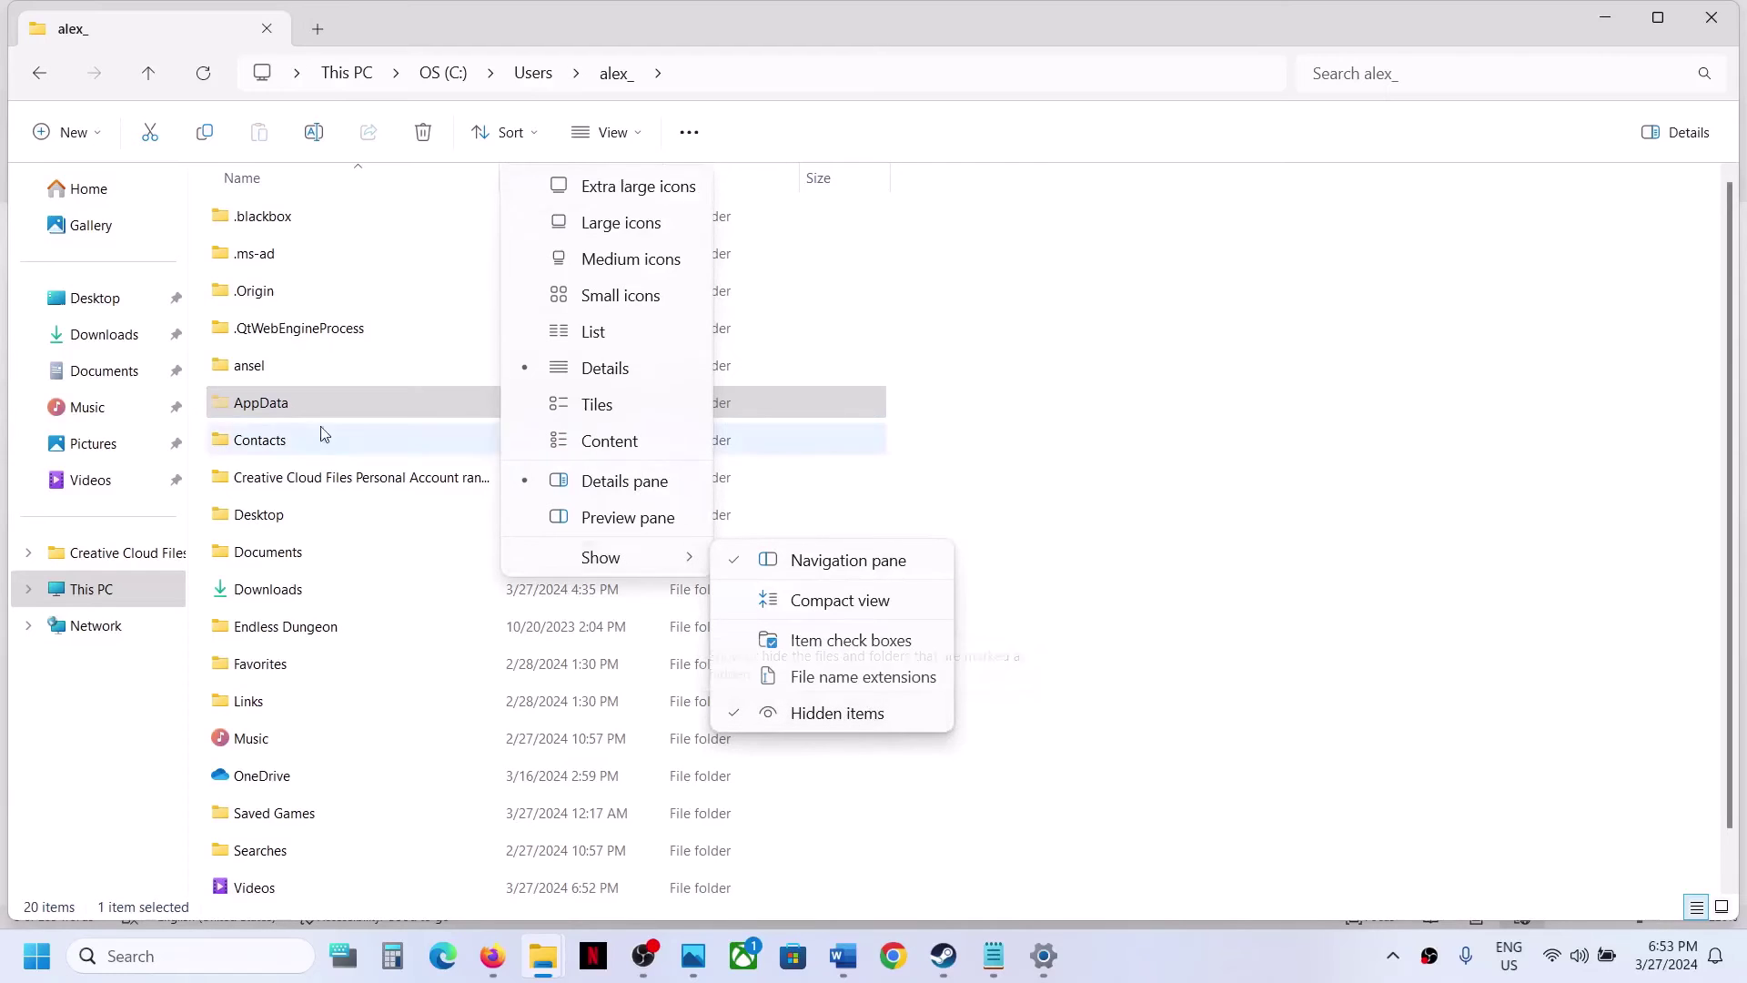
Open the Local folder inside AppData.
{"action": "left_click", "coordinate": [289, 410]}
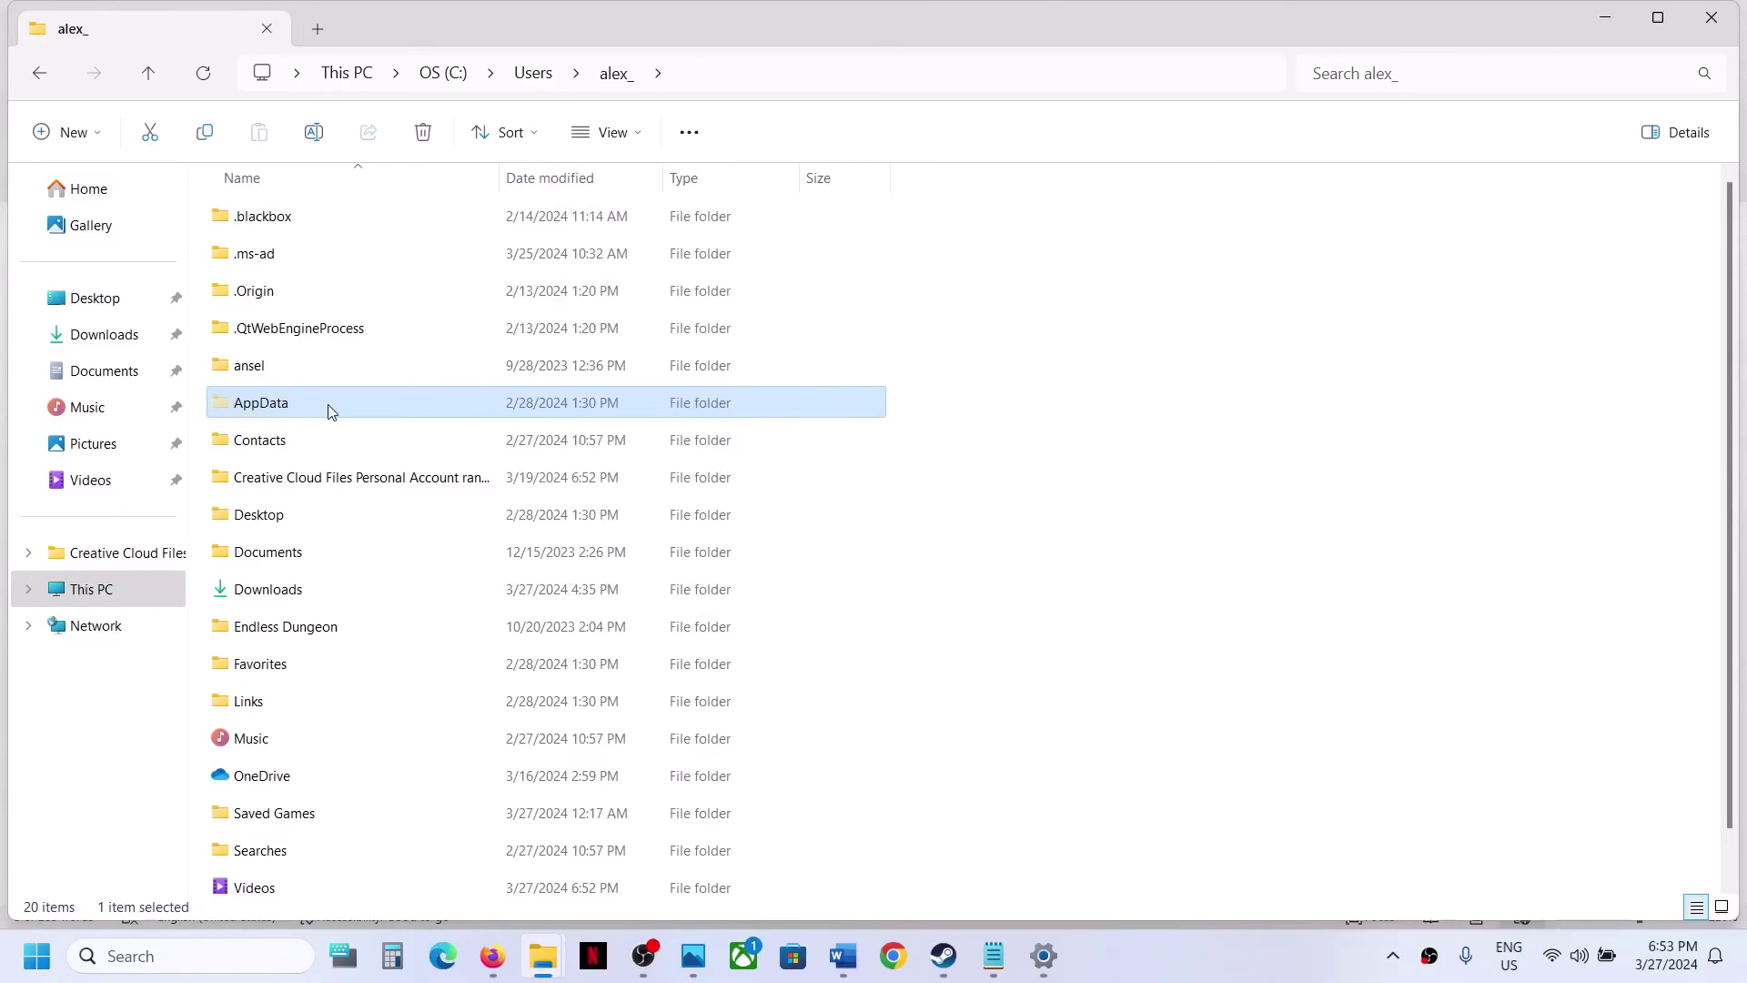
{"action": "double_click", "coordinate": [331, 412]}
{"action": "double_click", "coordinate": [285, 223]}
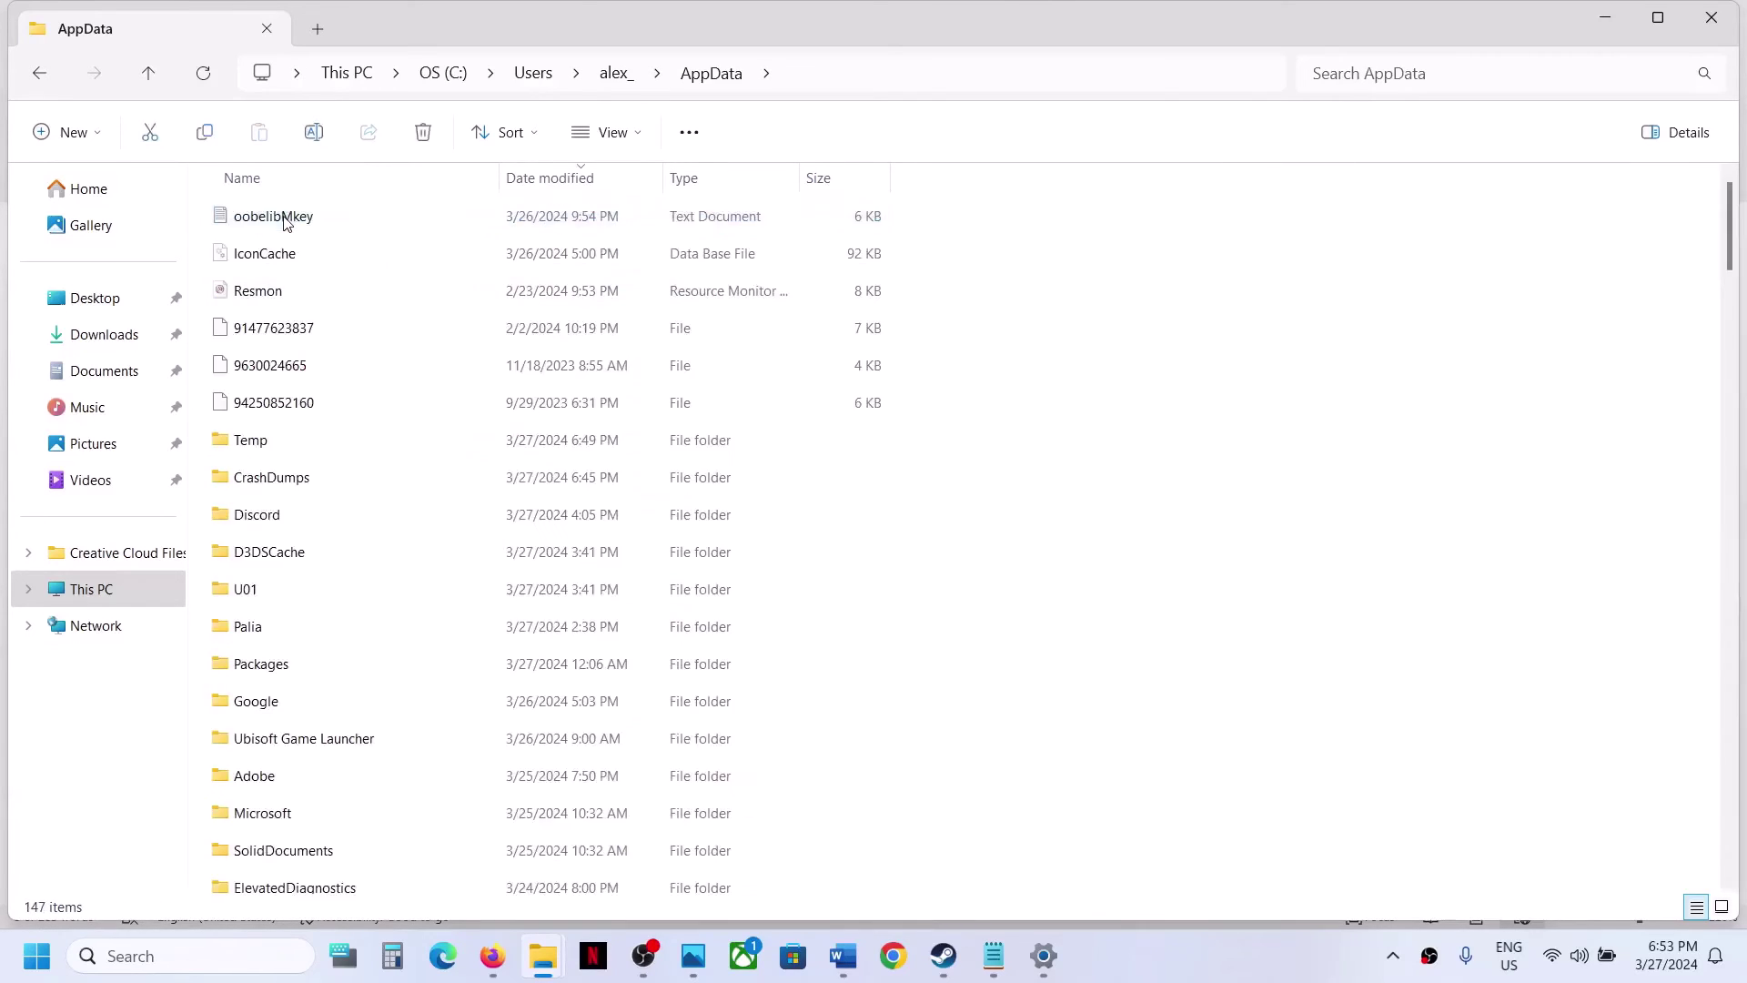
Copy the Palia folder from Local to the desktop as a backup and return to the Local folder.
{"action": "left_click", "coordinate": [269, 637]}
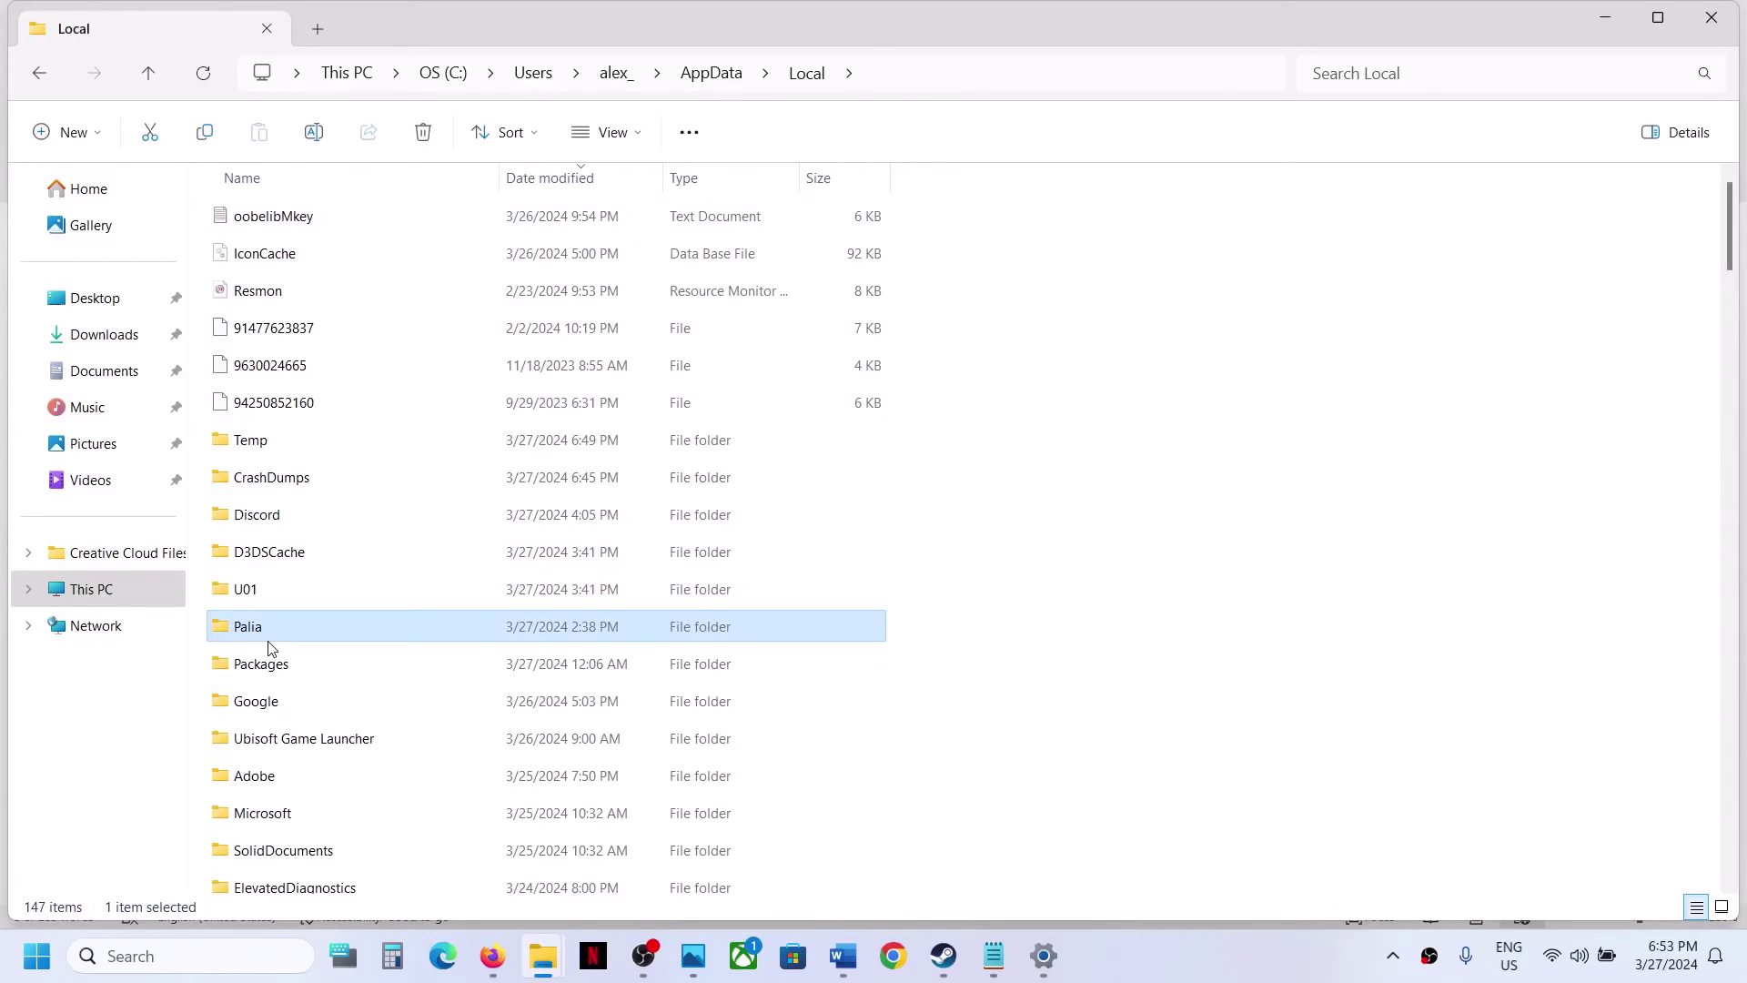
{"action": "right_click", "coordinate": [279, 625]}
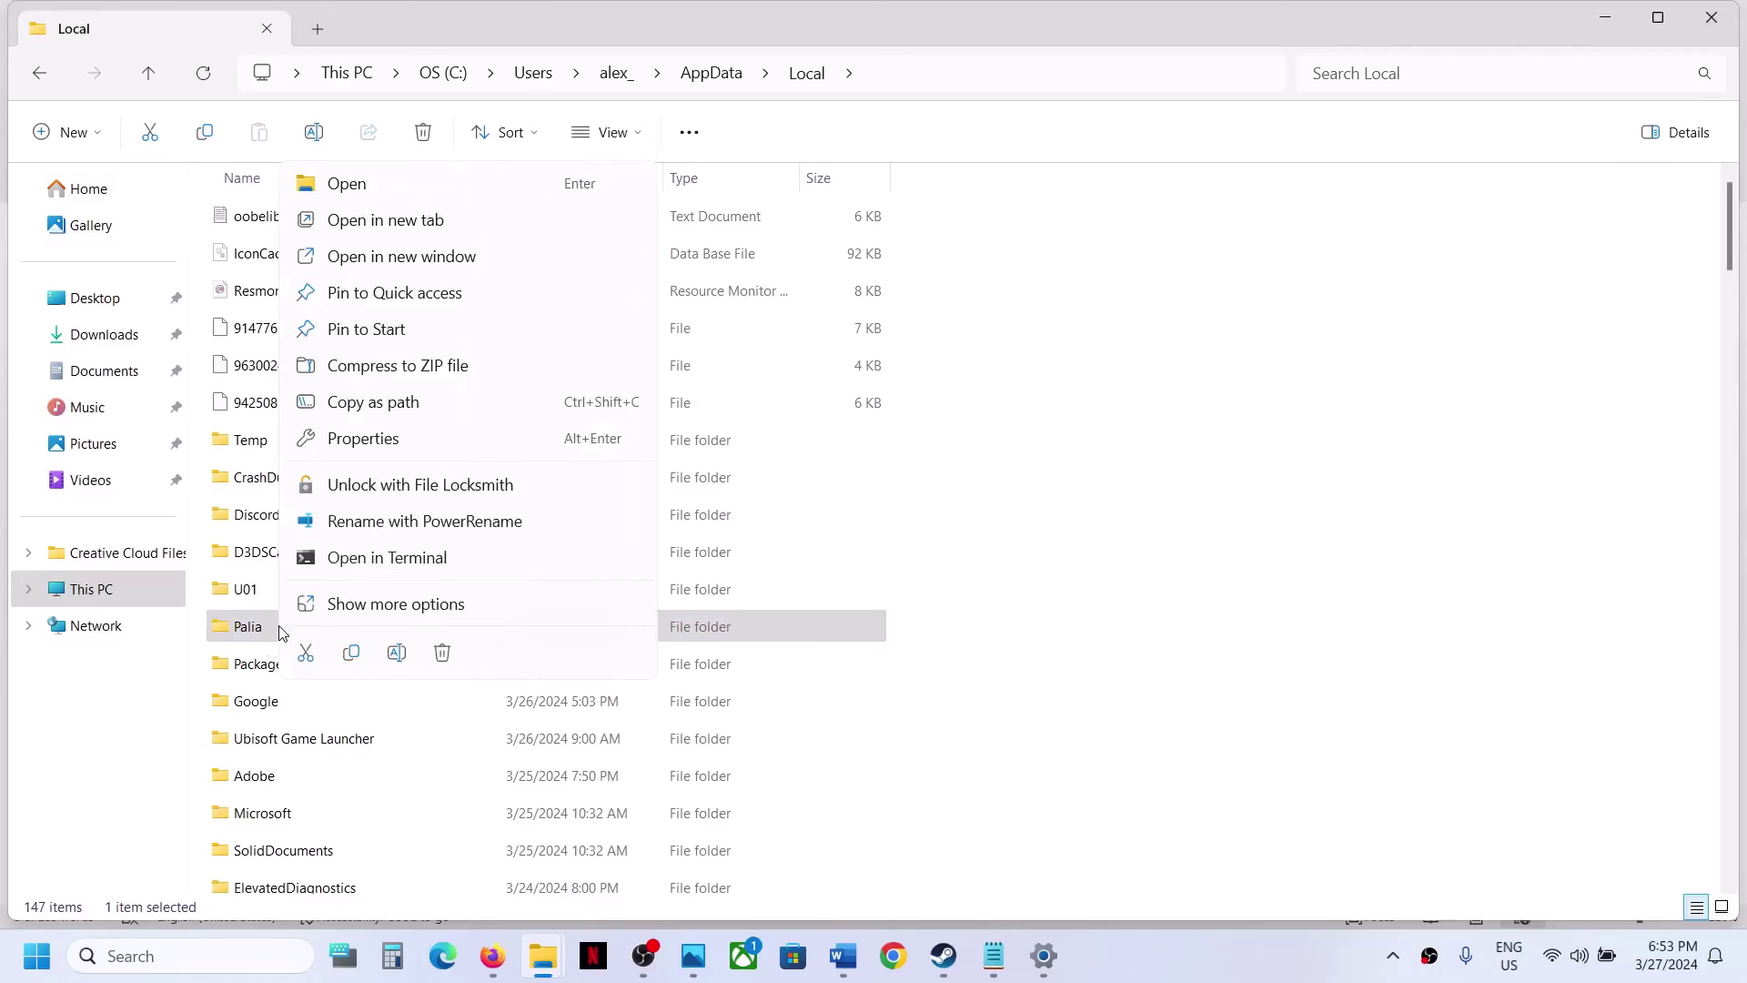
{"action": "left_click", "coordinate": [363, 657]}
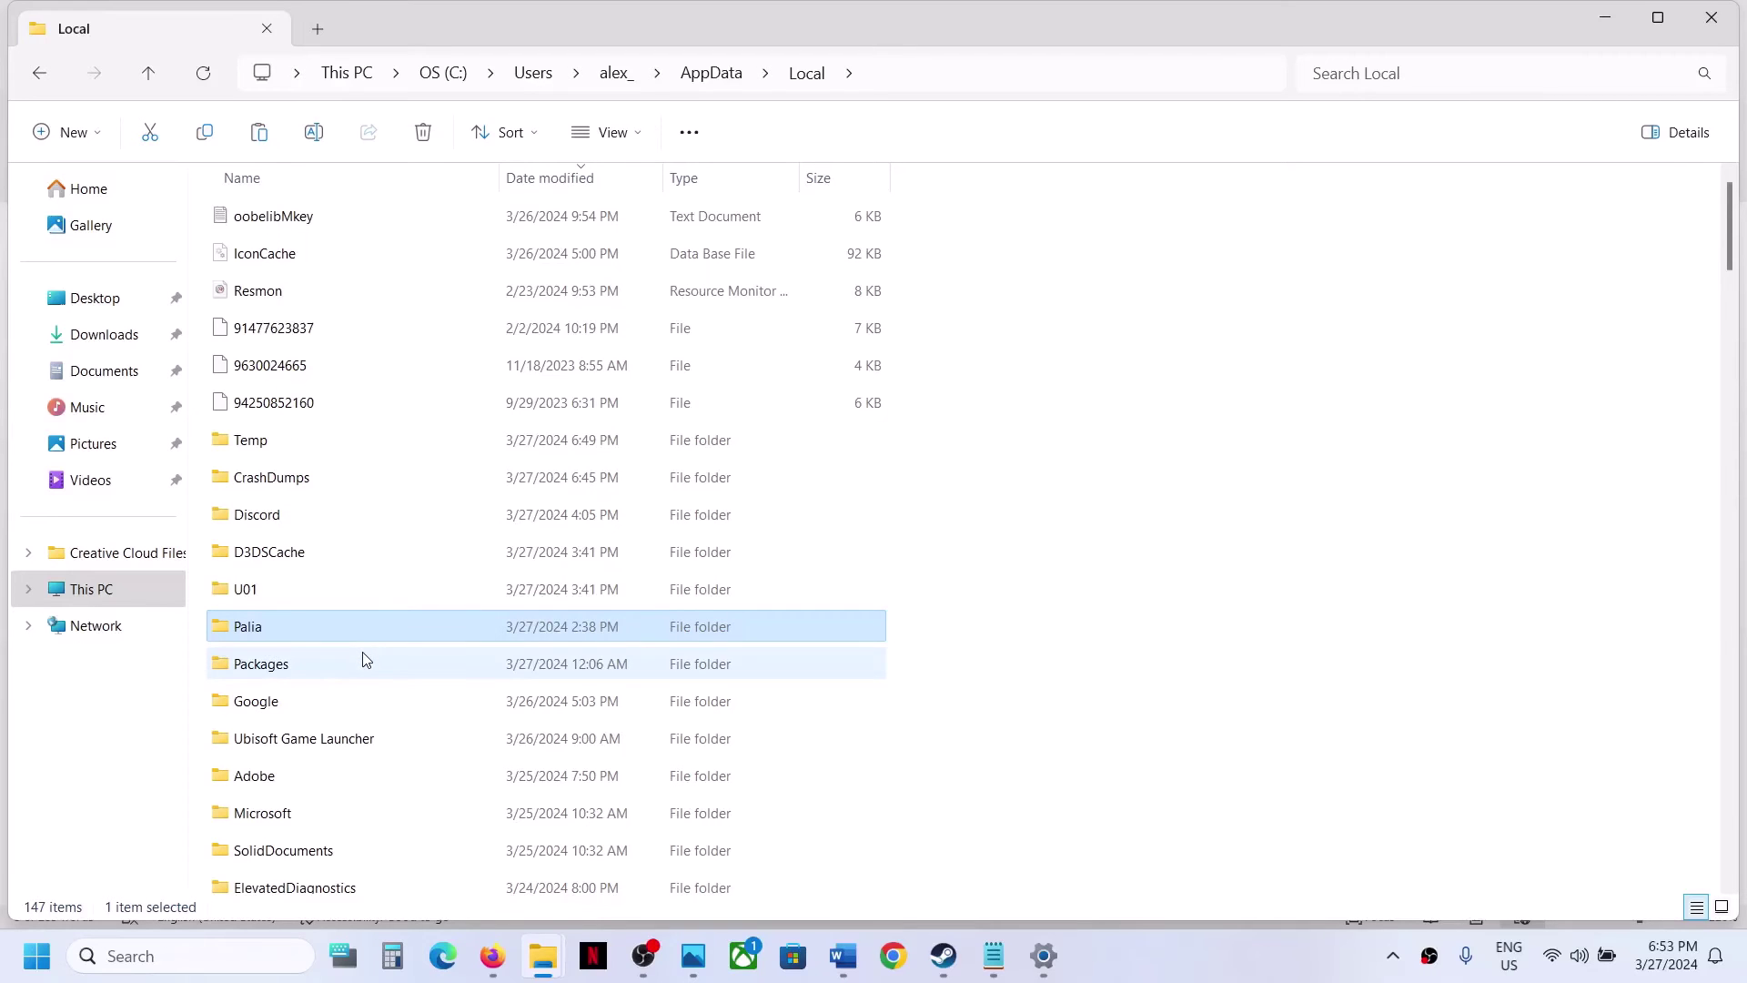
{"action": "key", "text": "super+d"}
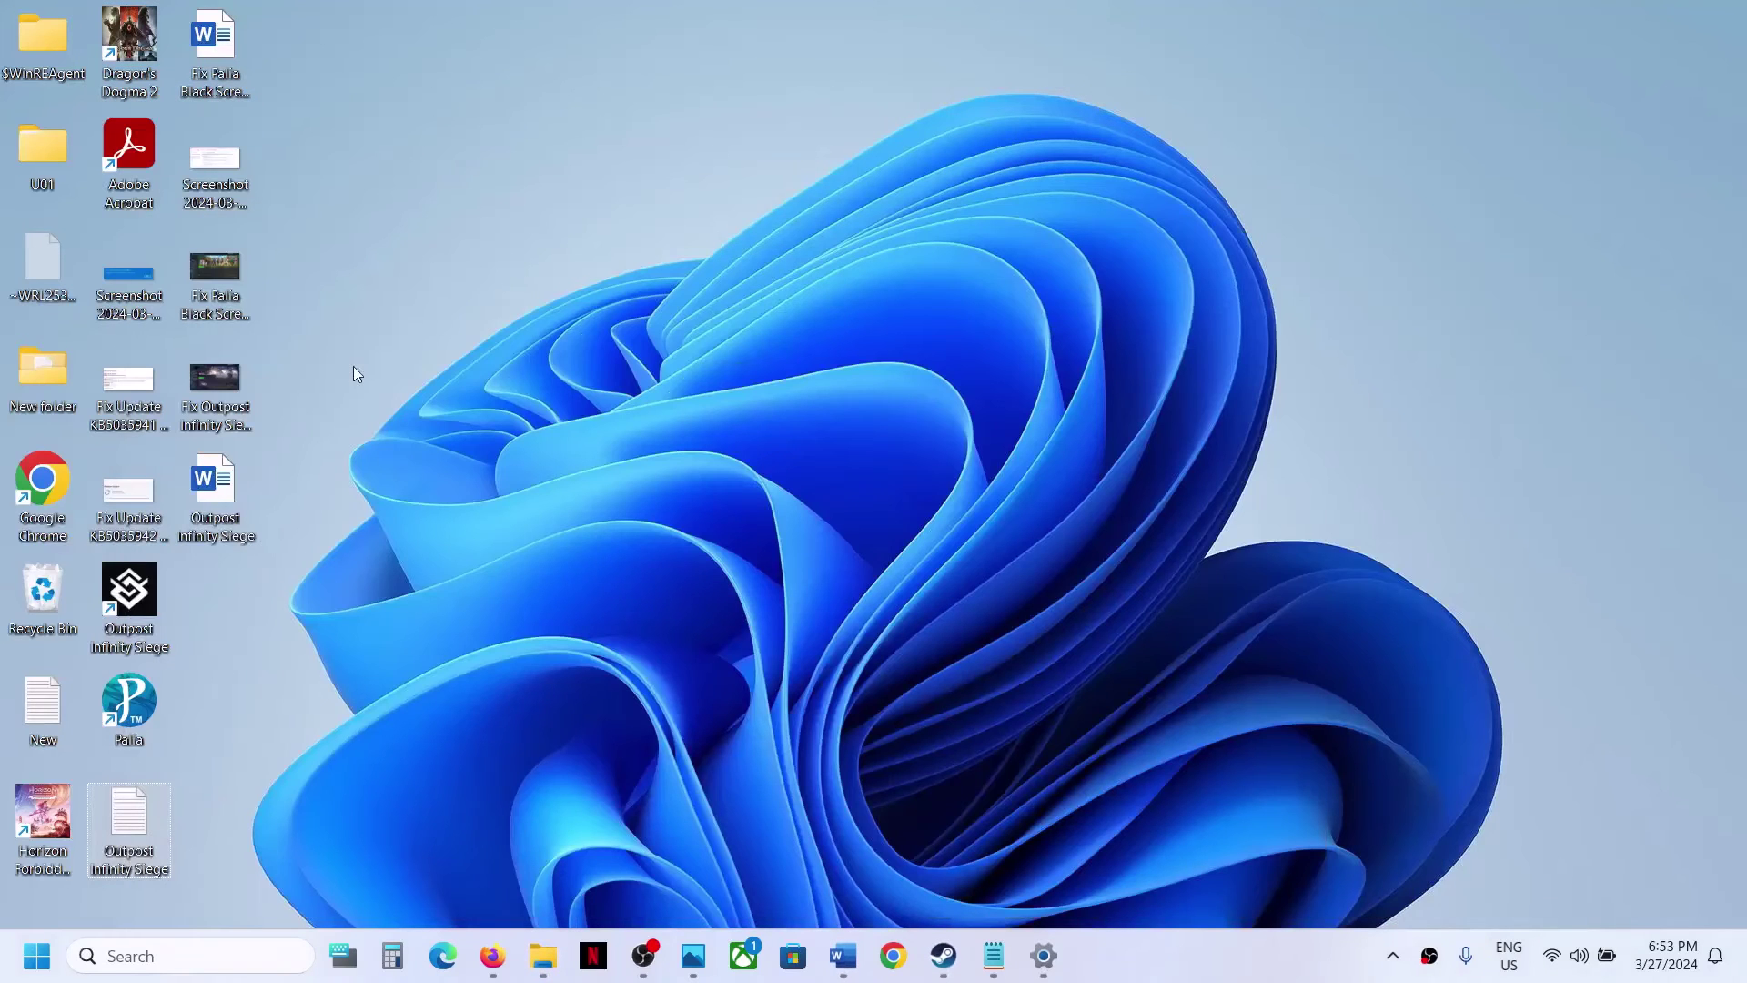
{"action": "key", "text": "ctrl+v"}
{"action": "left_click", "coordinate": [47, 156]}
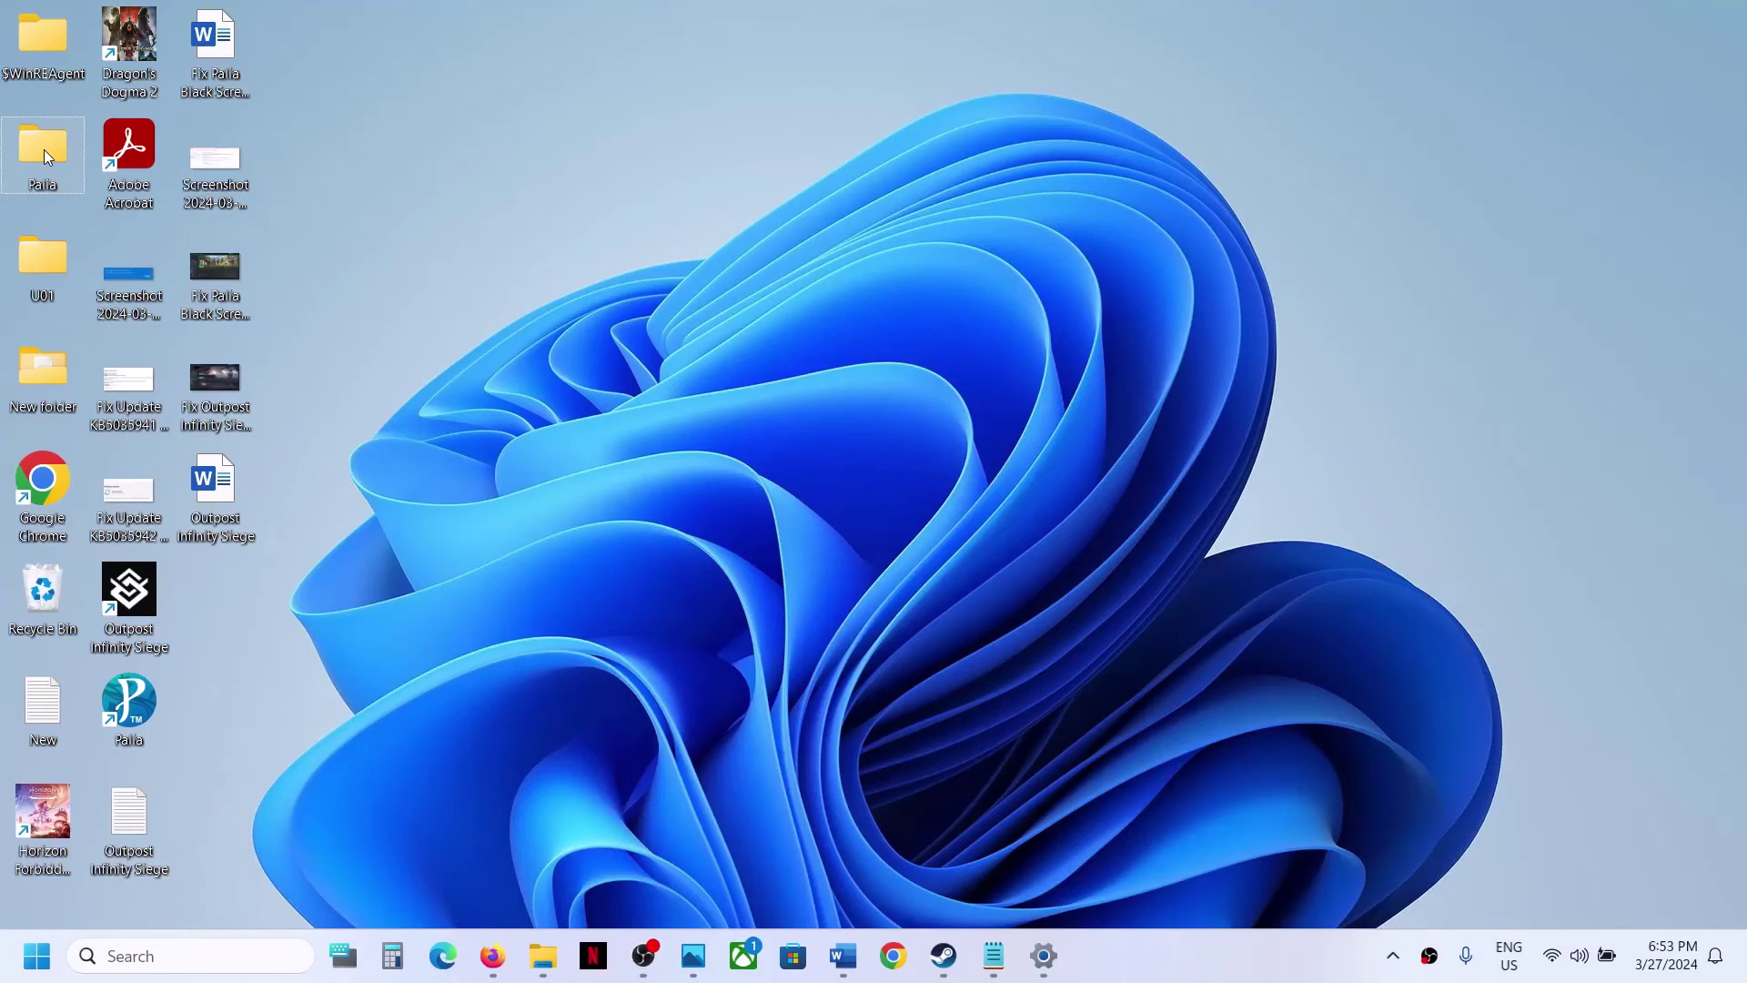
{"action": "key", "text": "super+d"}
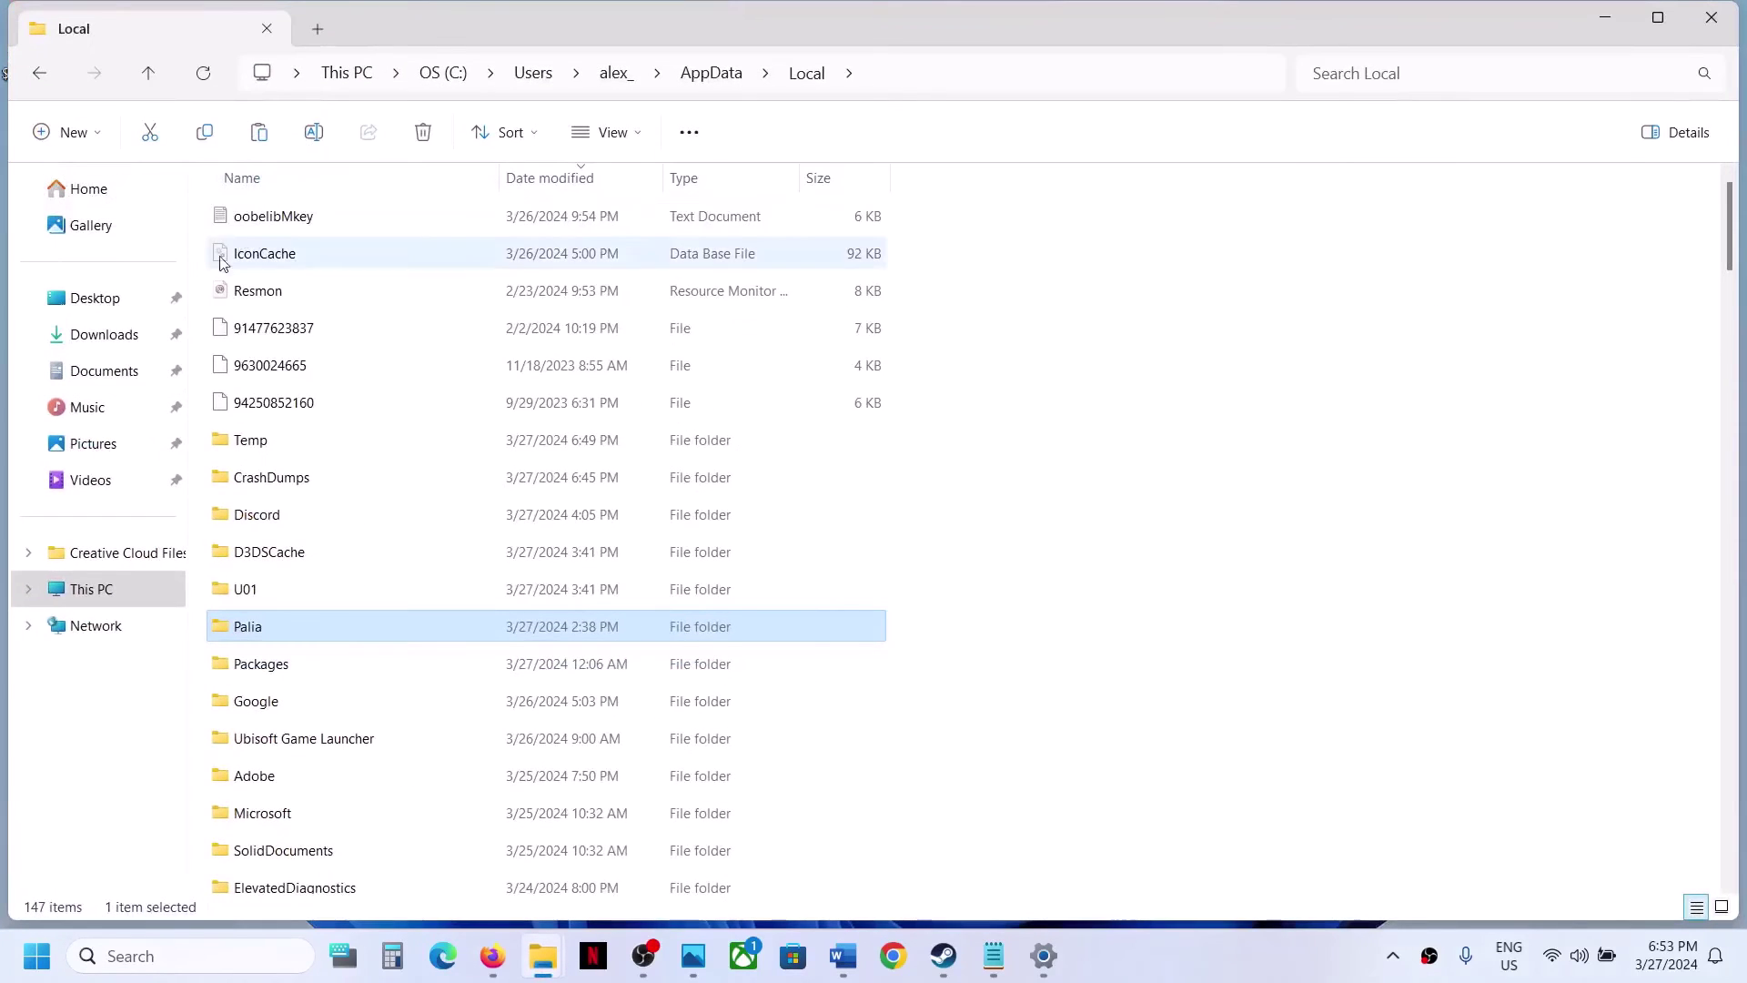
{"action": "right_click", "coordinate": [266, 634]}
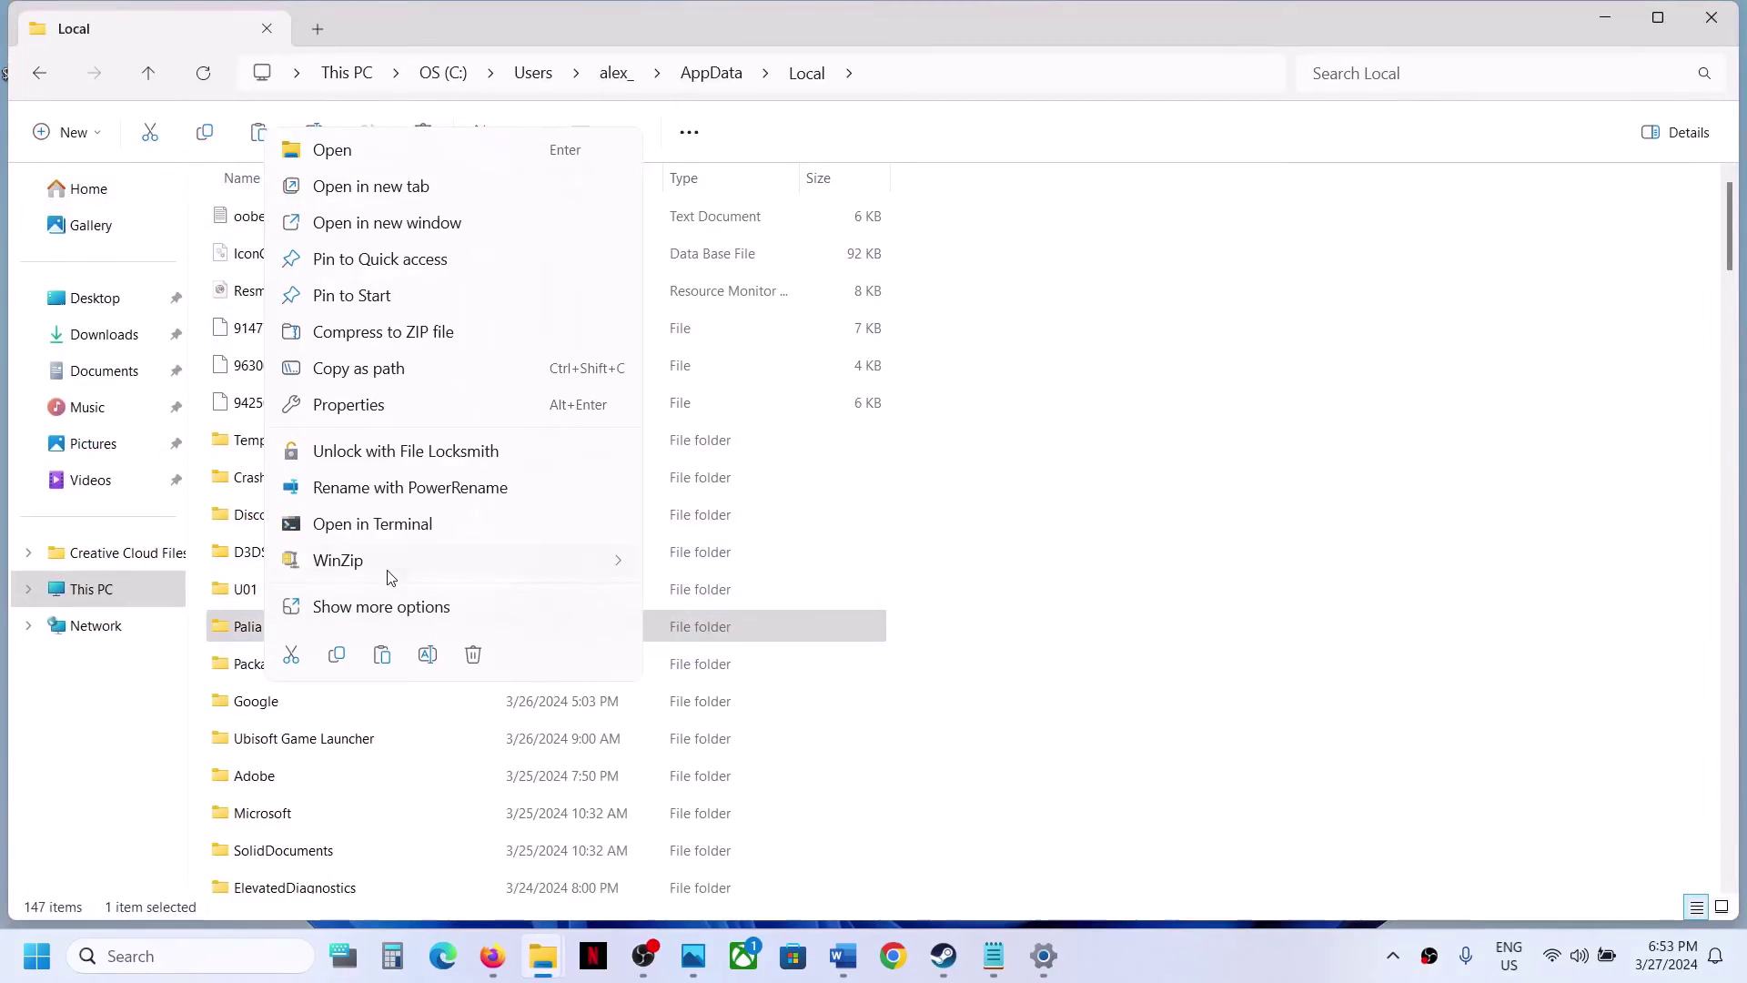
{"action": "left_click", "coordinate": [382, 655]}
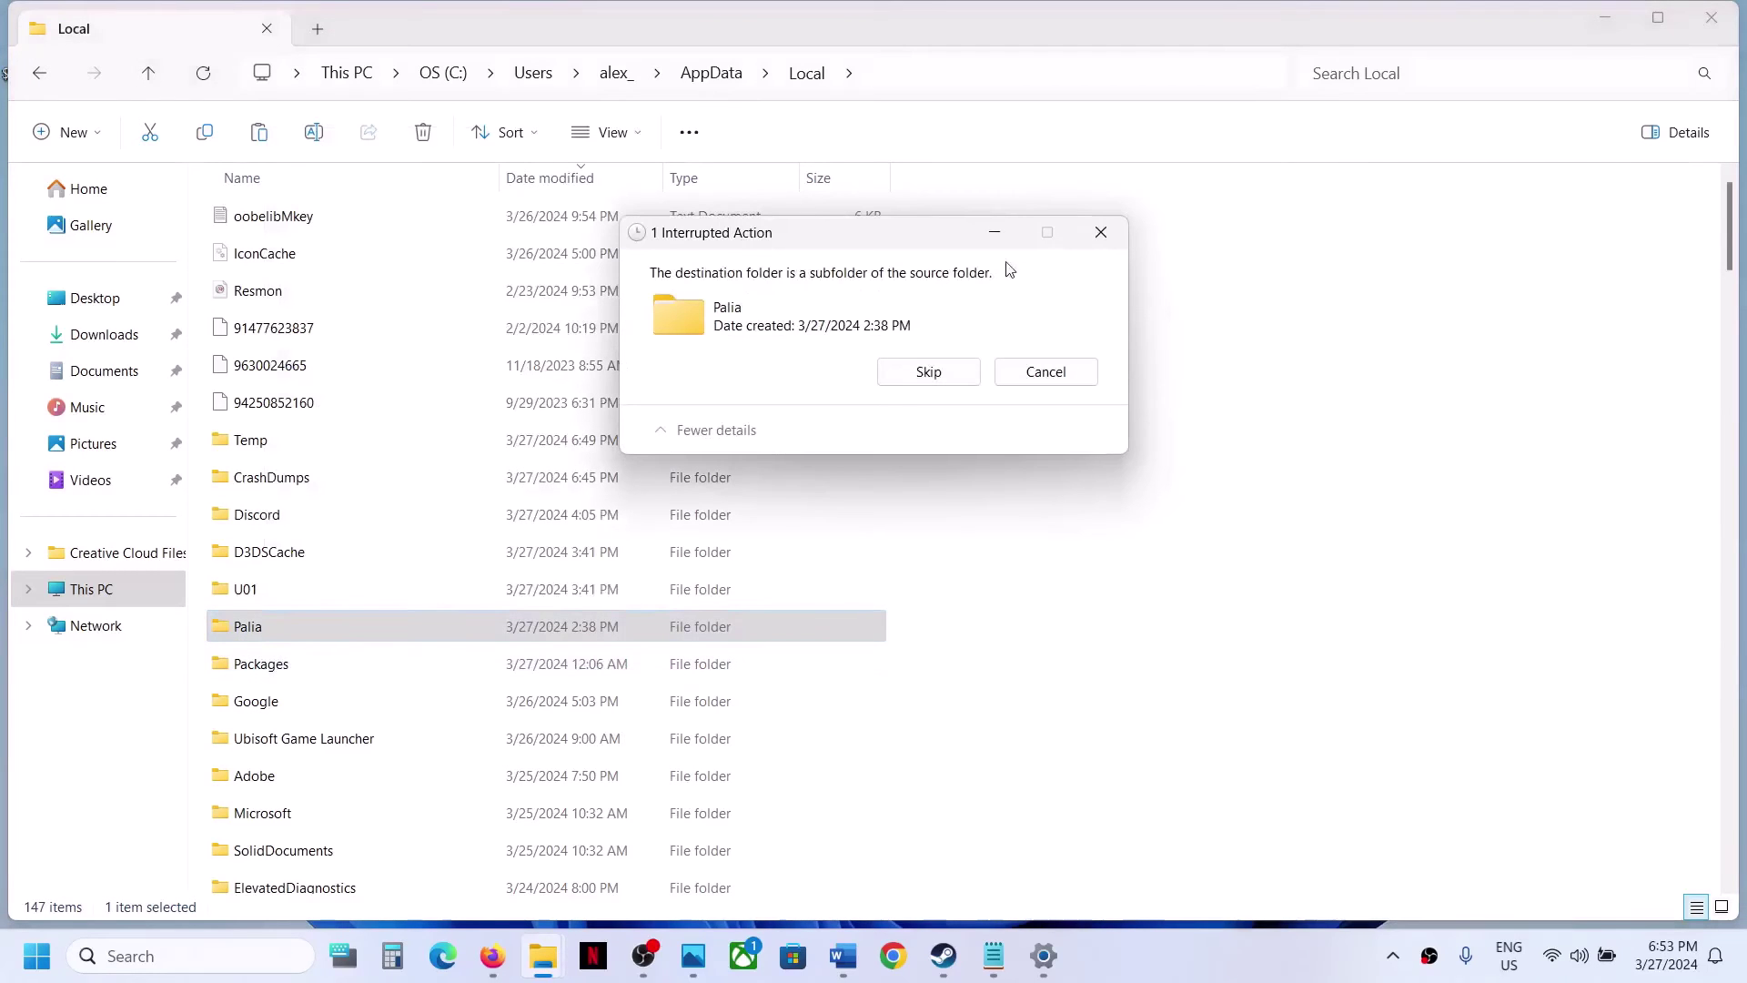
{"action": "left_click", "coordinate": [1043, 371]}
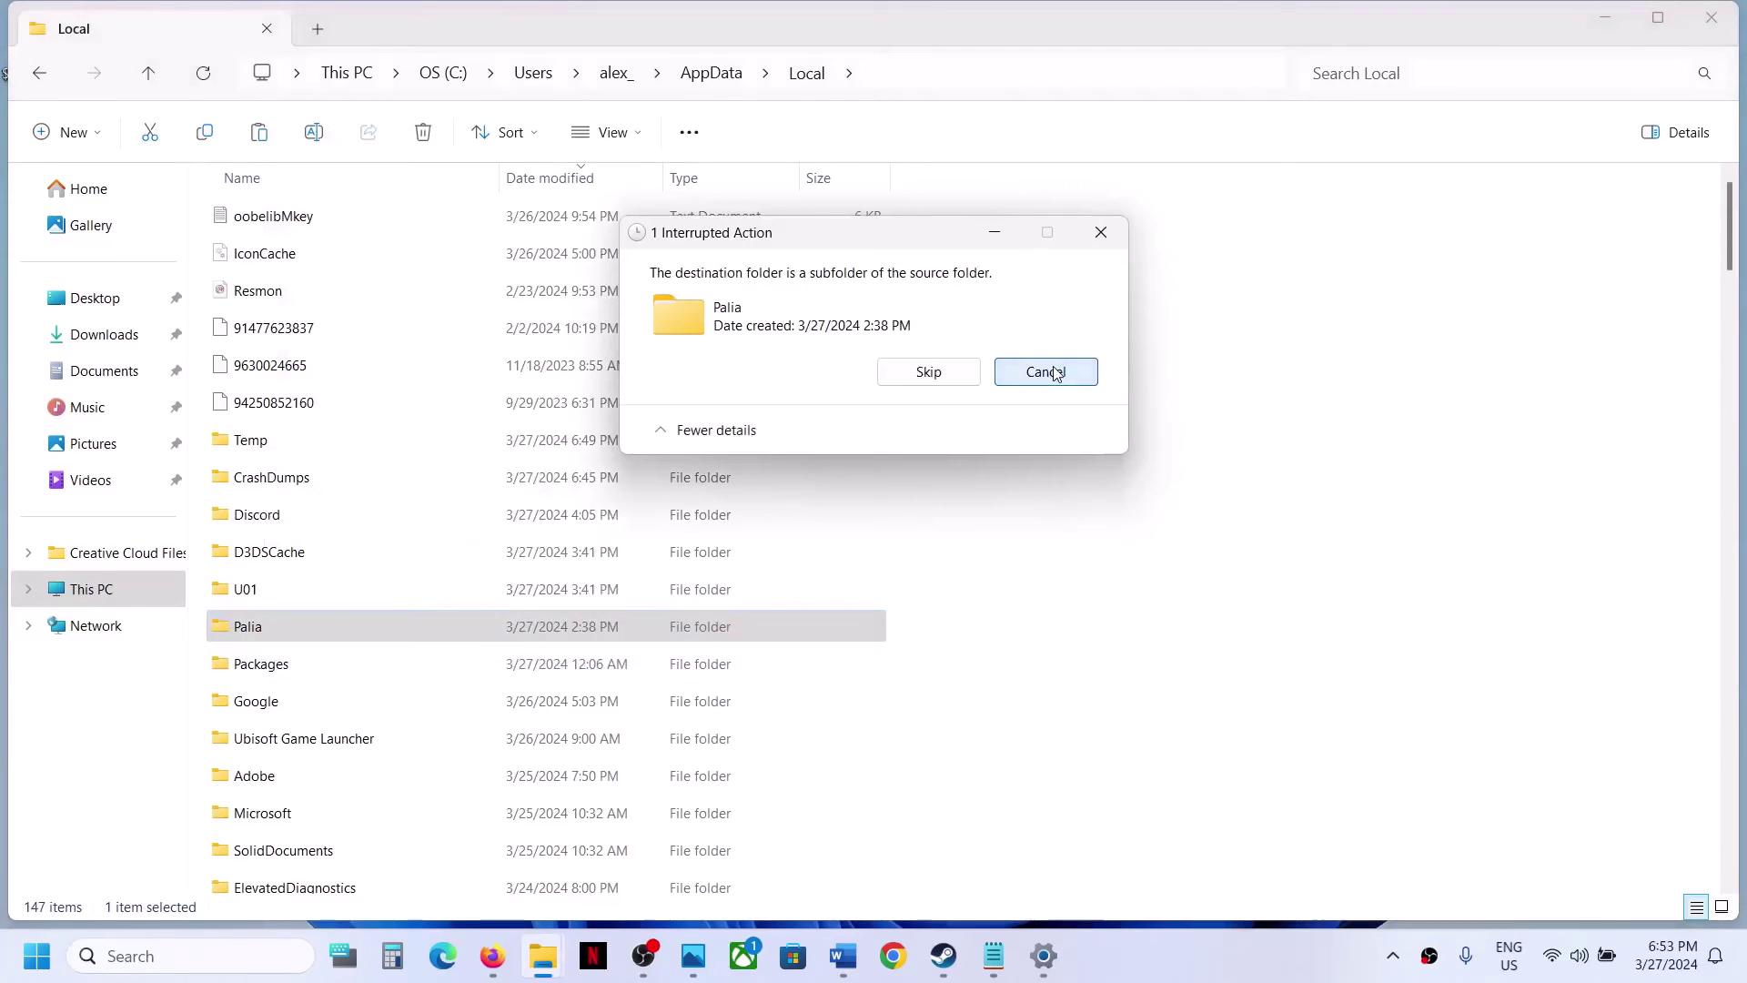
Rename the Palia folder in Local to Palia.old and switch to Palia's library page in Steam.
{"action": "right_click", "coordinate": [282, 628]}
{"action": "left_click", "coordinate": [446, 655]}
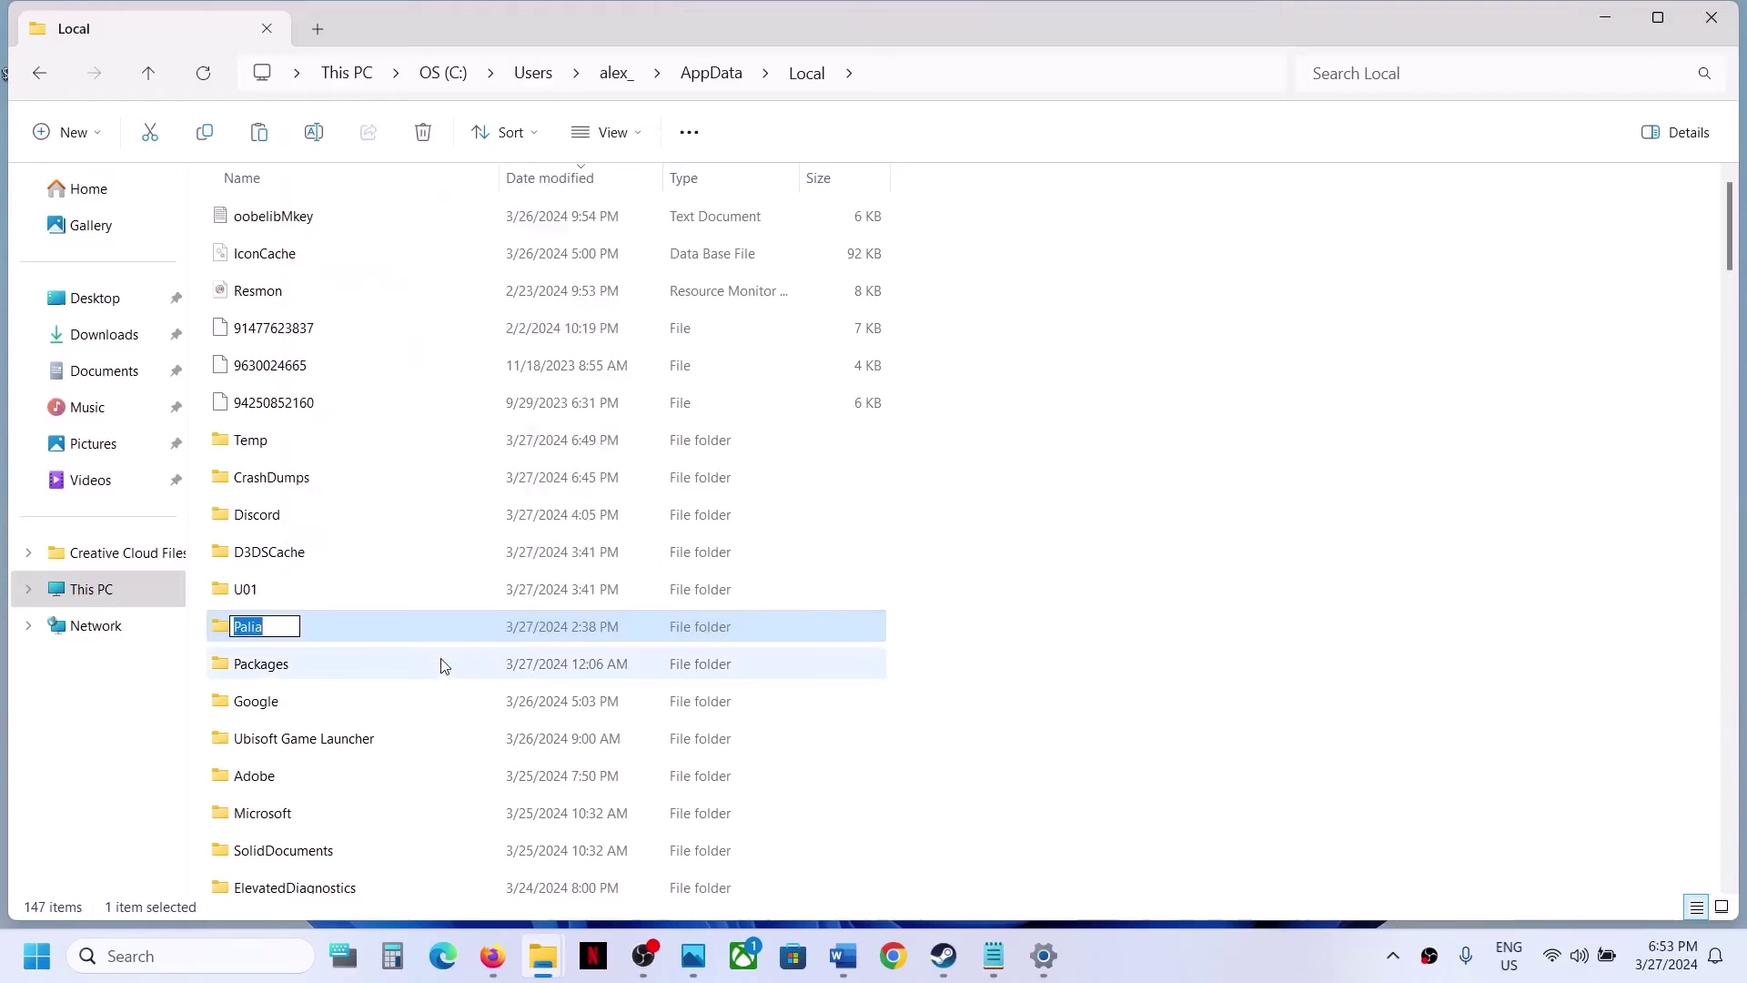
{"action": "left_click", "coordinate": [284, 628]}
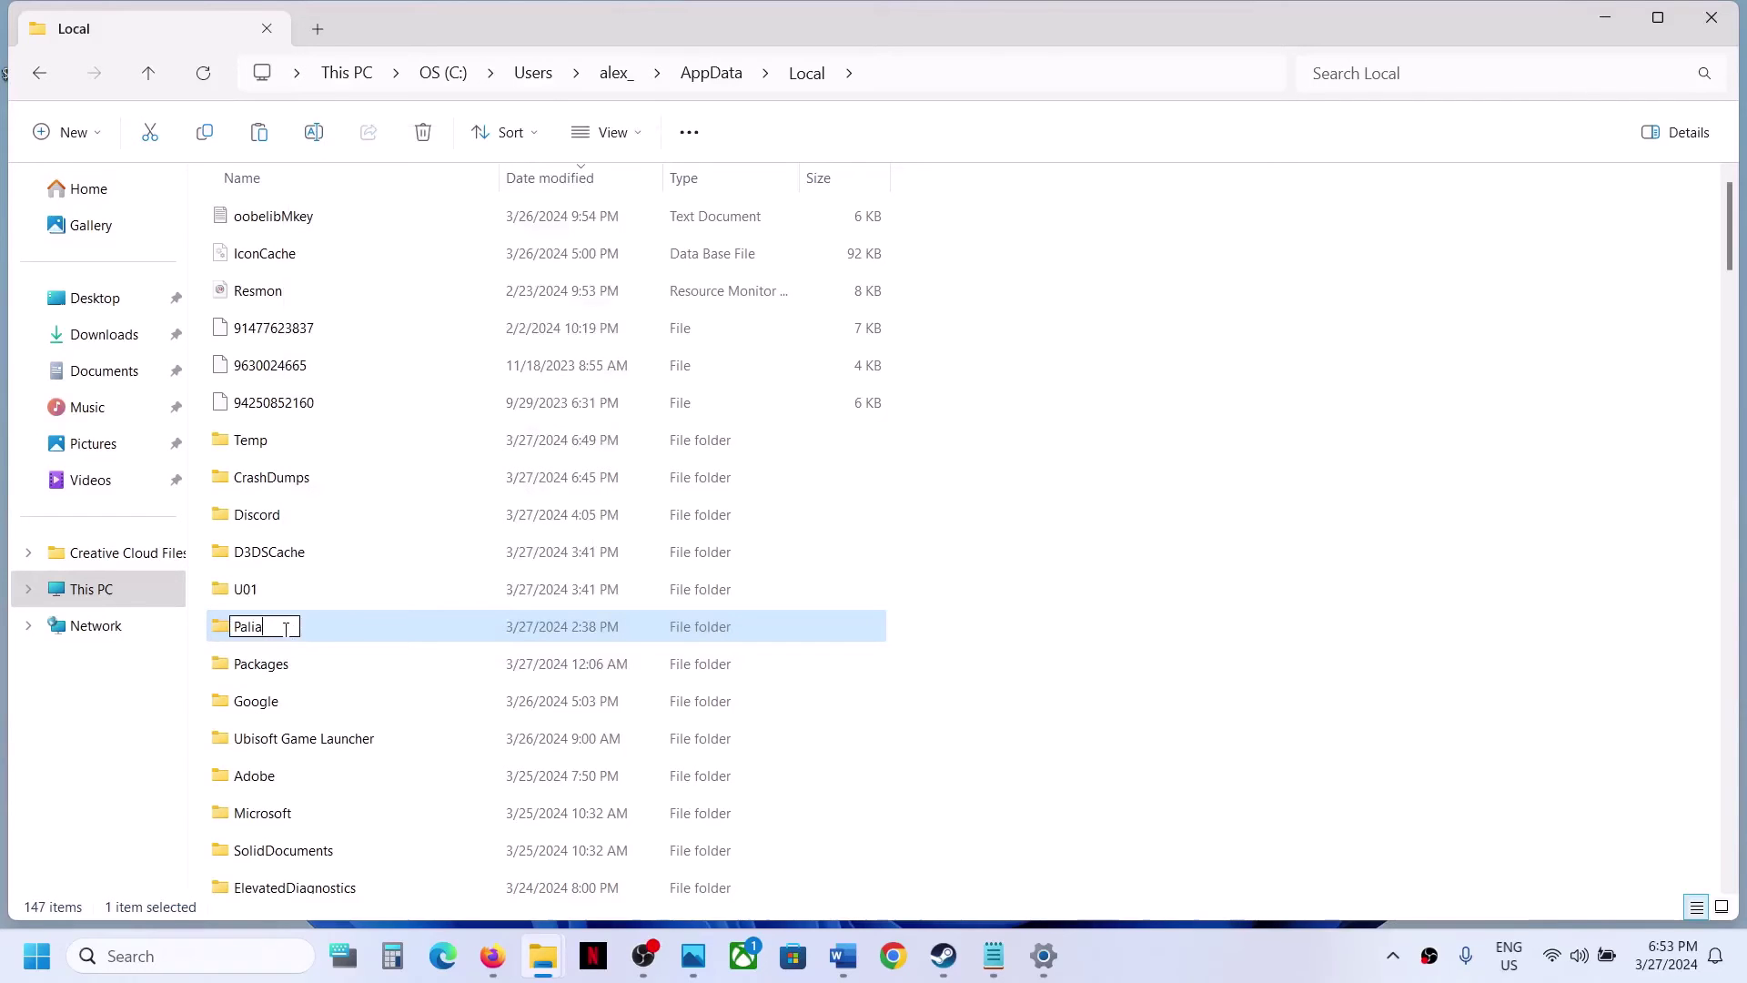
{"action": "type", "text": ".old"}
{"action": "left_click", "coordinate": [971, 744]}
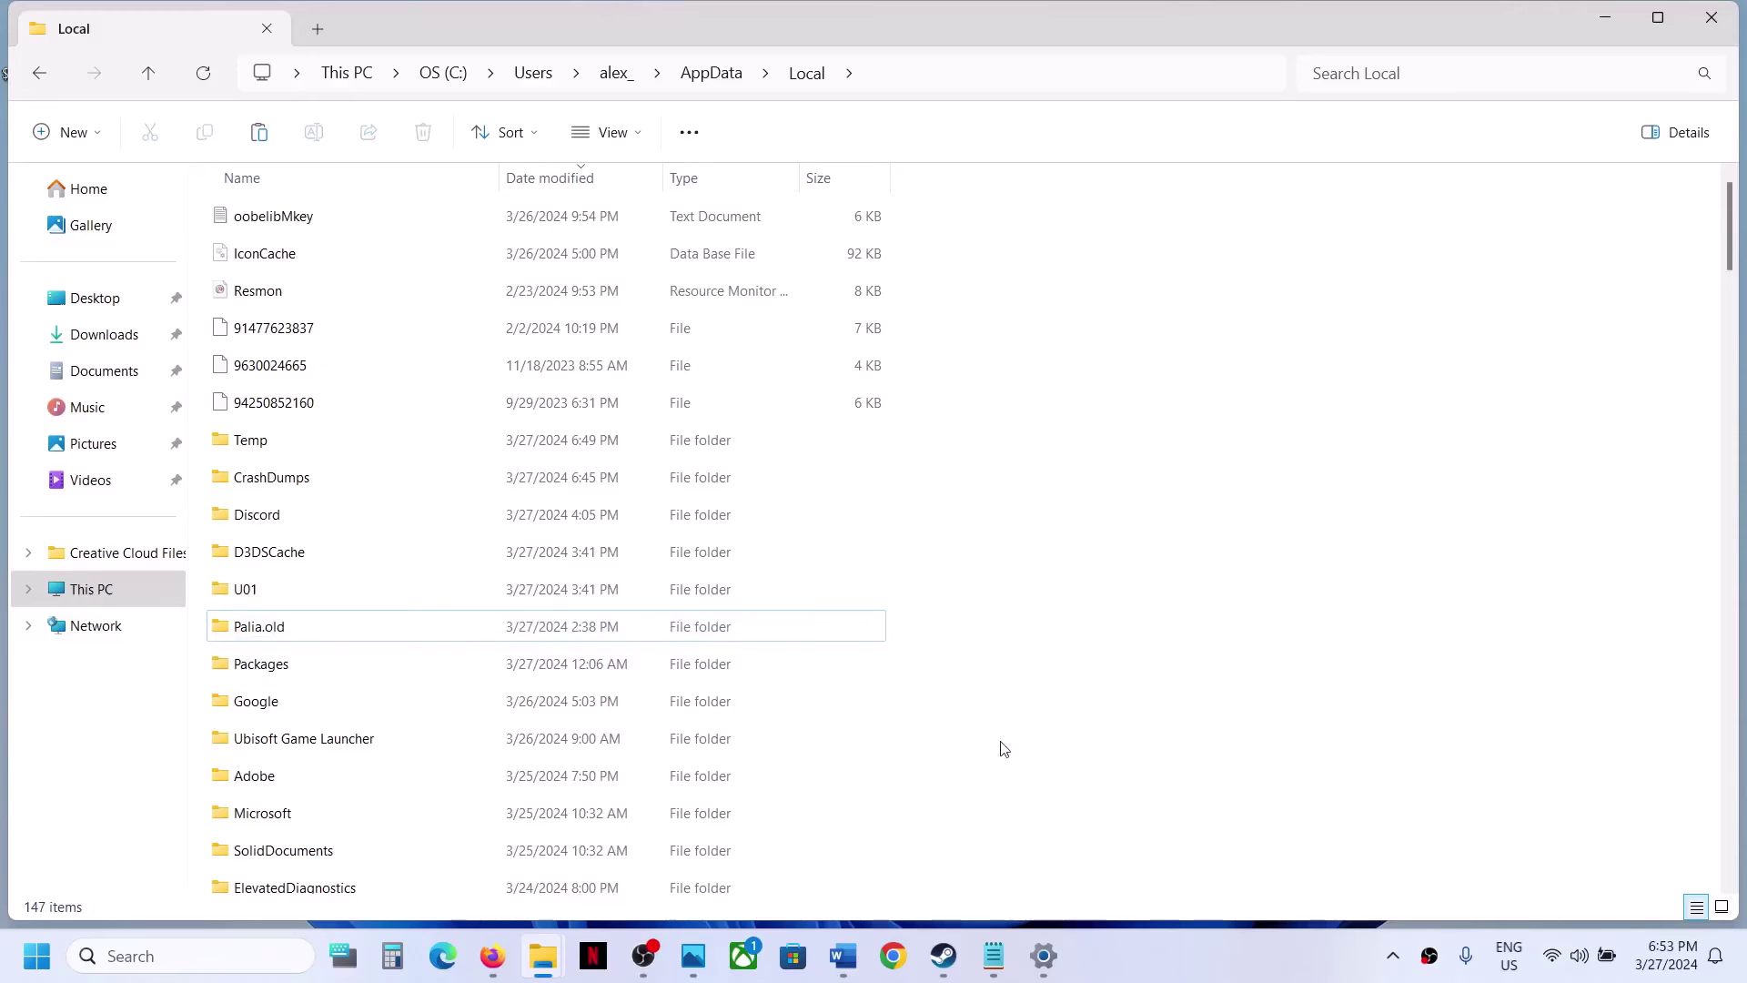
{"action": "left_click", "coordinate": [944, 955]}
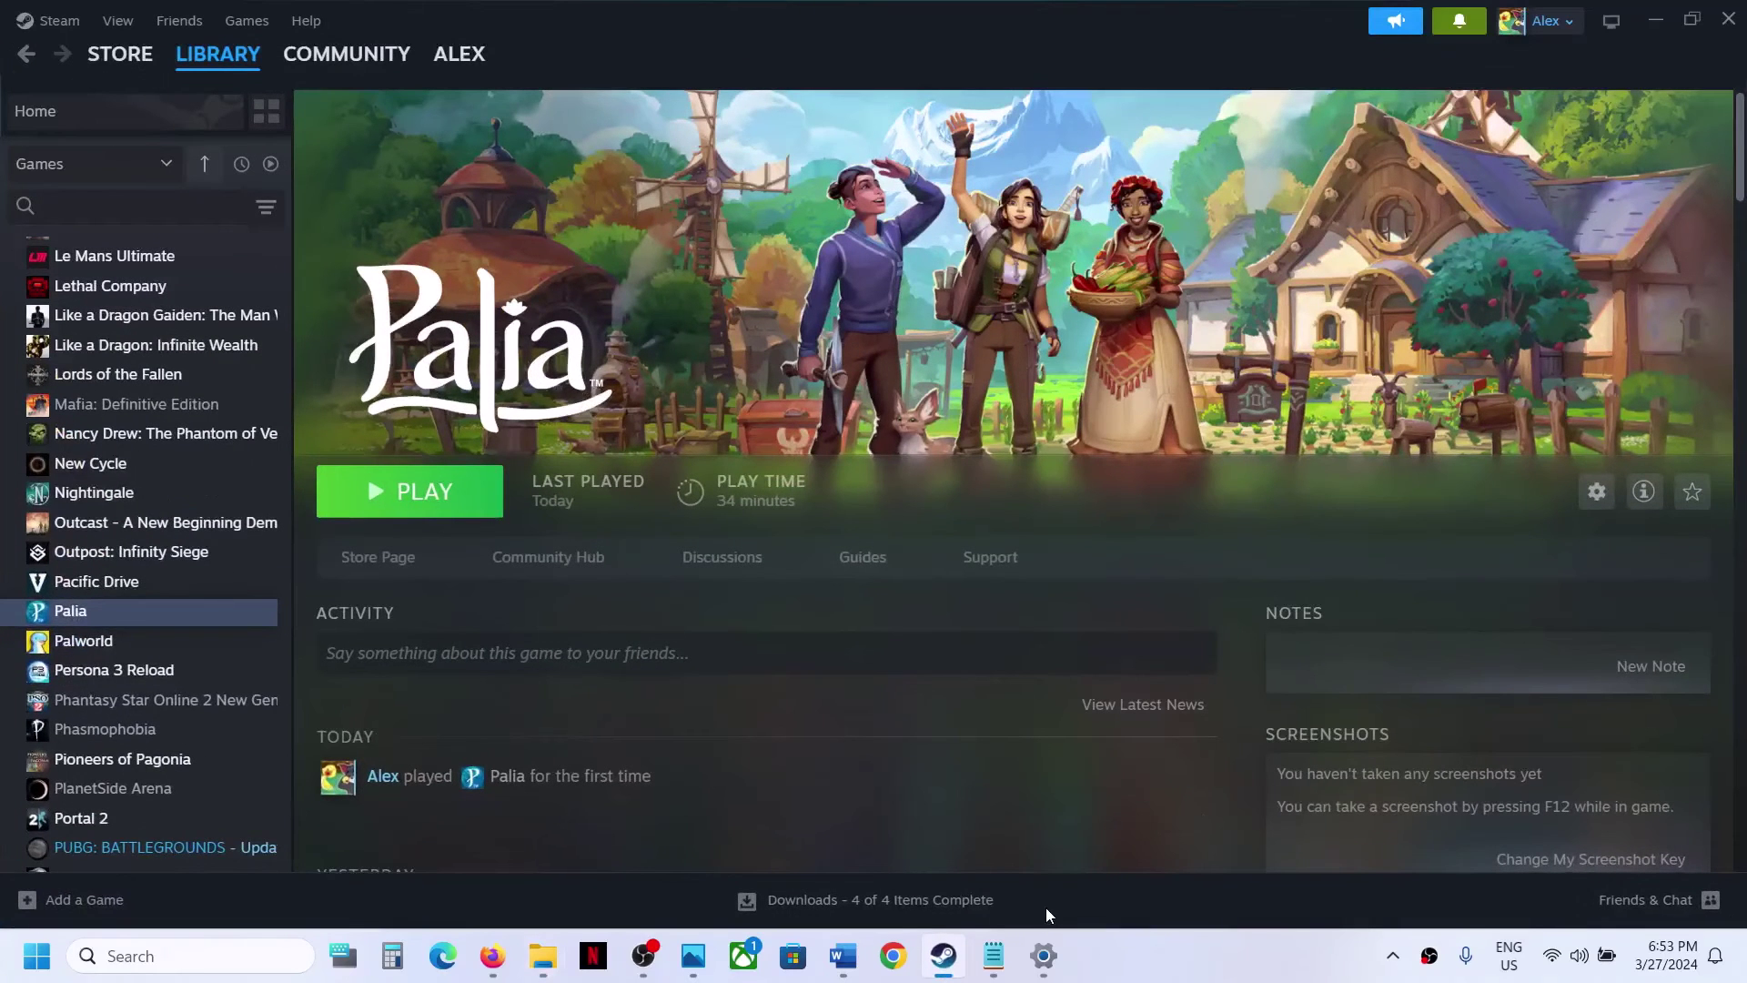
Switch to the Word instructions and open the Visual C++ link from Step 11 in a maximized browser window.
{"action": "left_click", "coordinate": [844, 955]}
{"action": "scroll", "coordinate": [674, 552], "scroll_direction": "down", "scroll_amount": 2}
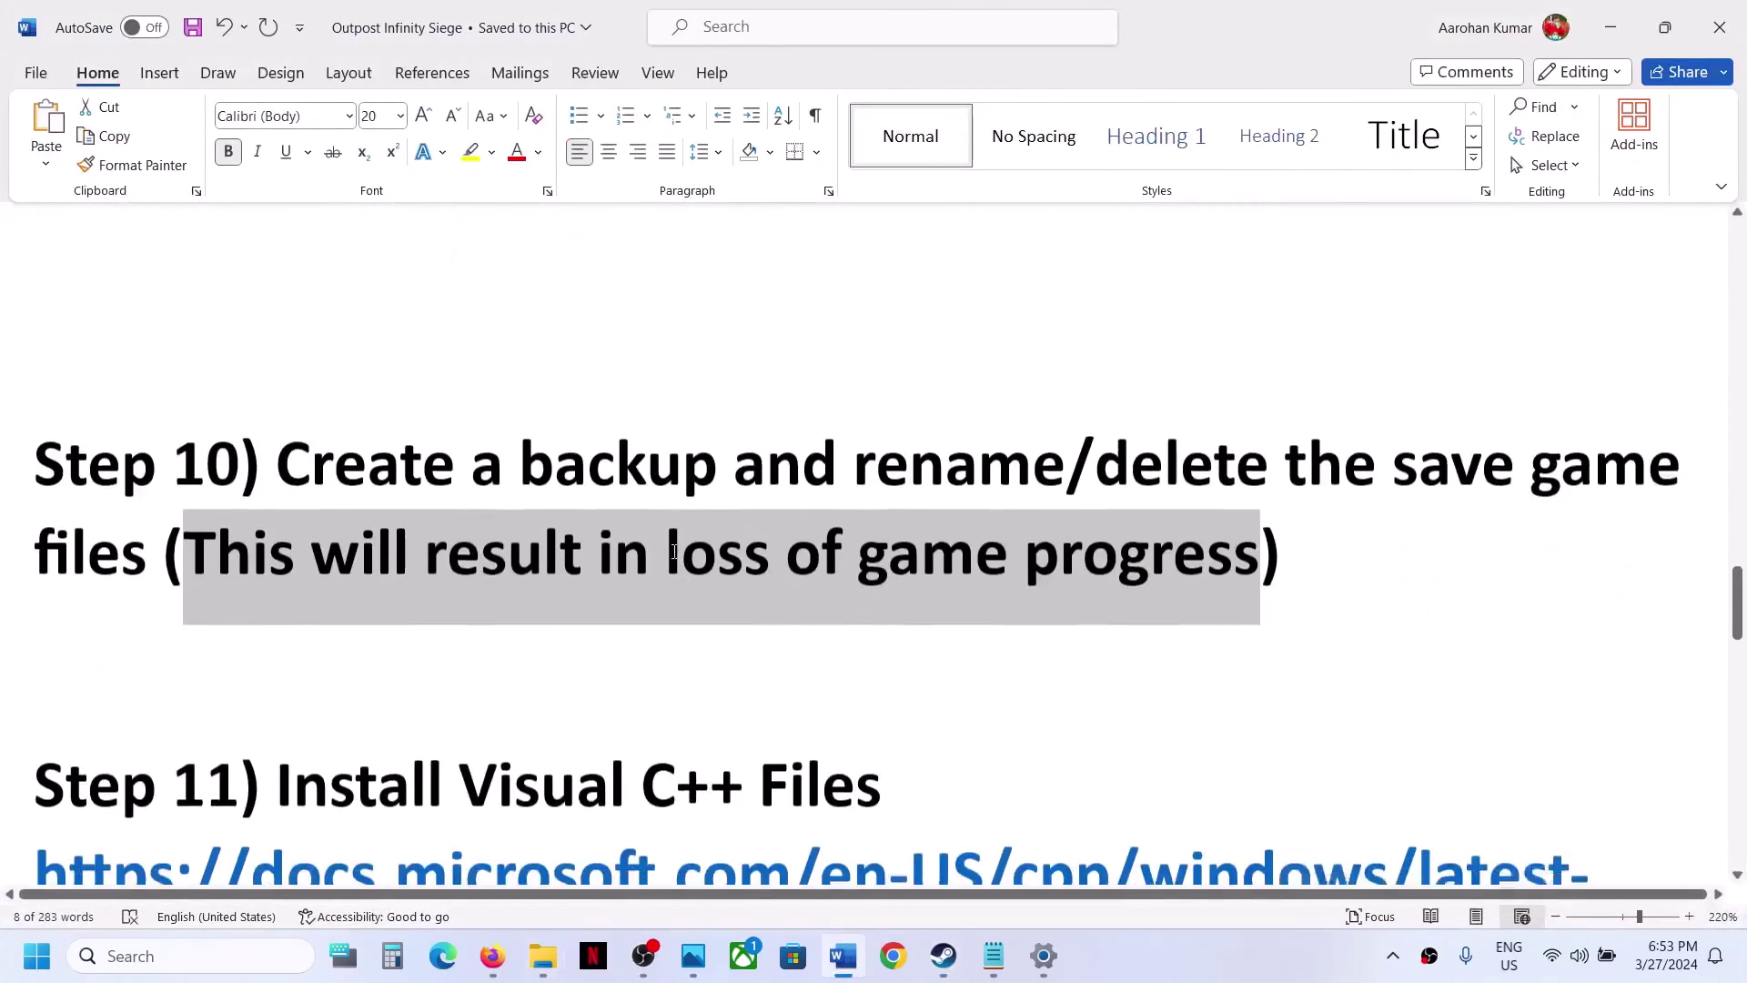
{"action": "scroll", "coordinate": [674, 551], "scroll_direction": "down", "scroll_amount": 2}
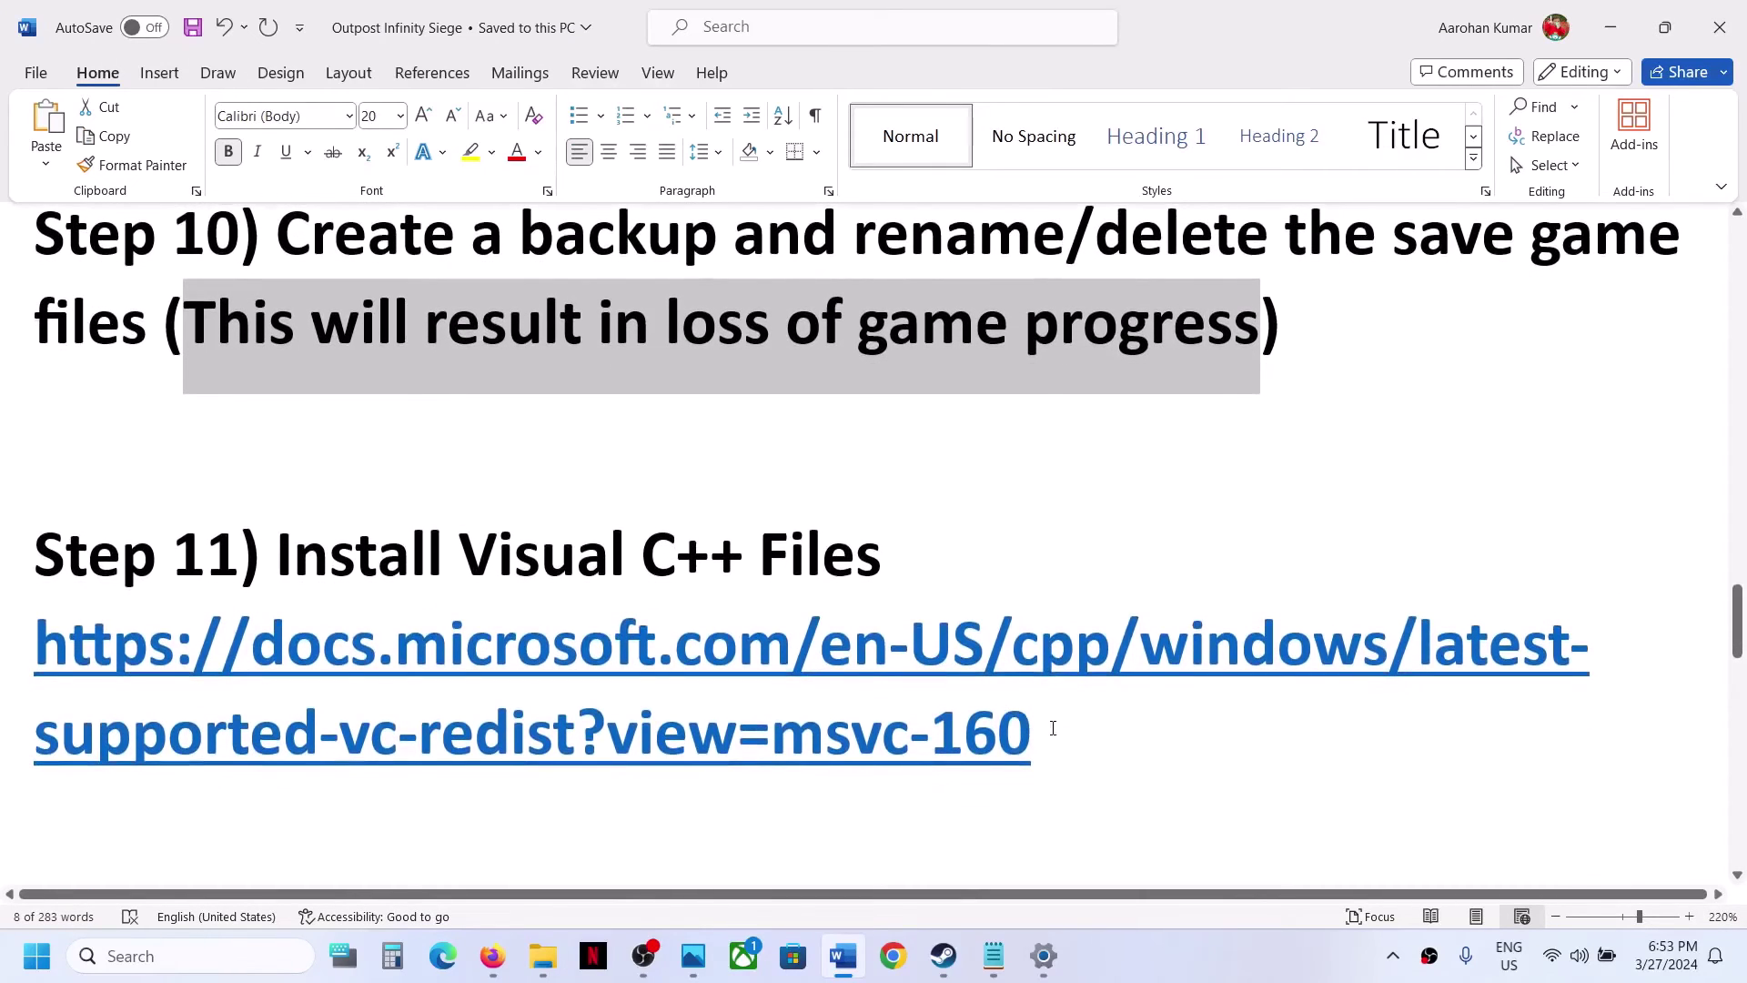
{"action": "left_click_drag", "start_coordinate": [1052, 728], "coordinate": [153, 654]}
{"action": "left_click", "coordinate": [119, 655], "text": "ctrl"}
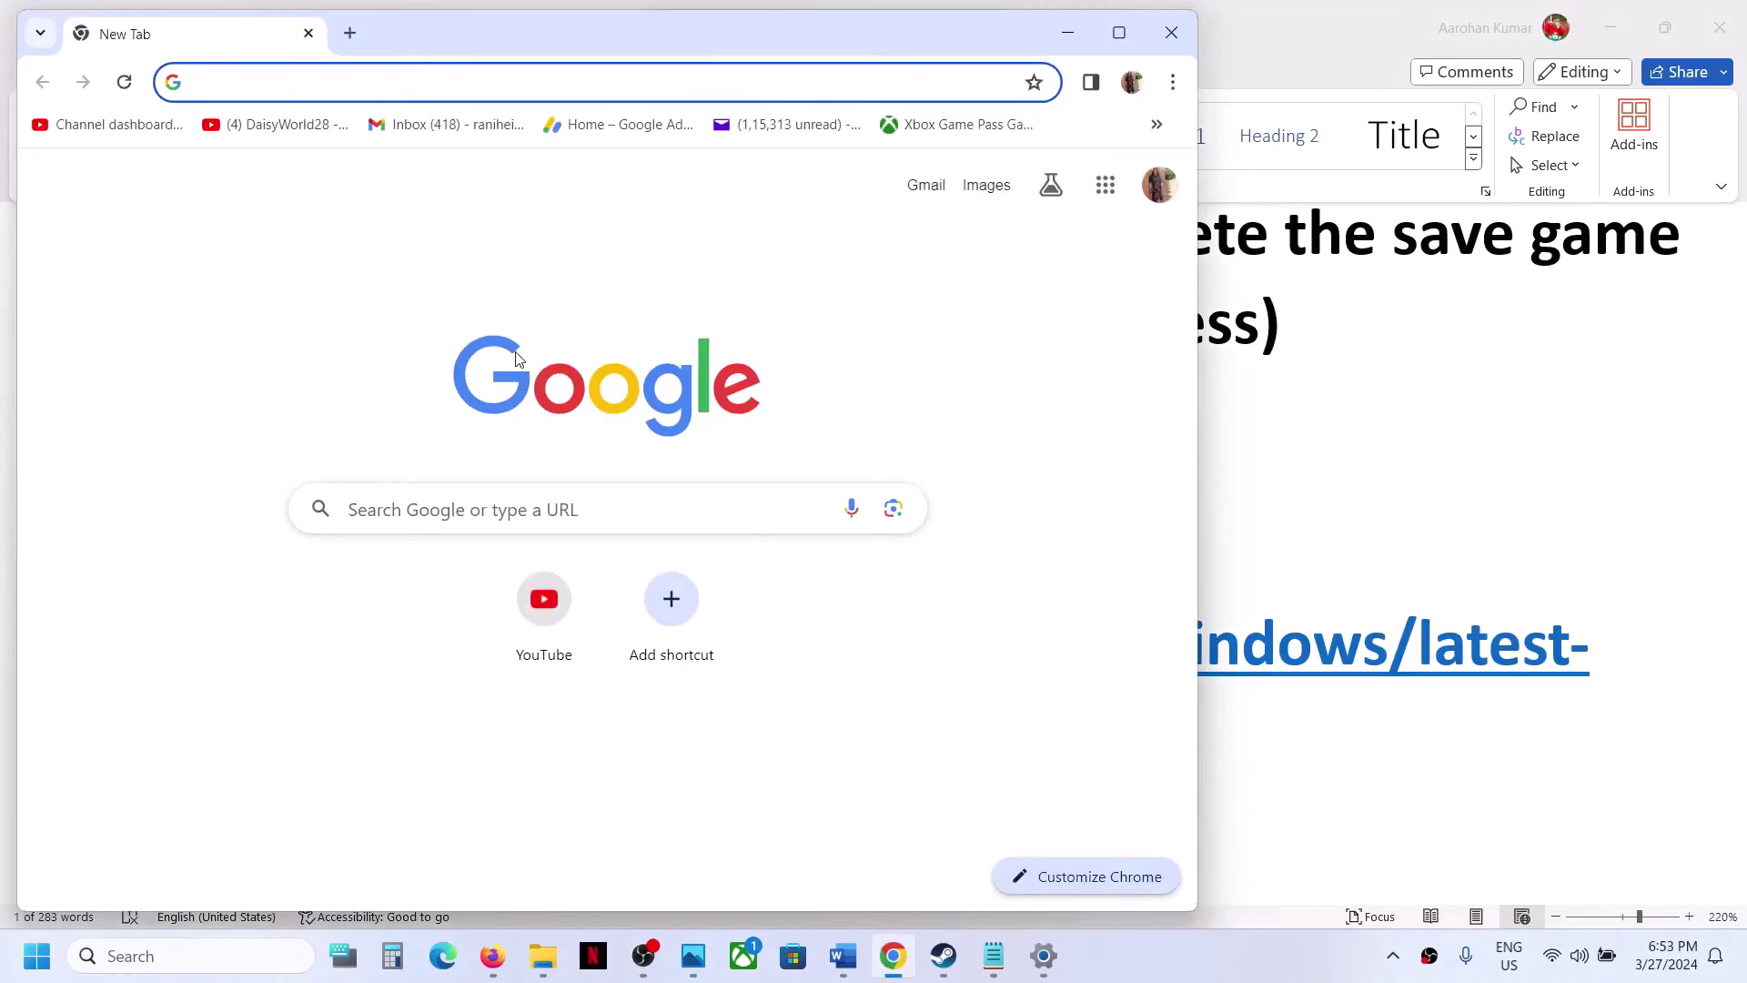
{"action": "left_click", "coordinate": [1119, 33]}
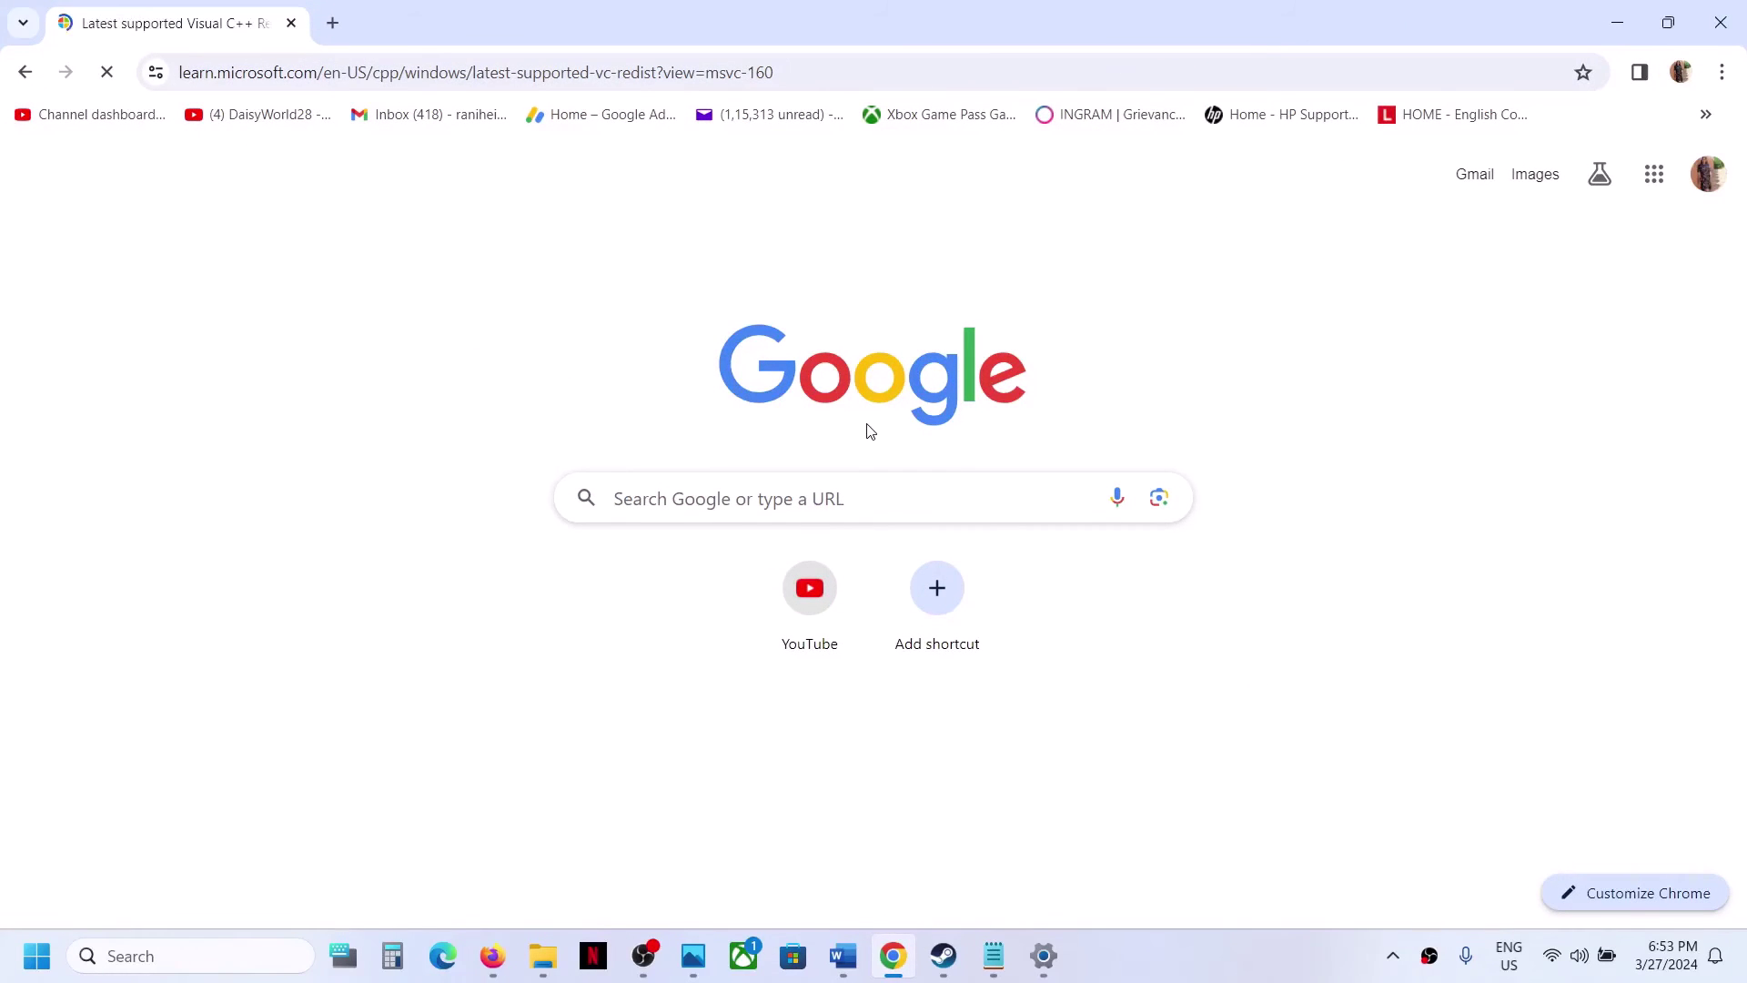
Download the X86 Visual C++ Redistributable from the latest version table, try to repair it with its installer and close the setup.
{"action": "scroll", "coordinate": [749, 393], "scroll_direction": "down", "scroll_amount": 6}
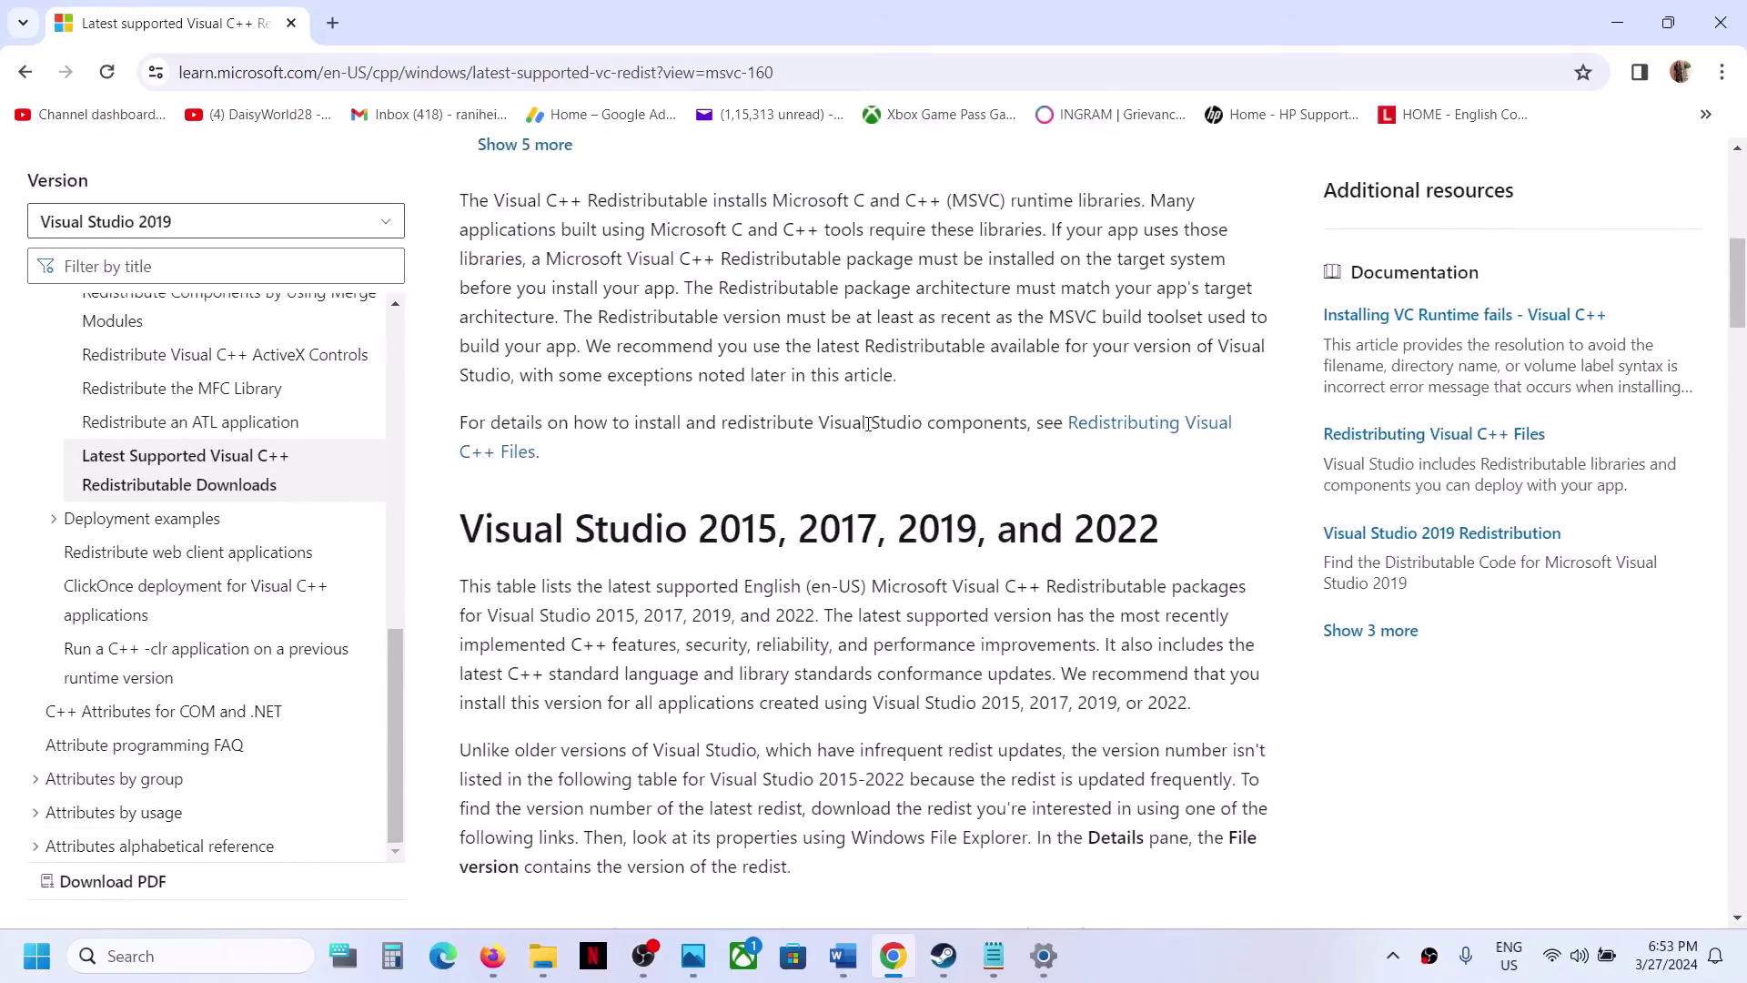
{"action": "left_click_drag", "start_coordinate": [706, 387], "coordinate": [1140, 373]}
{"action": "scroll", "coordinate": [719, 528], "scroll_direction": "down", "scroll_amount": 6}
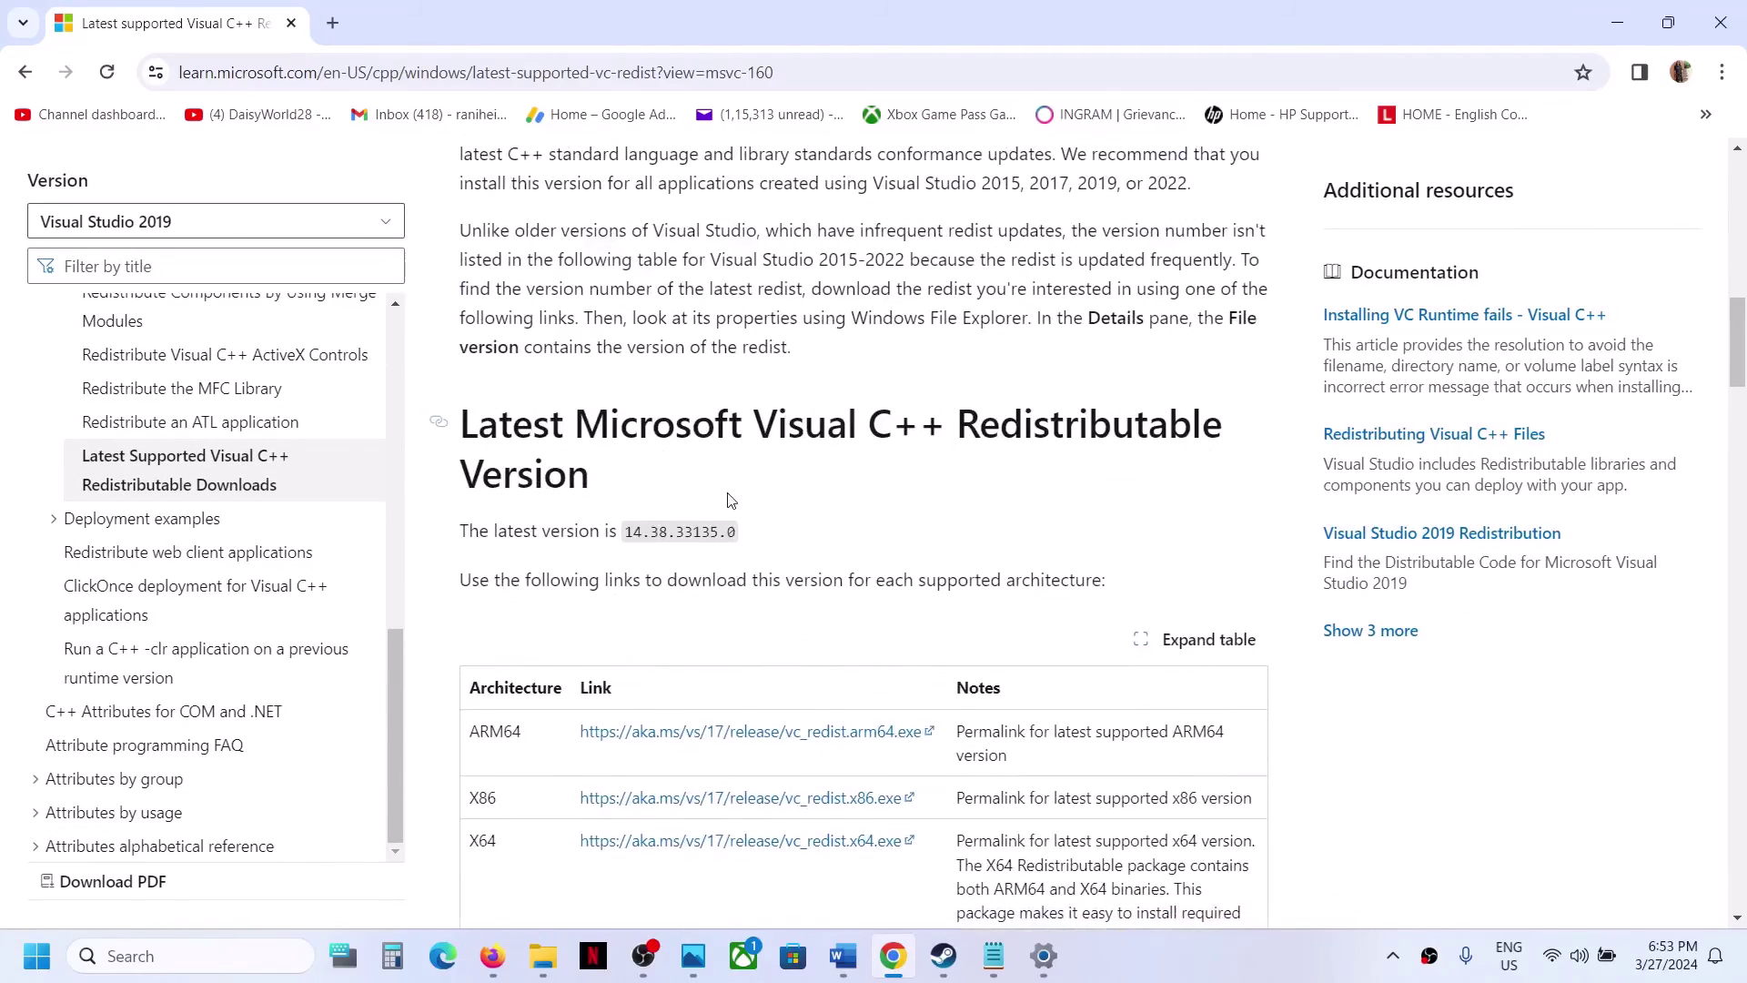
{"action": "left_click_drag", "start_coordinate": [477, 616], "coordinate": [530, 661]}
{"action": "left_click_drag", "start_coordinate": [466, 610], "coordinate": [687, 609]}
{"action": "left_click", "coordinate": [689, 610]}
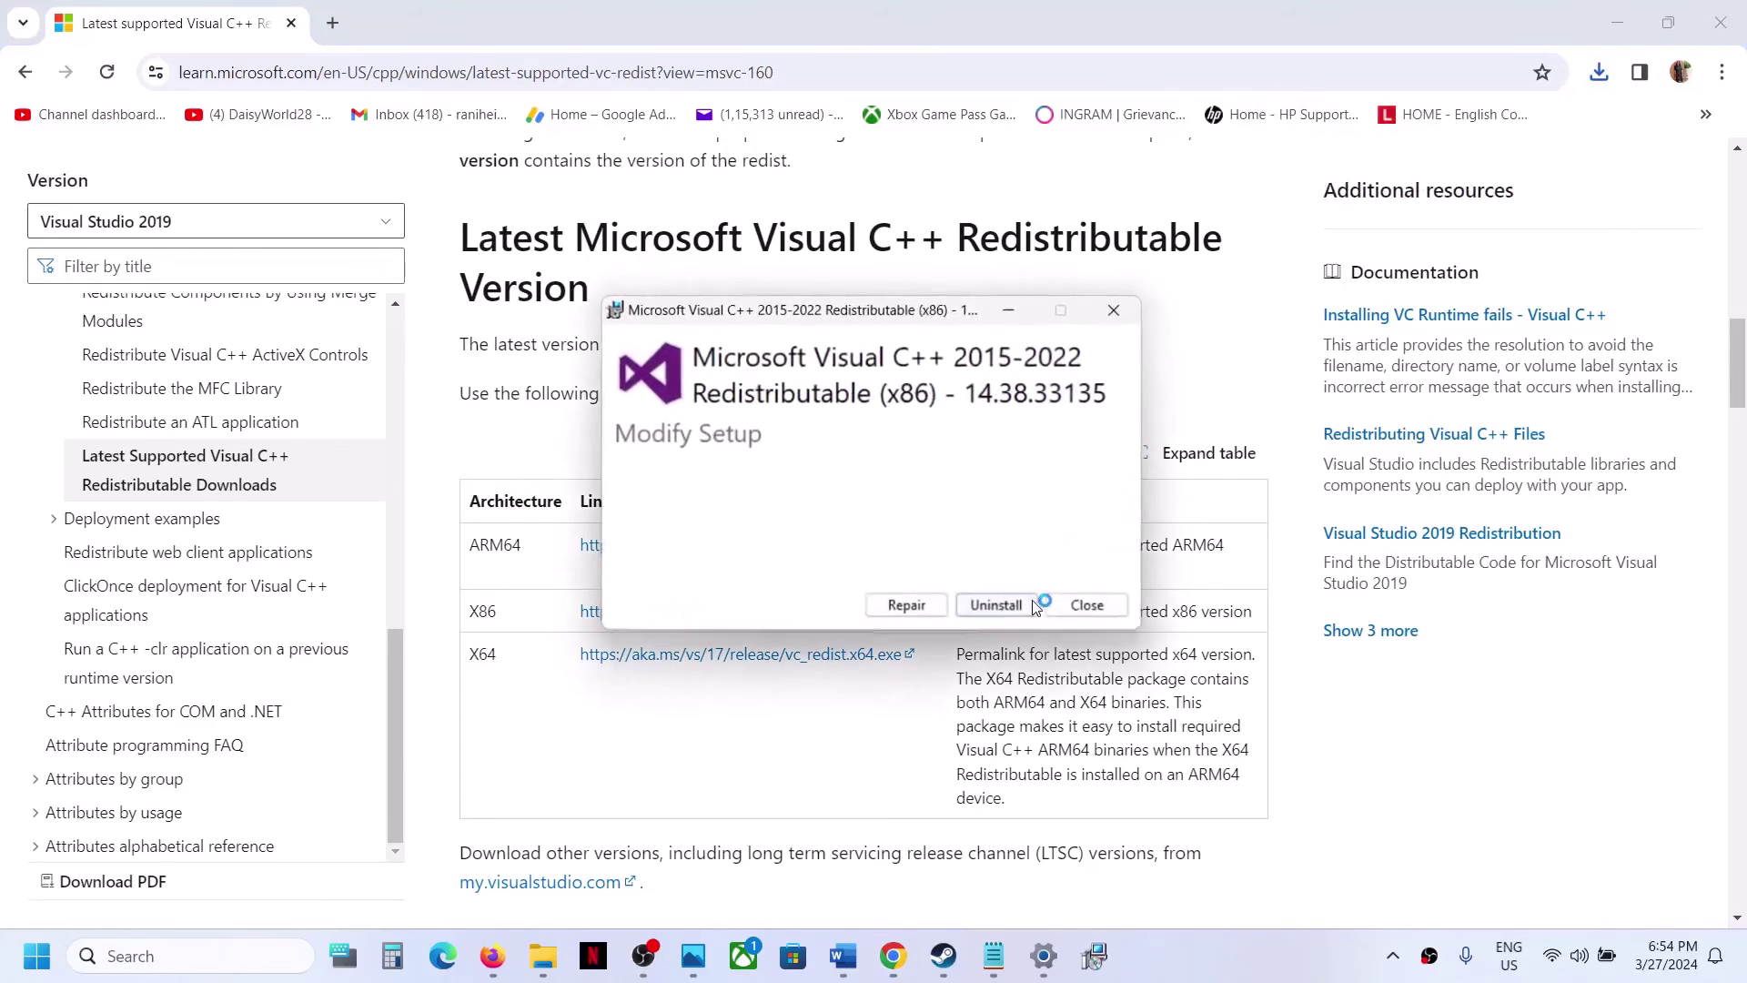
{"action": "left_click", "coordinate": [925, 611]}
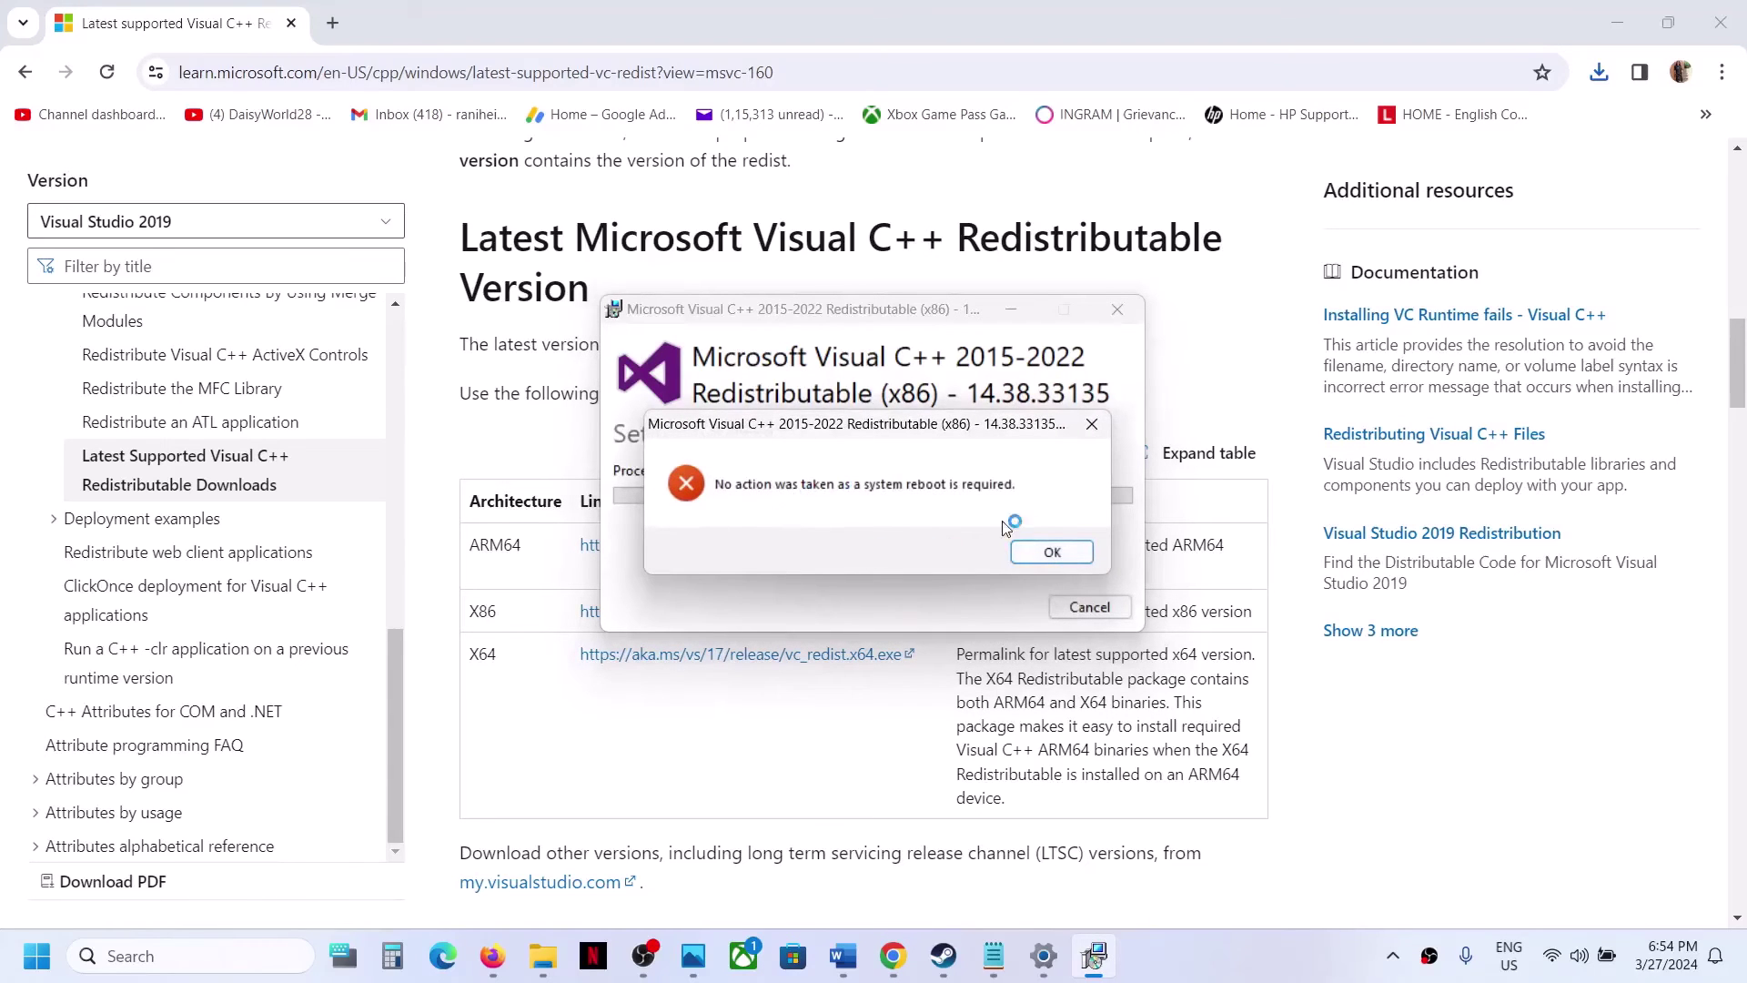
{"action": "left_click", "coordinate": [1053, 554]}
{"action": "left_click", "coordinate": [627, 747]}
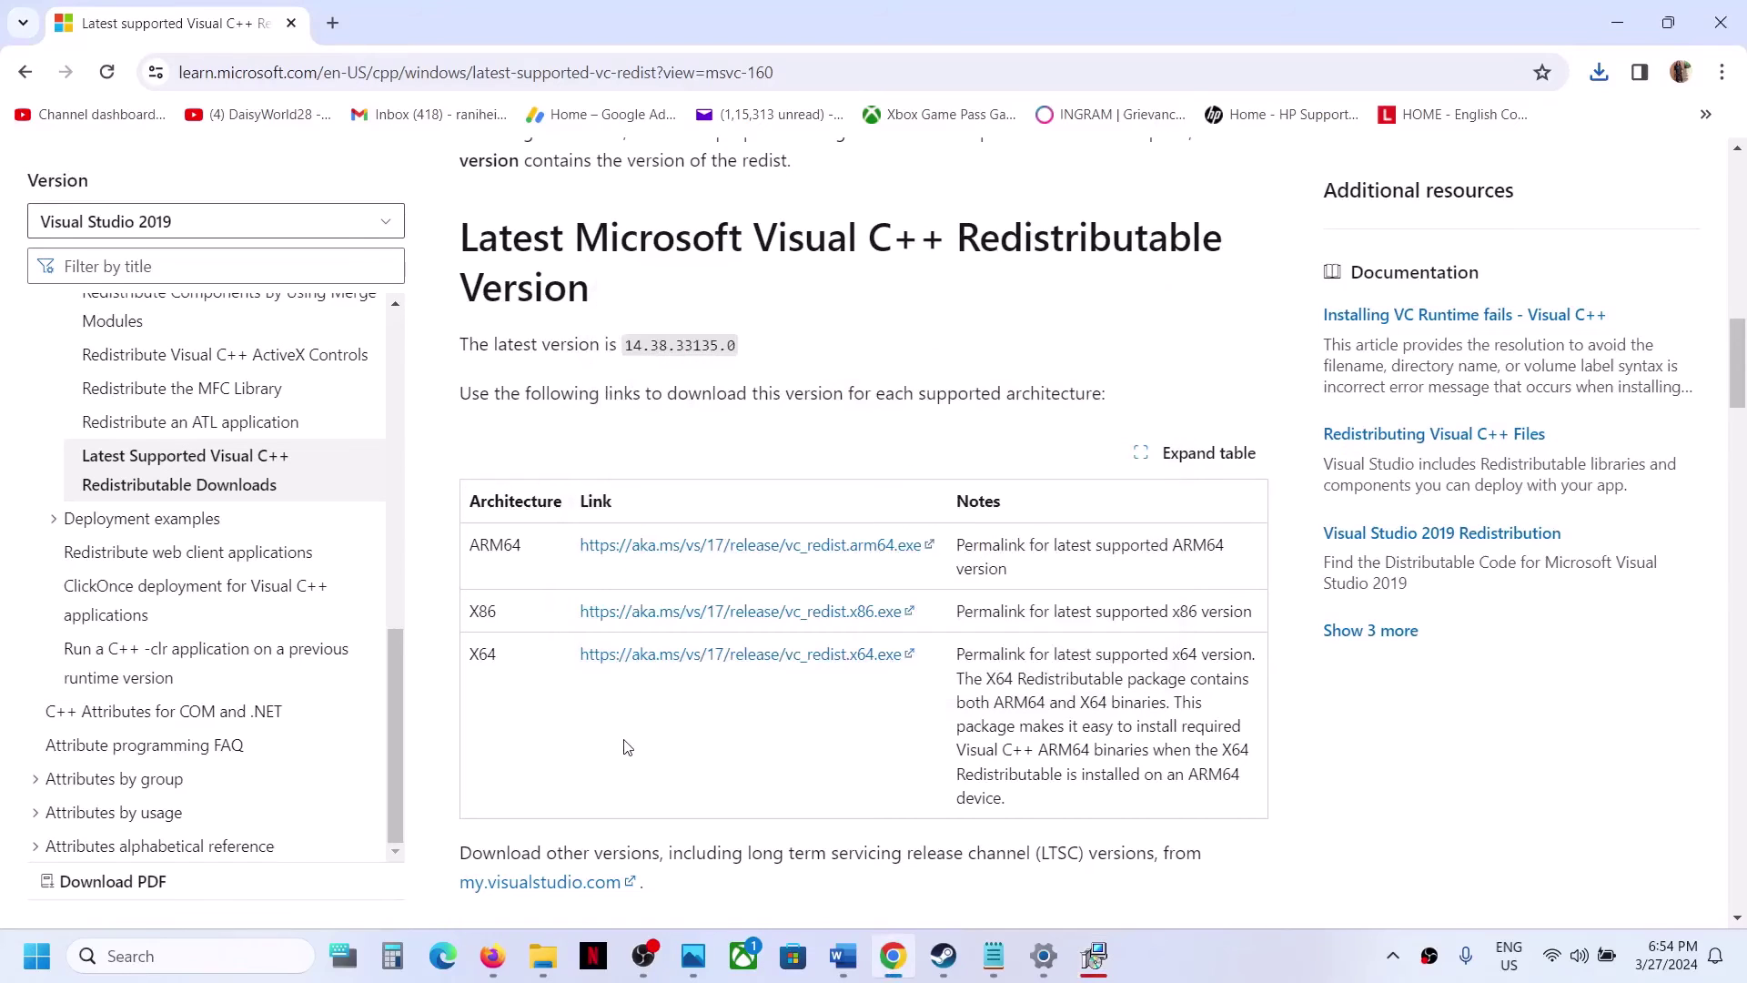
Download the X64 Visual C++ Redistributable, try to repair it with its installer and close the setup.
{"action": "left_click_drag", "start_coordinate": [478, 657], "coordinate": [551, 659]}
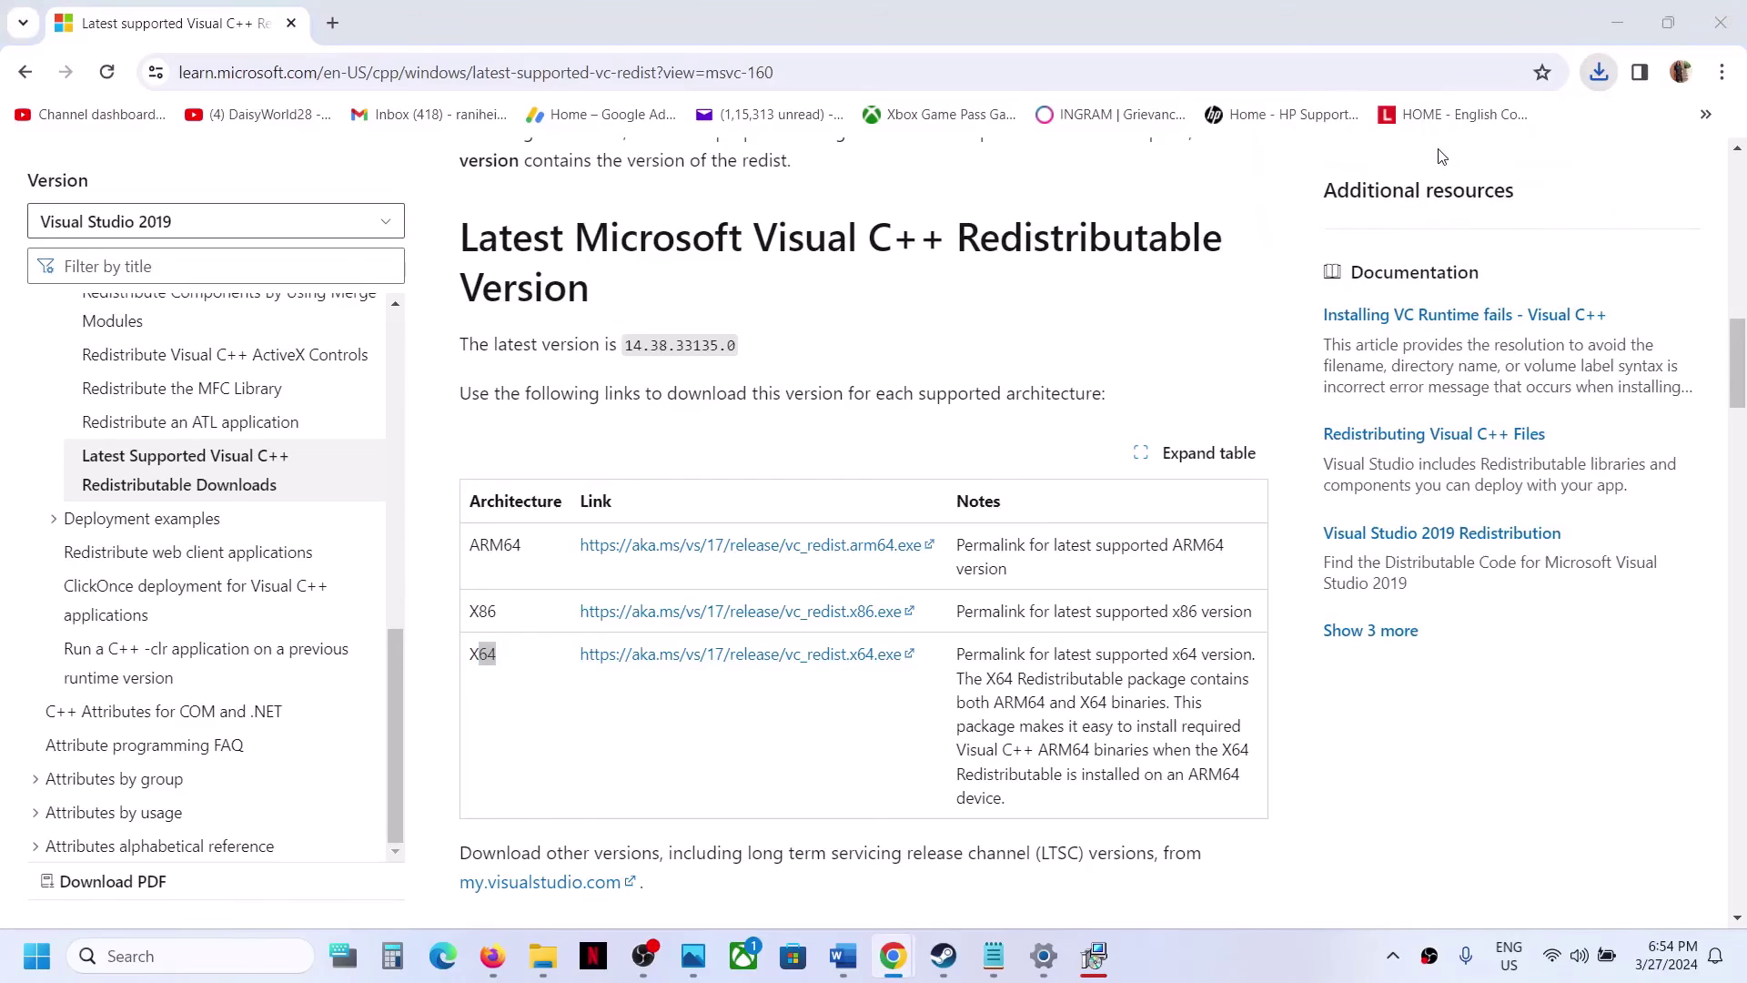
{"action": "left_click", "coordinate": [910, 608]}
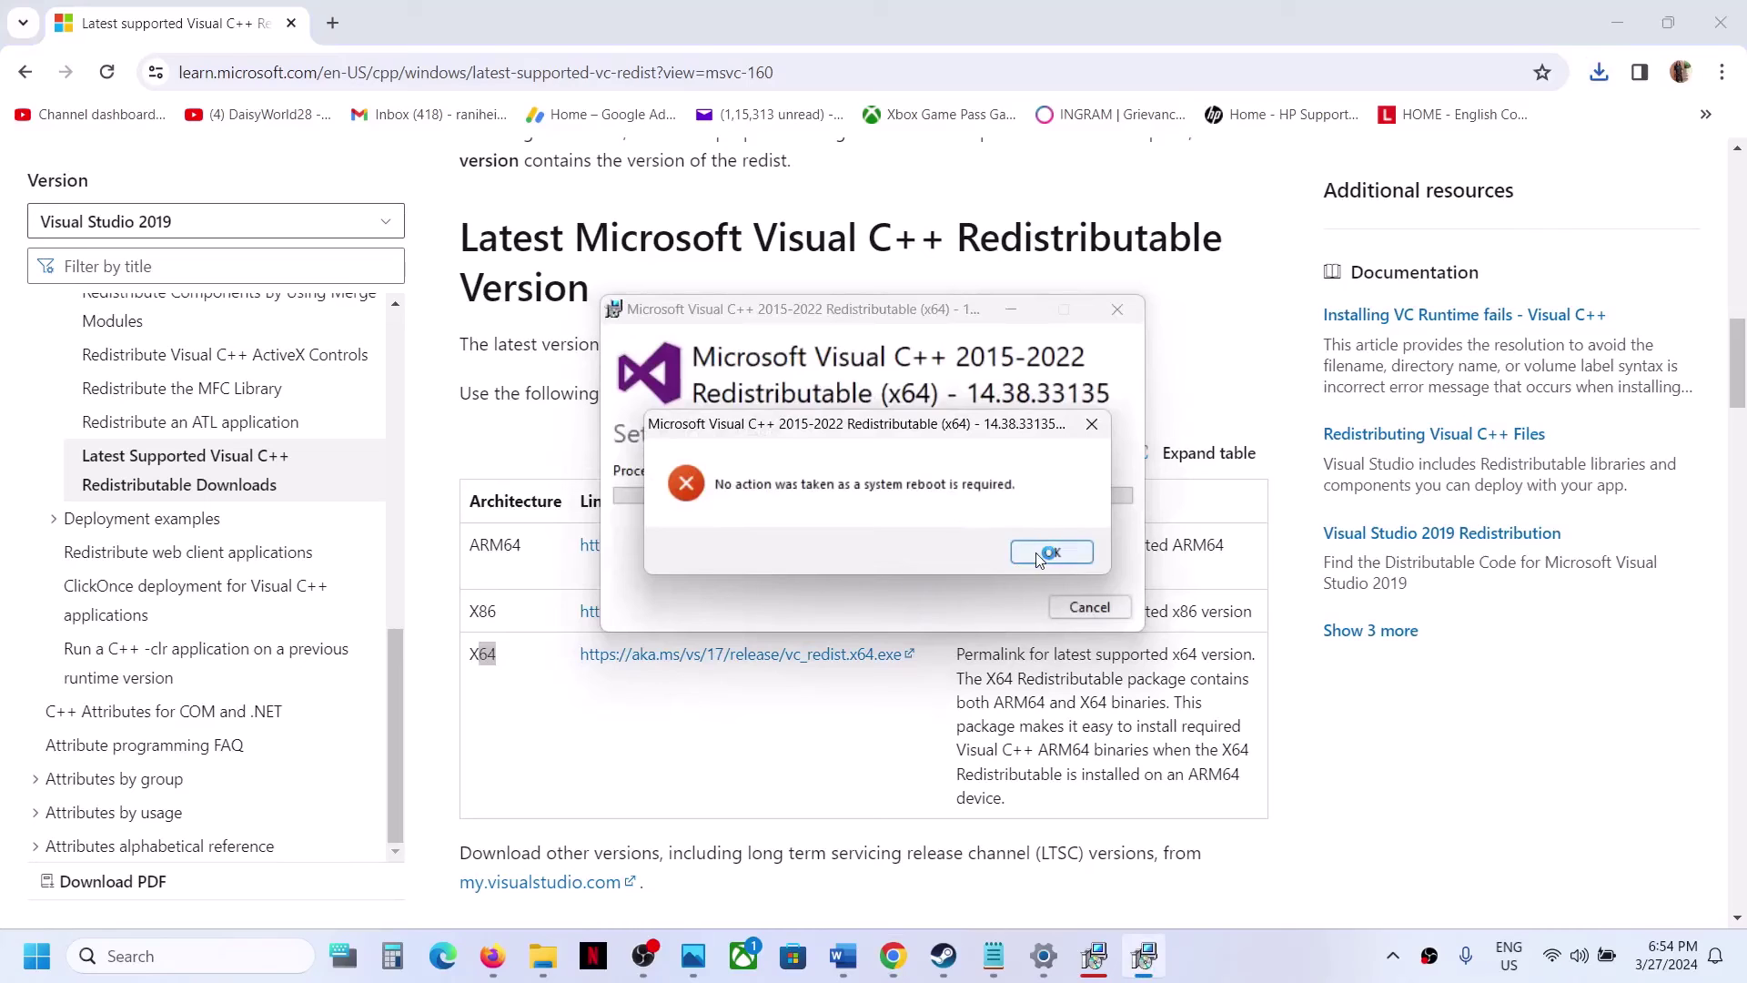
{"action": "left_click", "coordinate": [1051, 553]}
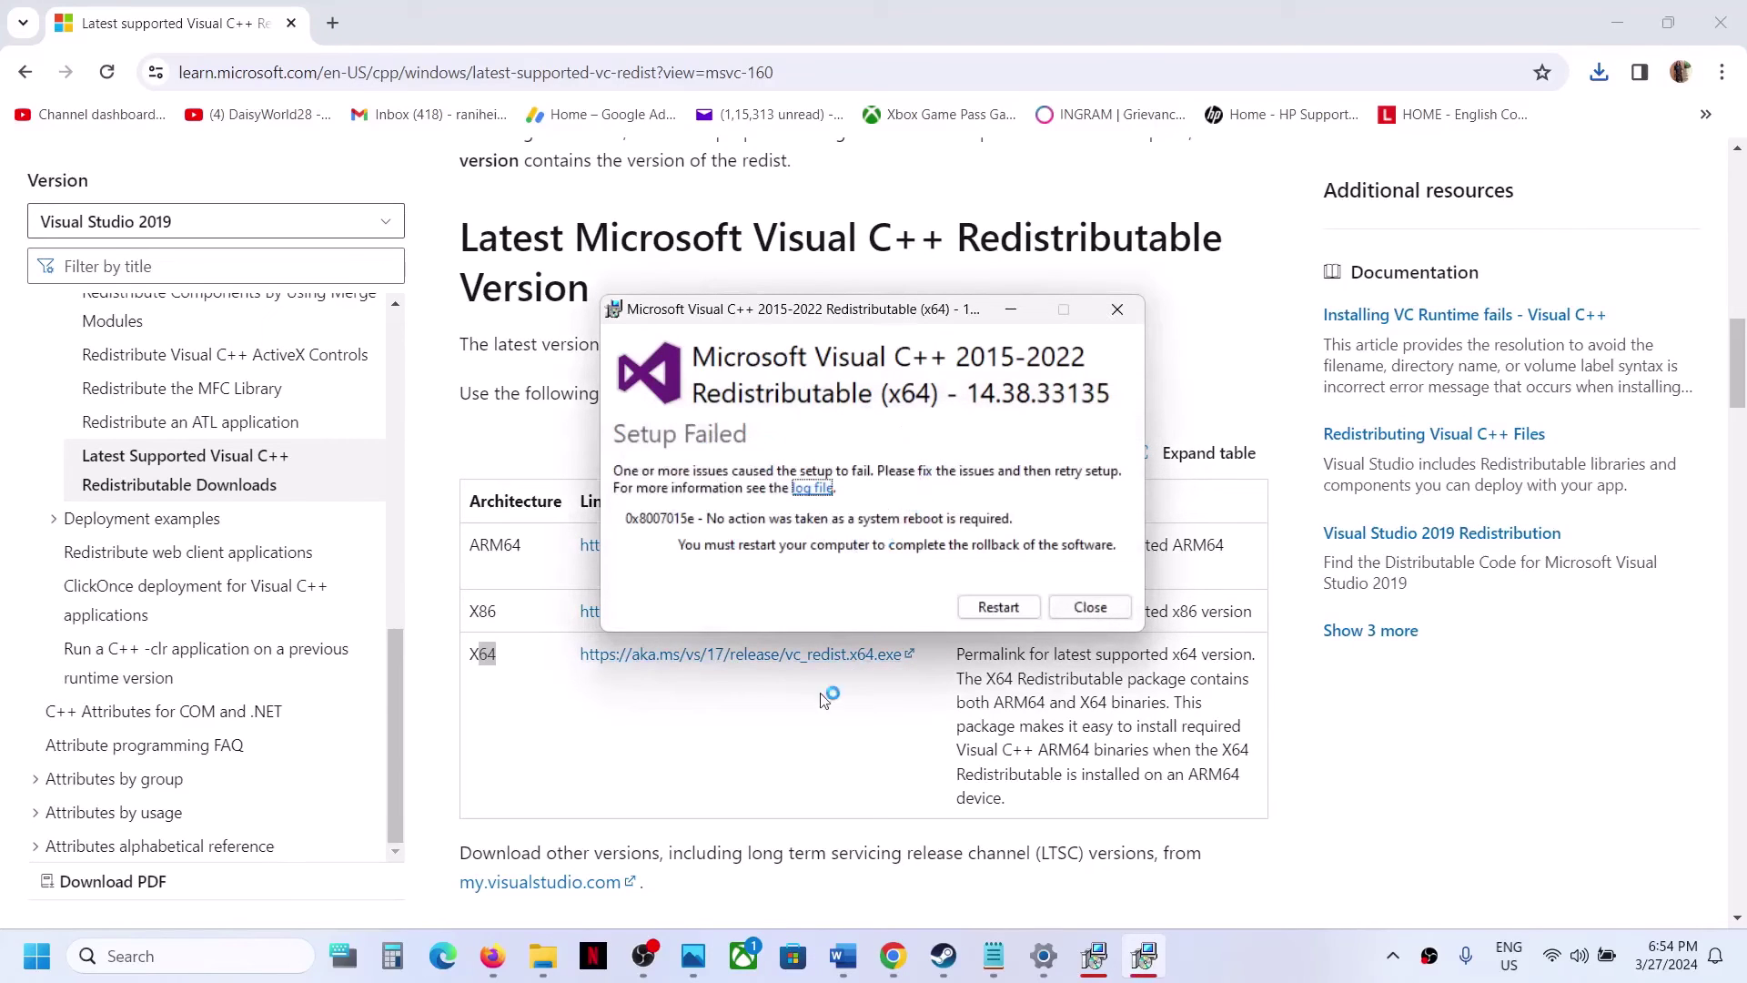
{"action": "left_click", "coordinate": [764, 734]}
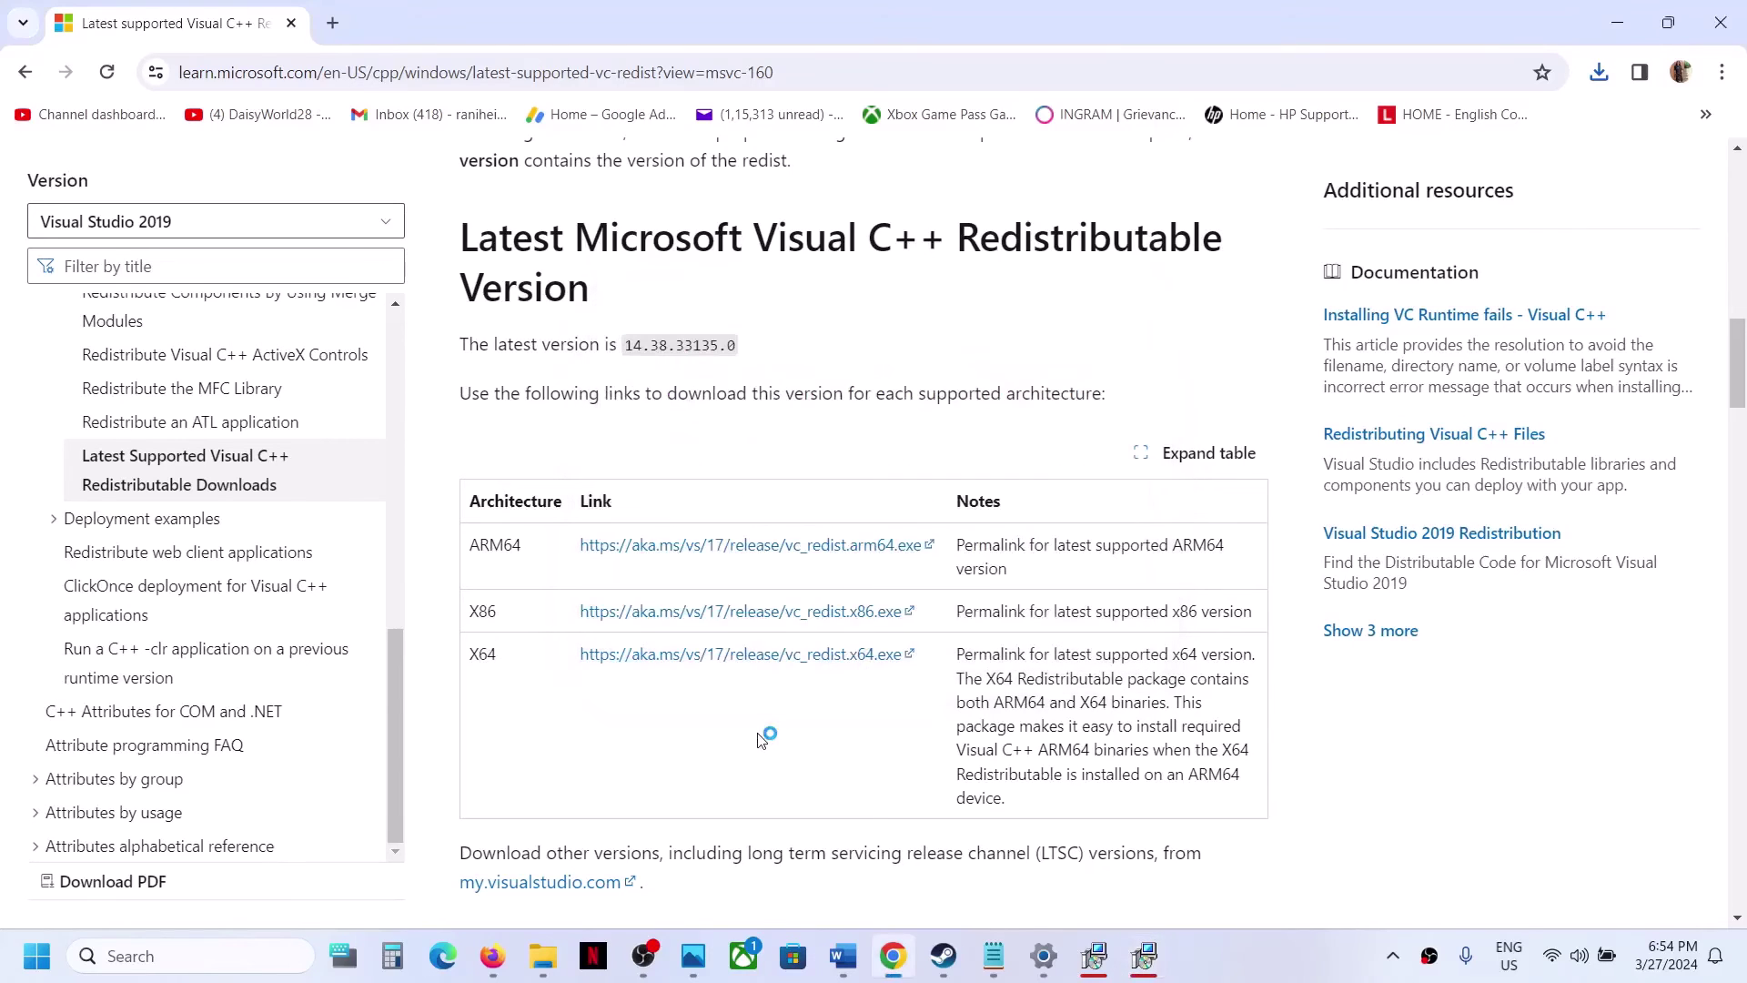
Look up the Restart option among the Windows power options, dismiss them without restarting, and switch to Steam.
{"action": "left_click", "coordinate": [32, 963]}
{"action": "left_click", "coordinate": [662, 876]}
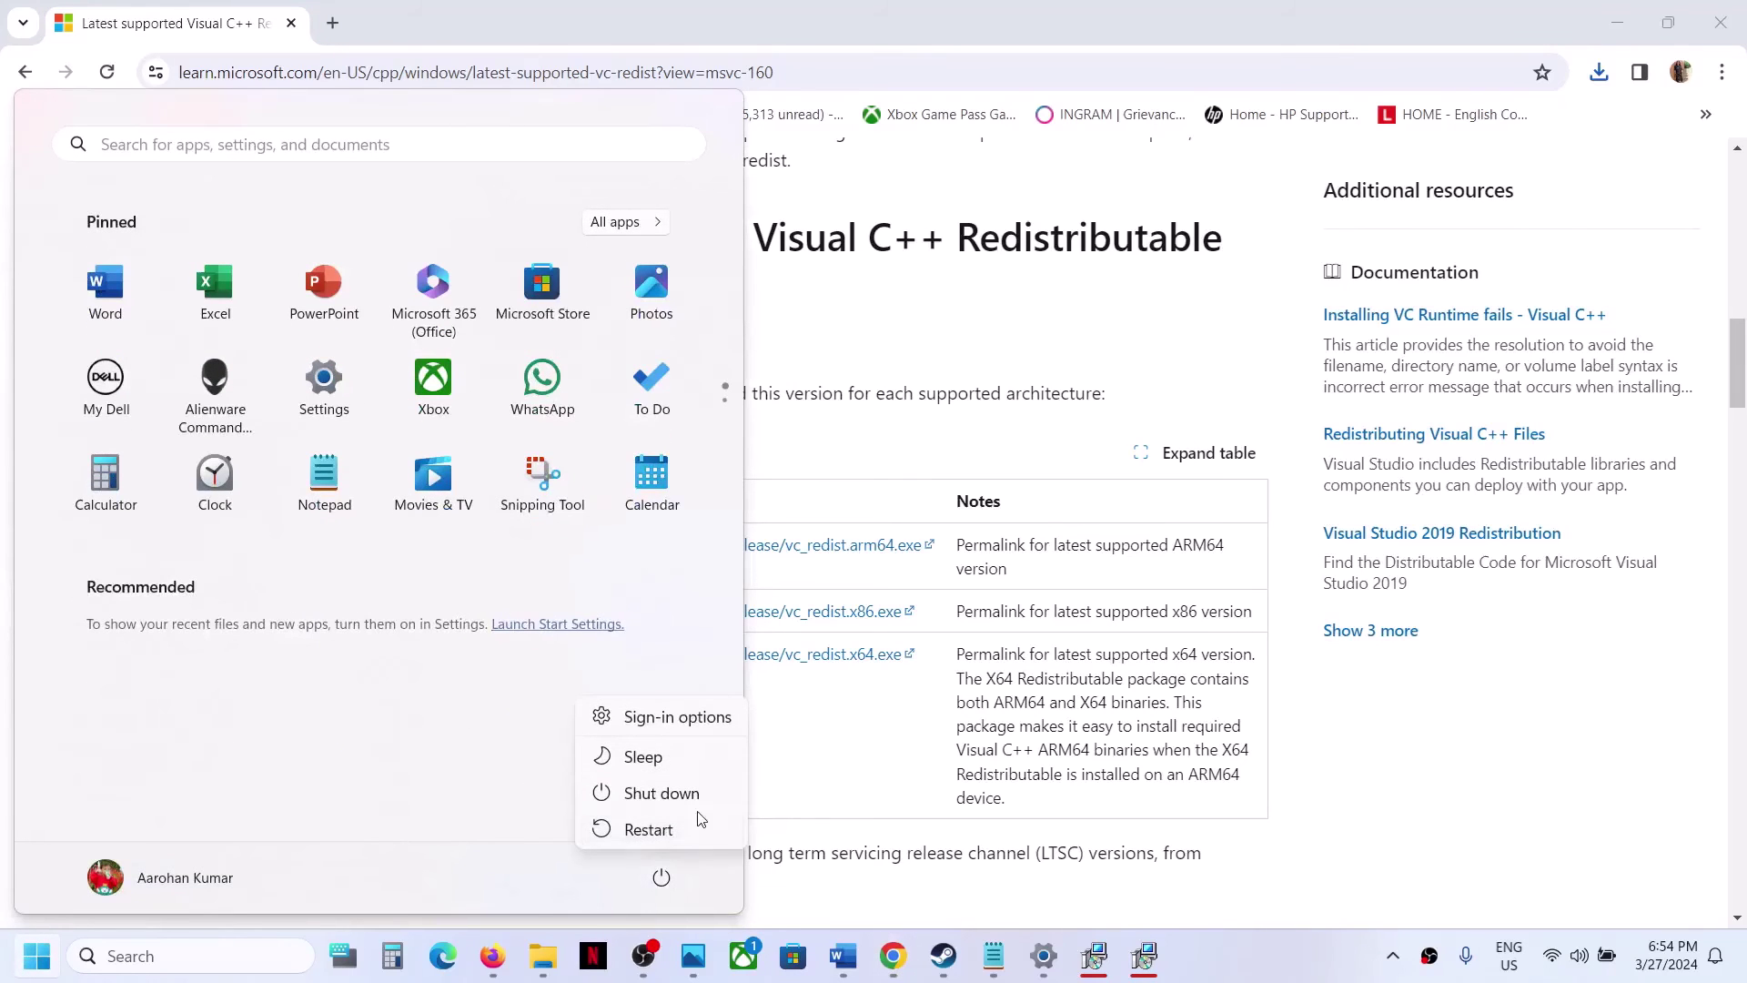
{"action": "key", "text": "Escape"}
{"action": "key", "text": "Escape"}
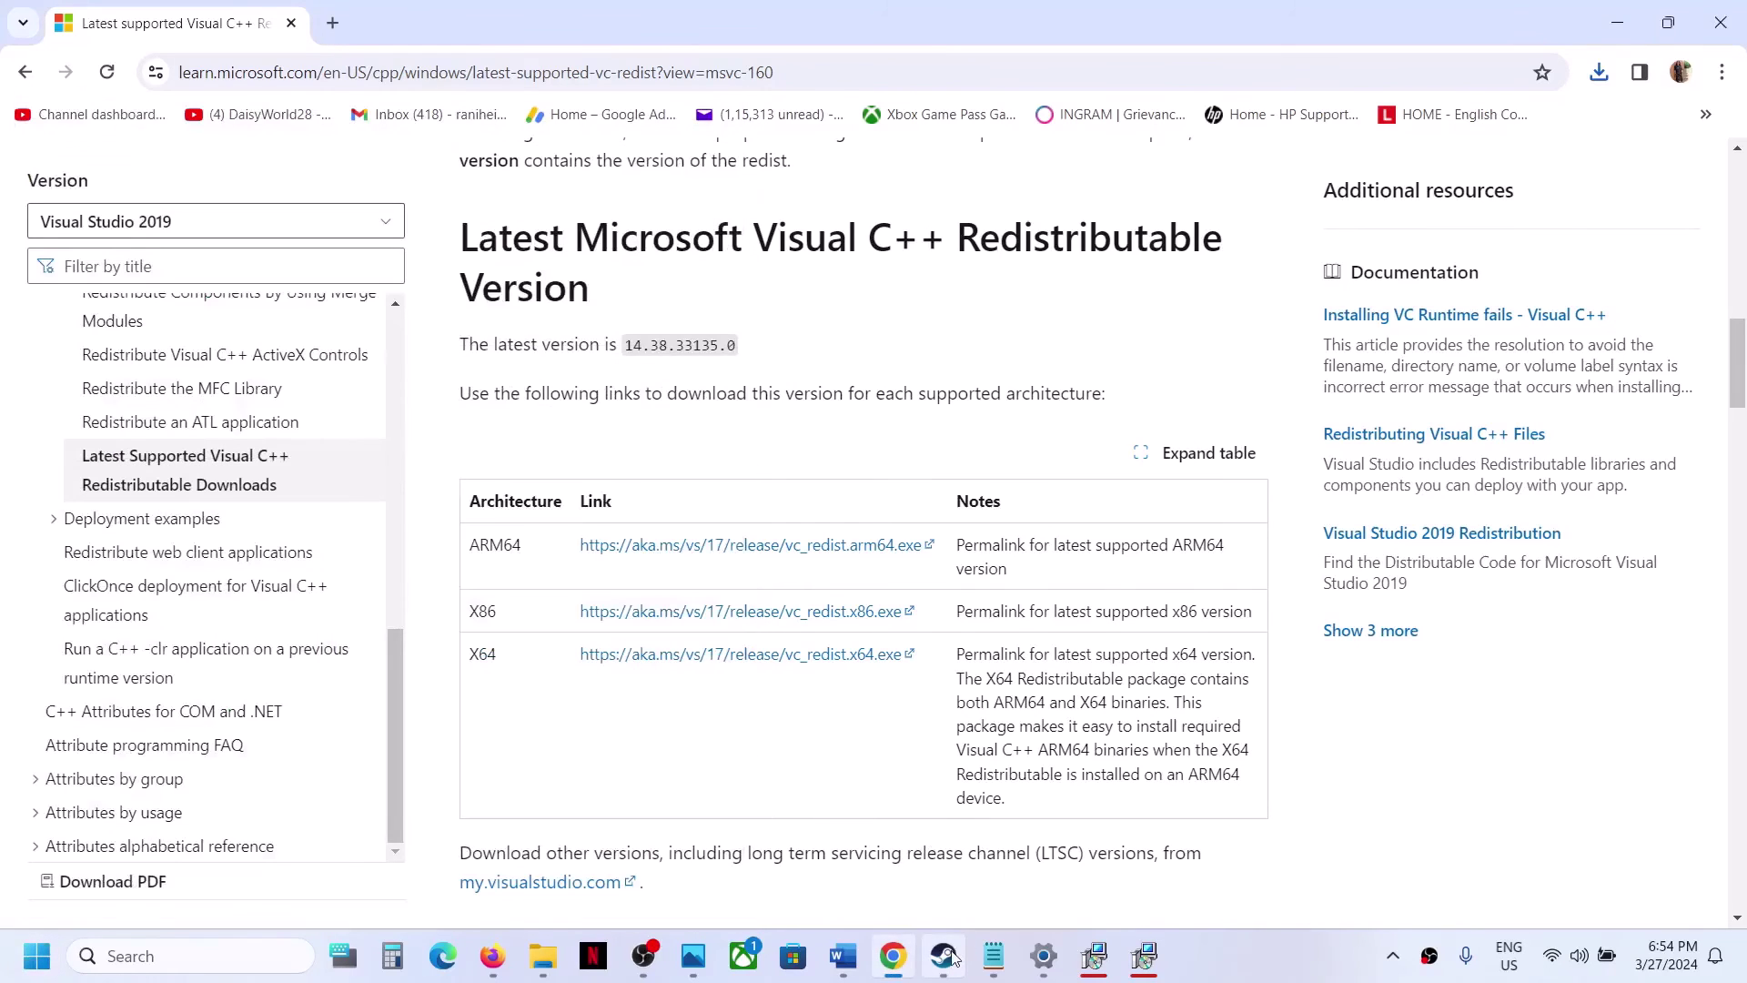
{"action": "key", "text": "alt+Tab"}
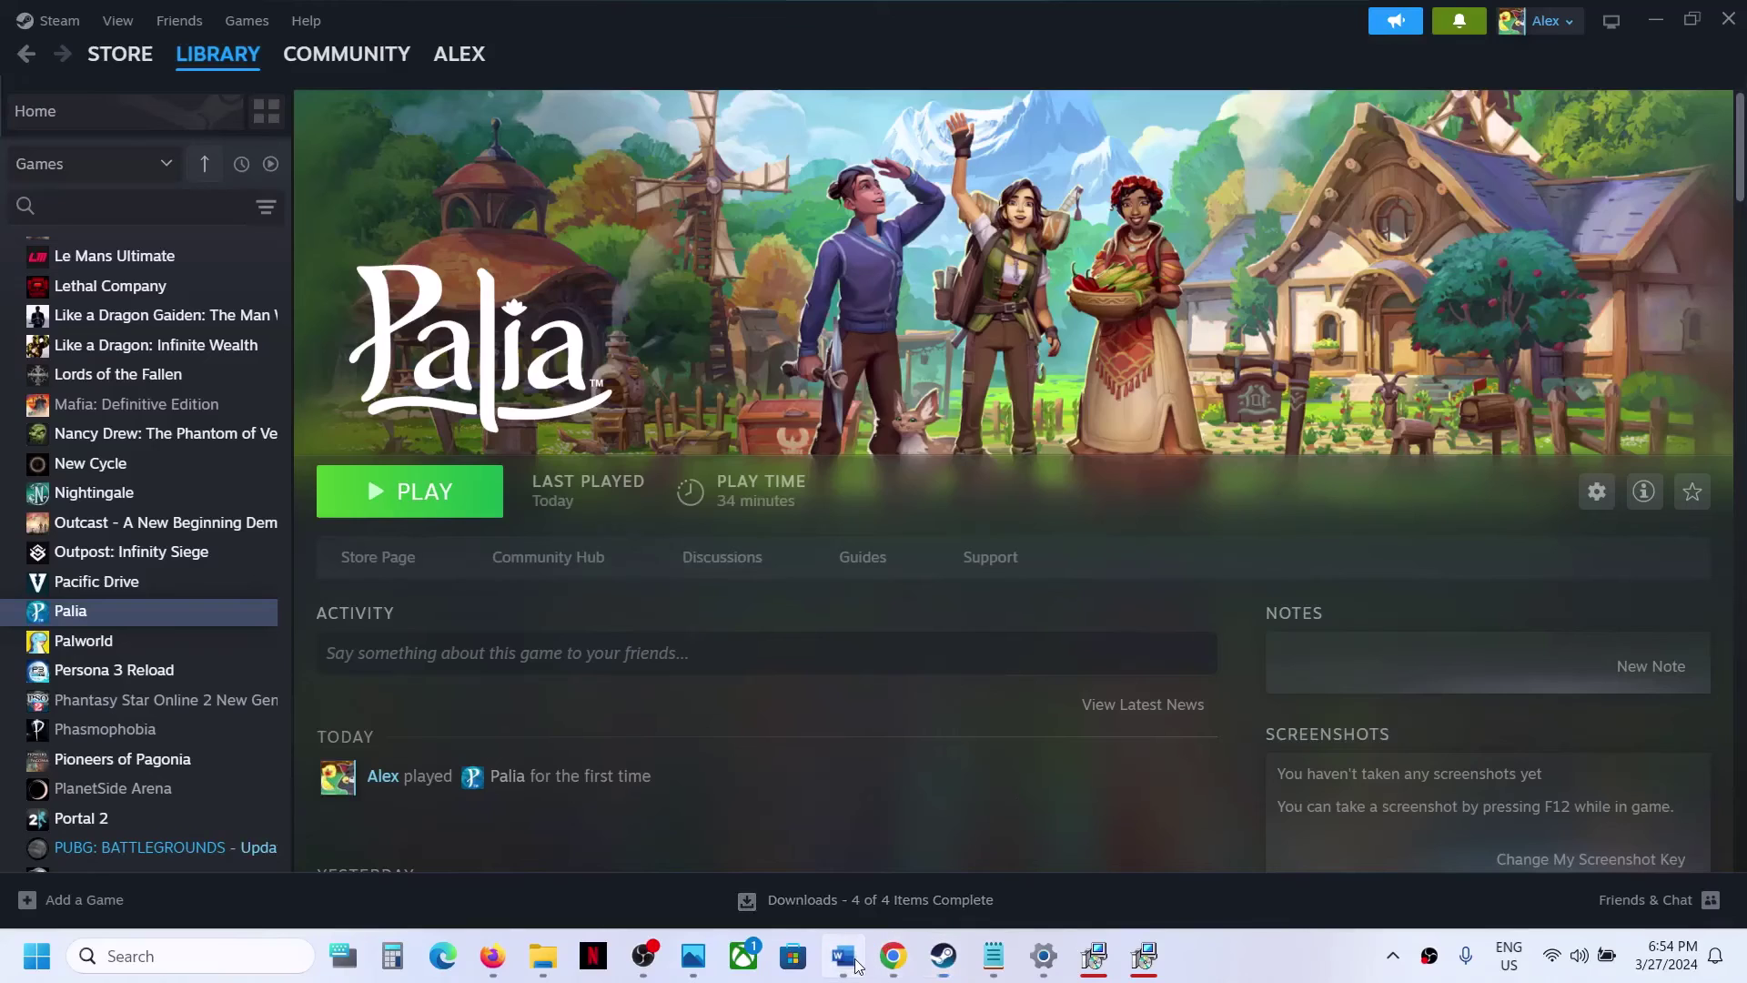
Switch to the Word instructions and read Step 12, highlighting the parts on unplugging external devices and disconnecting additional joysticks/controllers.
{"action": "left_click", "coordinate": [843, 956]}
{"action": "scroll", "coordinate": [789, 557], "scroll_direction": "down", "scroll_amount": 5}
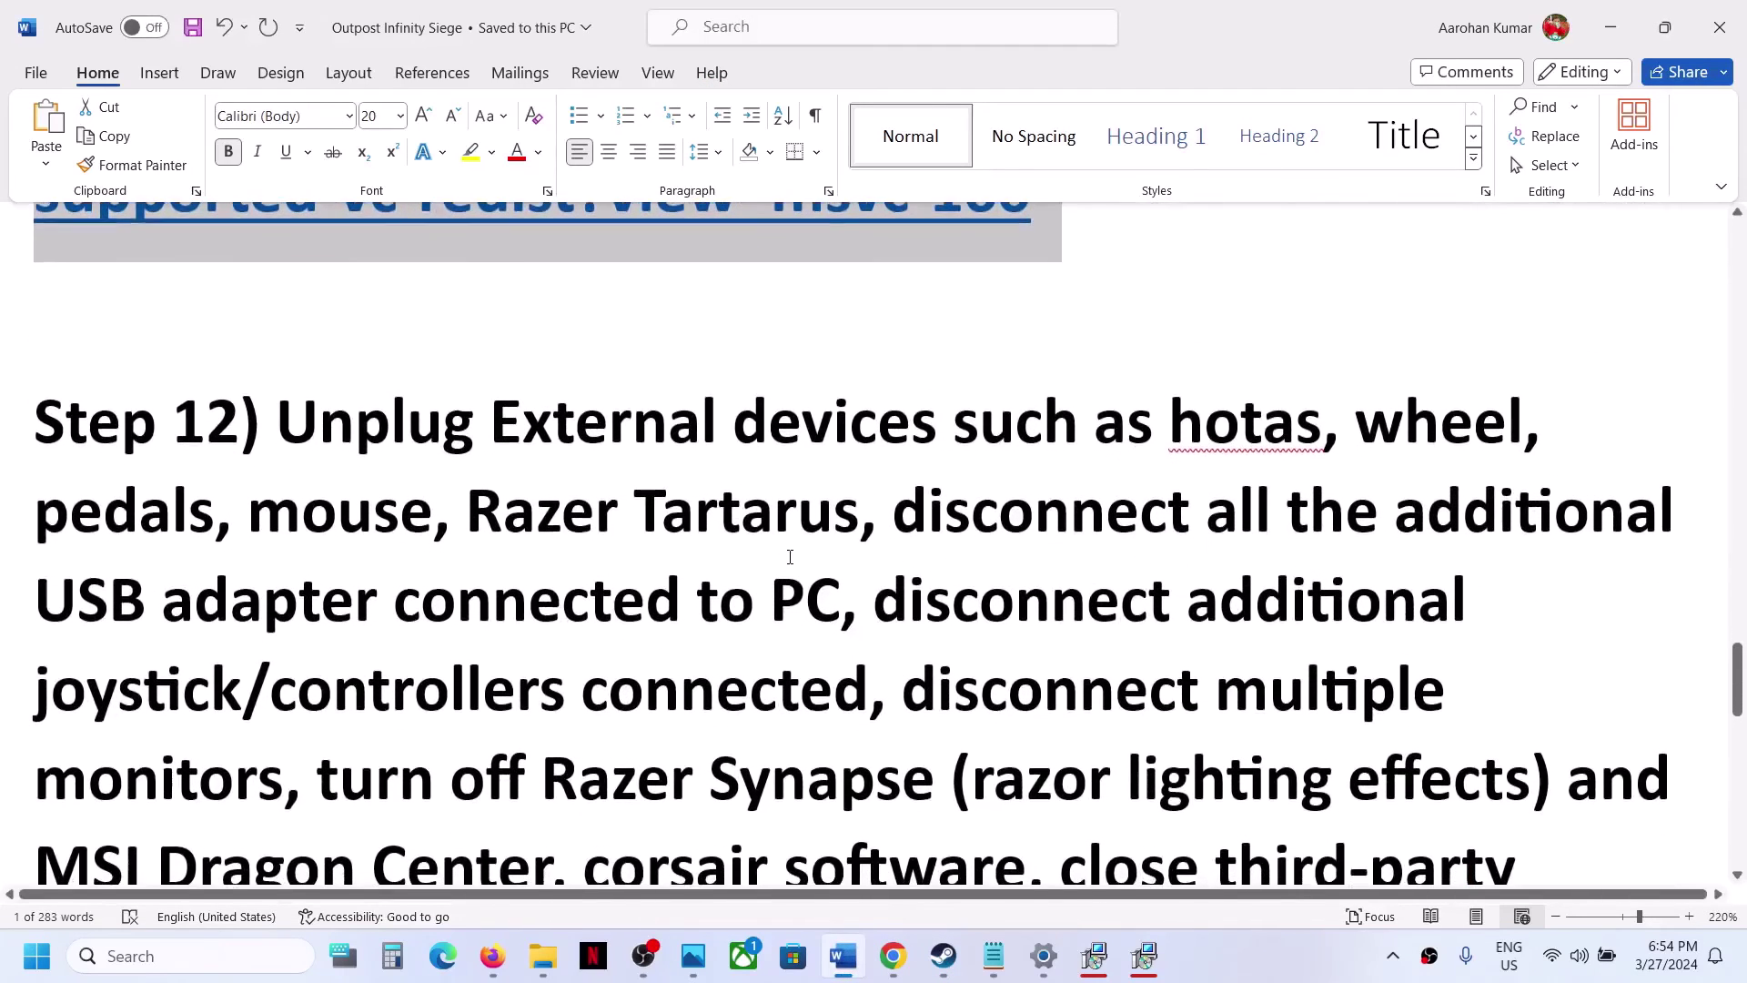
{"action": "left_click_drag", "start_coordinate": [277, 423], "coordinate": [841, 606]}
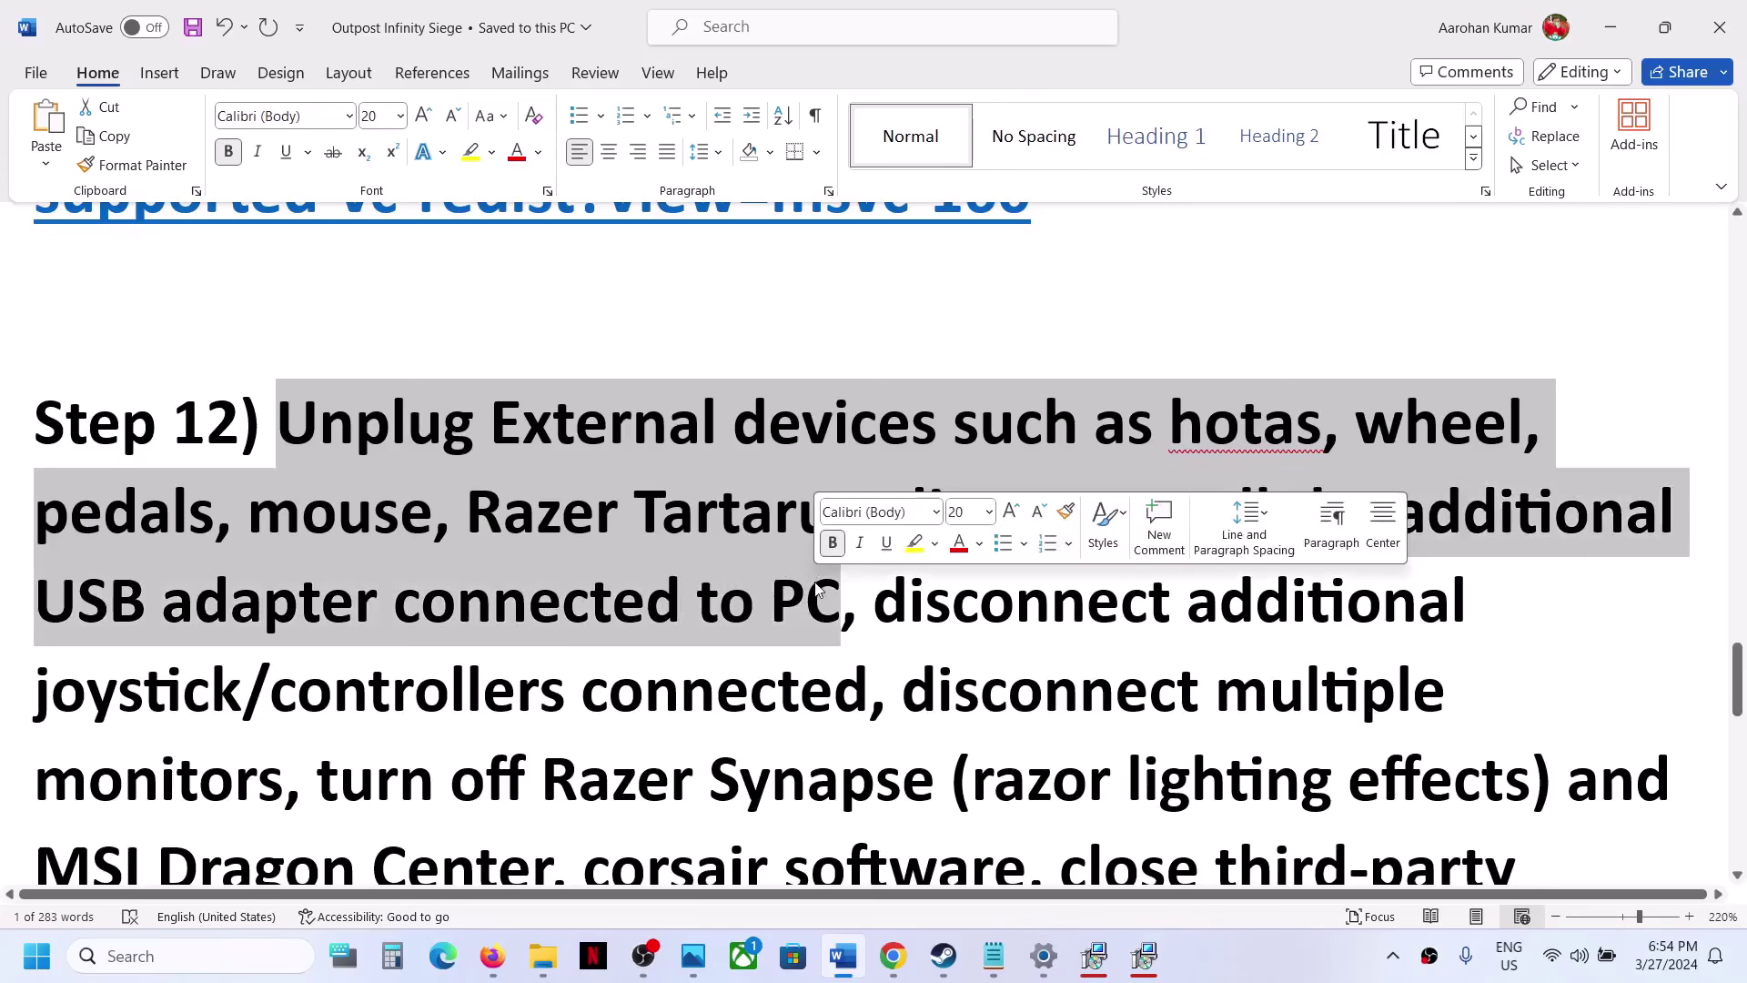
{"action": "scroll", "coordinate": [816, 582], "scroll_direction": "down", "scroll_amount": 2}
{"action": "left_click_drag", "start_coordinate": [872, 356], "coordinate": [935, 417]}
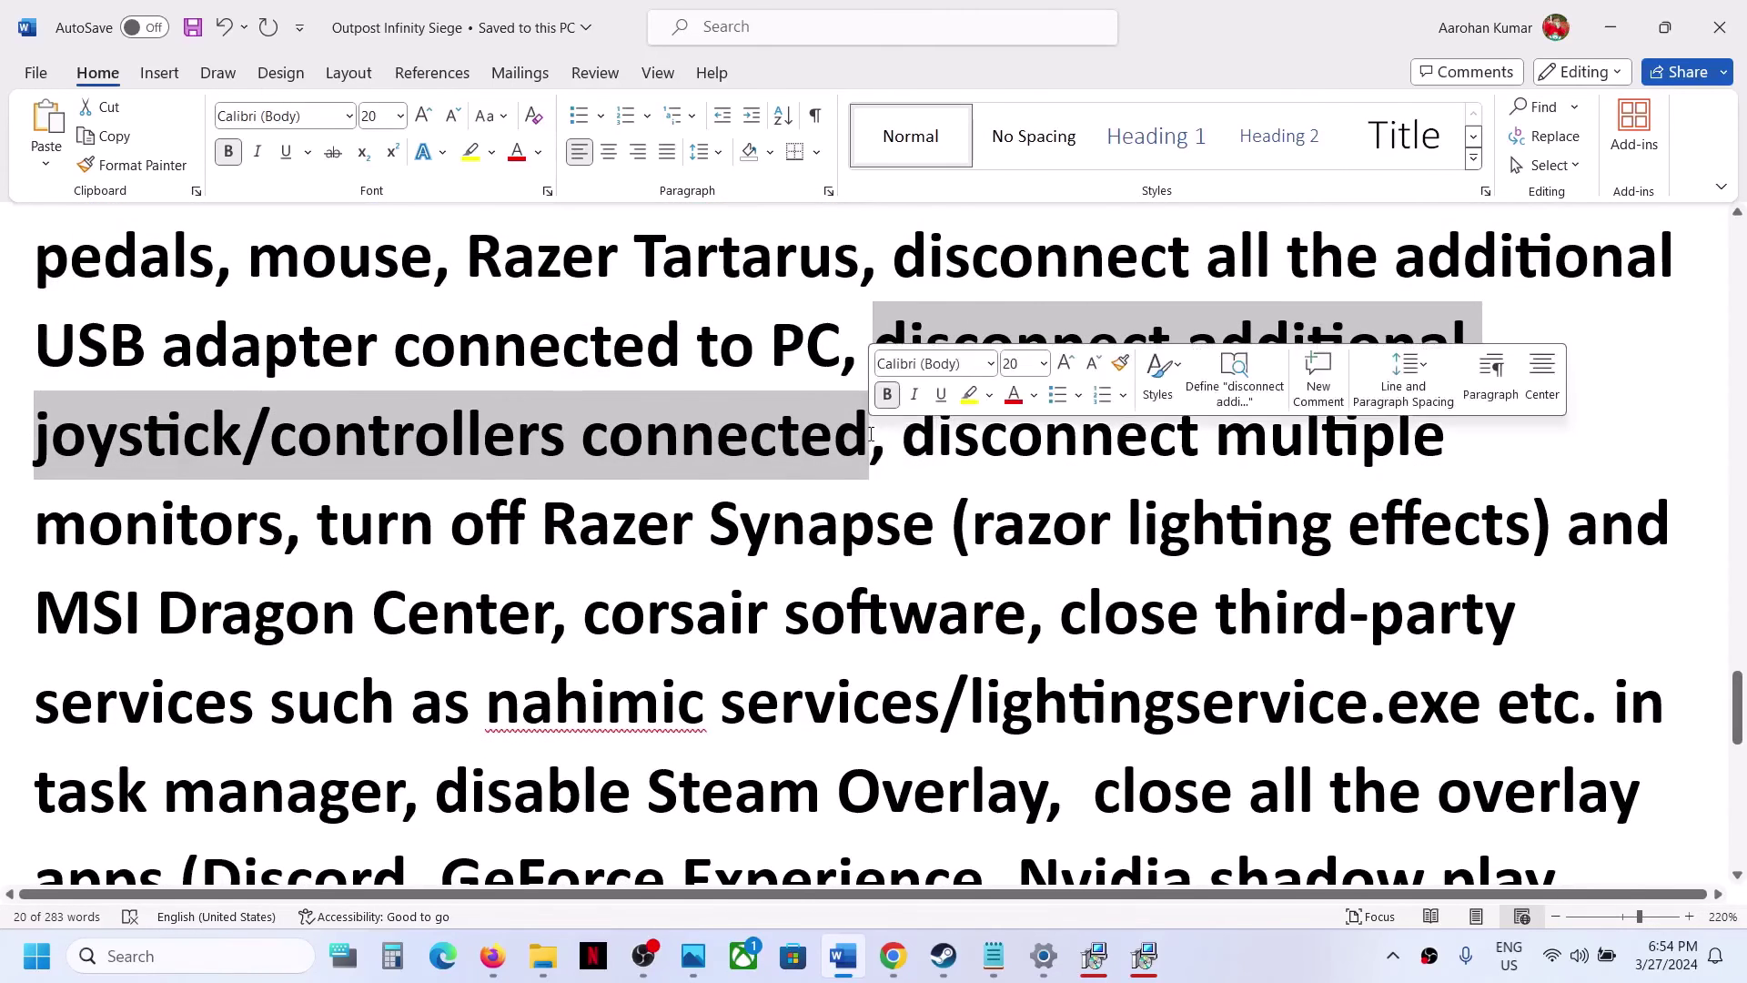